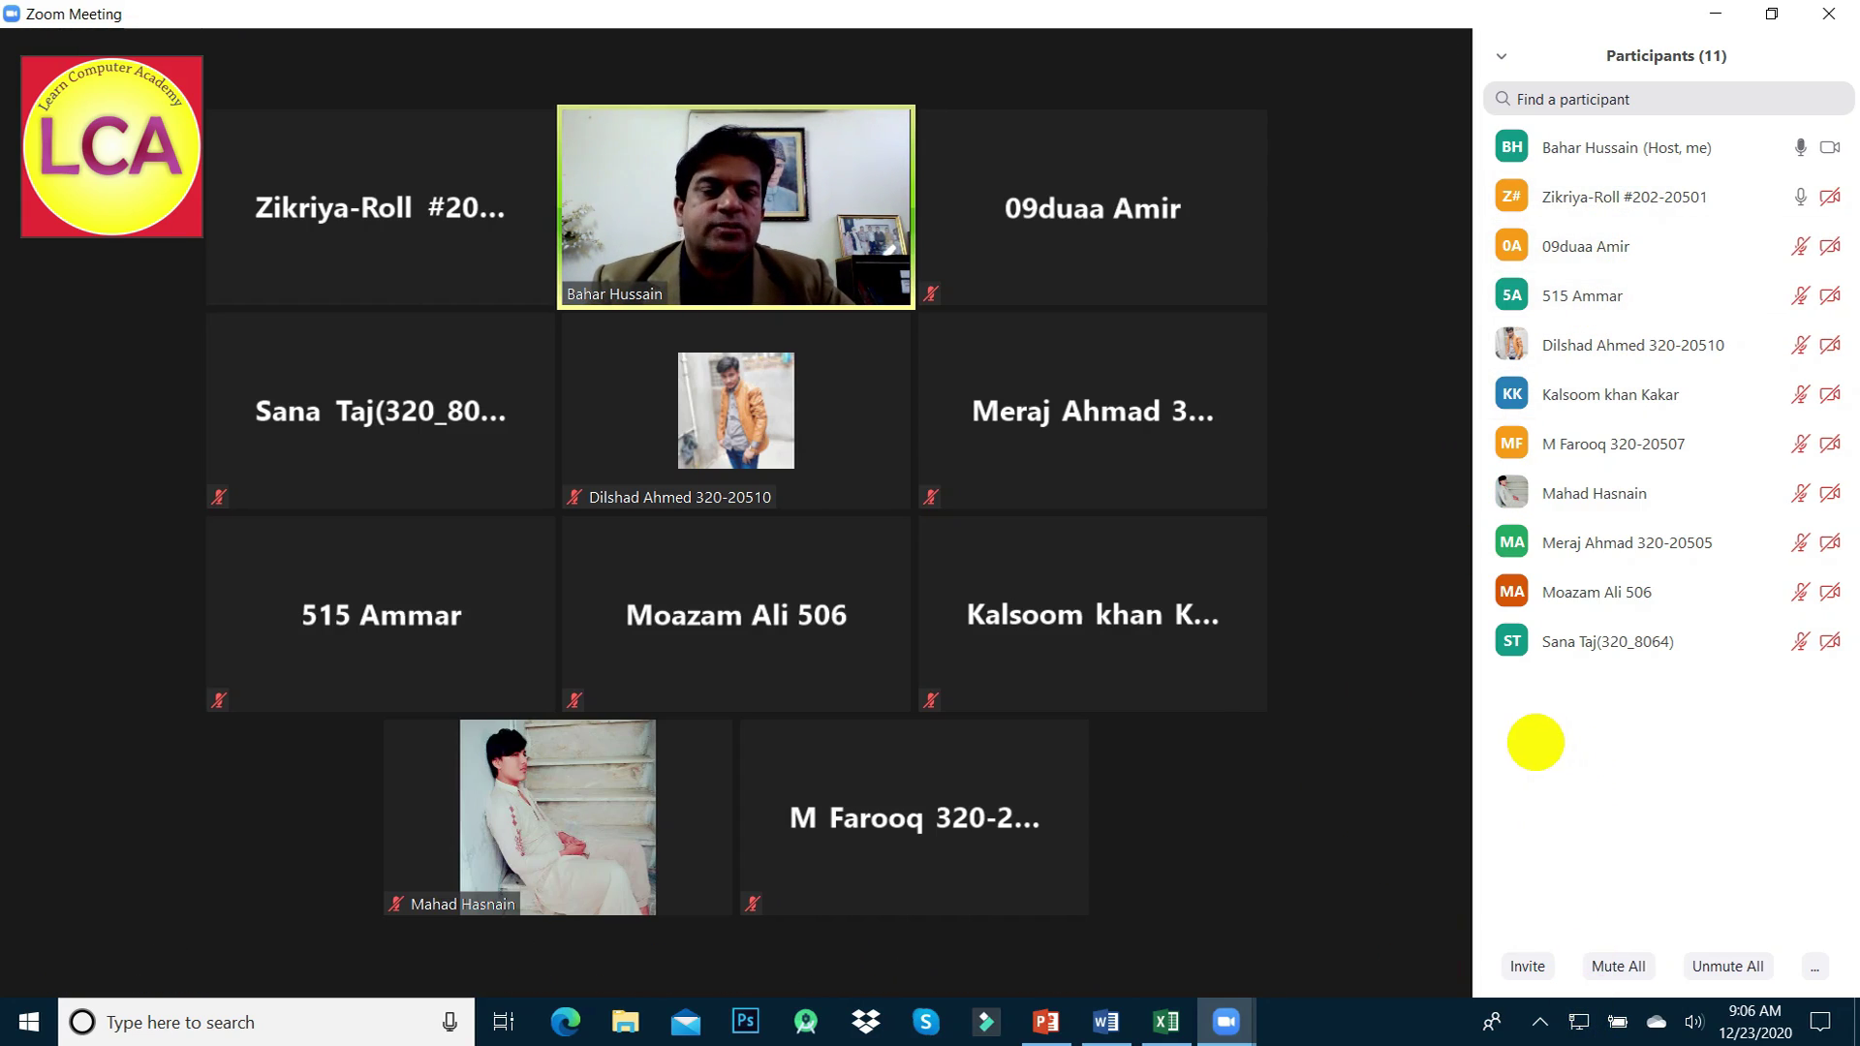
# - Mute all meeting participants while still allowing them to unmute themselves
pyautogui.click(1619, 966)
pyautogui.moveTo(736, 615)
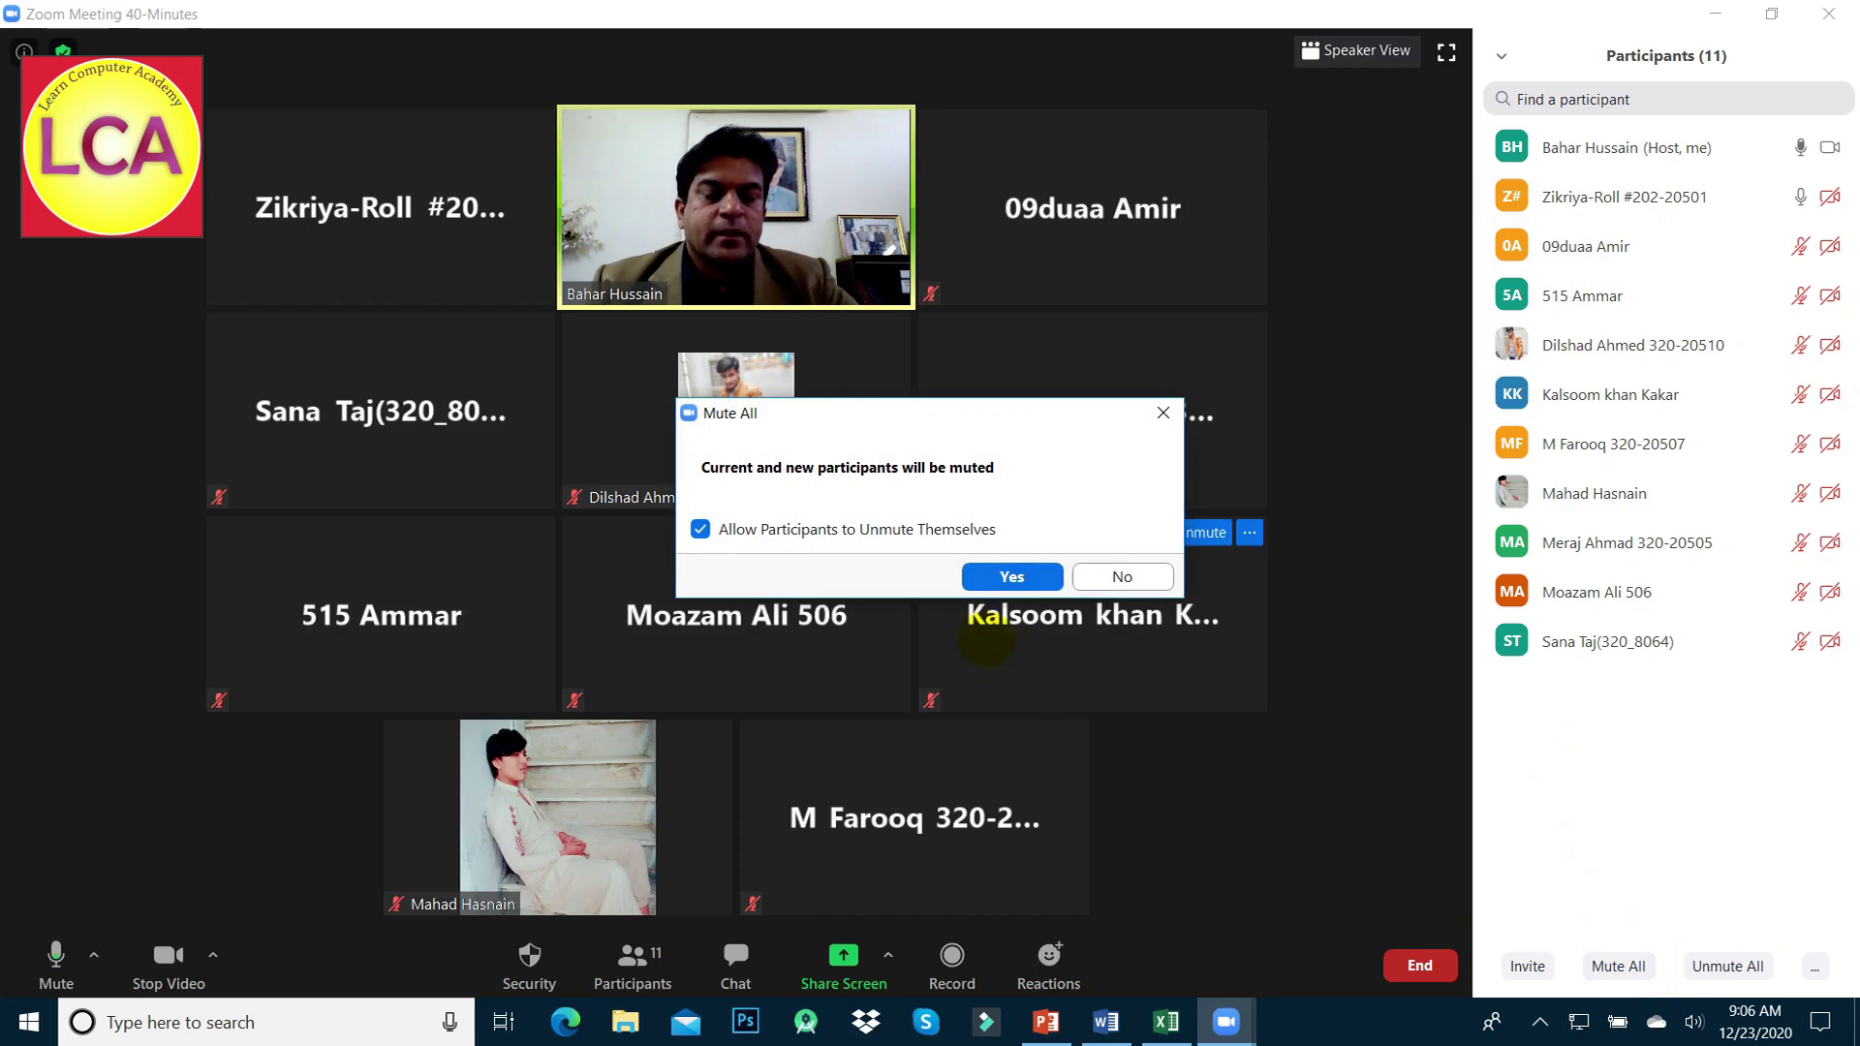
pyautogui.click(1029, 576)
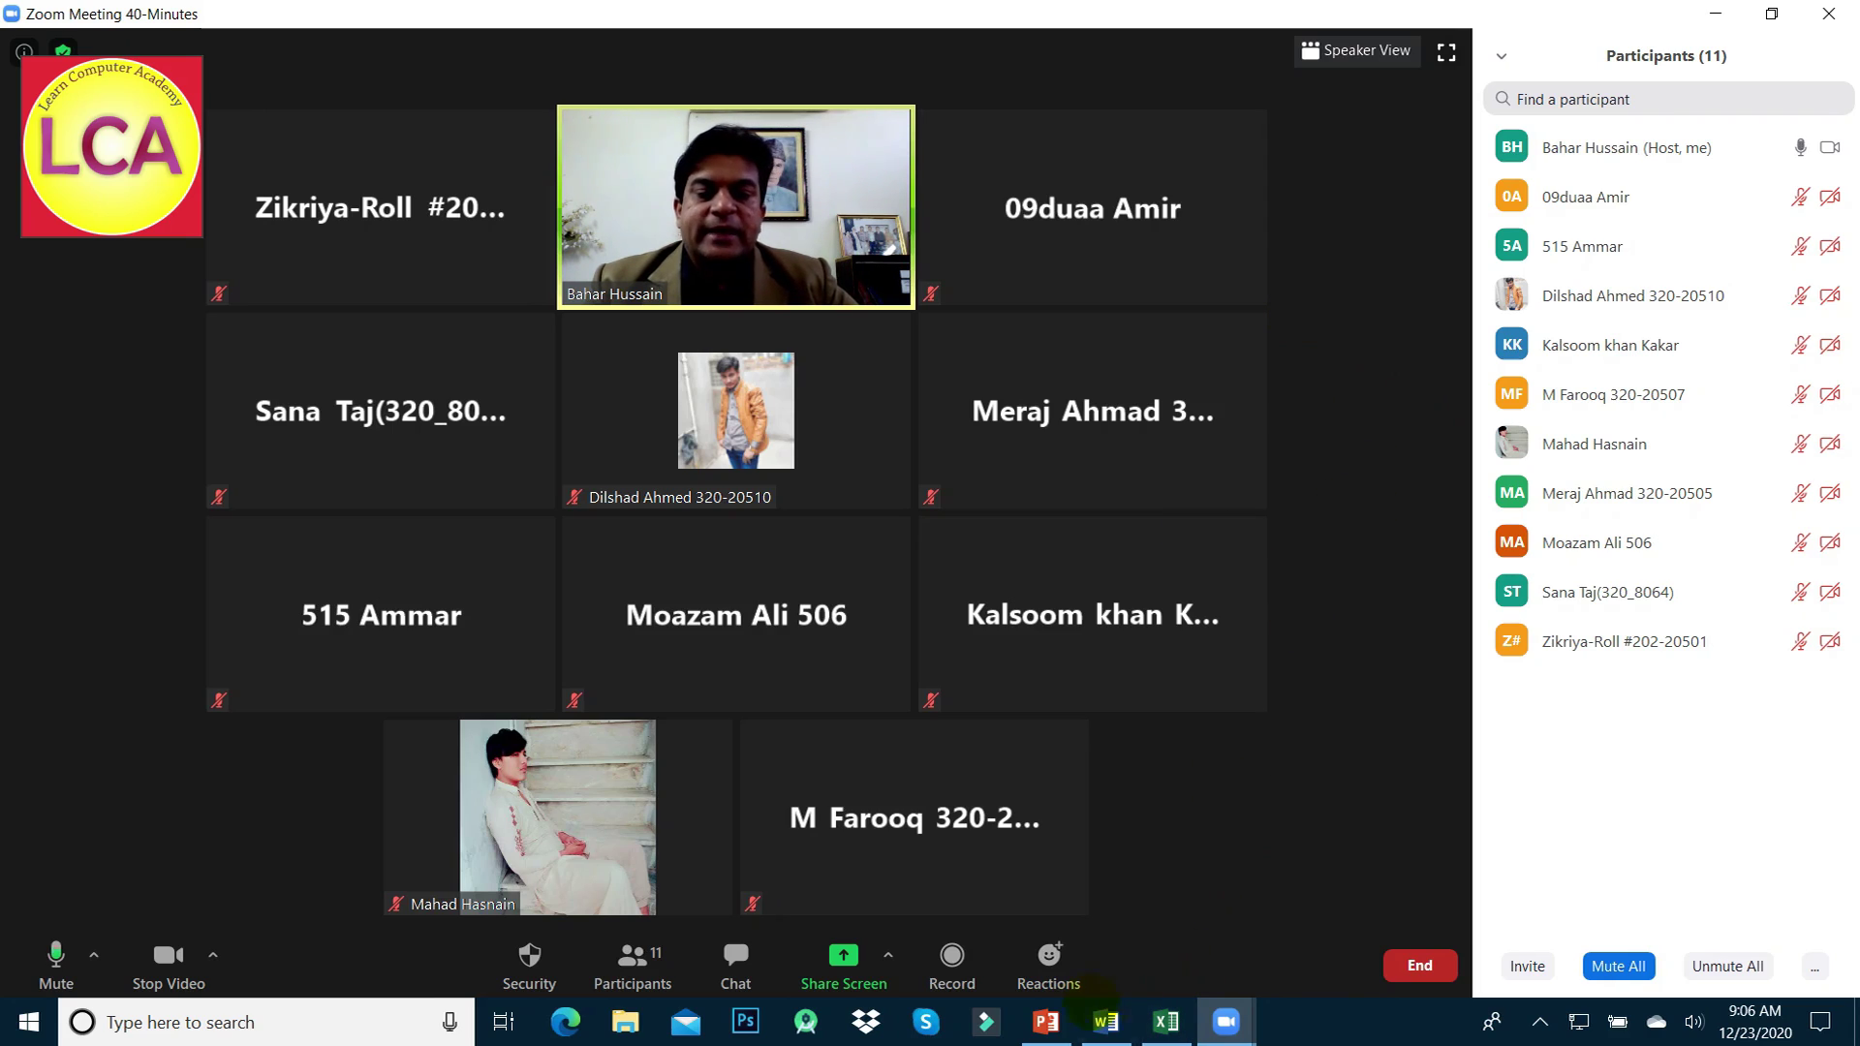
pyautogui.click(843, 956)
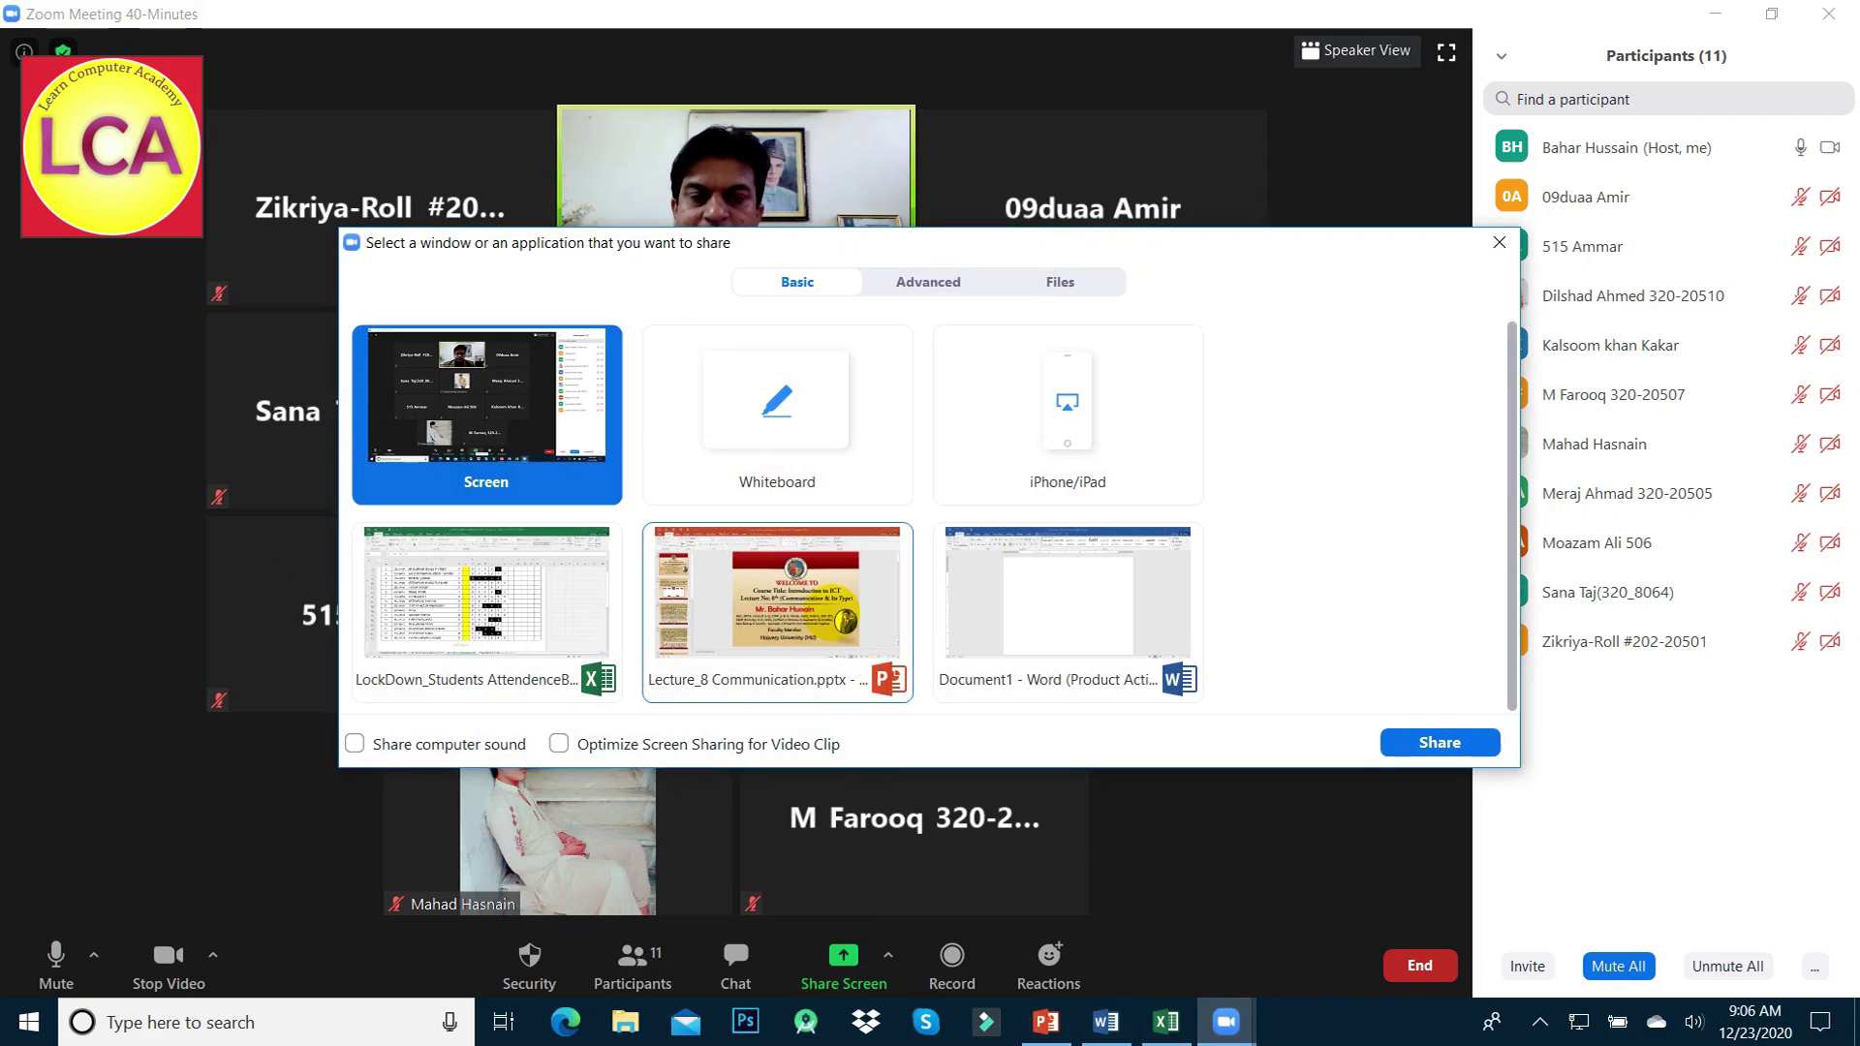
# - Share the Lecture_8 Communication.pptx window, admit the waiting participant, and switch to the Excel attendance sheet
pyautogui.click(843, 620)
pyautogui.click(1439, 742)
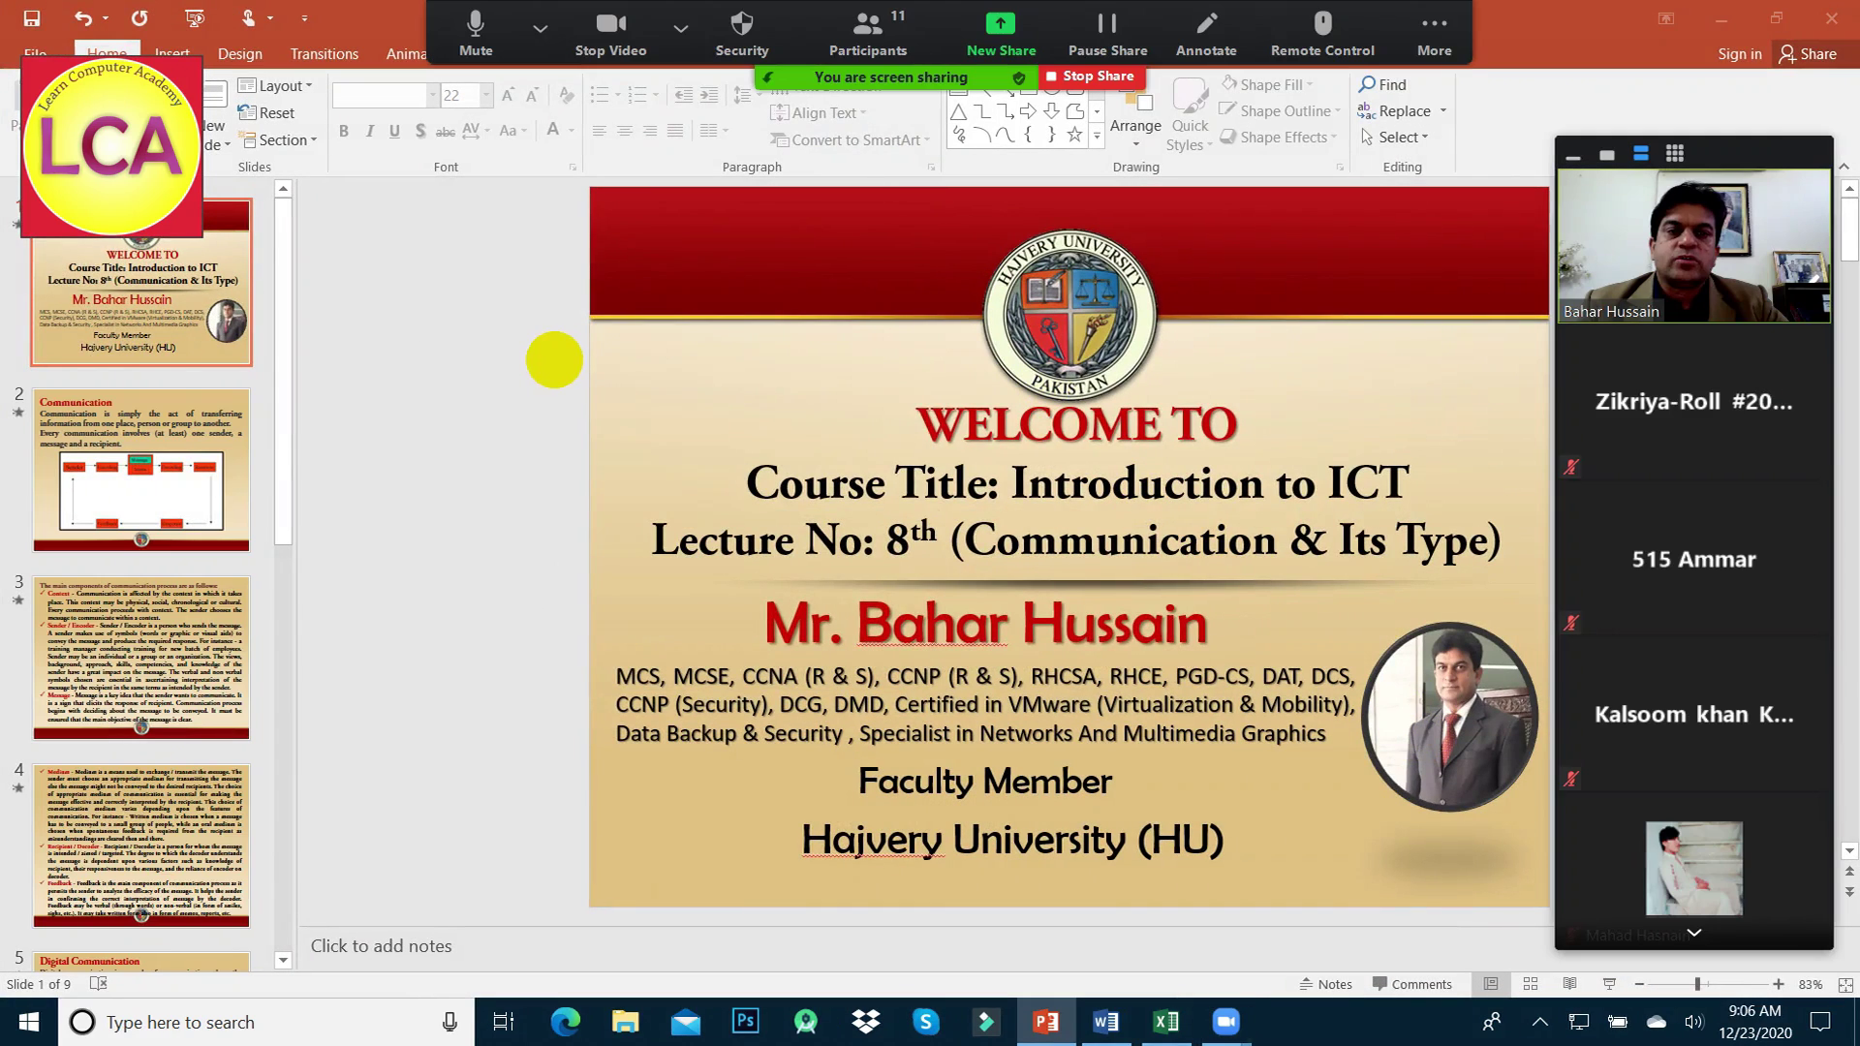
pyautogui.click(1573, 155)
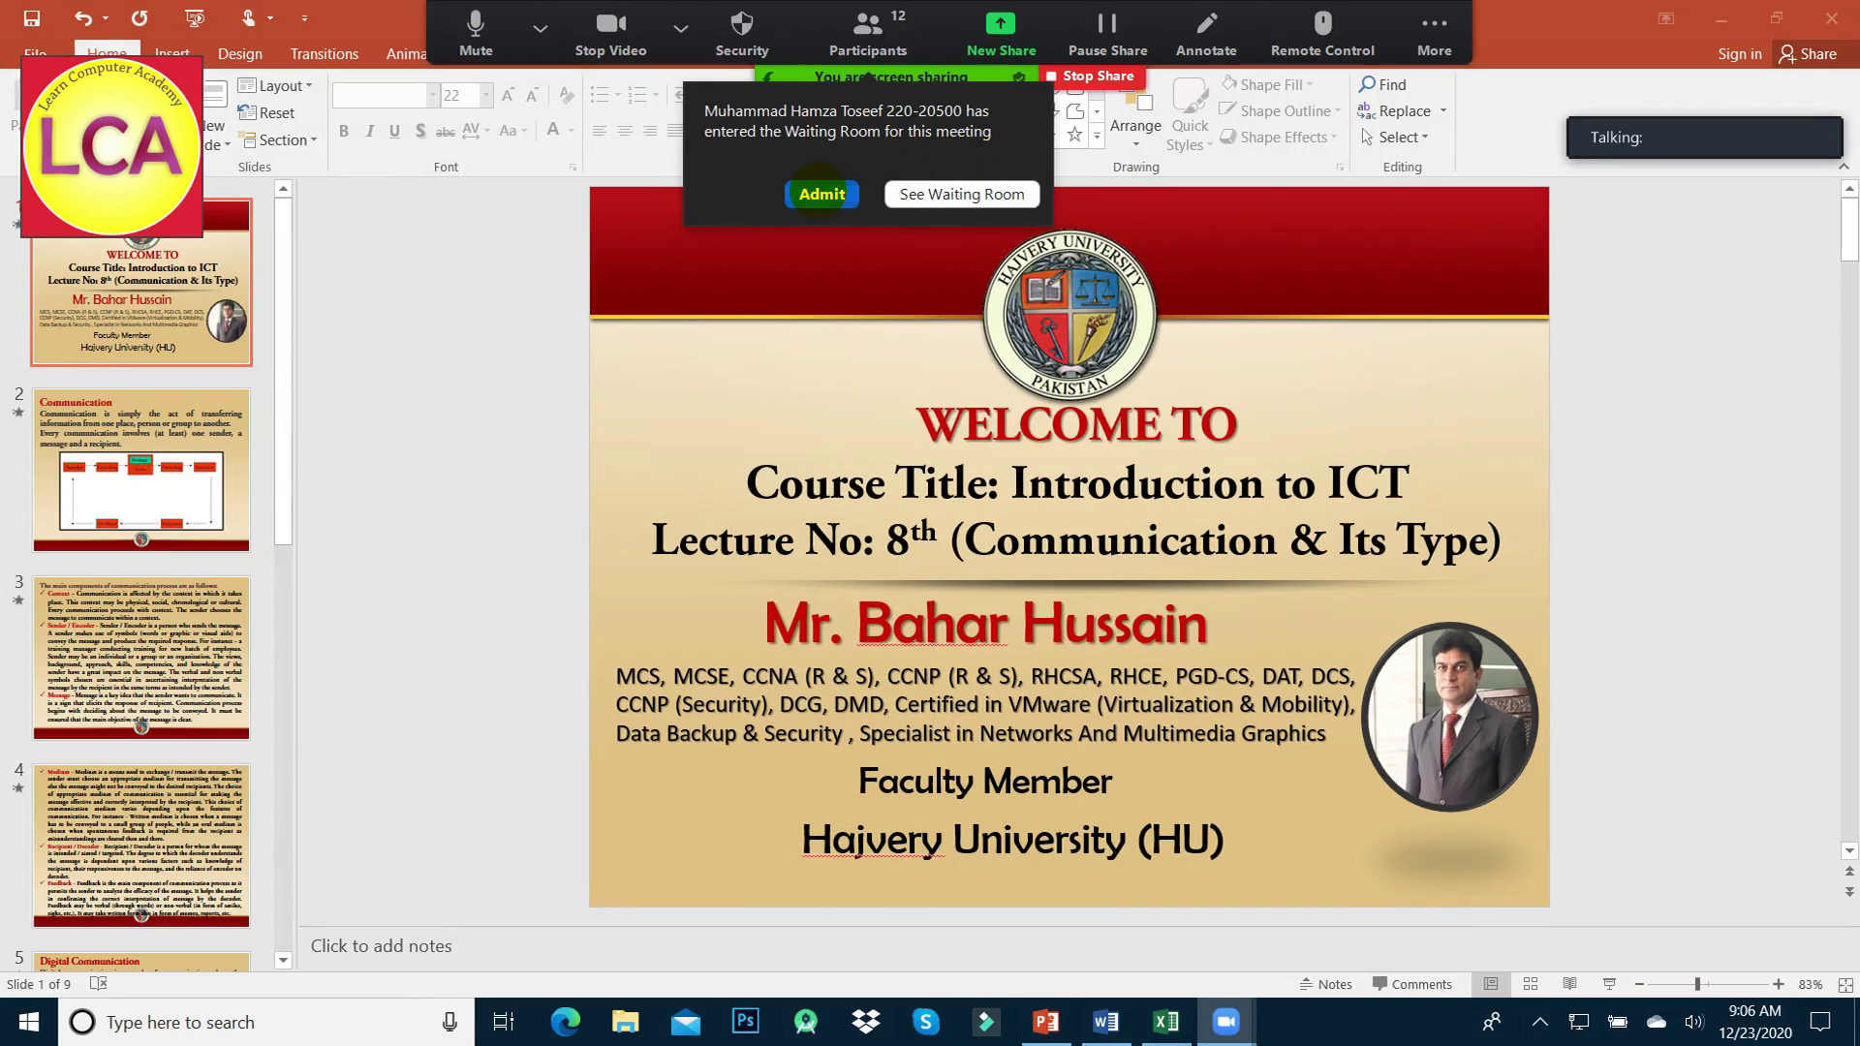
pyautogui.click(826, 192)
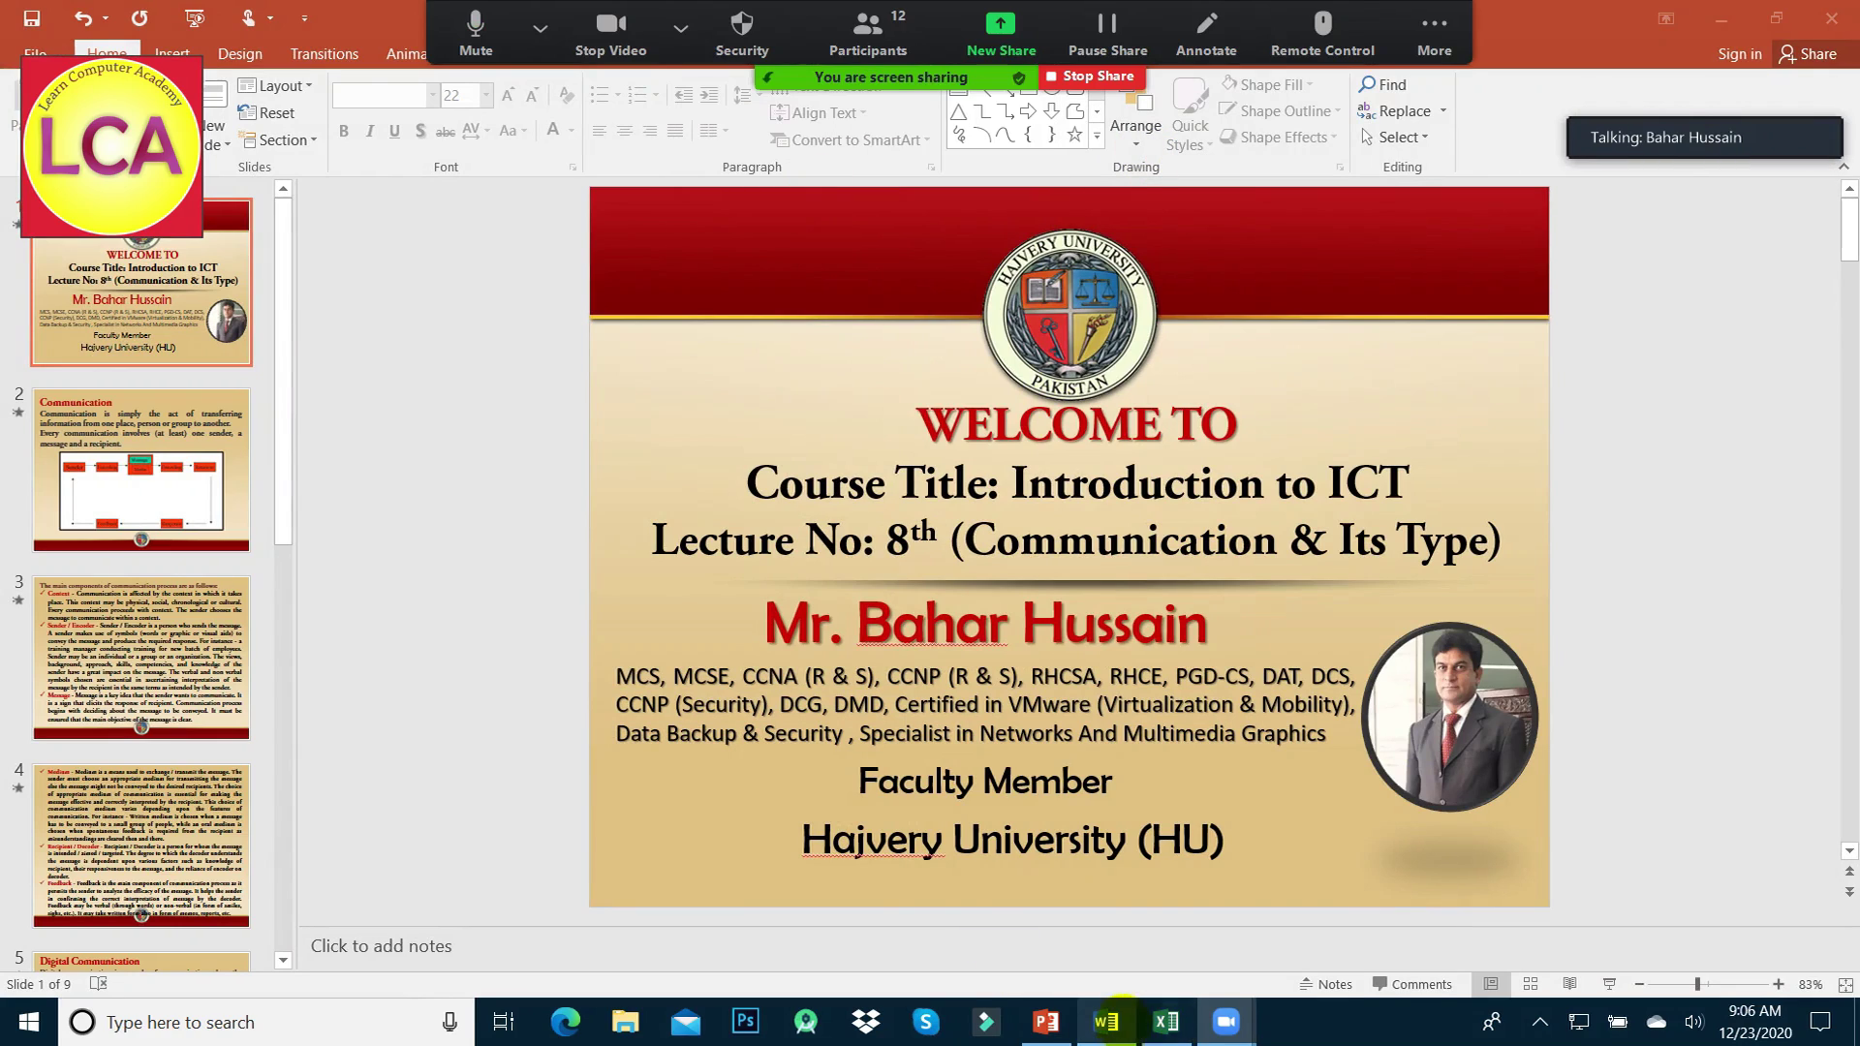
pyautogui.click(1167, 1023)
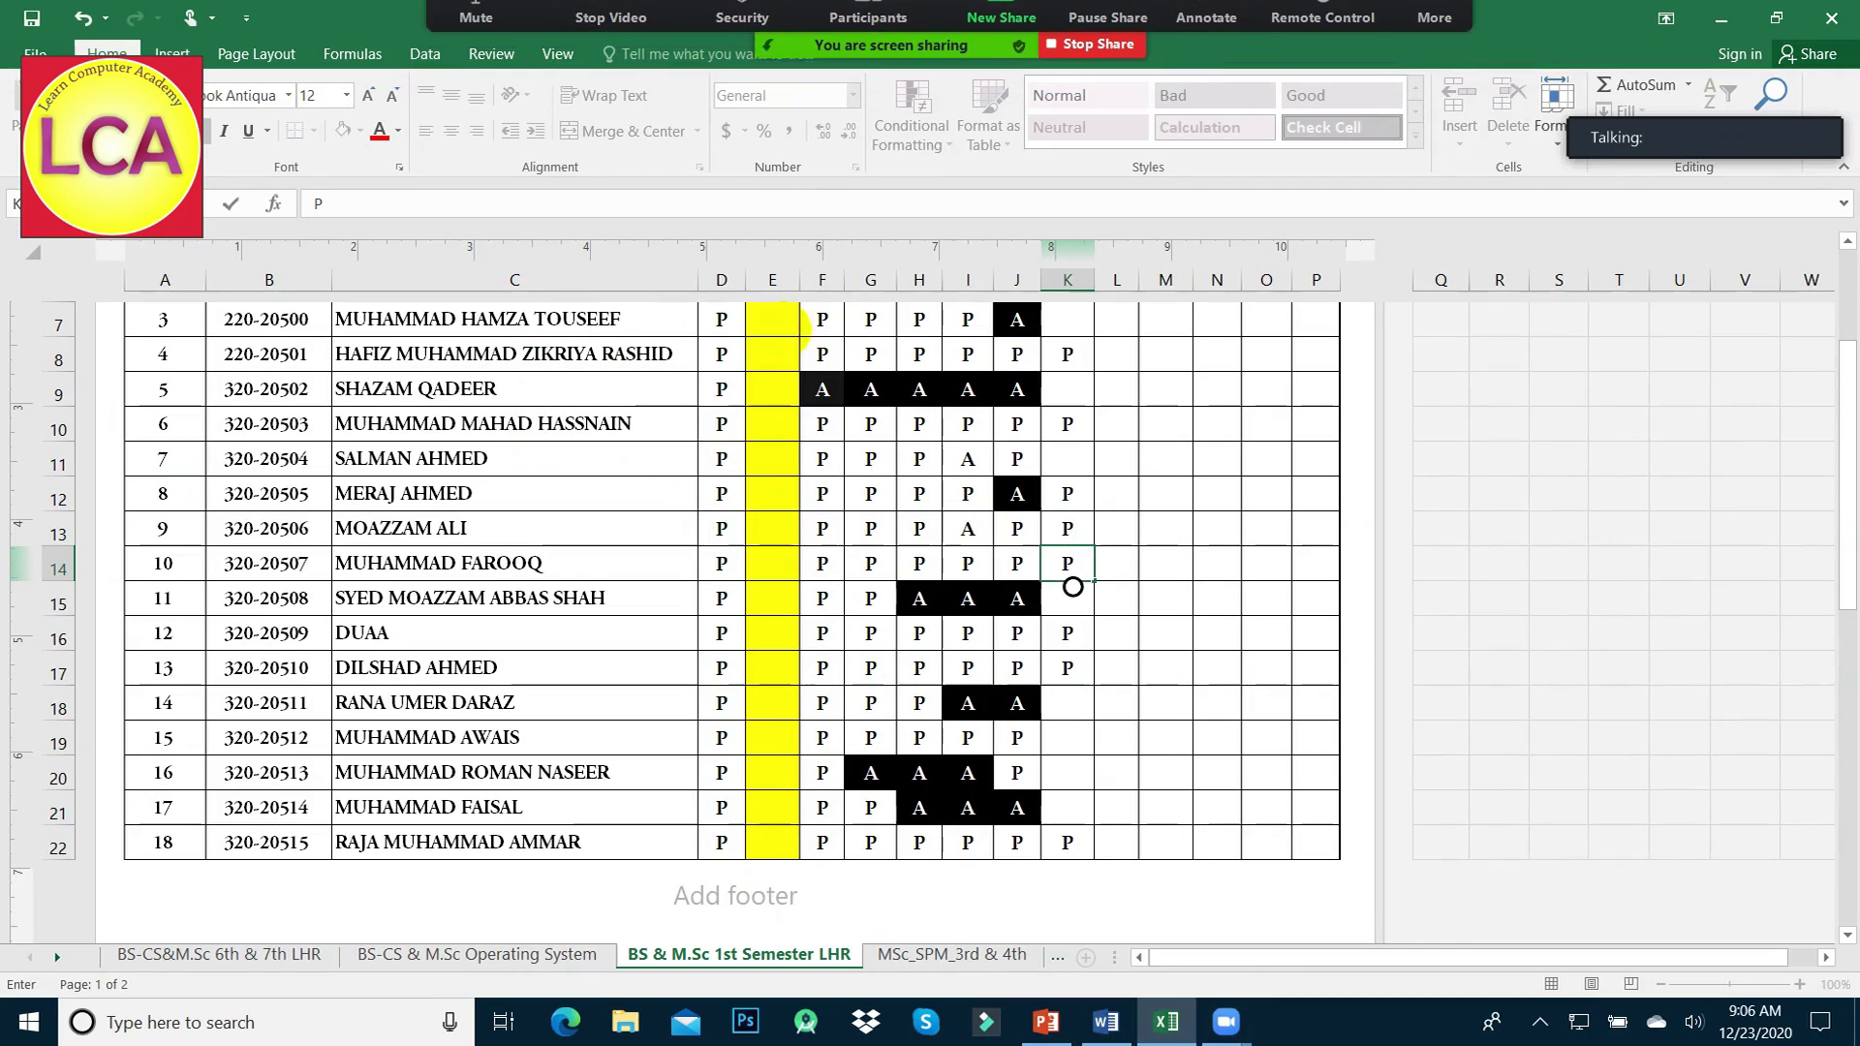
# - Mark K14 and K7 with P on the attendance sheet, then minimize Excel
pyautogui.click(1076, 320)
pyautogui.write('P')
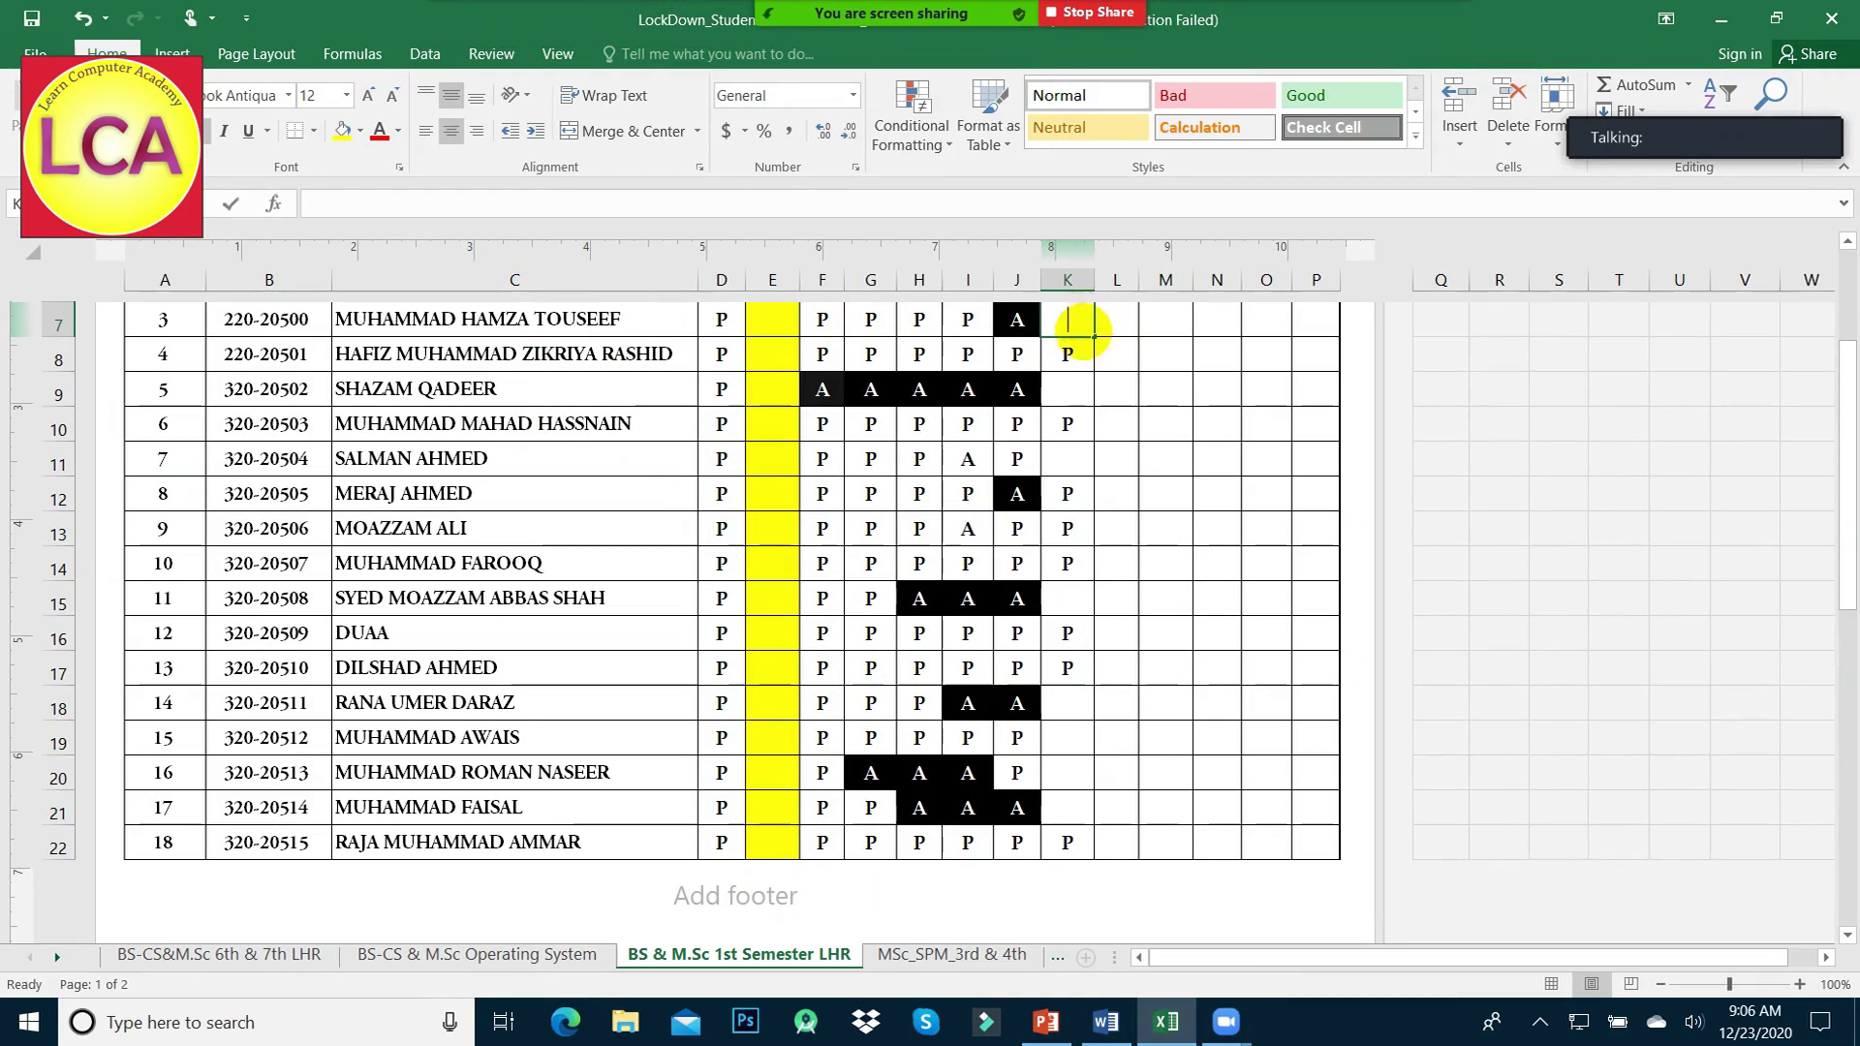
pyautogui.click(1117, 388)
pyautogui.click(1720, 19)
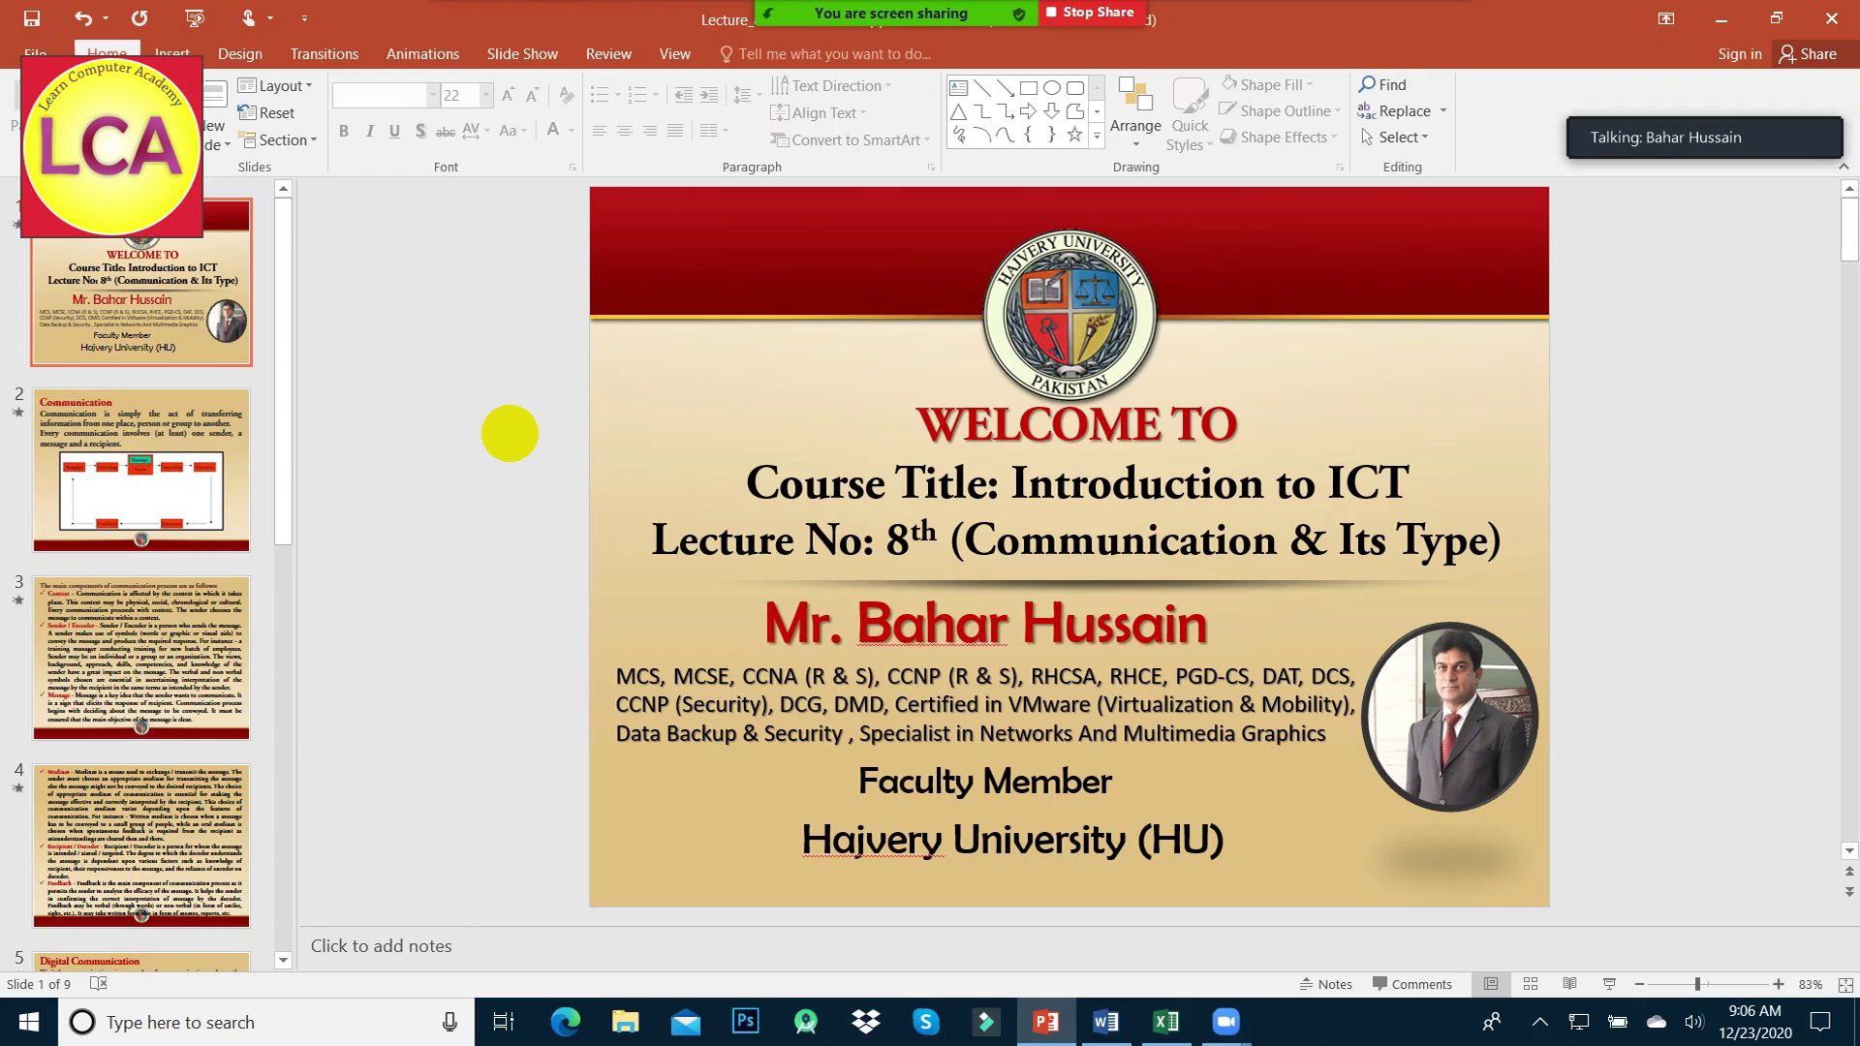
# - Start the slideshow from the title slide and advance to the Communication slide
pyautogui.press('F5')
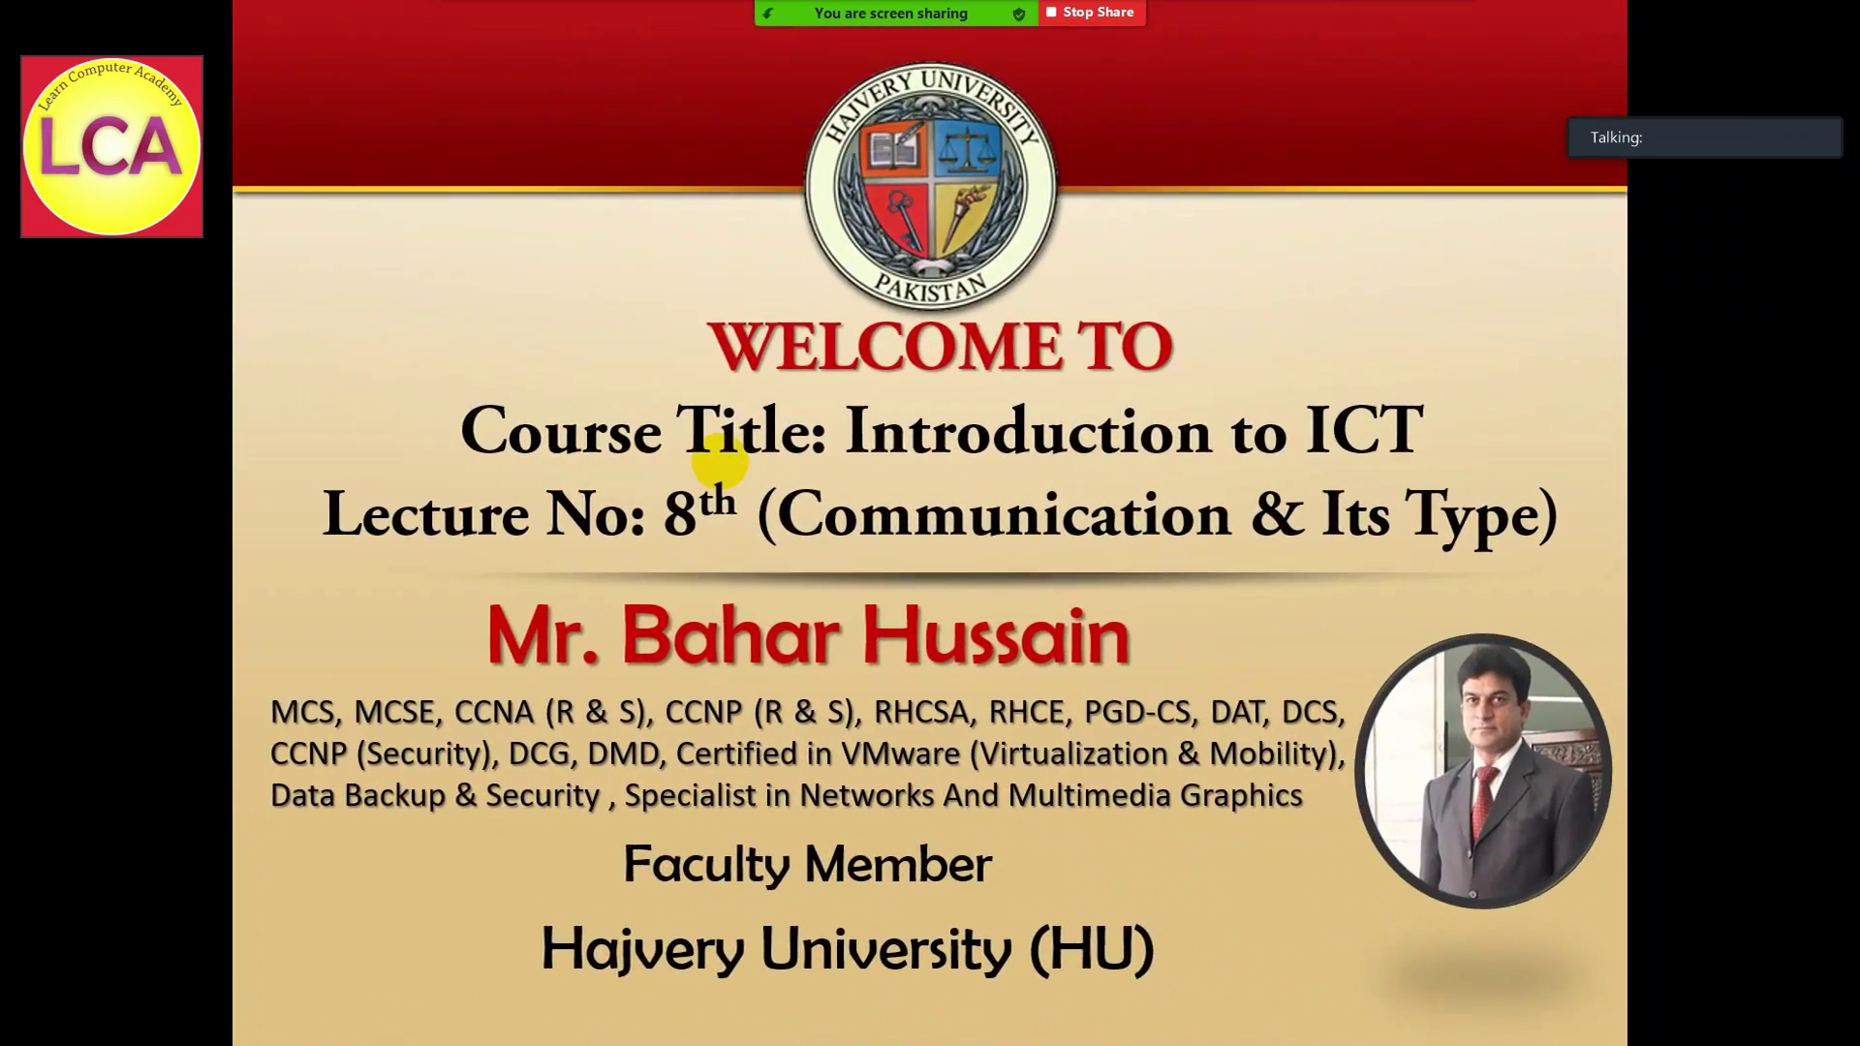
pyautogui.press('Right')
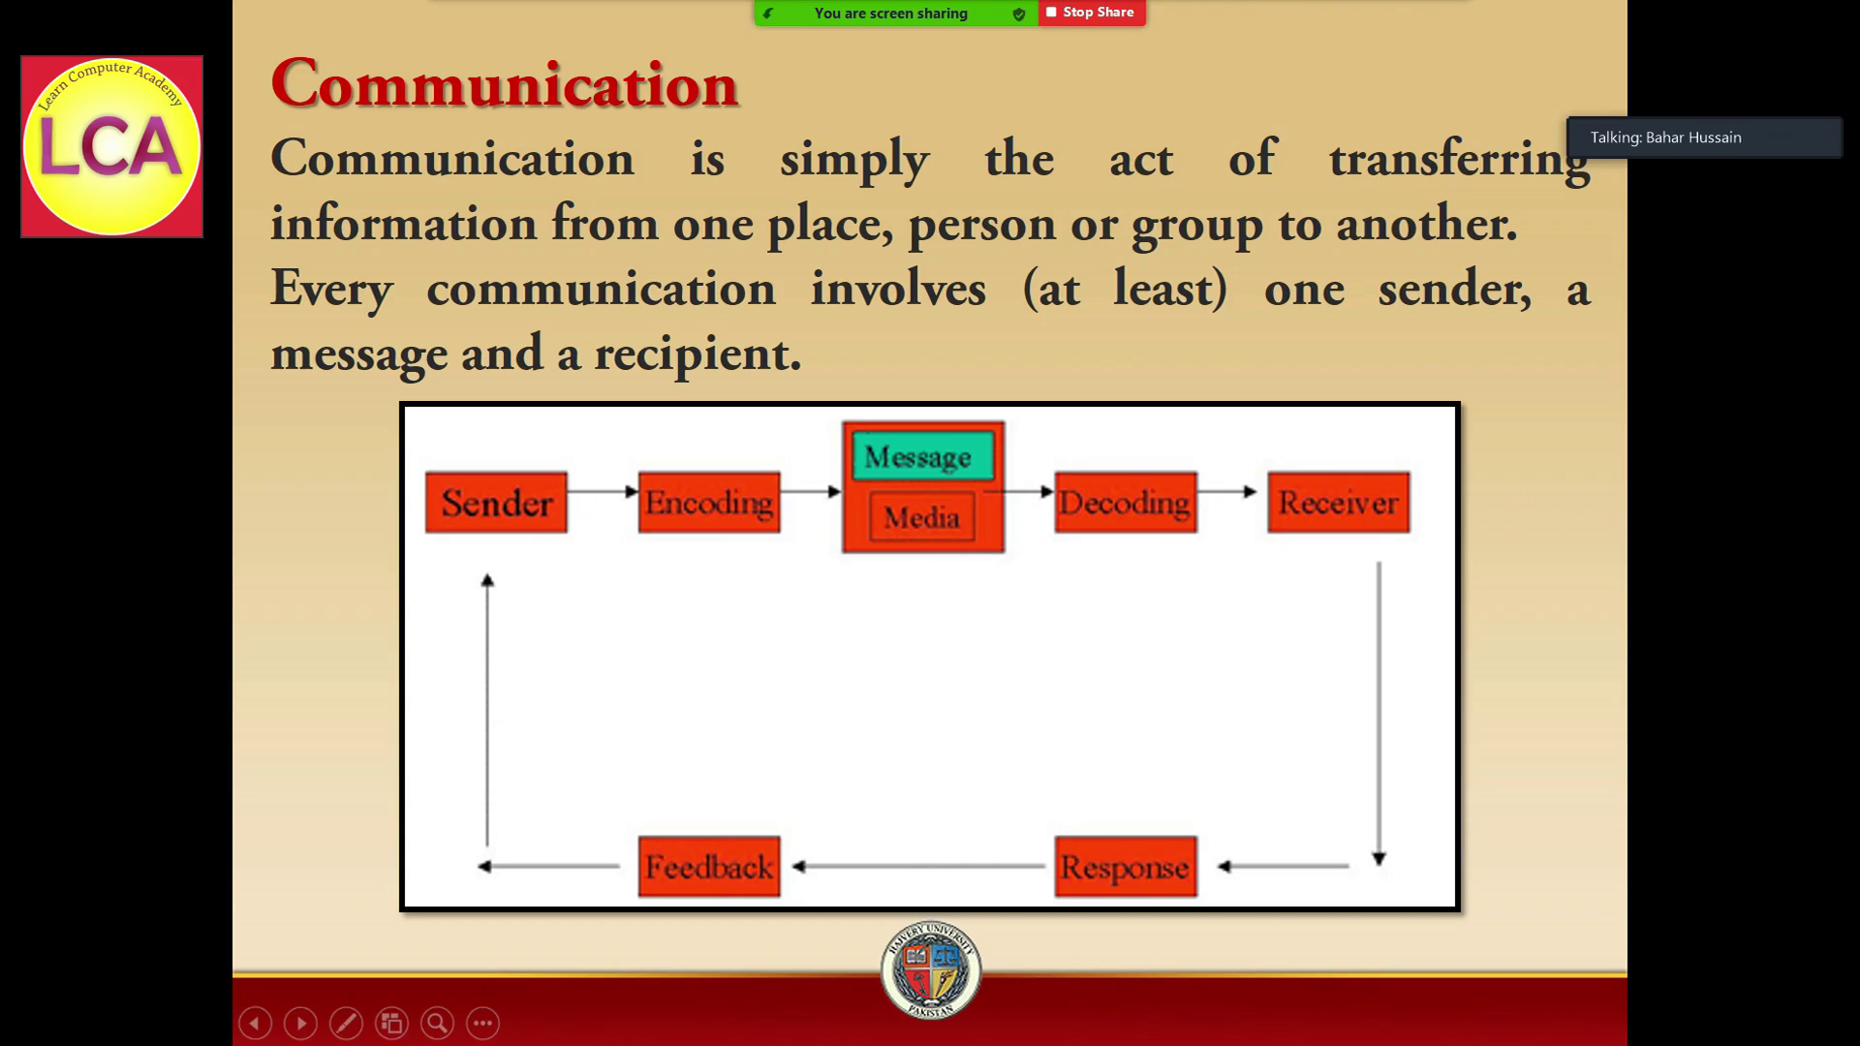
# - Nudge the Zoom speaker bar upward and advance to the communication components slide
pyautogui.moveTo(1720, 103); pyautogui.dragTo(1719, 33)
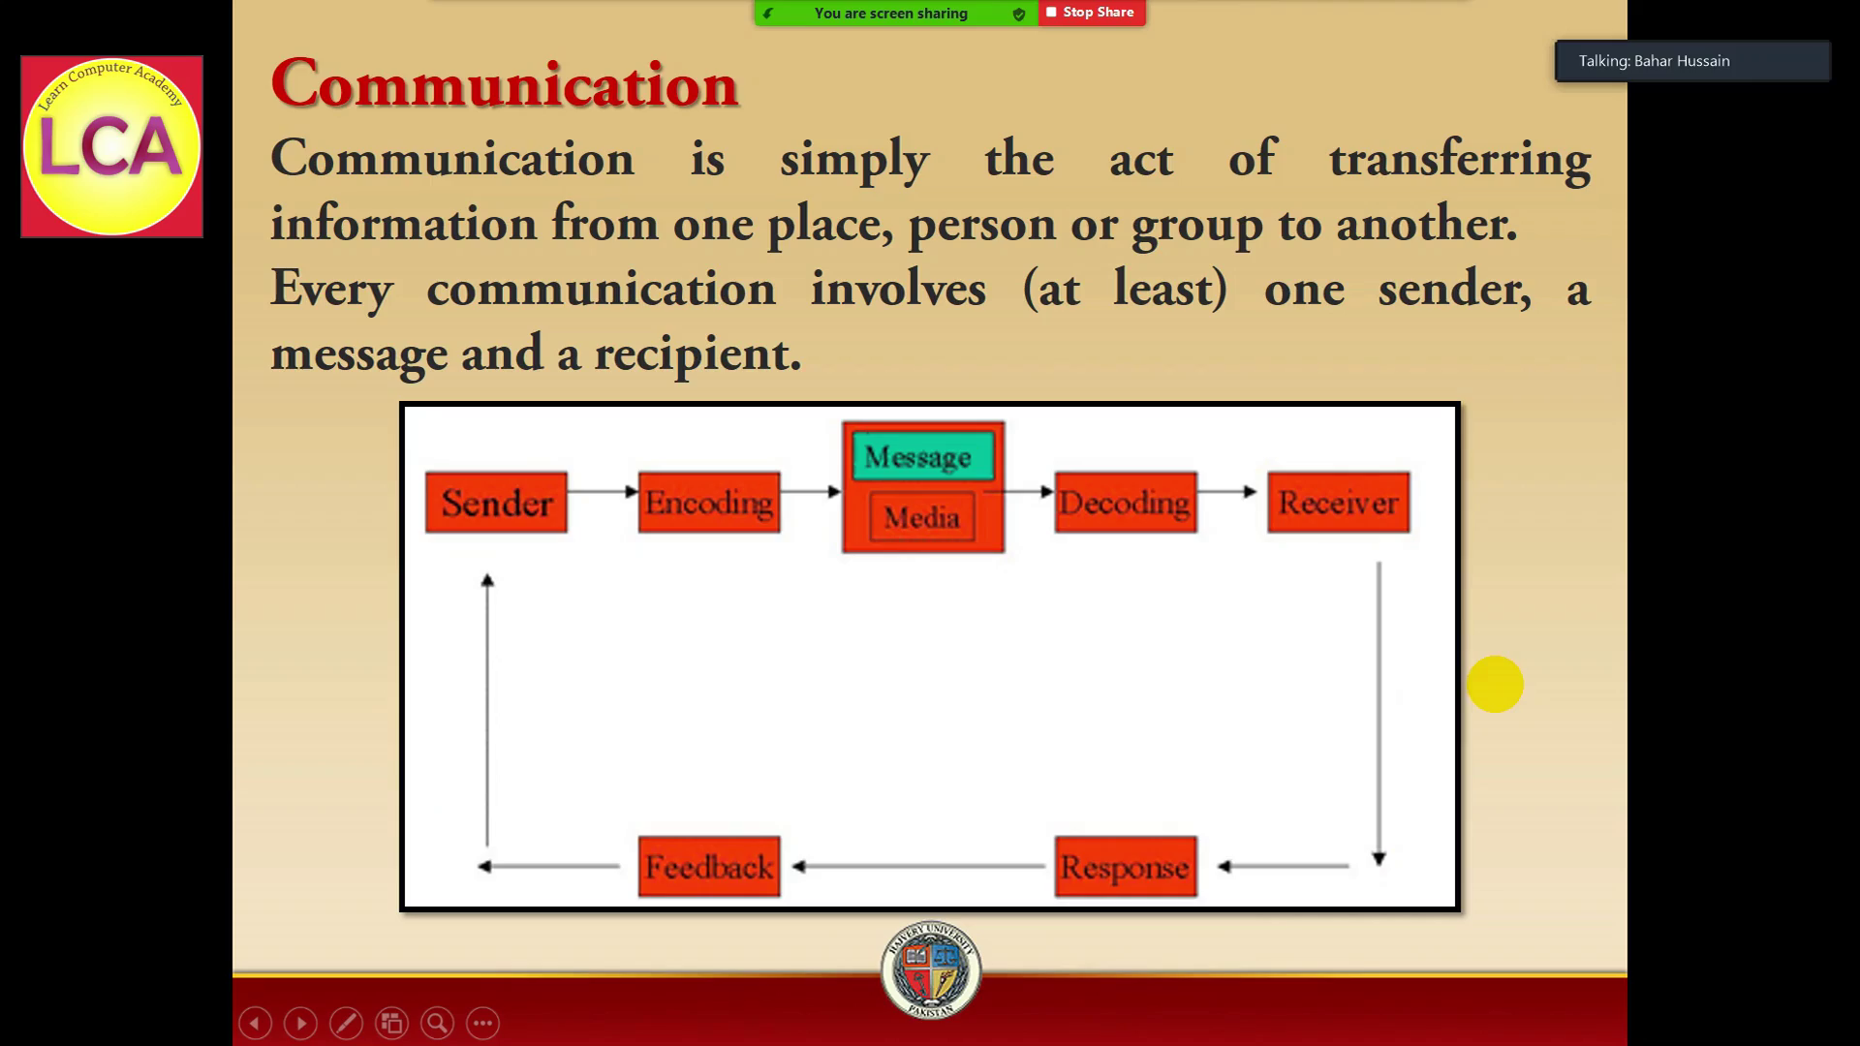
pyautogui.click(1115, 370)
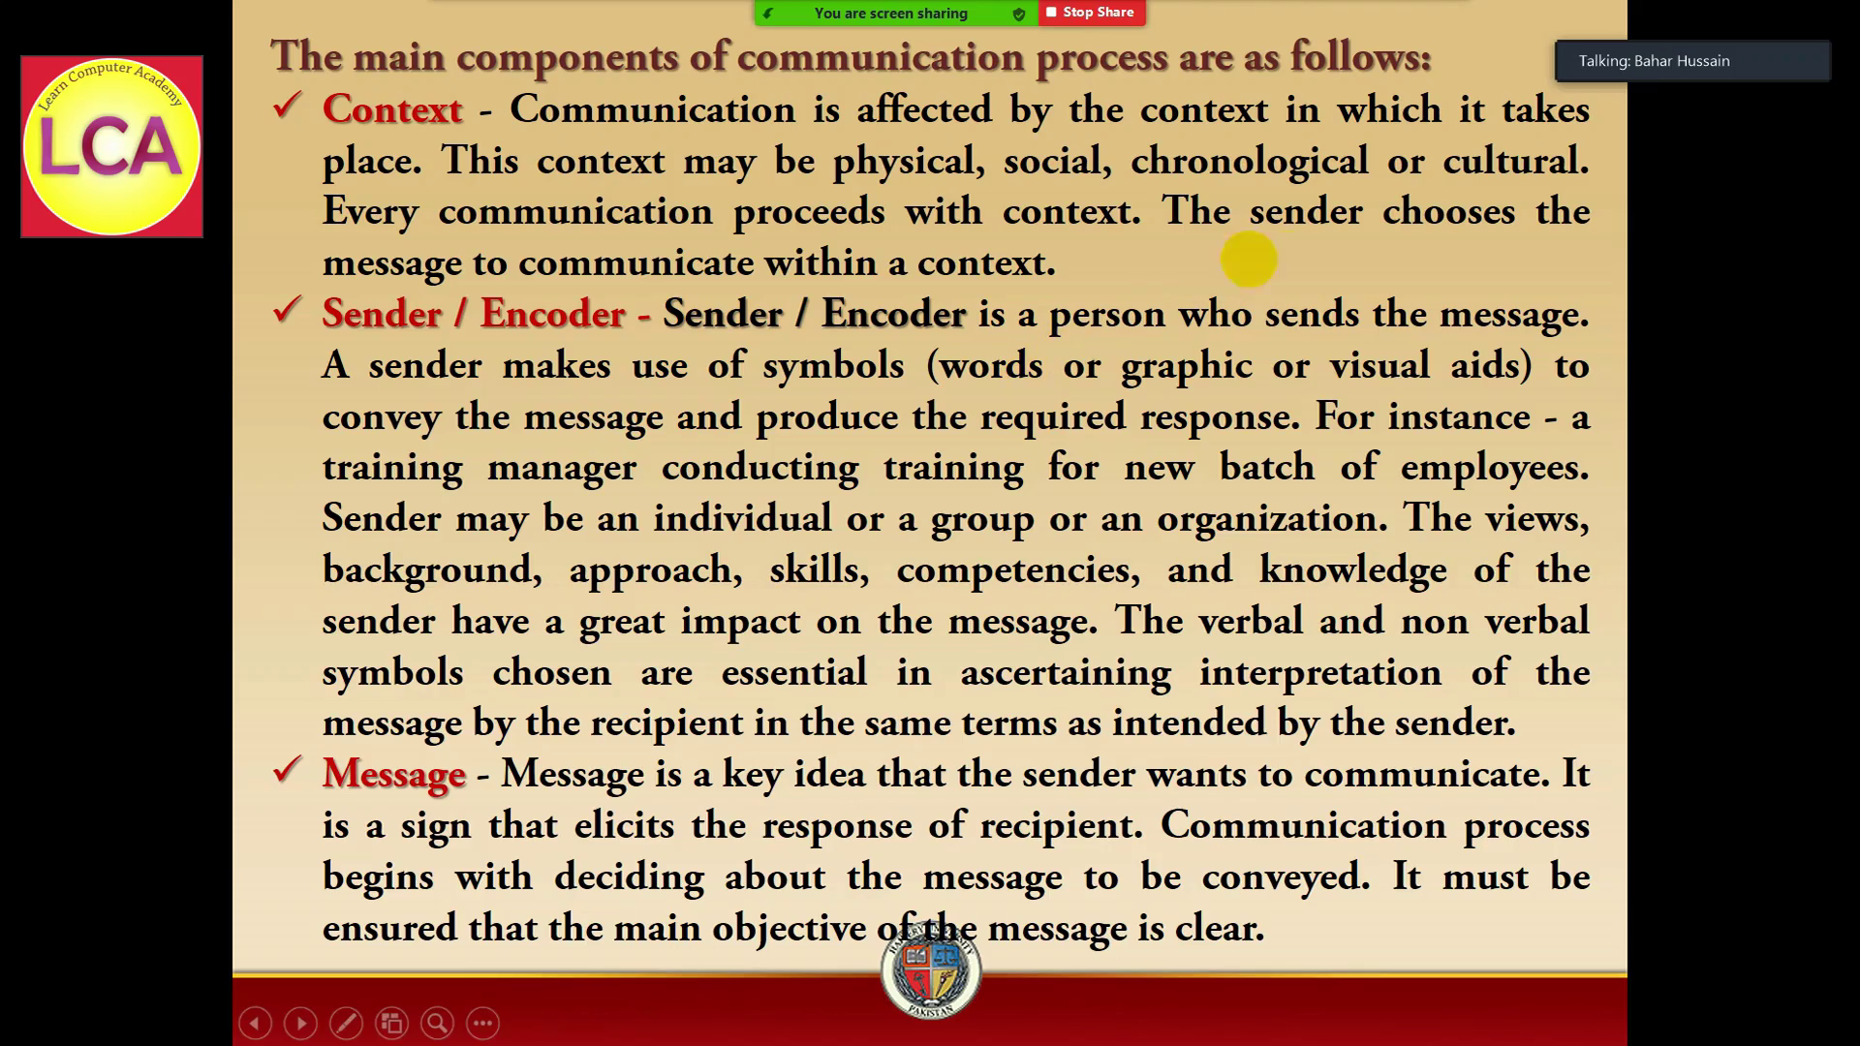
# - Advance to the Medium, Recipient / Decoder and Feedback slide, admit the waiting participant, and move the speaker panel aside
pyautogui.click(998, 544)
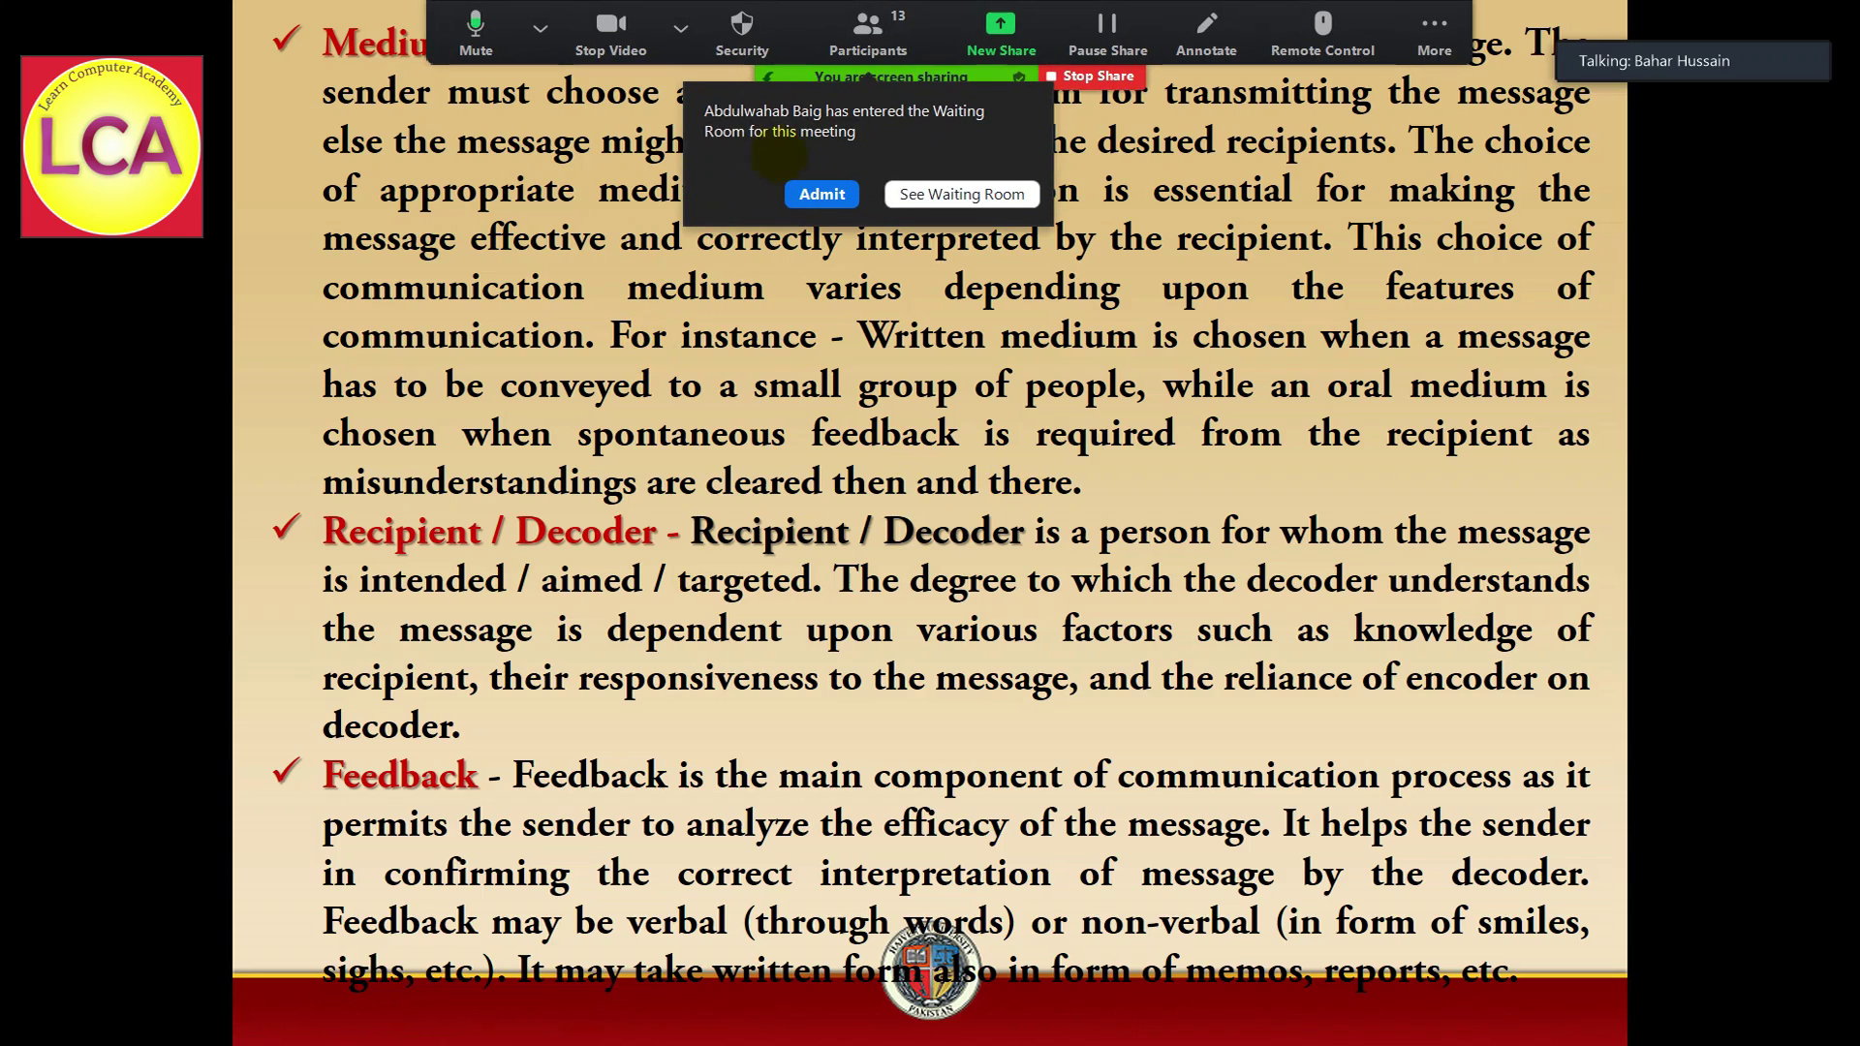
pyautogui.click(818, 192)
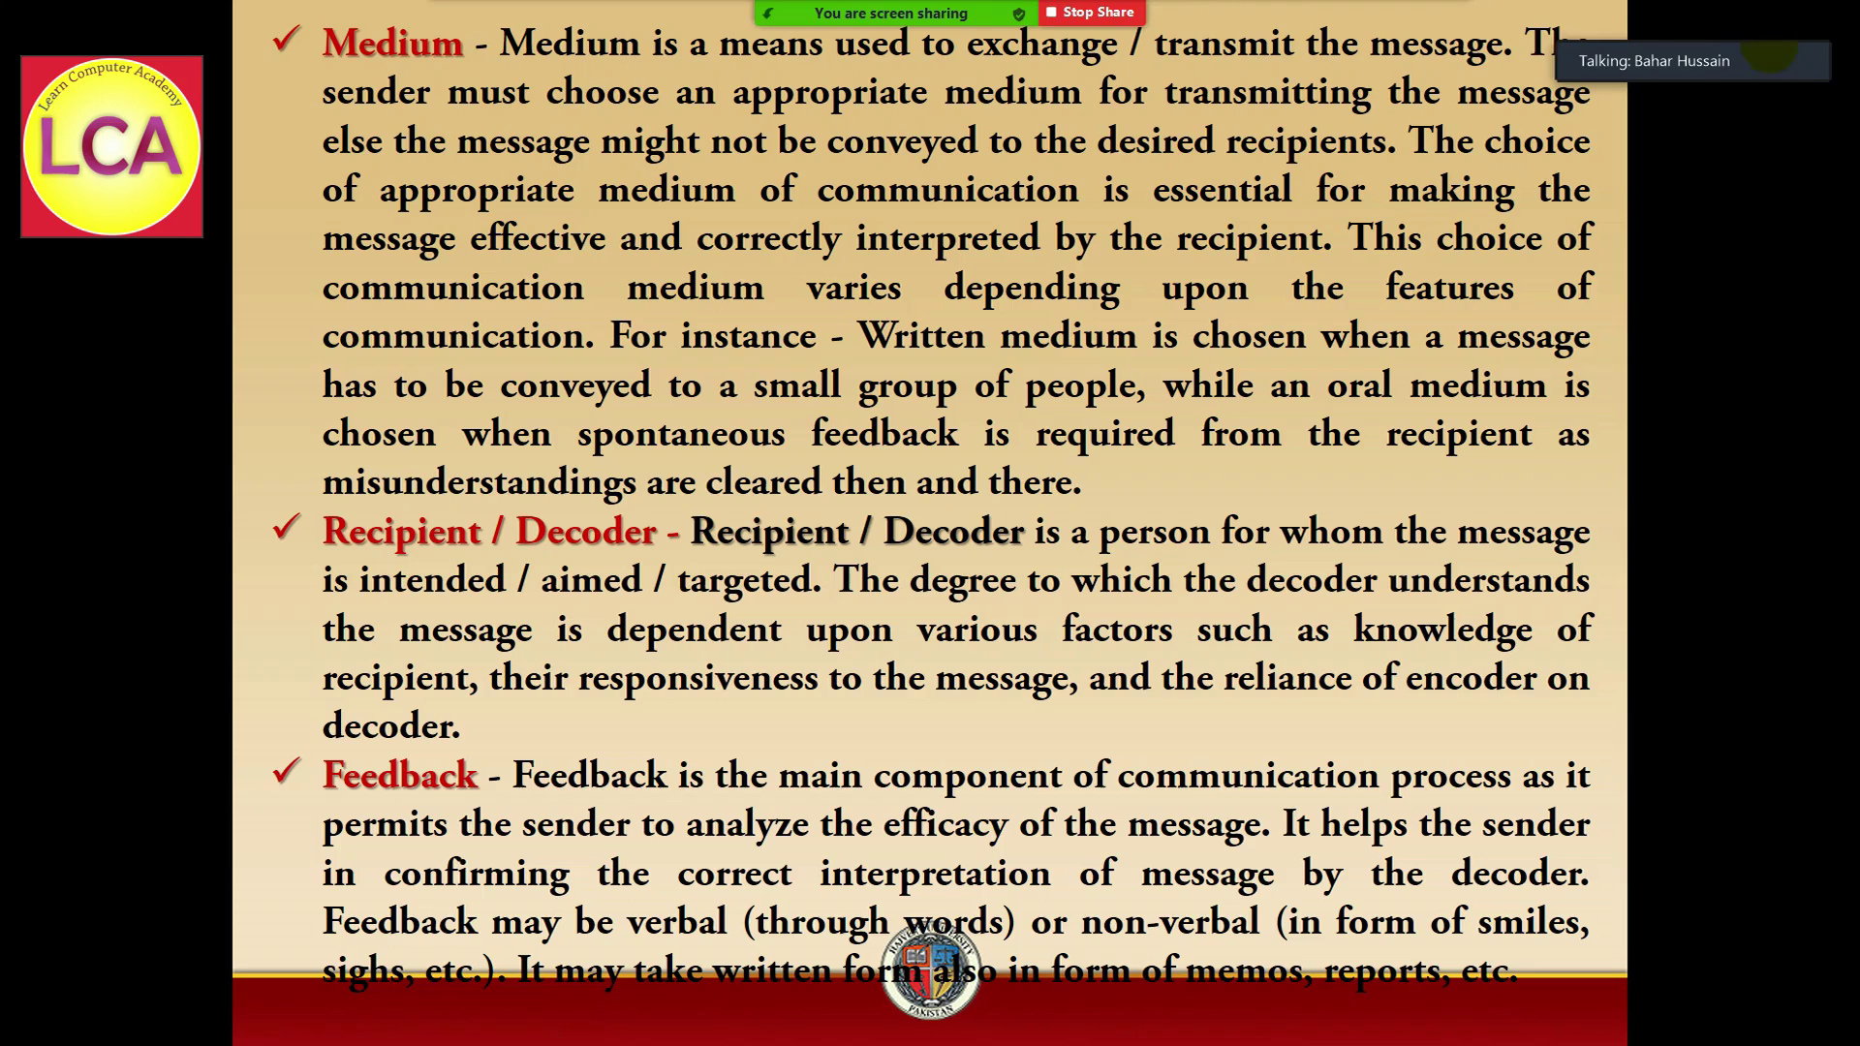
pyautogui.moveTo(1768, 55); pyautogui.dragTo(1823, 143)
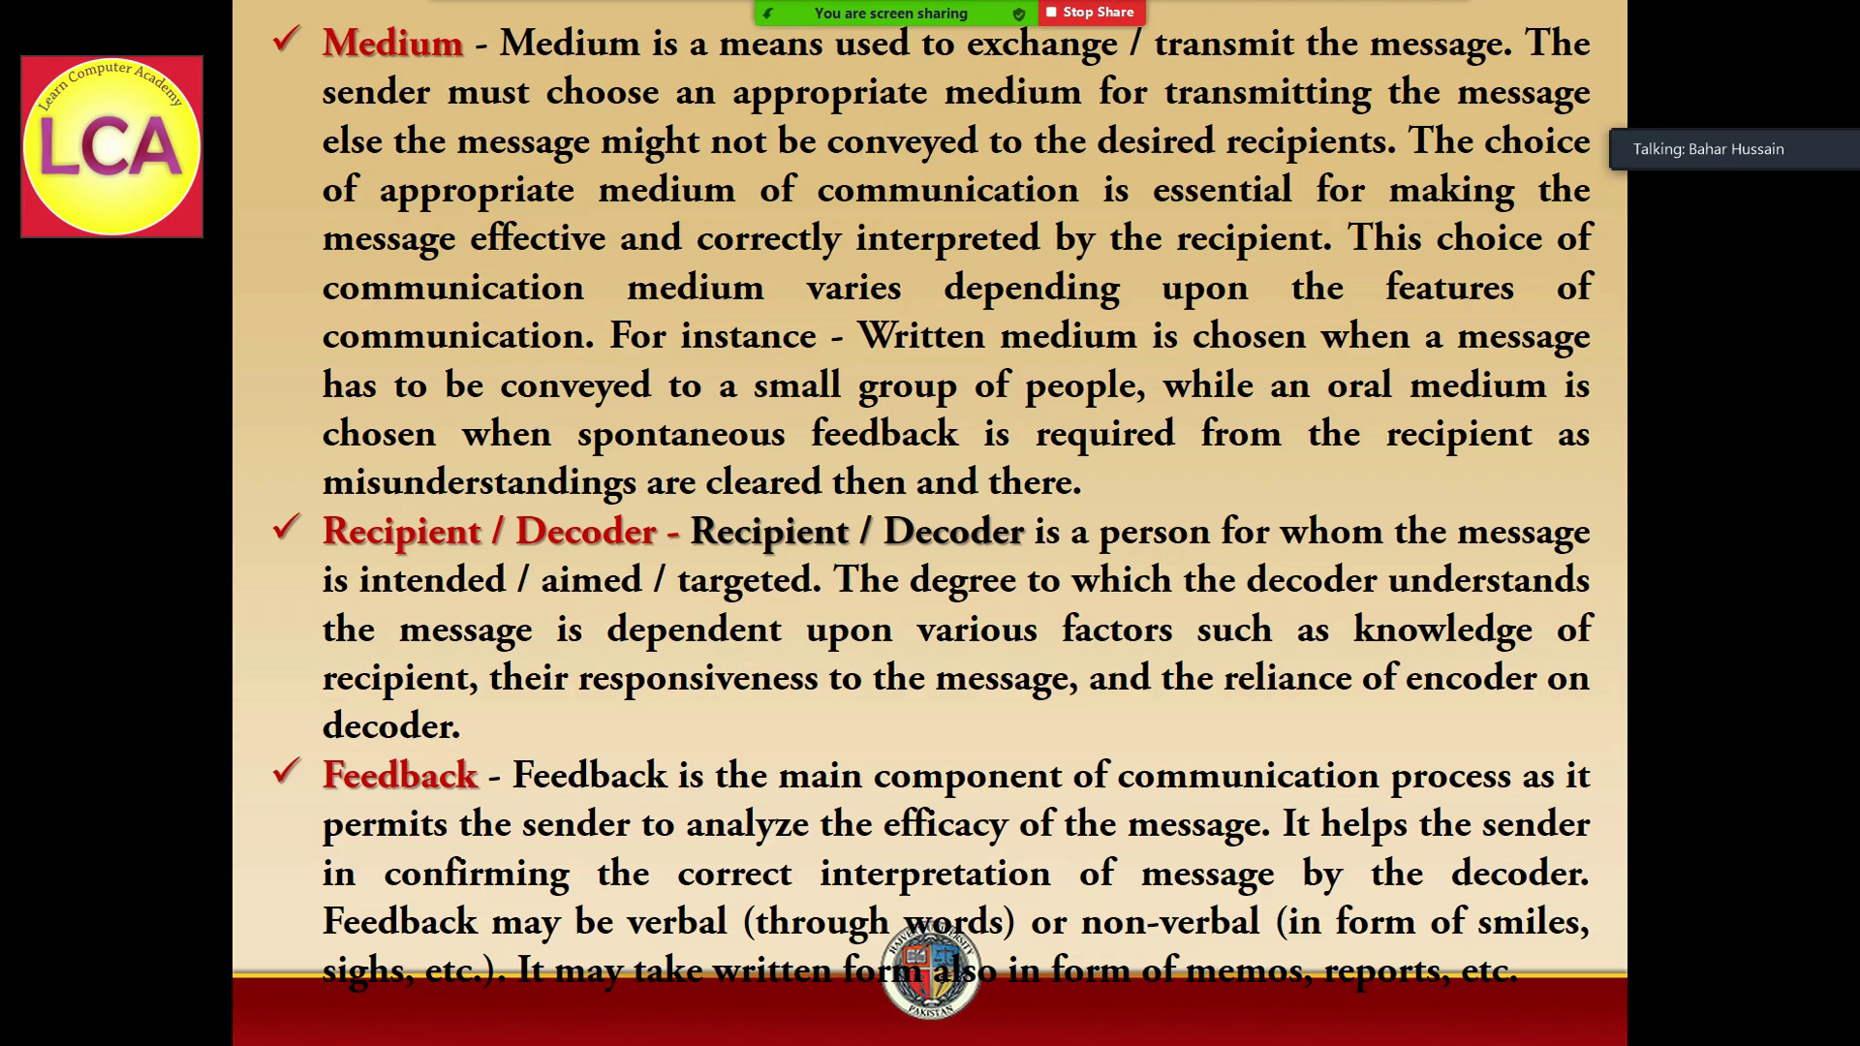
# - Advance the slideshow to the Digital Communication slide
pyautogui.click(911, 627)
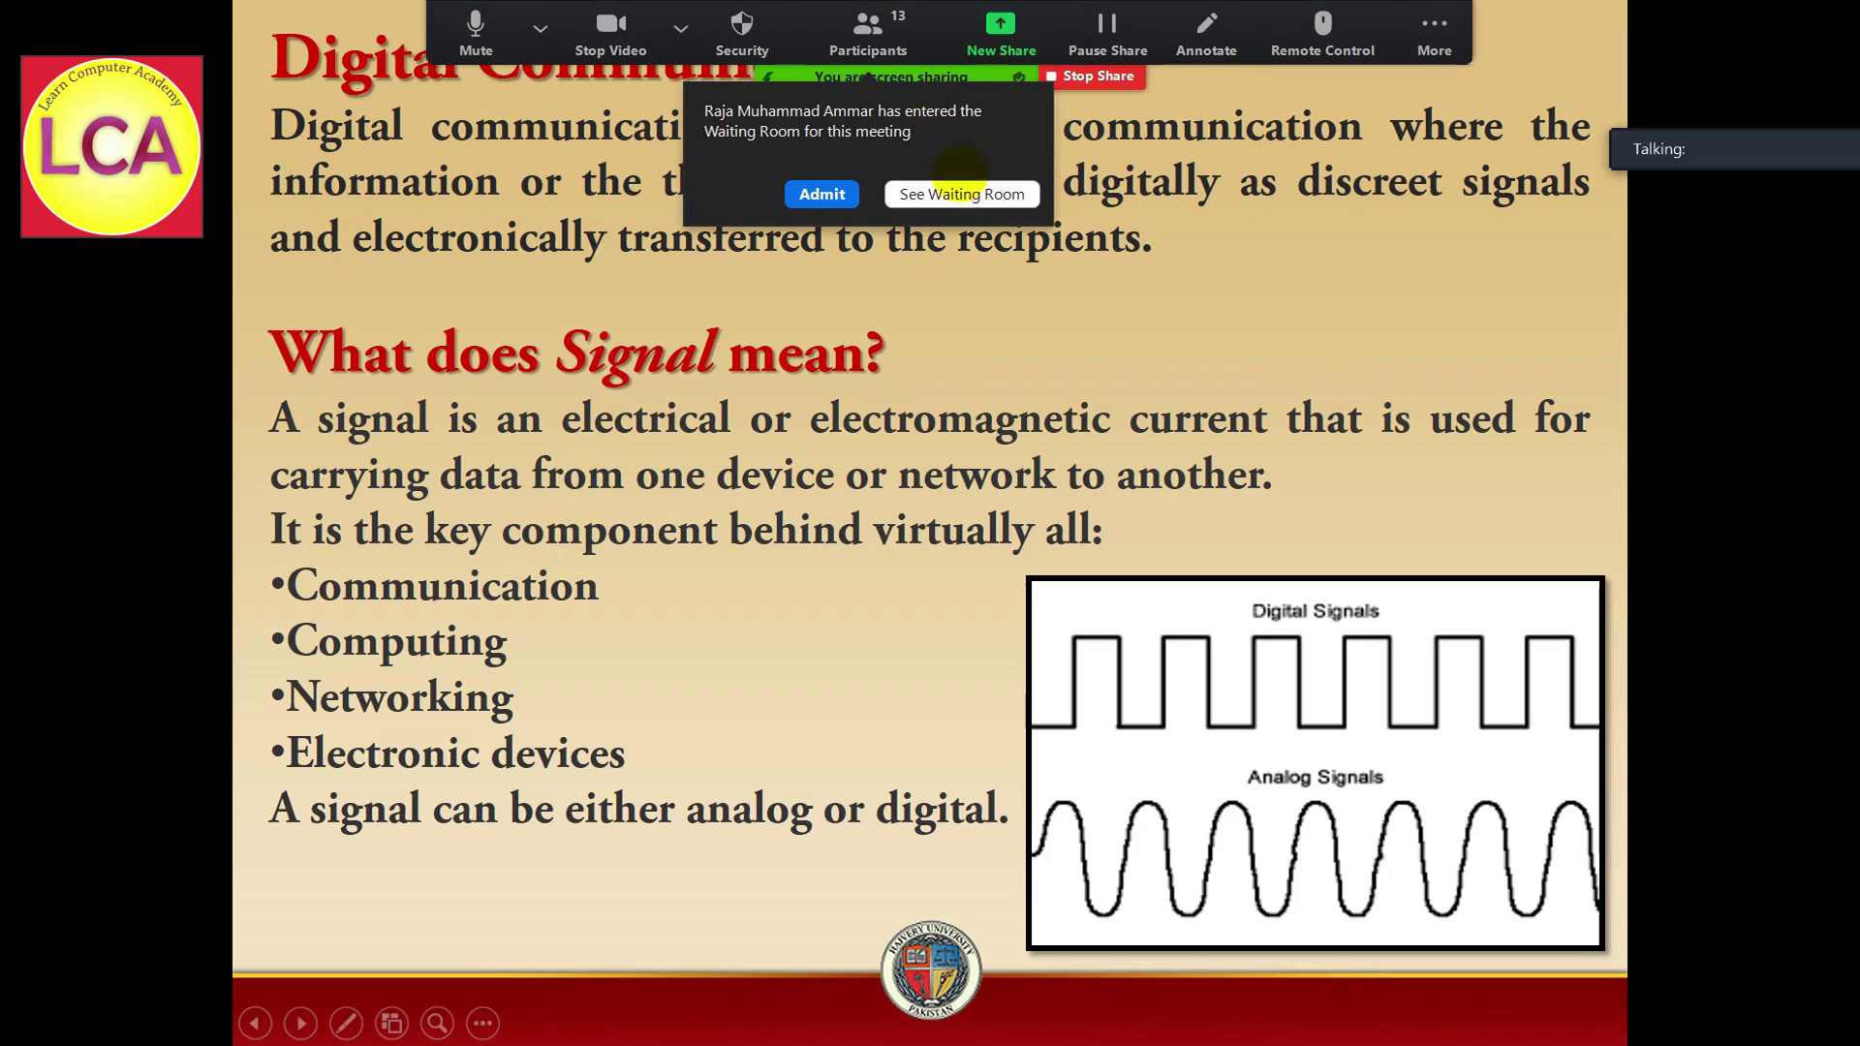
# - Admit the newly waiting participant into the meeting
pyautogui.click(822, 194)
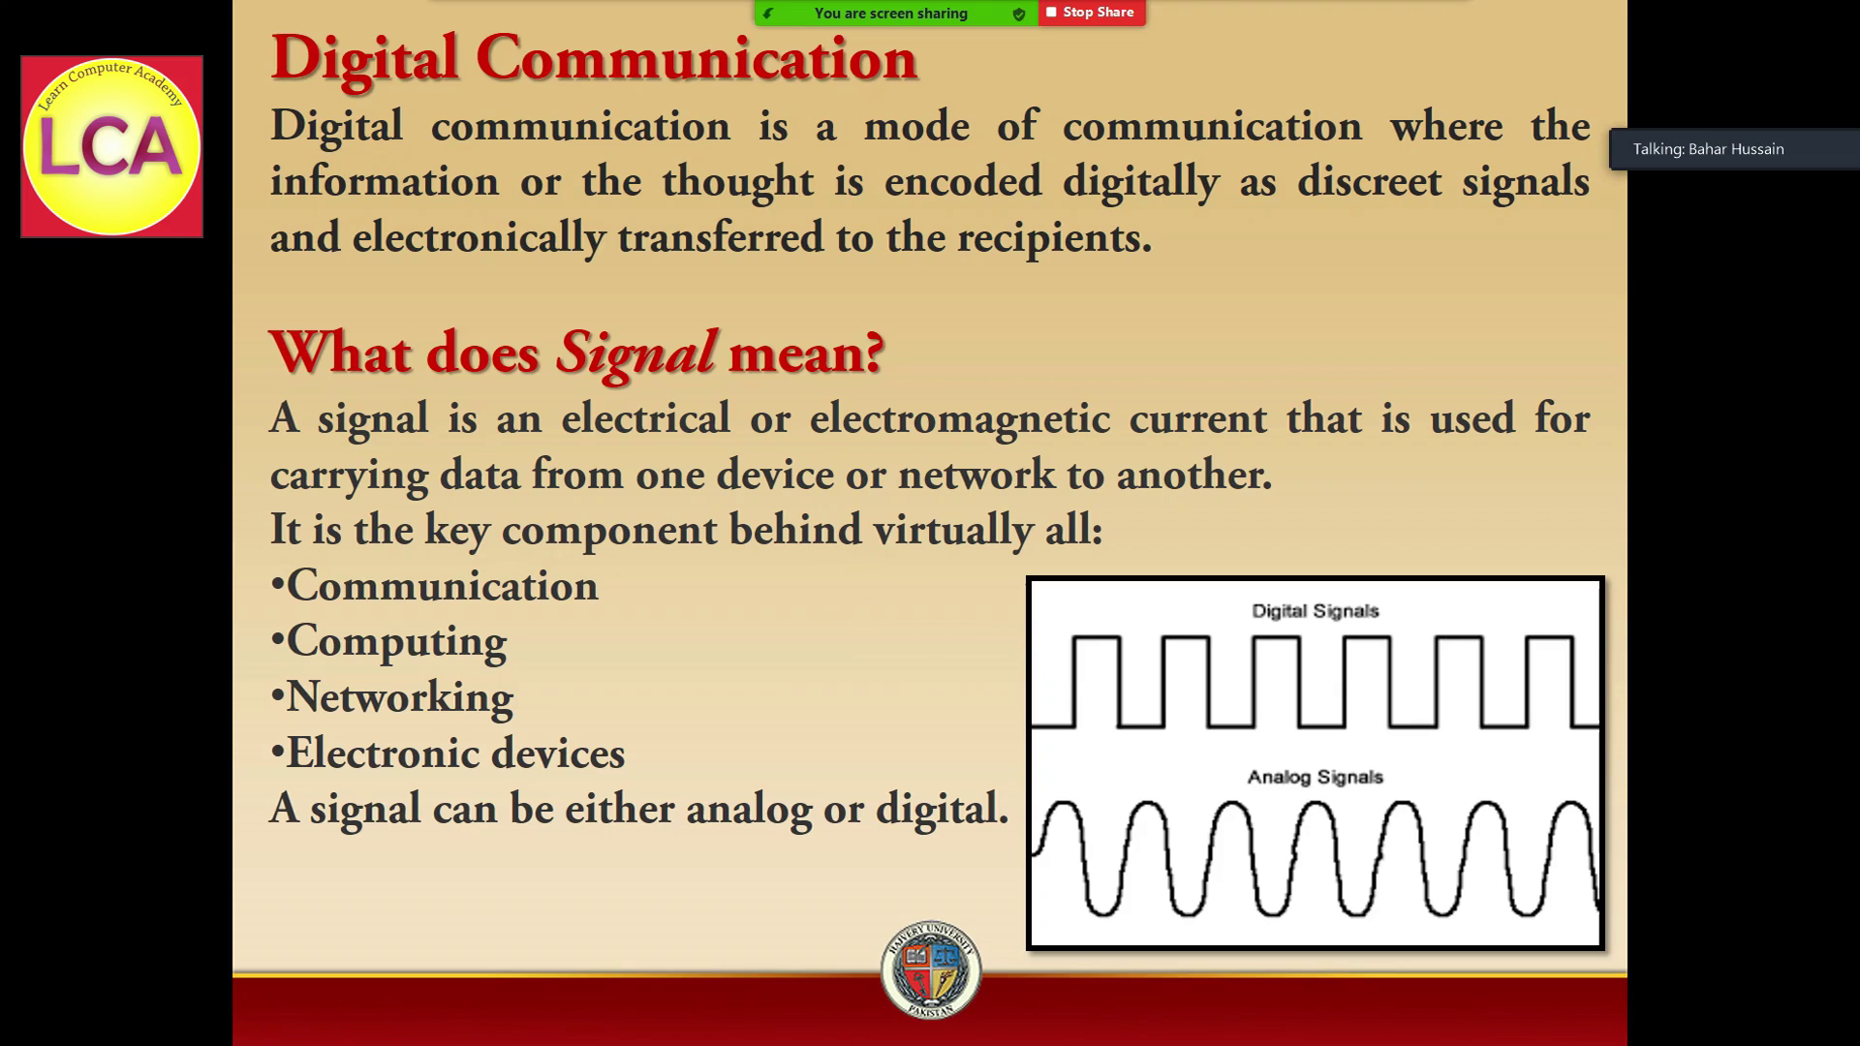
# - Advance the slideshow to the Transmission Modes slide on Simplex Mode
pyautogui.press('Right')
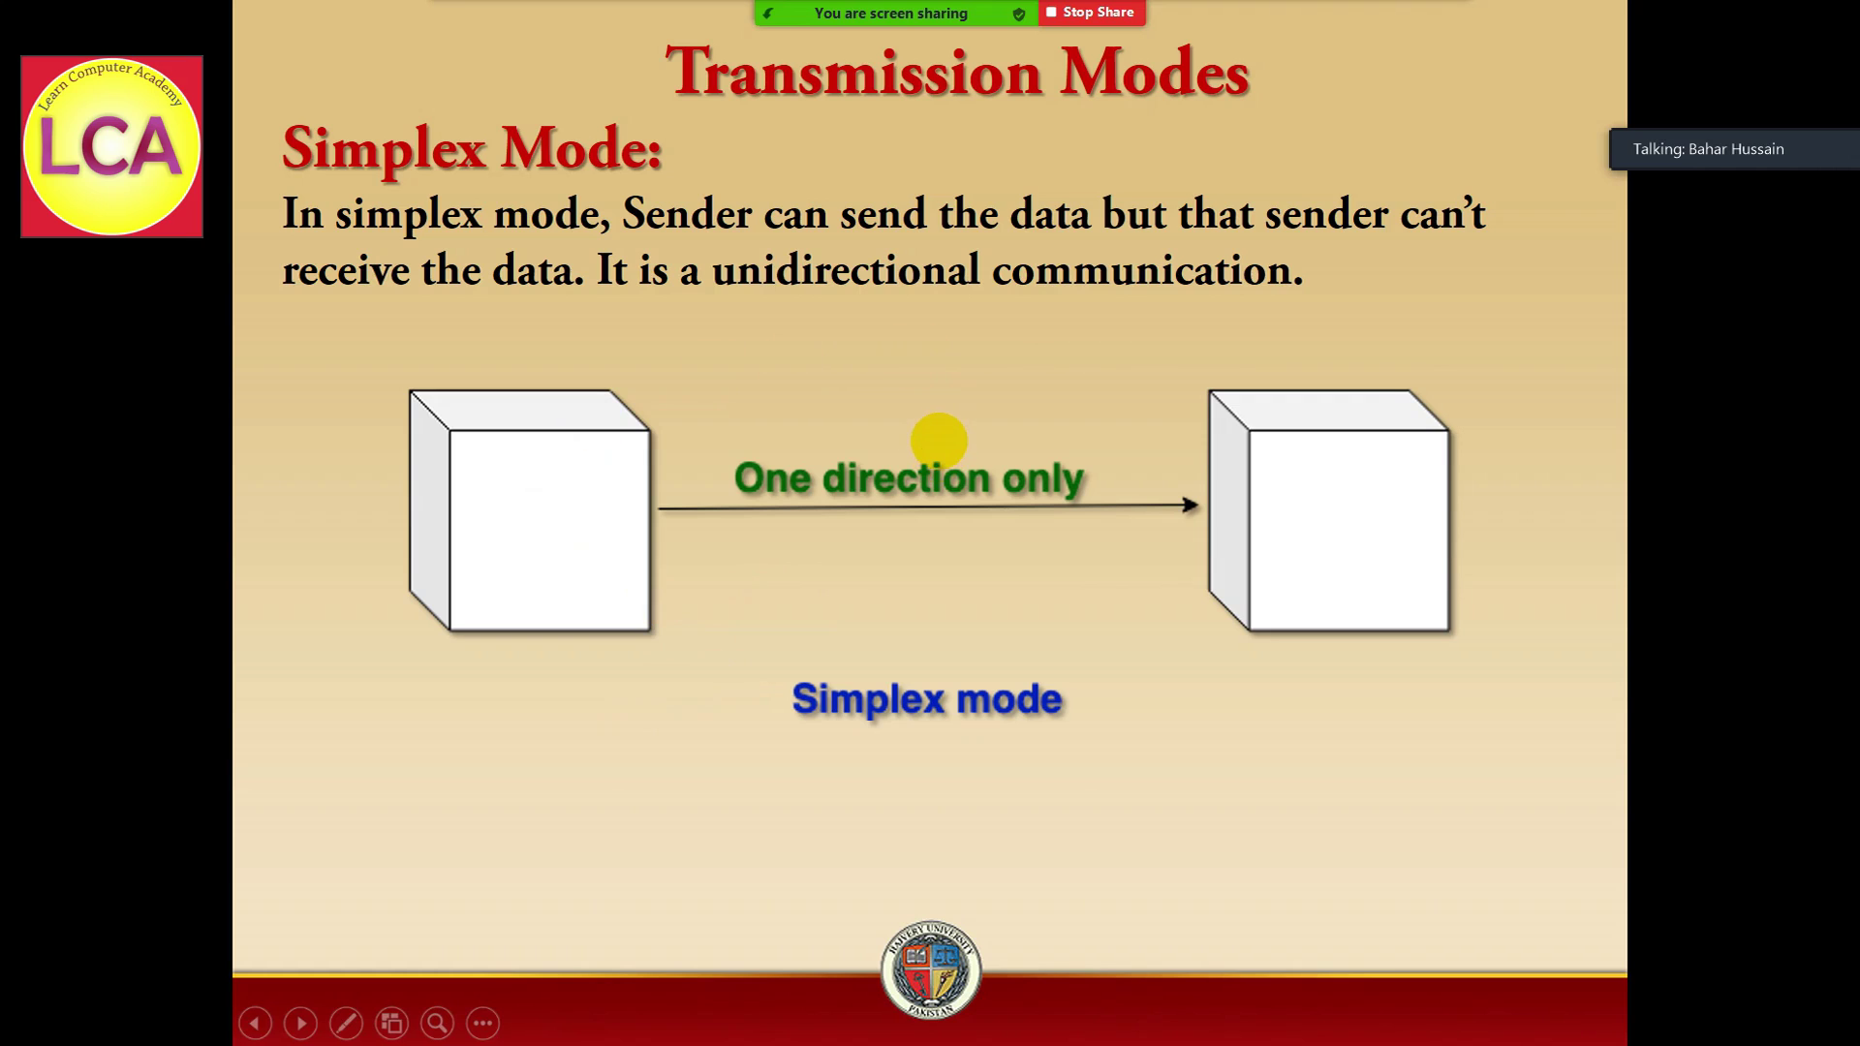
# - Advance the slideshow toward the Half-duplex Mode slide
pyautogui.click(939, 441)
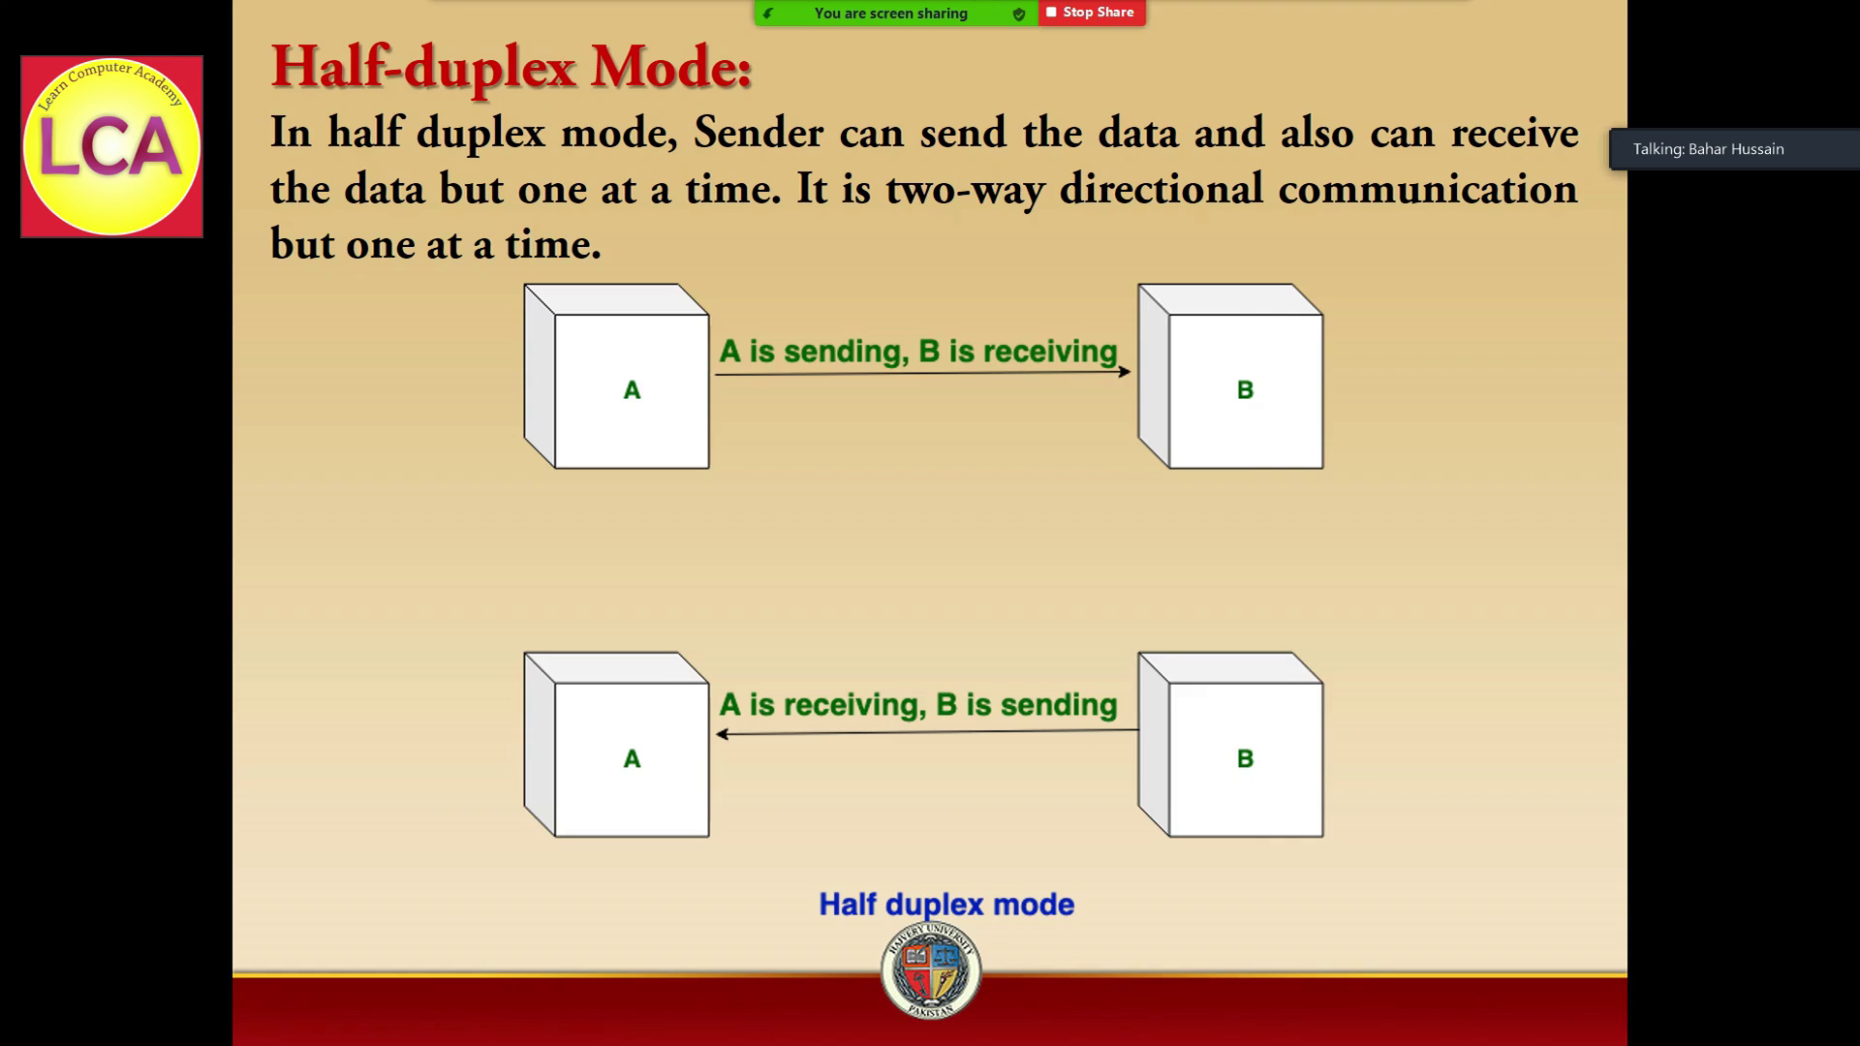
# - Advance the slideshow from Half-duplex Mode to the Full duplex mode slide
pyautogui.click(847, 457)
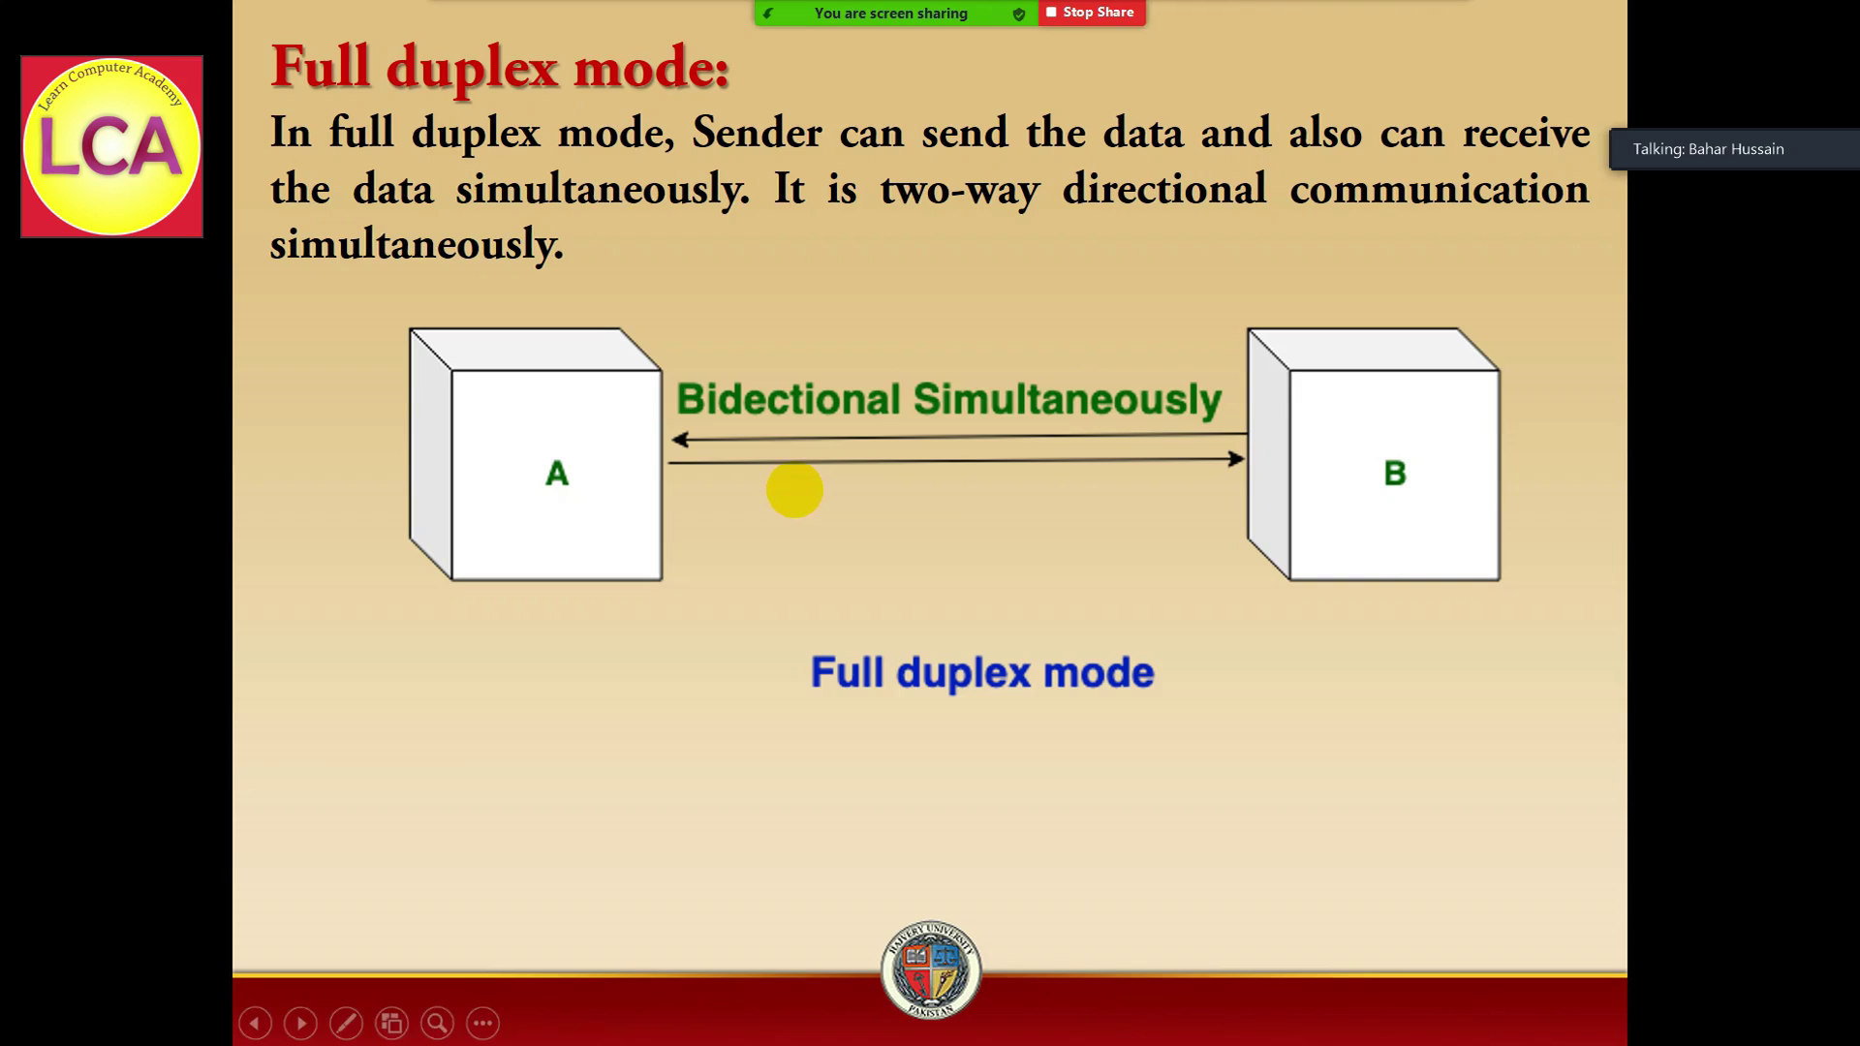
# - Show the closing thank-you slide, dismiss the waiting-room popup, end the show, and stop sharing
pyautogui.click(794, 490)
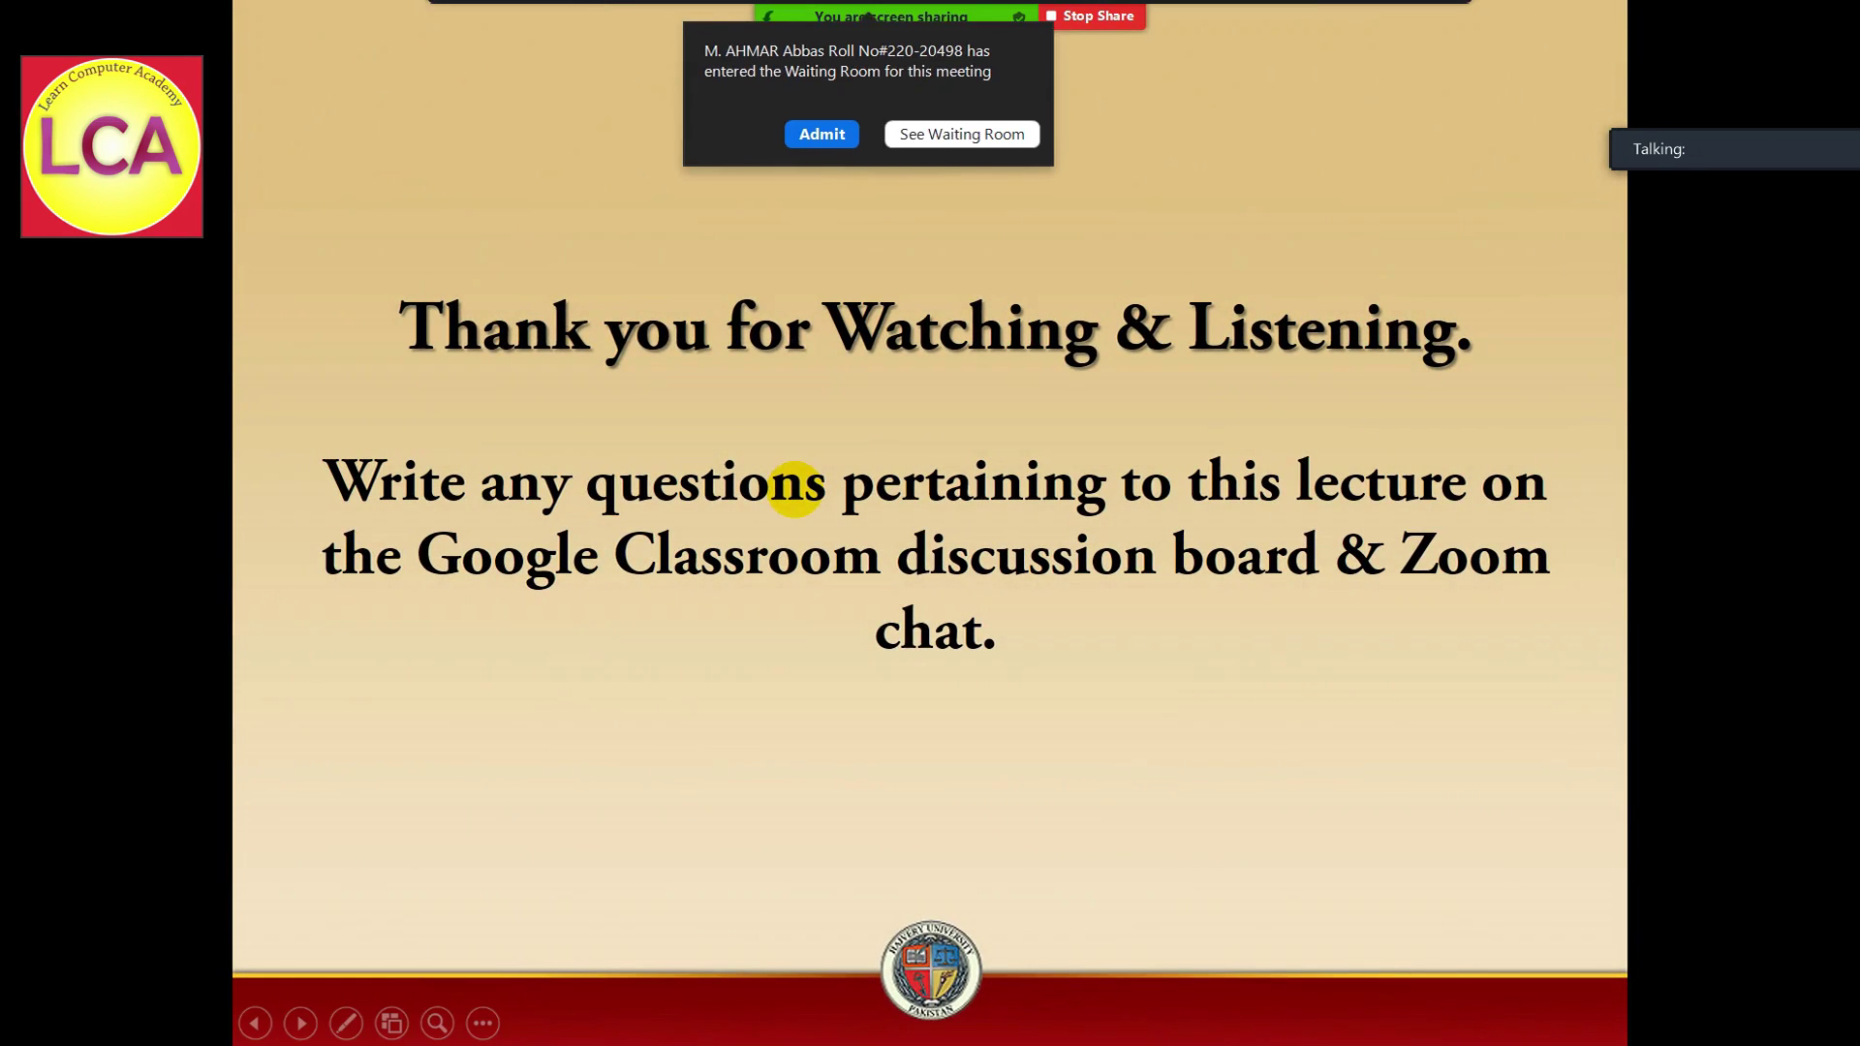
pyautogui.click(822, 194)
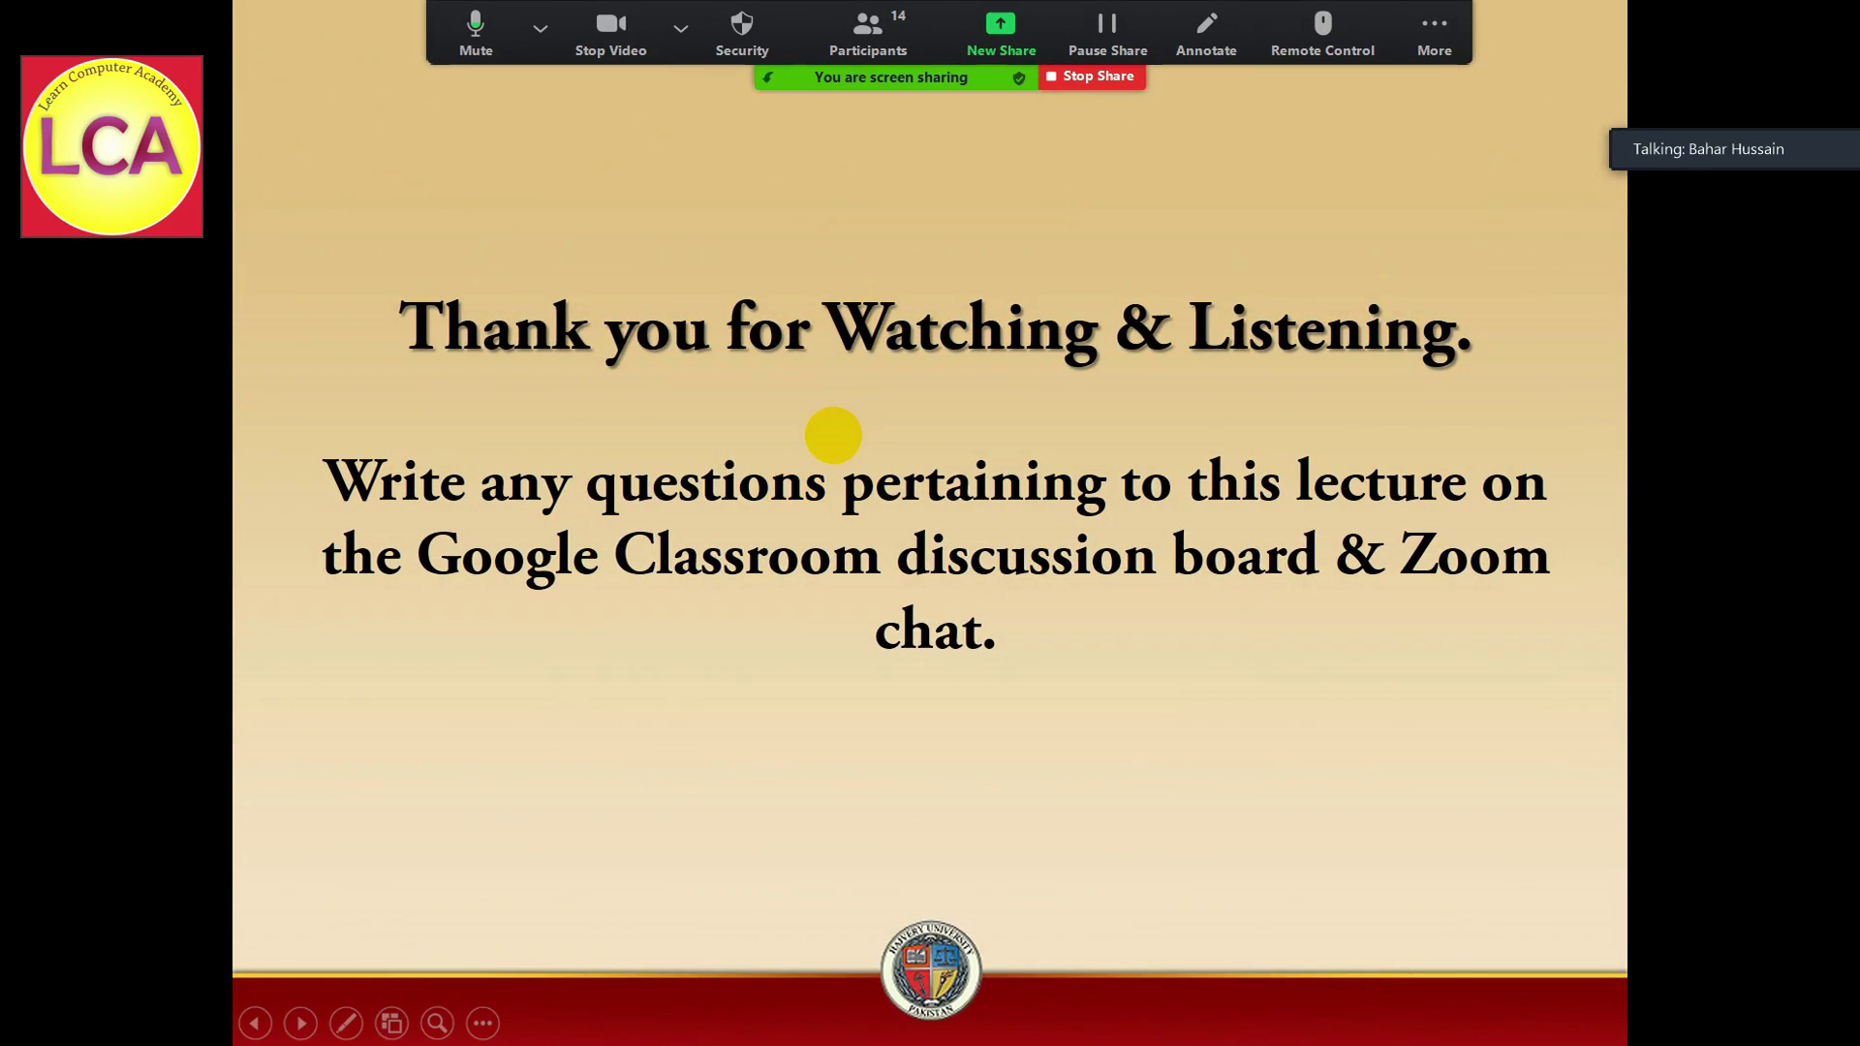
pyautogui.press('Escape')
pyautogui.click(1095, 77)
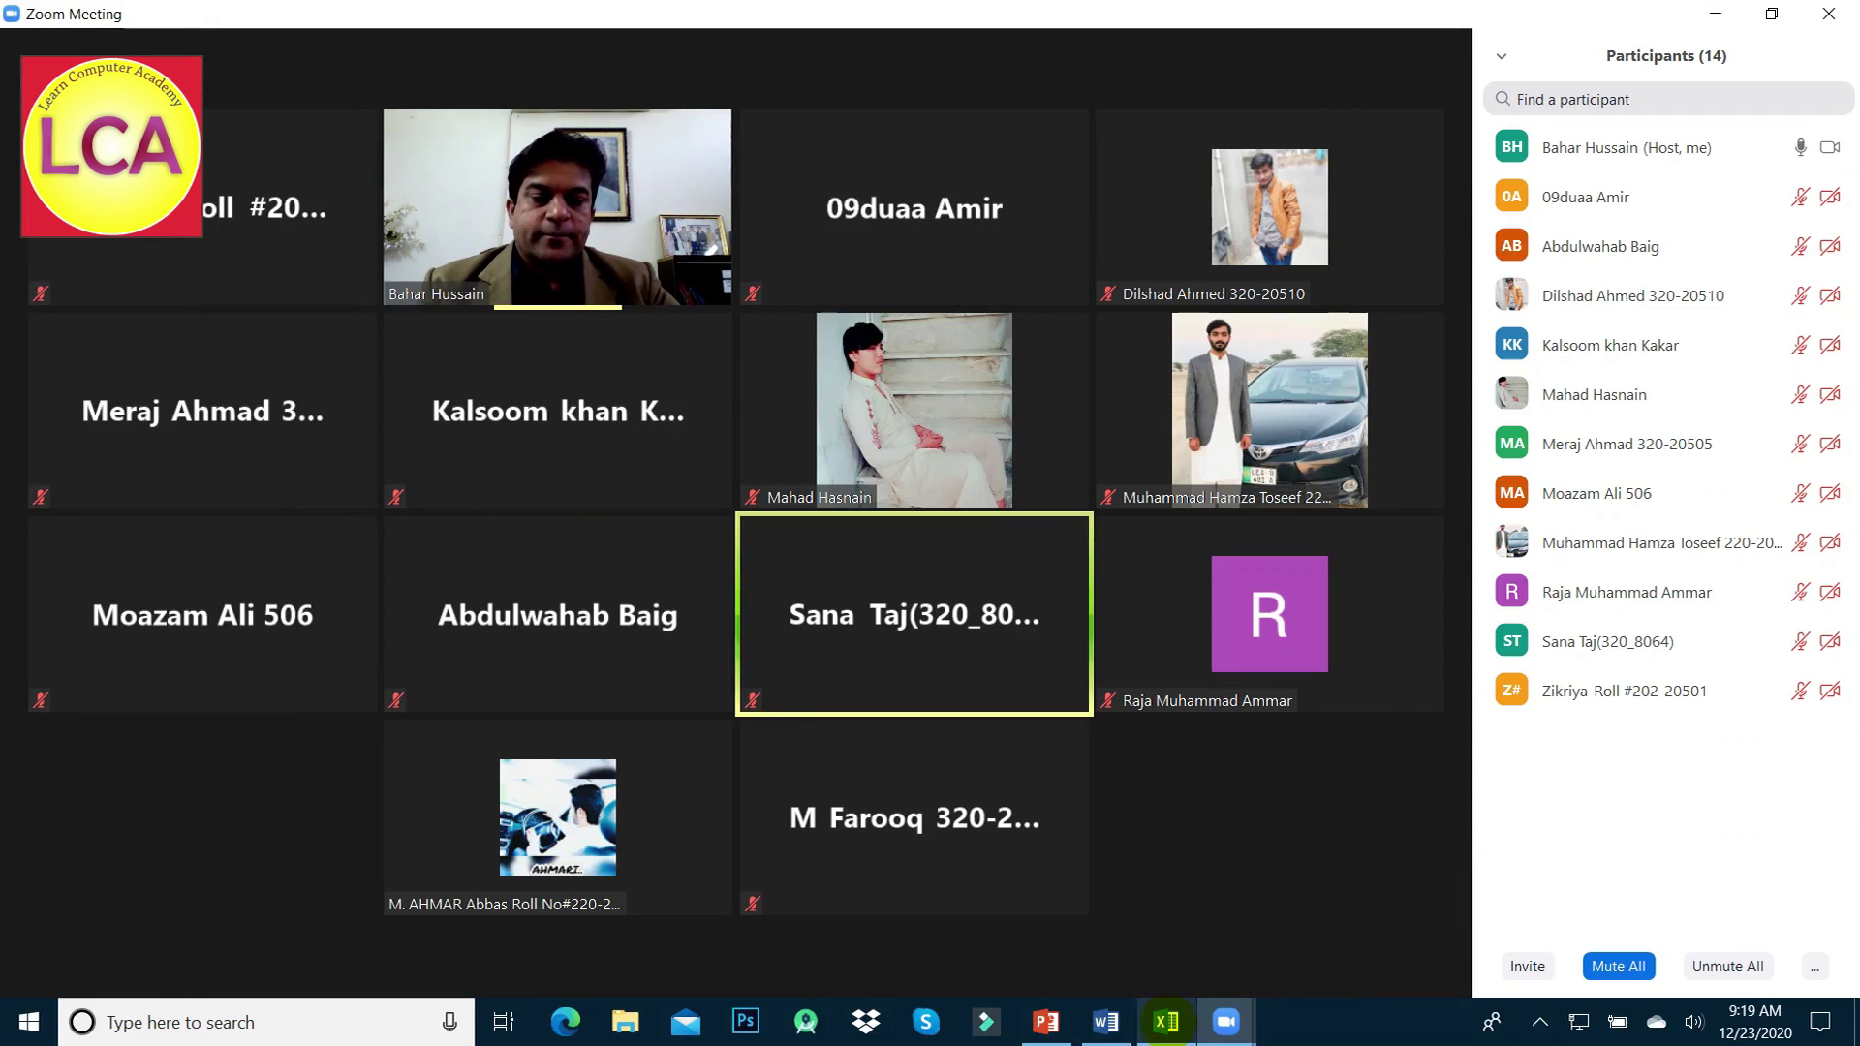
# - Mark the first two students present with P in the 23 Wed column (K5, K6)
pyautogui.click(1167, 1022)
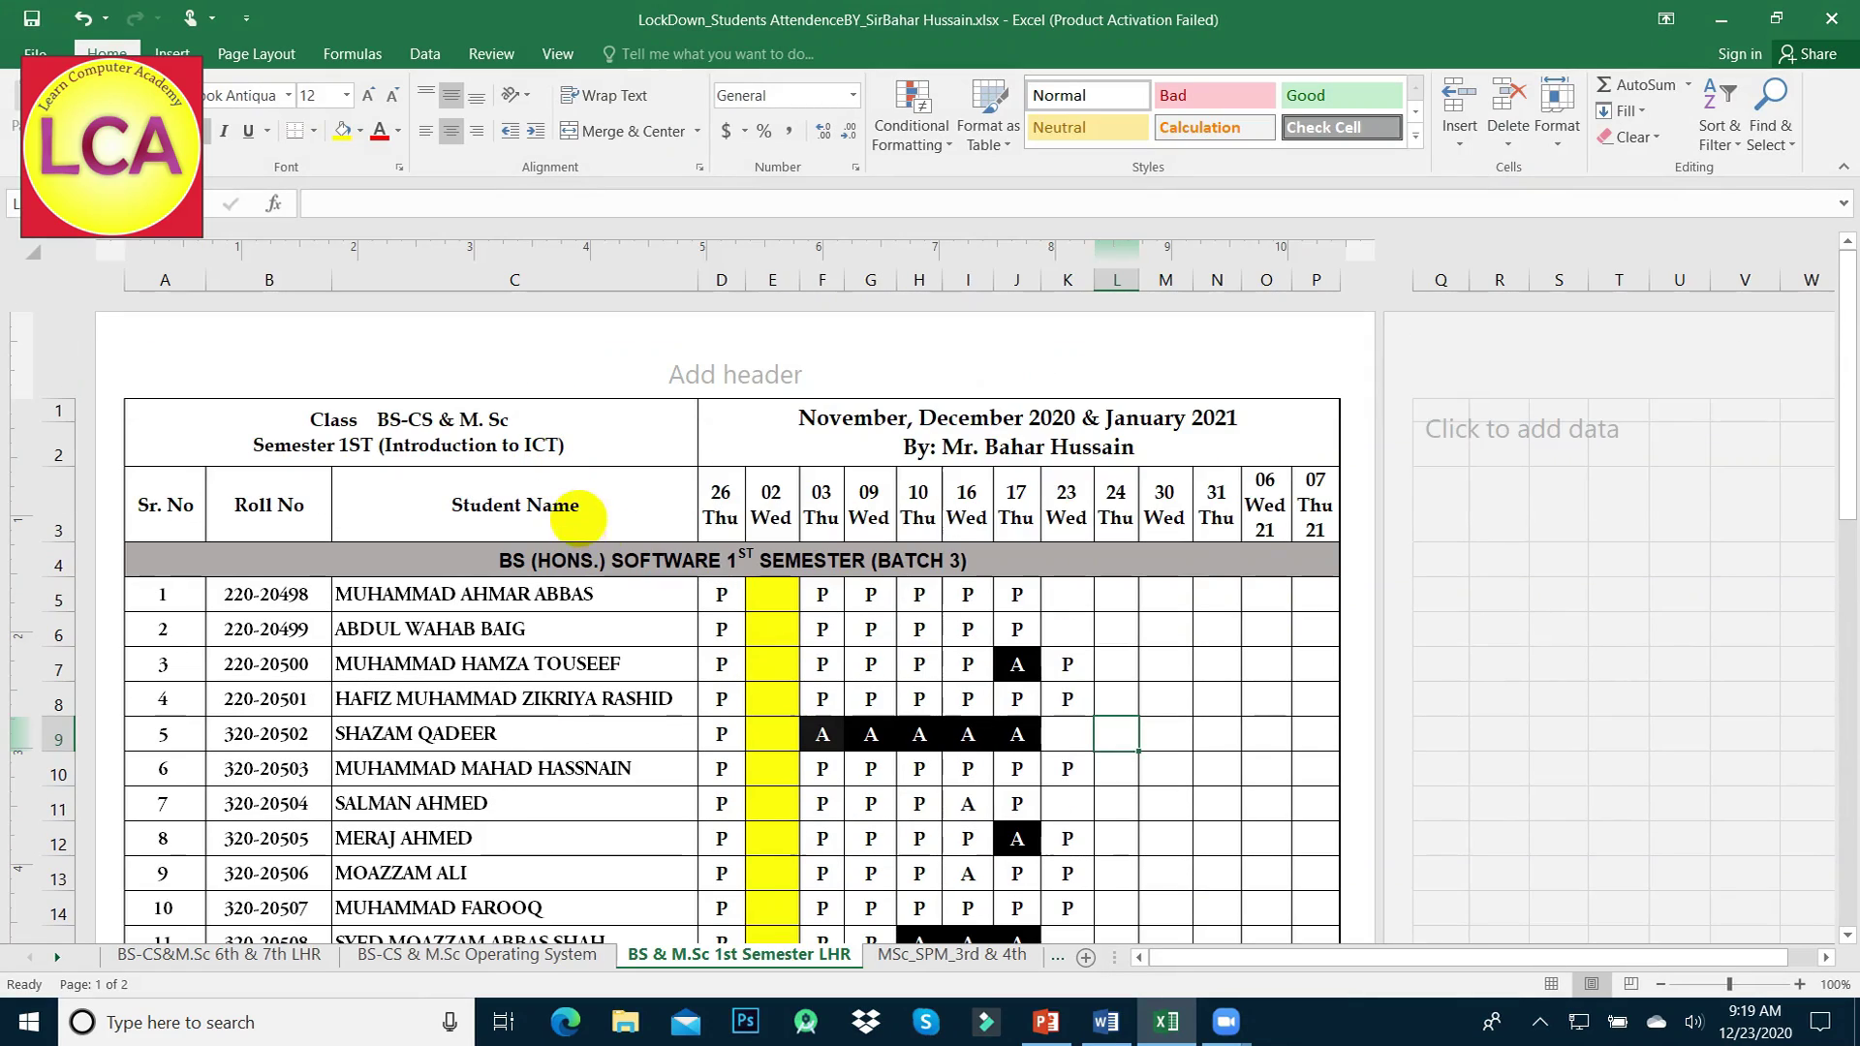
pyautogui.click(1063, 599)
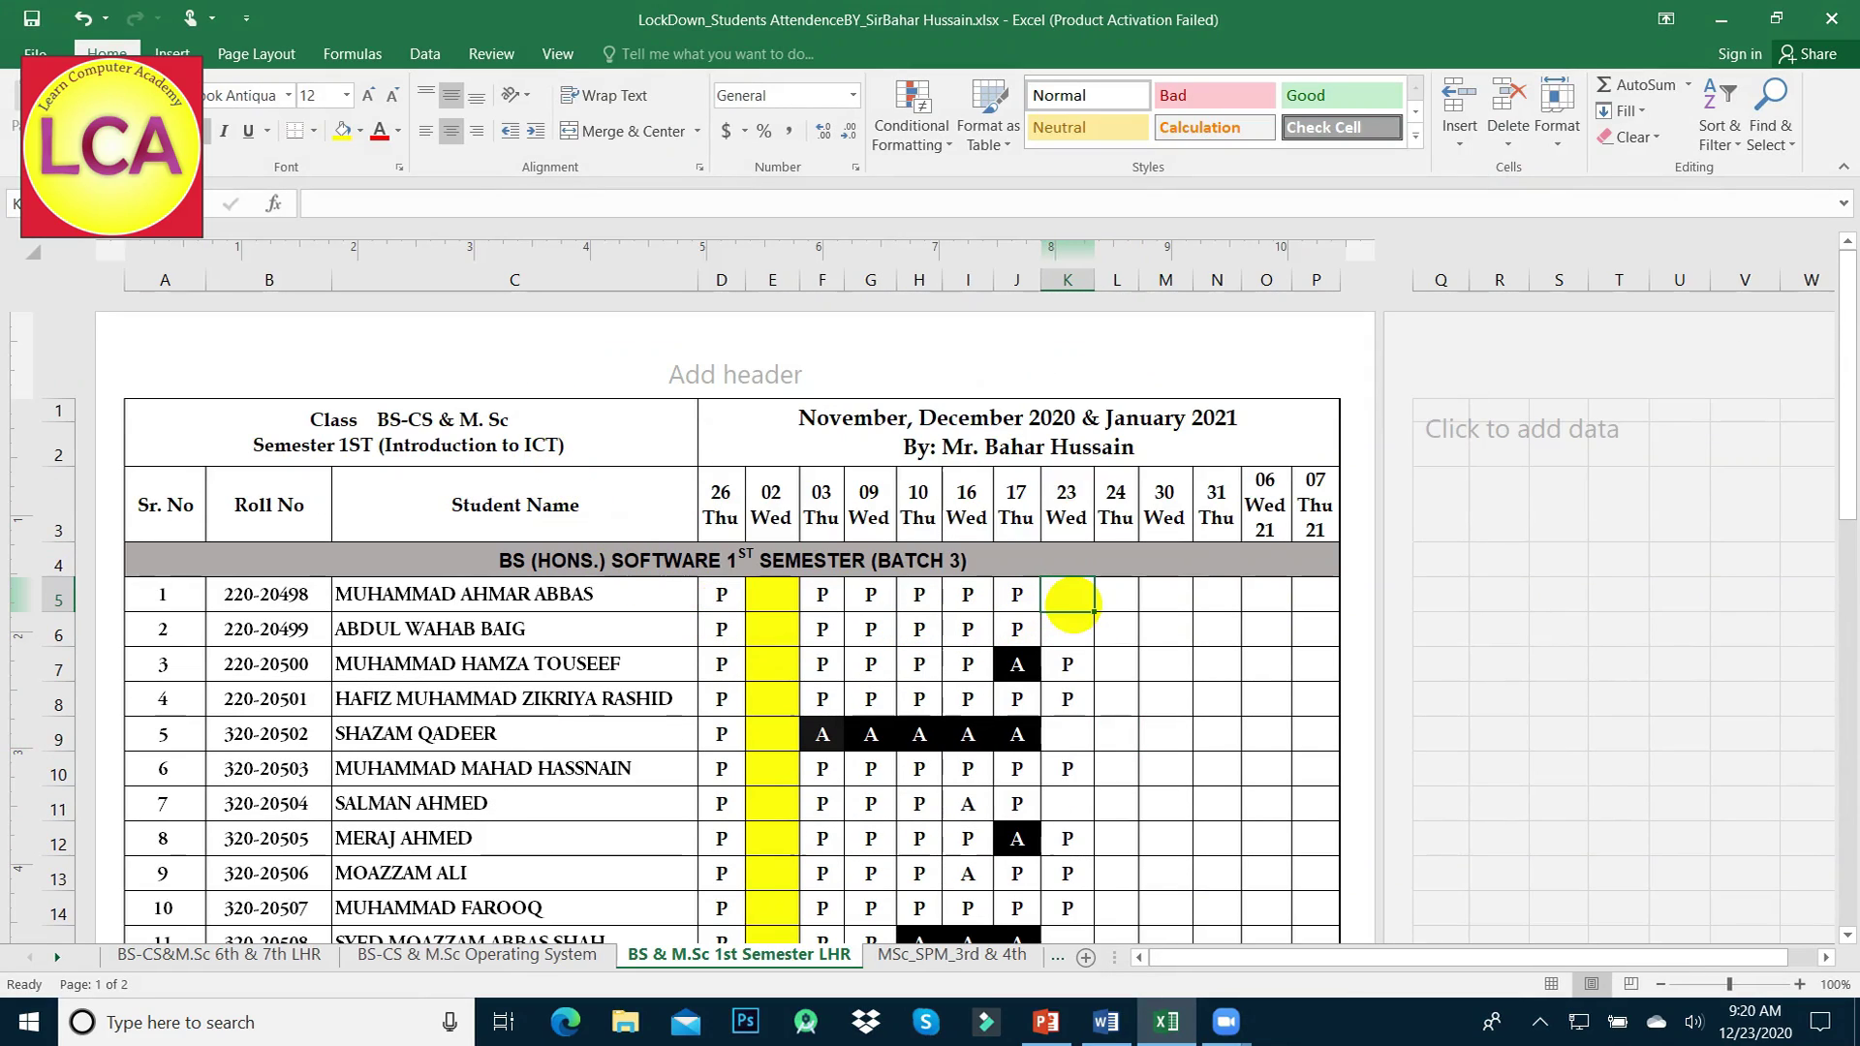
pyautogui.click(1071, 632)
pyautogui.write('P')
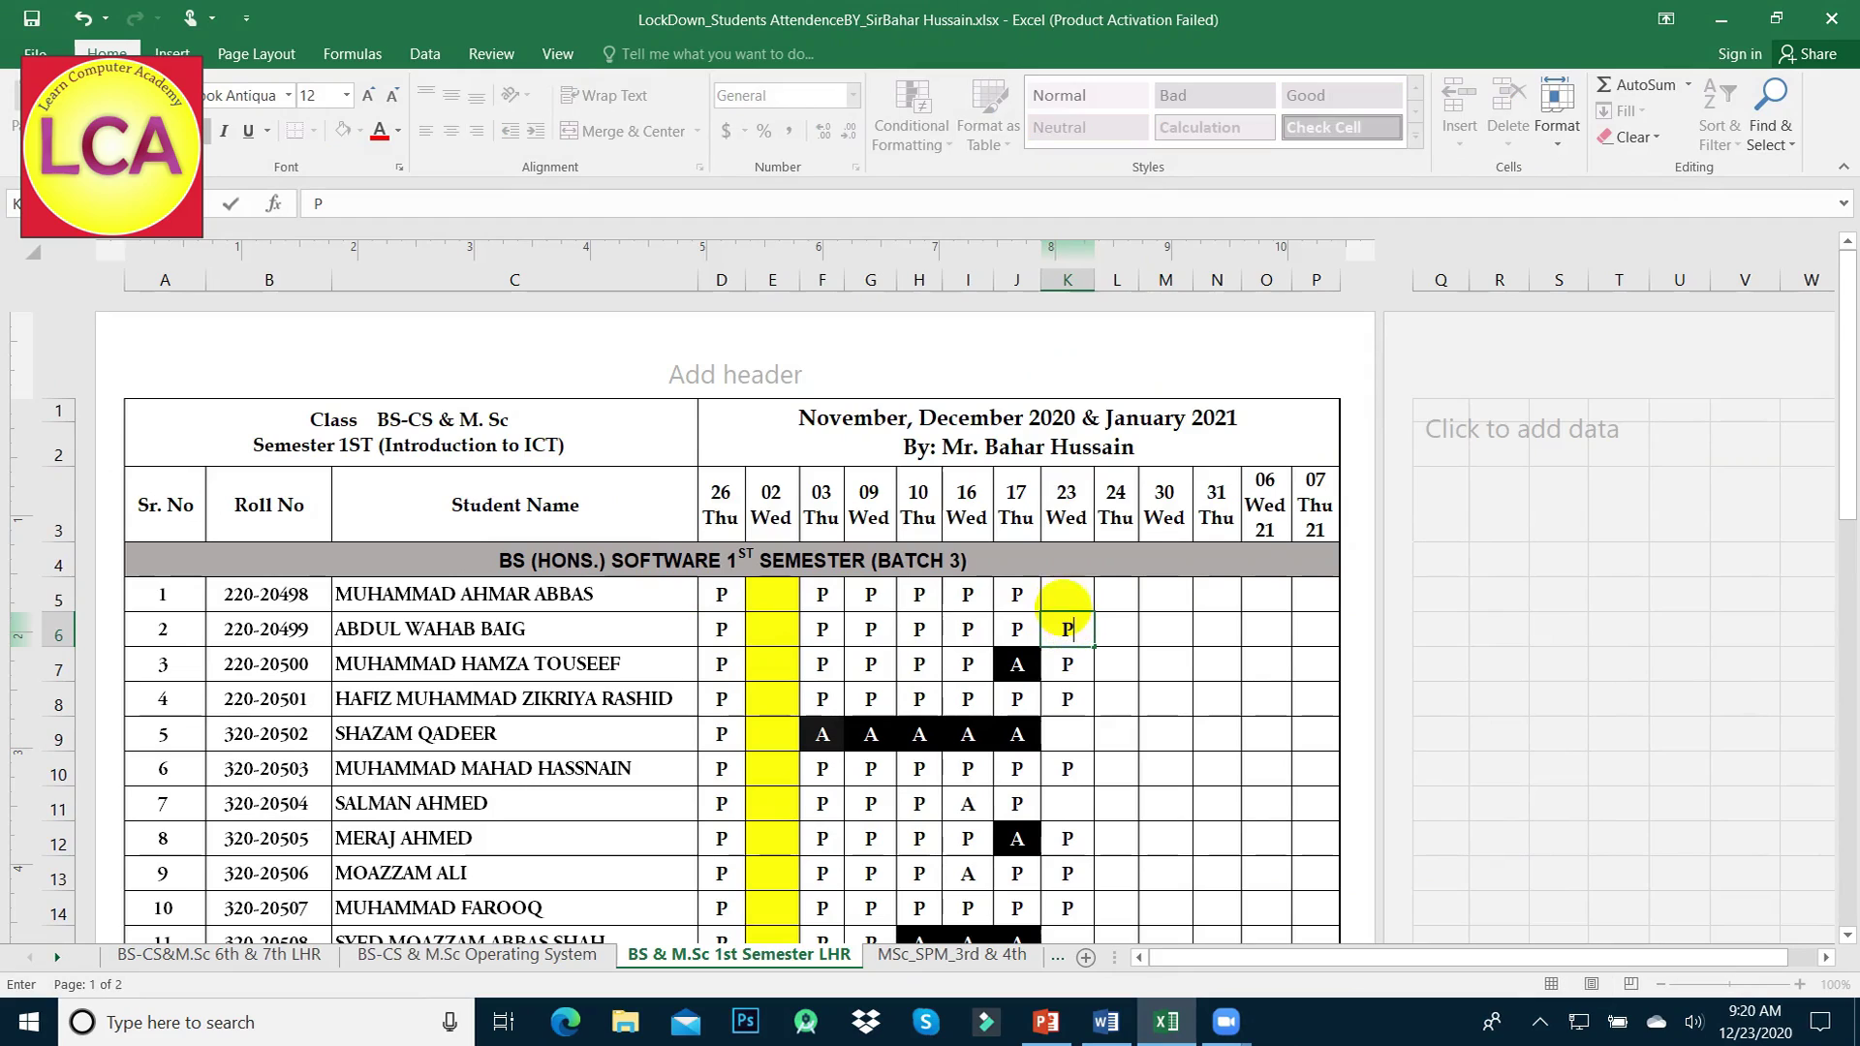
pyautogui.press('Up')
pyautogui.write('P')
pyautogui.press('Return')
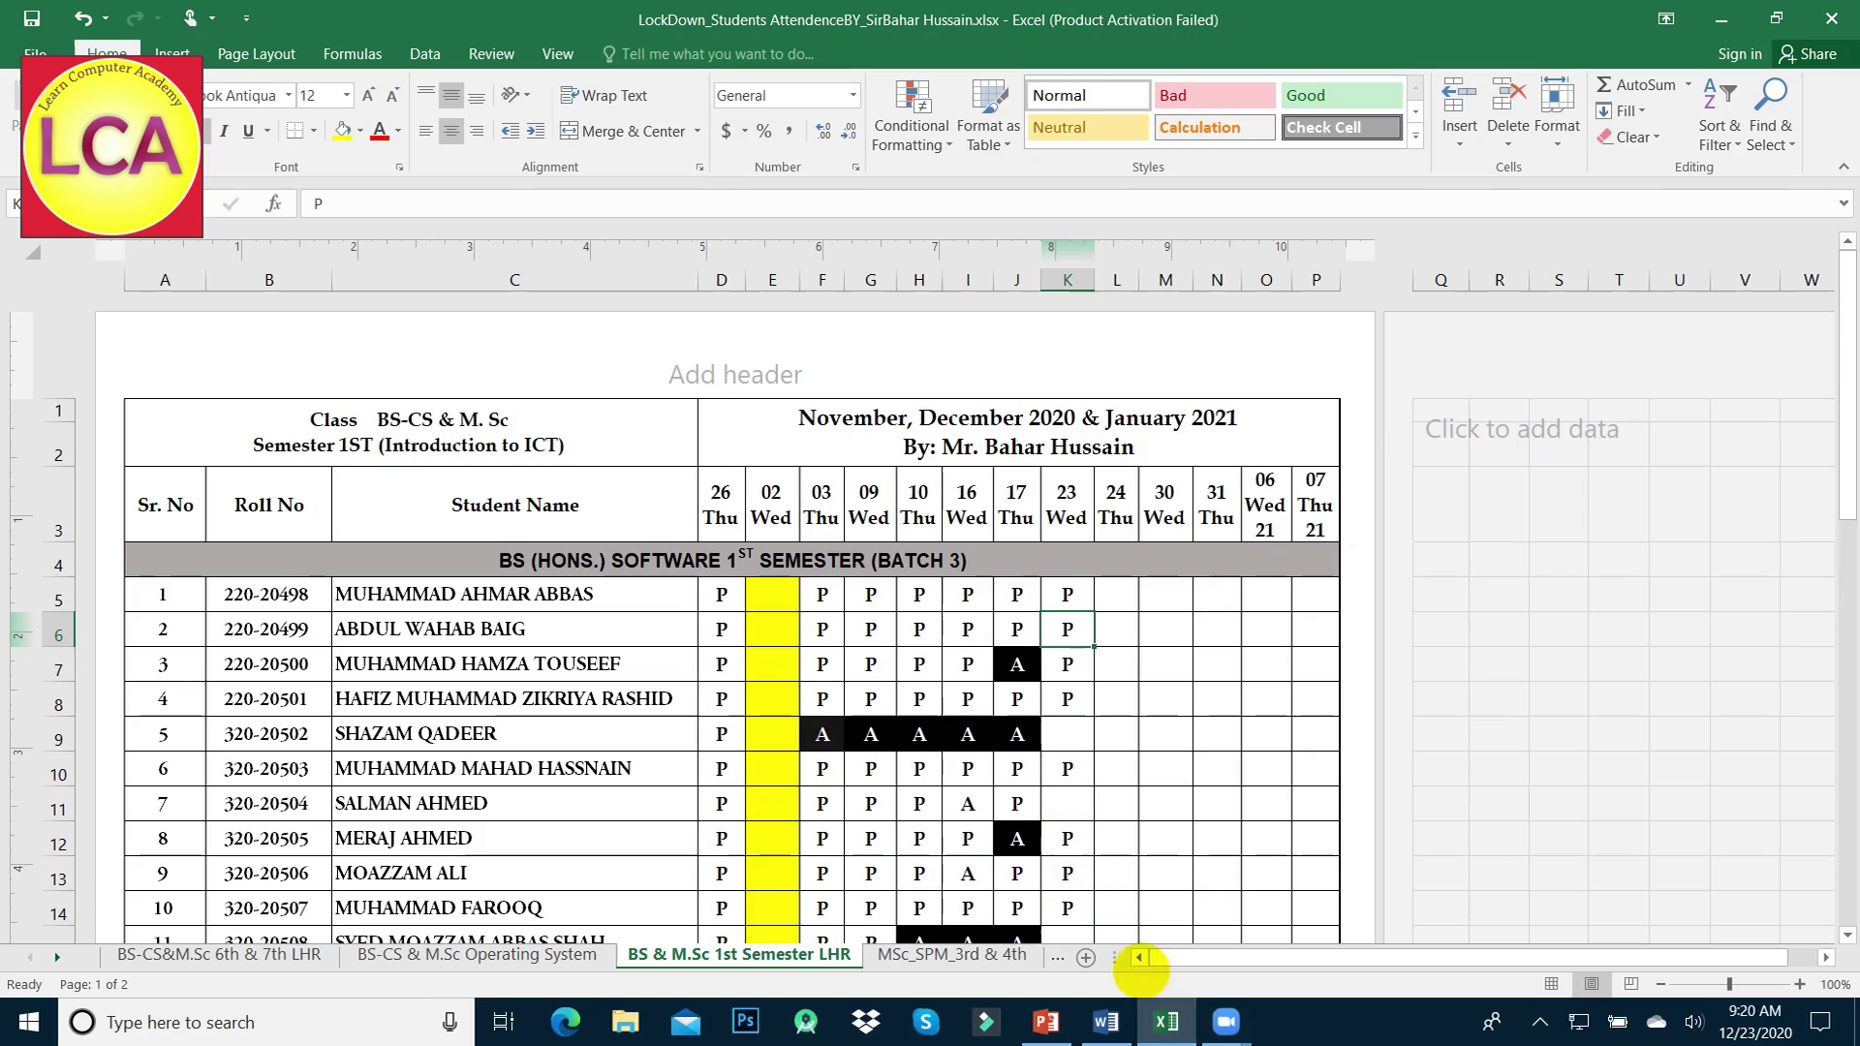
# - Check the Zoom meeting, return to the attendance sheet, scroll down, then minimize Excel
pyautogui.click(1227, 1023)
pyautogui.click(1323, 862)
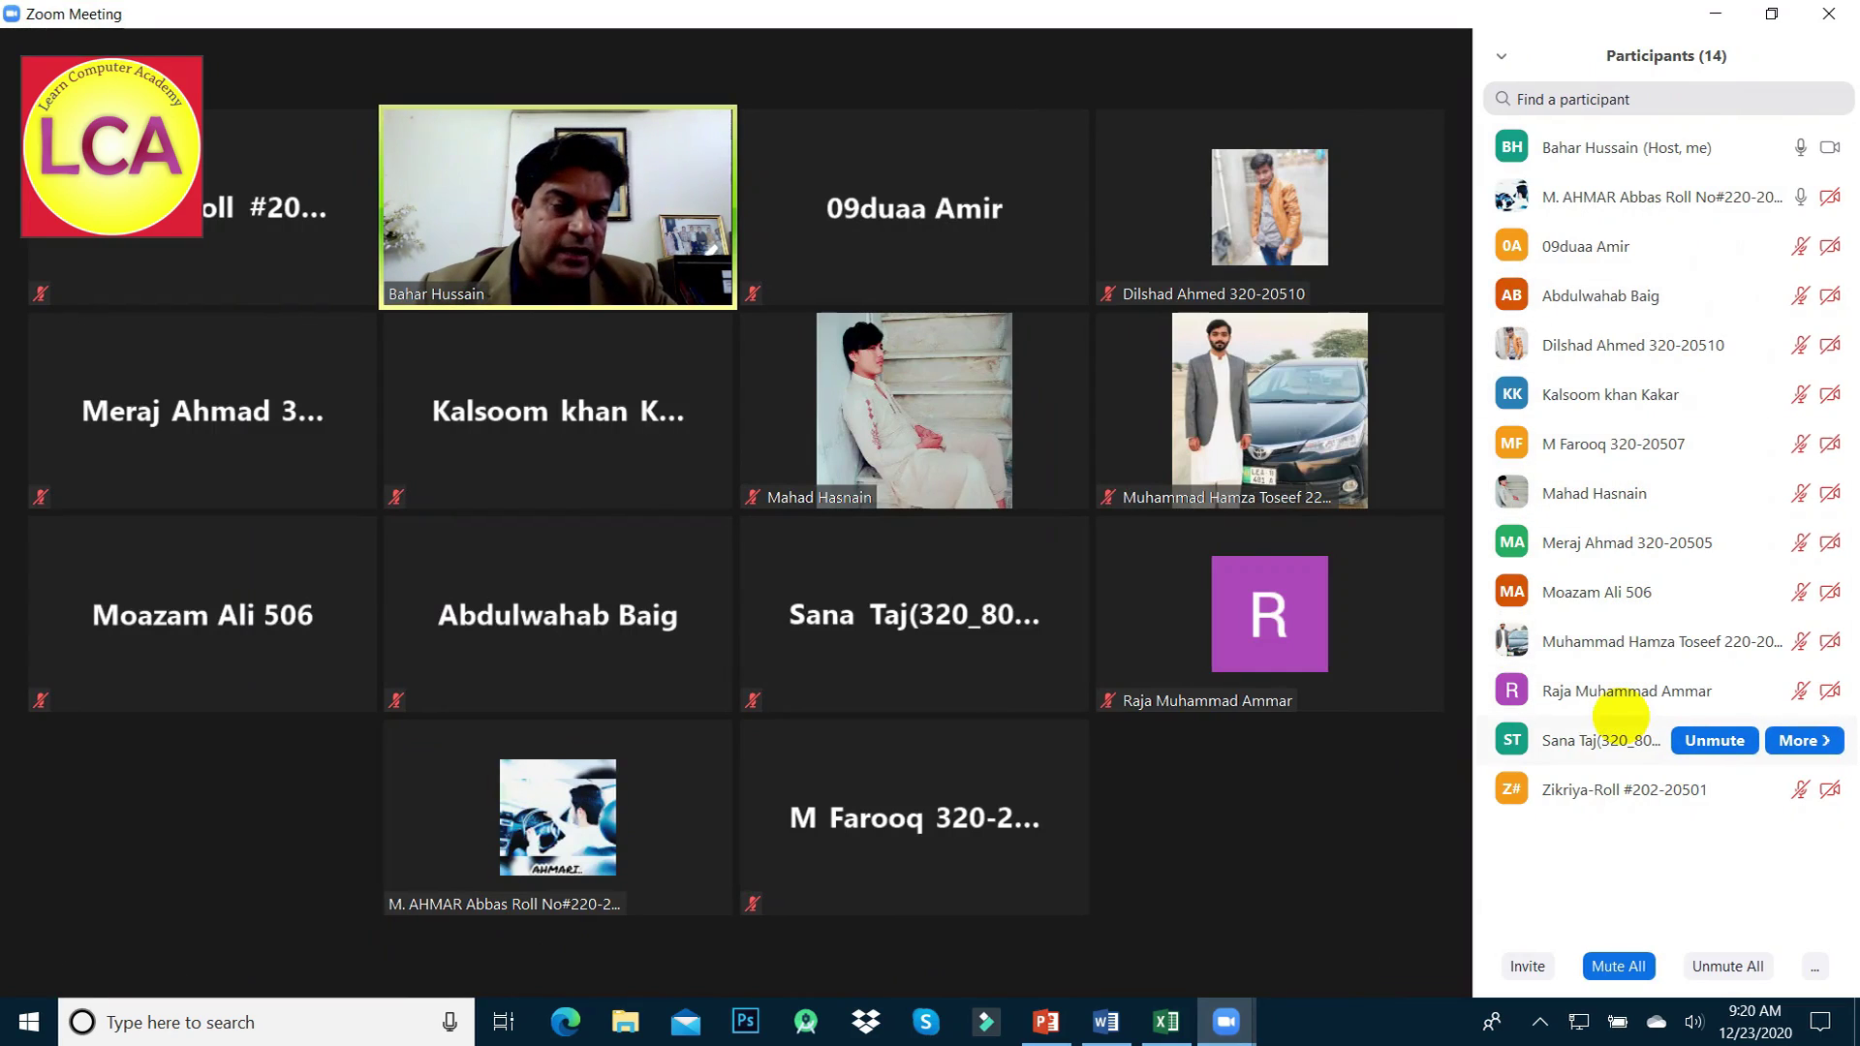
pyautogui.click(1166, 1022)
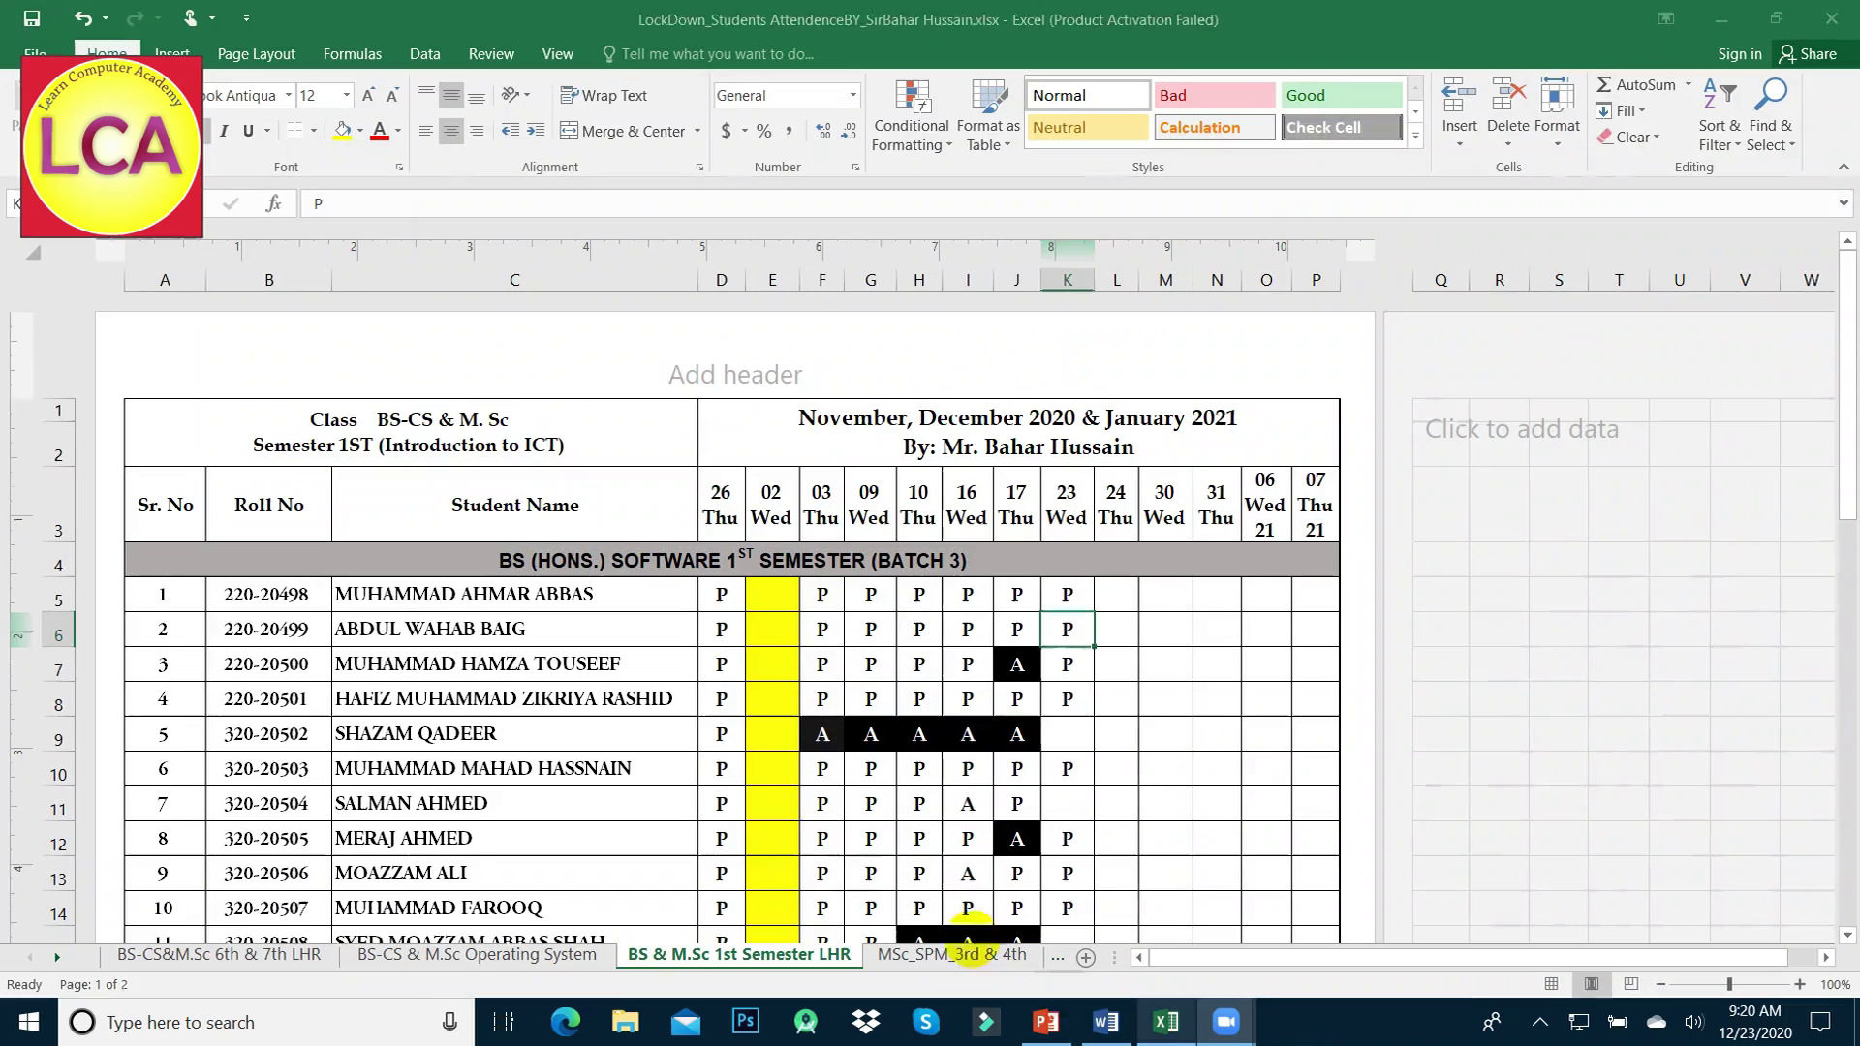
pyautogui.scroll(-3, 734, 722)
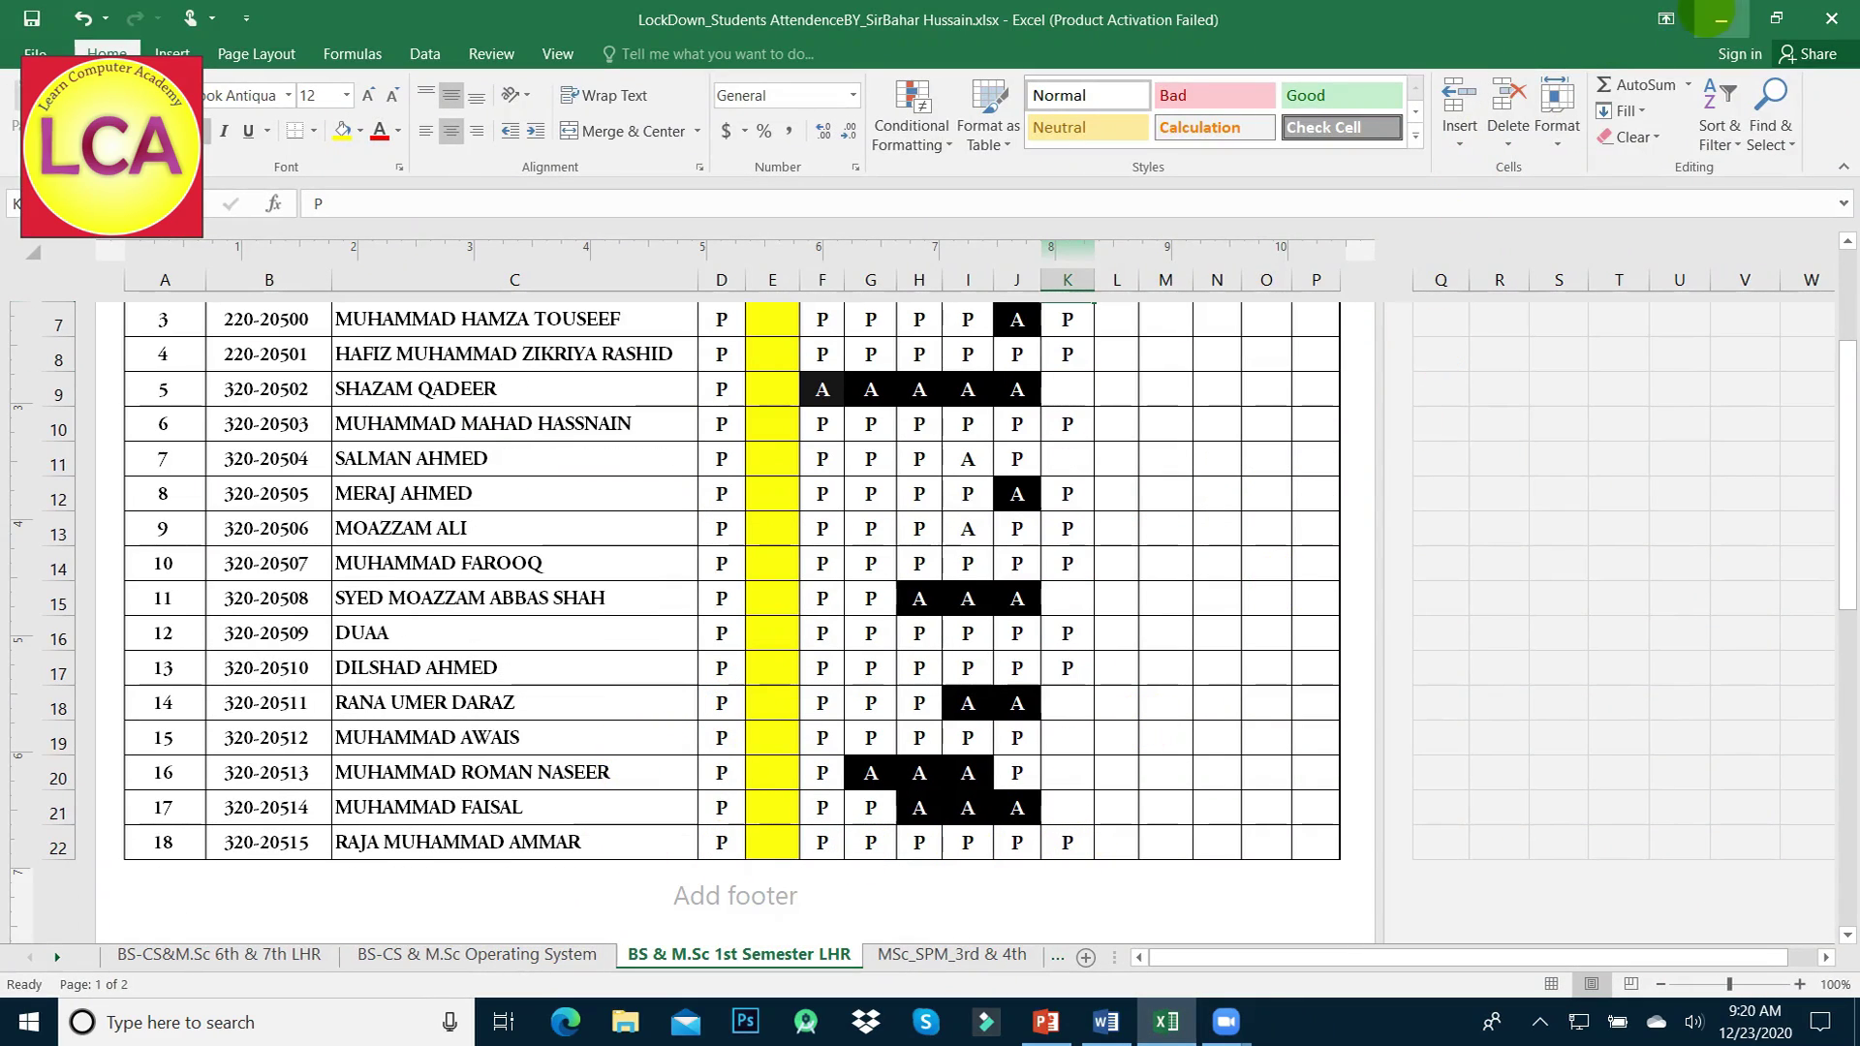
pyautogui.click(1722, 19)
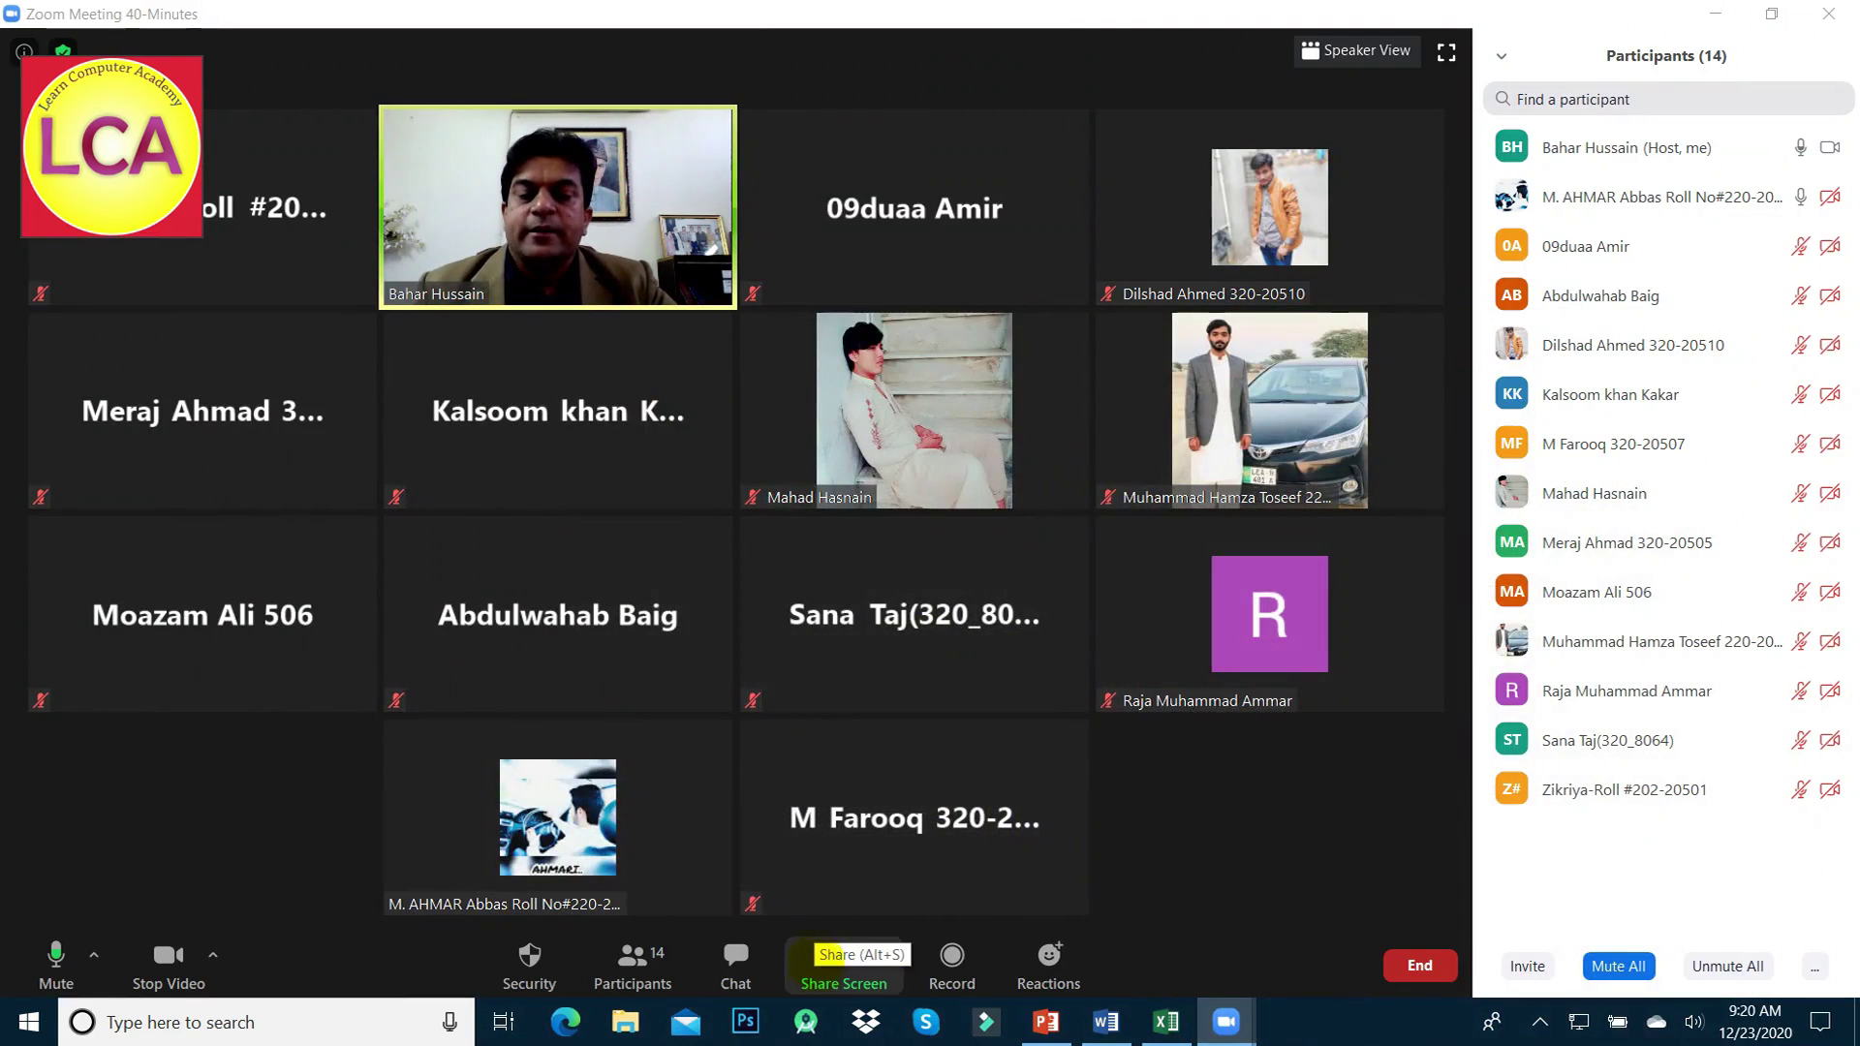
# - Share the Word document window in the Zoom meeting
pyautogui.click(843, 959)
pyautogui.click(812, 602)
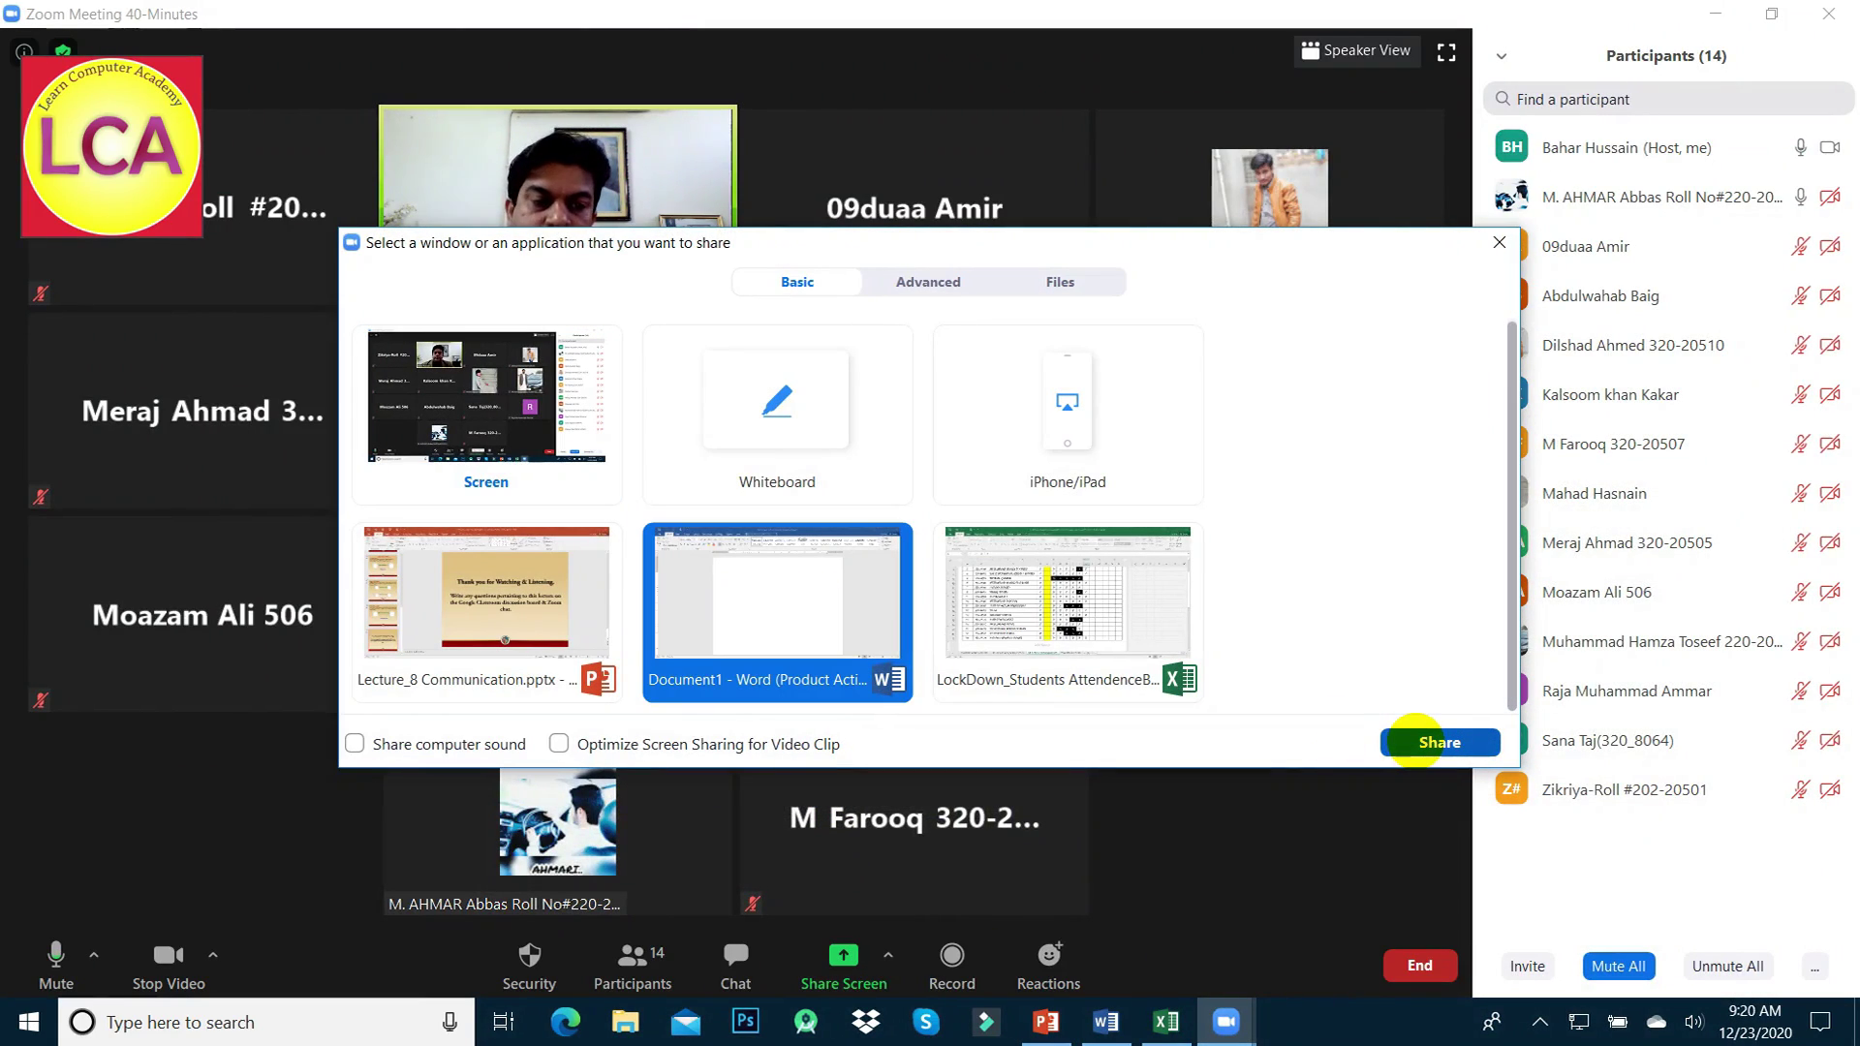
pyautogui.click(1414, 742)
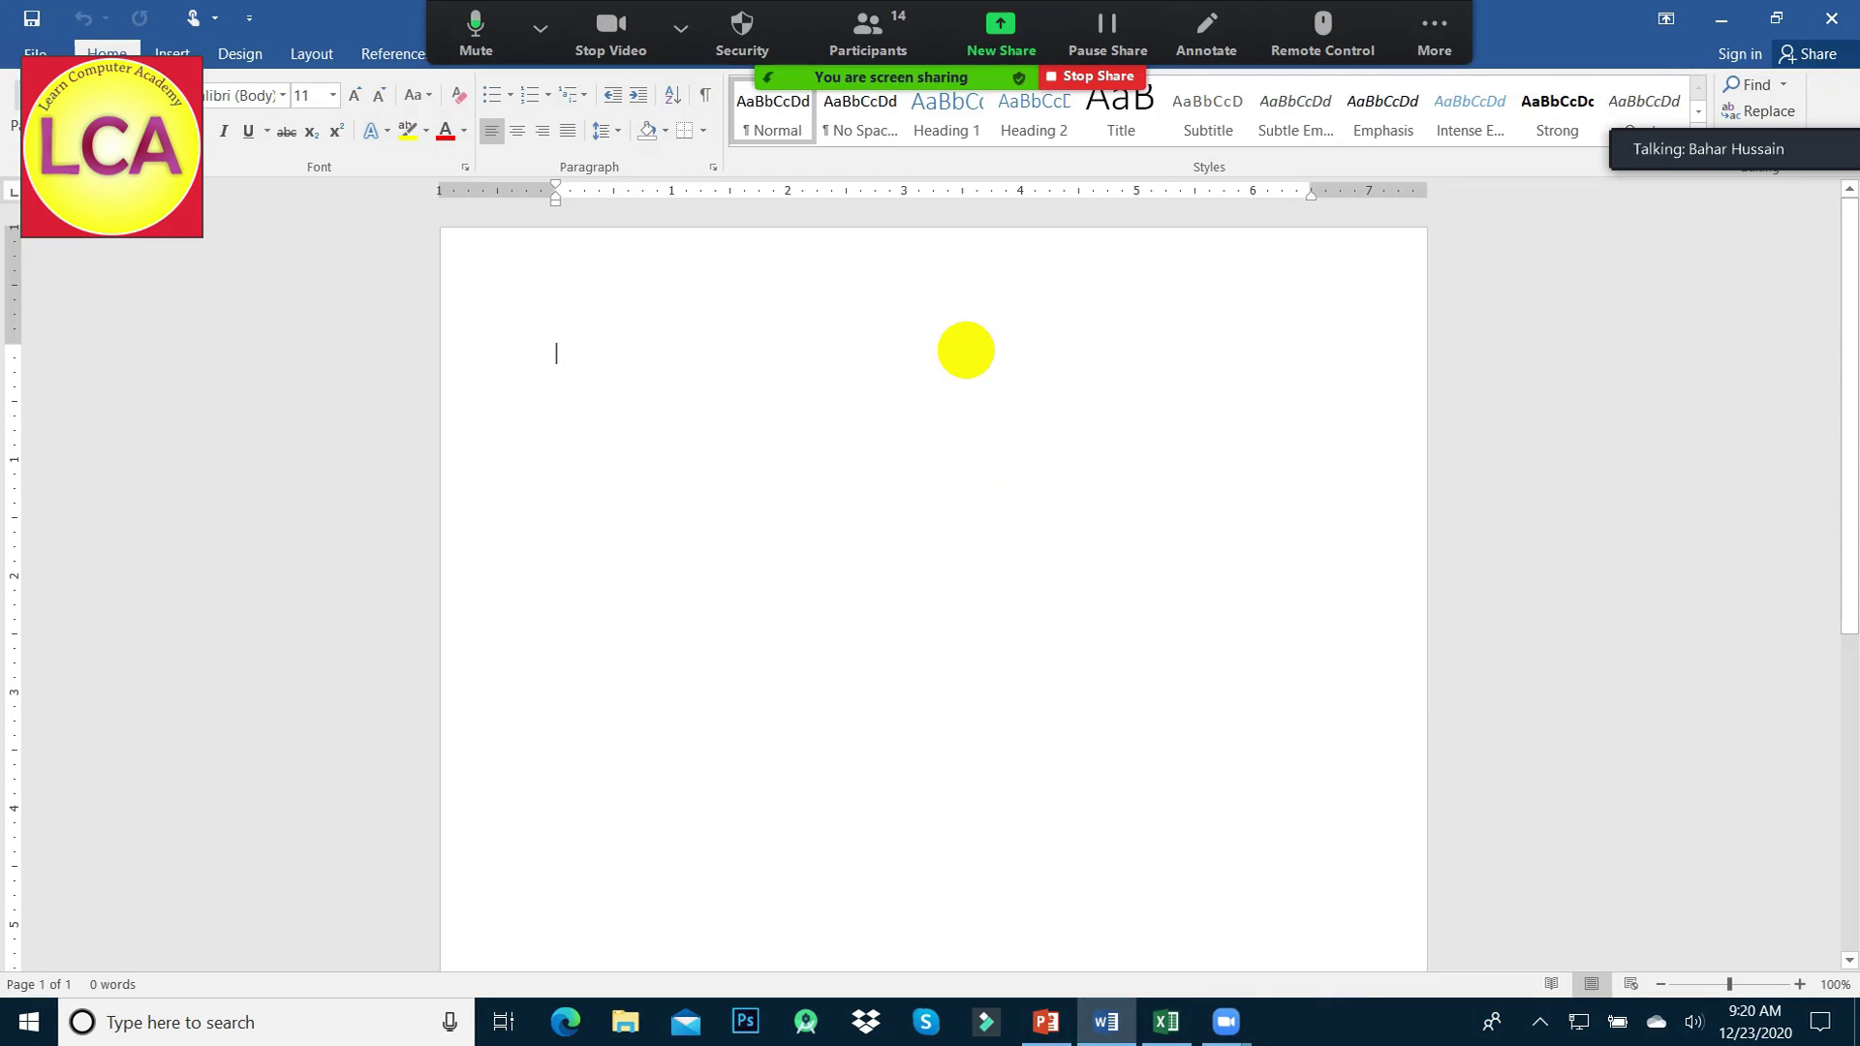
# - Turn on Show/Hide ¶ formatting marks and add empty paragraphs at the top of the page
pyautogui.click(186, 41)
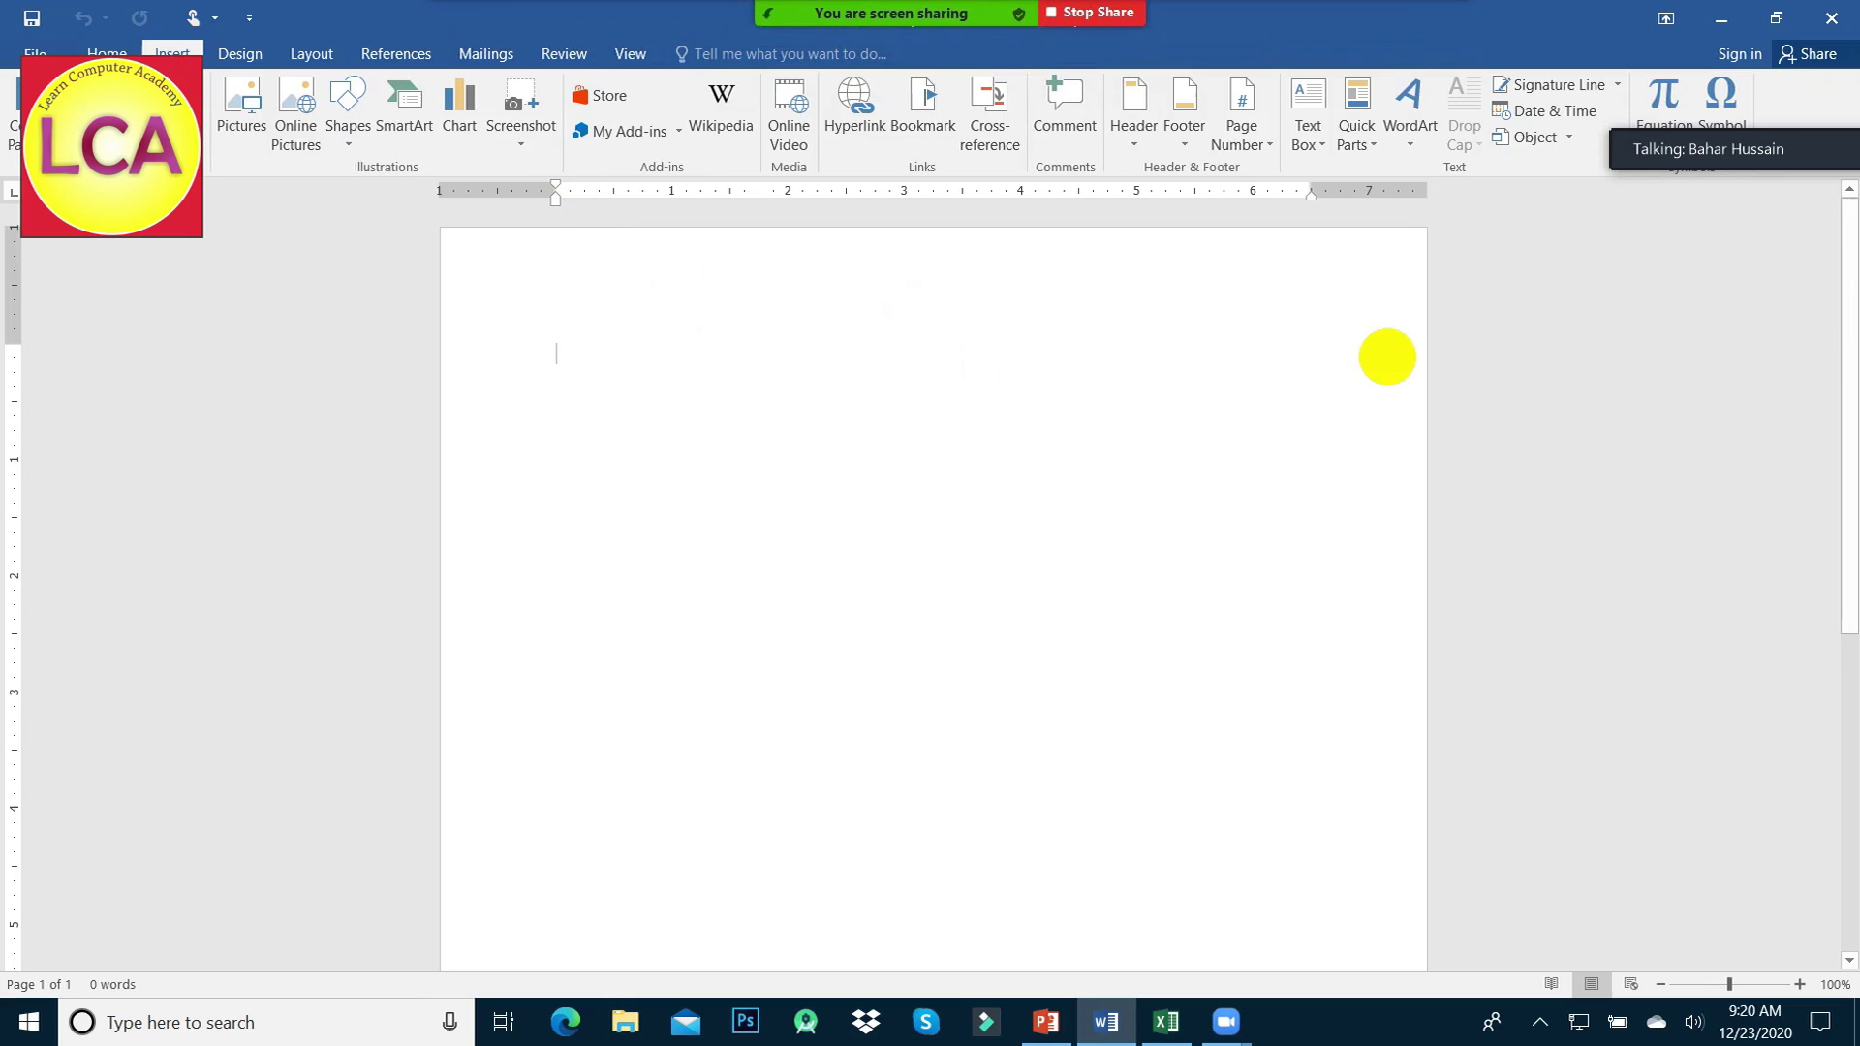
pyautogui.moveTo(1729, 148)
pyautogui.moveTo(1797, 111); pyautogui.dragTo(1545, 8)
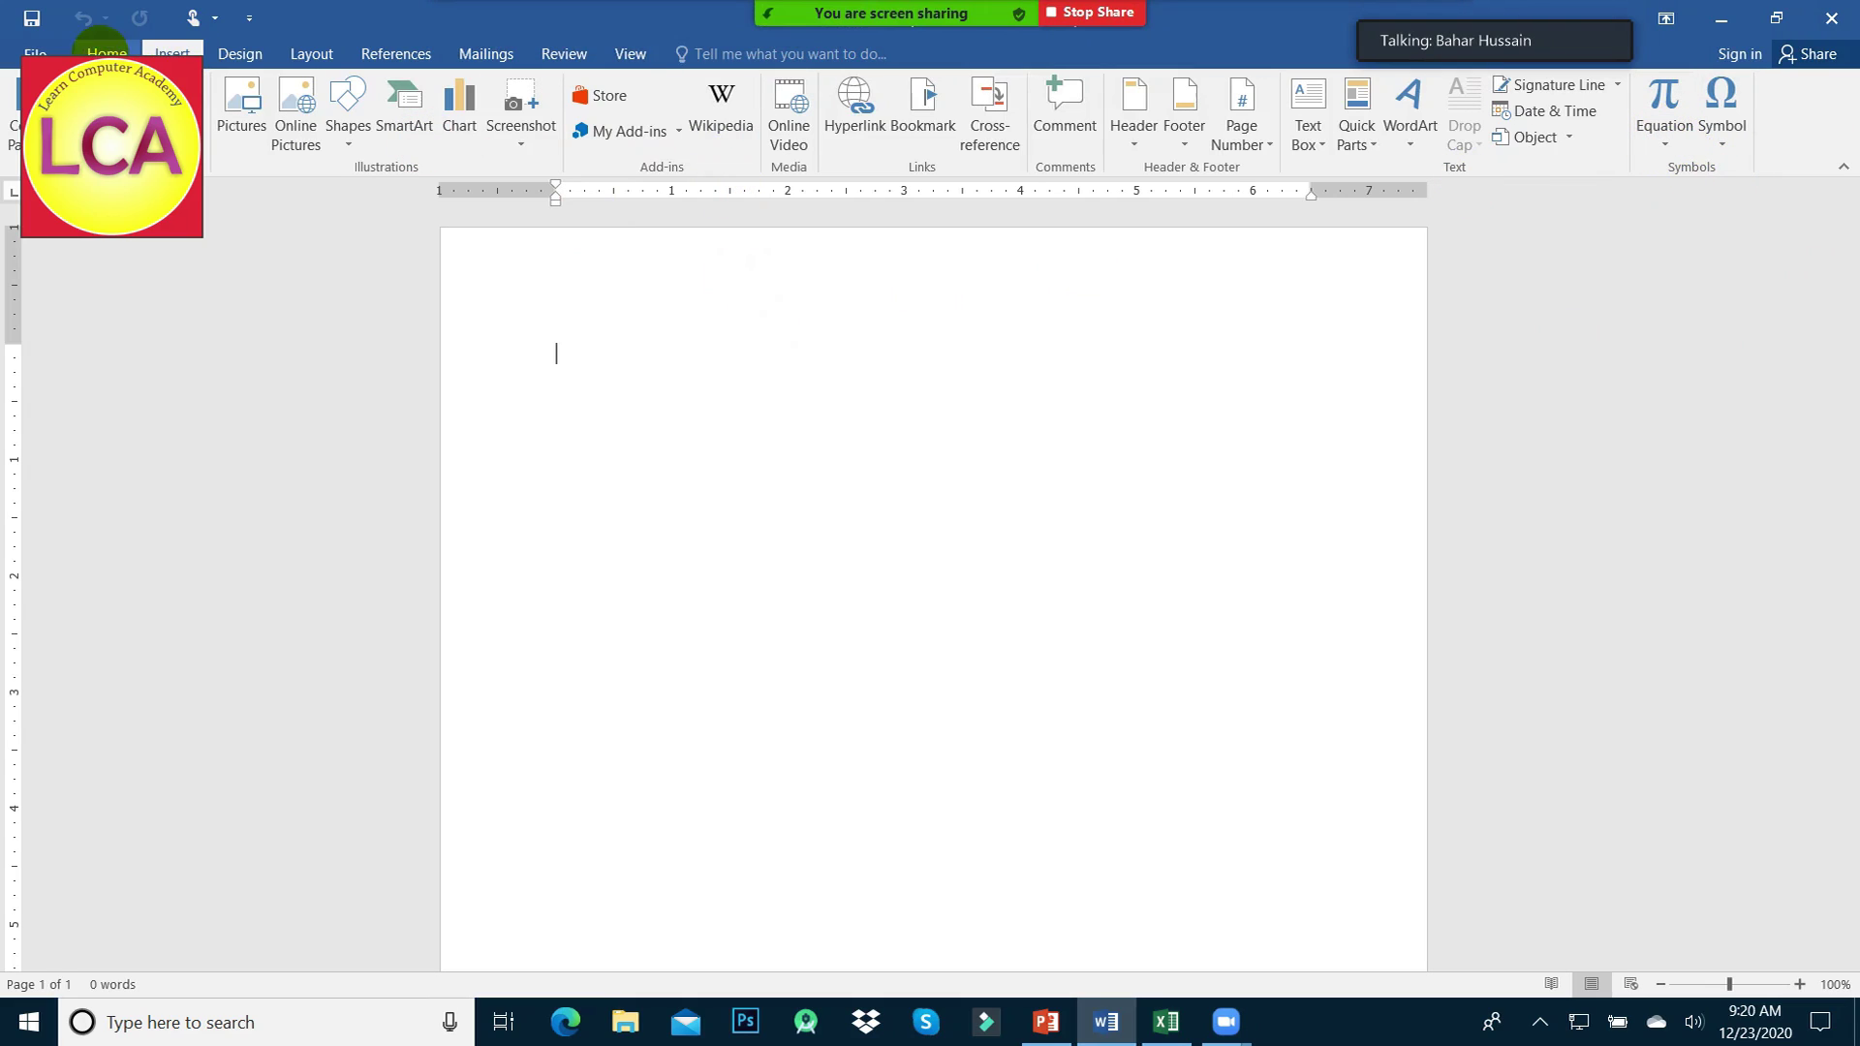
pyautogui.click(105, 50)
pyautogui.click(704, 94)
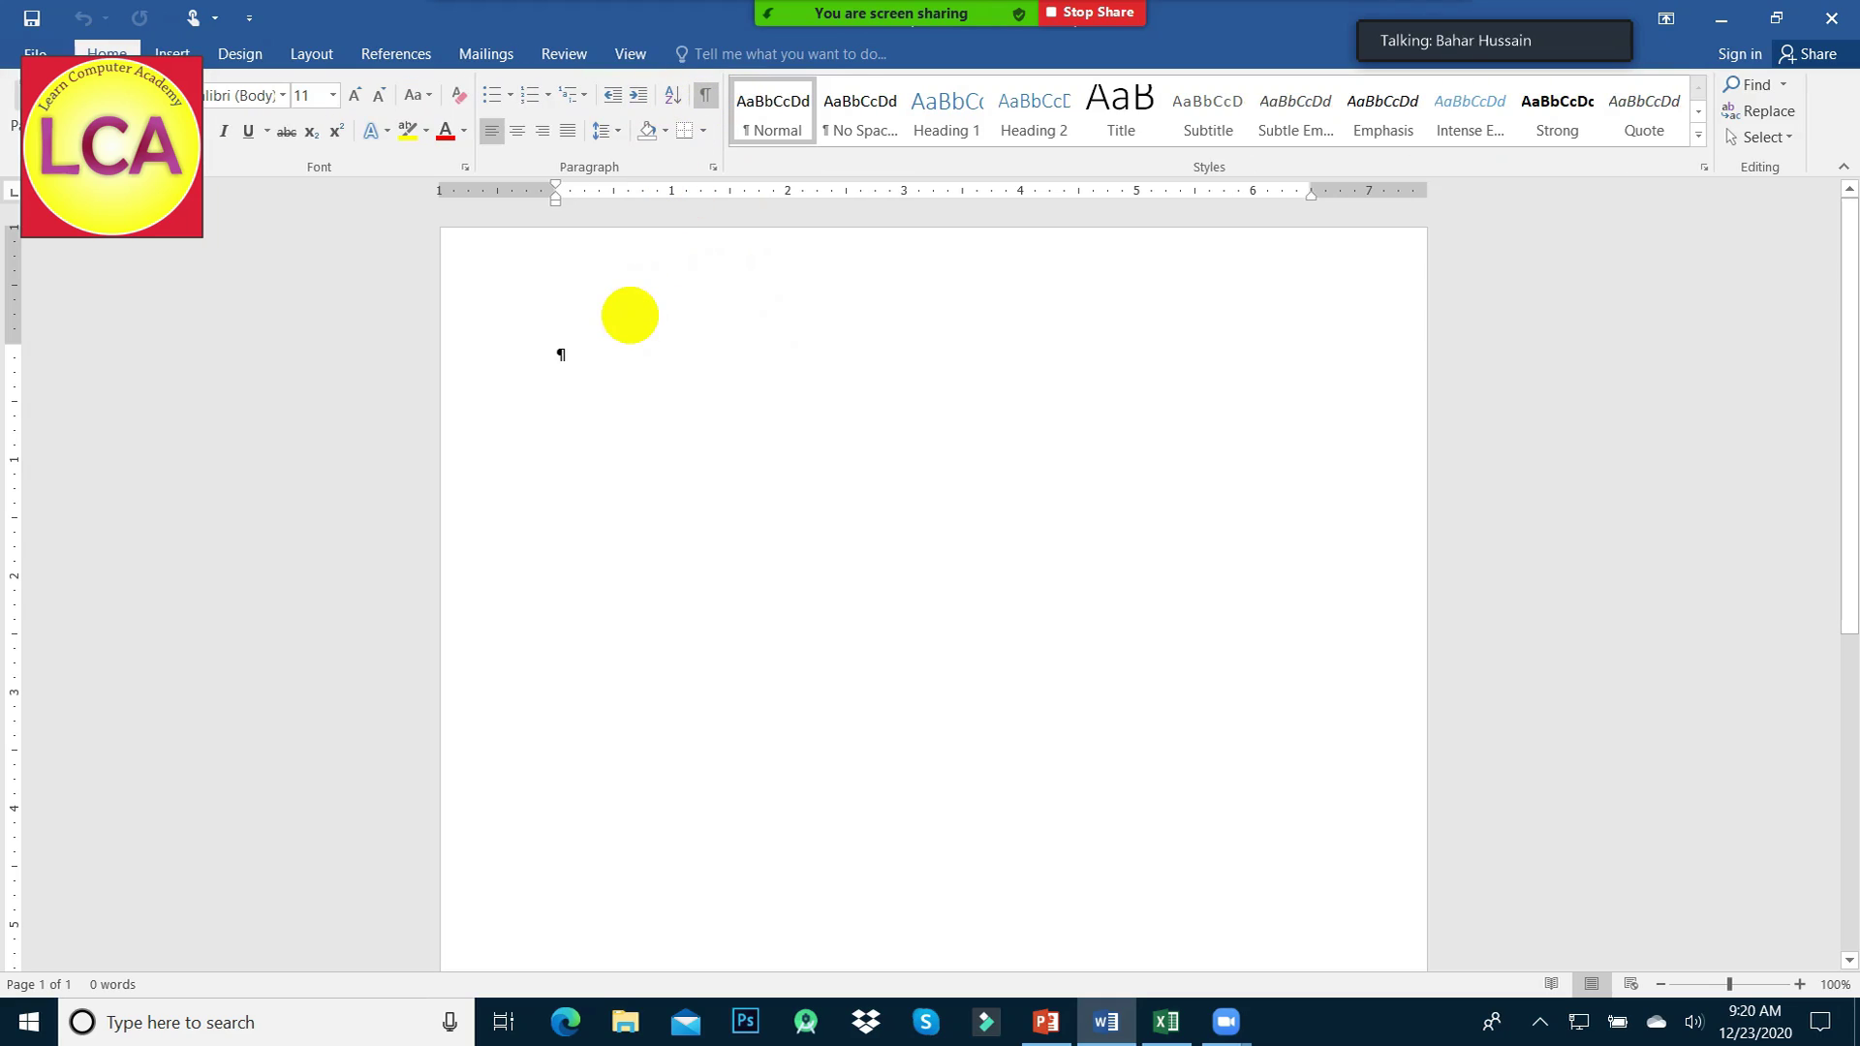
pyautogui.press('Return')
pyautogui.press('Return')
pyautogui.press('Return')
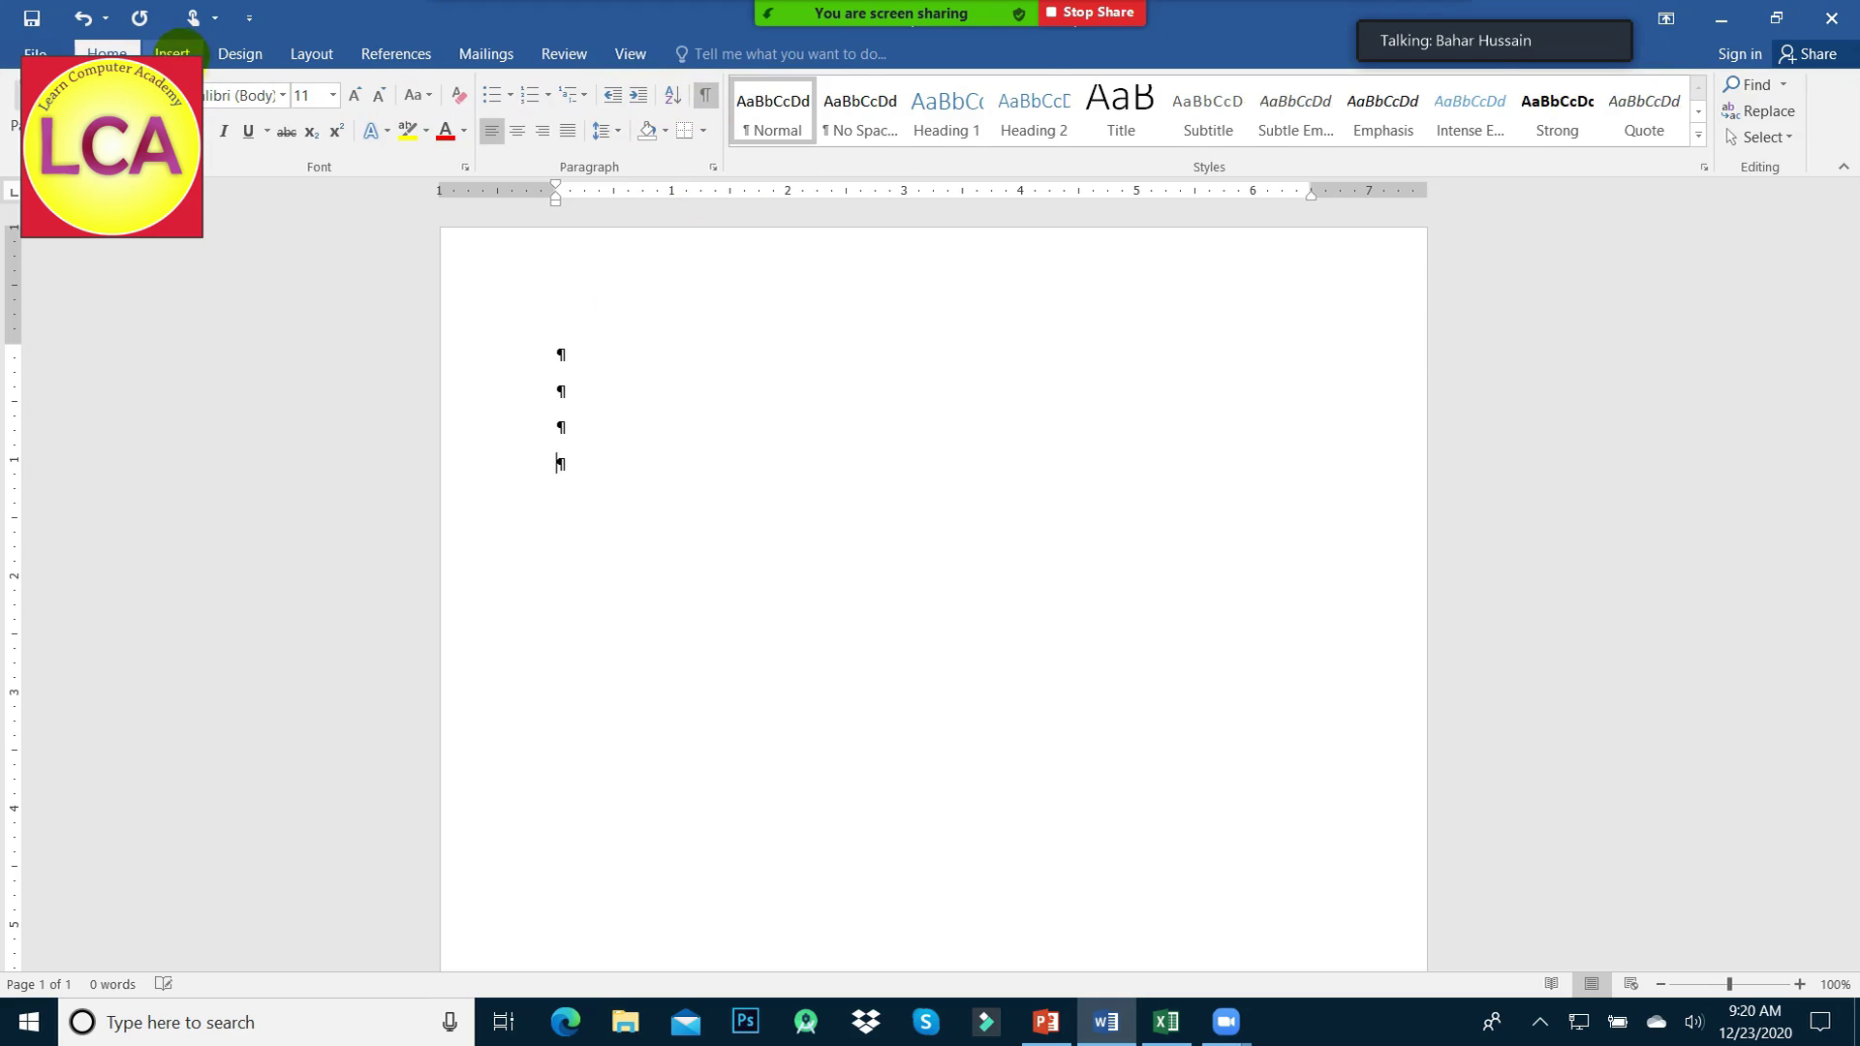
# - Insert the built-in Fourier Series equation from the Equation gallery on the fourth paragraph
pyautogui.click(172, 54)
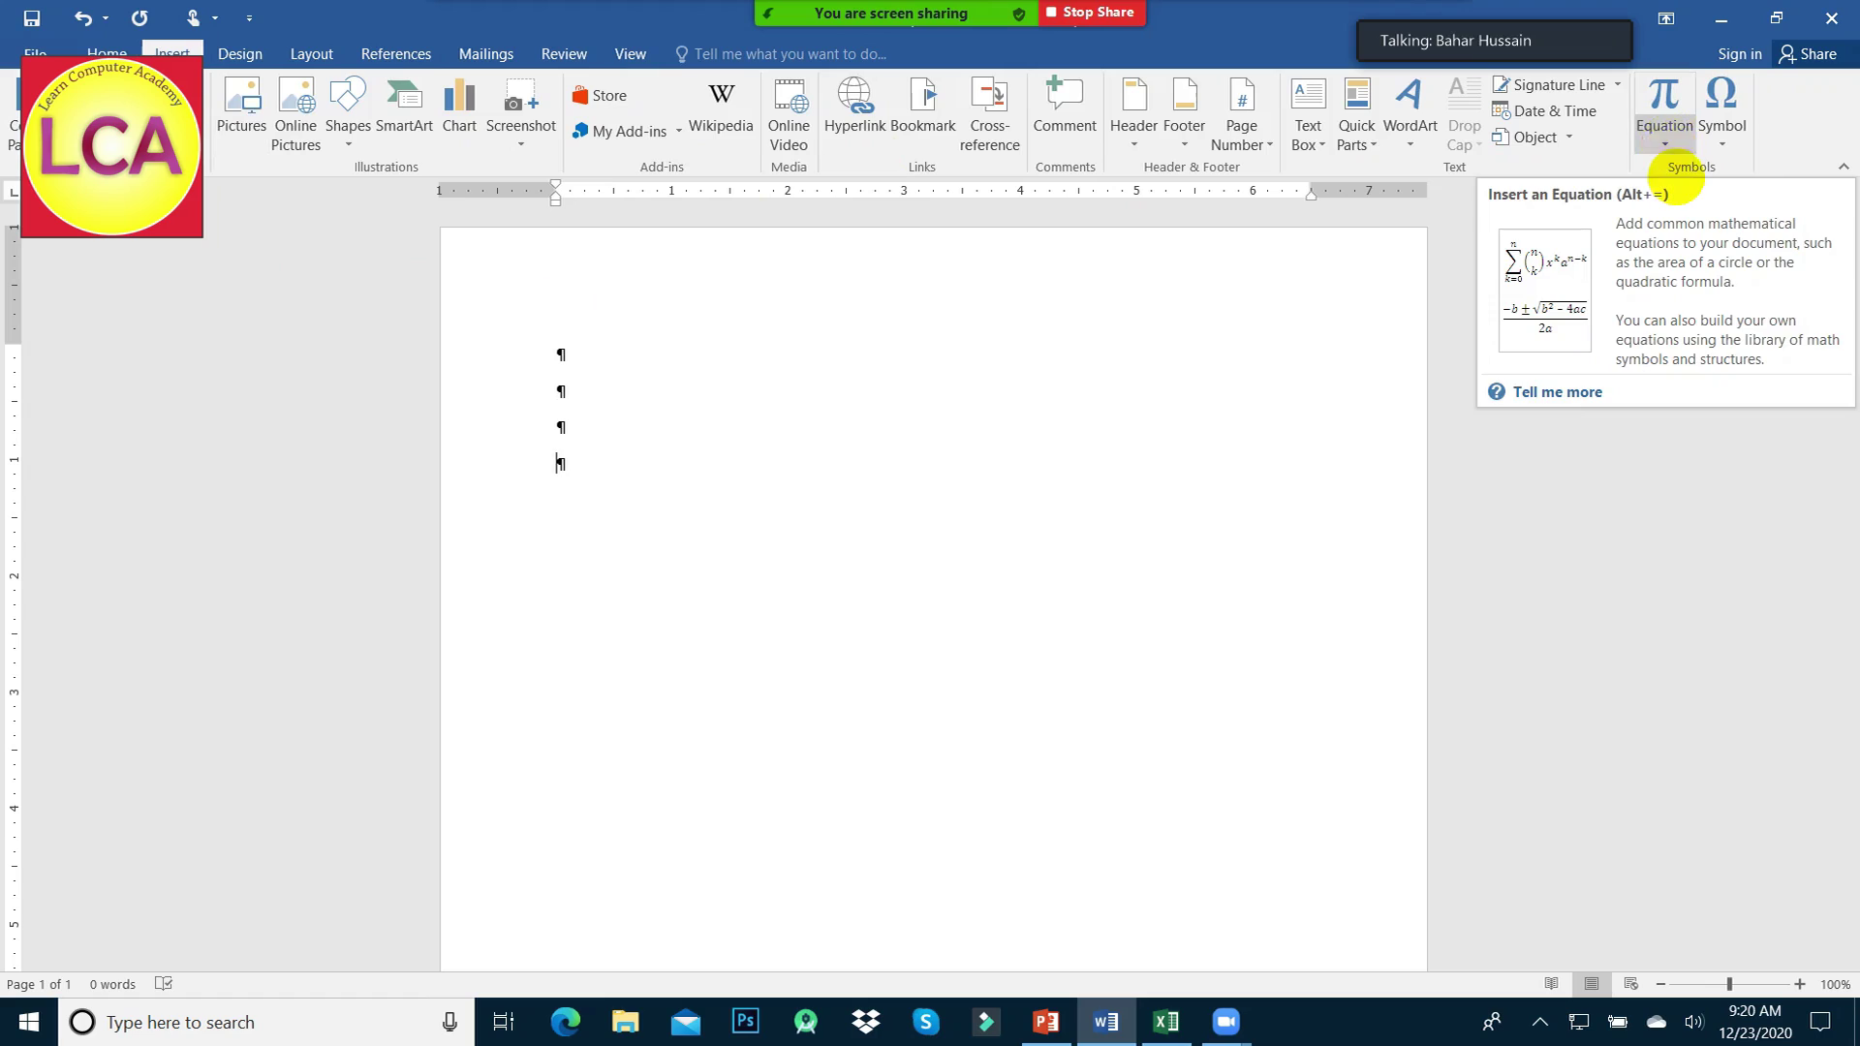
pyautogui.click(1665, 126)
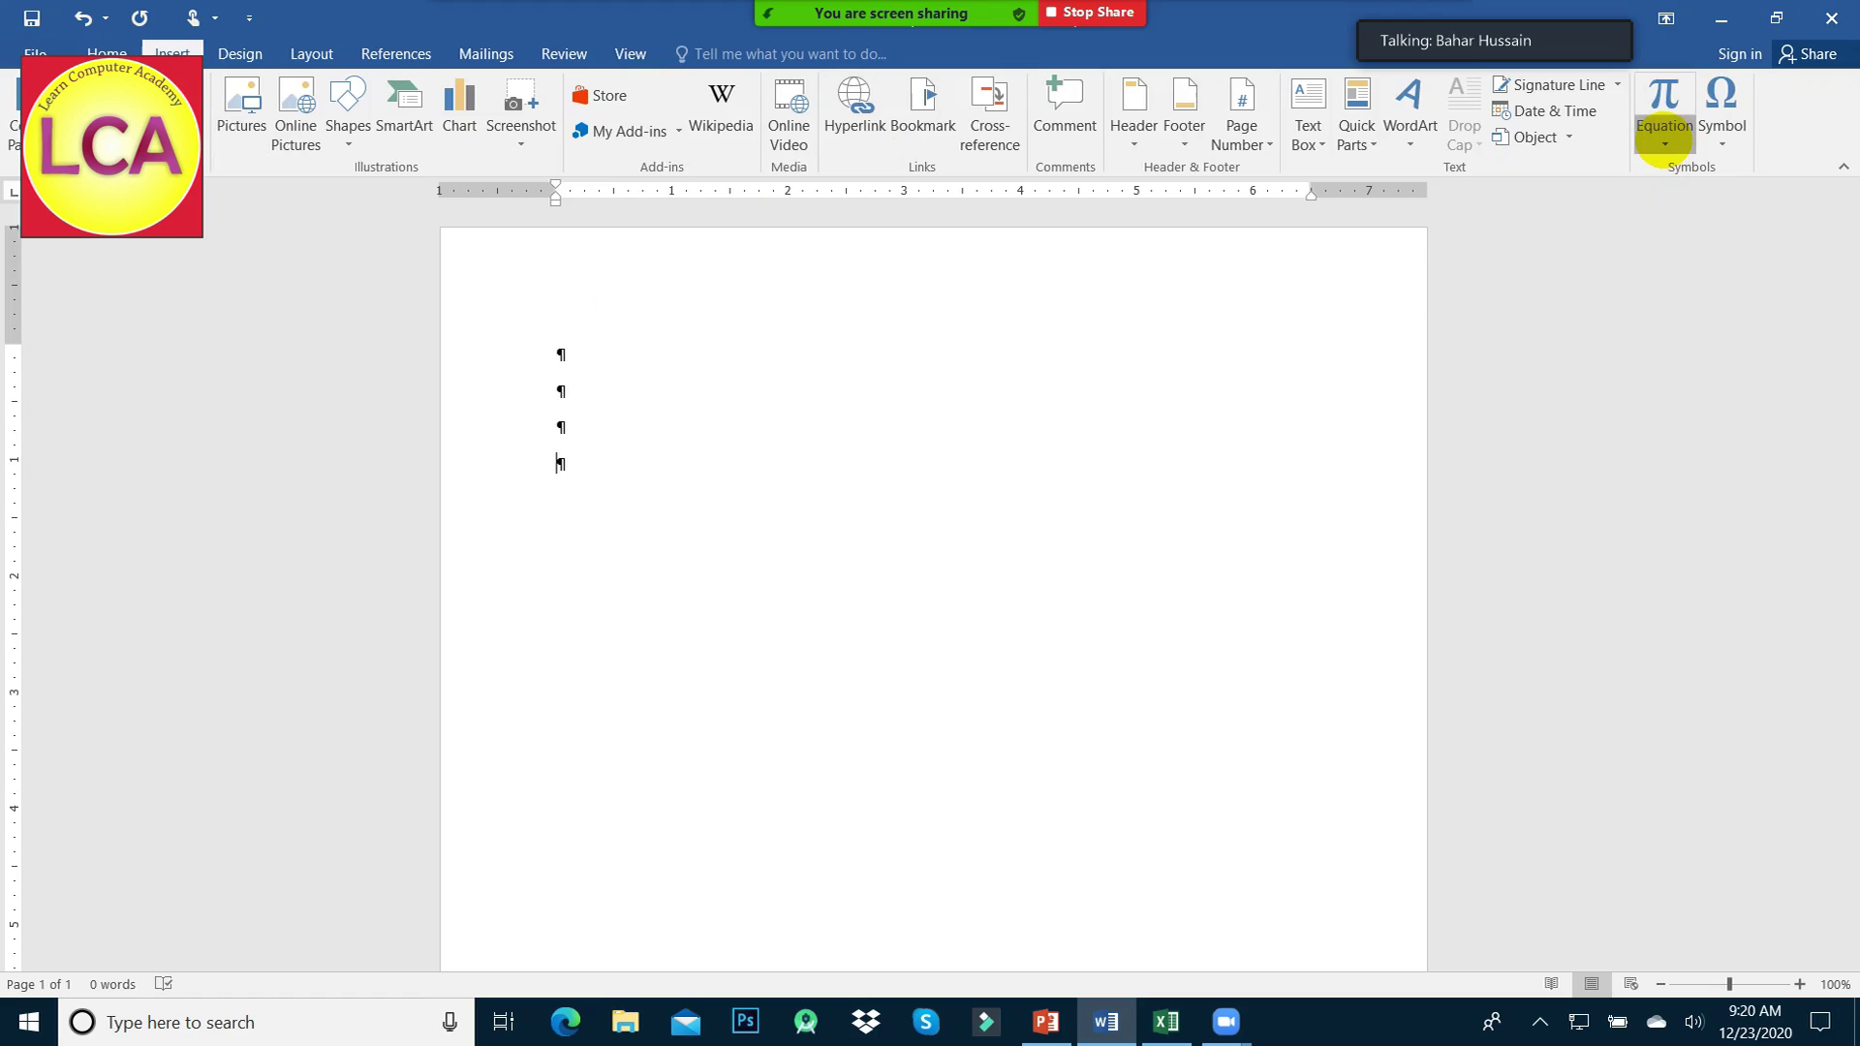
pyautogui.click(1664, 141)
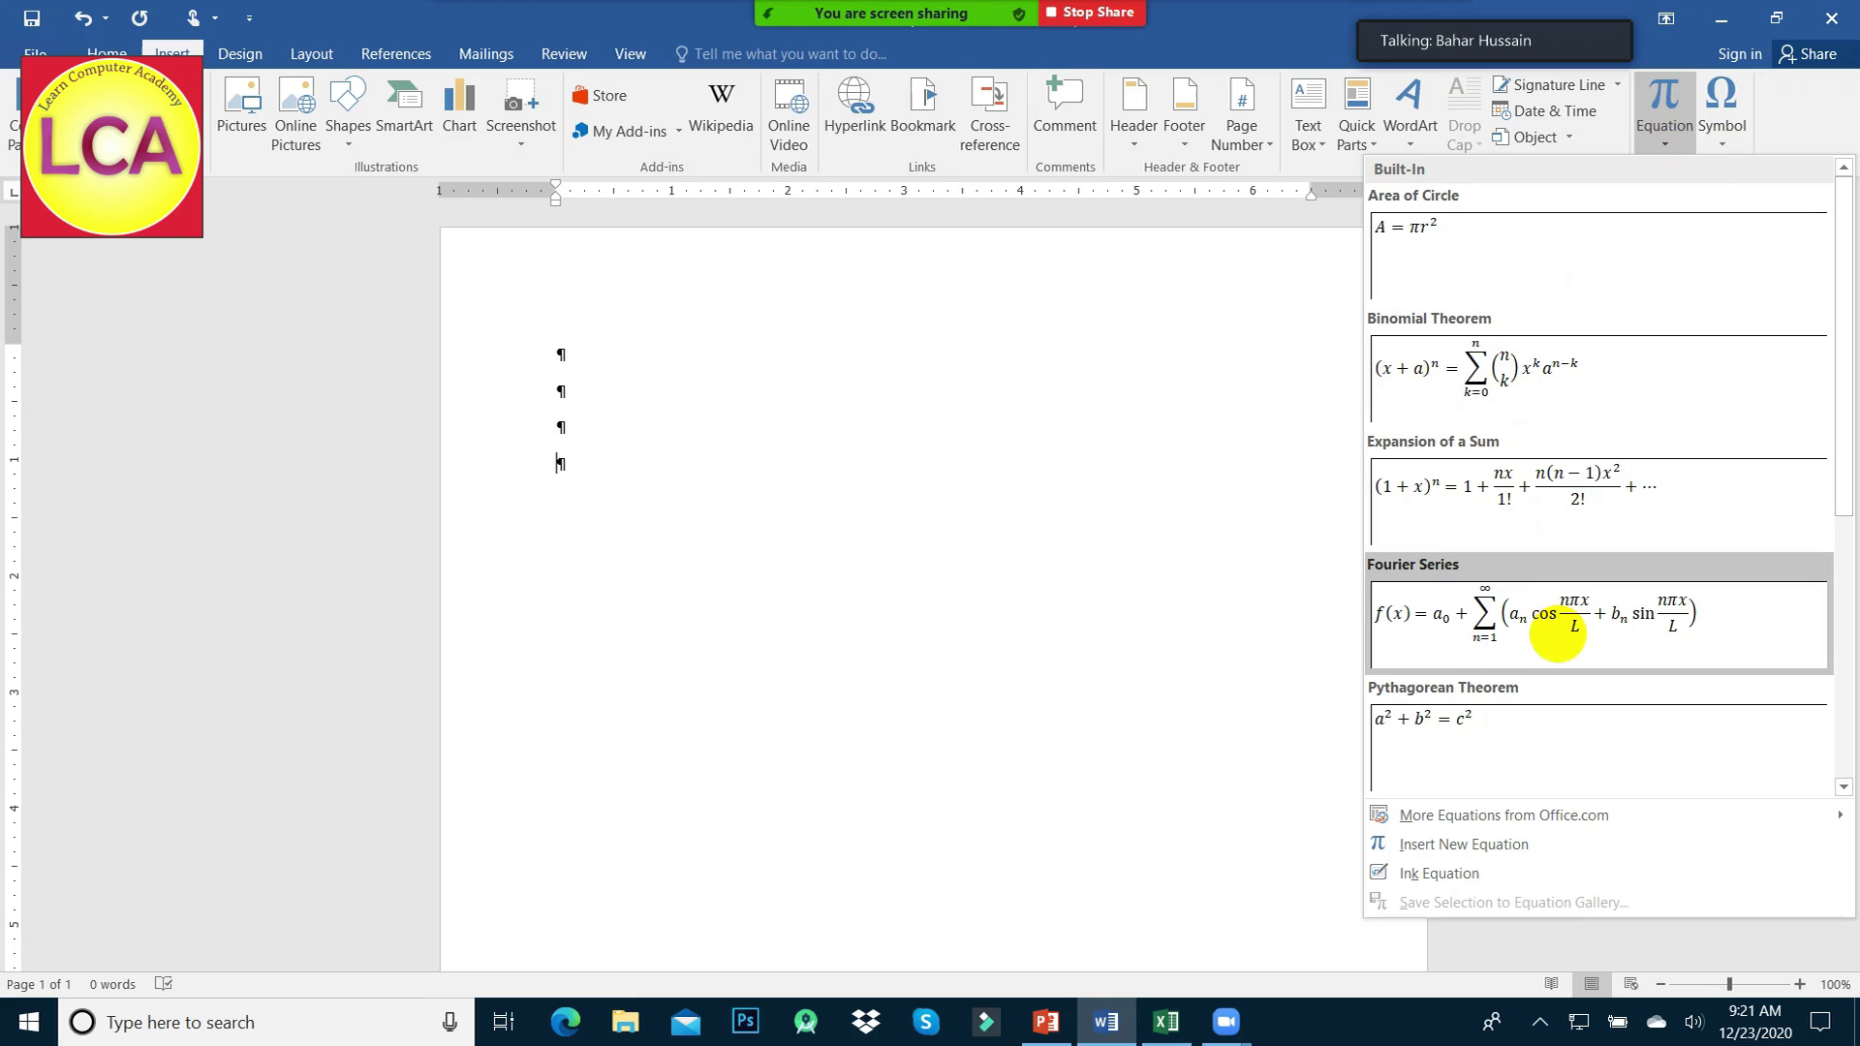
pyautogui.click(1541, 625)
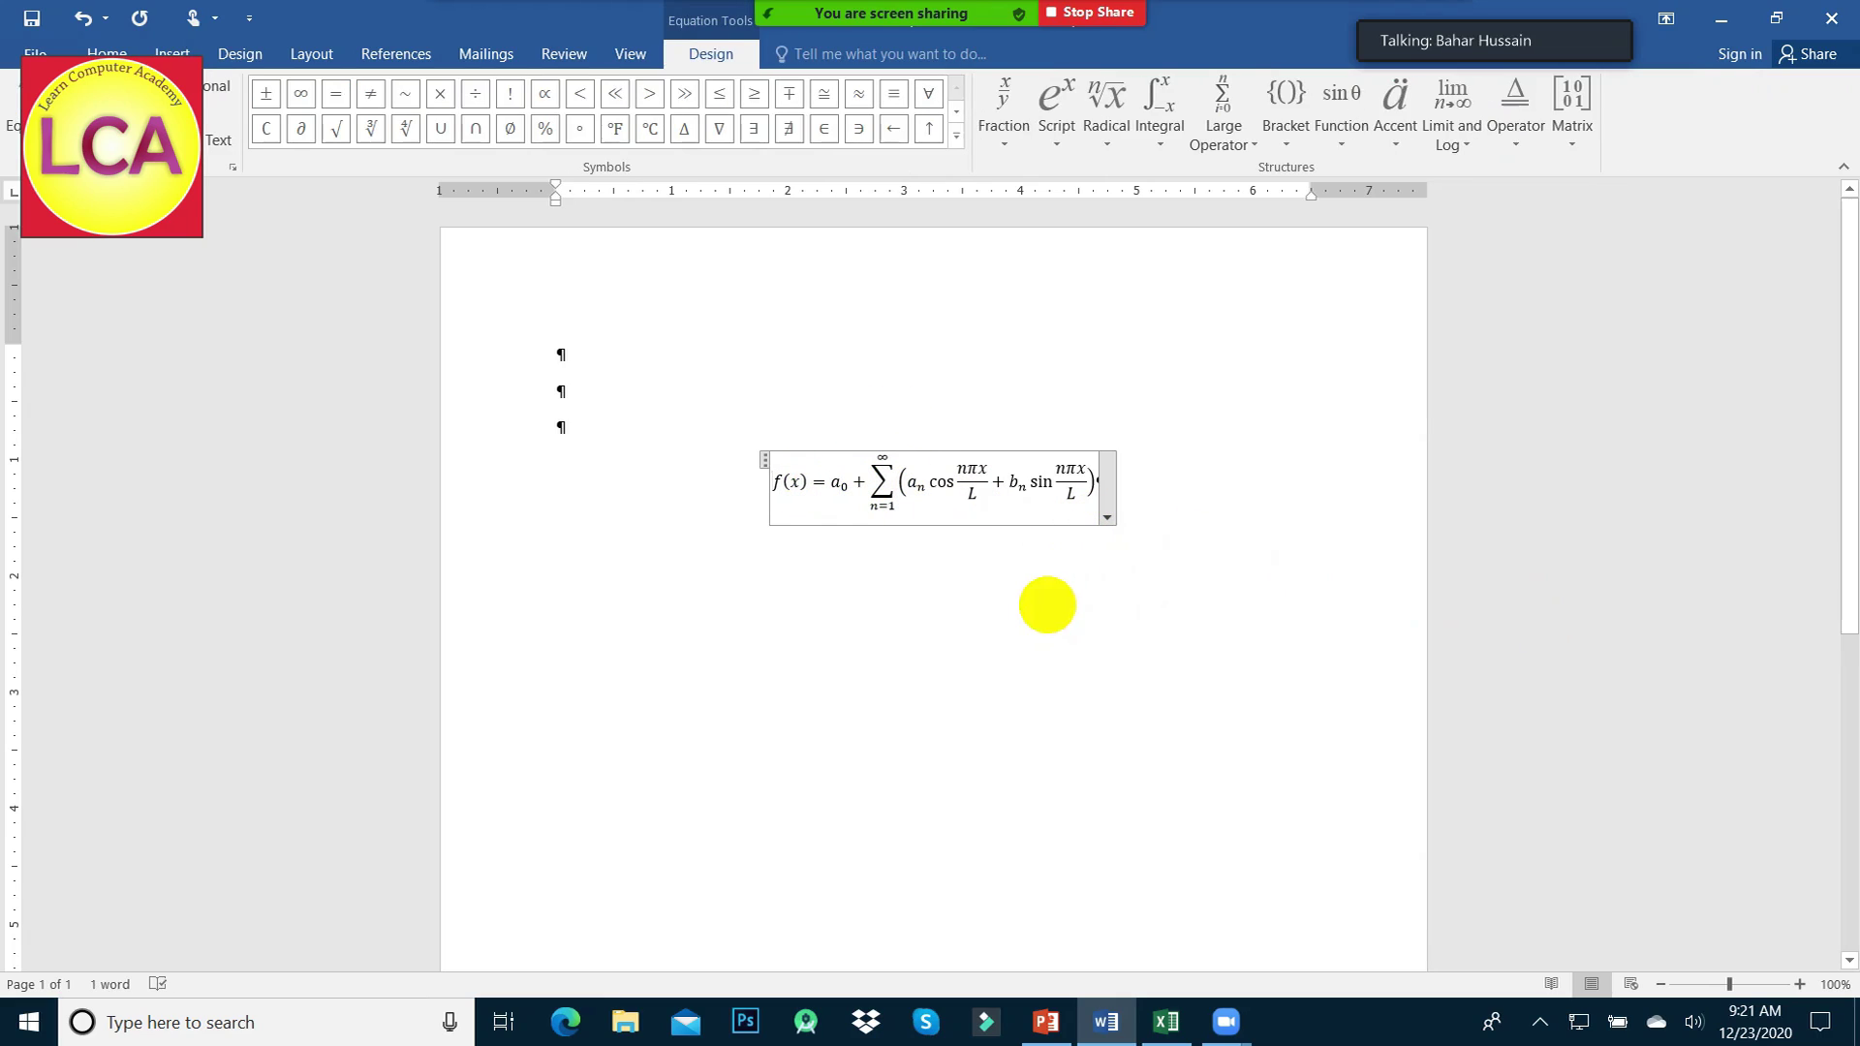
pyautogui.click(1048, 605)
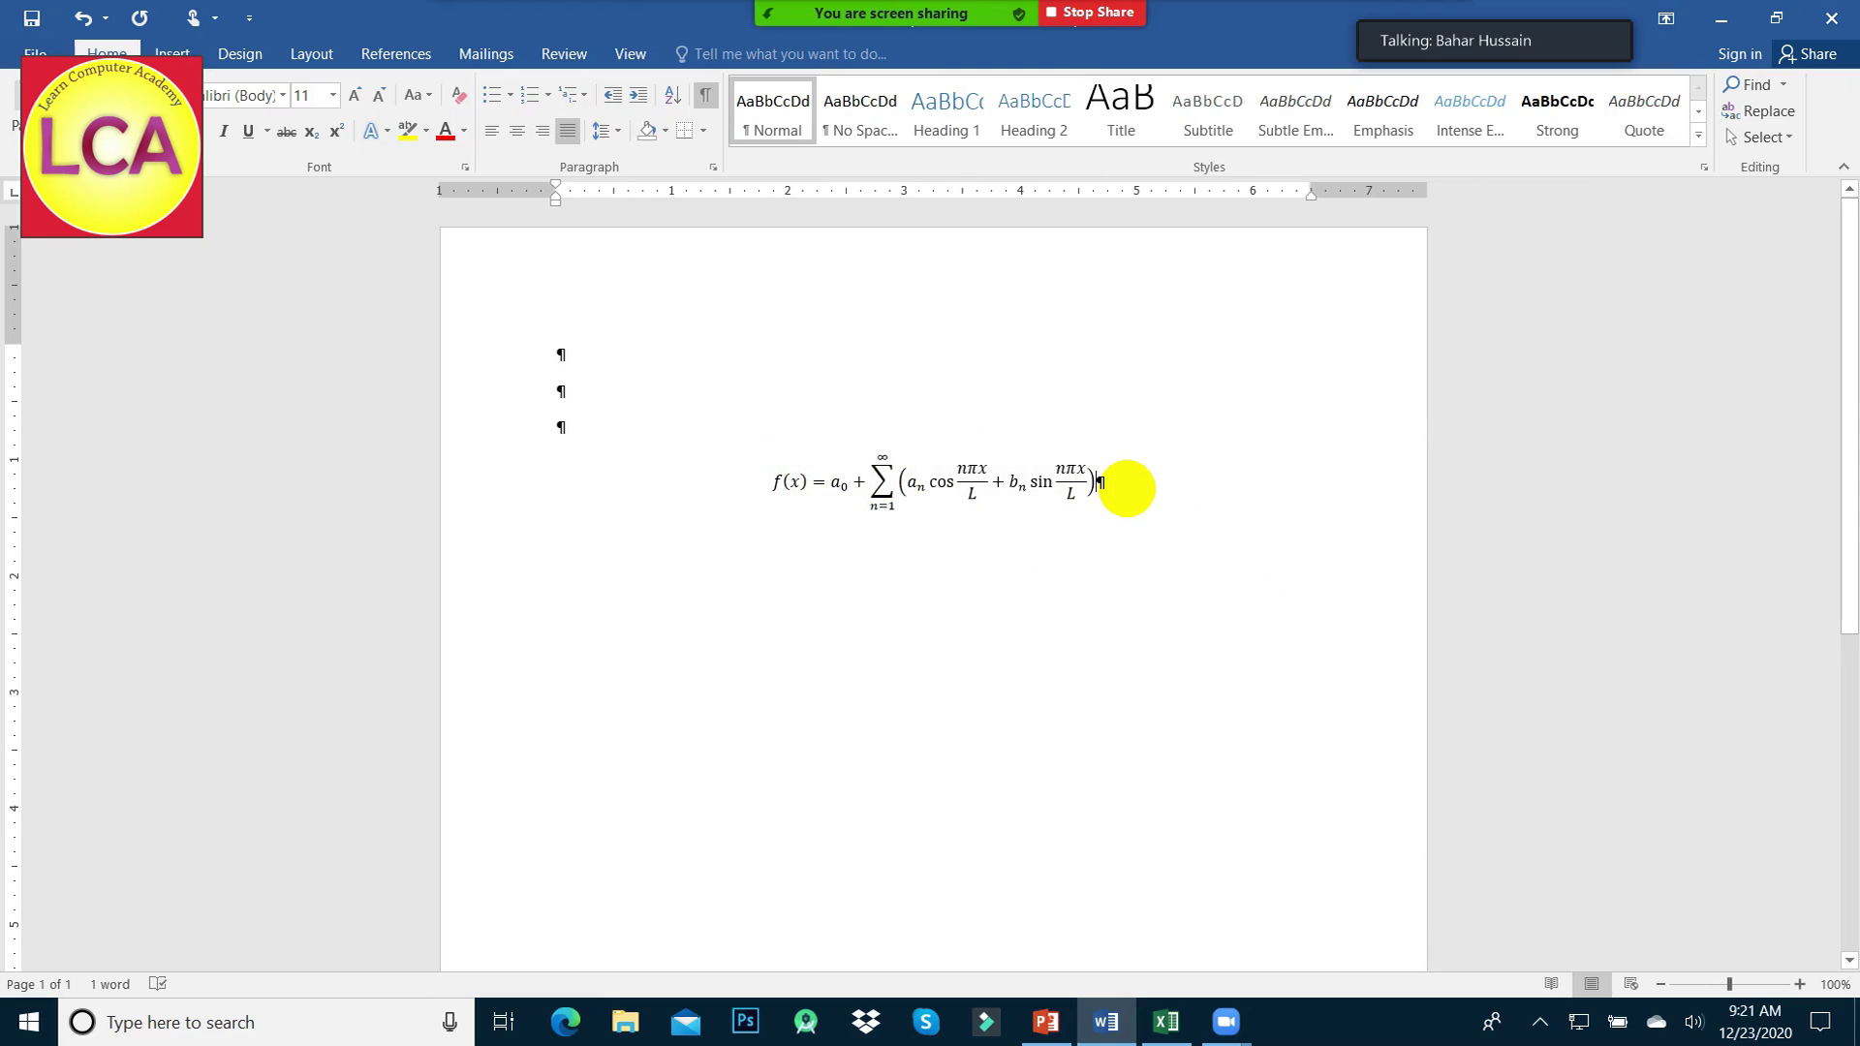
# - Add an empty paragraph and put the quadratic formula radical into the cosine term's denominator
pyautogui.press('Return')
pyautogui.press('Return')
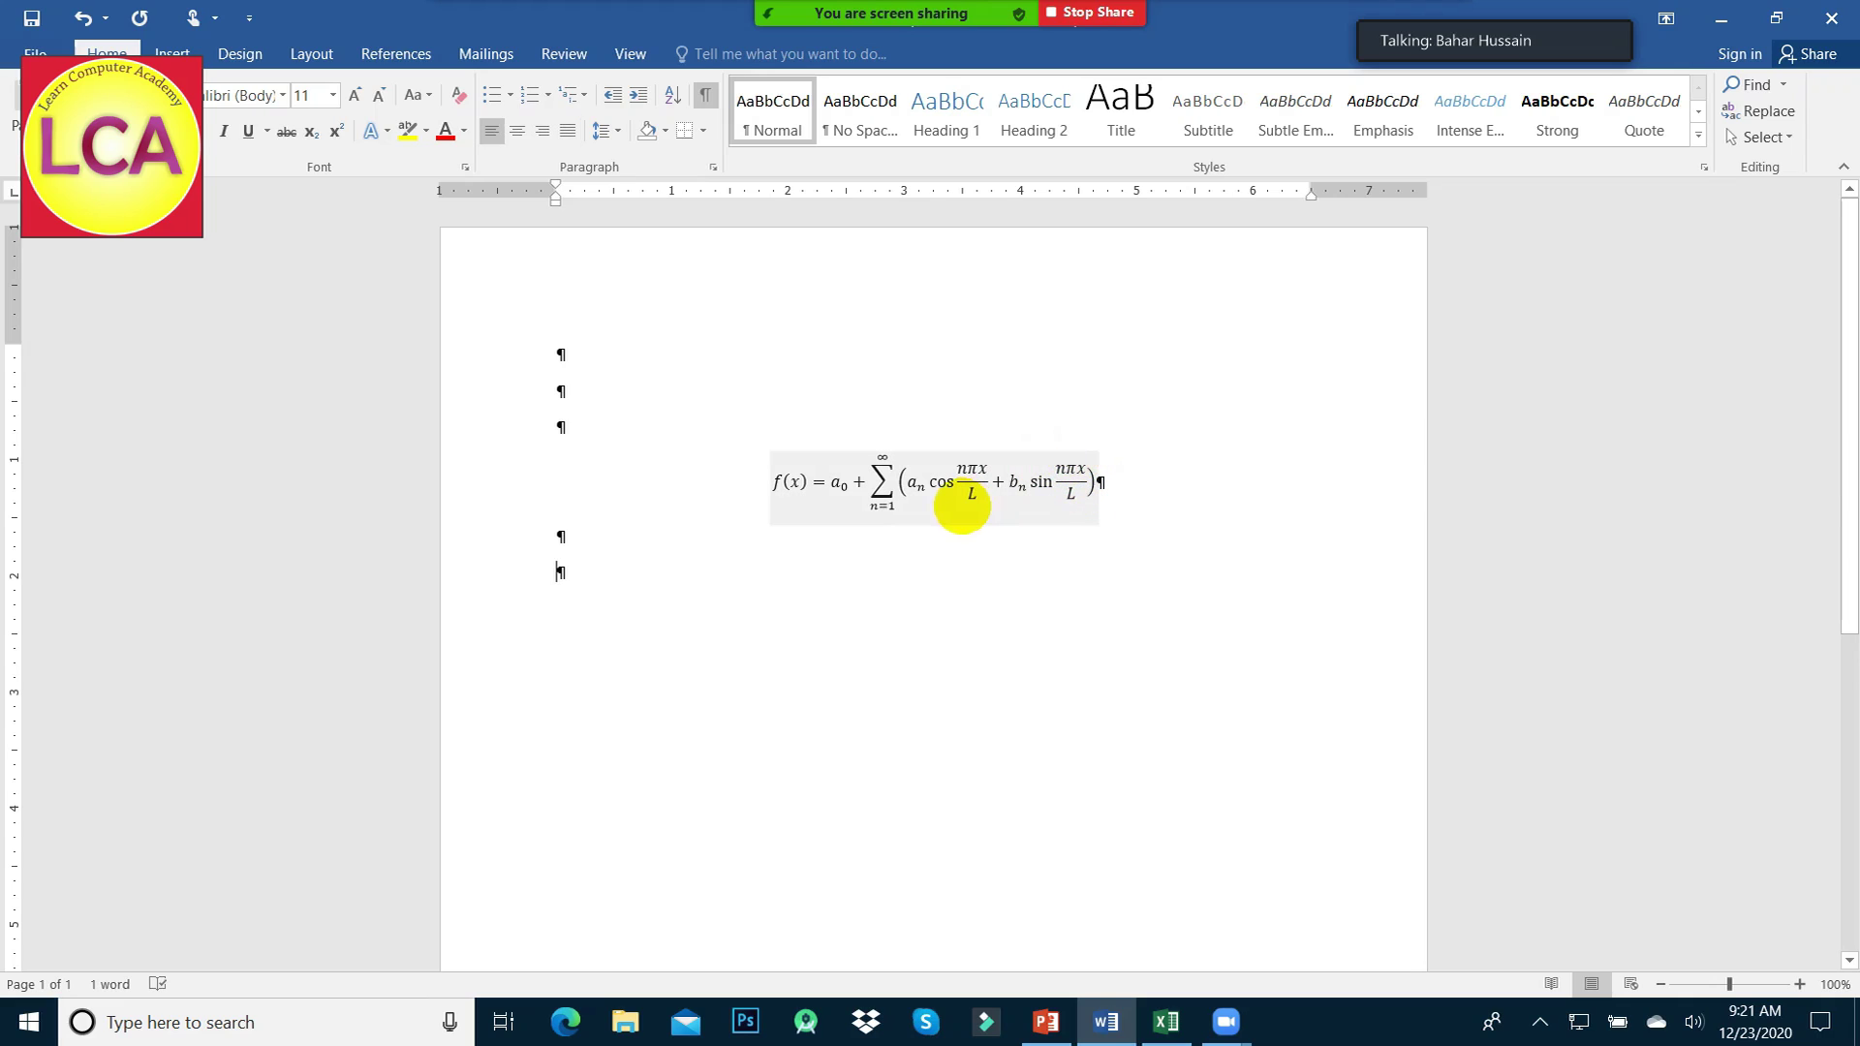
pyautogui.click(972, 497)
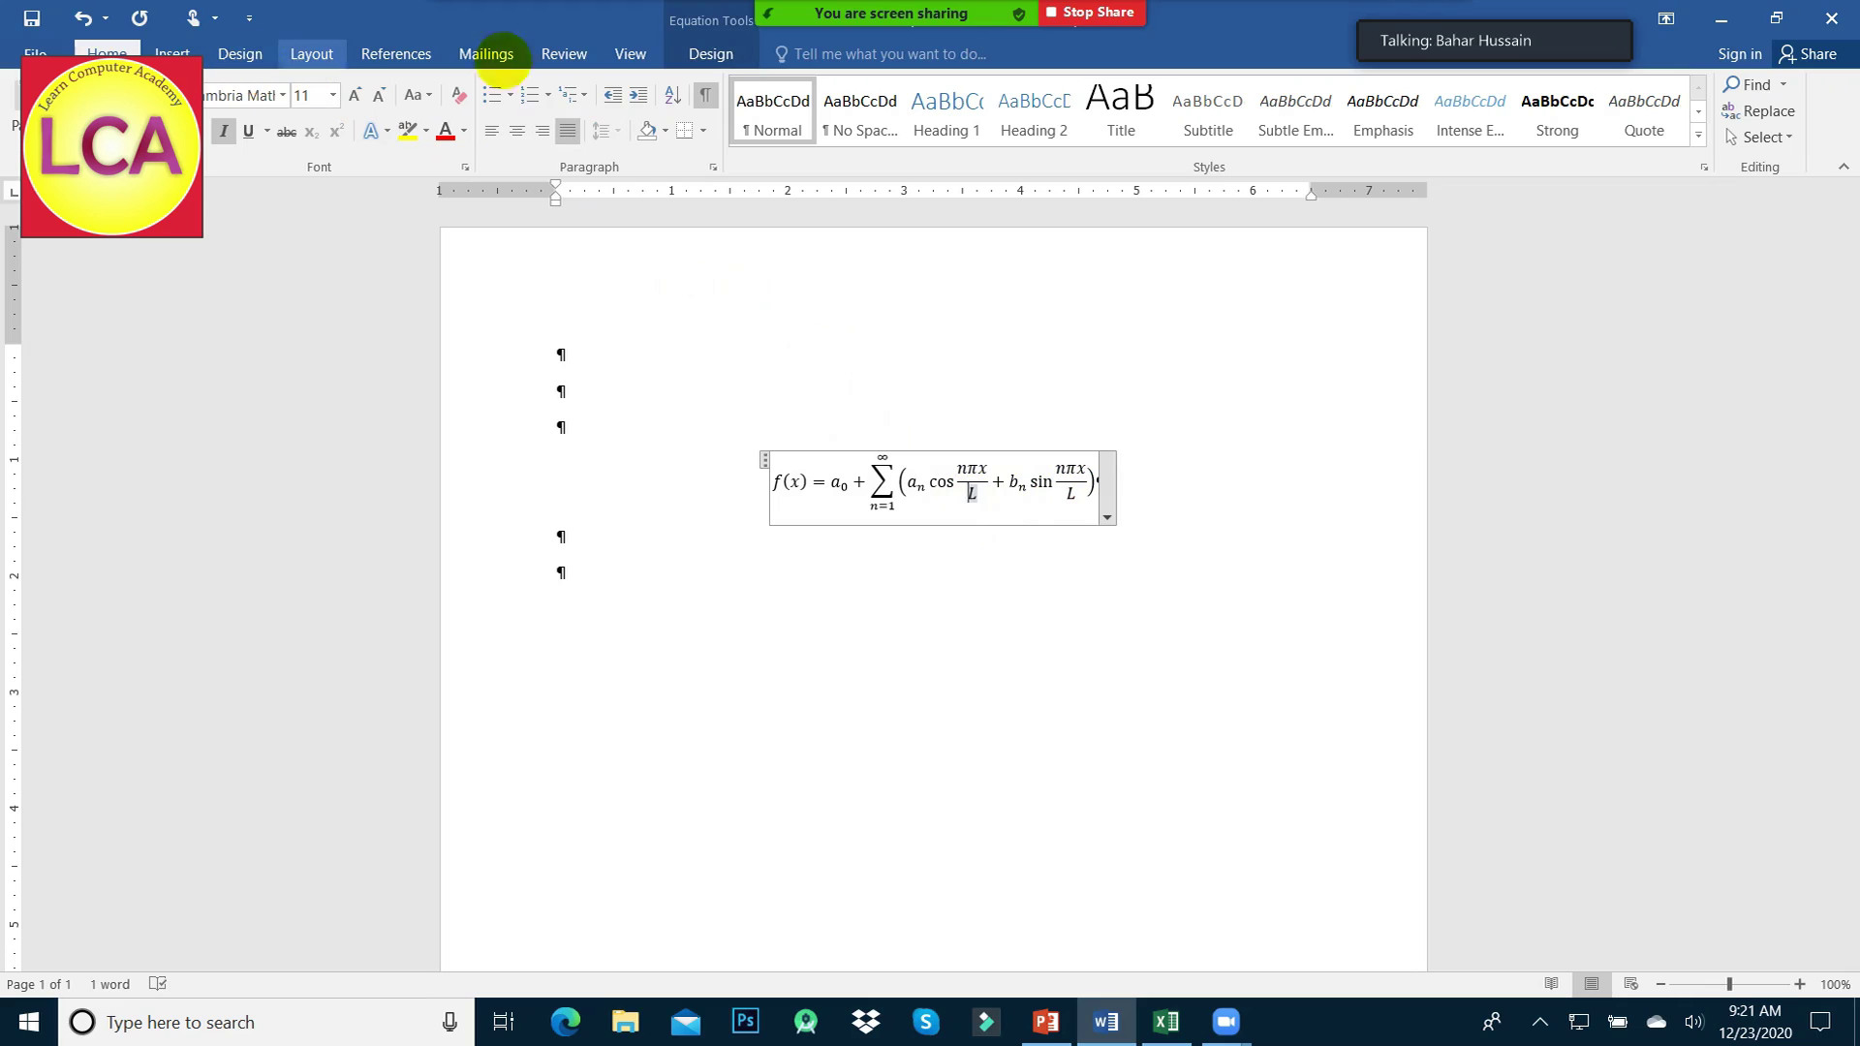
pyautogui.click(717, 53)
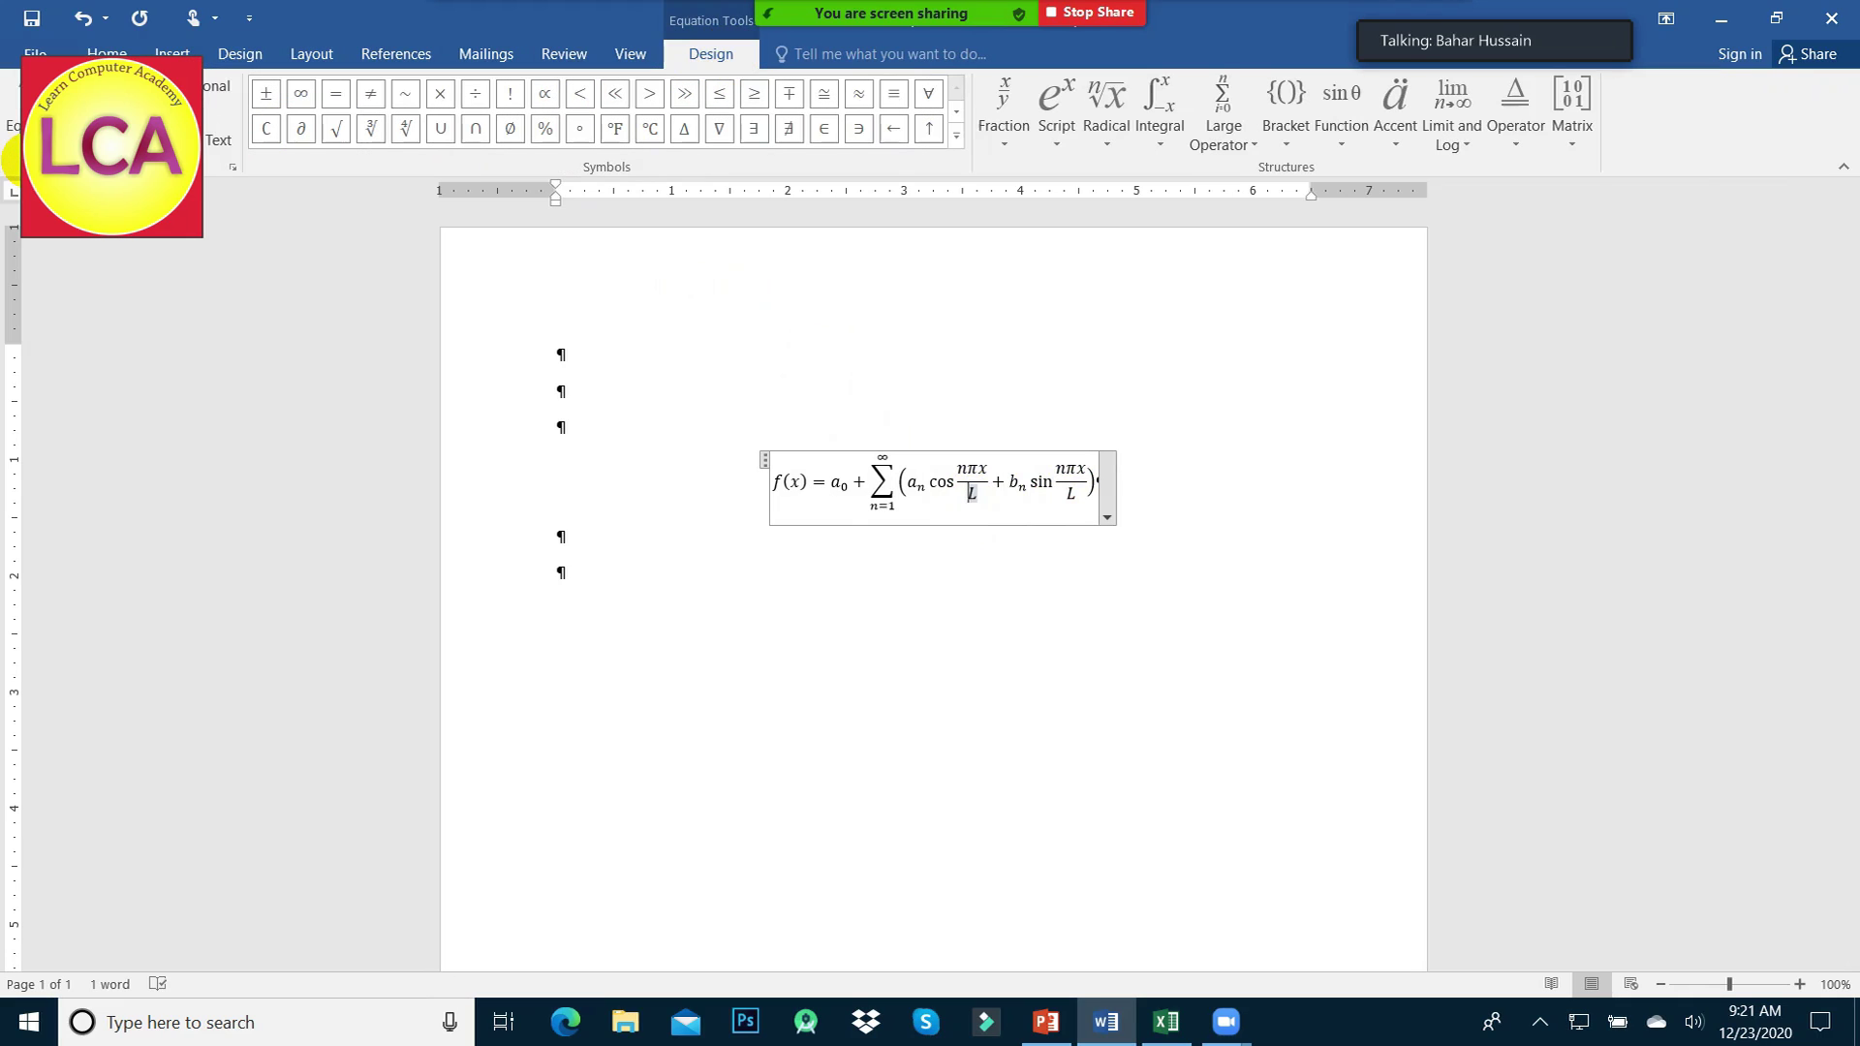
pyautogui.click(12, 126)
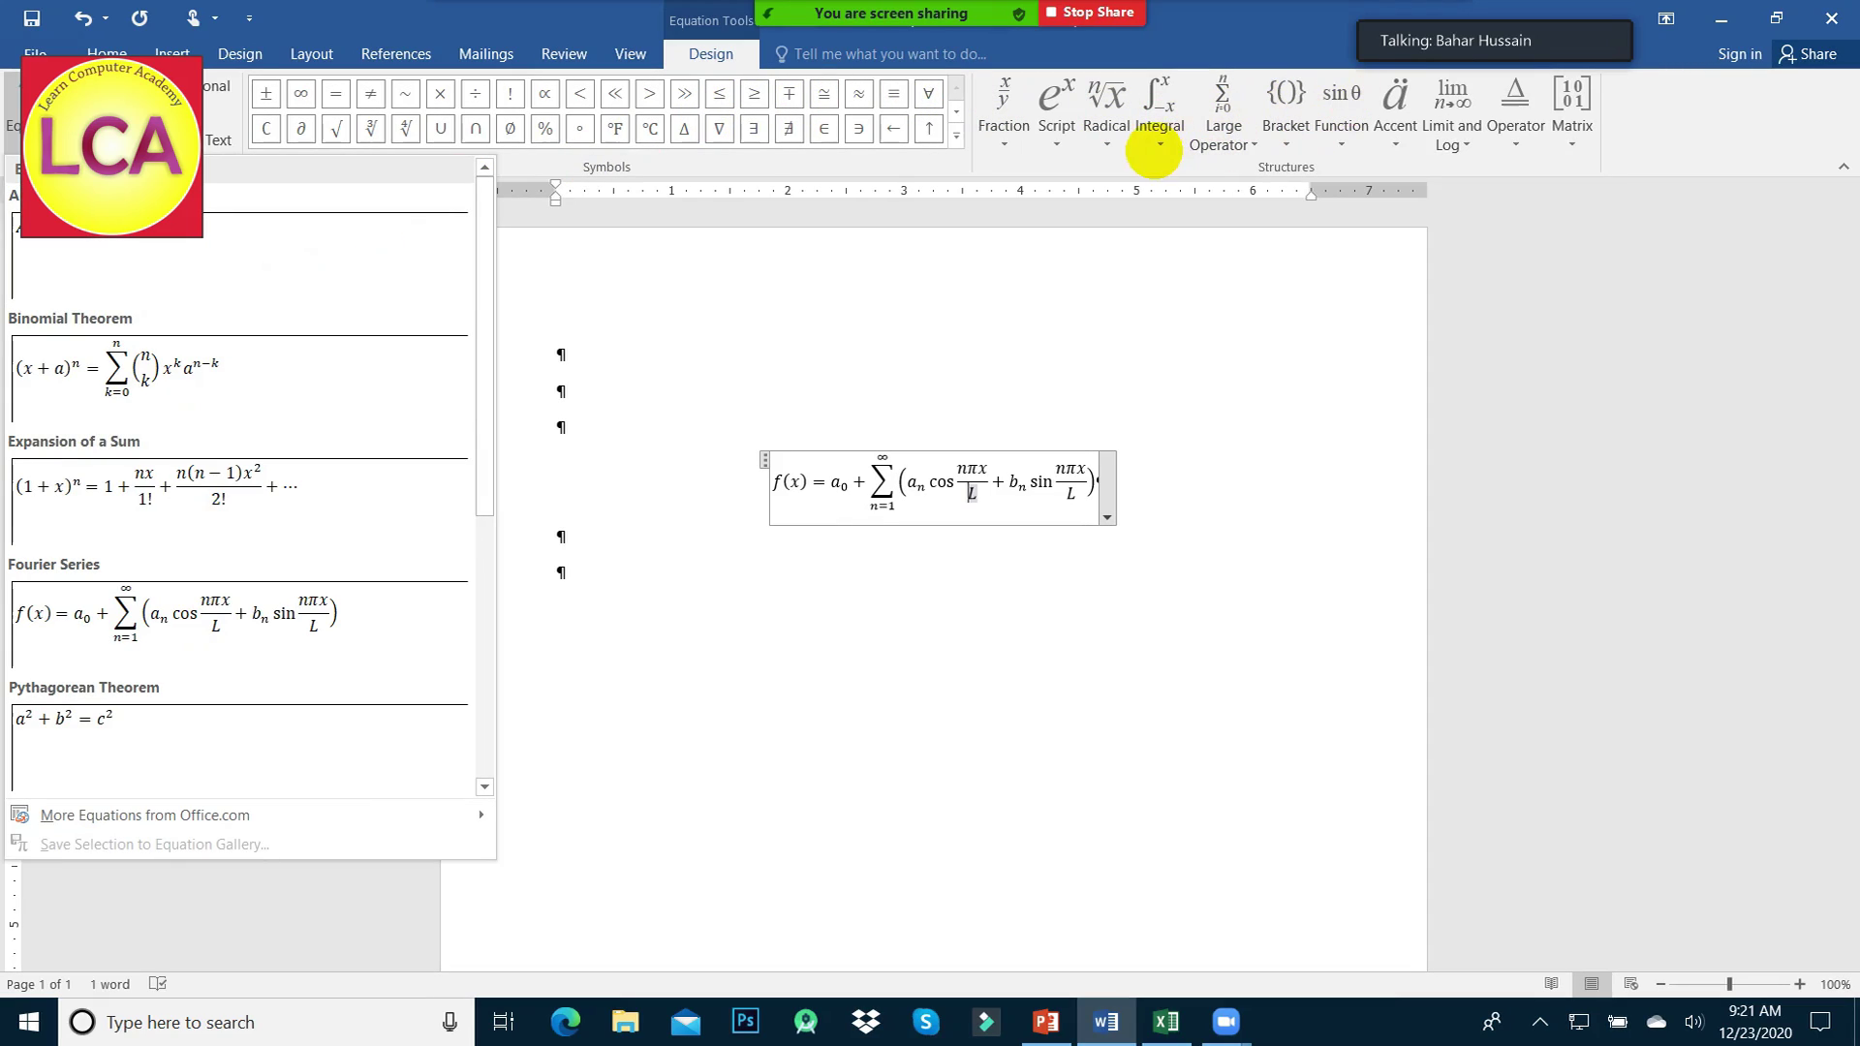
pyautogui.click(1165, 143)
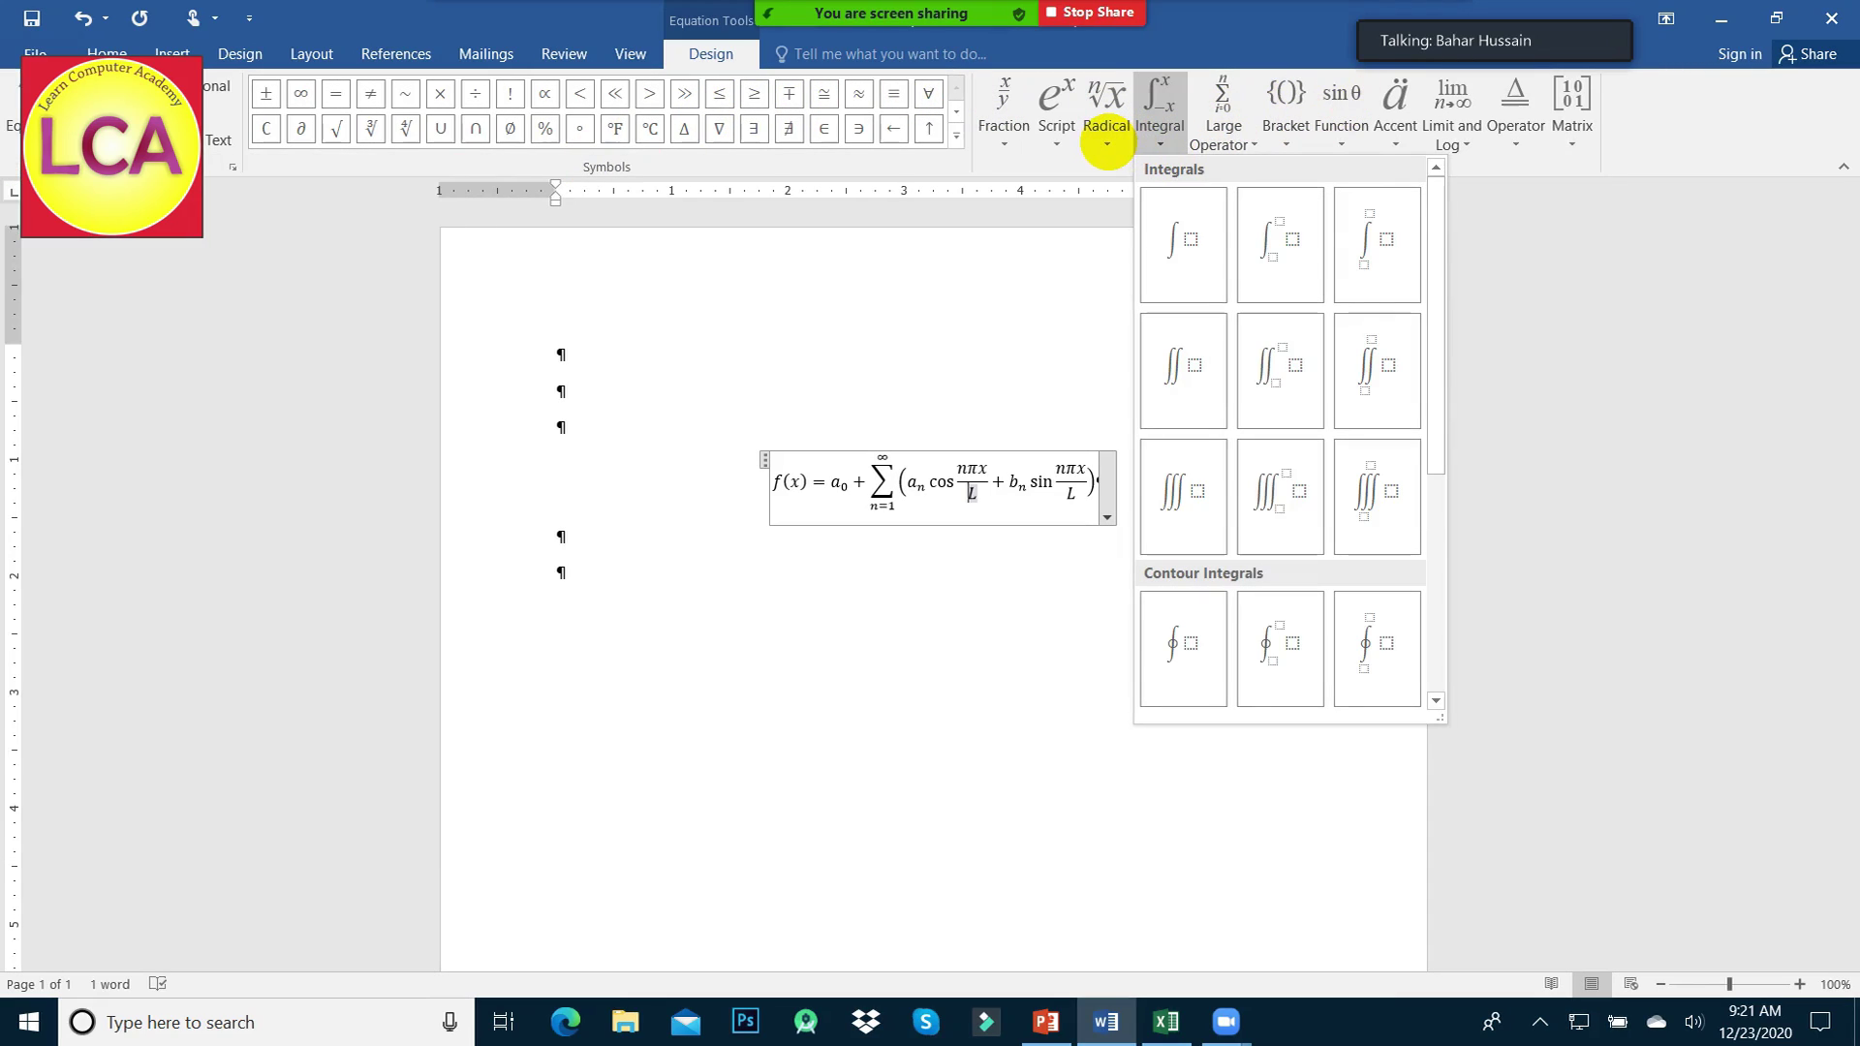
pyautogui.click(1108, 143)
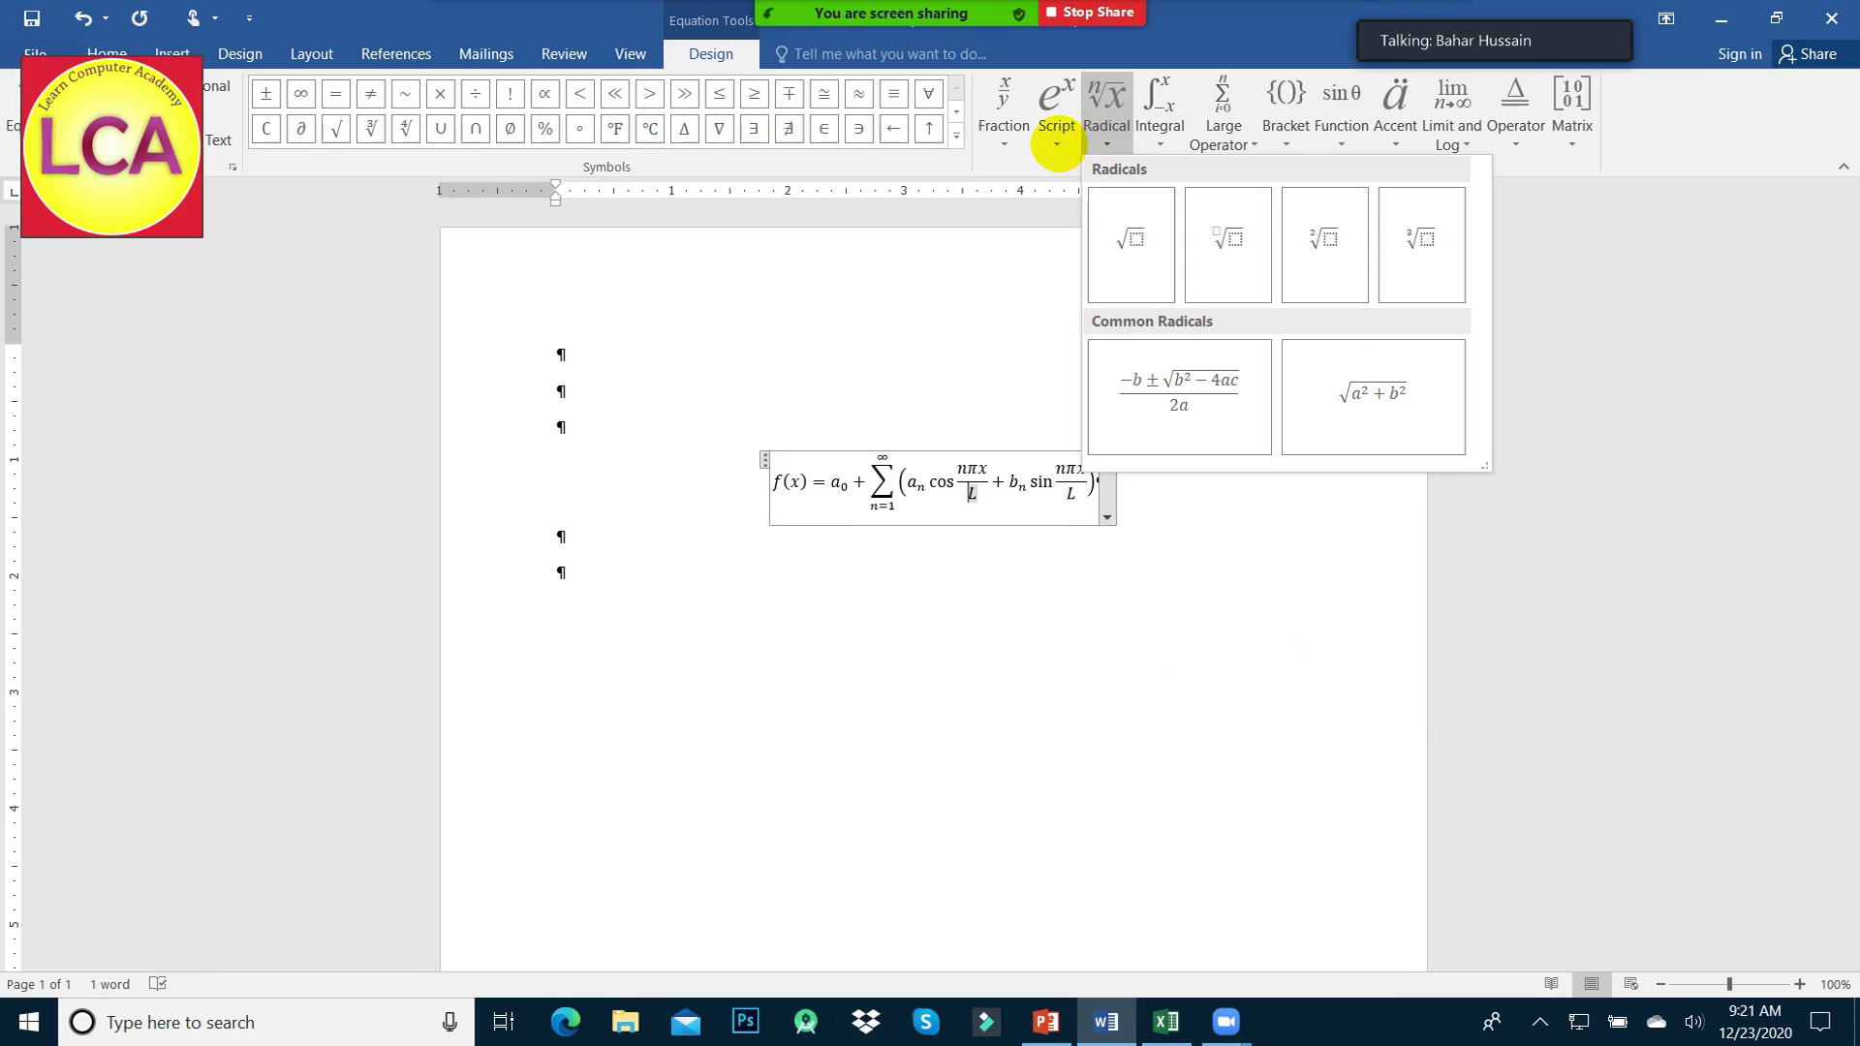
pyautogui.click(1180, 396)
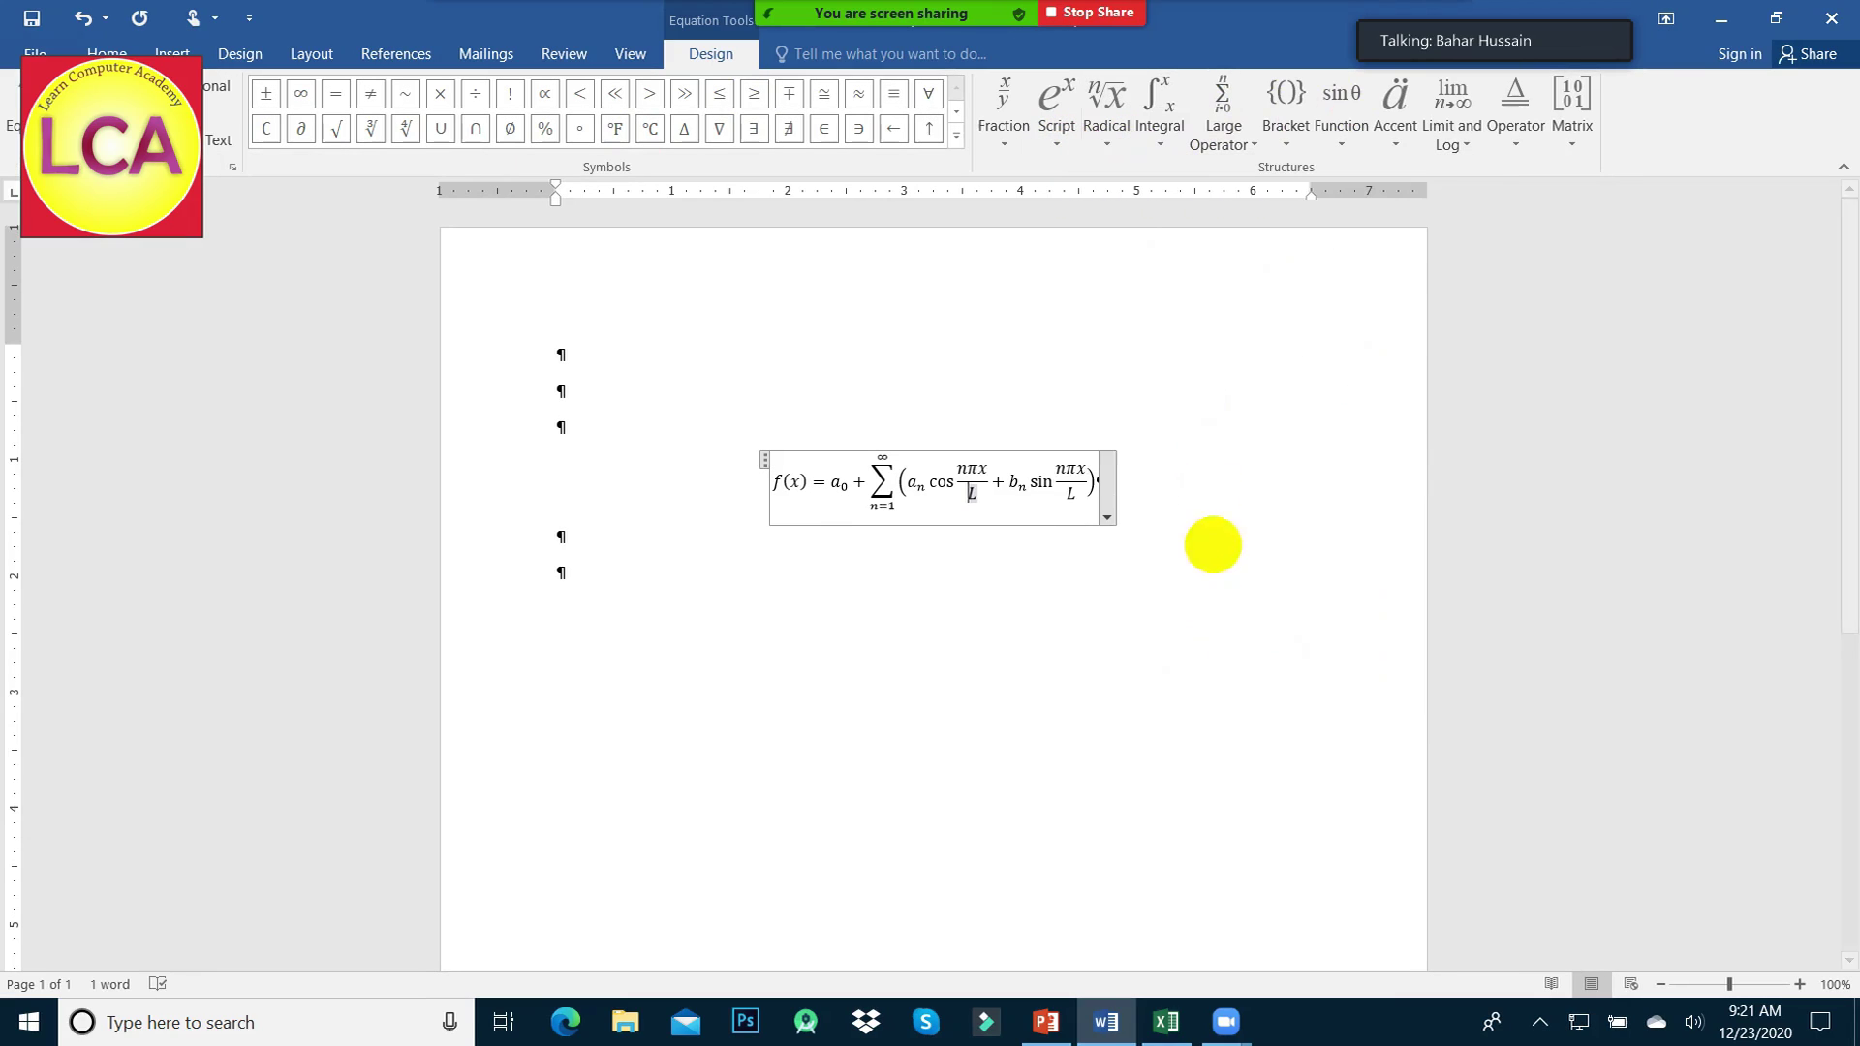
pyautogui.click(1158, 588)
pyautogui.click(1180, 508)
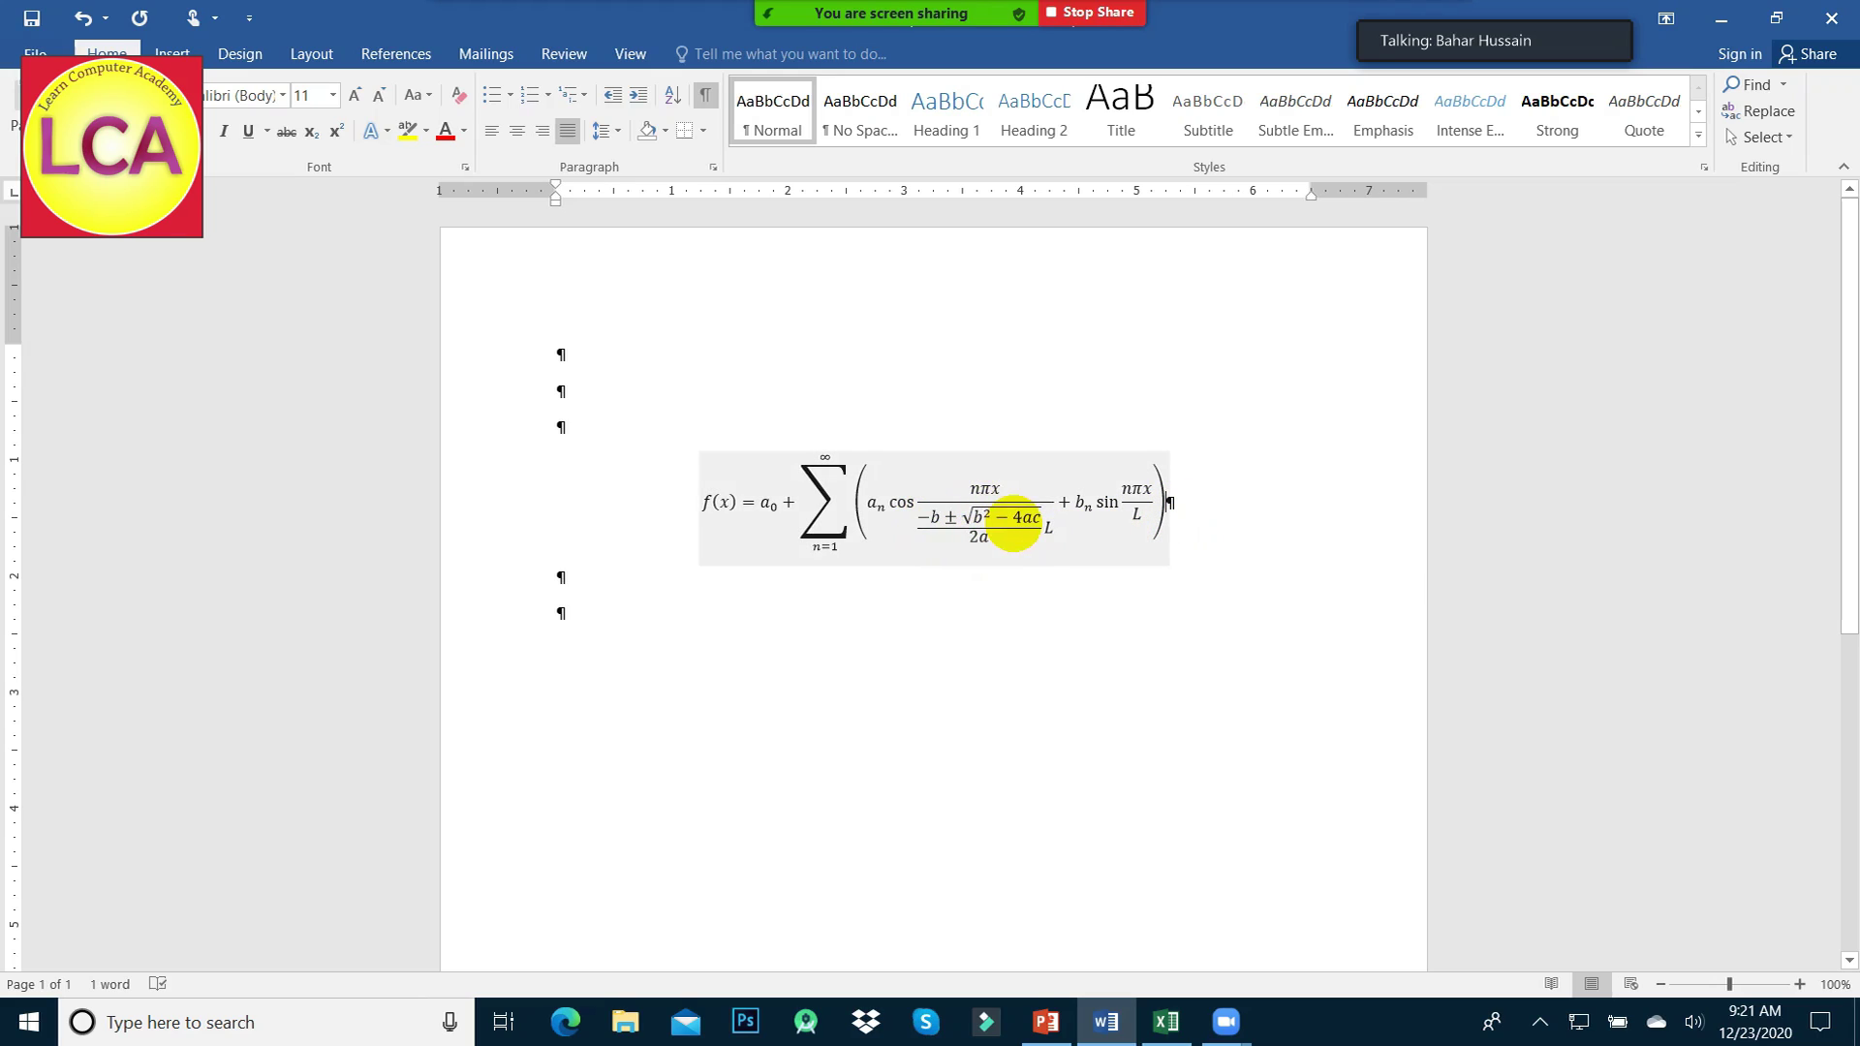
# - Recheck the equation, dismiss the waiting-room notification, and start a new line below it
pyautogui.click(1049, 528)
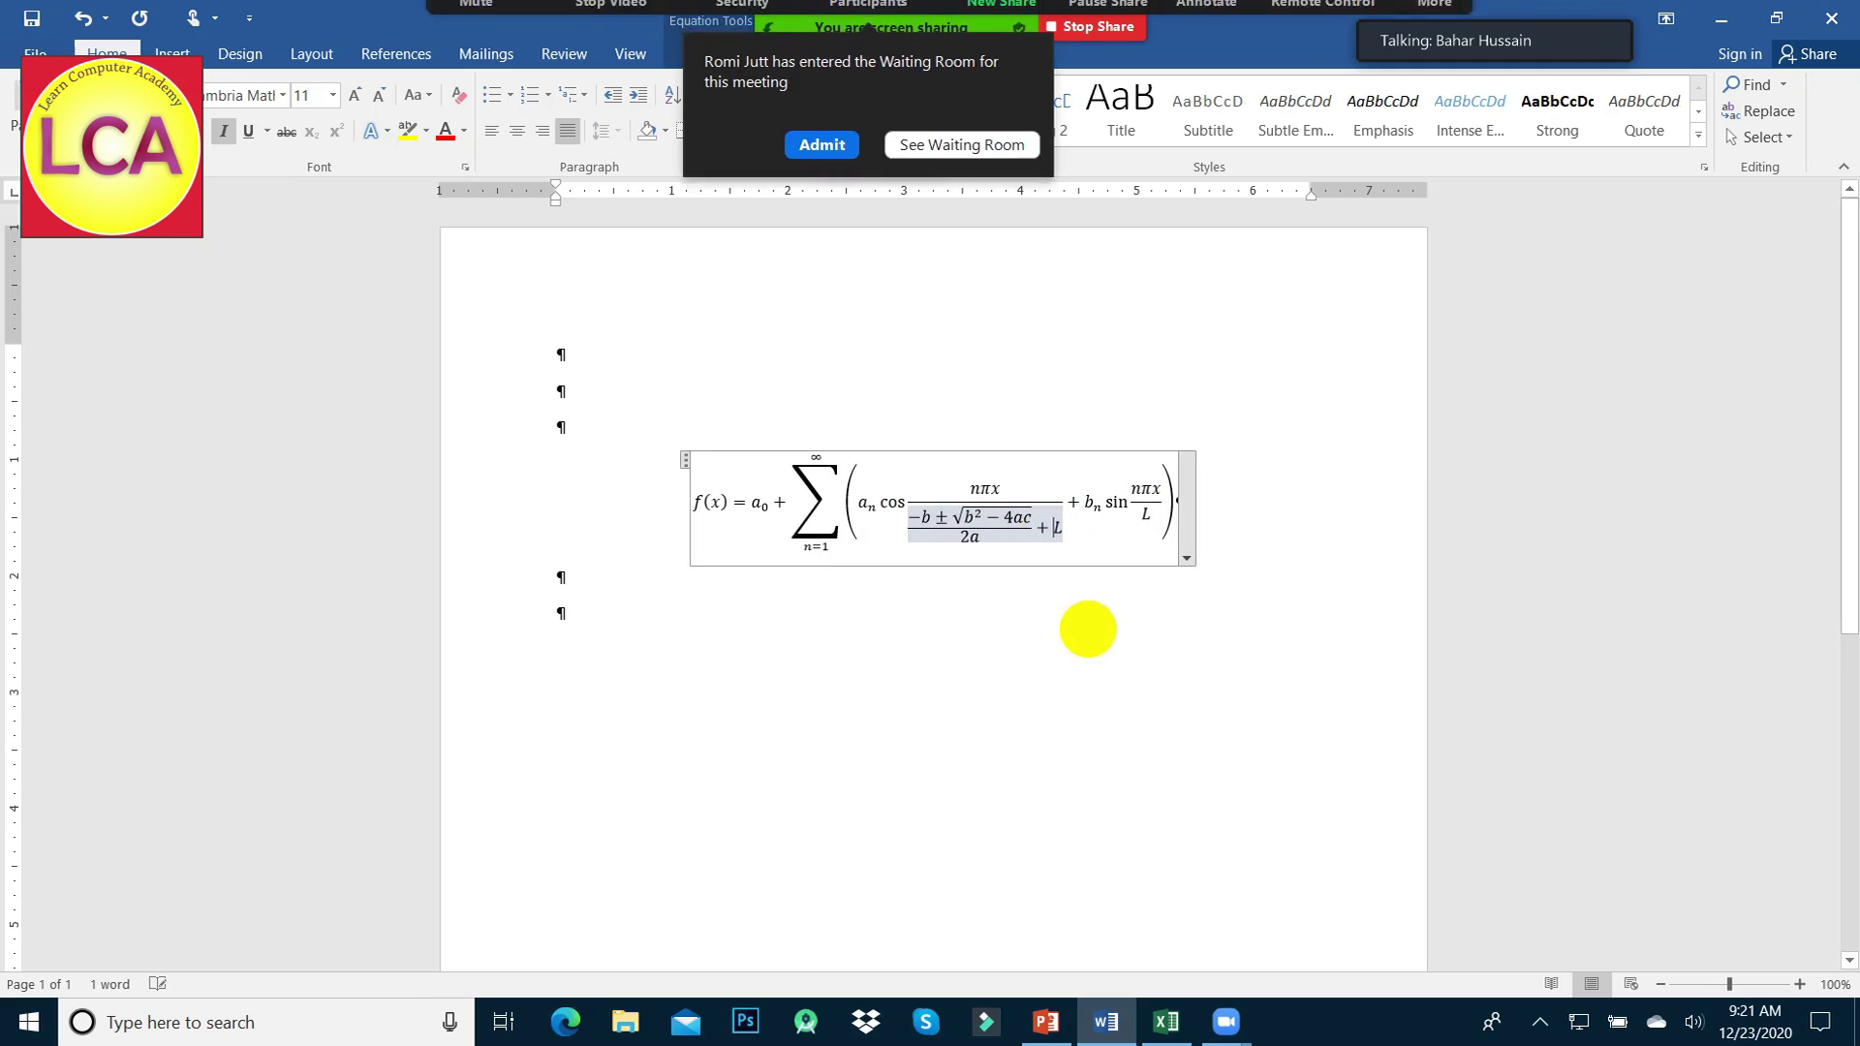
pyautogui.click(1087, 632)
pyautogui.click(812, 195)
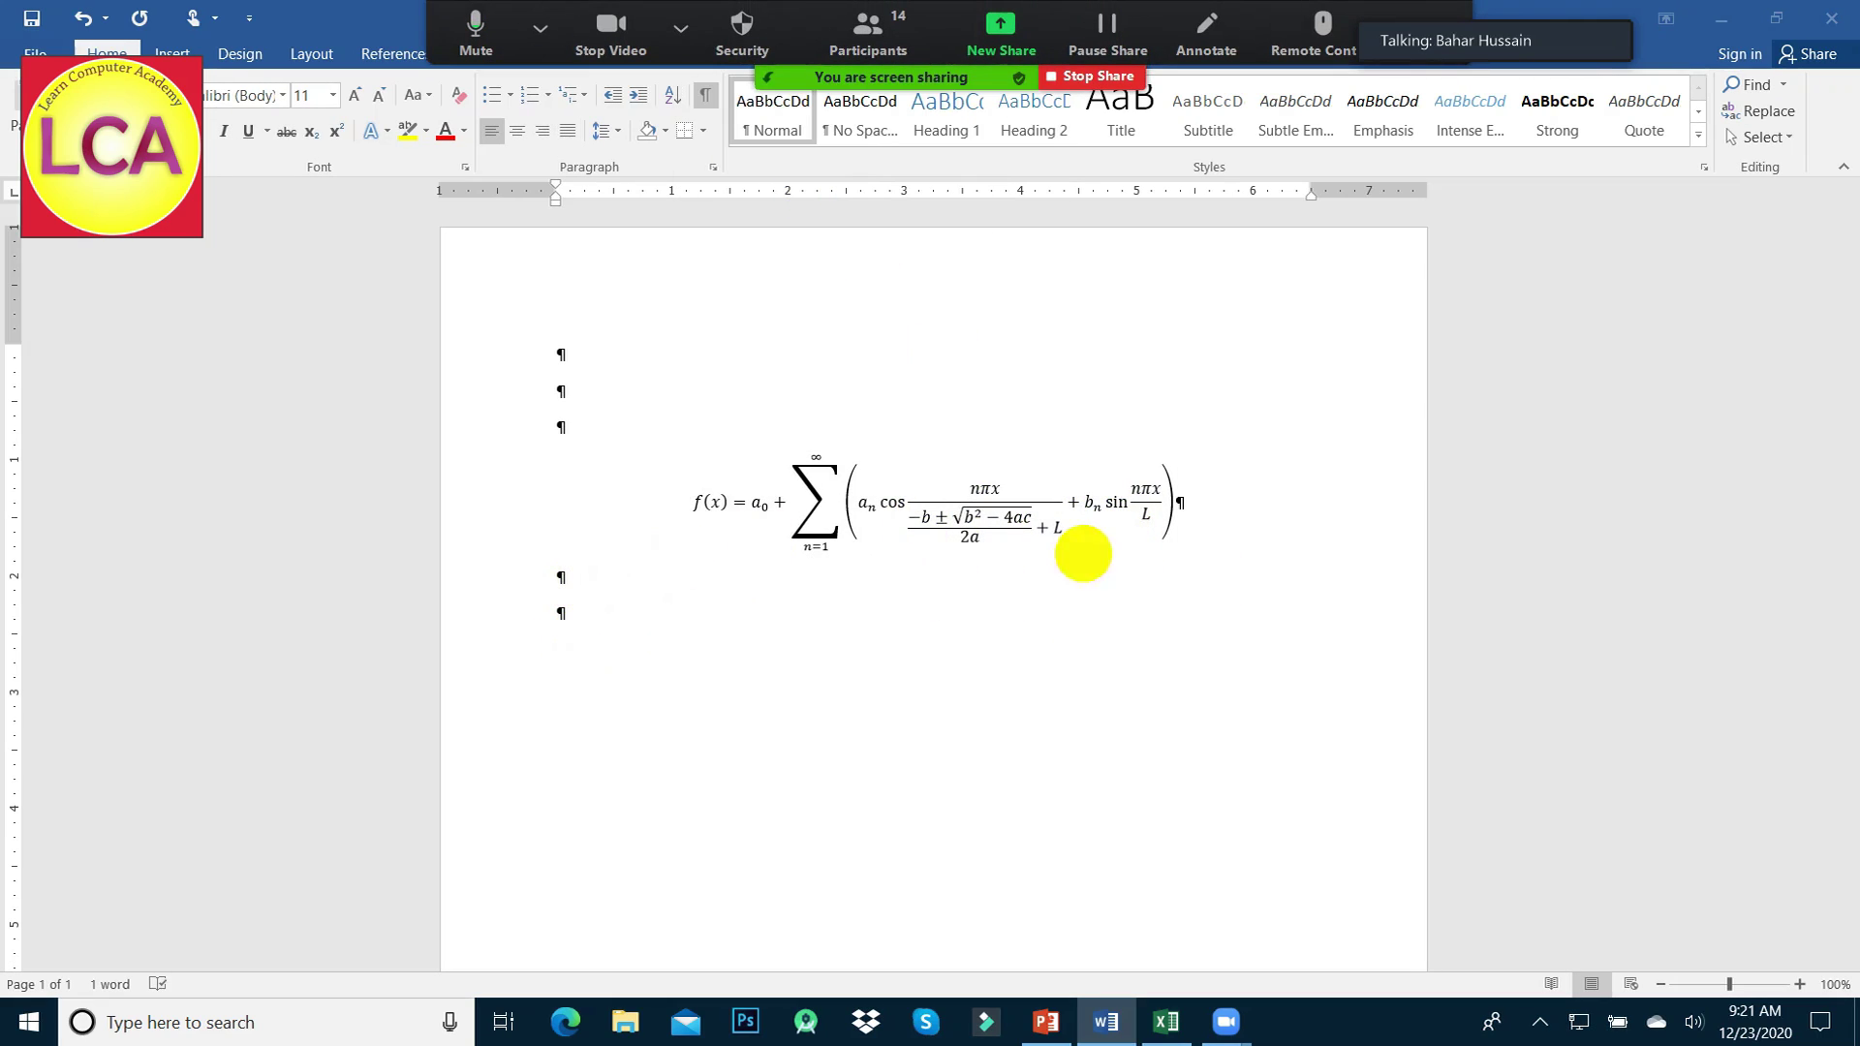
pyautogui.press('Return')
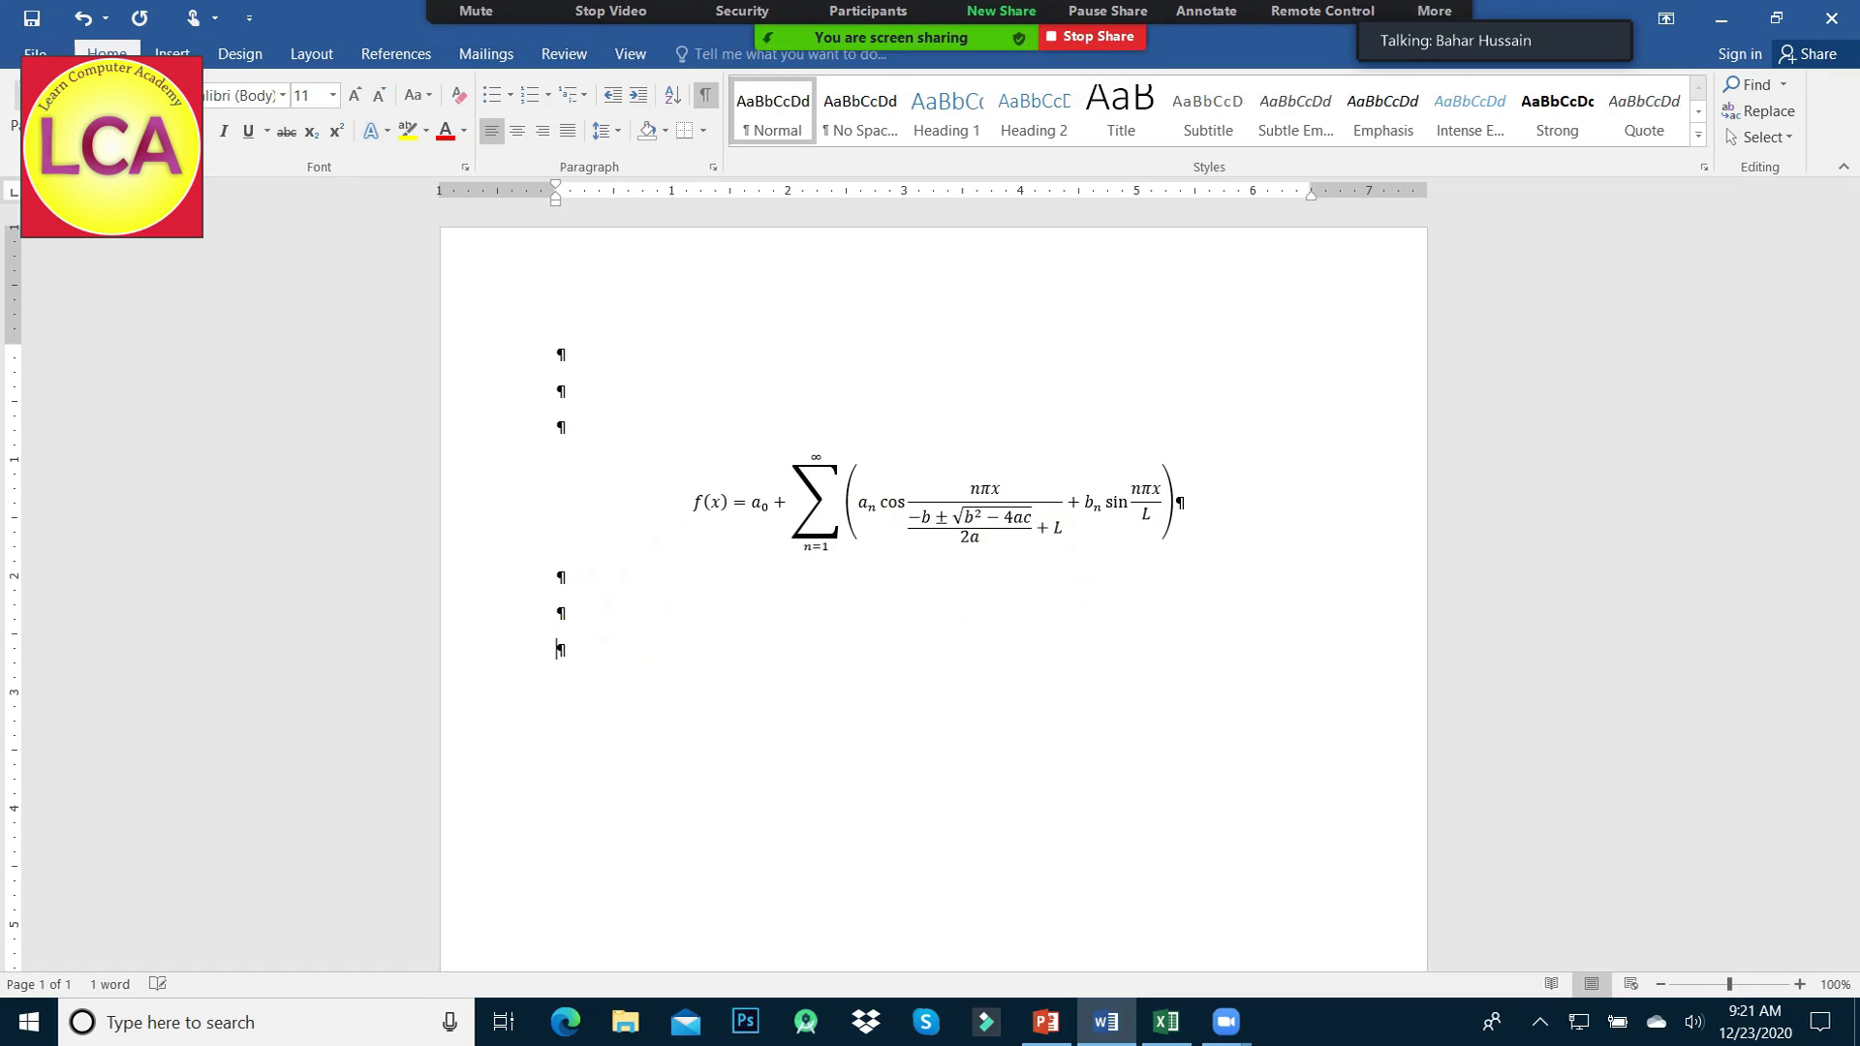
# - Insert a © copyright symbol below the equation and enlarge it
pyautogui.click(173, 53)
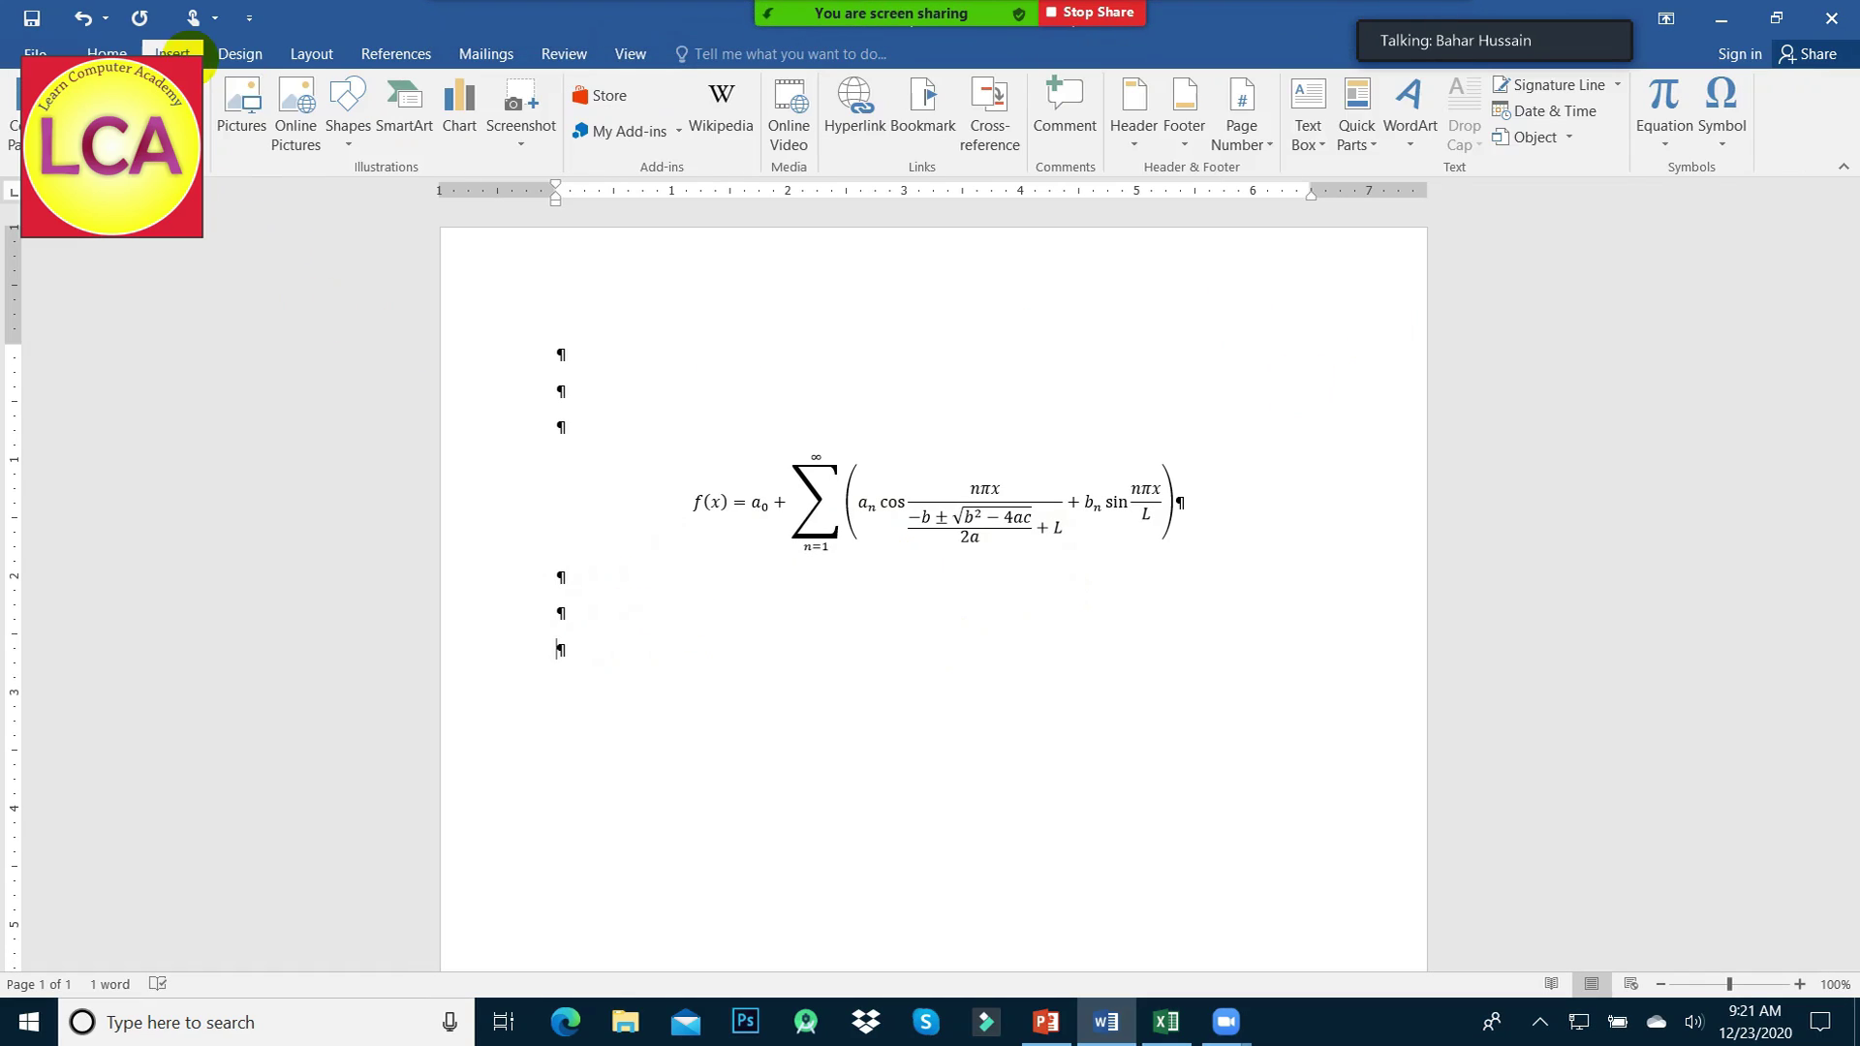
pyautogui.click(1722, 131)
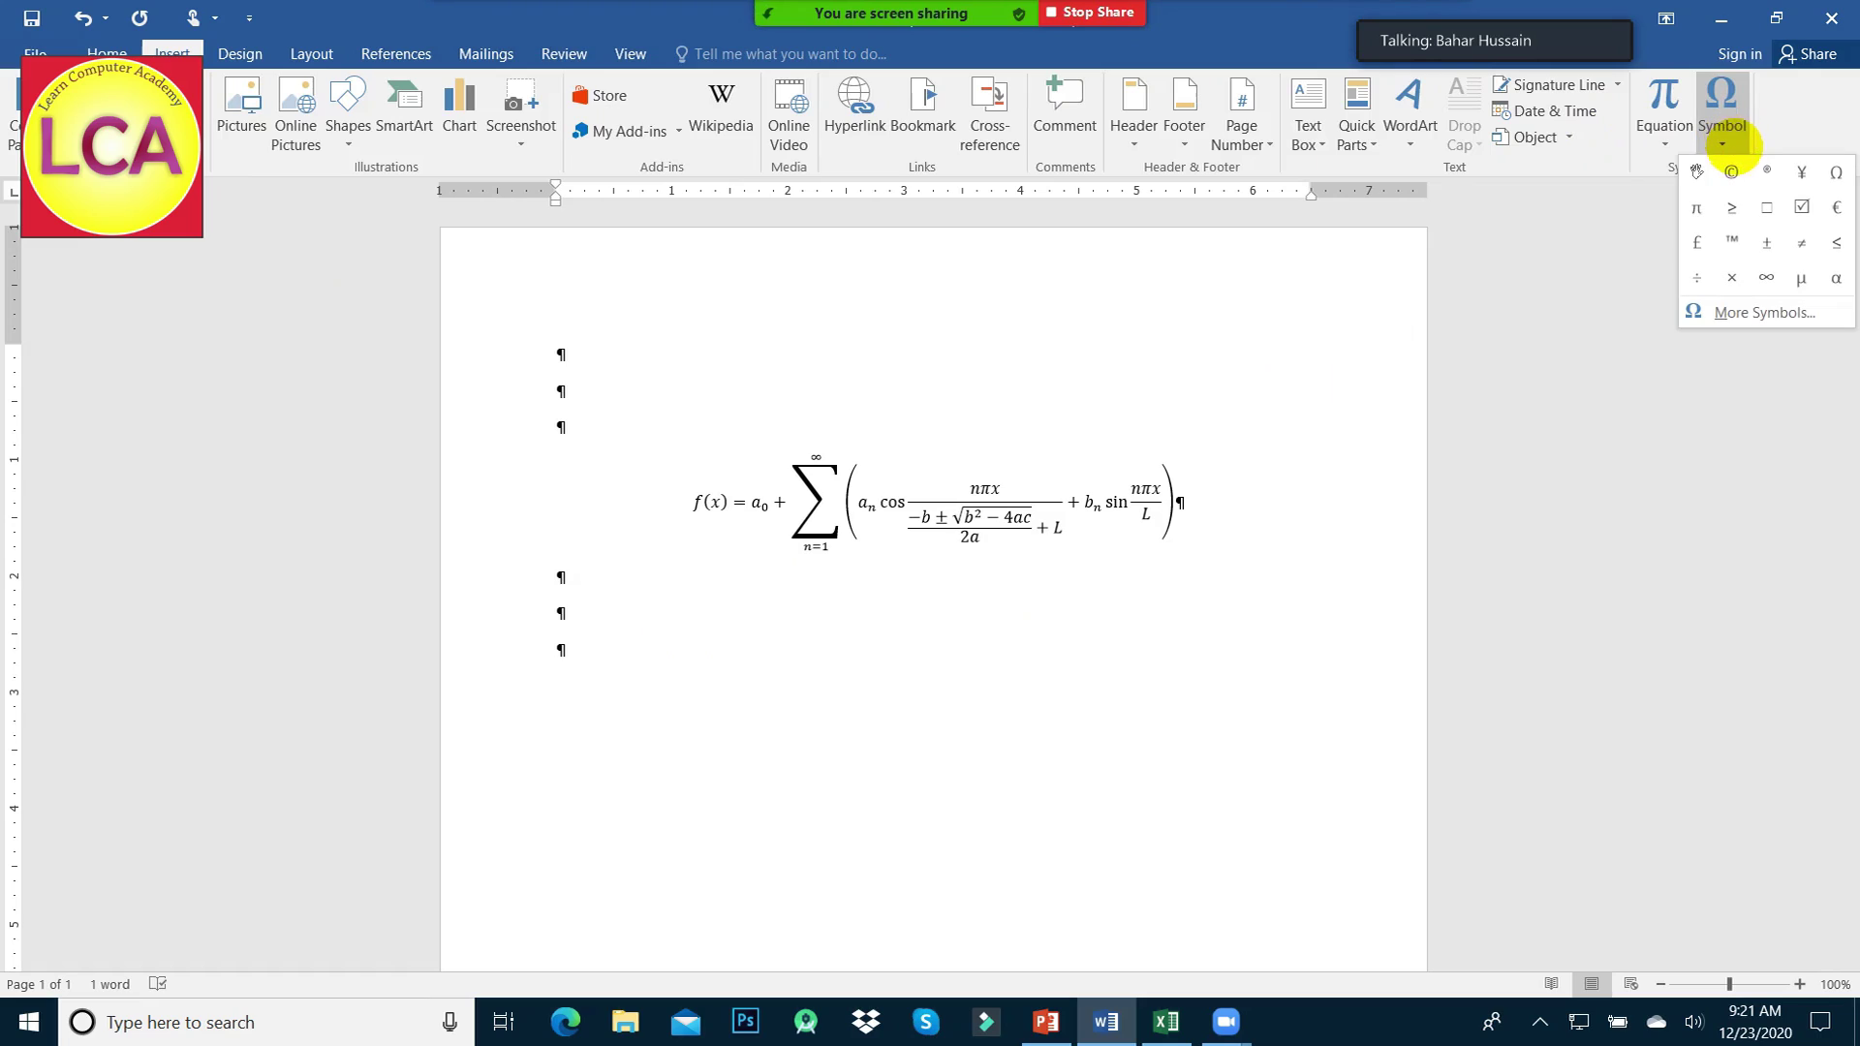
pyautogui.click(1732, 171)
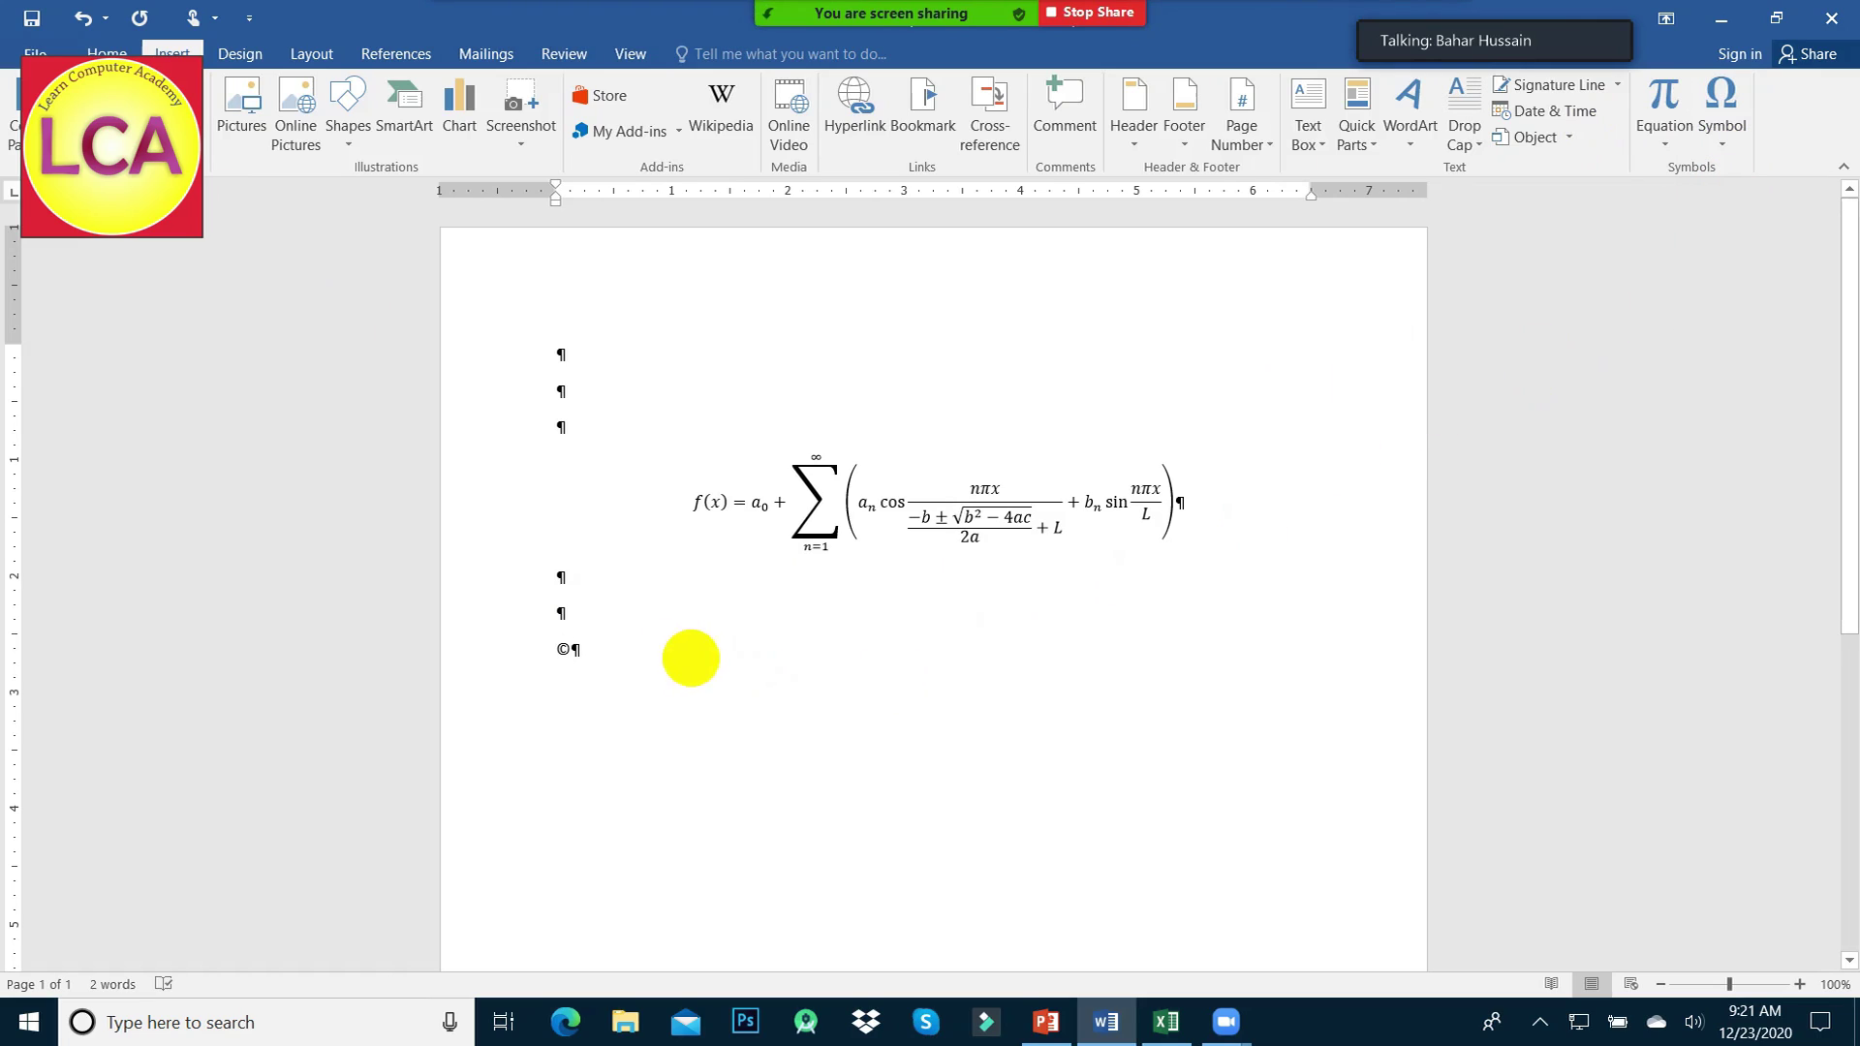
pyautogui.click(538, 656)
pyautogui.hotkey('ctrl', 'shift', '.')
pyautogui.hotkey('ctrl', 'shift', '.')
pyautogui.hotkey('ctrl', 'shift', '.')
pyautogui.hotkey('ctrl', 'shift', '.')
pyautogui.hotkey('ctrl', 'shift', '.')
pyautogui.hotkey('ctrl', 'shift', '.')
pyautogui.hotkey('ctrl', 'shift', '.')
pyautogui.hotkey('ctrl', 'shift', '.')
pyautogui.hotkey('ctrl', 'shift', '.')
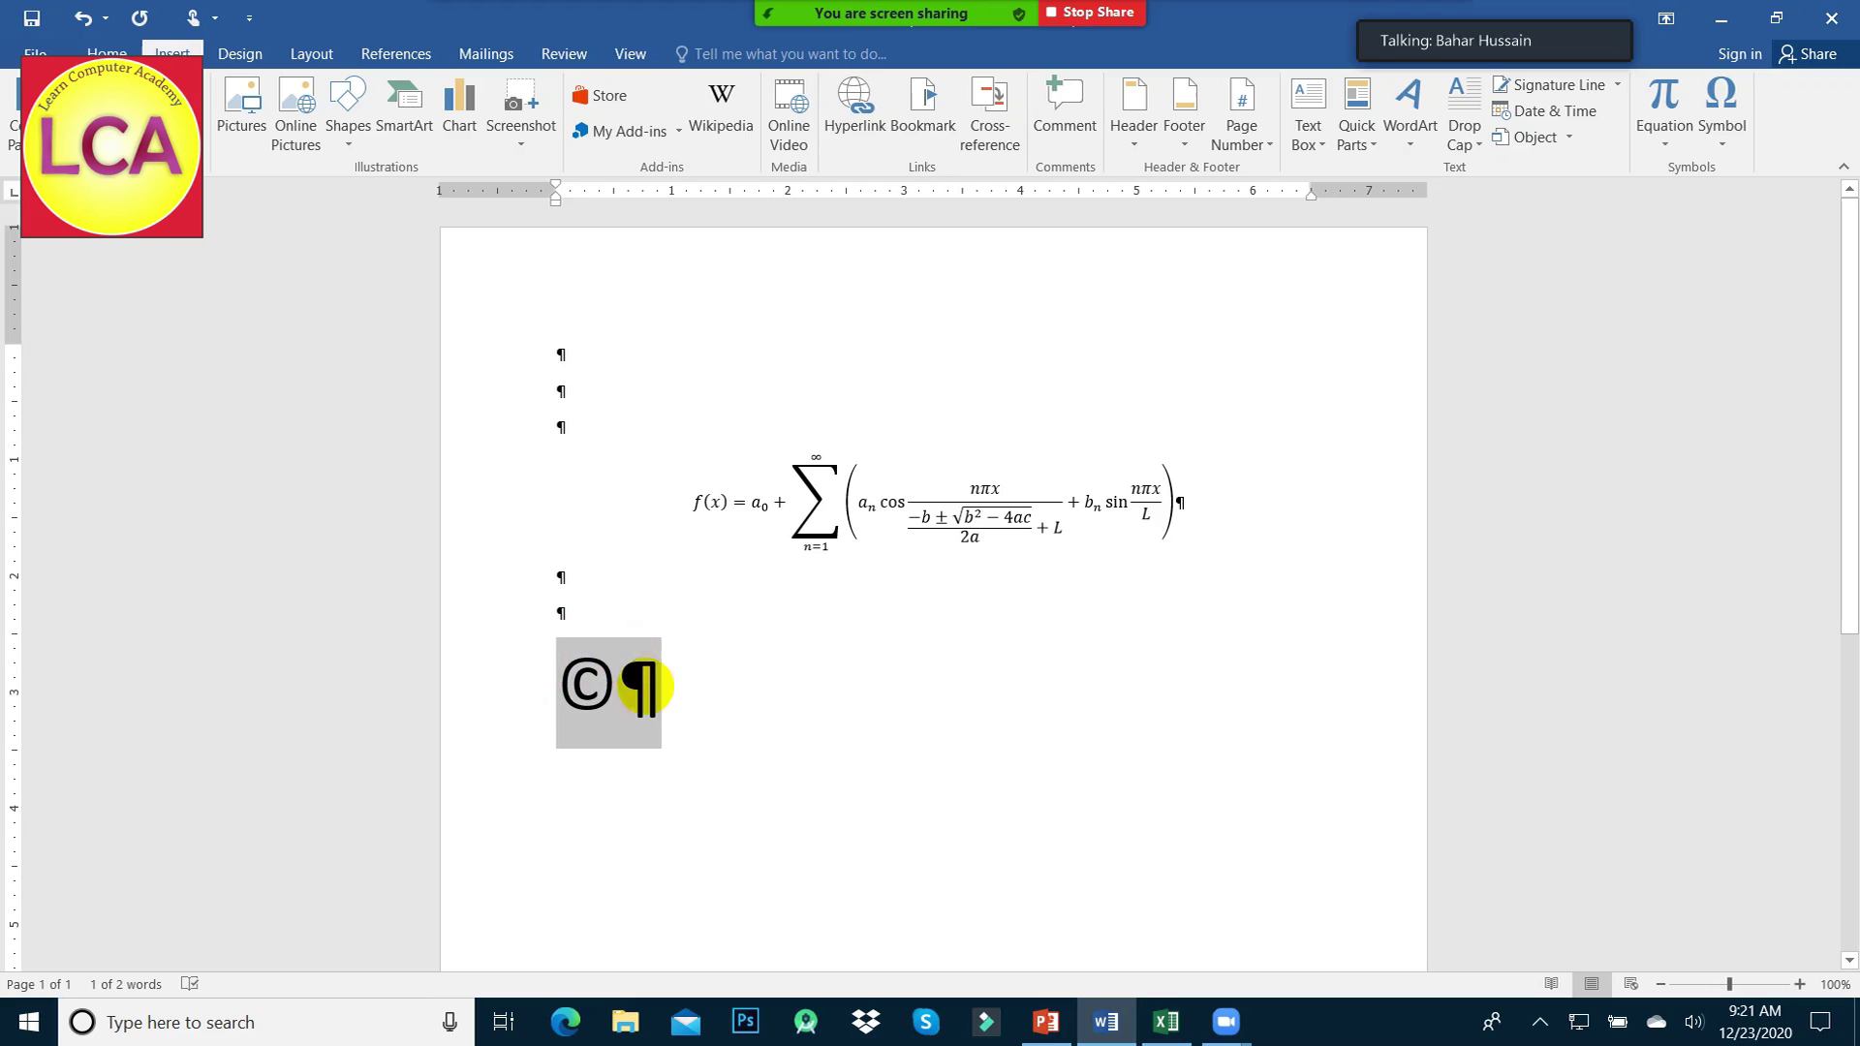
# - Add ¥, ≤, ☑ and × after the ©, then choose More Symbols
pyautogui.click(643, 666)
pyautogui.click(1722, 111)
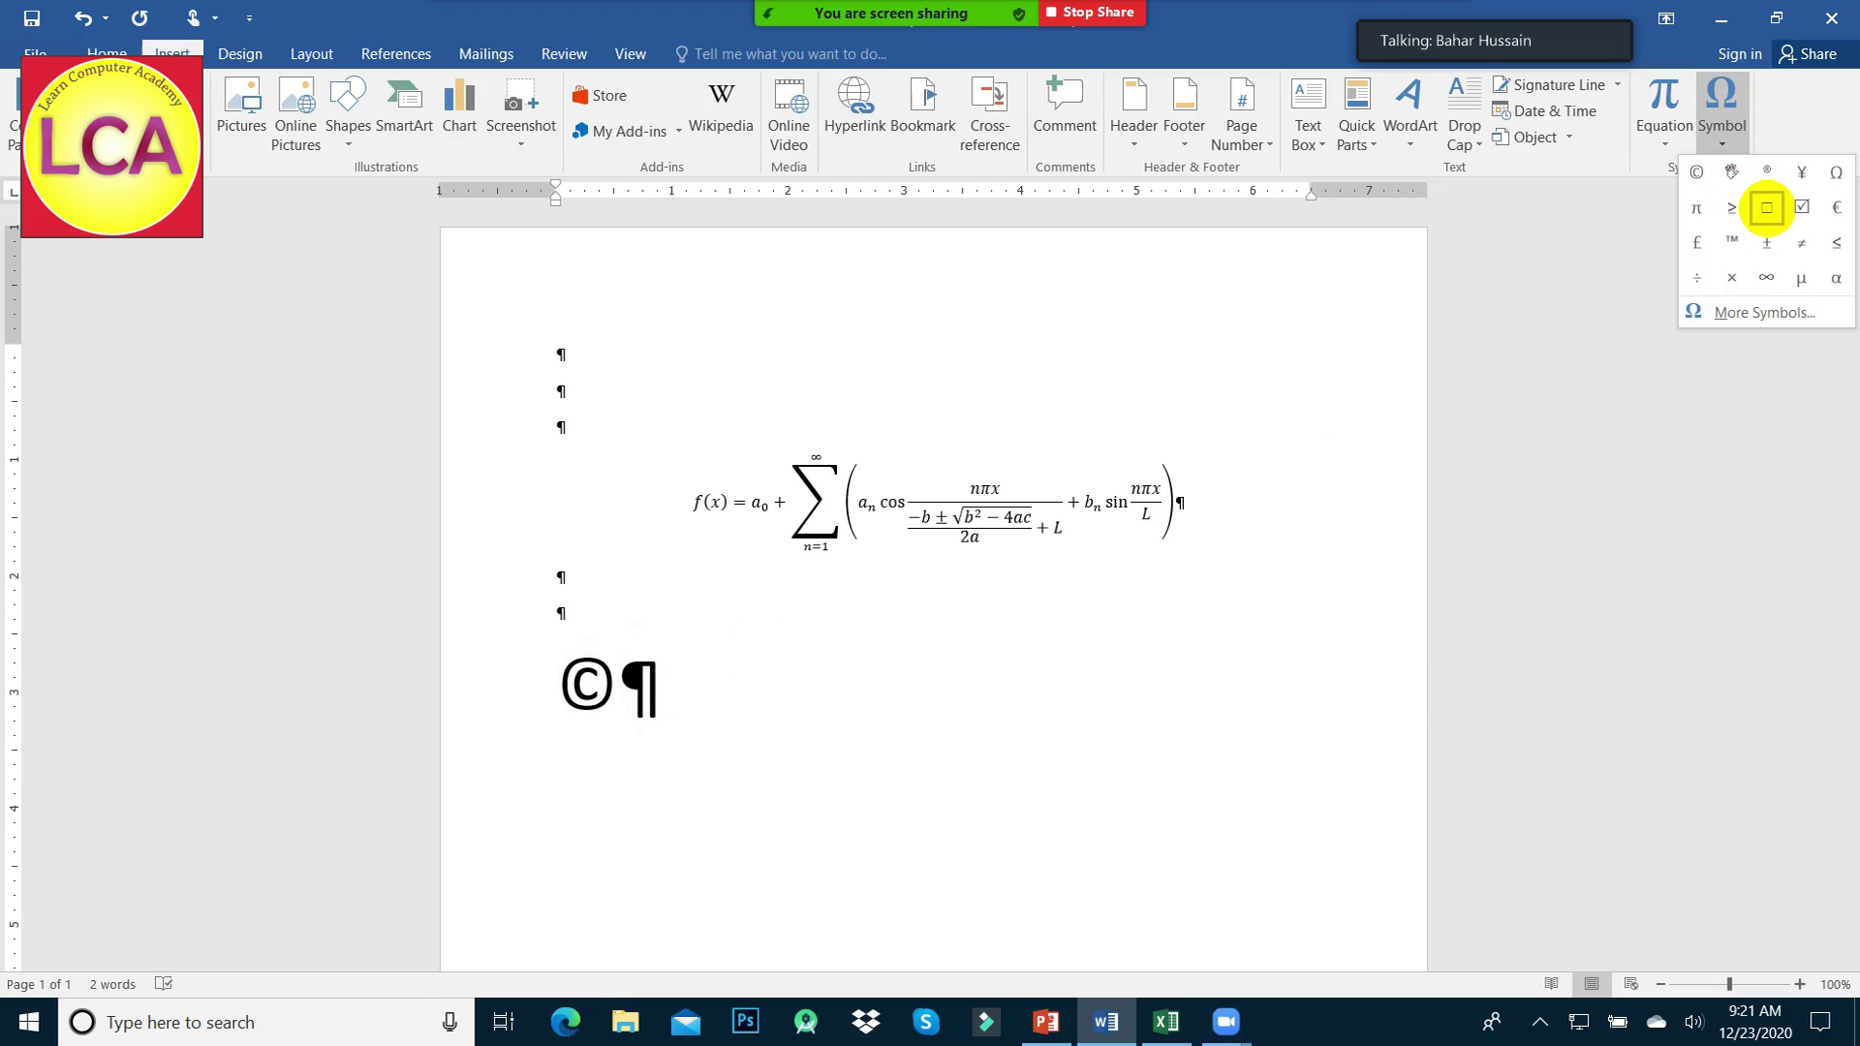
pyautogui.click(1801, 172)
pyautogui.click(1739, 150)
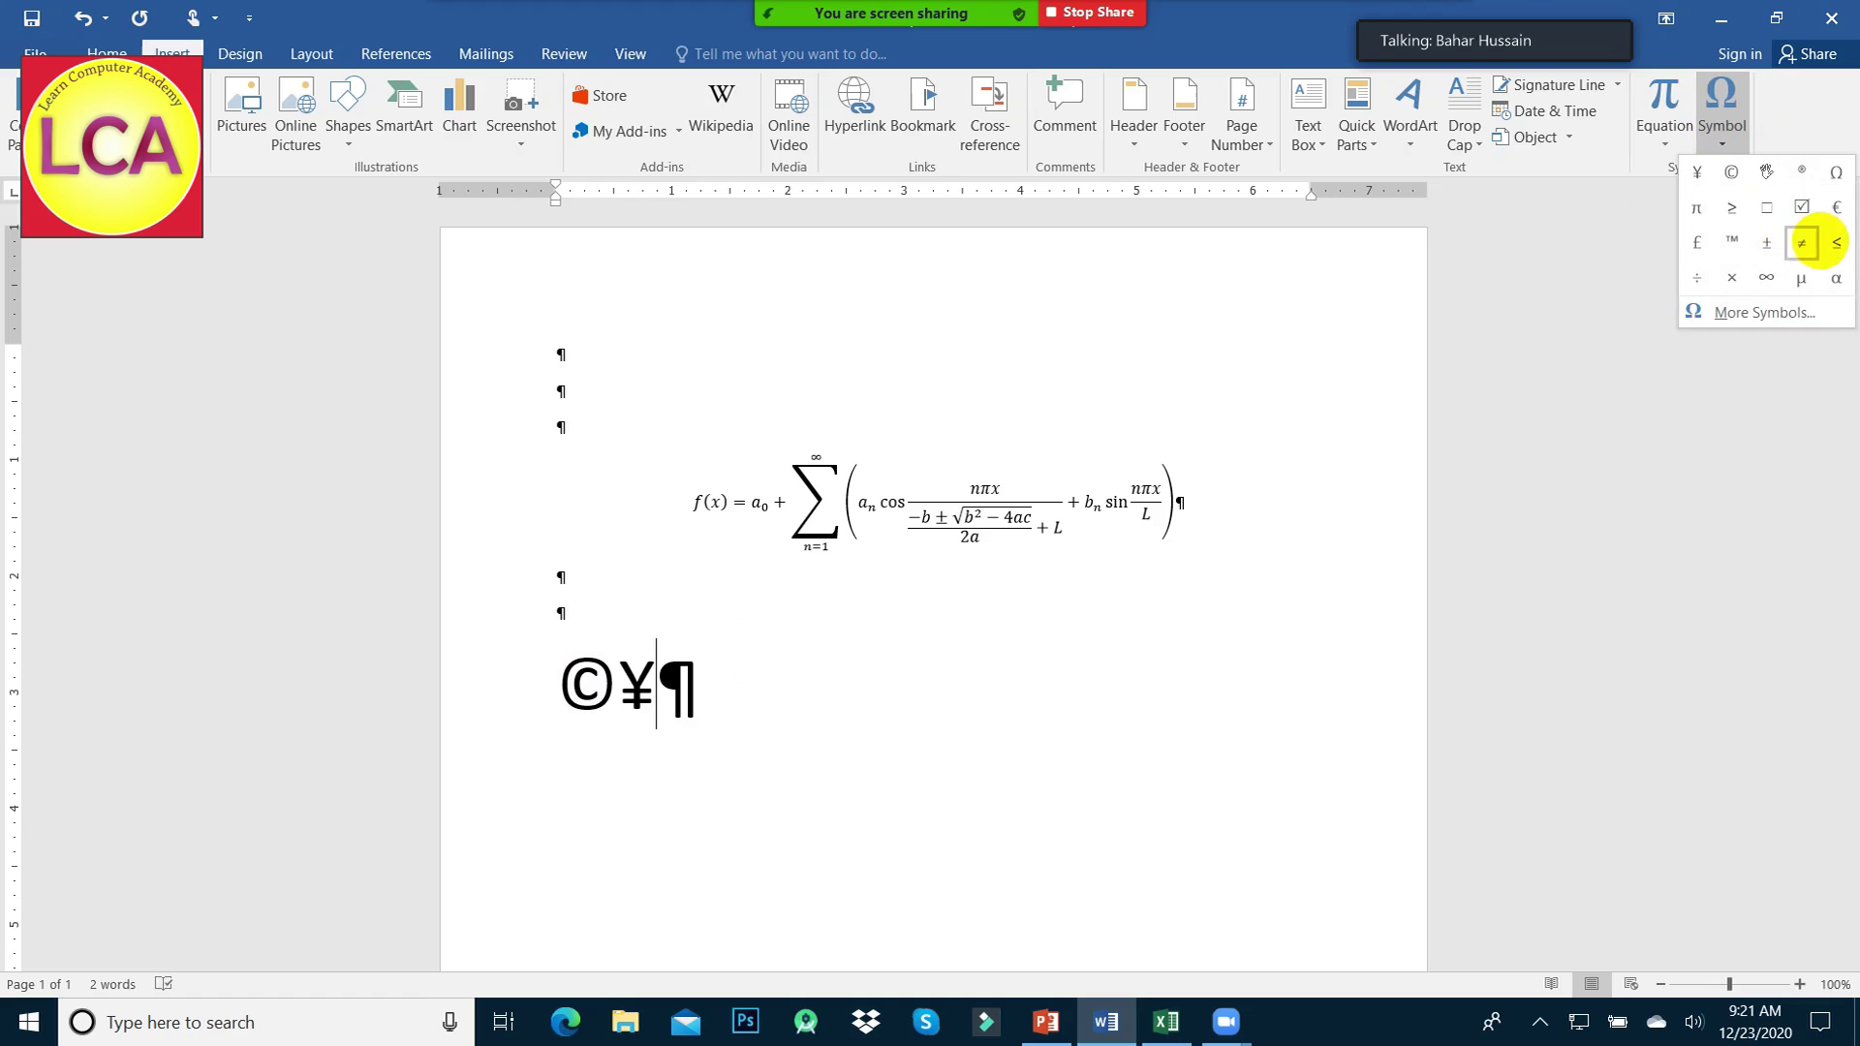
pyautogui.click(1804, 243)
pyautogui.click(1735, 155)
pyautogui.click(1837, 206)
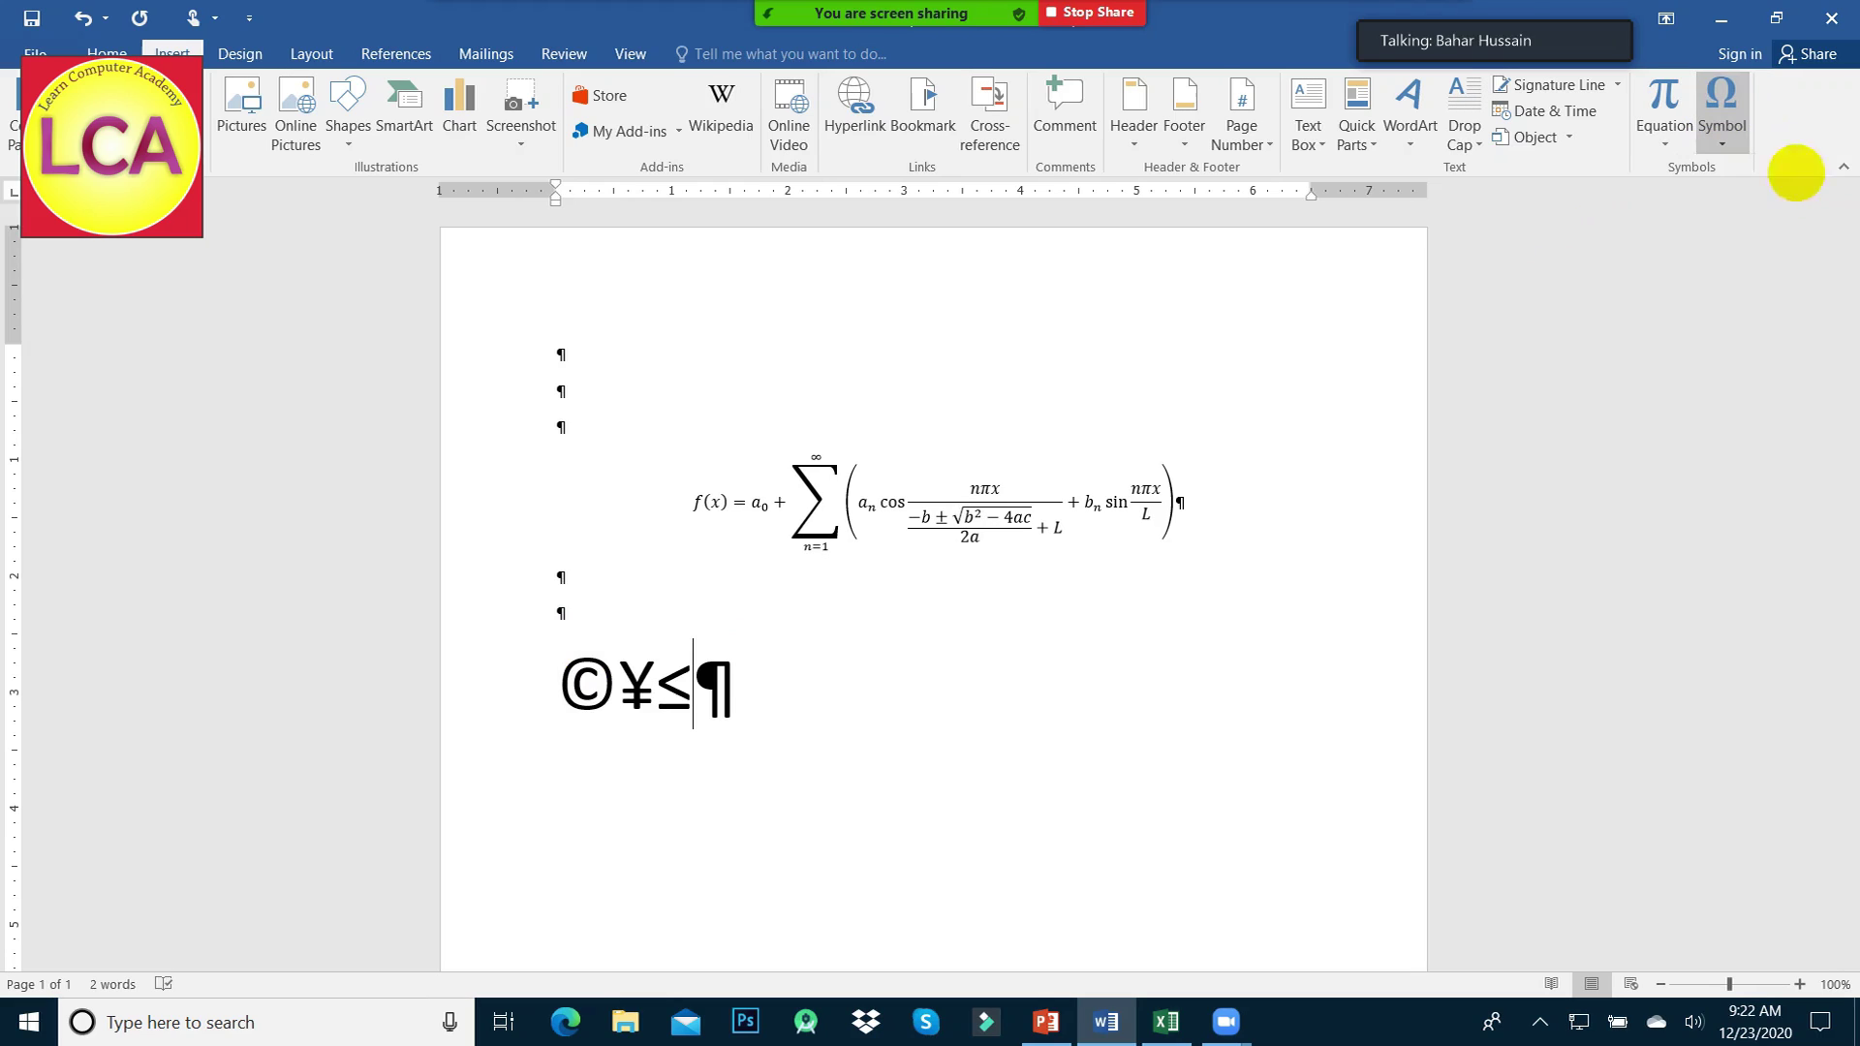
pyautogui.click(1722, 114)
pyautogui.click(1731, 278)
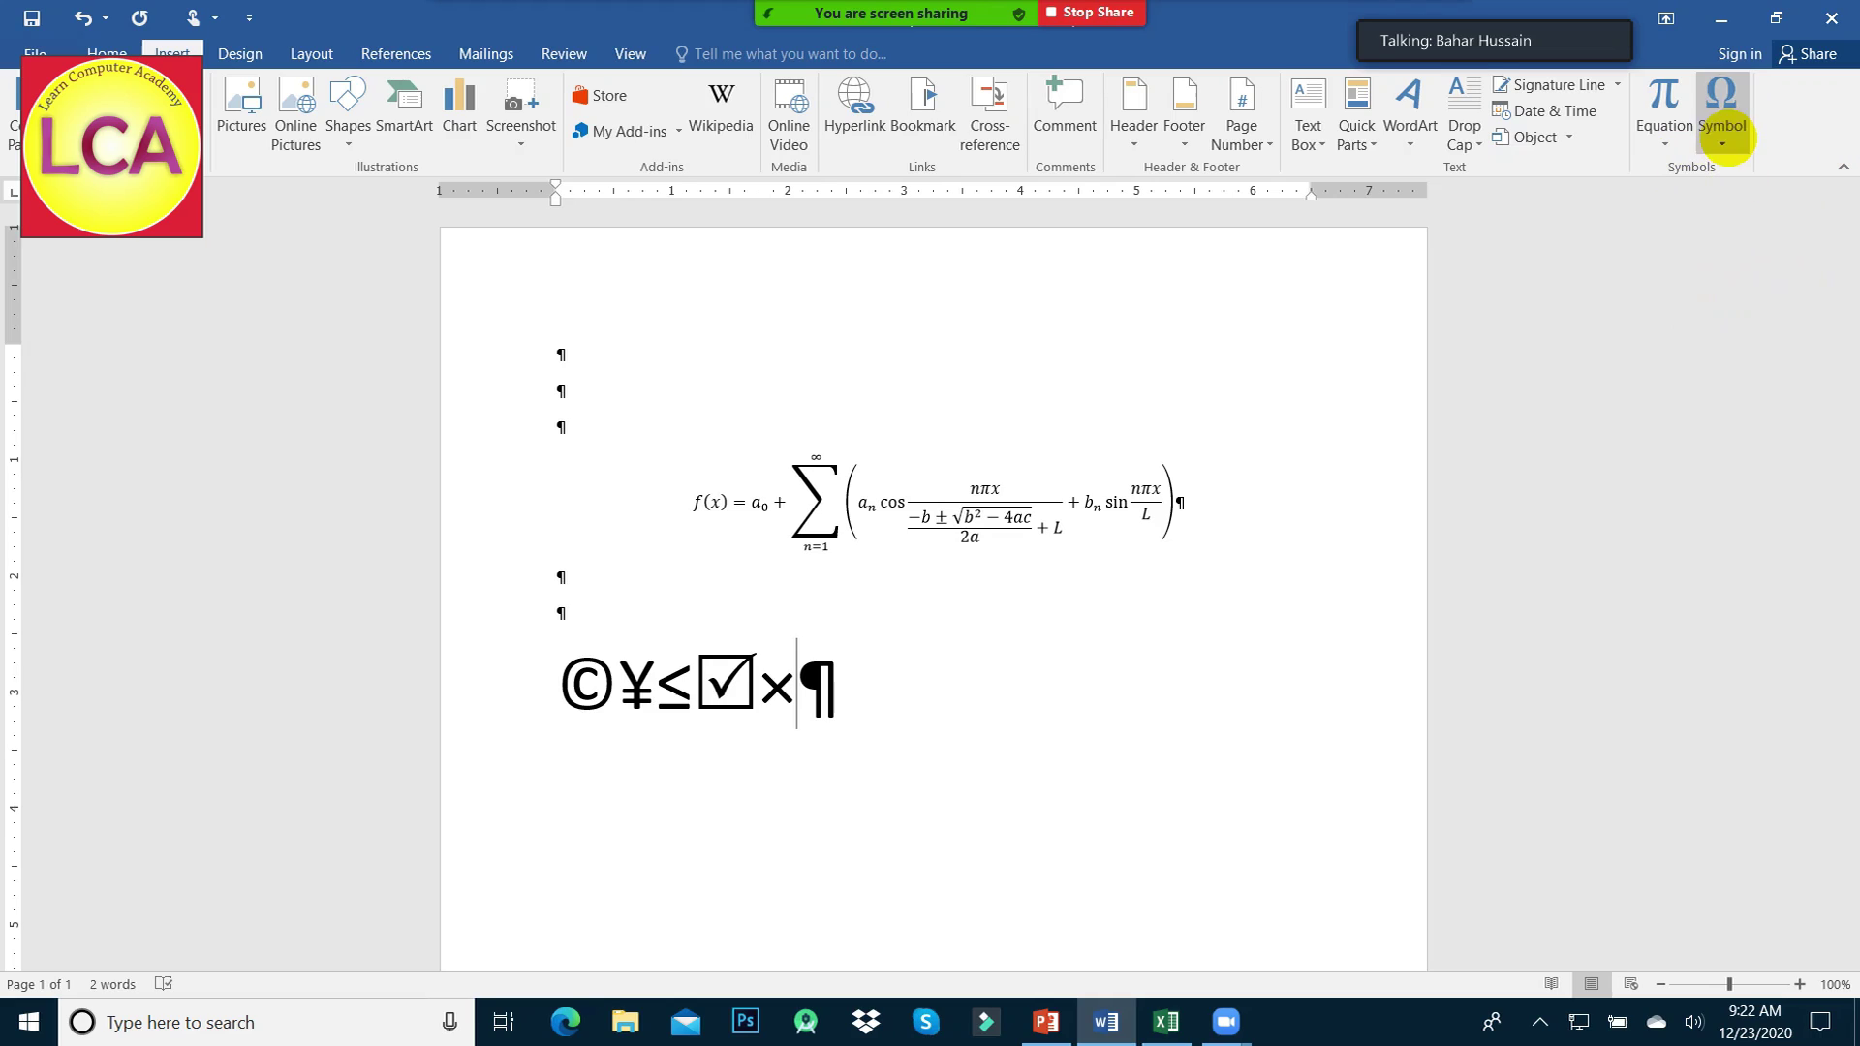
pyautogui.click(1721, 116)
pyautogui.click(1754, 312)
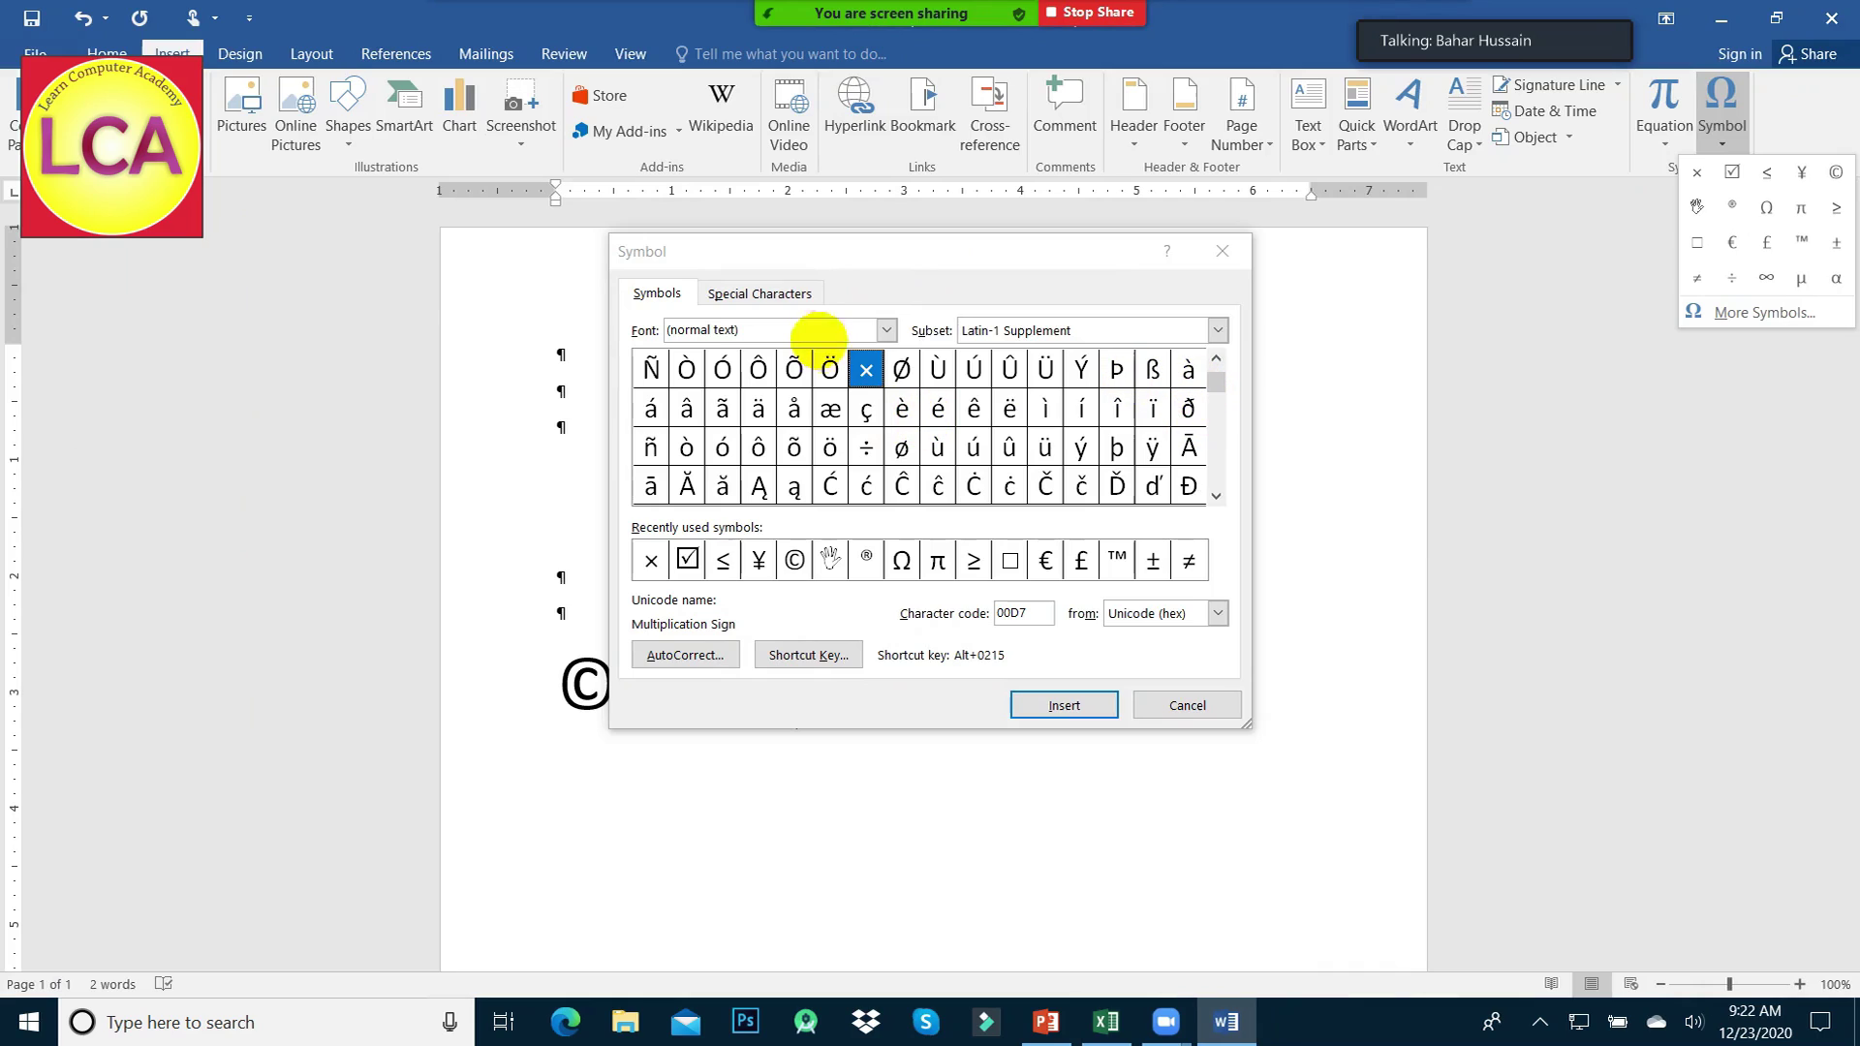
# - Browse Special Characters and the Adobe Arabic and Yu Gothic UI Light symbol fonts
pyautogui.click(887, 330)
pyautogui.moveTo(1216, 382); pyautogui.dragTo(1216, 470)
pyautogui.click(886, 330)
pyautogui.moveTo(884, 368)
pyautogui.mouseDown()
pyautogui.moveTo(884, 463)
pyautogui.moveTo(884, 415)
pyautogui.mouseUp()
pyautogui.click(875, 306)
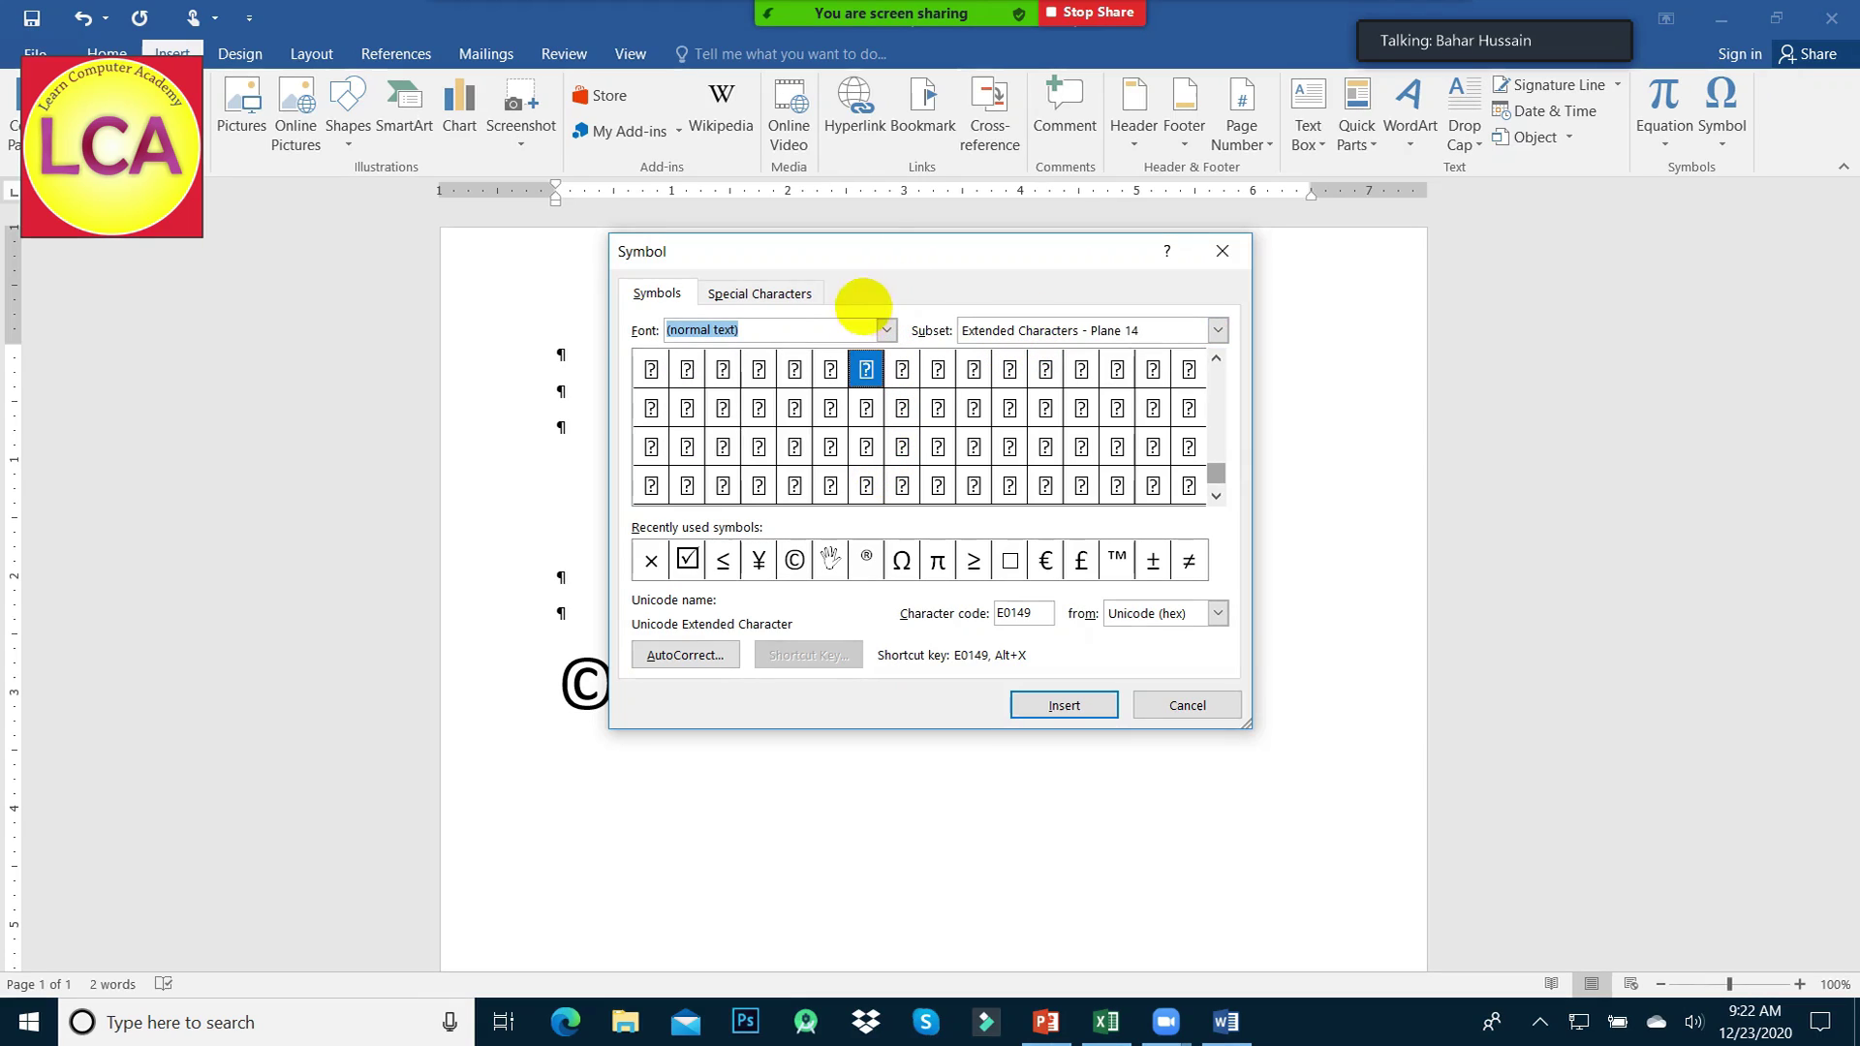
pyautogui.click(751, 293)
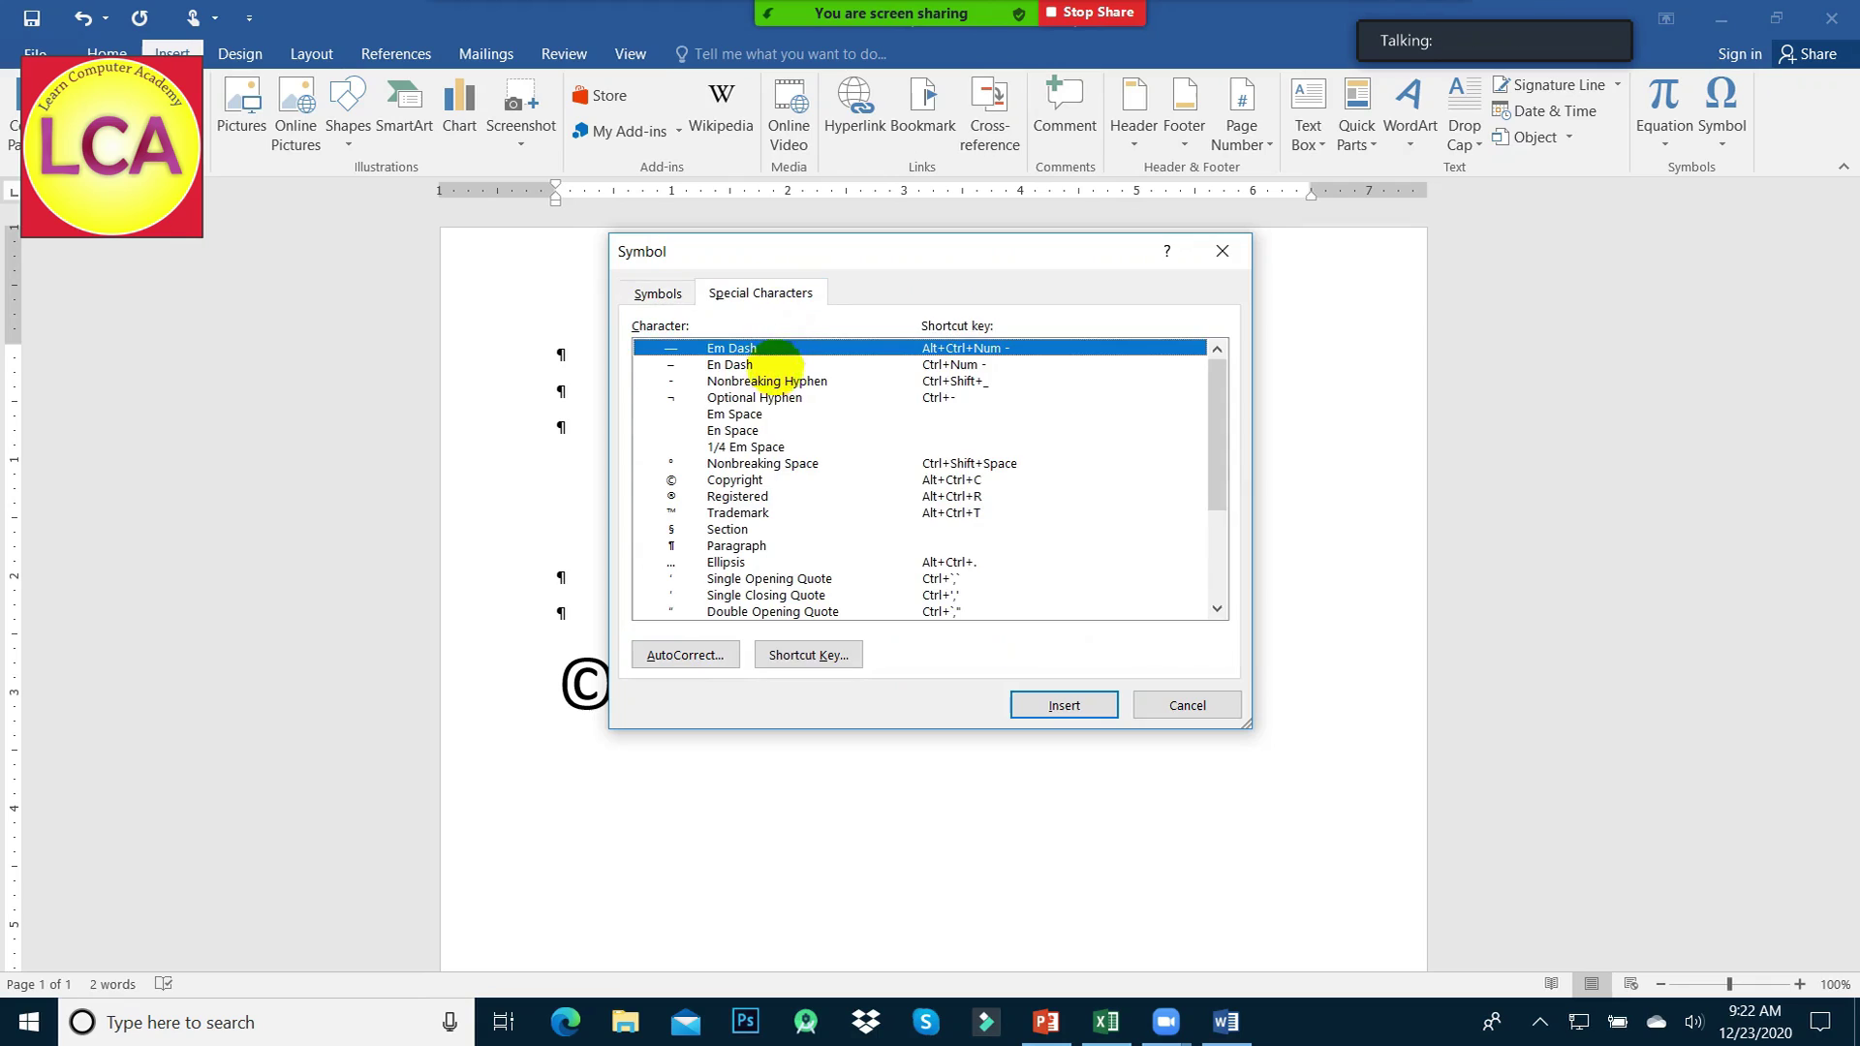
pyautogui.click(657, 292)
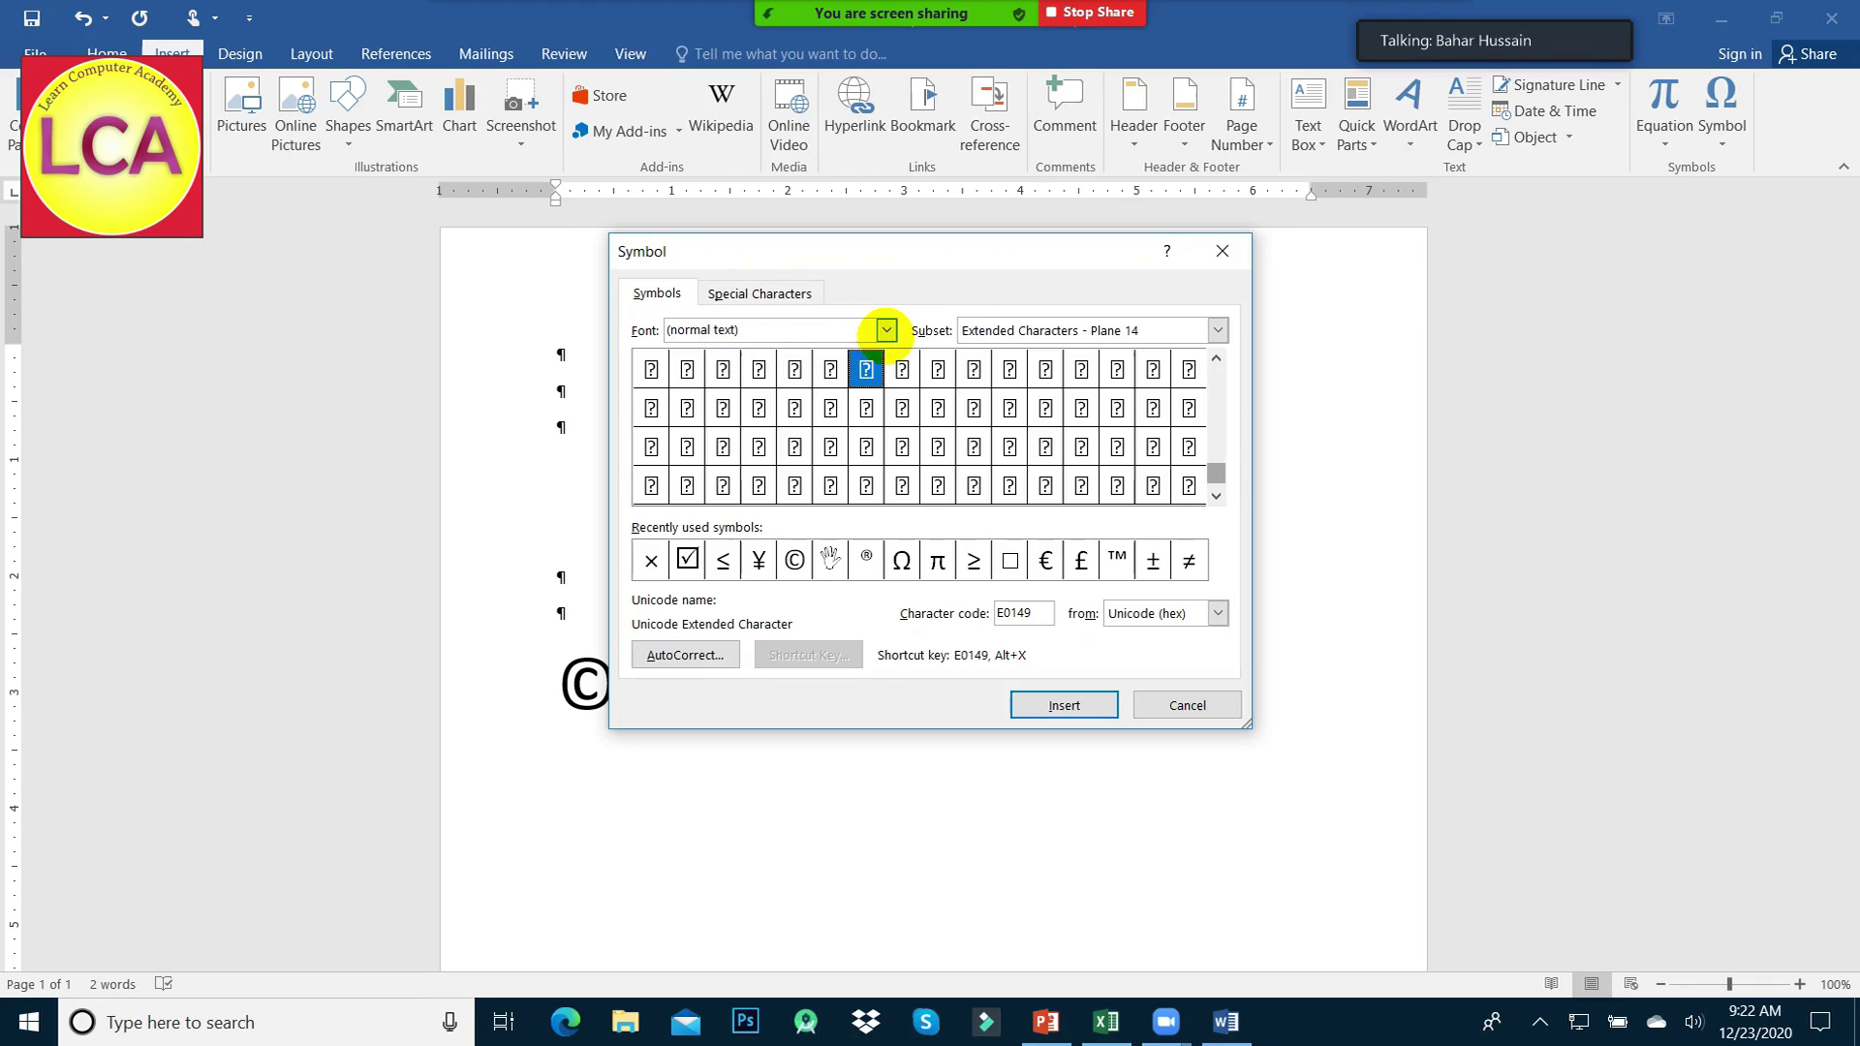
pyautogui.click(886, 330)
pyautogui.click(853, 385)
pyautogui.click(887, 331)
pyautogui.moveTo(885, 384); pyautogui.dragTo(884, 436)
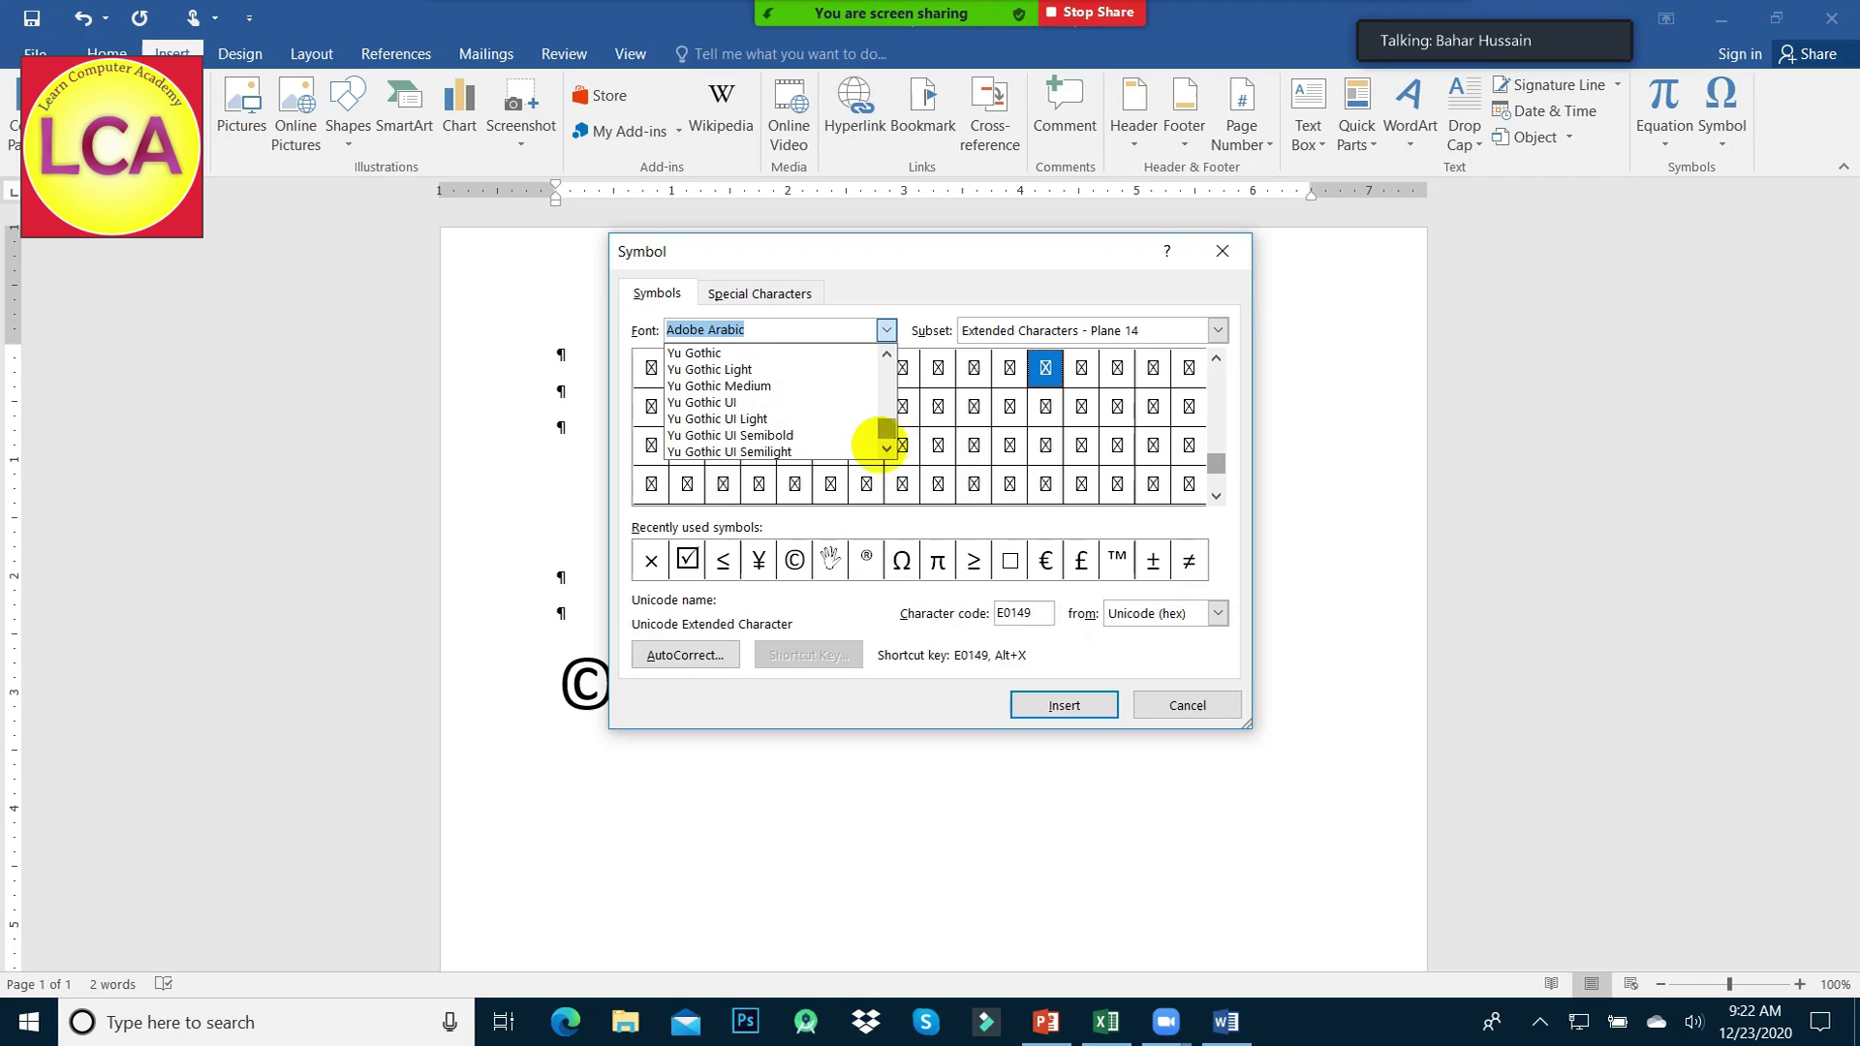
pyautogui.click(824, 419)
# - Browse the Halfwidth and Fullwidth Forms, CJK Extension B and Plane 14 subsets, then cancel
pyautogui.click(1049, 327)
pyautogui.click(1070, 369)
pyautogui.click(1069, 332)
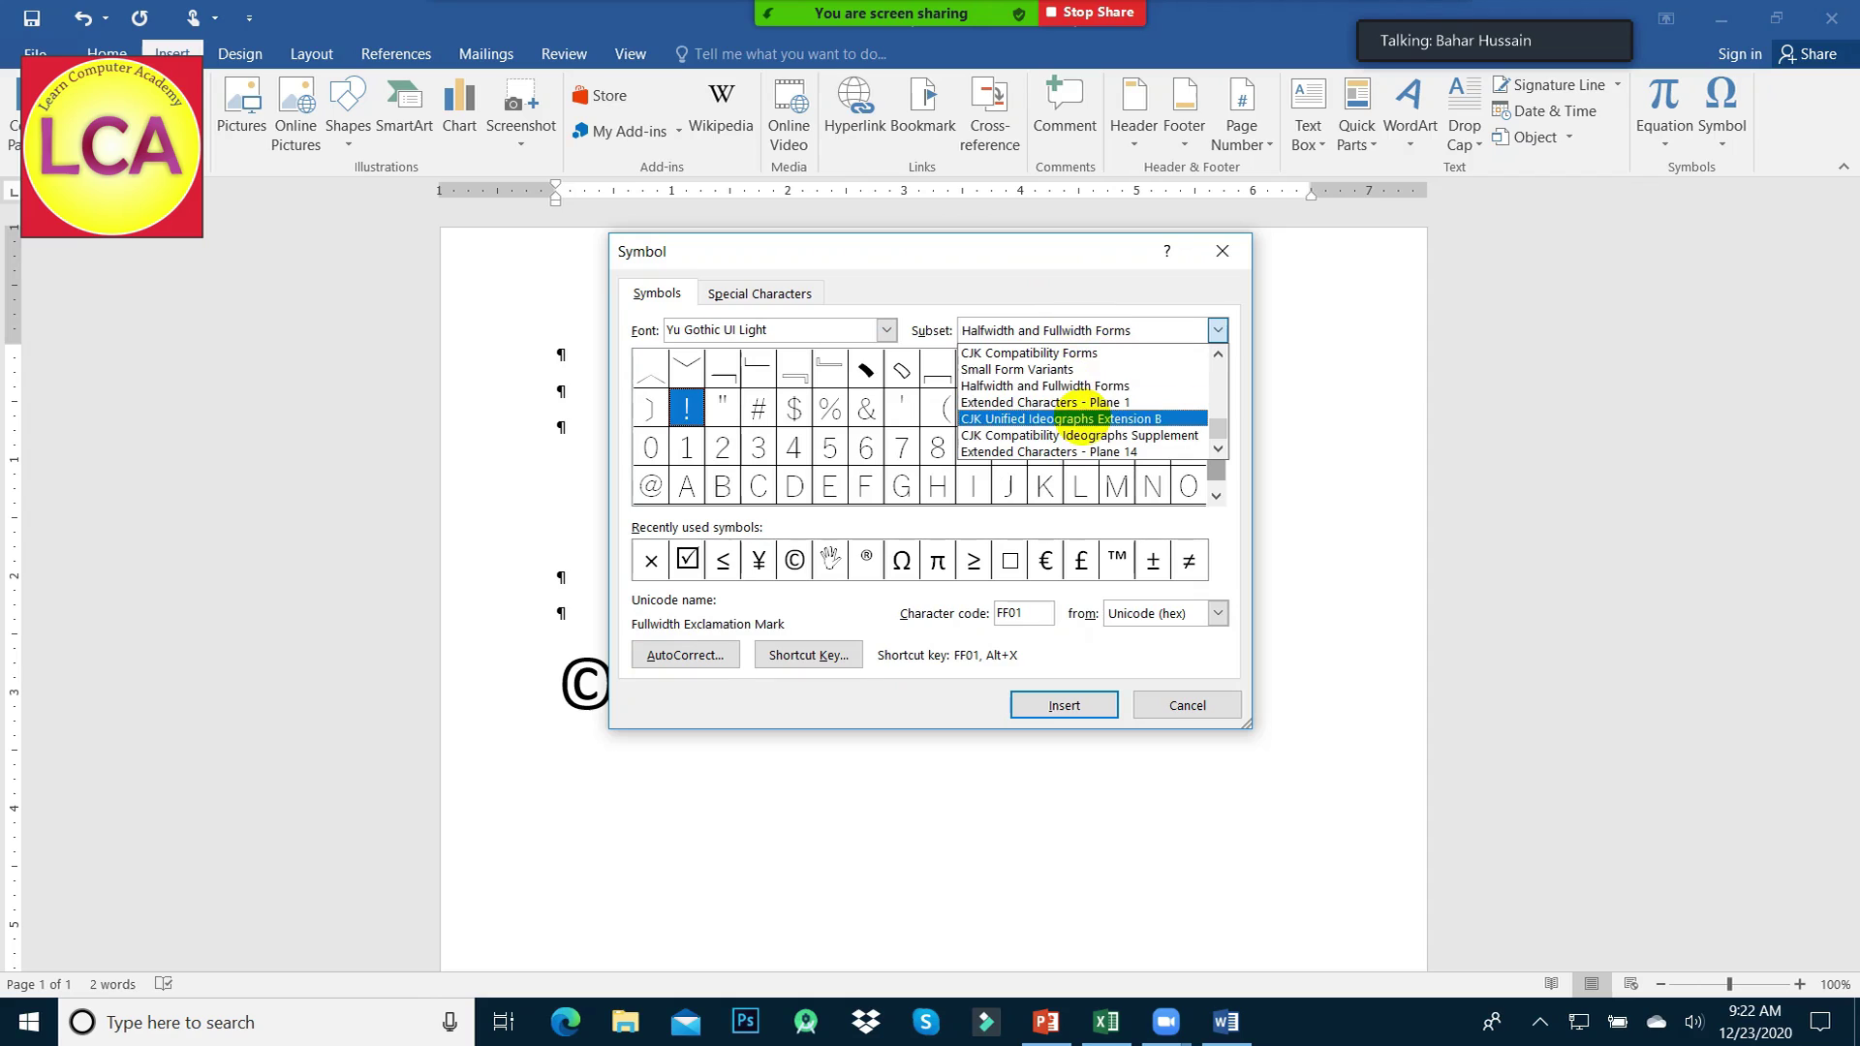
pyautogui.click(1075, 418)
pyautogui.click(1072, 330)
pyautogui.click(1072, 452)
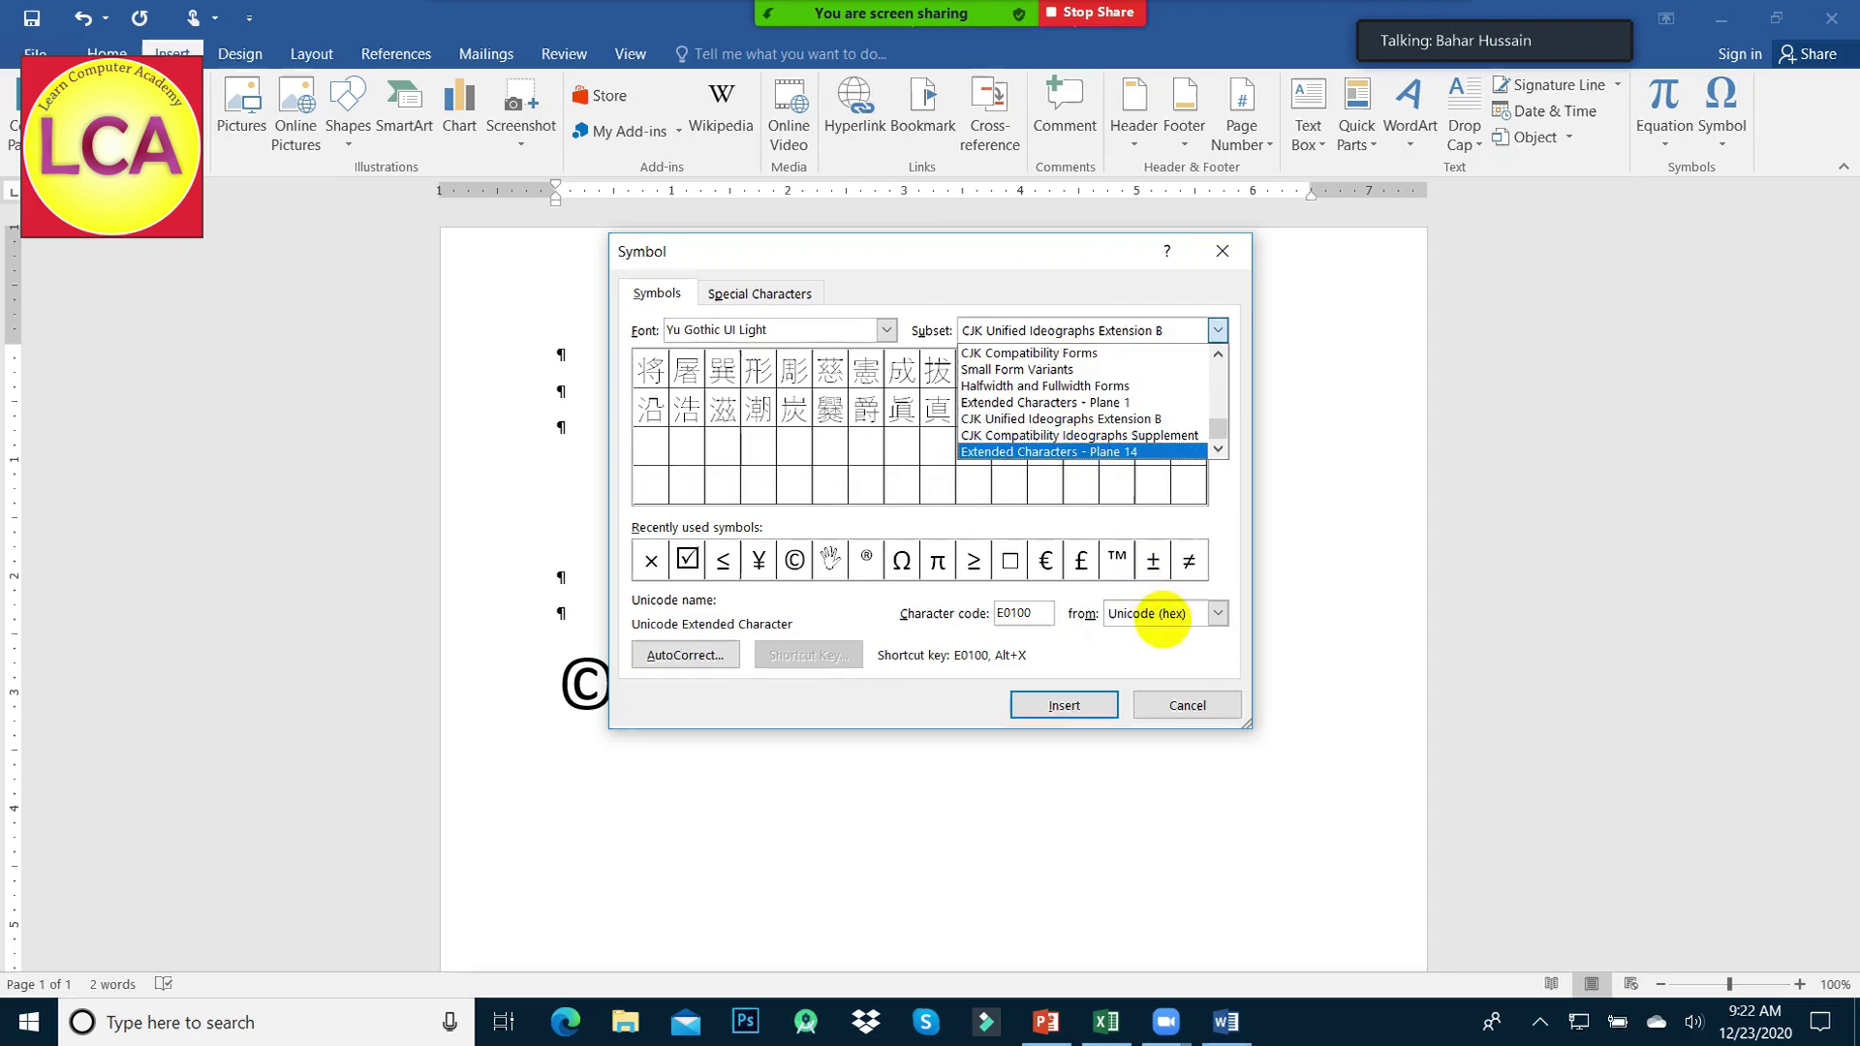
pyautogui.click(1188, 706)
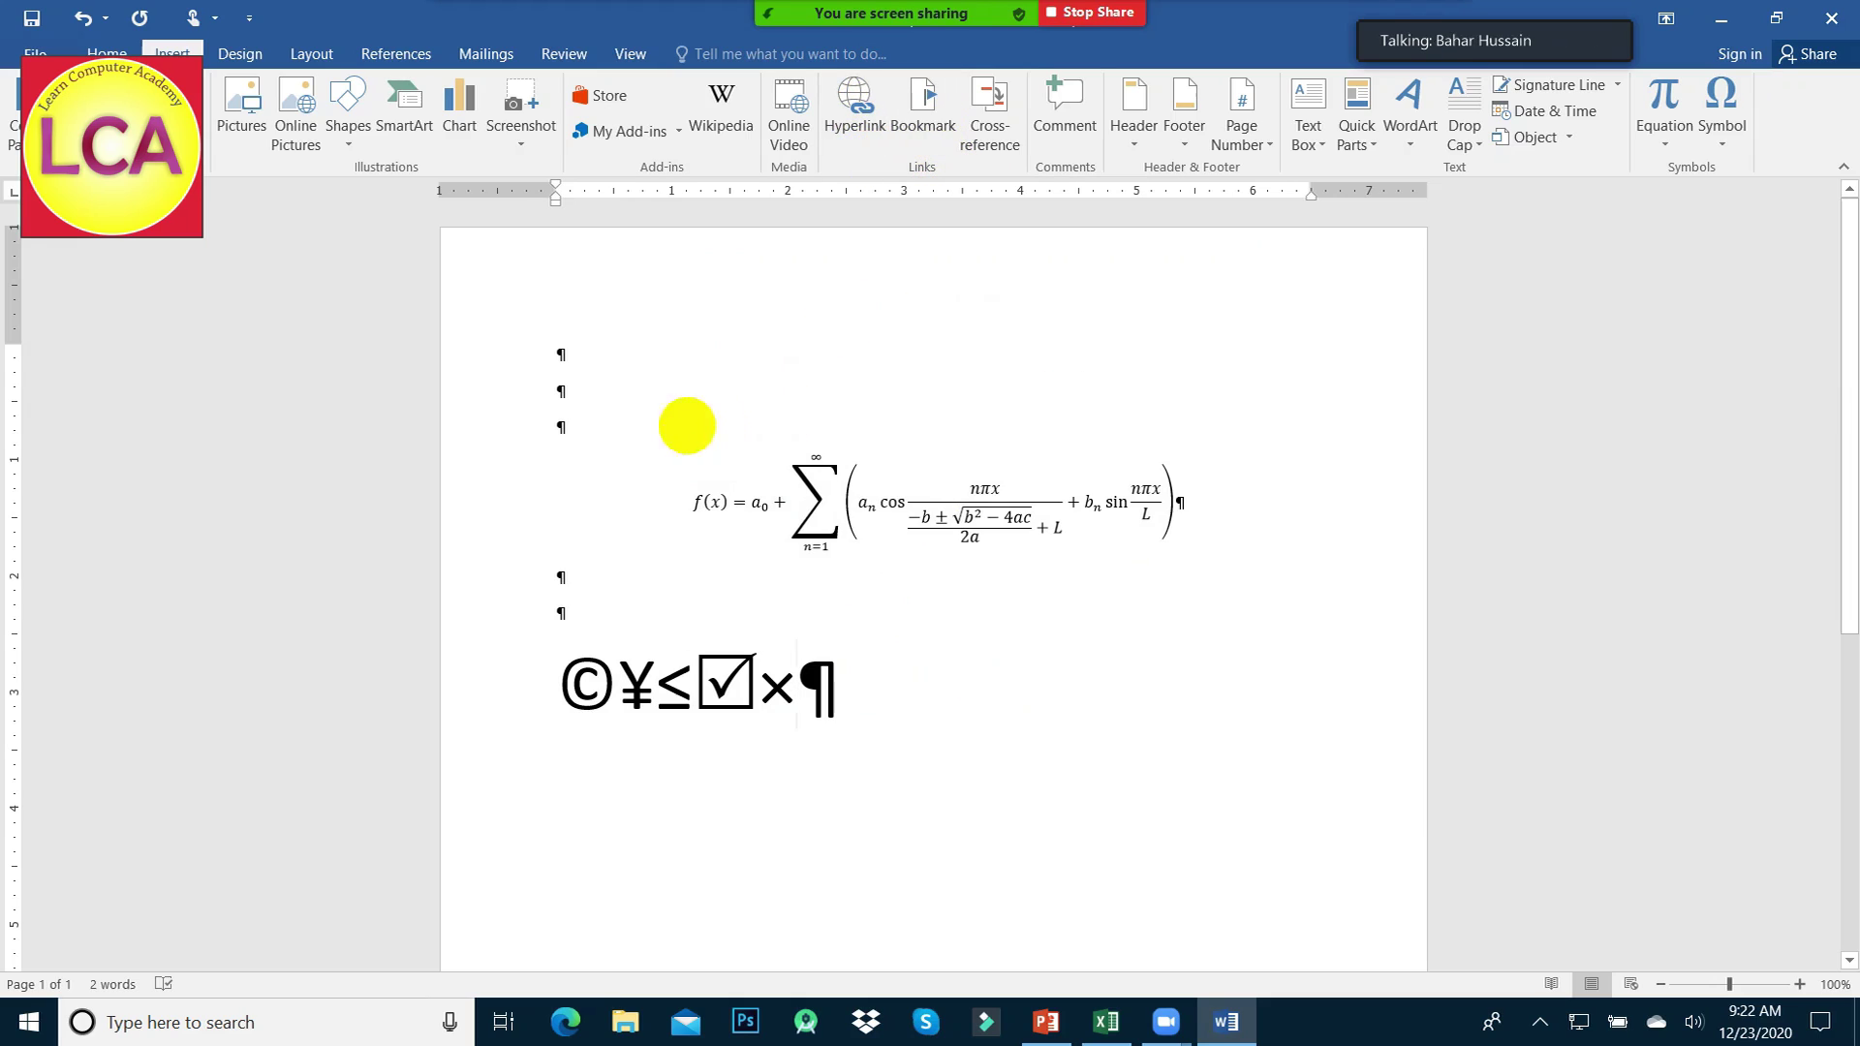
# - Delete the equation and symbol line and generate paragraphs of random filler text
pyautogui.moveTo(554, 384); pyautogui.dragTo(880, 719)
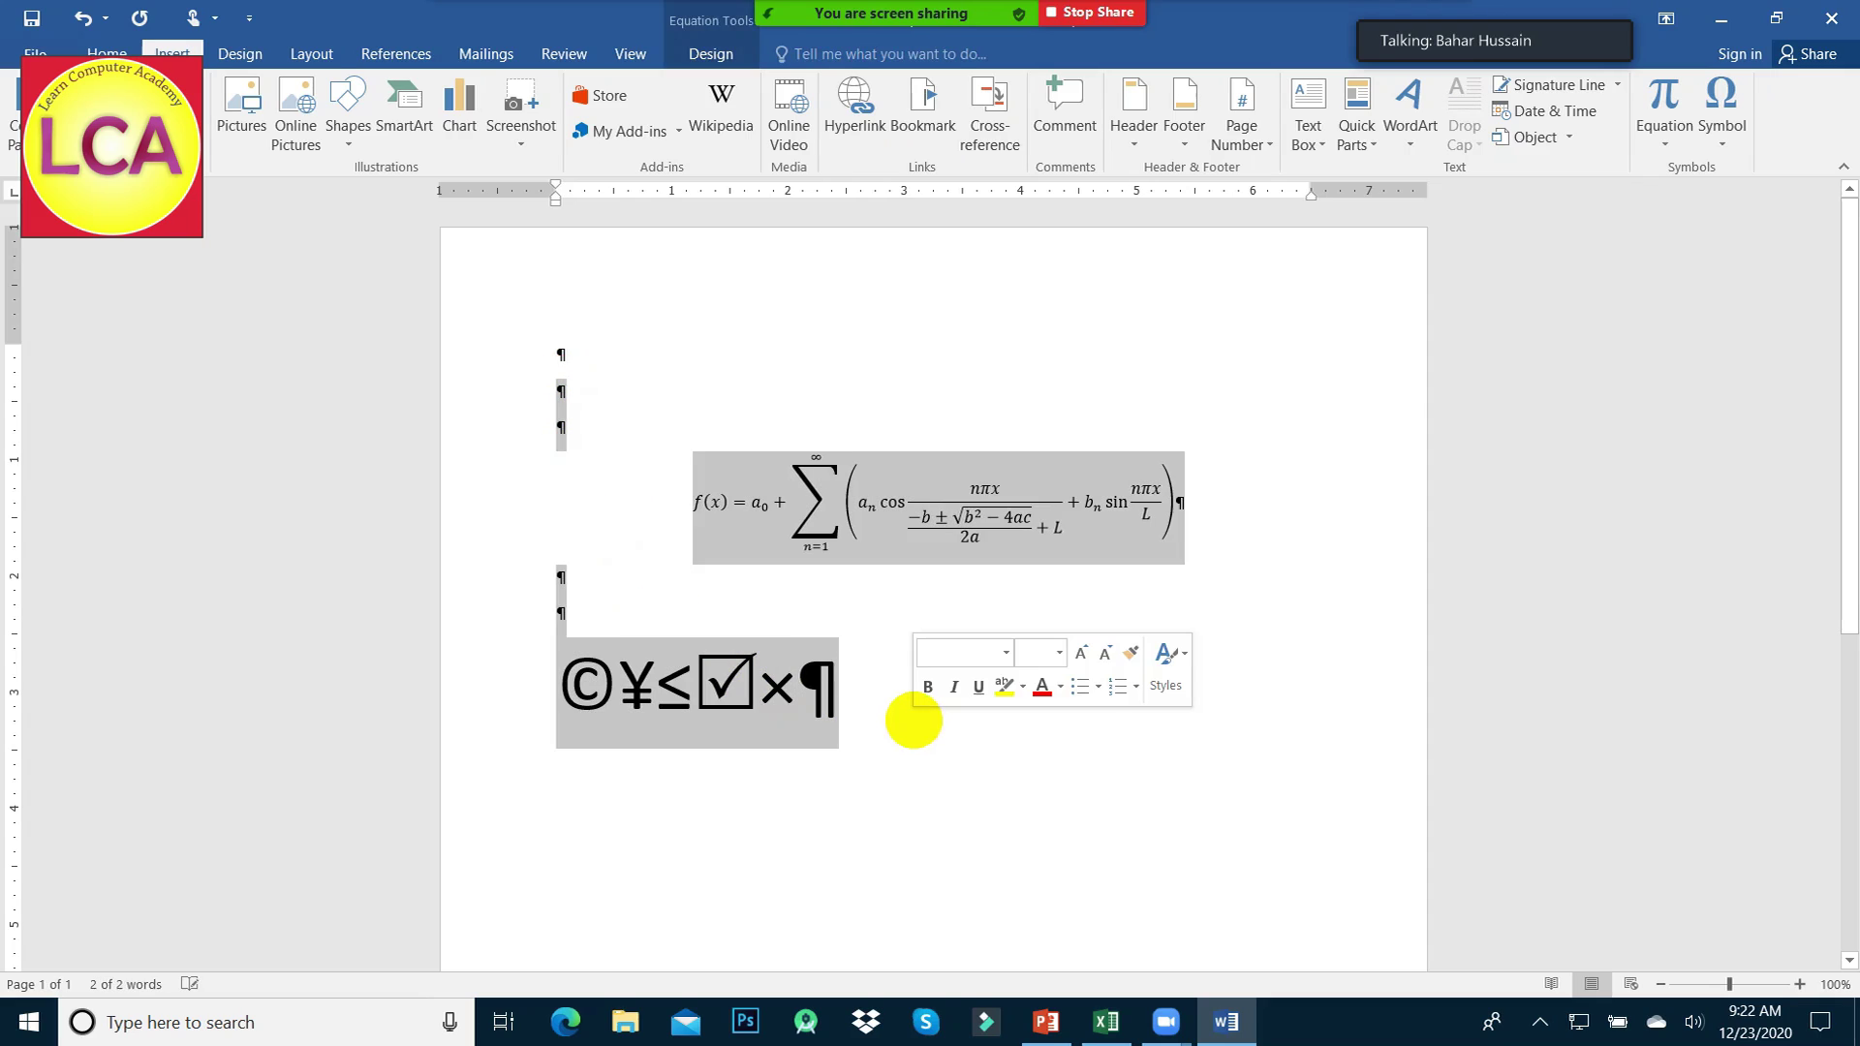
pyautogui.press('Delete')
pyautogui.press('Return')
pyautogui.press('Return')
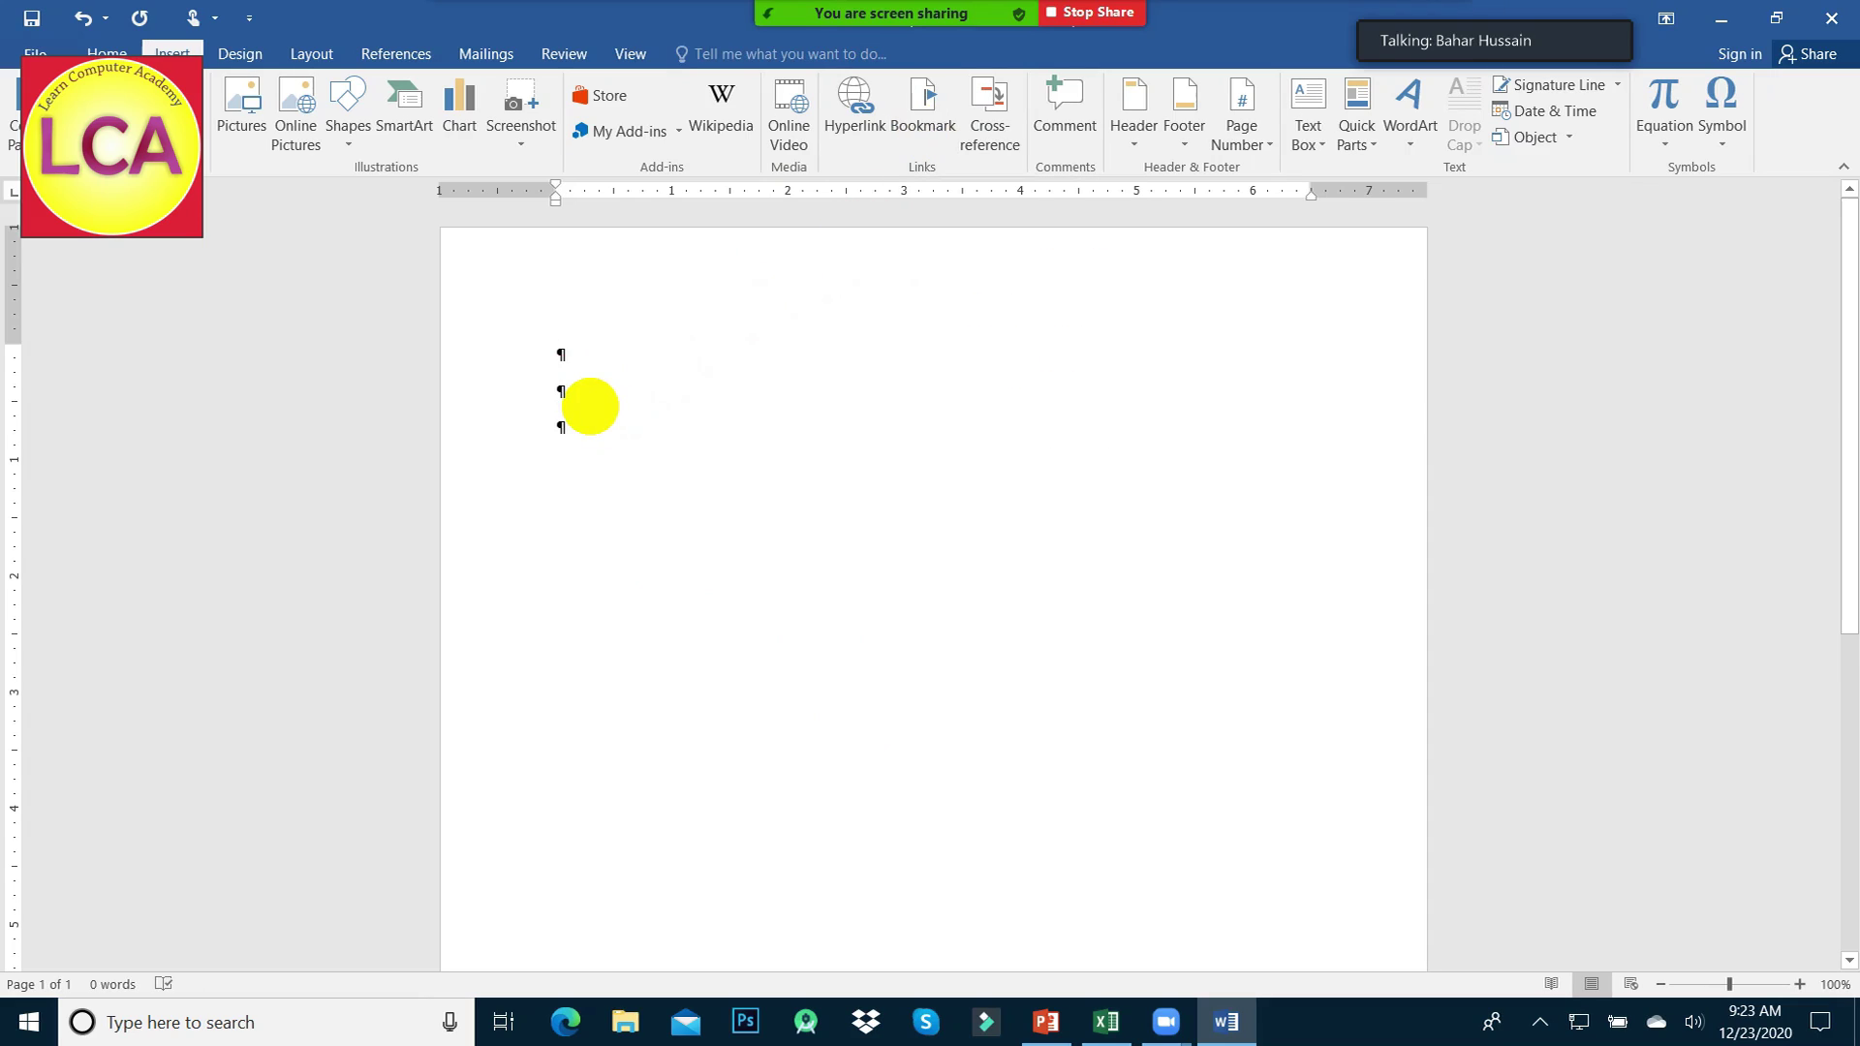
pyautogui.write('=rand(')
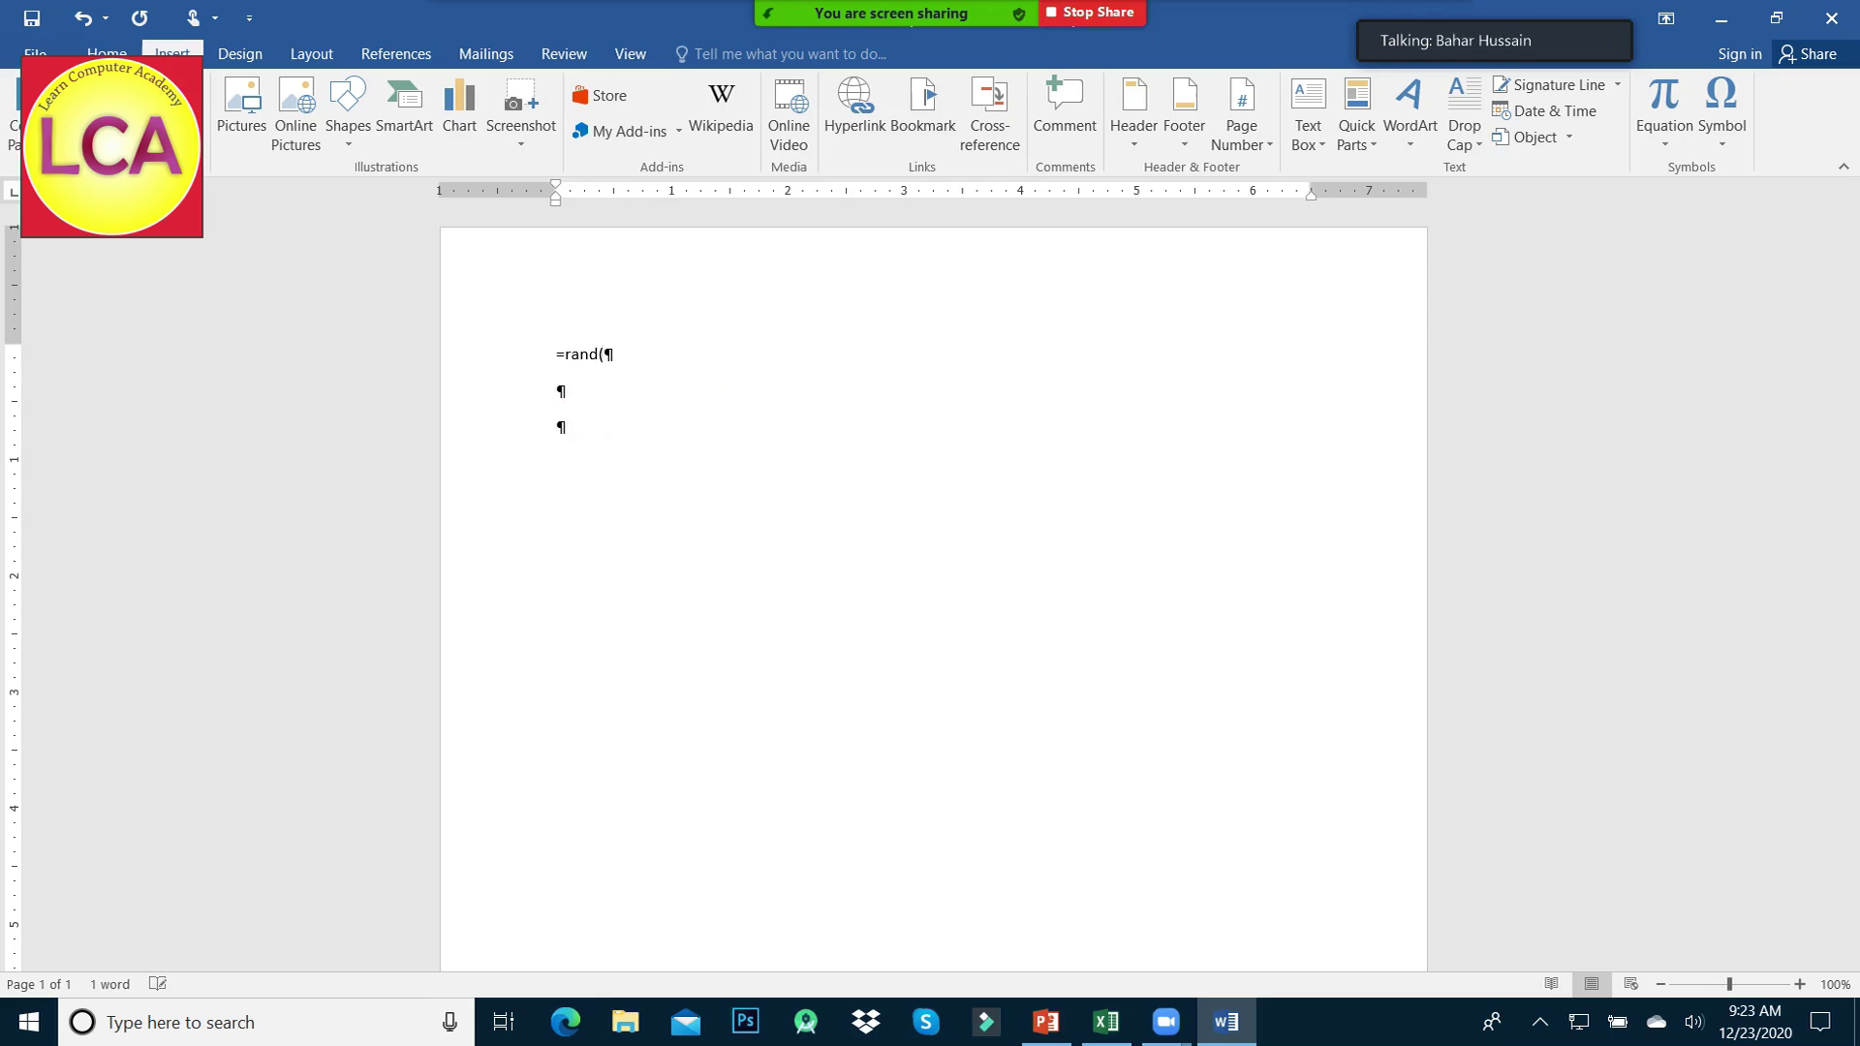
pyautogui.write(')')
pyautogui.press('Return')
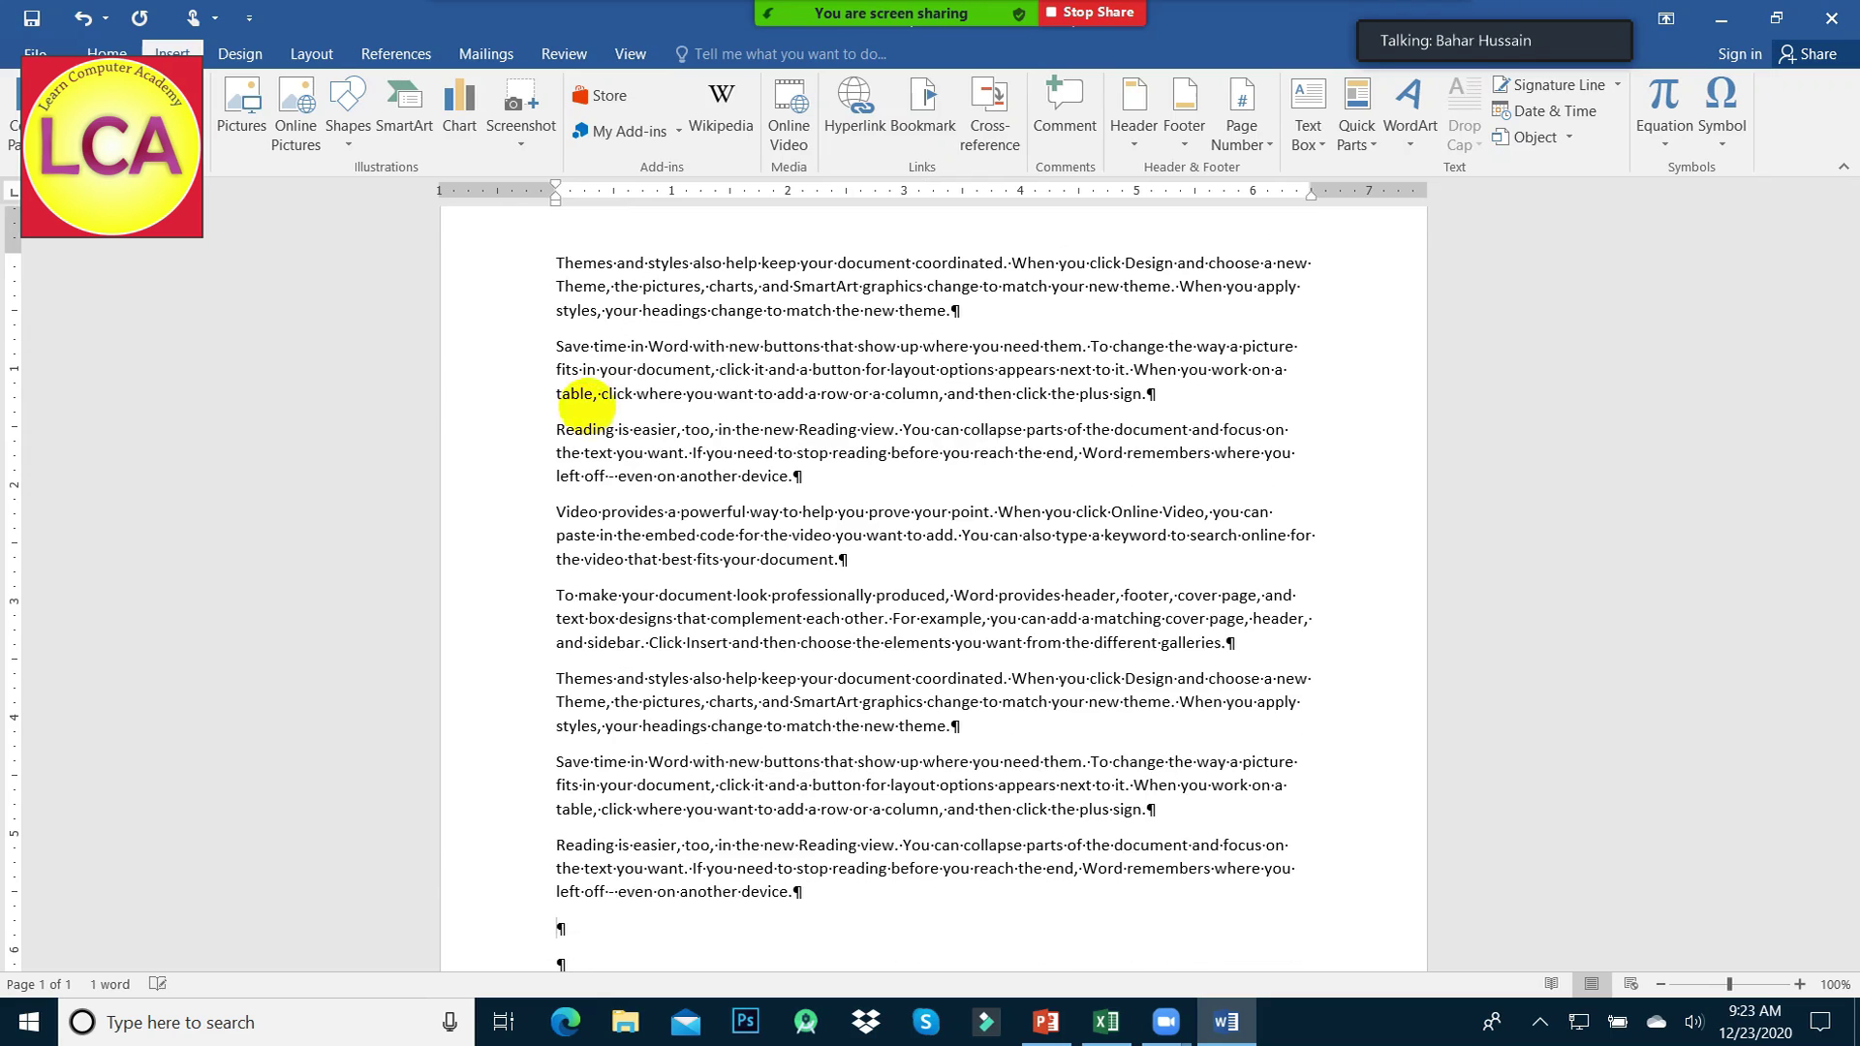
# - Paste a second copy of the filler text at the end of the document
pyautogui.scroll(5, 770, 436)
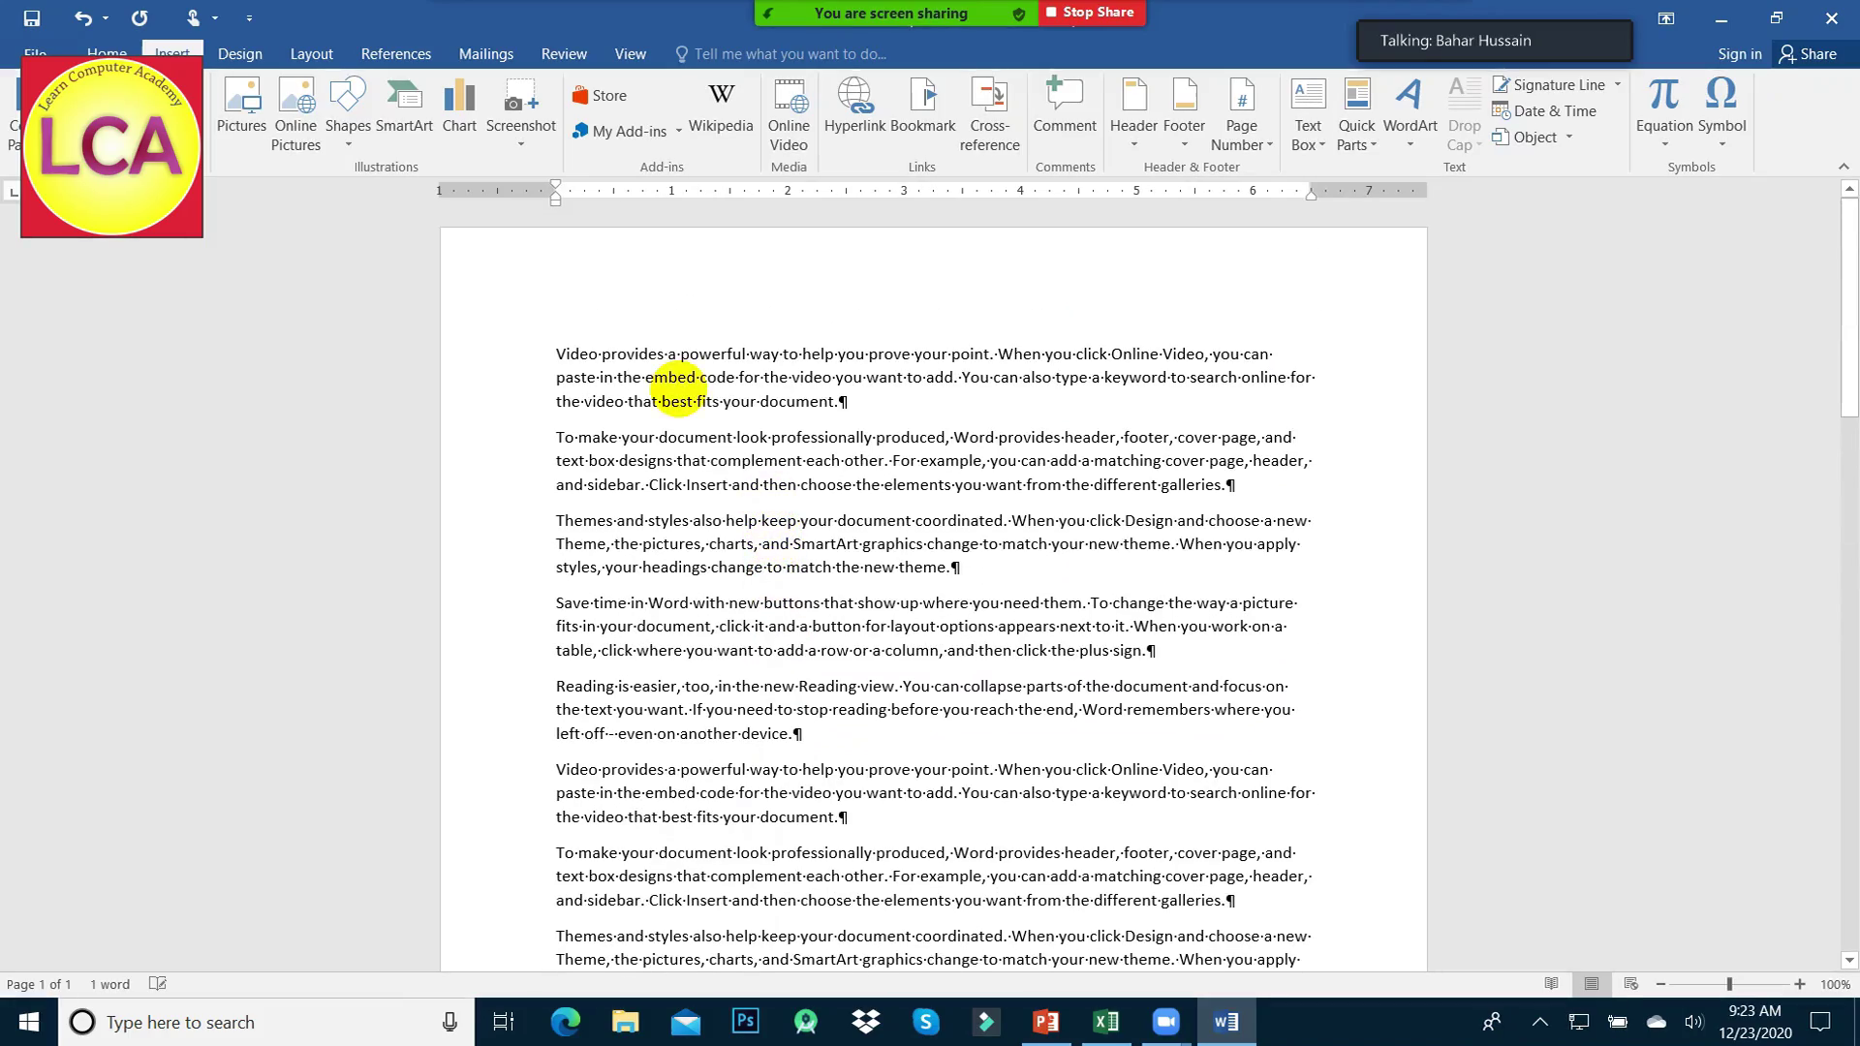
pyautogui.hotkey('ctrl', 'a')
pyautogui.scroll(-5, 669, 363)
pyautogui.keyDown('ctrl'); pyautogui.scroll(-6, 885, 615); pyautogui.keyUp('ctrl')
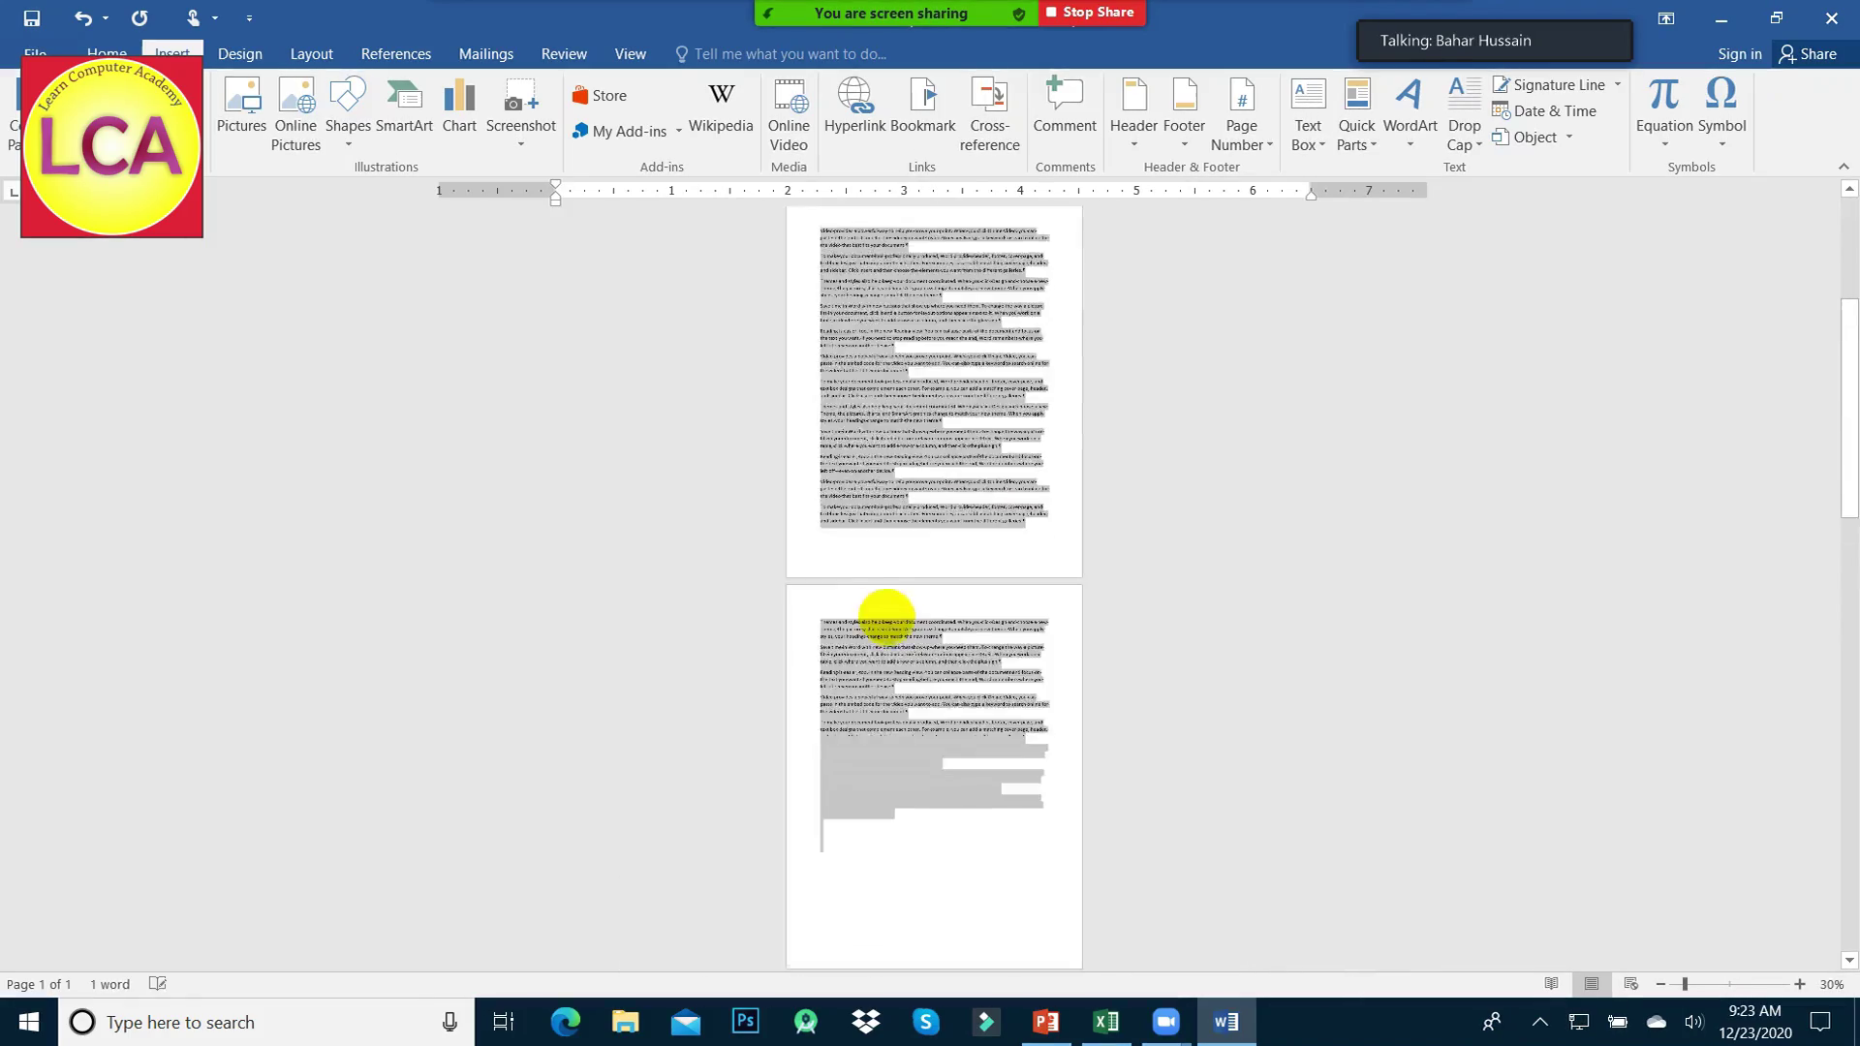
pyautogui.keyDown('ctrl'); pyautogui.scroll(-1, 869, 811); pyautogui.keyUp('ctrl')
pyautogui.click(999, 654)
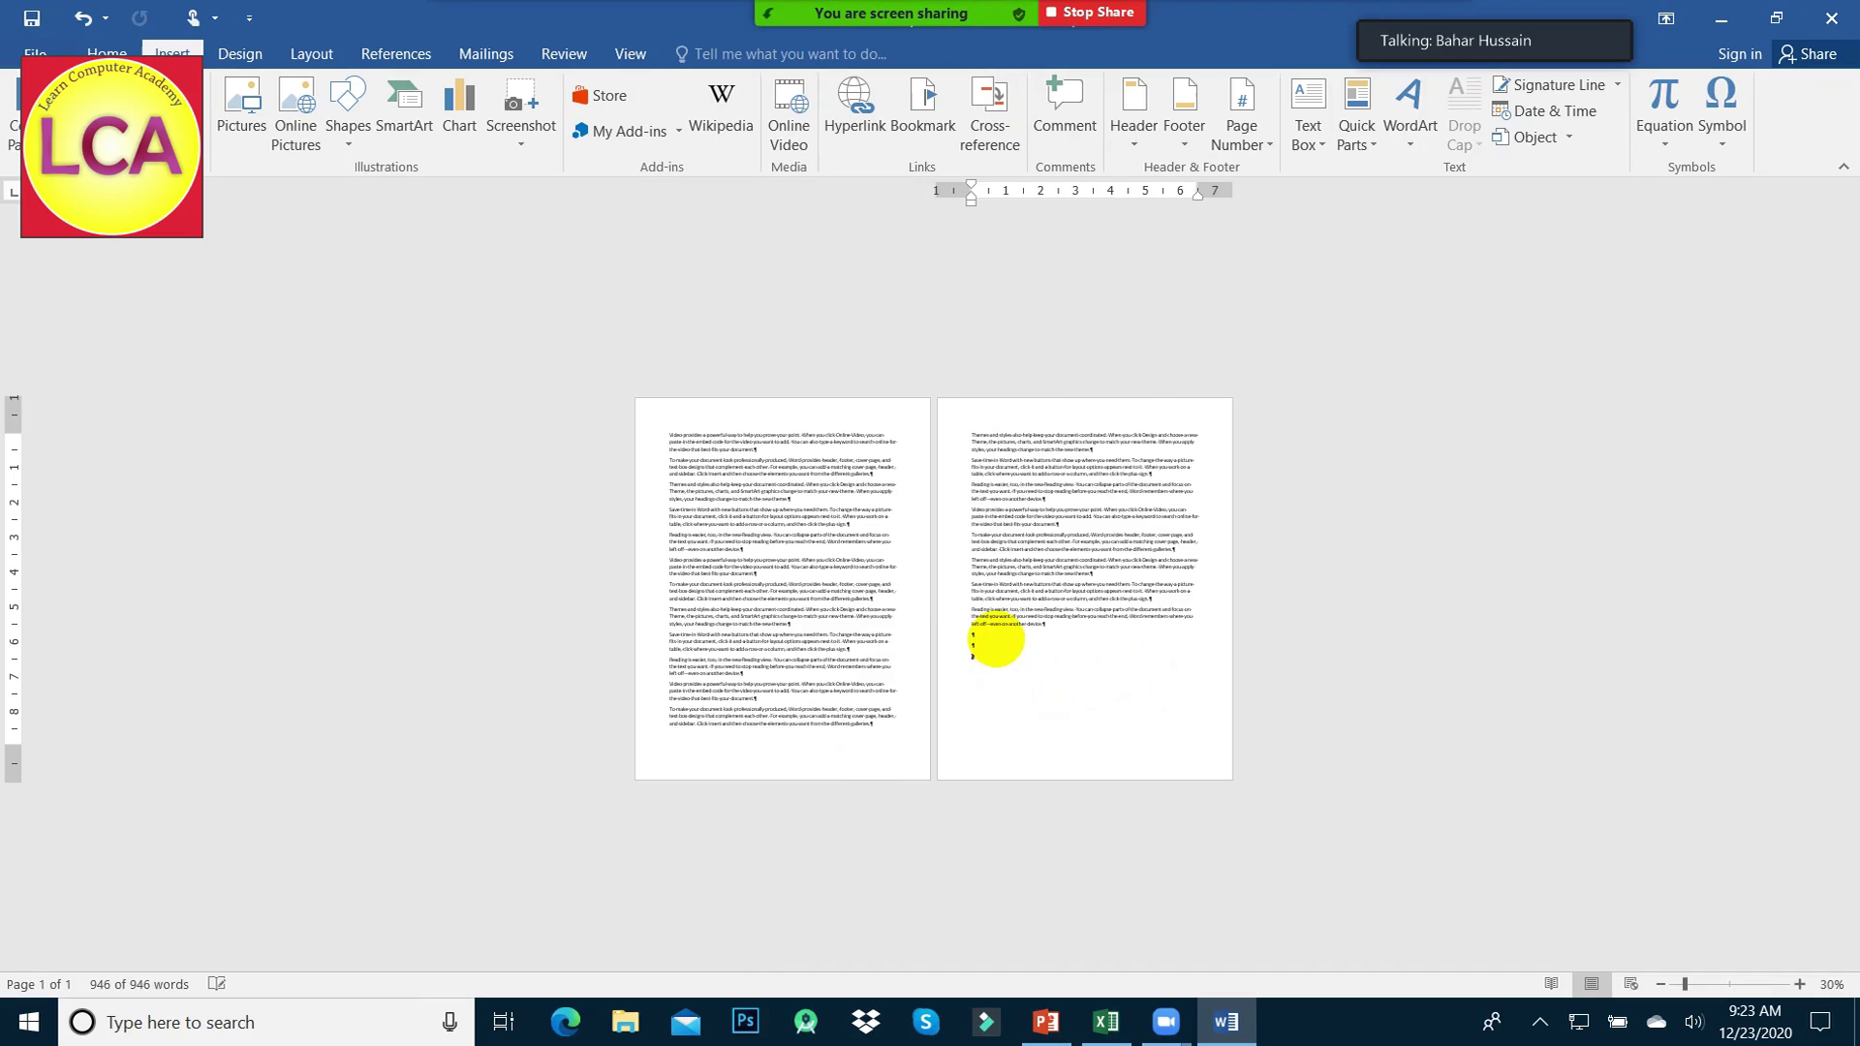
pyautogui.hotkey('ctrl', 'v')
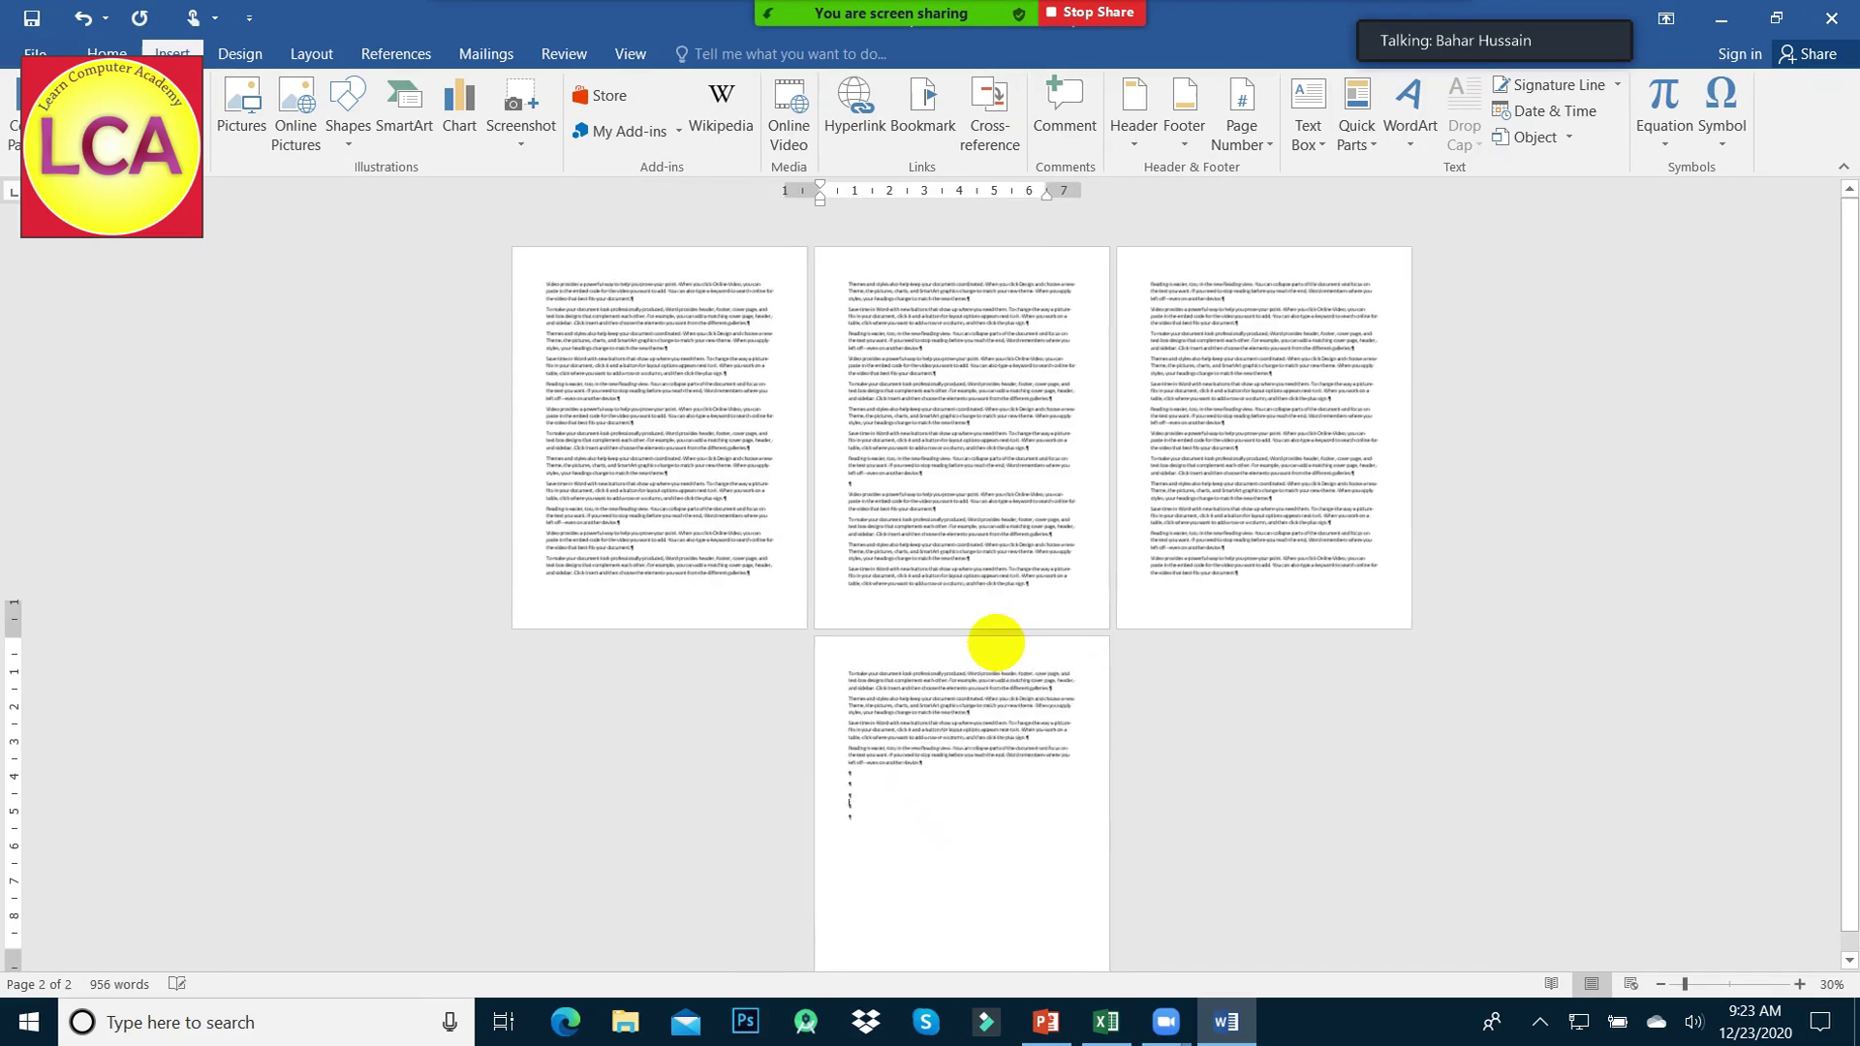
# - Place the cursor just before 'coordinated' in the Themes and styles paragraph and open Bookmark
pyautogui.keyDown('ctrl'); pyautogui.scroll(4, 996, 635); pyautogui.keyUp('ctrl')
pyautogui.keyDown('ctrl'); pyautogui.scroll(4, 993, 620); pyautogui.keyUp('ctrl')
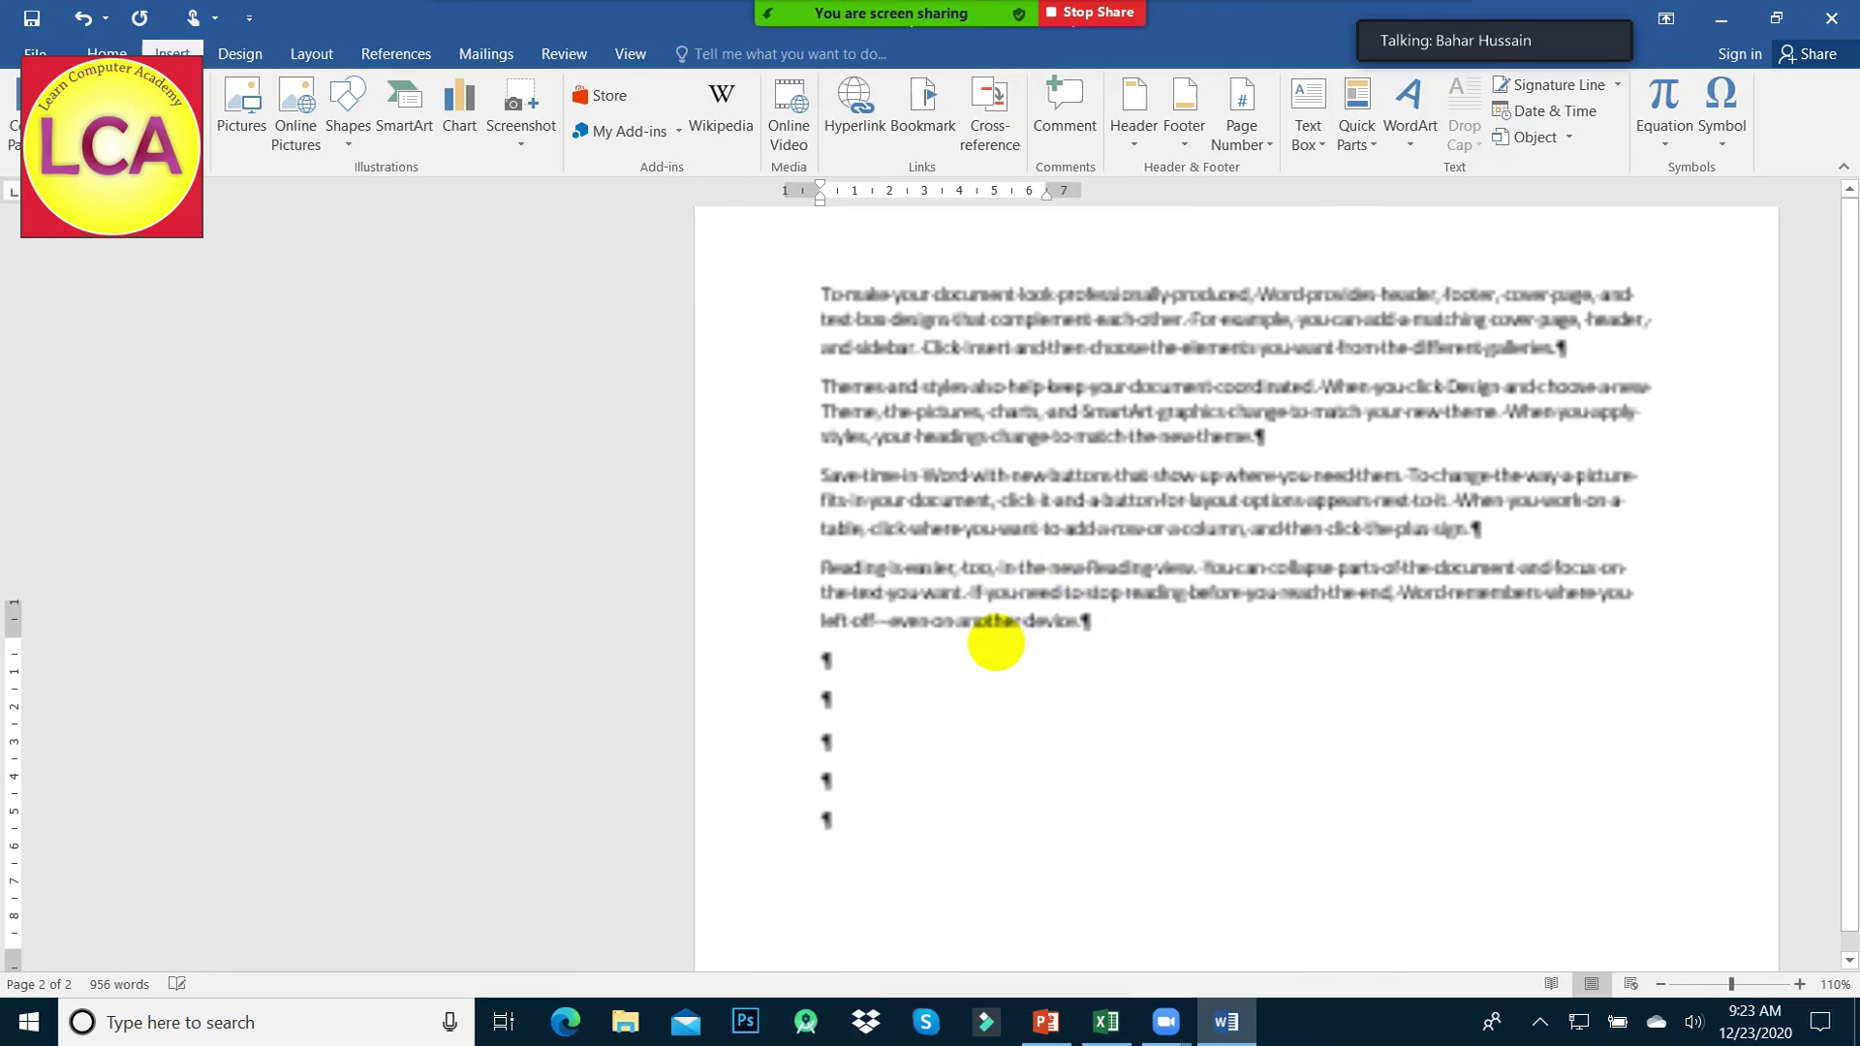
pyautogui.scroll(5, 989, 610)
pyautogui.scroll(5, 989, 610)
pyautogui.scroll(5, 989, 611)
pyautogui.scroll(5, 990, 610)
pyautogui.scroll(-5, 990, 610)
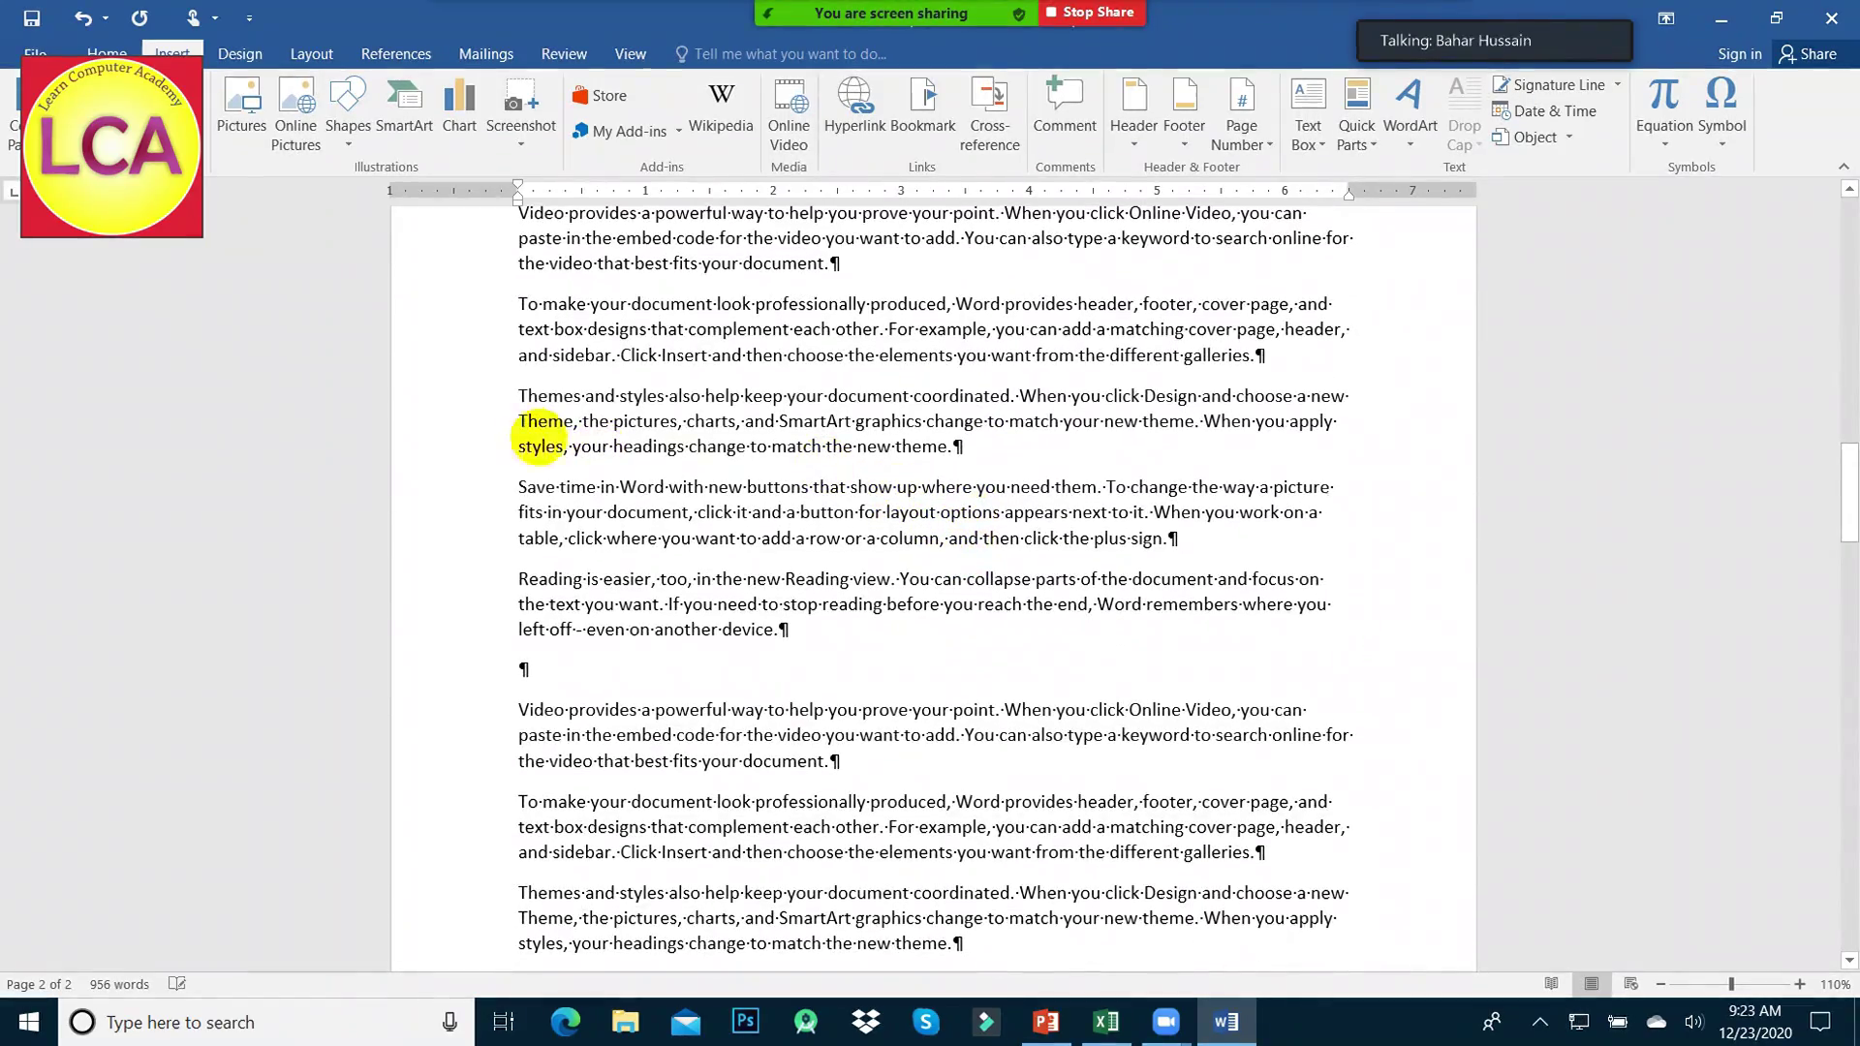
pyautogui.moveTo(520, 398); pyautogui.dragTo(949, 457)
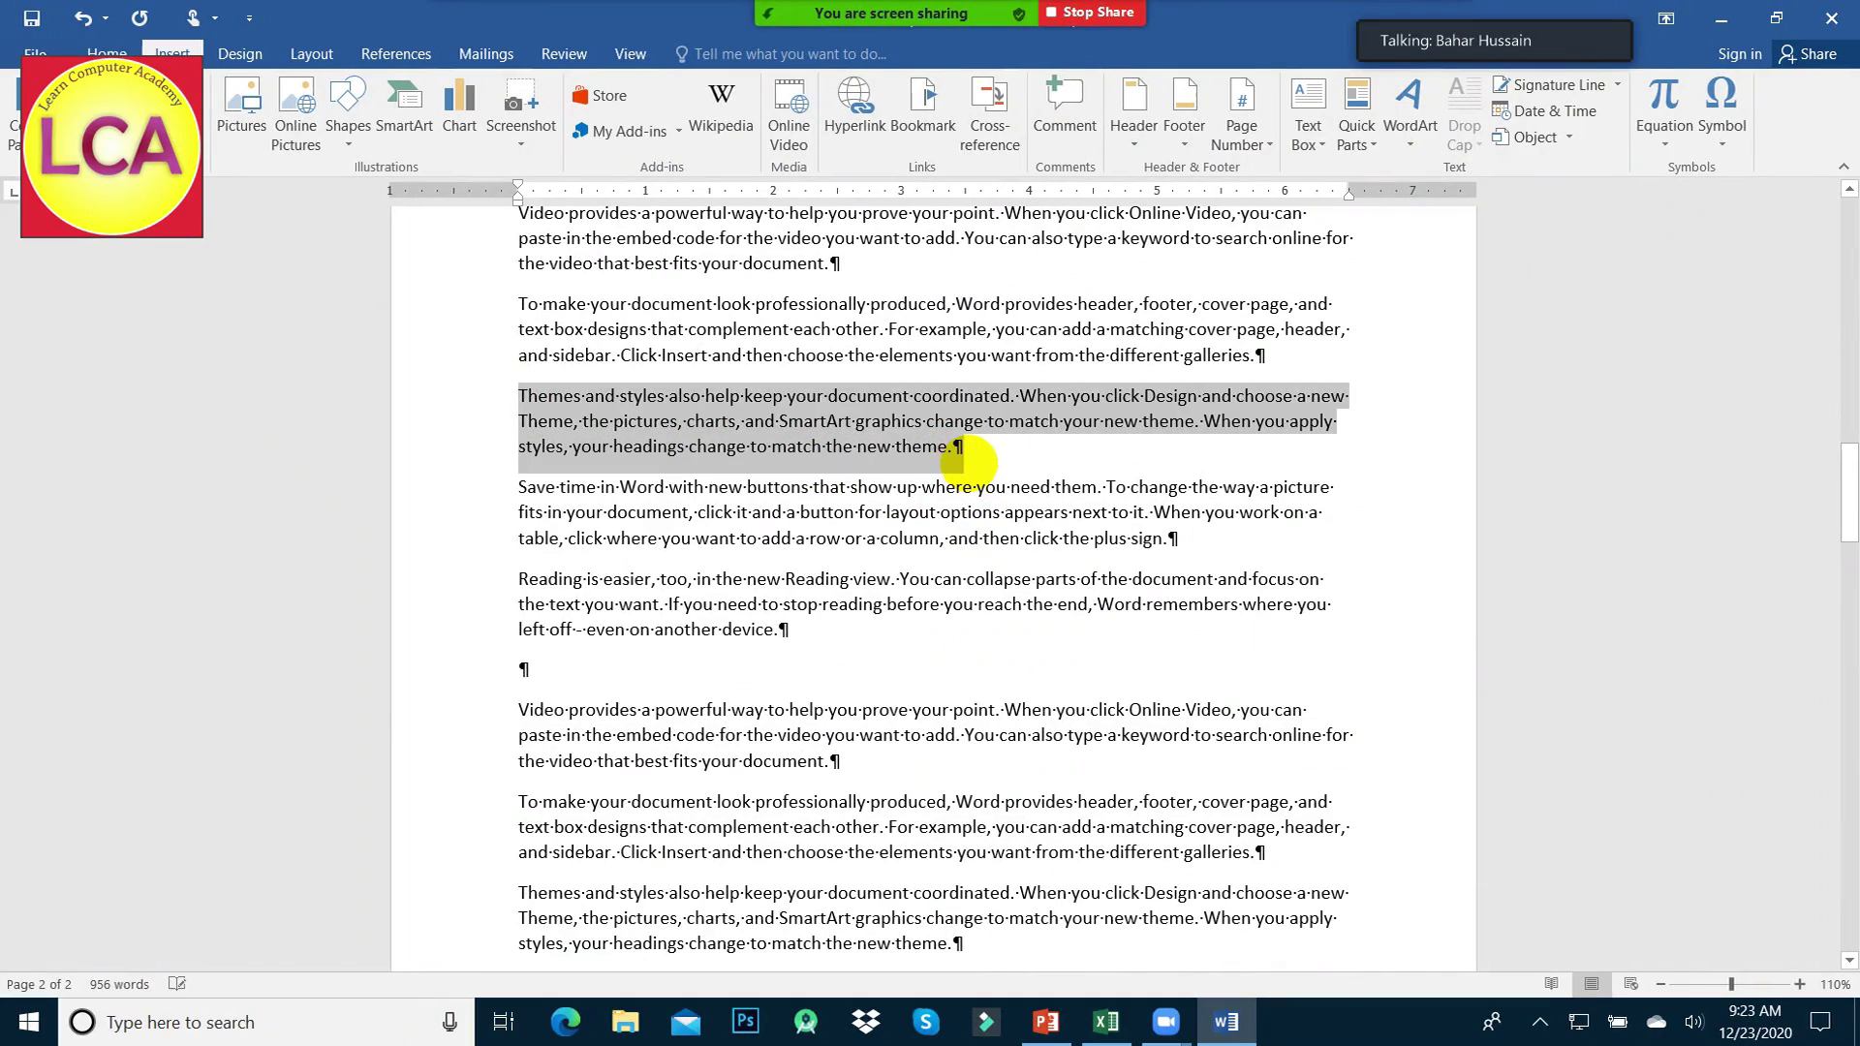
pyautogui.click(917, 397)
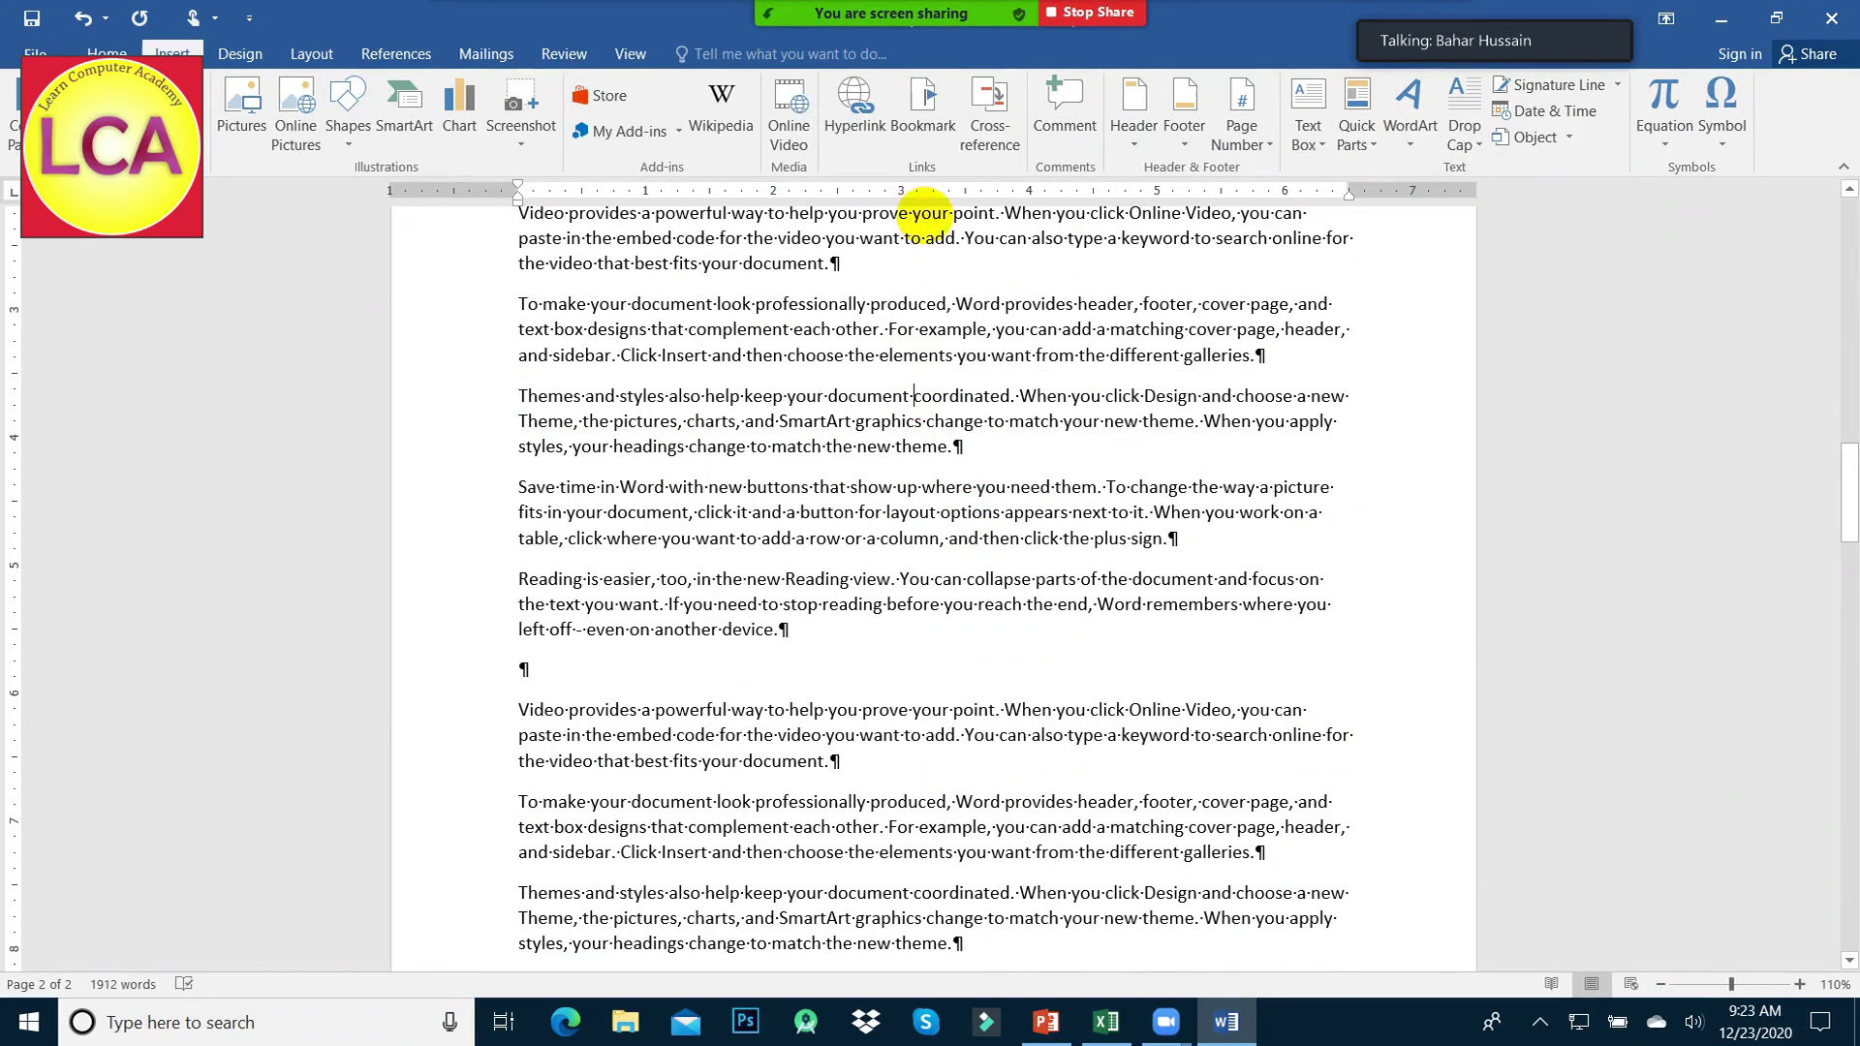
pyautogui.click(925, 100)
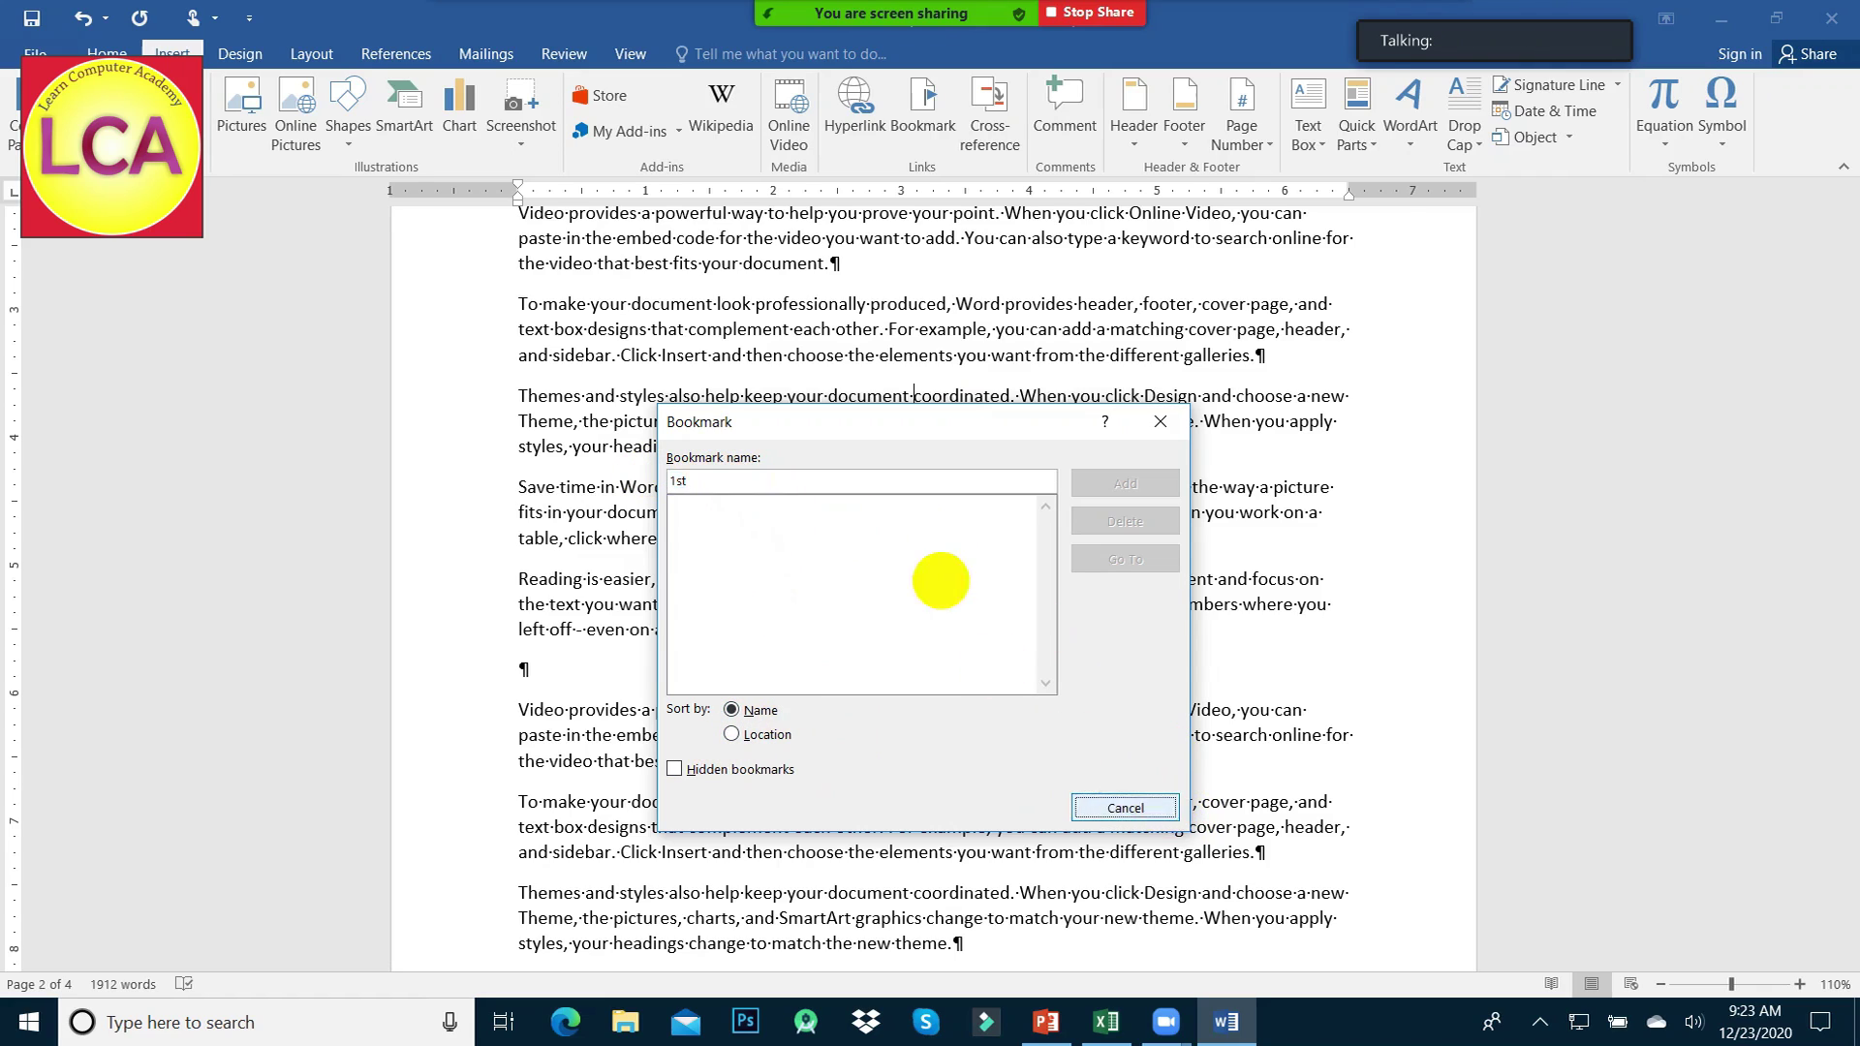
# - Select the word 'coordinated' and add it as bookmark FirstCoor
pyautogui.press('Escape')
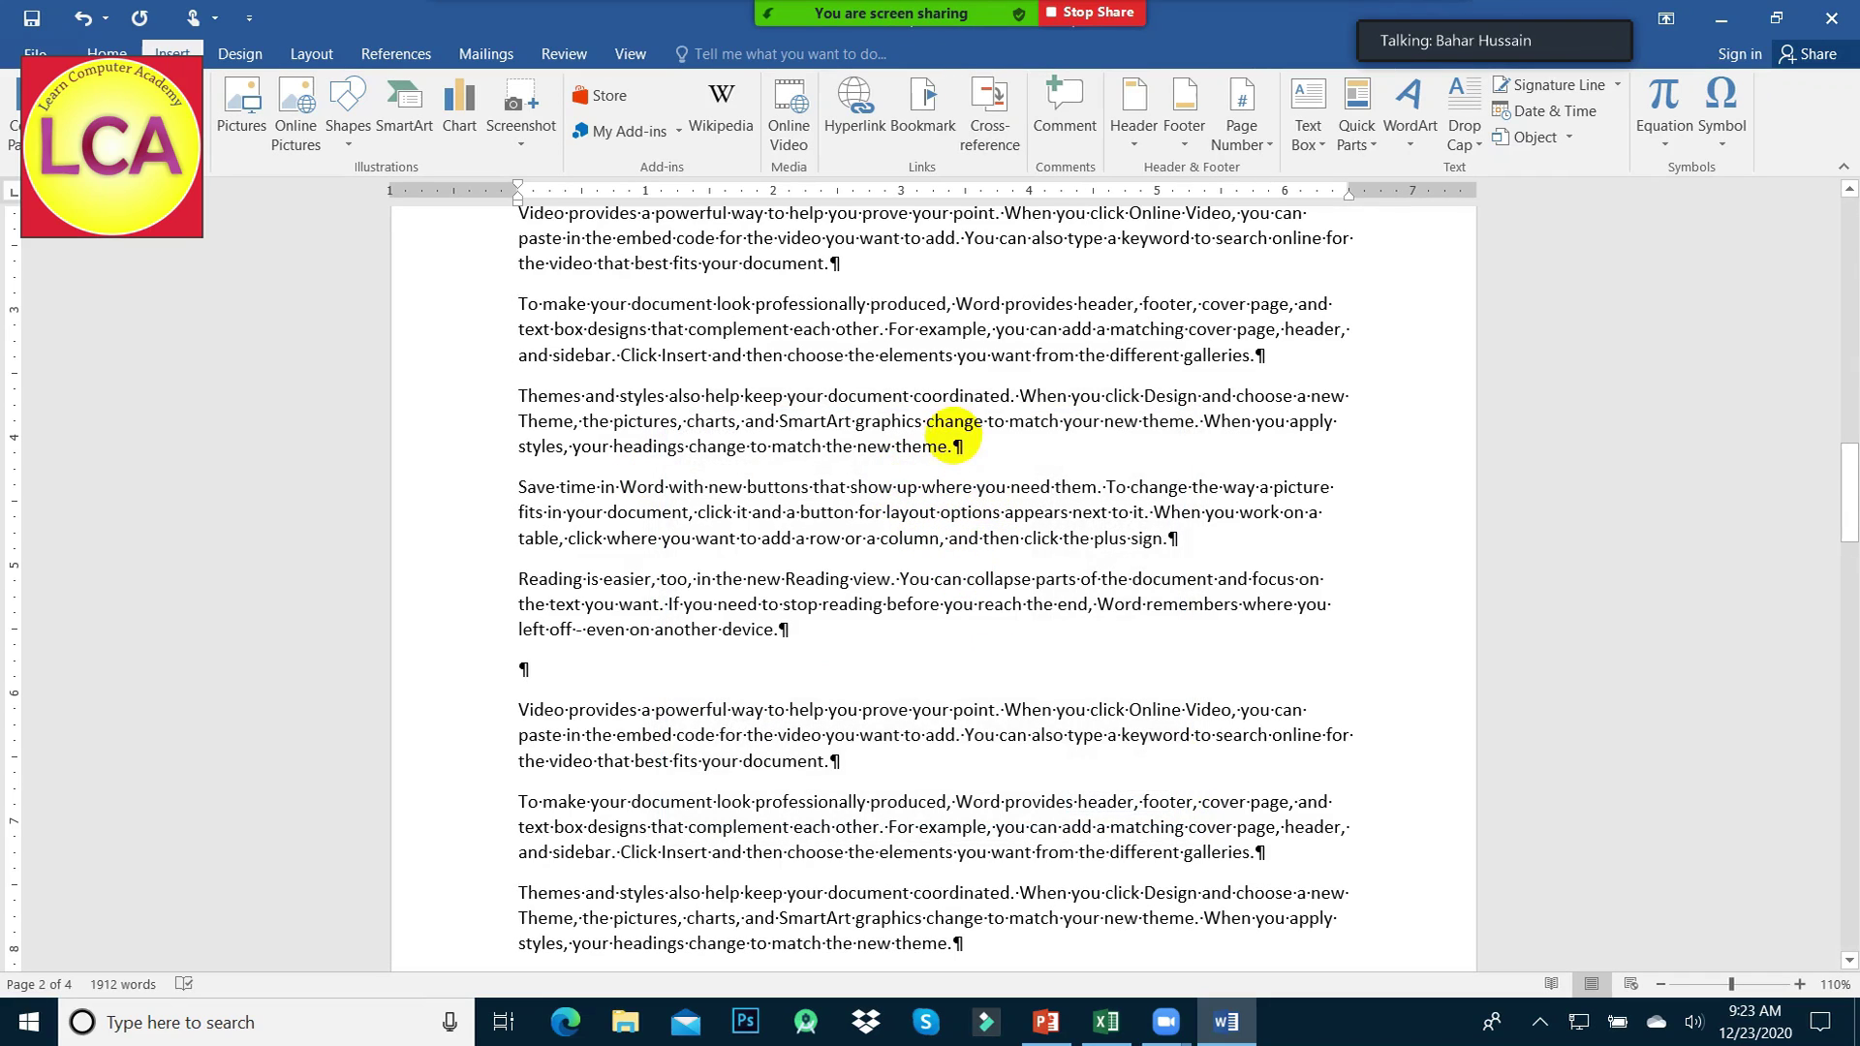
pyautogui.click(913, 395)
pyautogui.moveTo(1008, 392); pyautogui.dragTo(1011, 396)
pyautogui.click(923, 107)
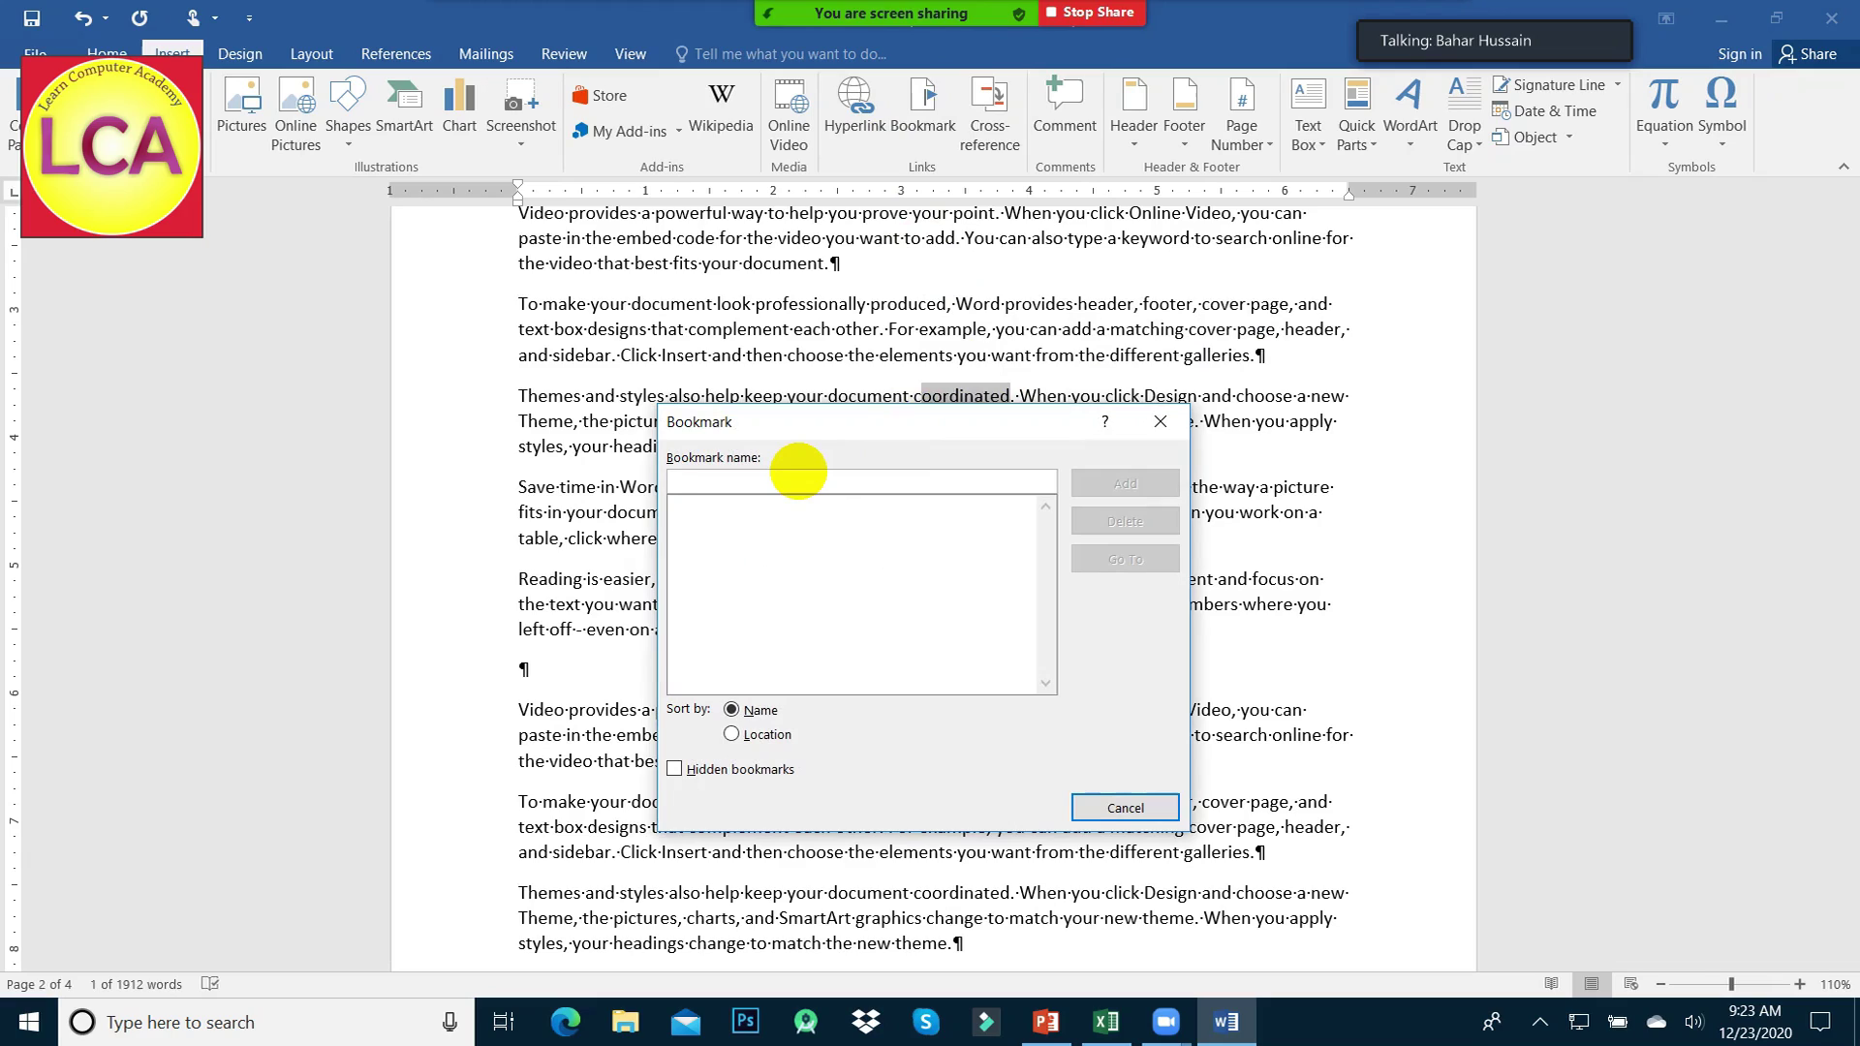
pyautogui.write('FirstCoor')
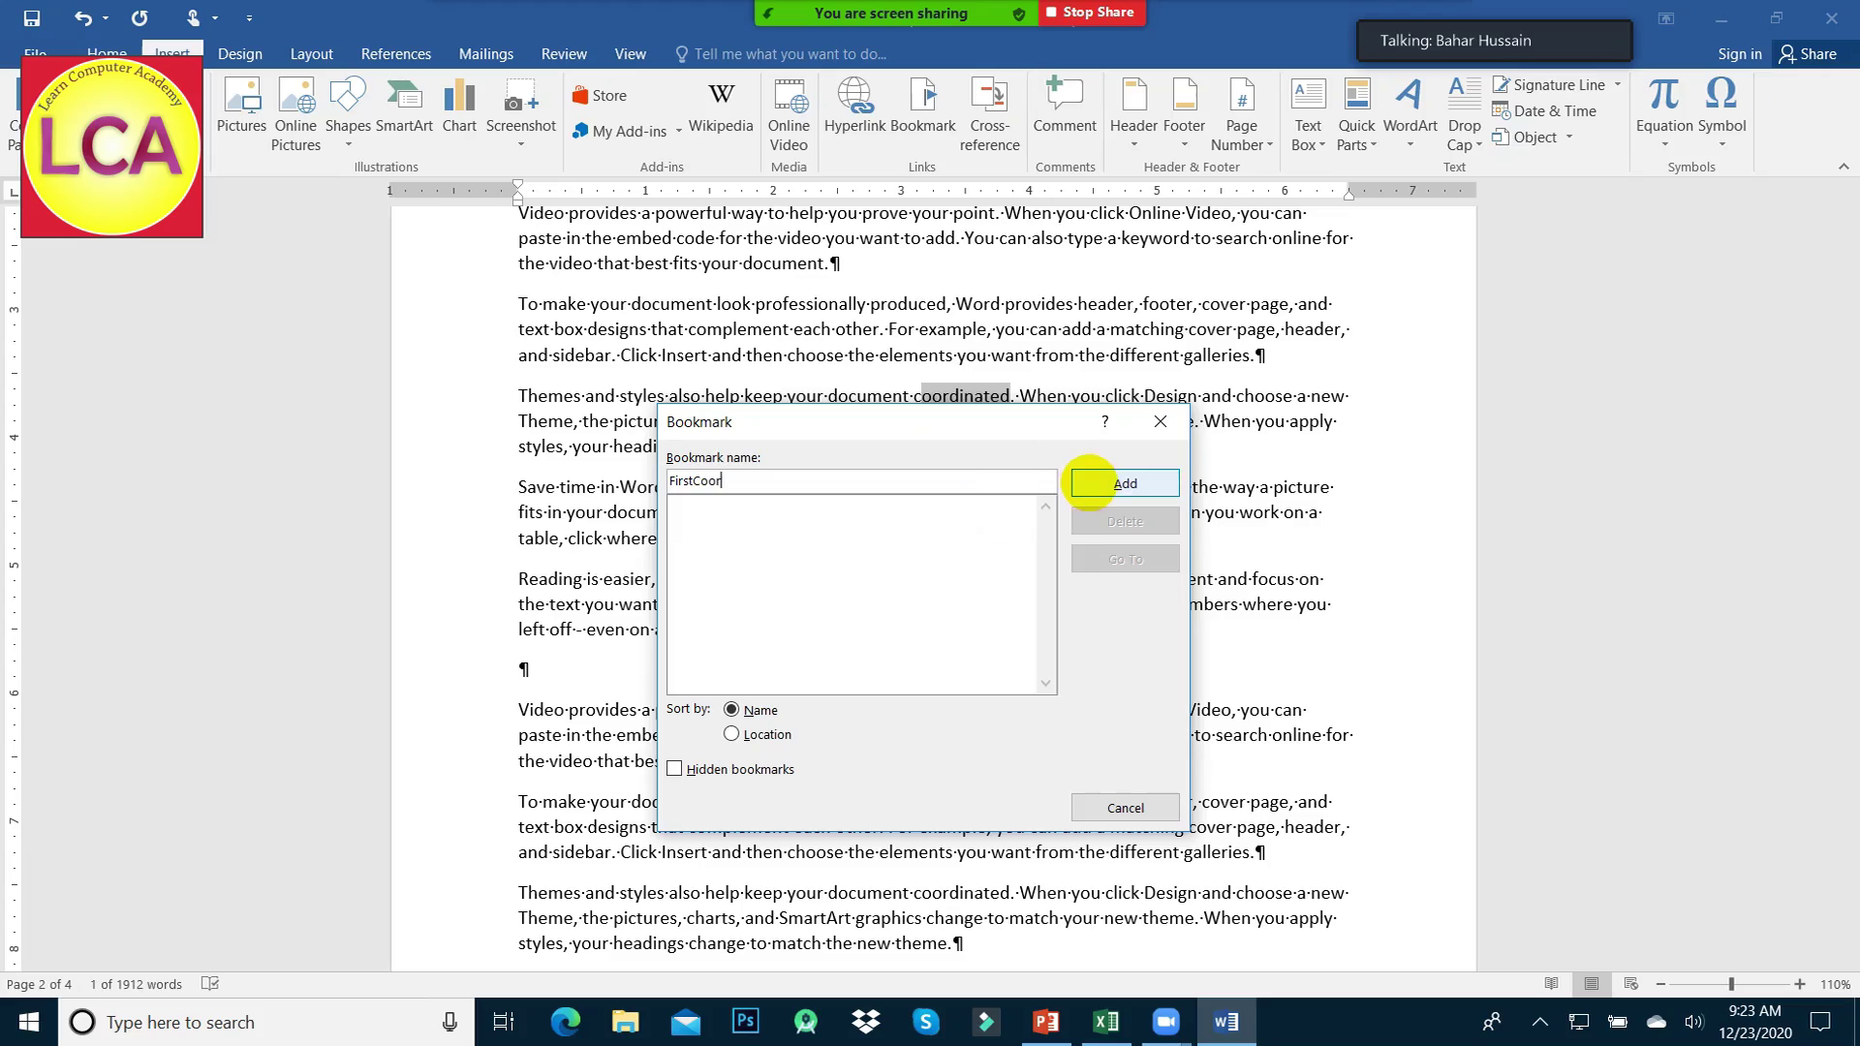
pyautogui.click(1125, 483)
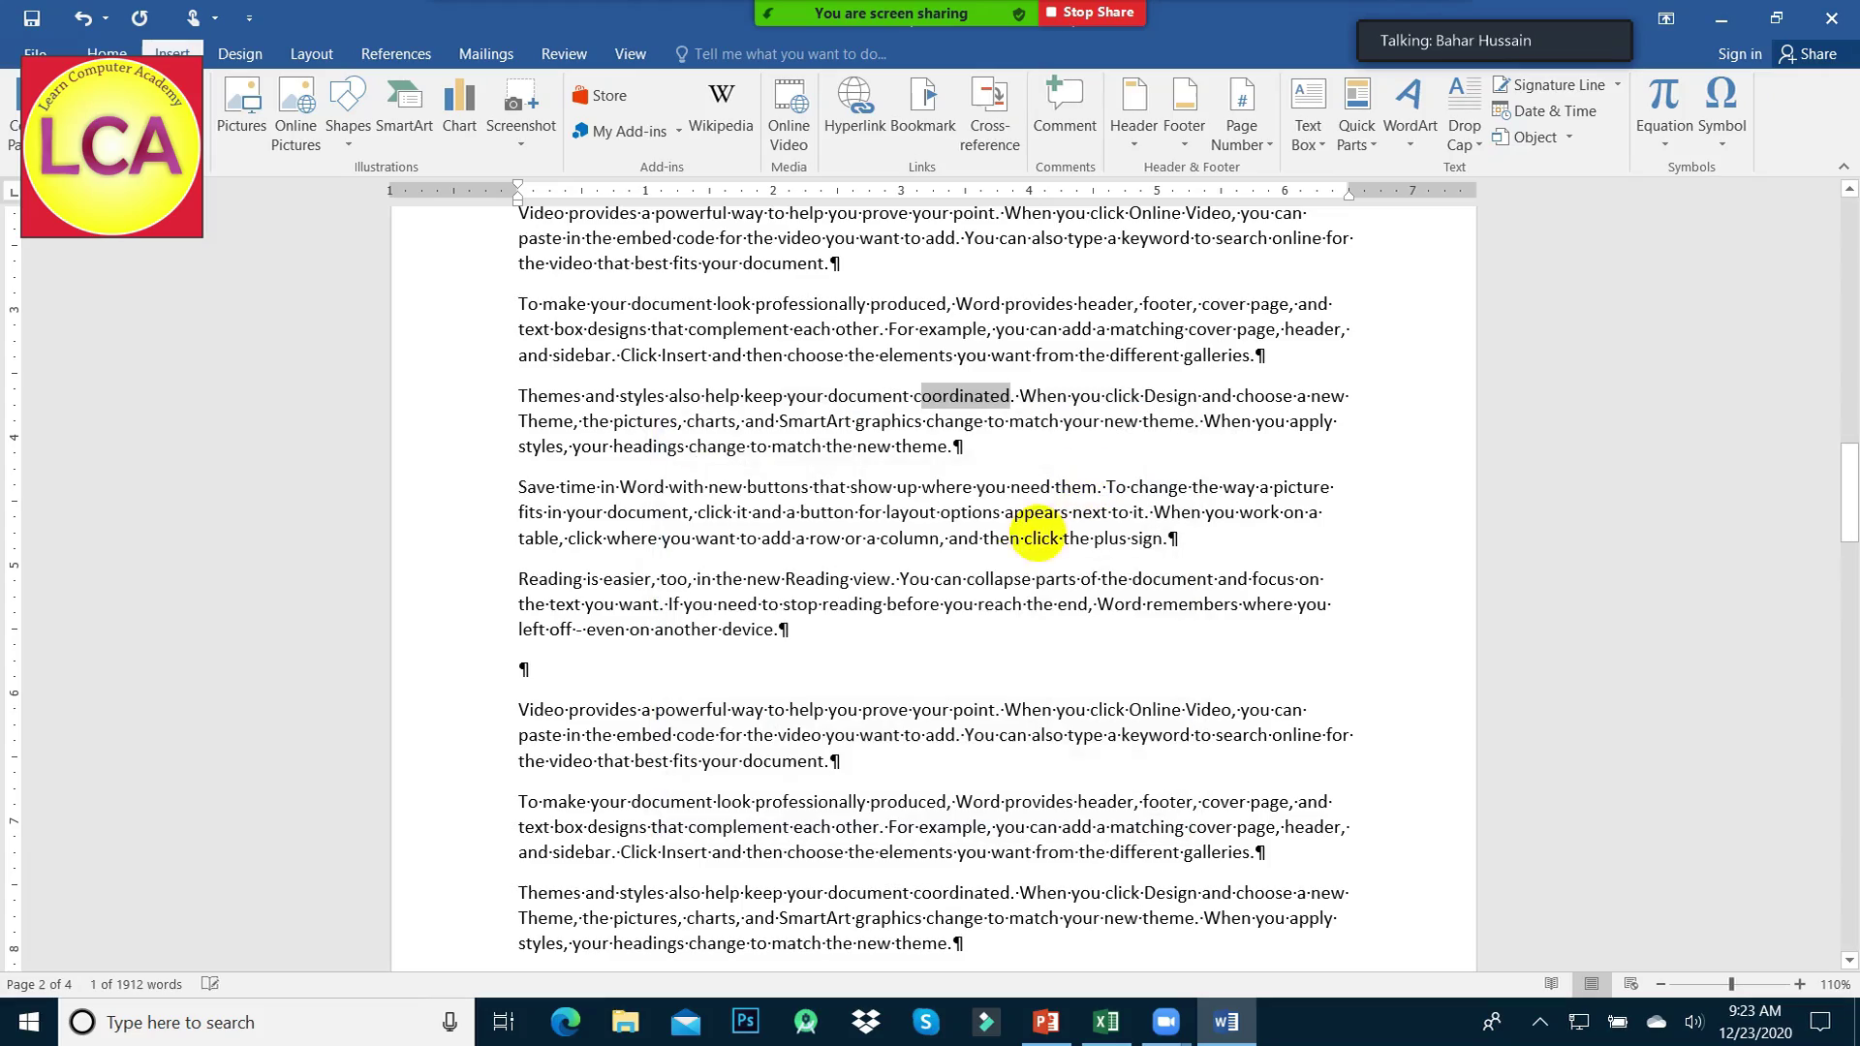
# - Insert a page break so the Reading is easier paragraph starts a new page
pyautogui.hotkey('ctrl', 'Return')
pyautogui.scroll(-1, 853, 686)
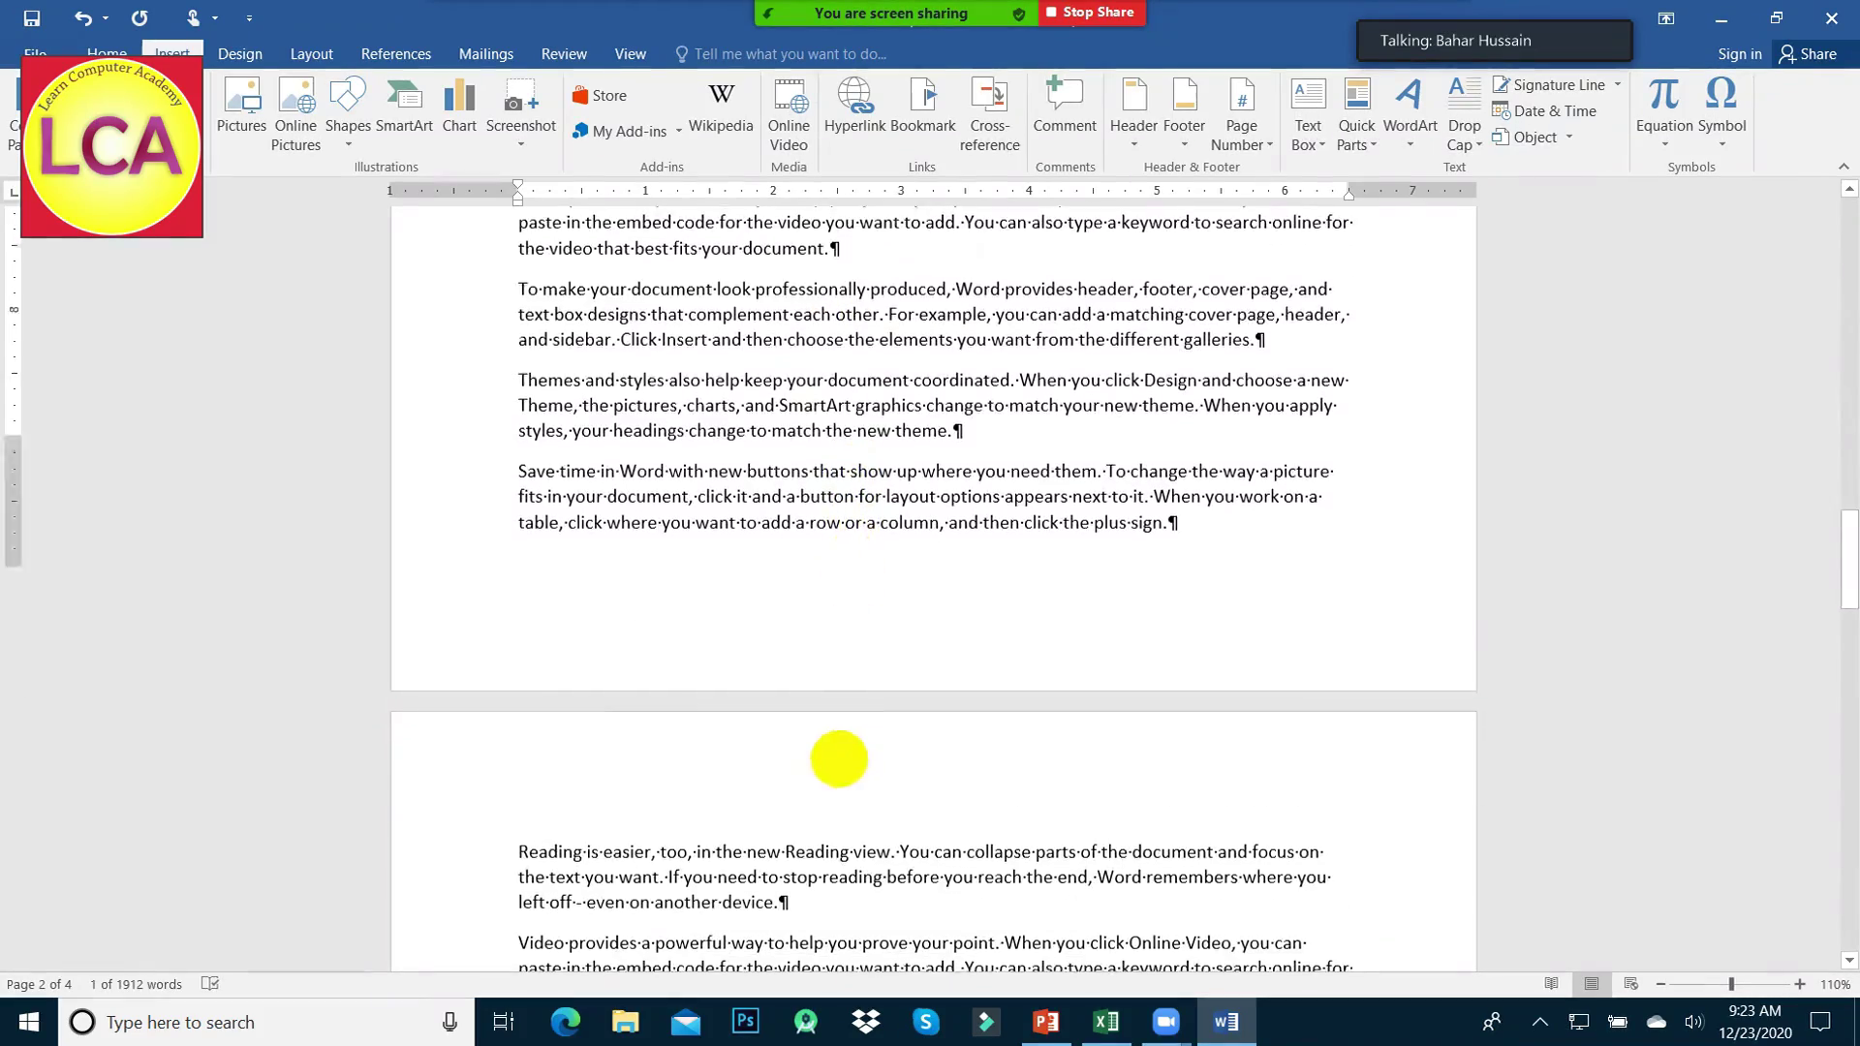
pyautogui.scroll(-4, 853, 756)
pyautogui.scroll(-2, 803, 780)
pyautogui.scroll(-8, 810, 747)
pyautogui.scroll(-4, 810, 737)
pyautogui.scroll(1, 804, 578)
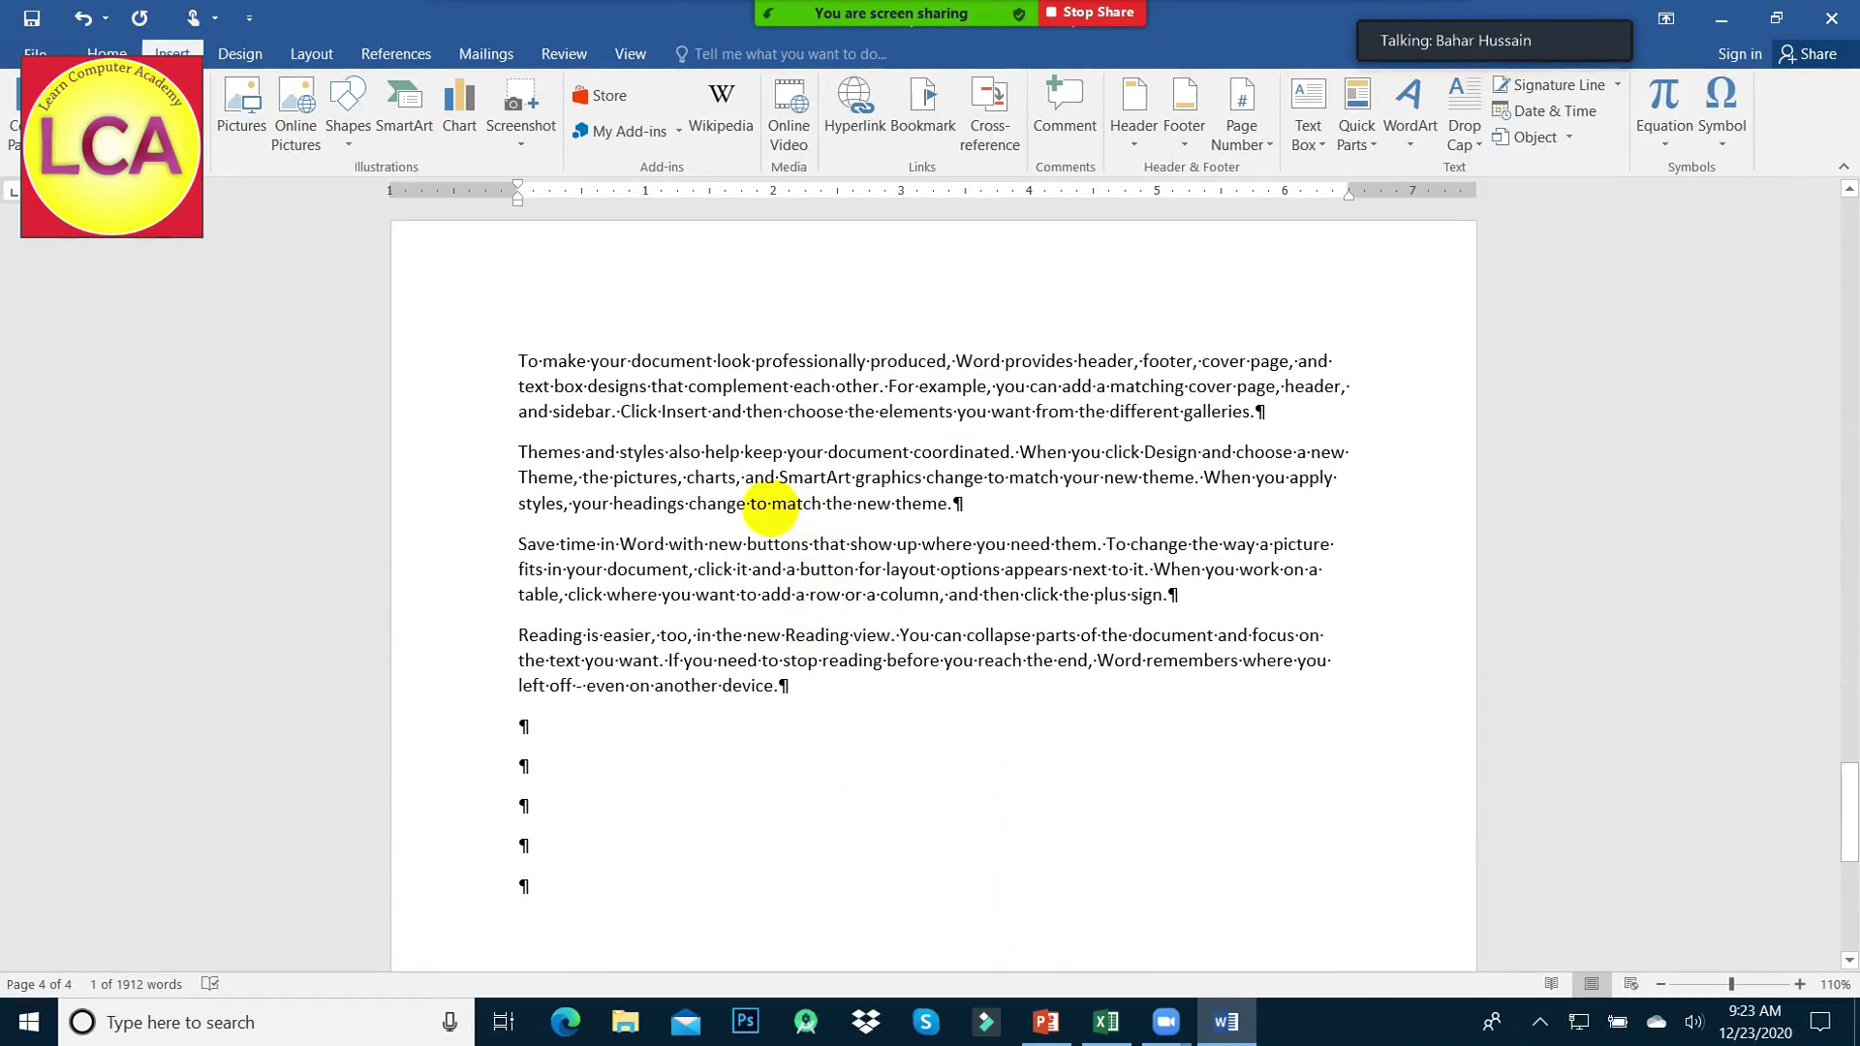
# - Select the word 'match' and add it as bookmark SecMatch
pyautogui.moveTo(771, 507); pyautogui.dragTo(812, 508)
pyautogui.click(923, 111)
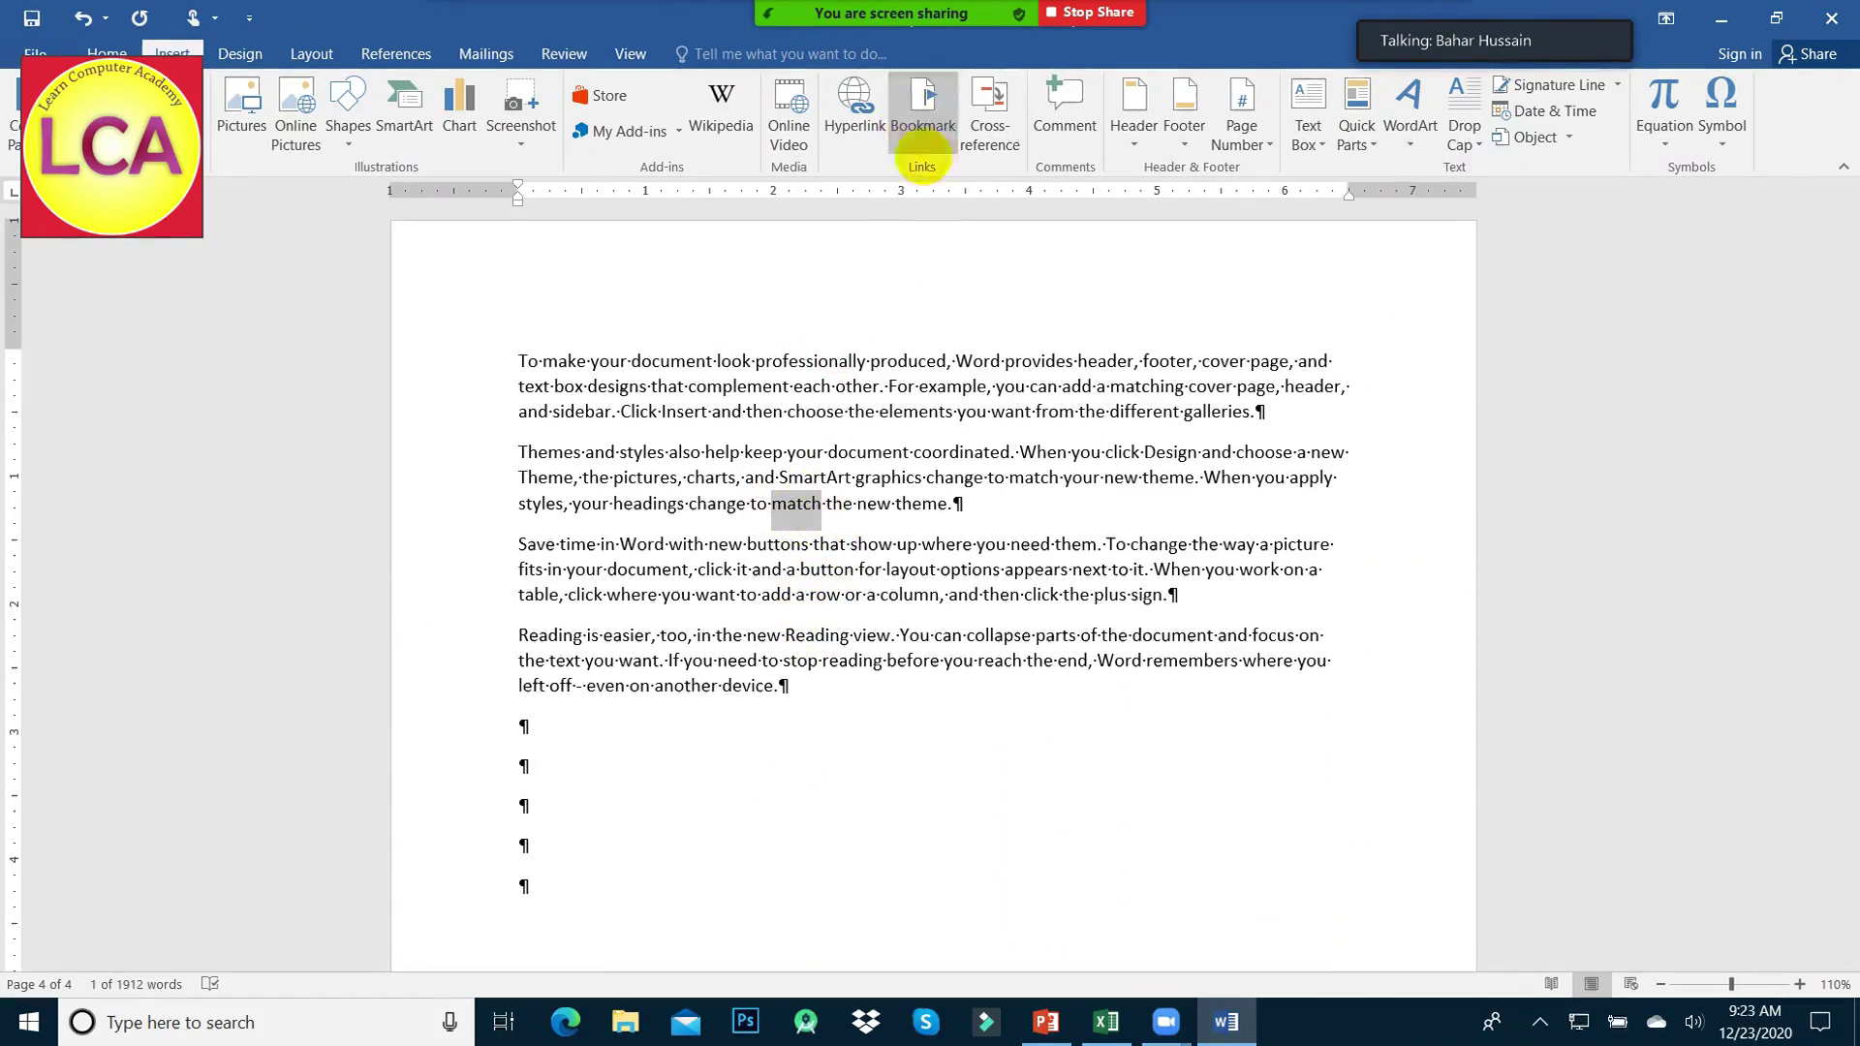
pyautogui.click(706, 602)
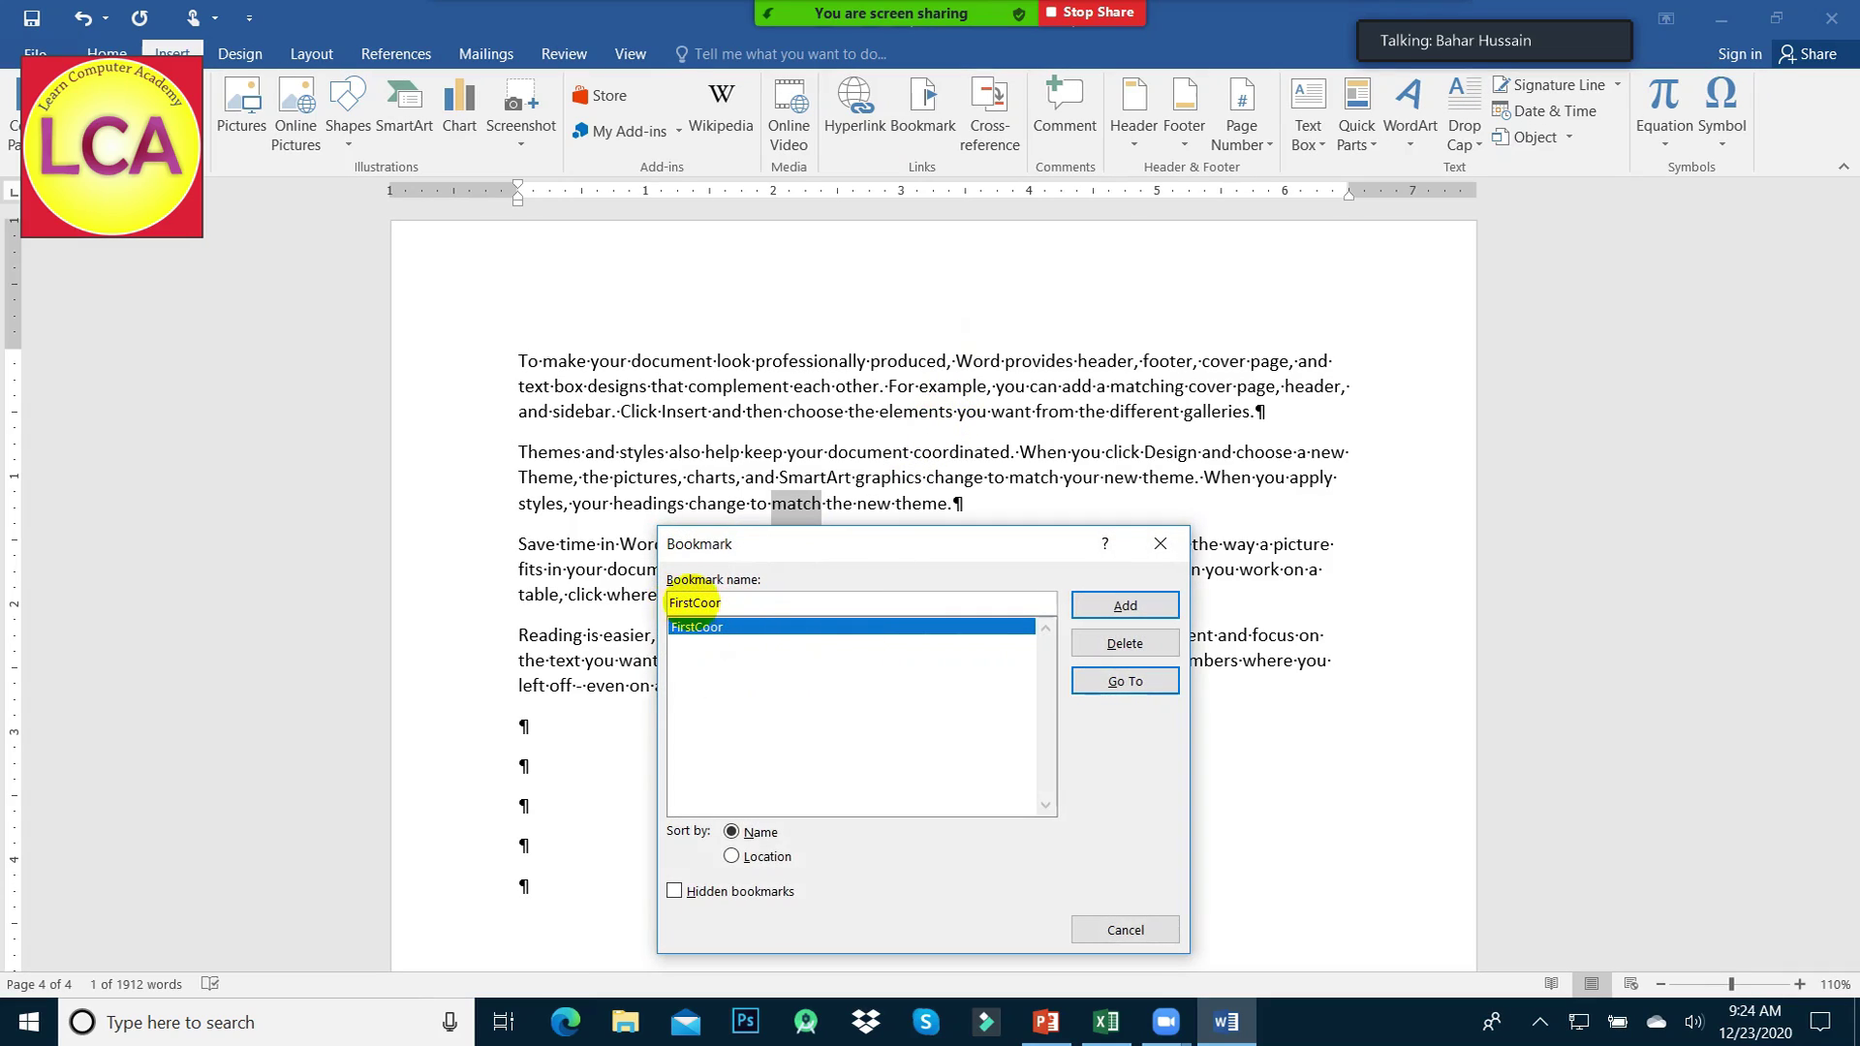
pyautogui.doubleClick(695, 602)
pyautogui.write('SecMatch')
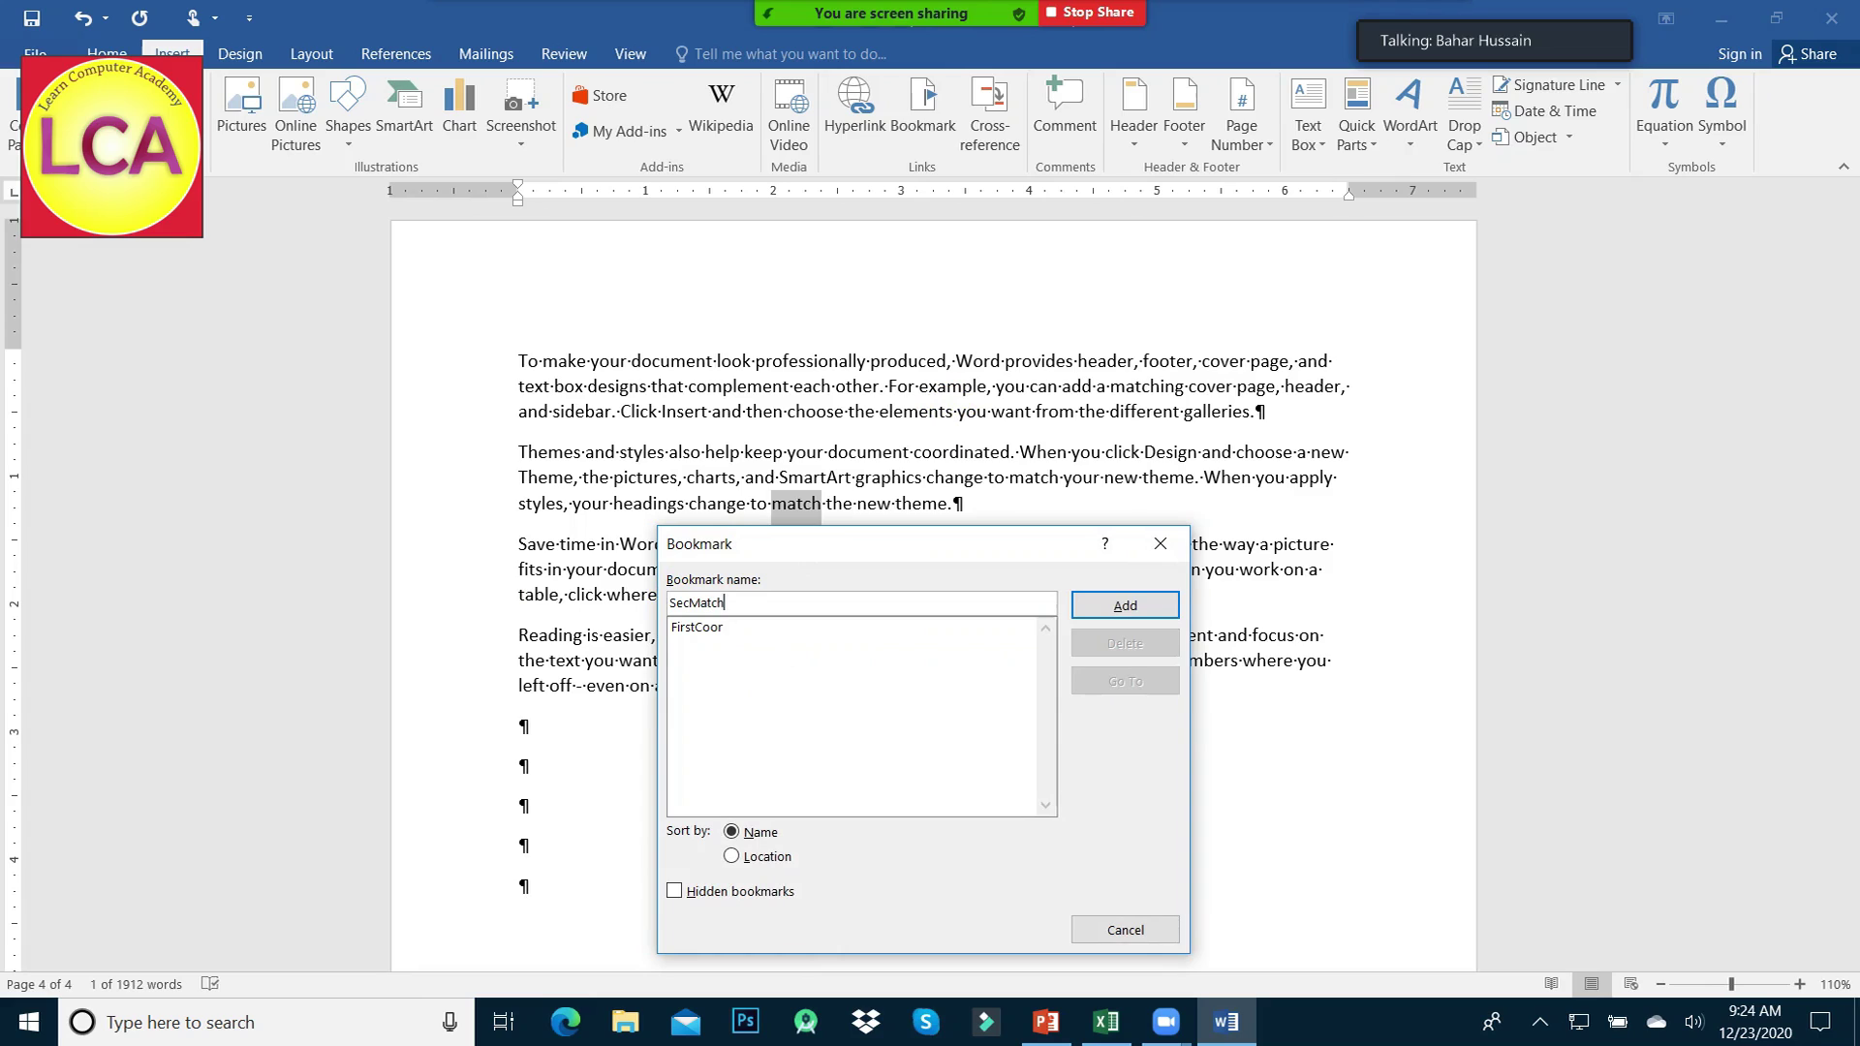
pyautogui.click(1125, 605)
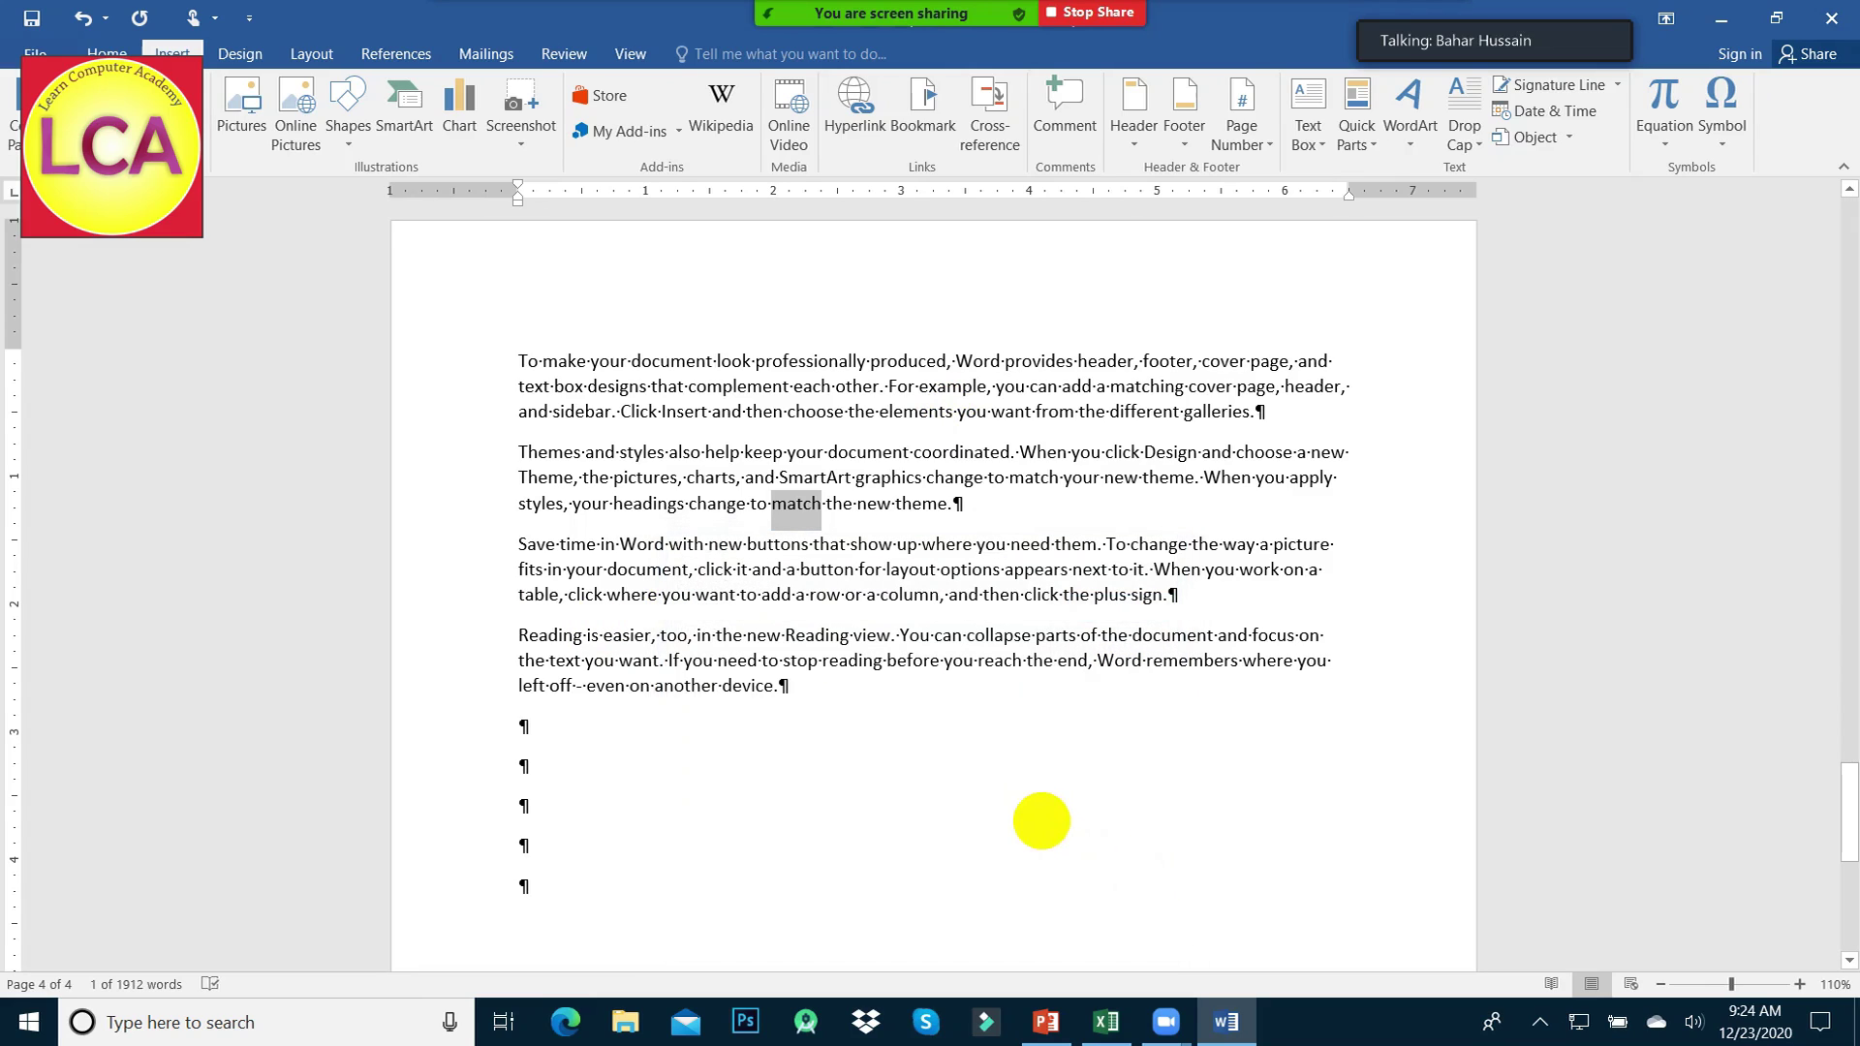
pyautogui.click(1009, 801)
pyautogui.scroll(15, 1007, 800)
# - Jump to the SecMatch bookmark from the Bookmark dialog
pyautogui.scroll(5, 1009, 801)
pyautogui.scroll(5, 1008, 801)
pyautogui.scroll(5, 1009, 801)
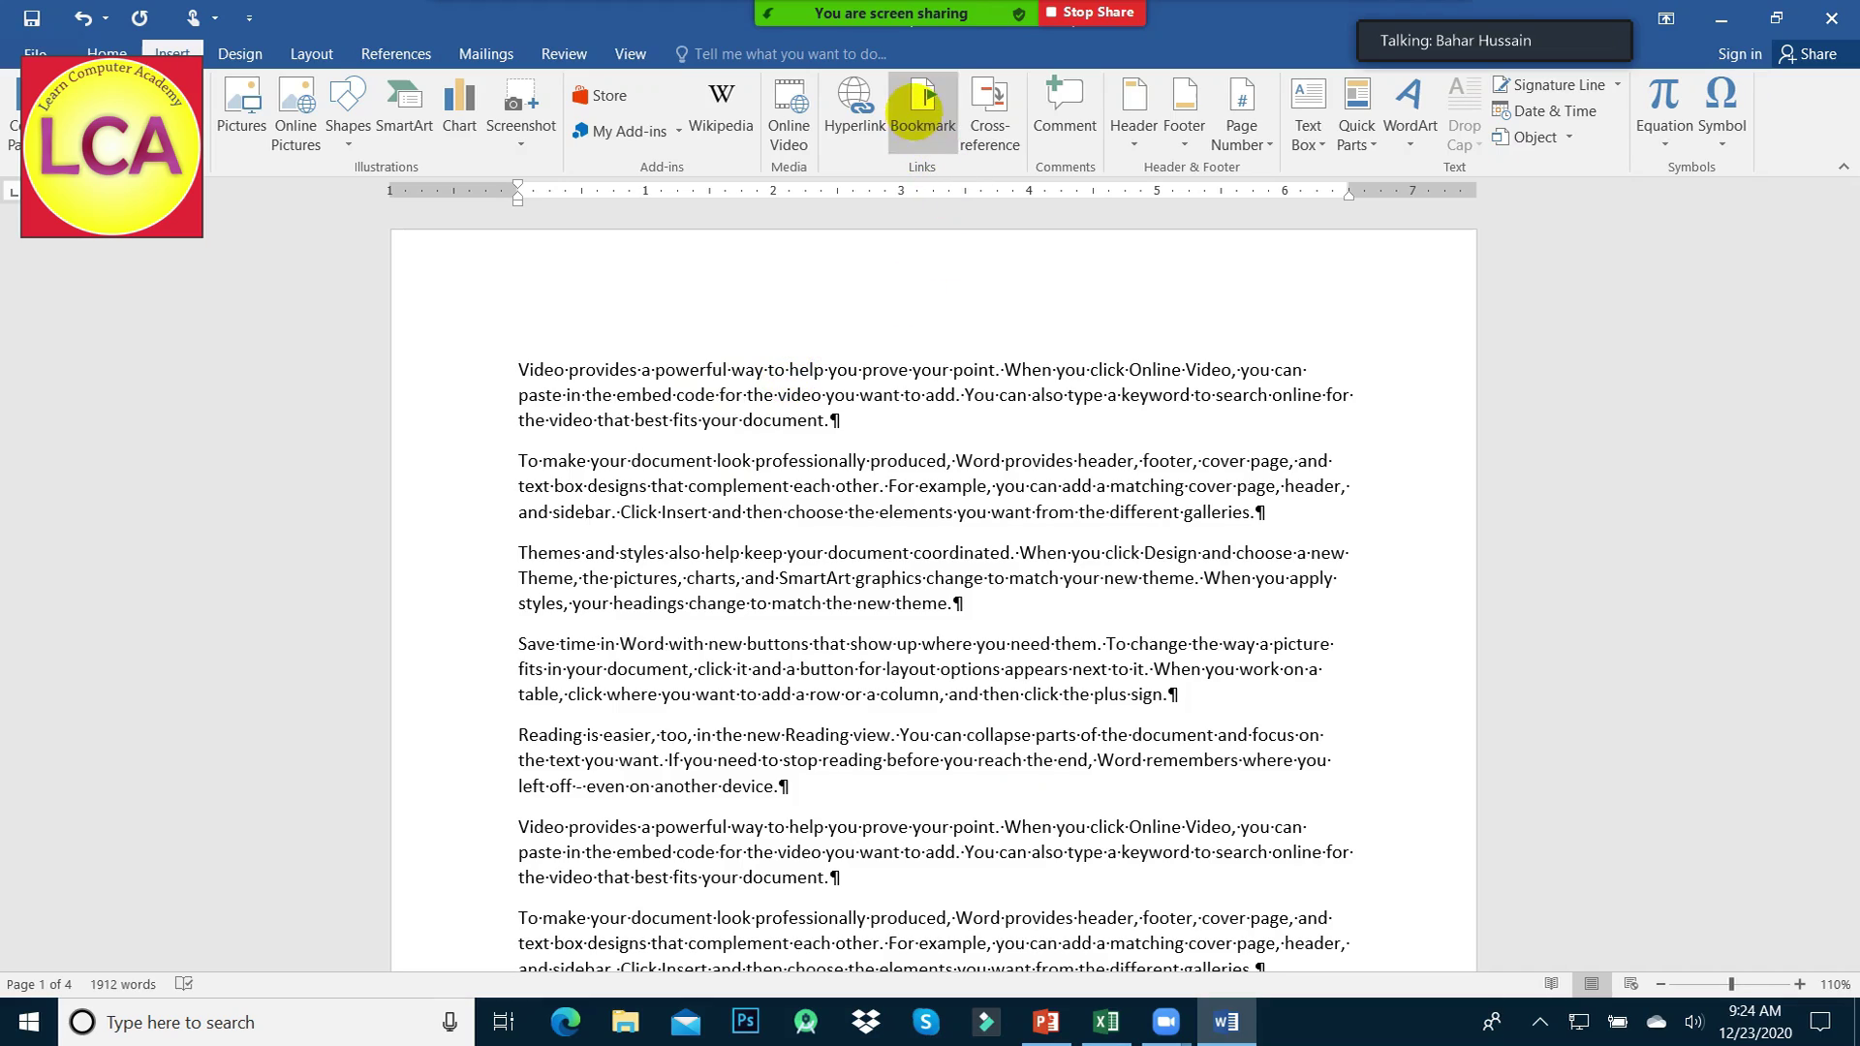
pyautogui.click(922, 97)
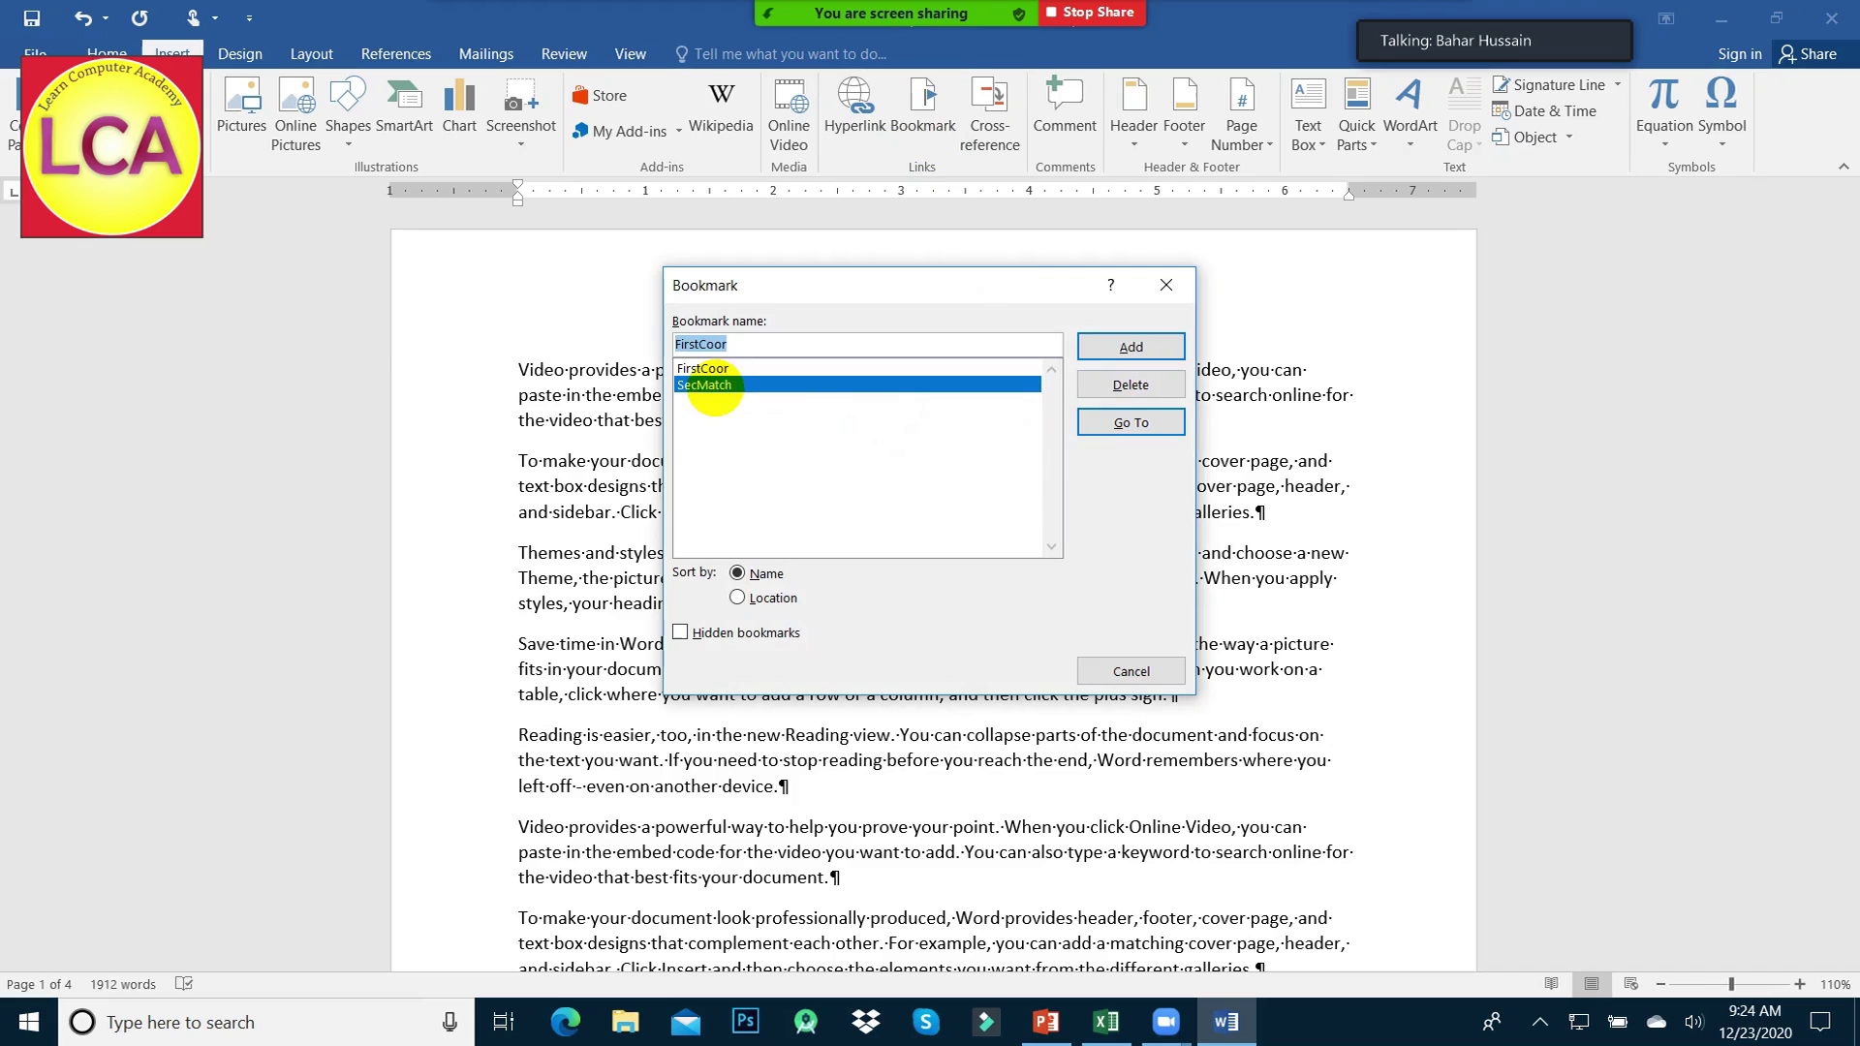
pyautogui.click(1106, 428)
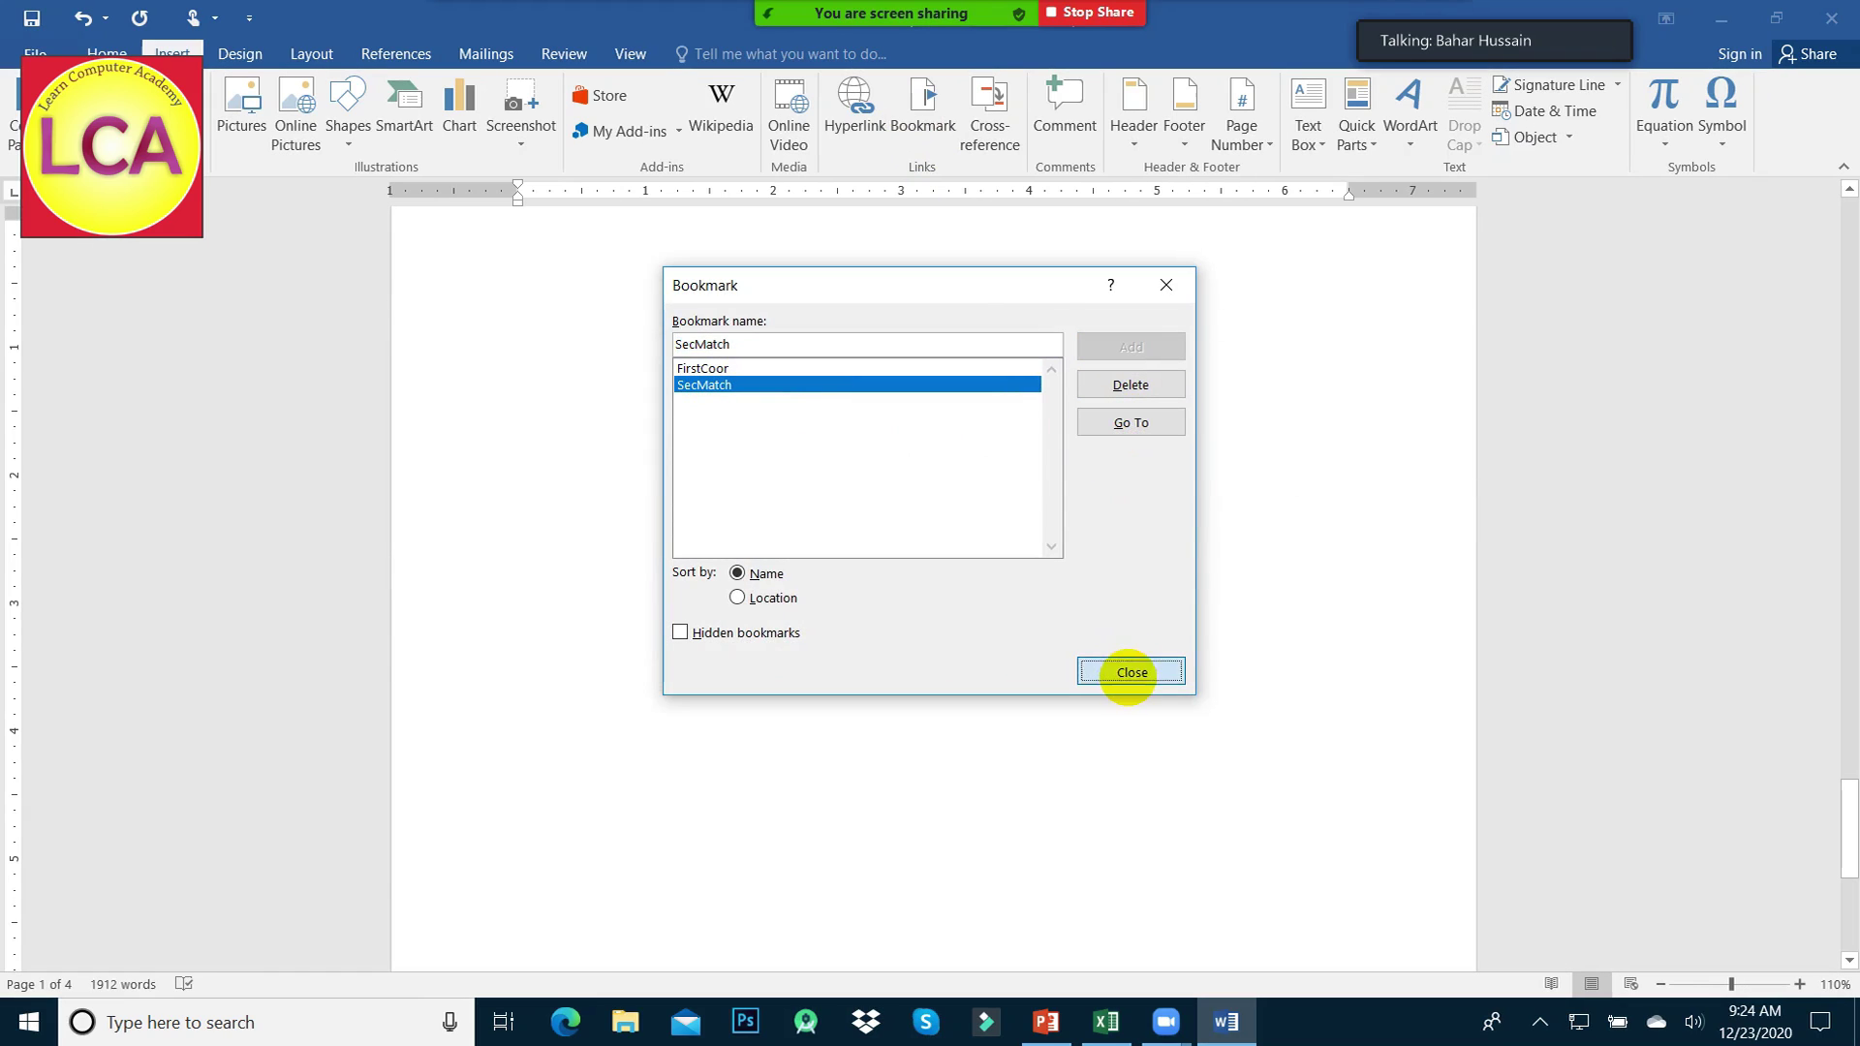
pyautogui.click(1131, 673)
# - Select the FirstCoor bookmark, jump to it, and close the Bookmark dialog
pyautogui.scroll(3, 833, 543)
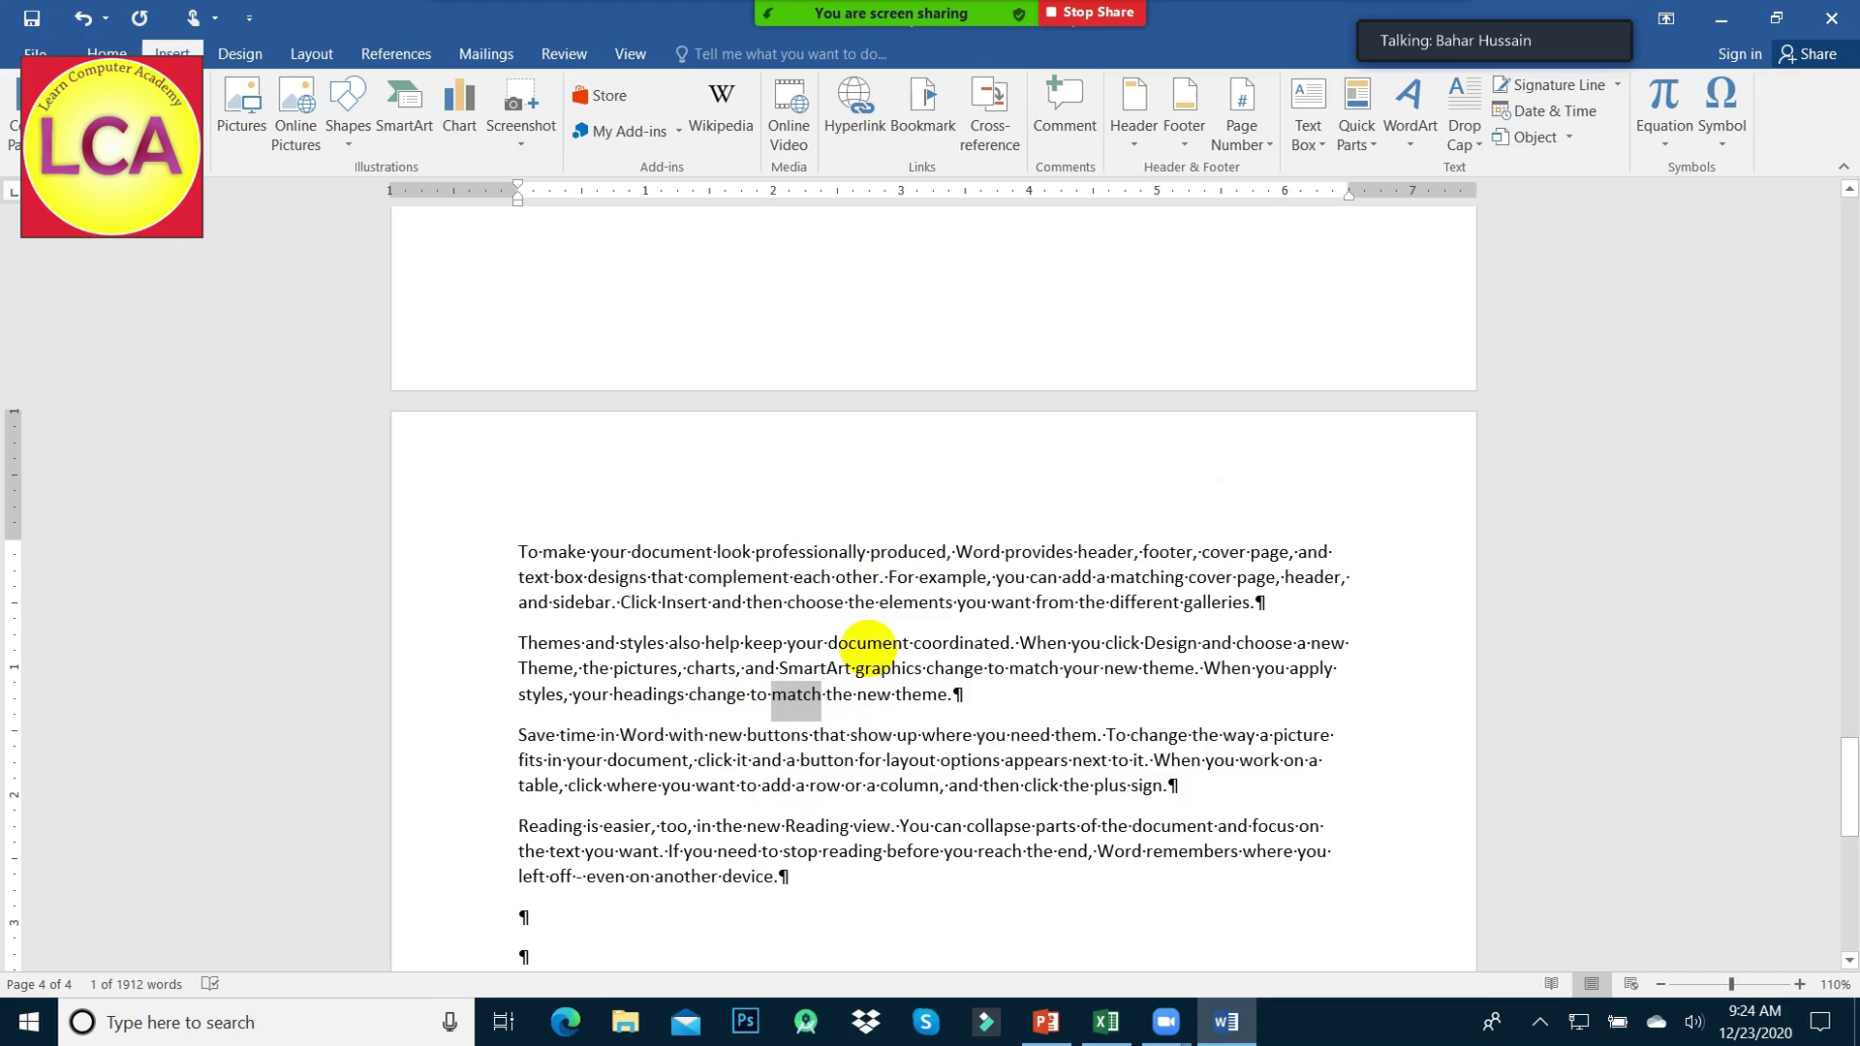
pyautogui.click(930, 126)
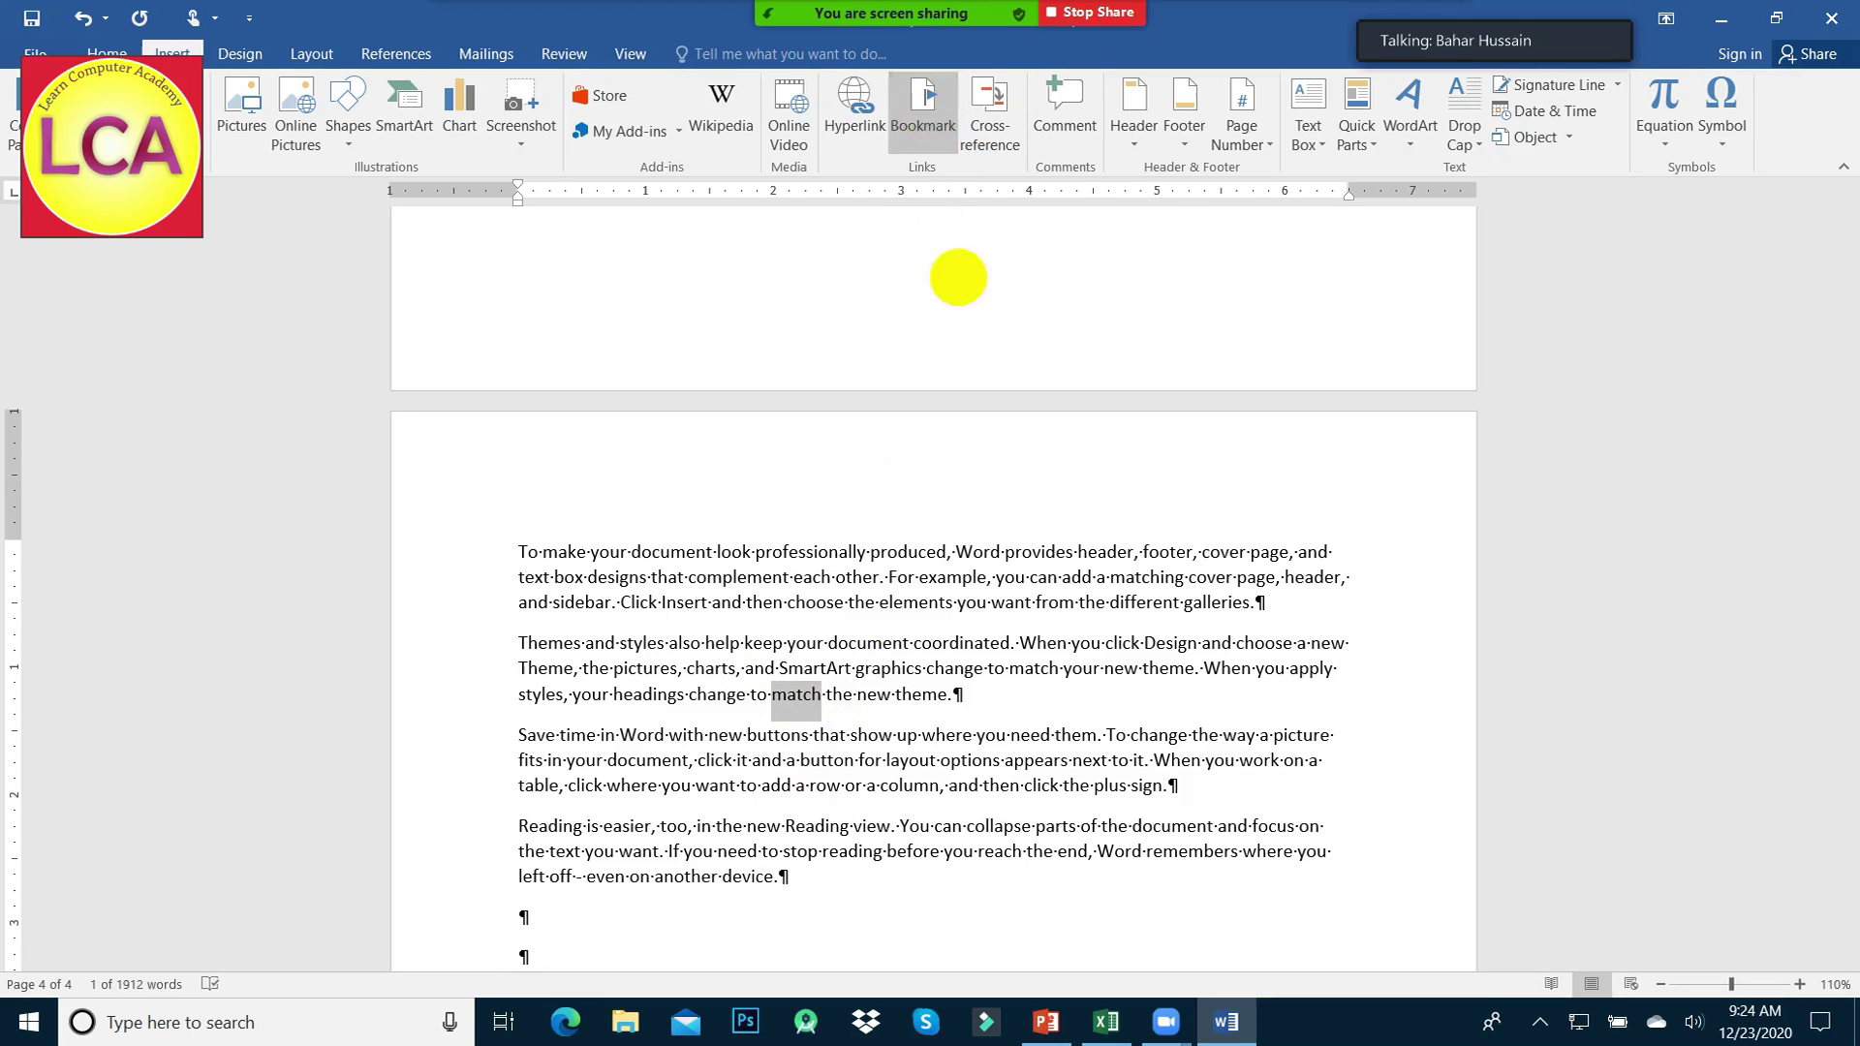
pyautogui.click(717, 319)
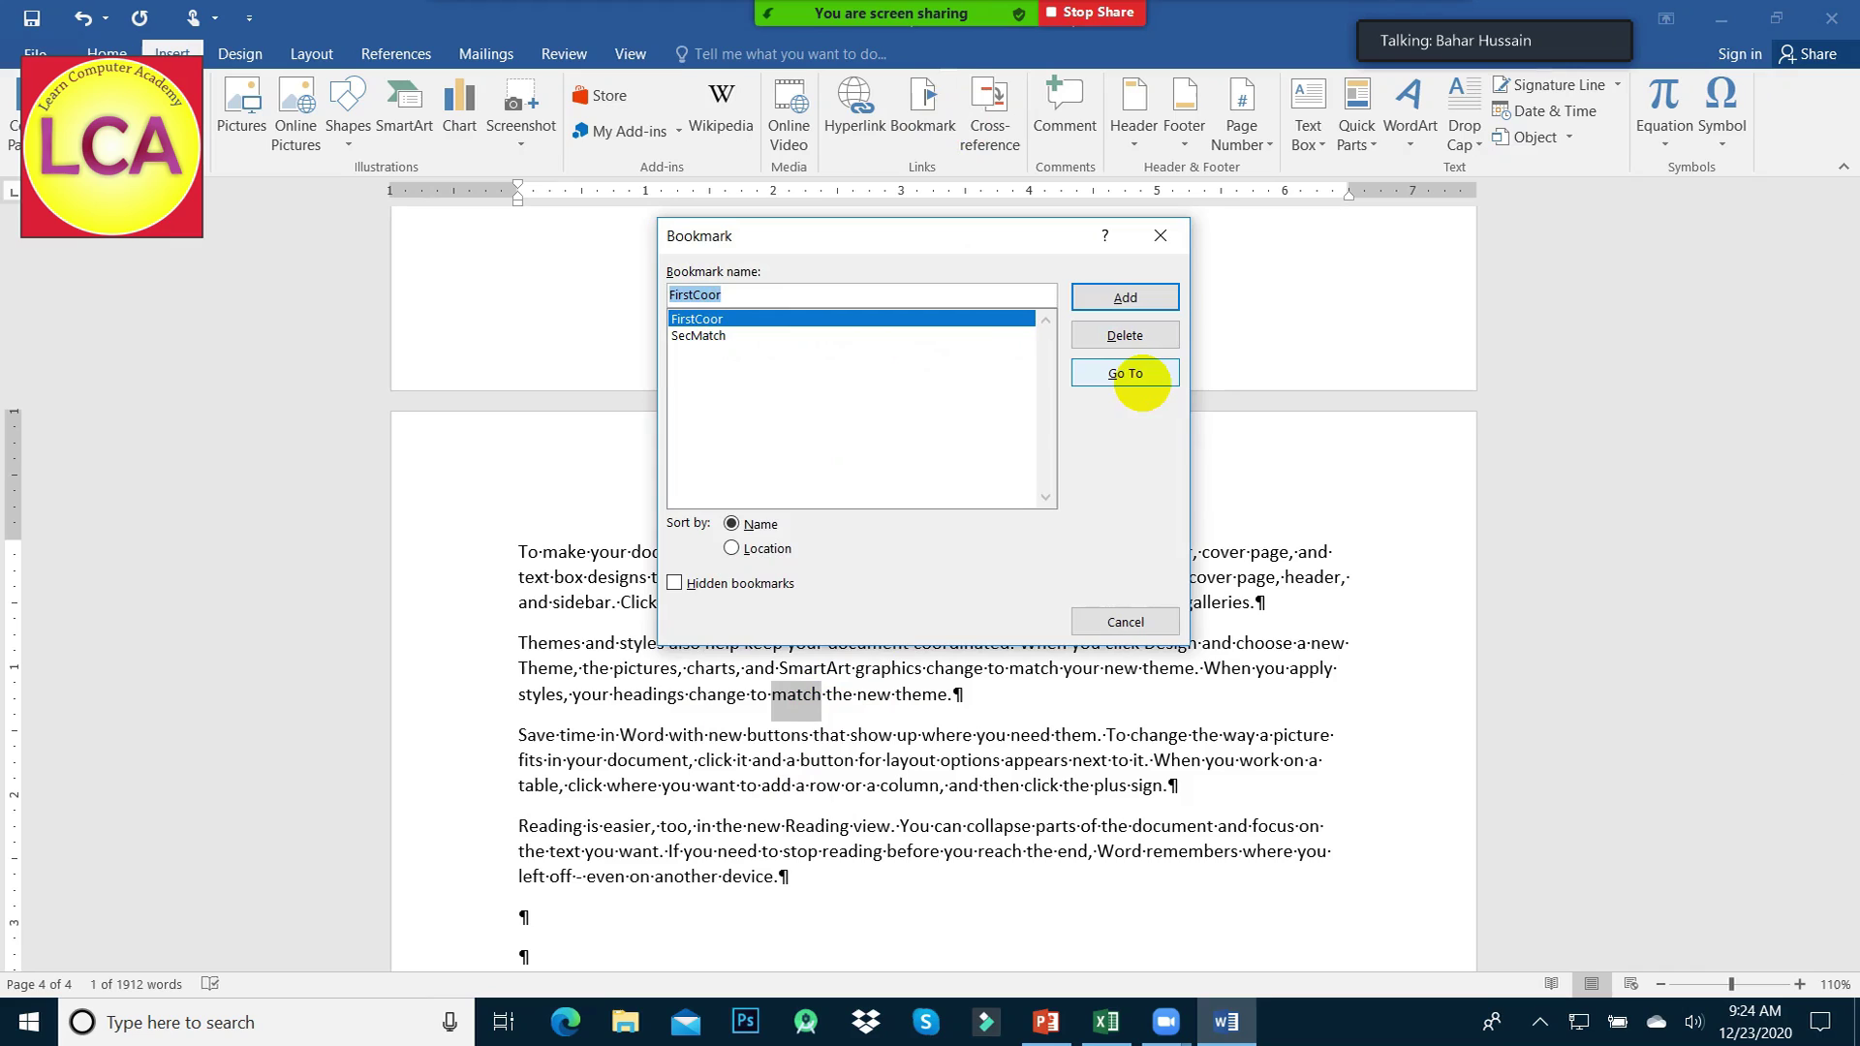
pyautogui.click(1127, 373)
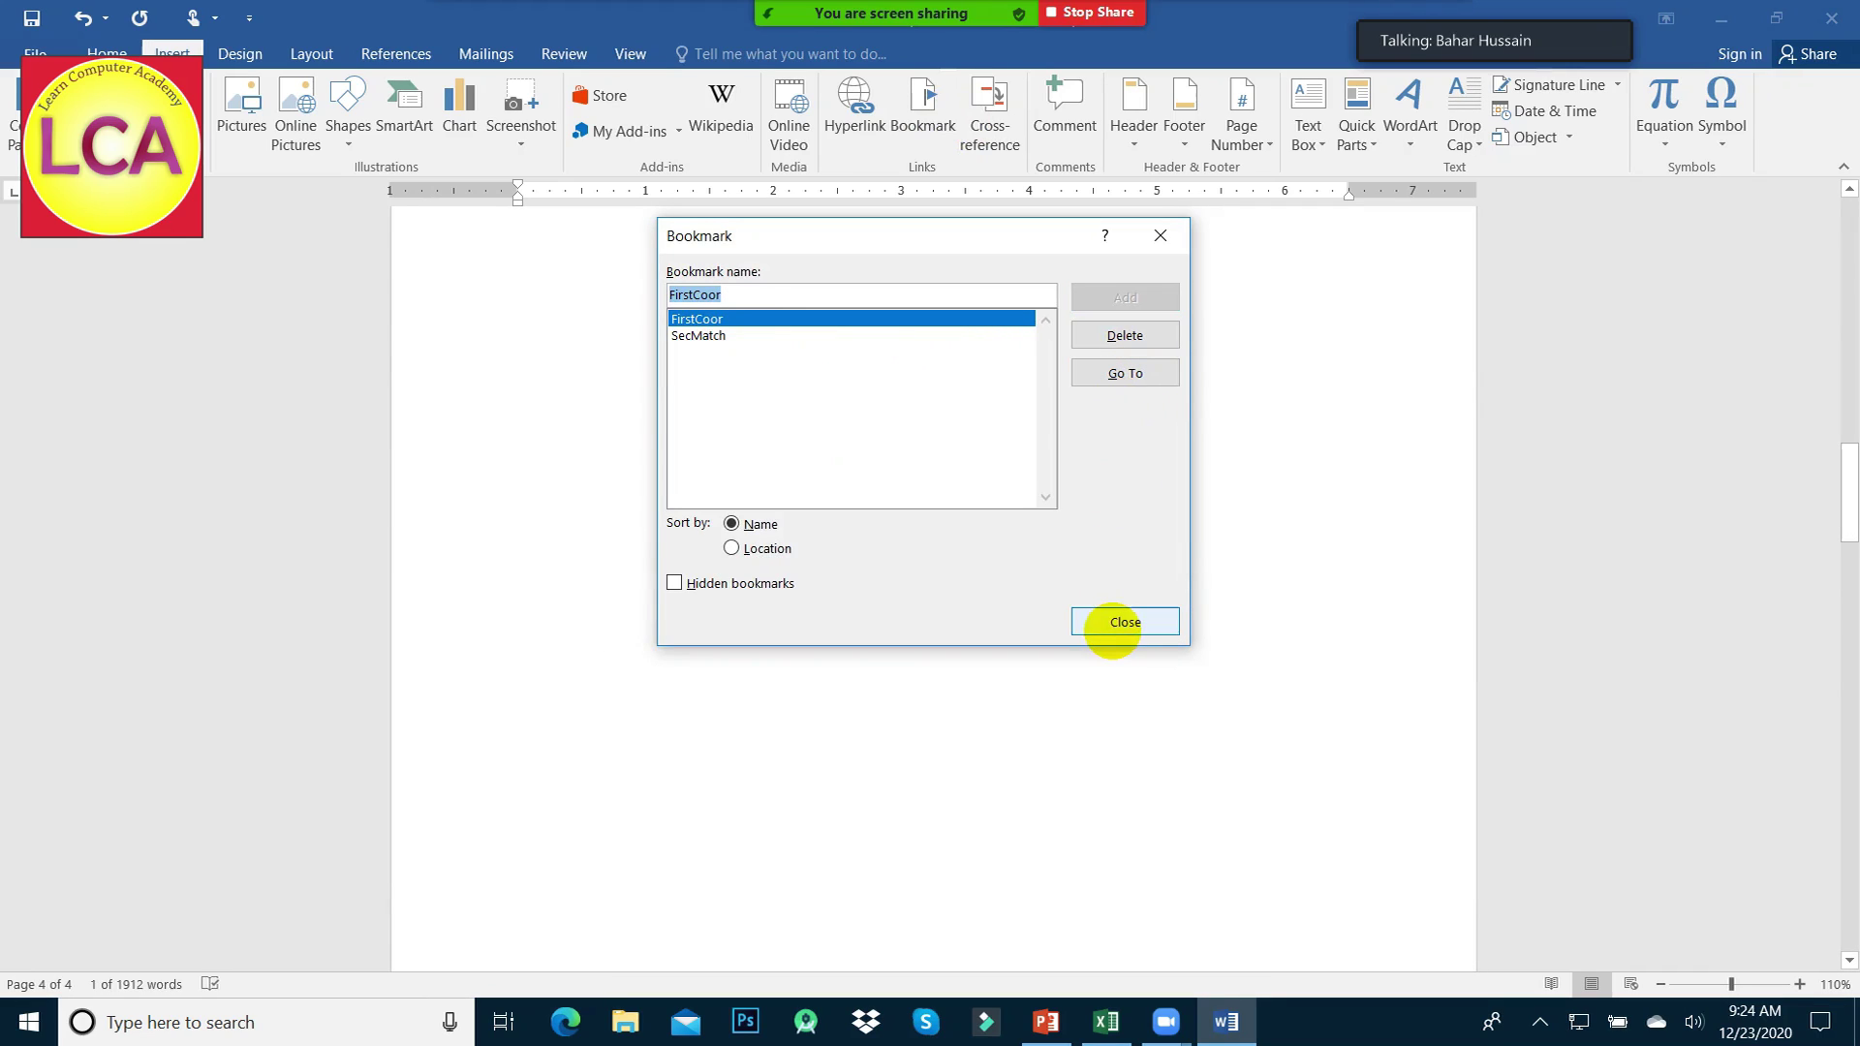
pyautogui.click(1114, 622)
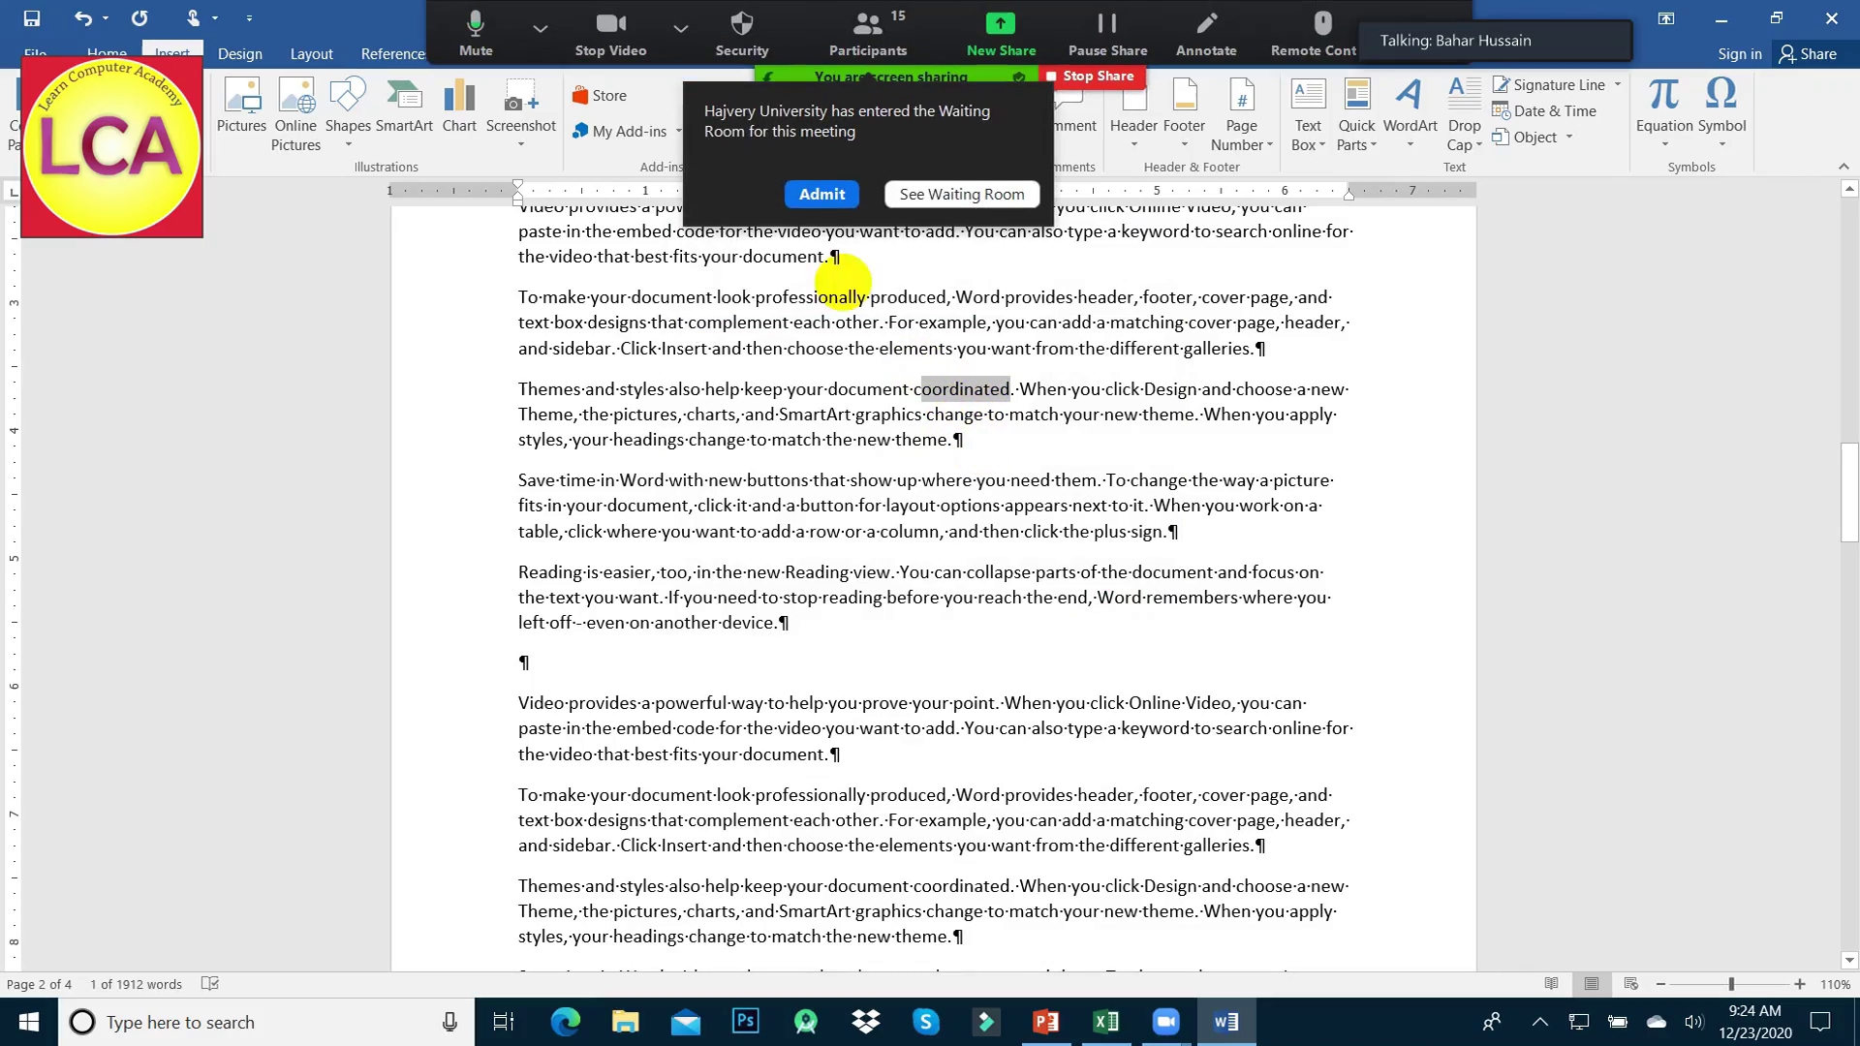
# - Return to the document top and place the cursor before the first 'Video provides' paragraph
pyautogui.click(822, 187)
pyautogui.scroll(6, 916, 373)
pyautogui.scroll(3, 872, 407)
pyautogui.scroll(-5, 918, 423)
pyautogui.scroll(-3, 918, 423)
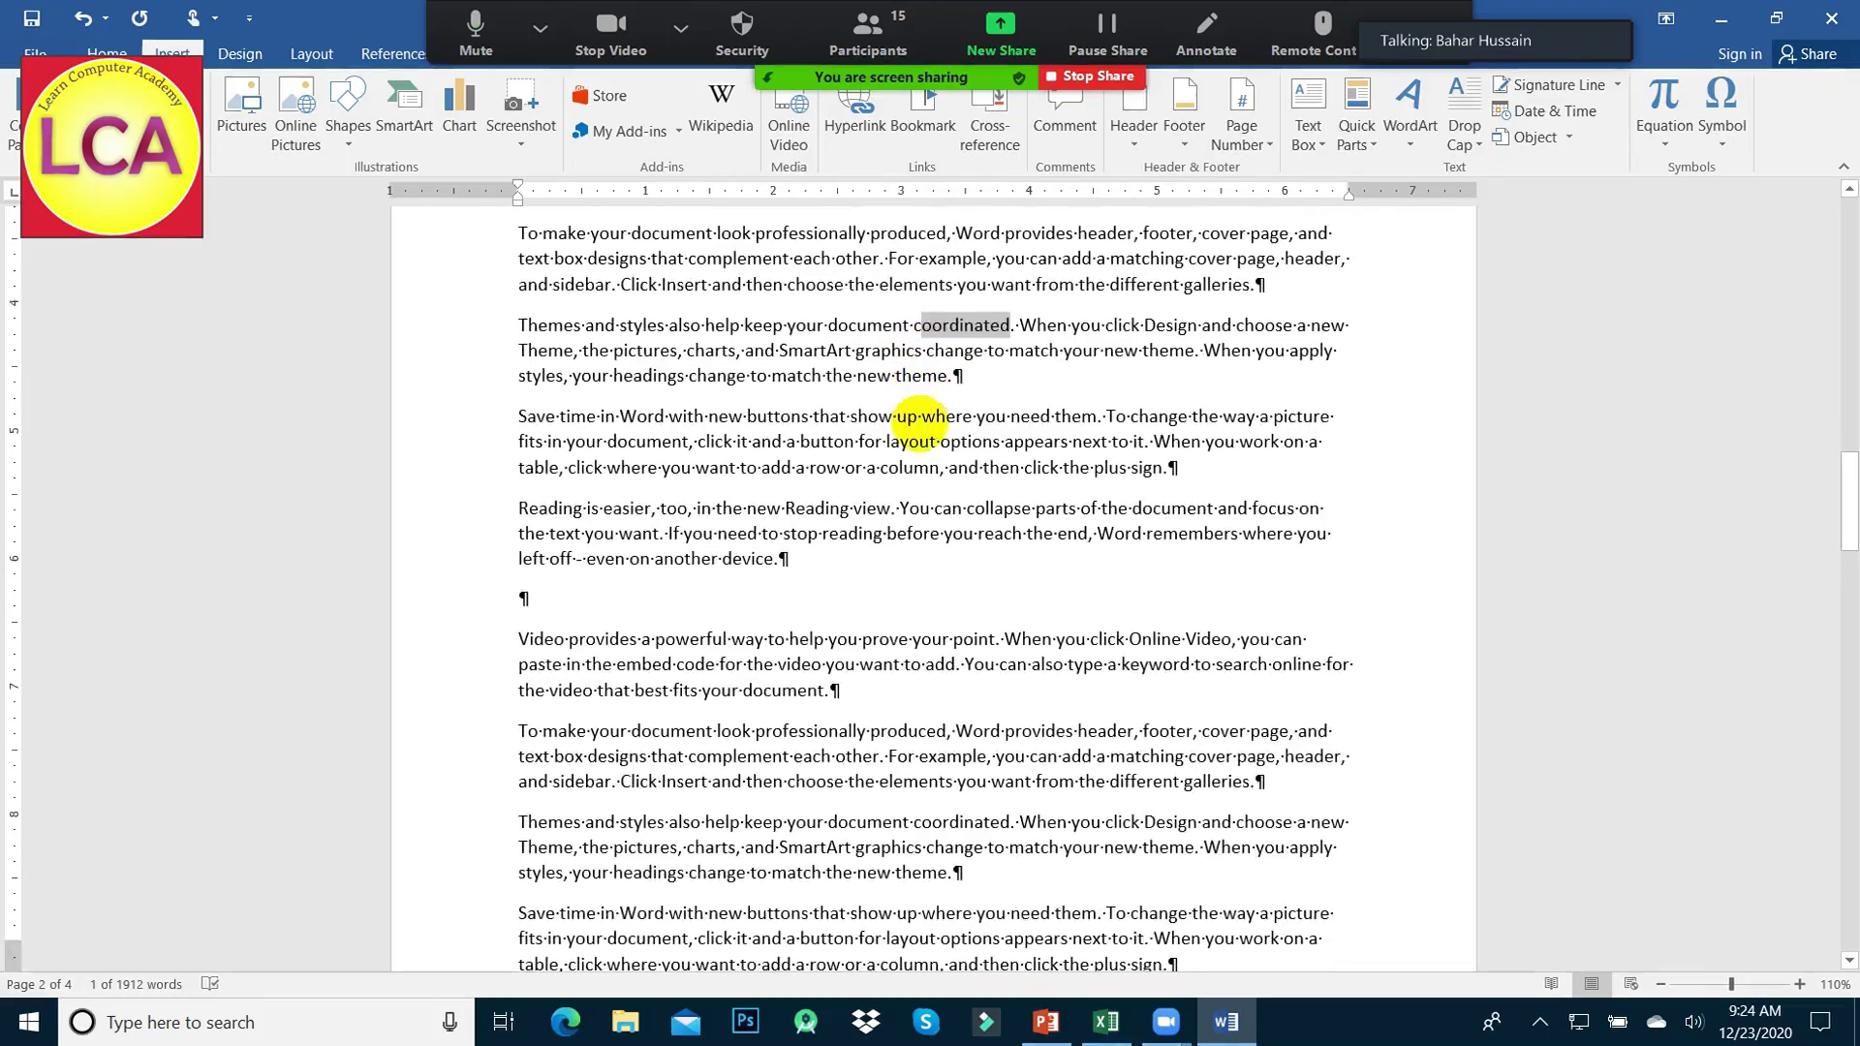
pyautogui.scroll(-6, 919, 424)
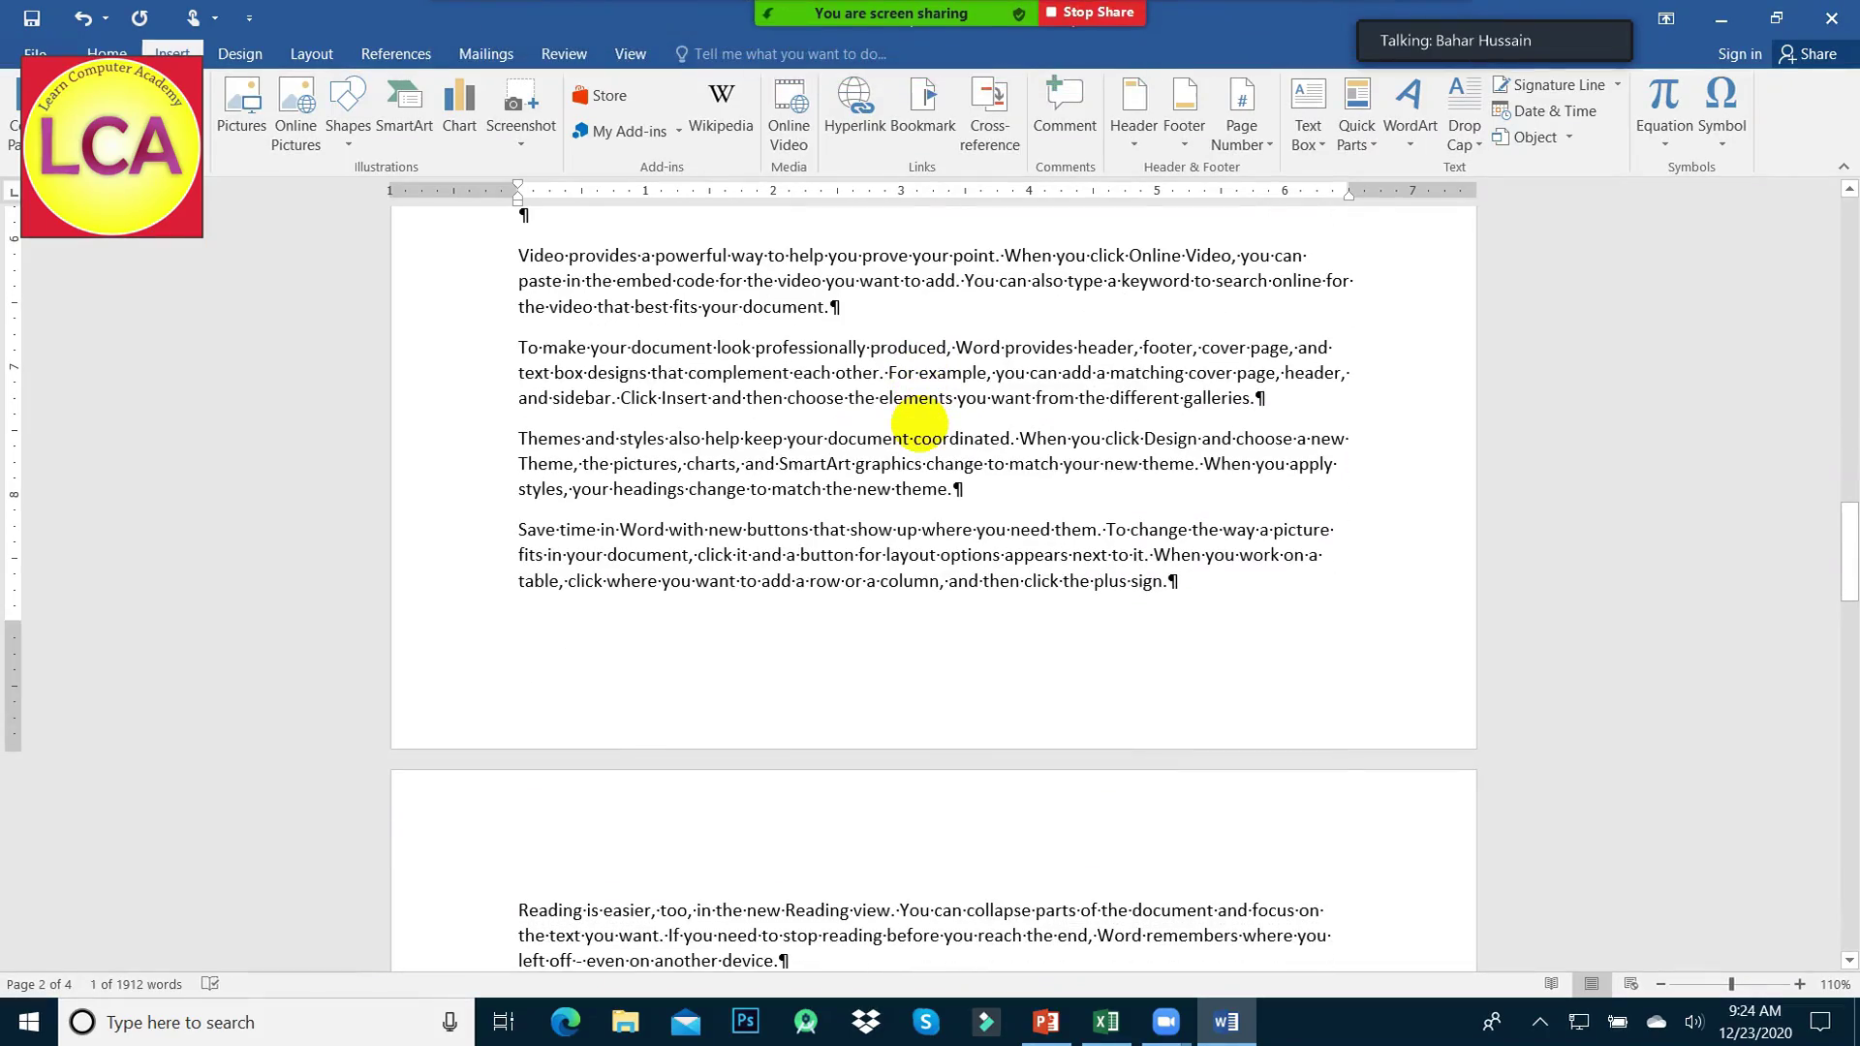
pyautogui.scroll(5, 918, 424)
pyautogui.scroll(5, 918, 423)
pyautogui.scroll(5, 919, 423)
pyautogui.scroll(5, 919, 423)
pyautogui.scroll(5, 919, 423)
pyautogui.scroll(5, 918, 423)
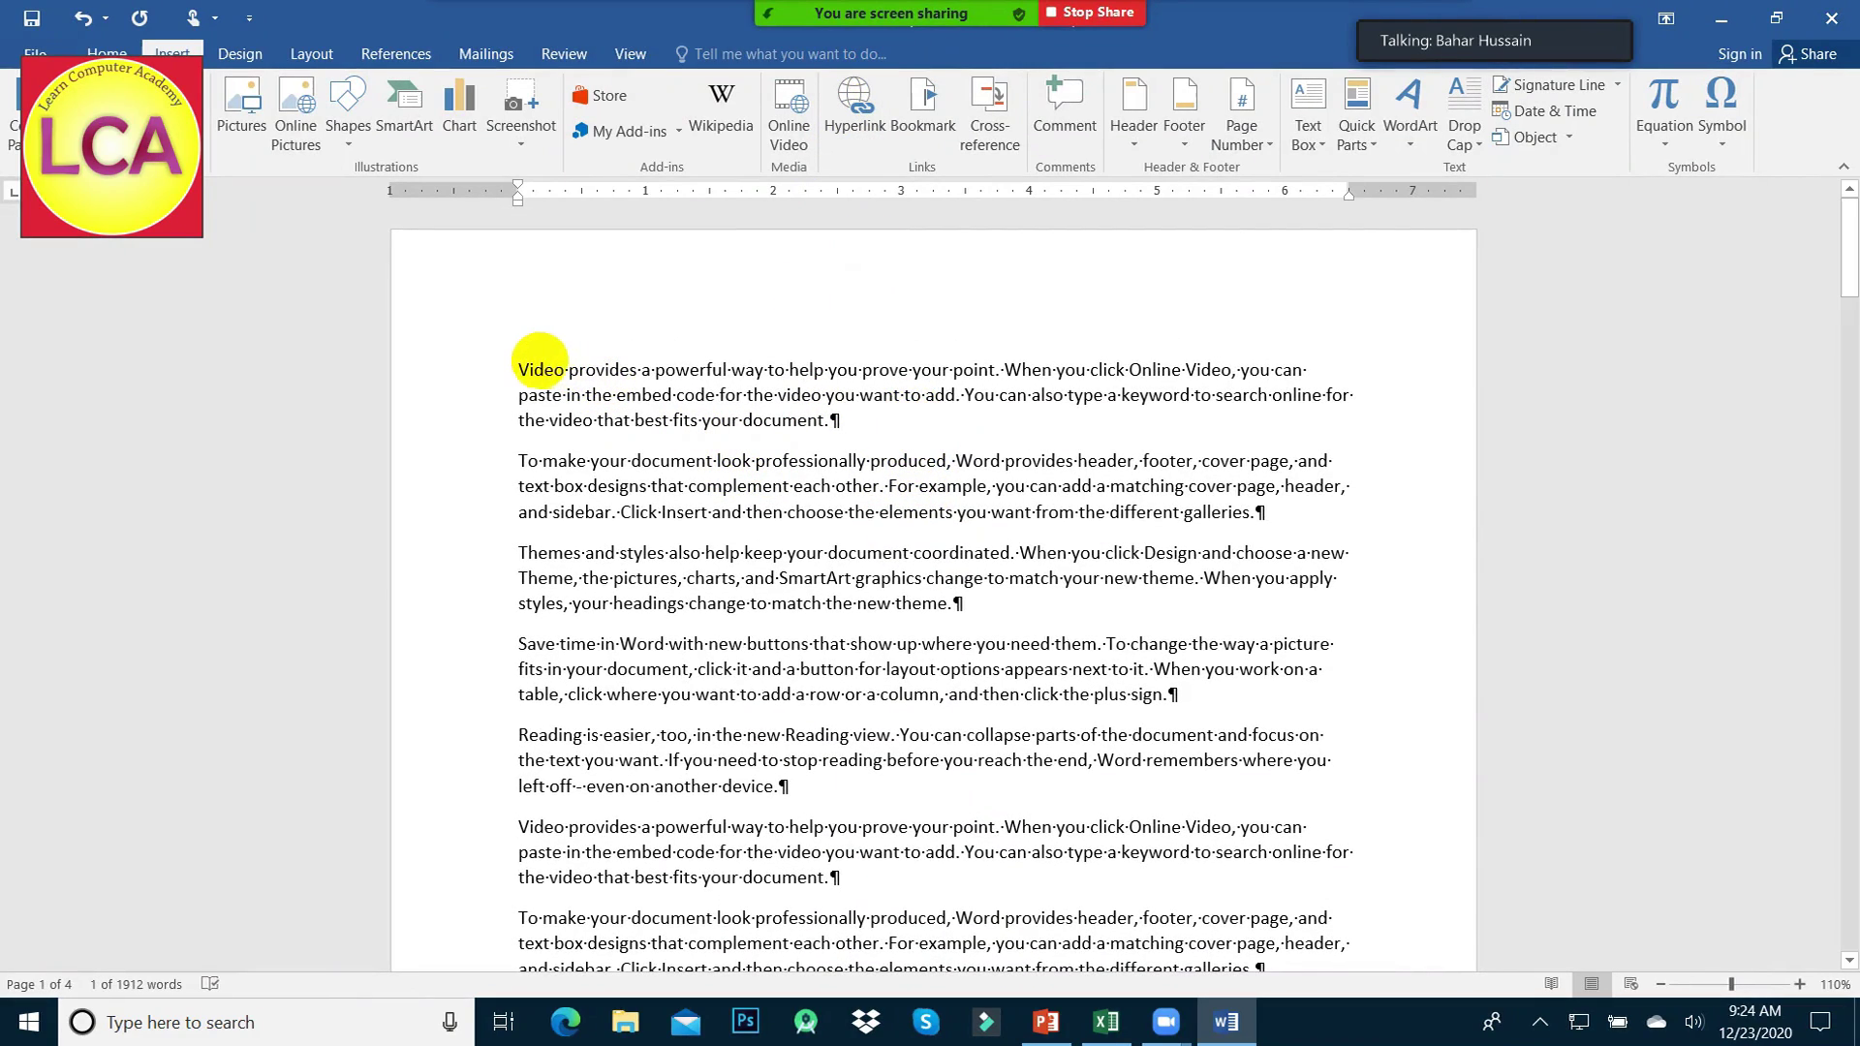
pyautogui.click(519, 370)
# - Insert a new first line reading 'BS-Course Outline' and select that line
pyautogui.press('Return')
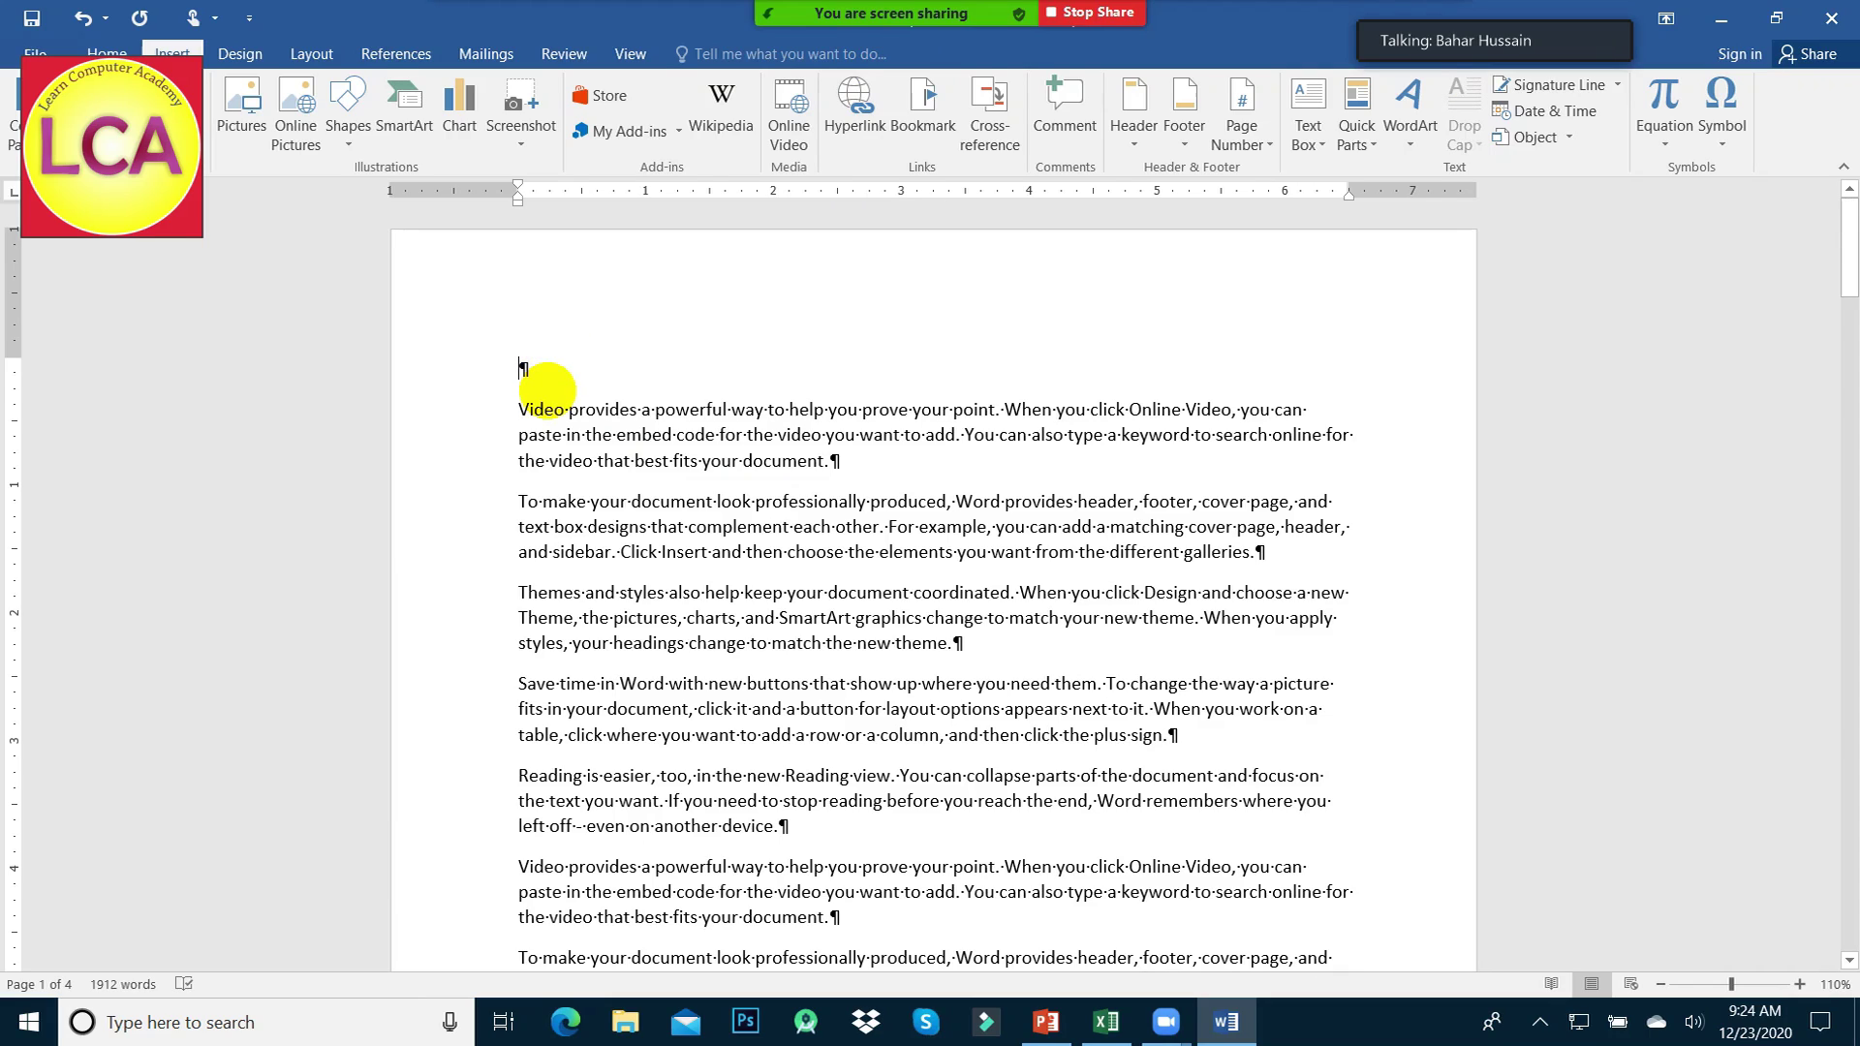
pyautogui.write('BS-Course Outline')
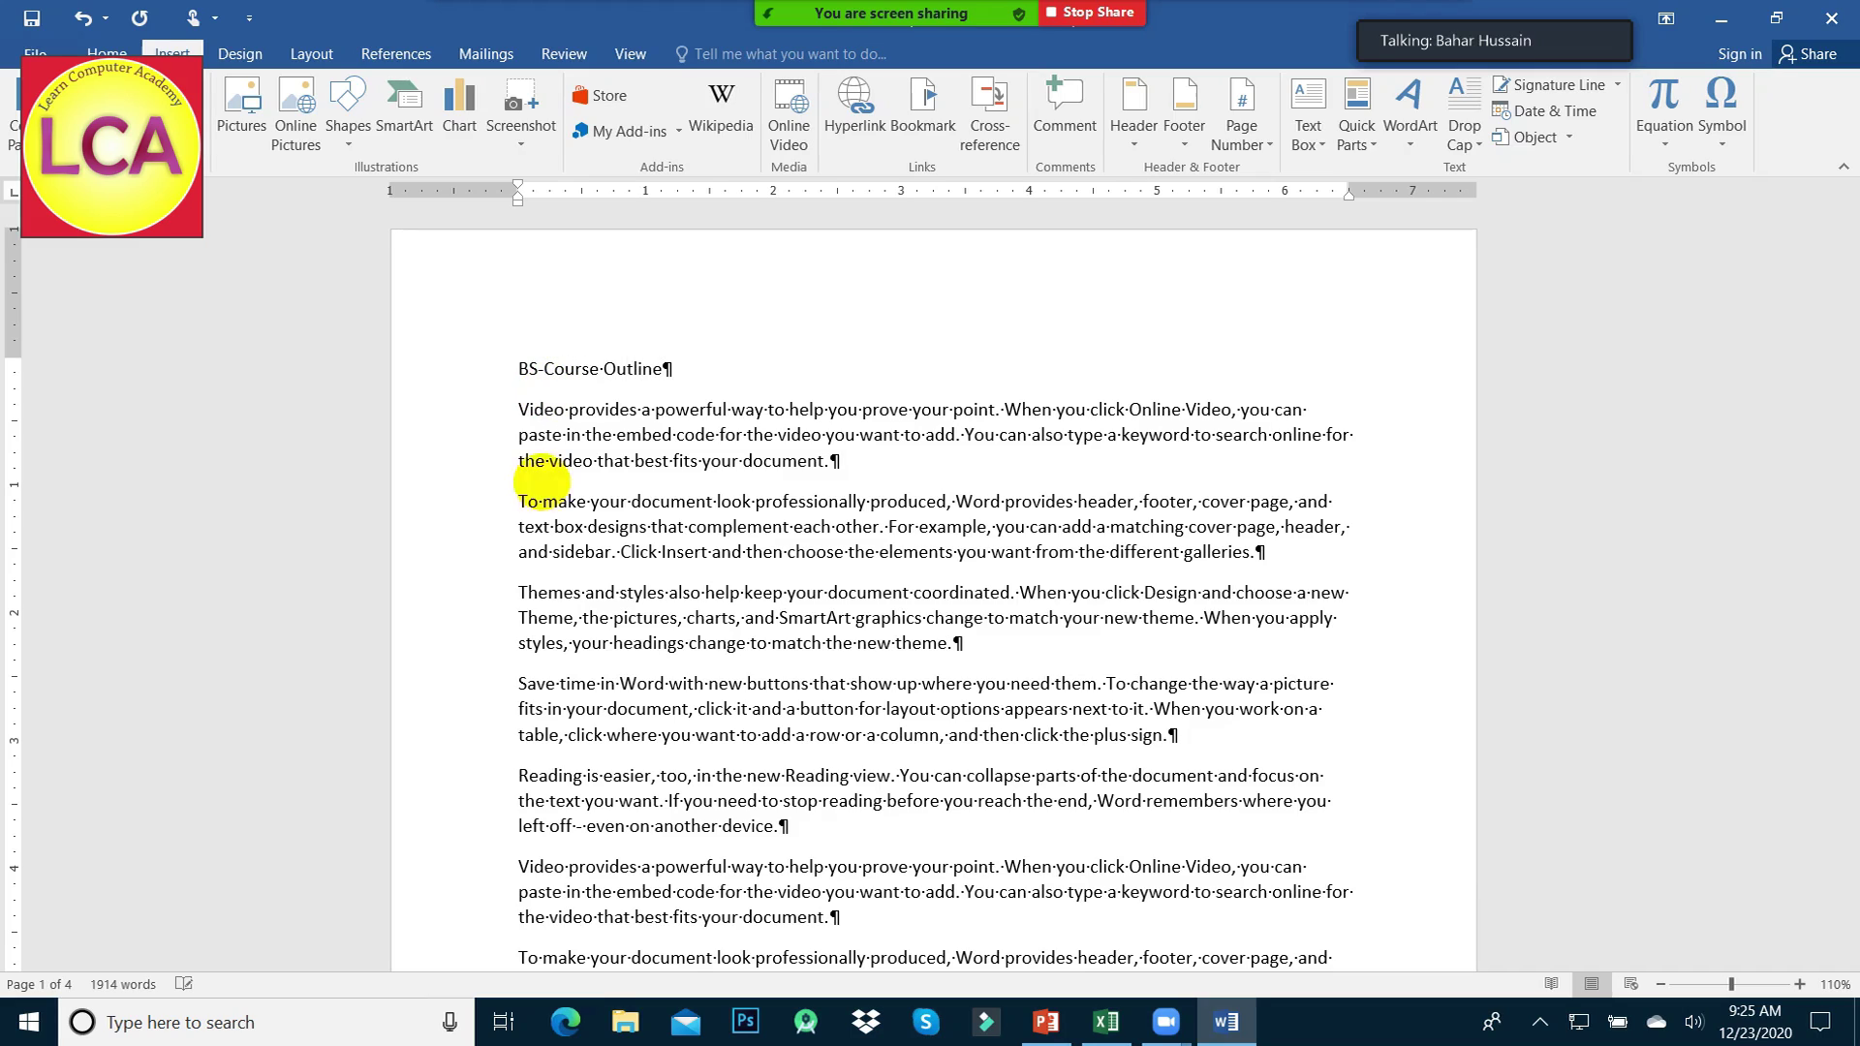
pyautogui.click(555, 526)
pyautogui.click(497, 374)
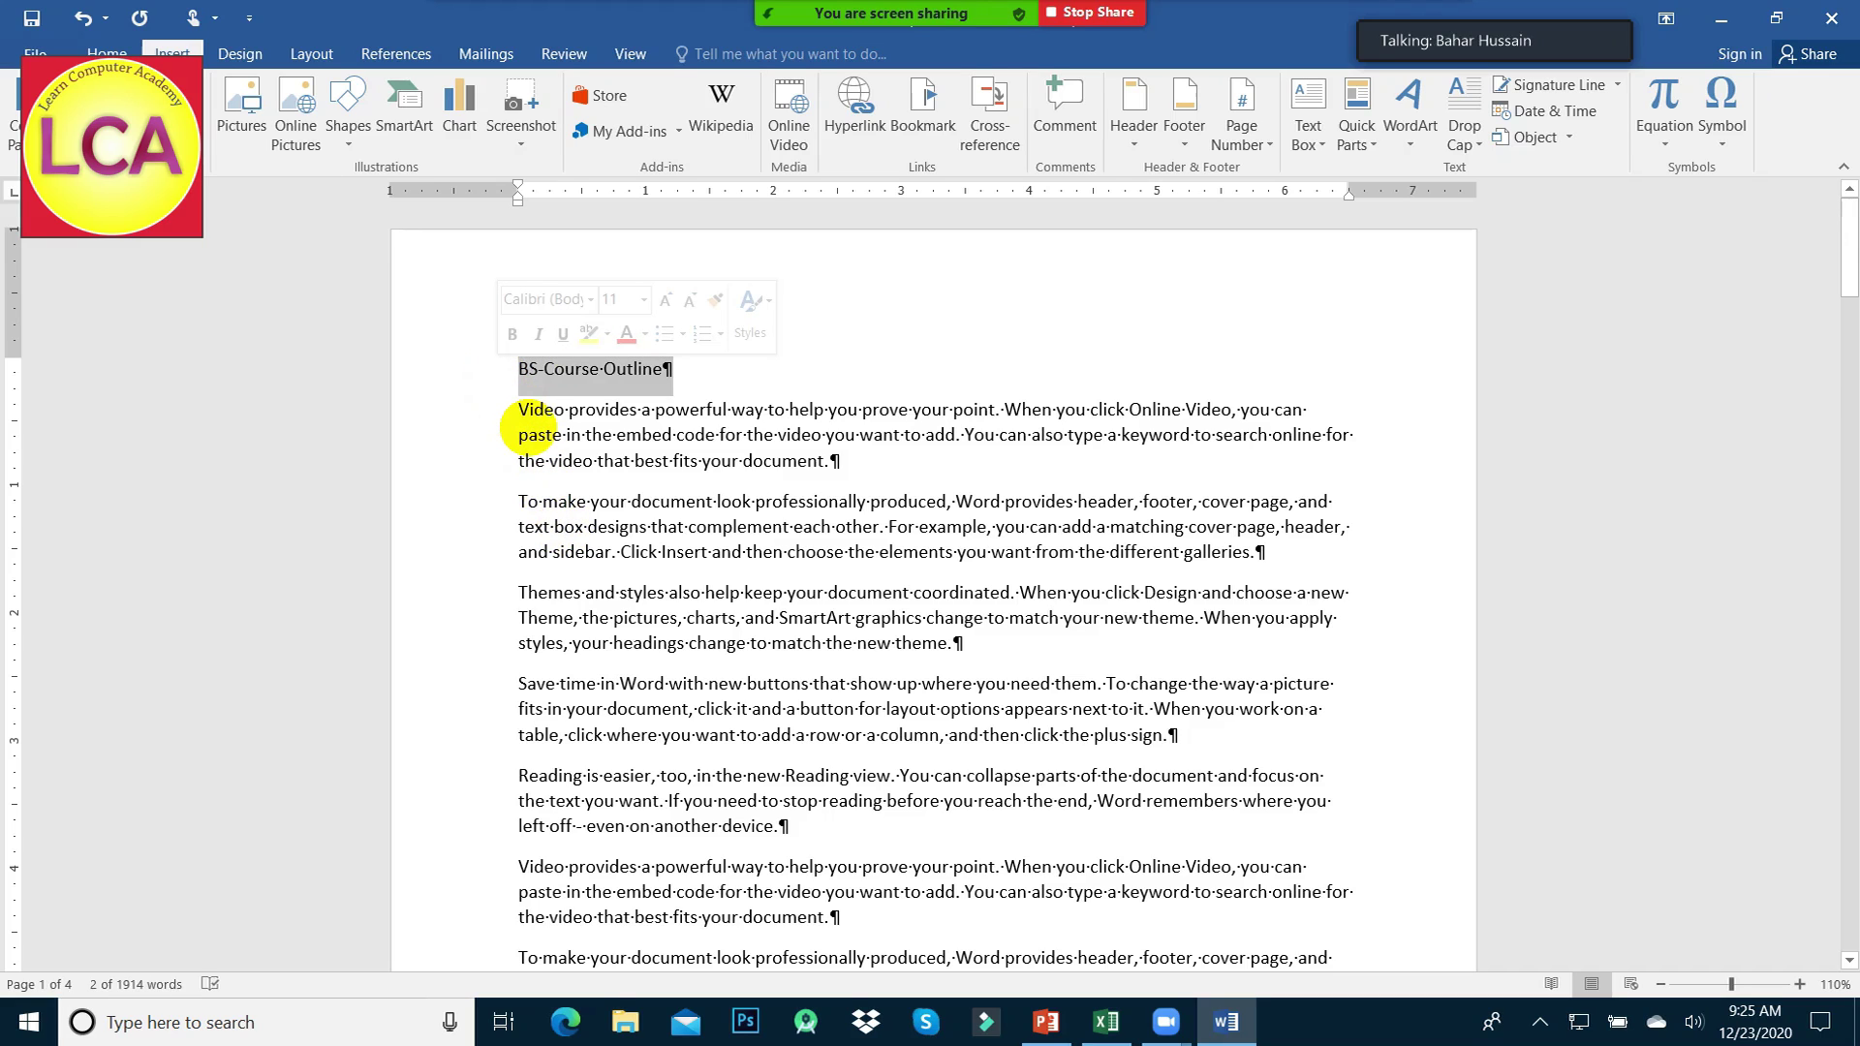
pyautogui.hotkey('ctrl', 'k')
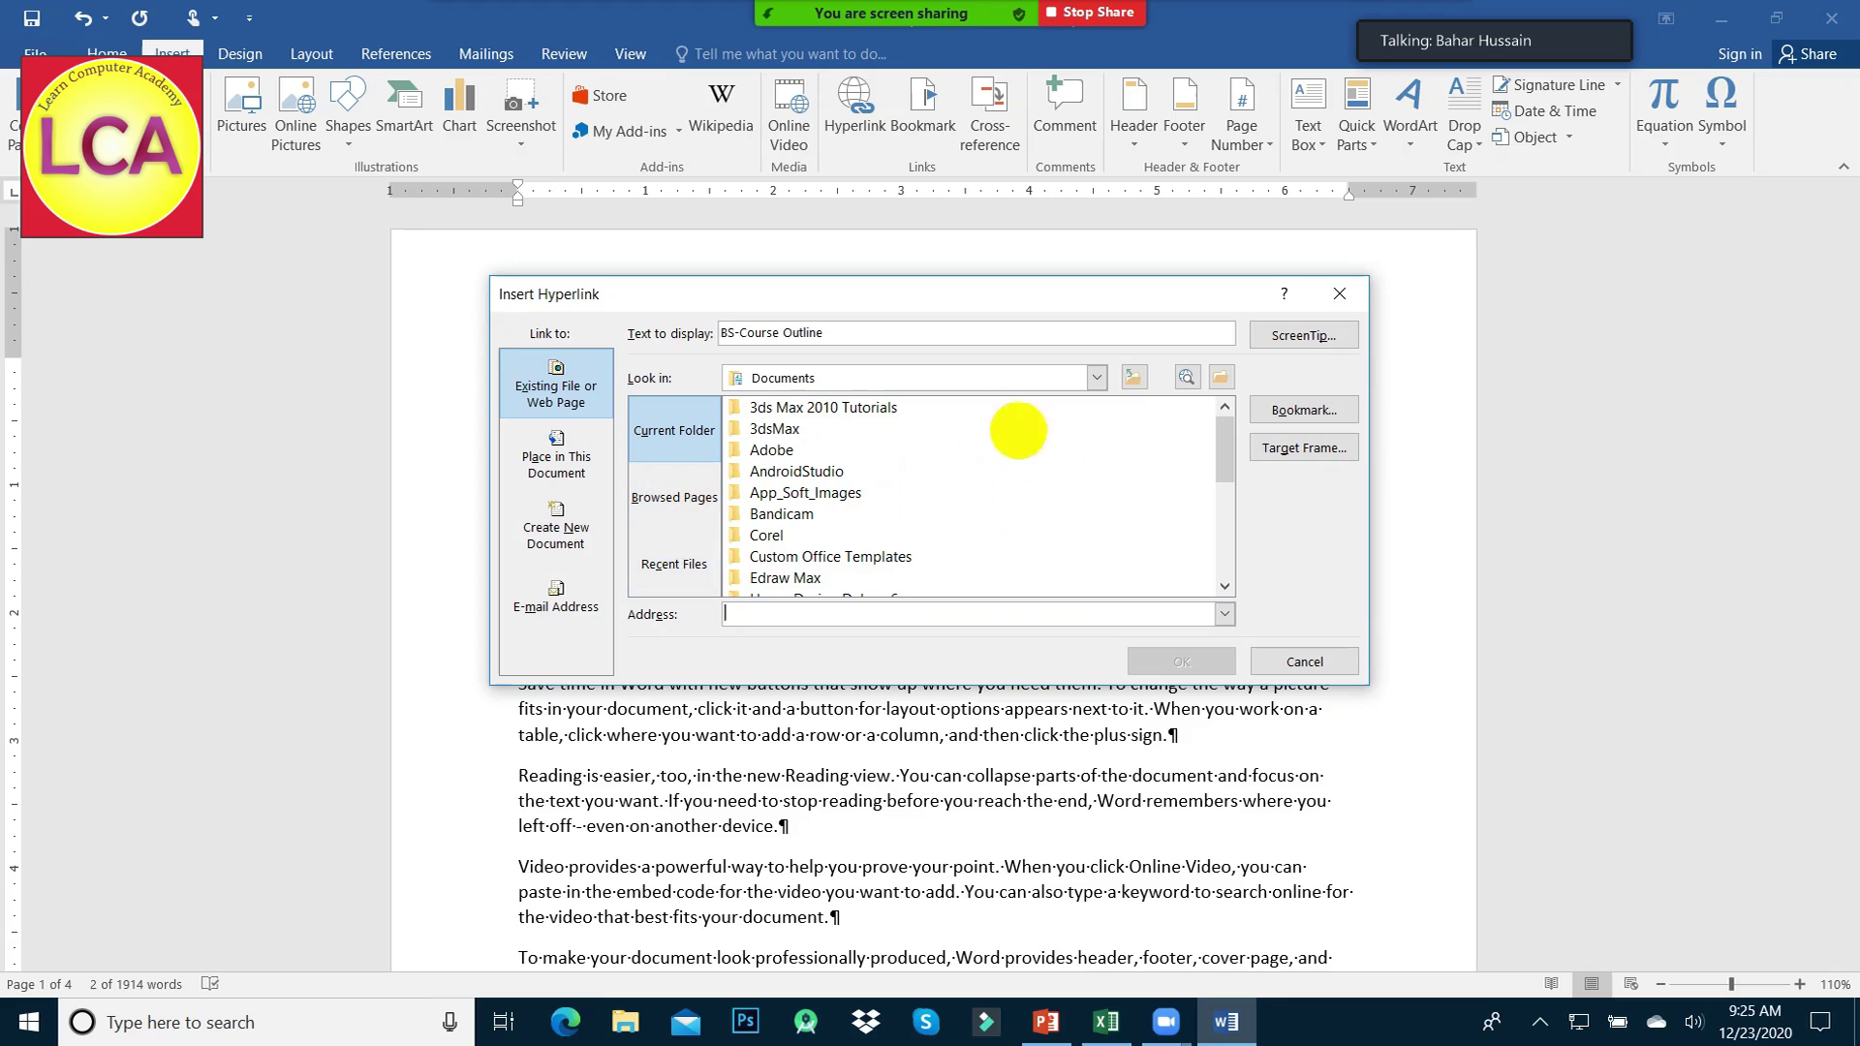
# - Link the title to 'CourseOutLine BSCS Introduction to Computer Science.docx' in the E: drive course folder
pyautogui.click(1095, 378)
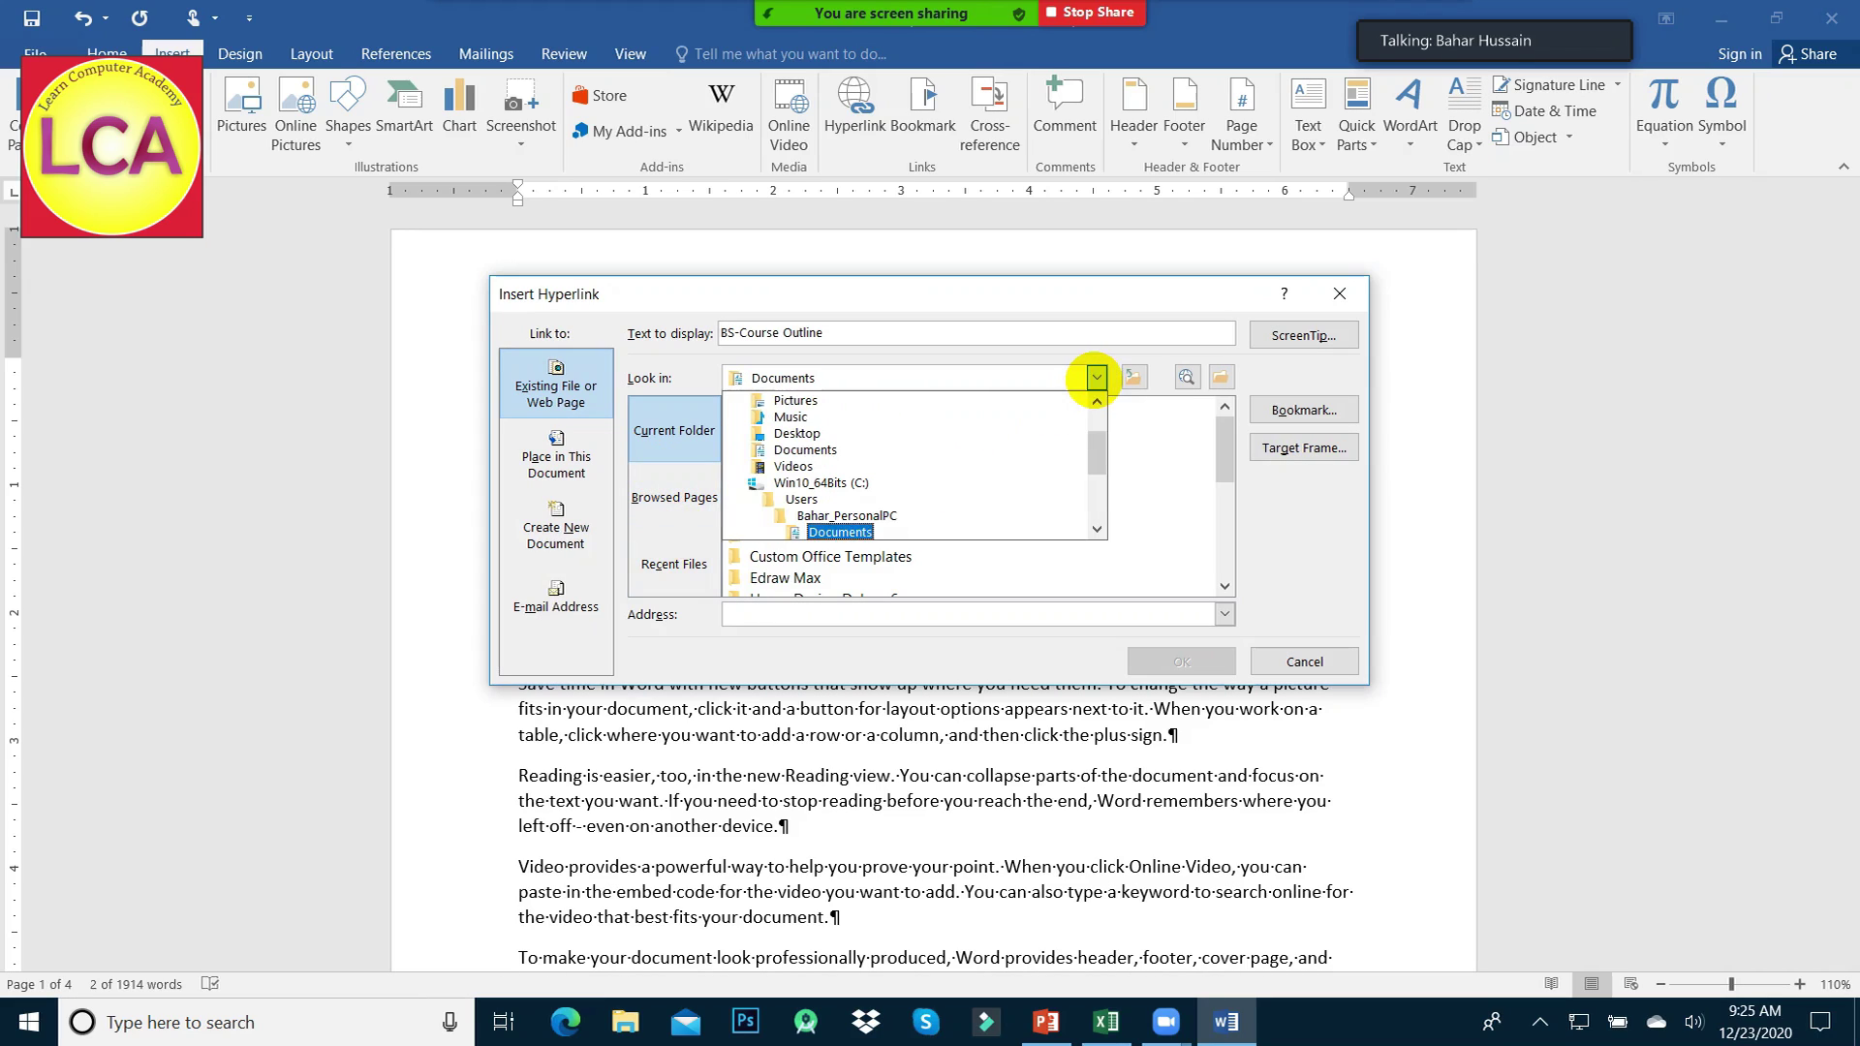
pyautogui.moveTo(1100, 436); pyautogui.dragTo(1105, 502)
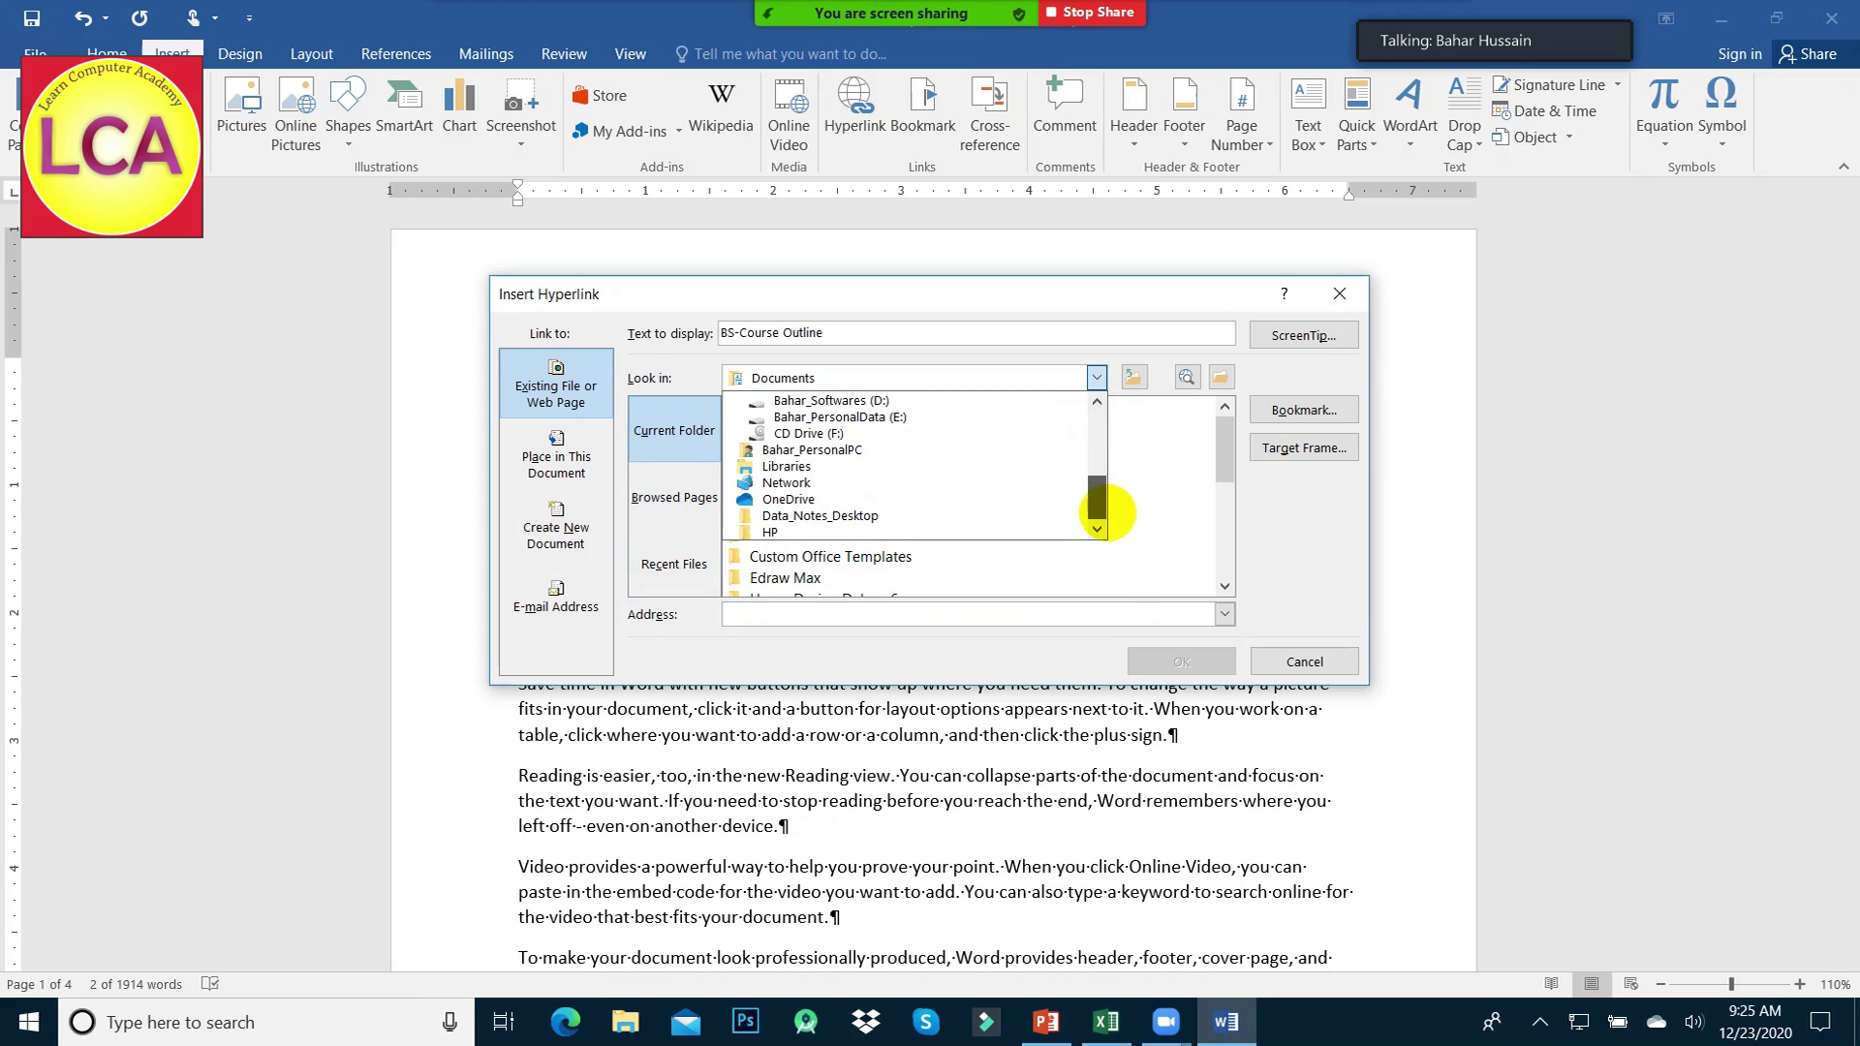
pyautogui.click(926, 416)
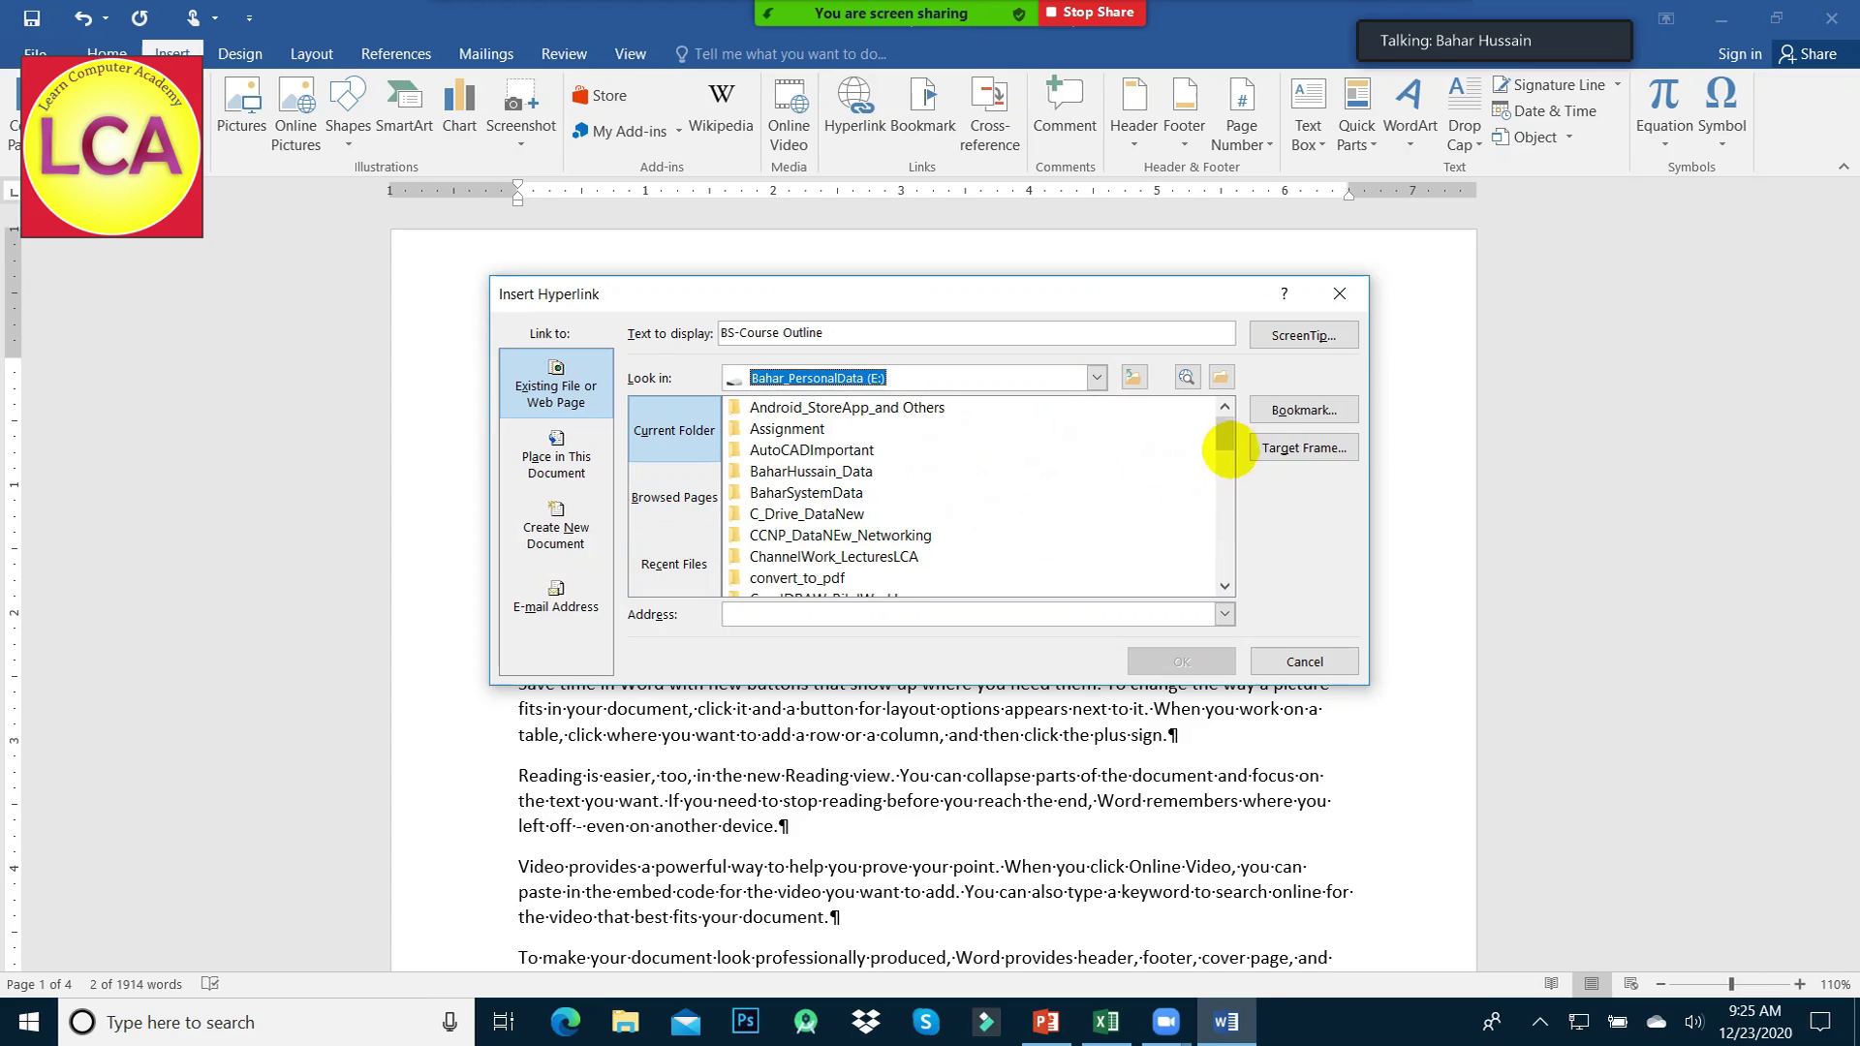
pyautogui.moveTo(1225, 433); pyautogui.dragTo(1226, 479)
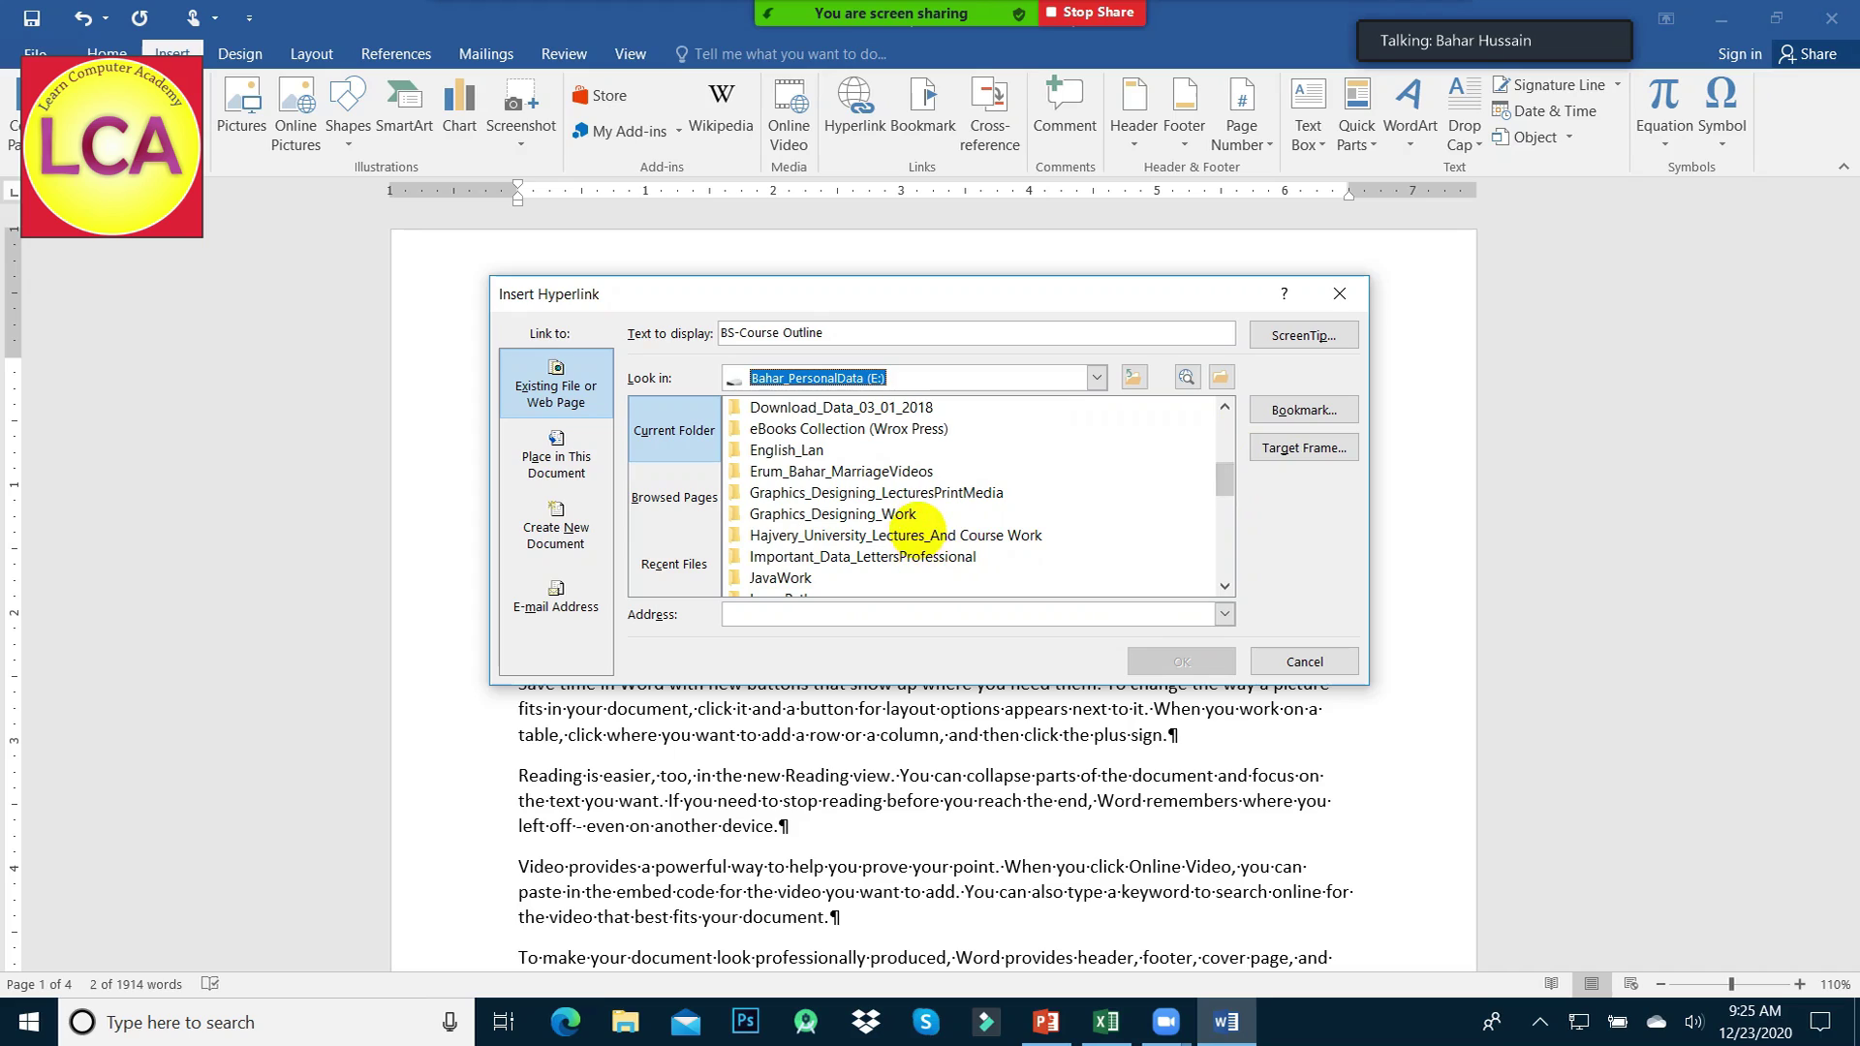
pyautogui.doubleClick(912, 534)
pyautogui.click(875, 514)
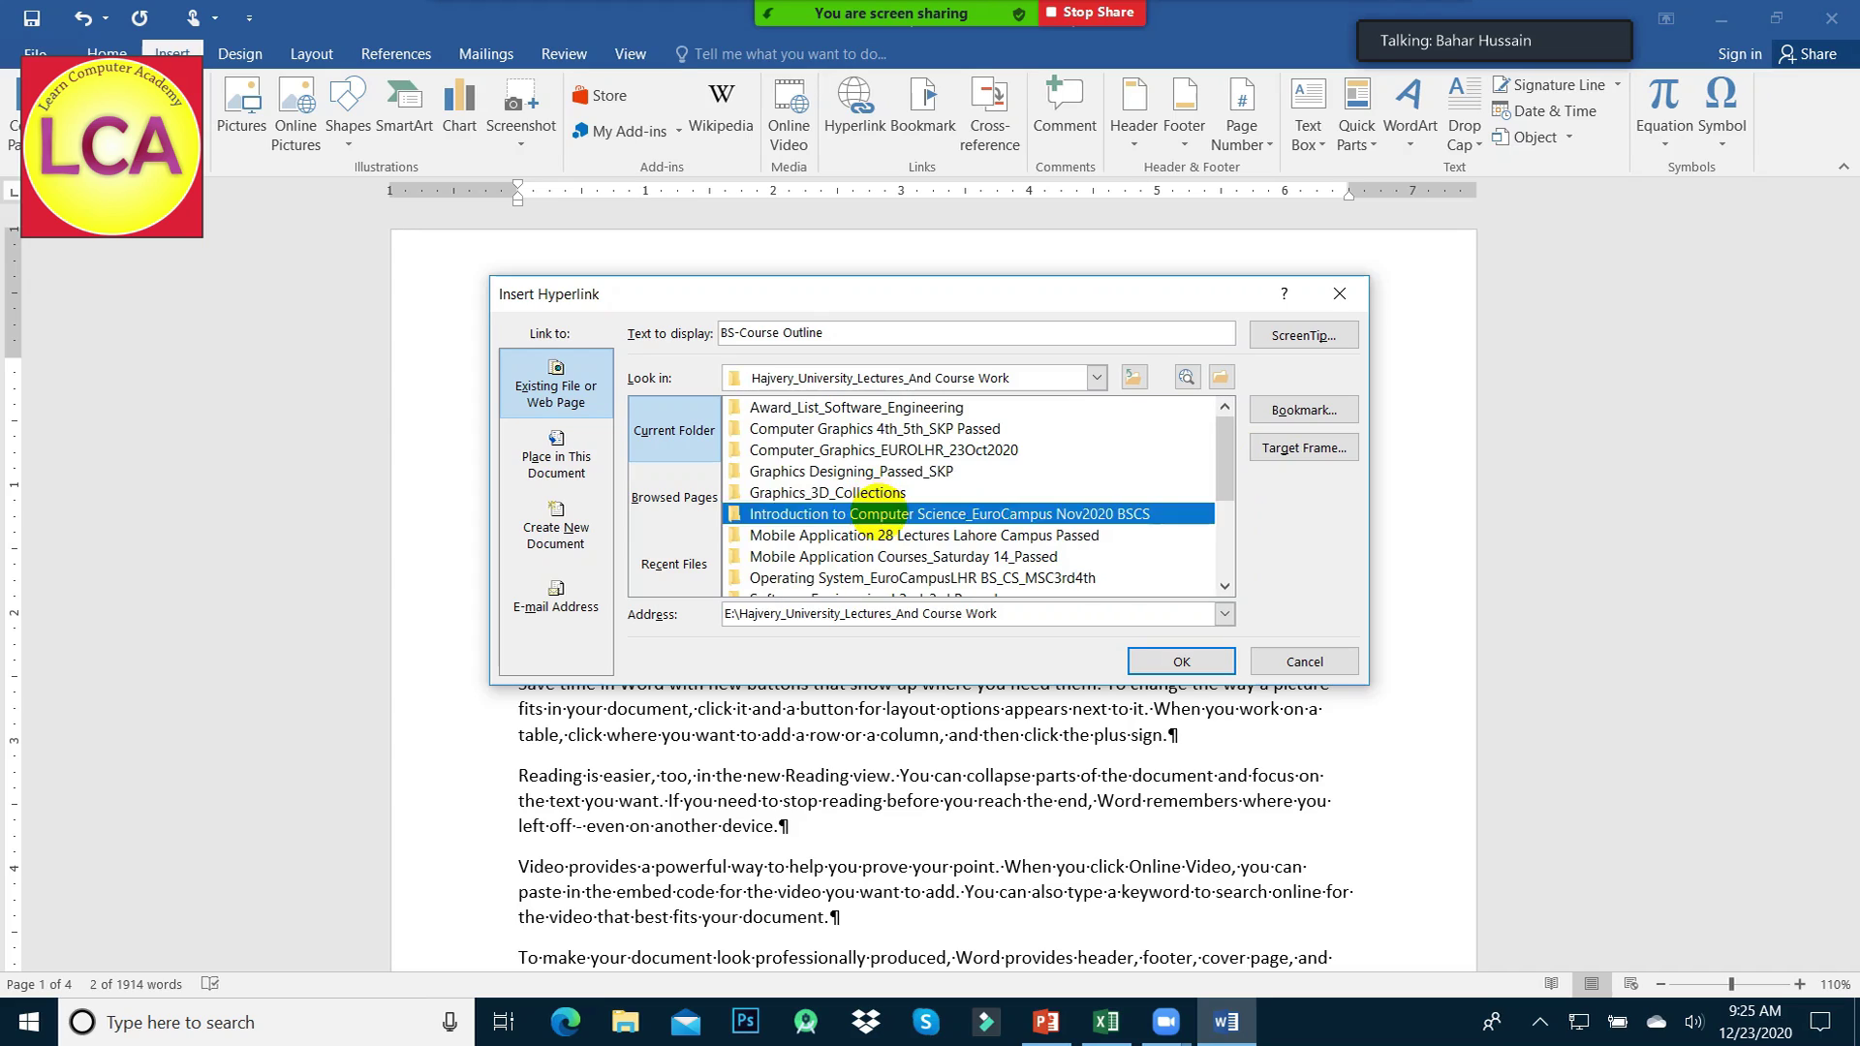
pyautogui.doubleClick(875, 513)
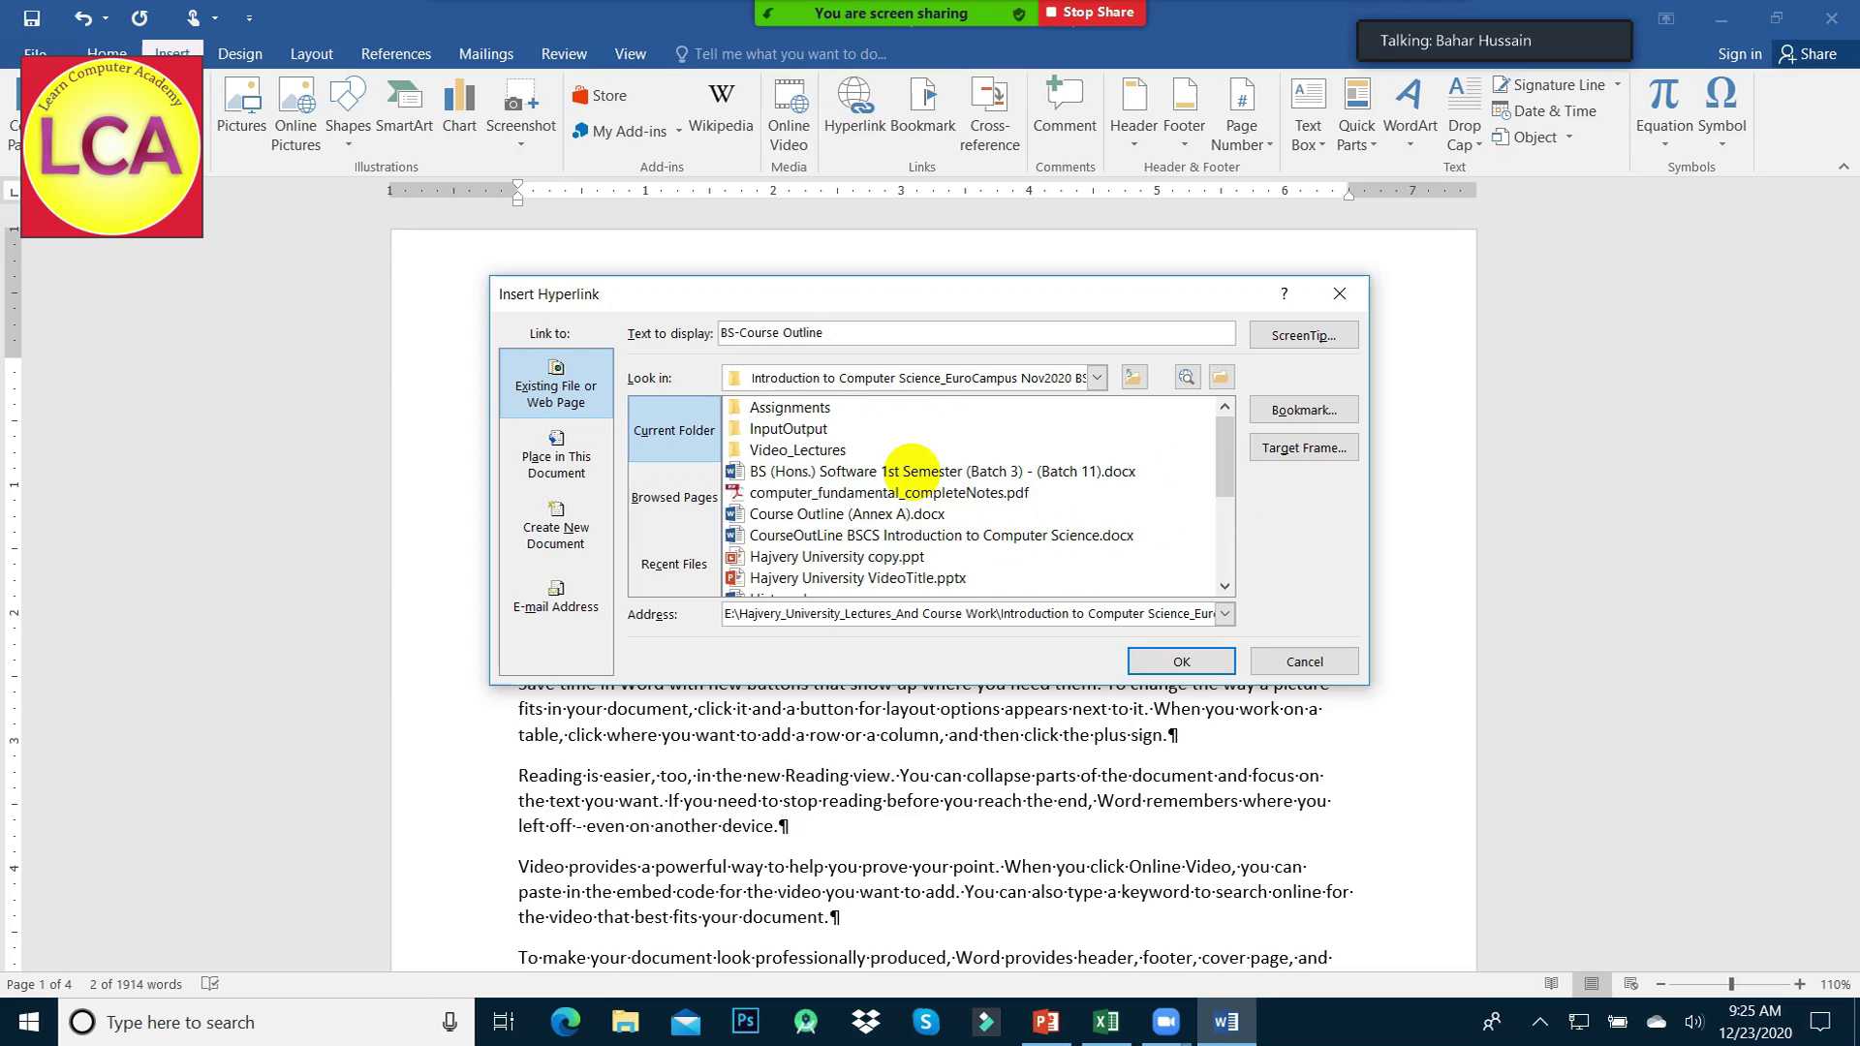
pyautogui.click(904, 517)
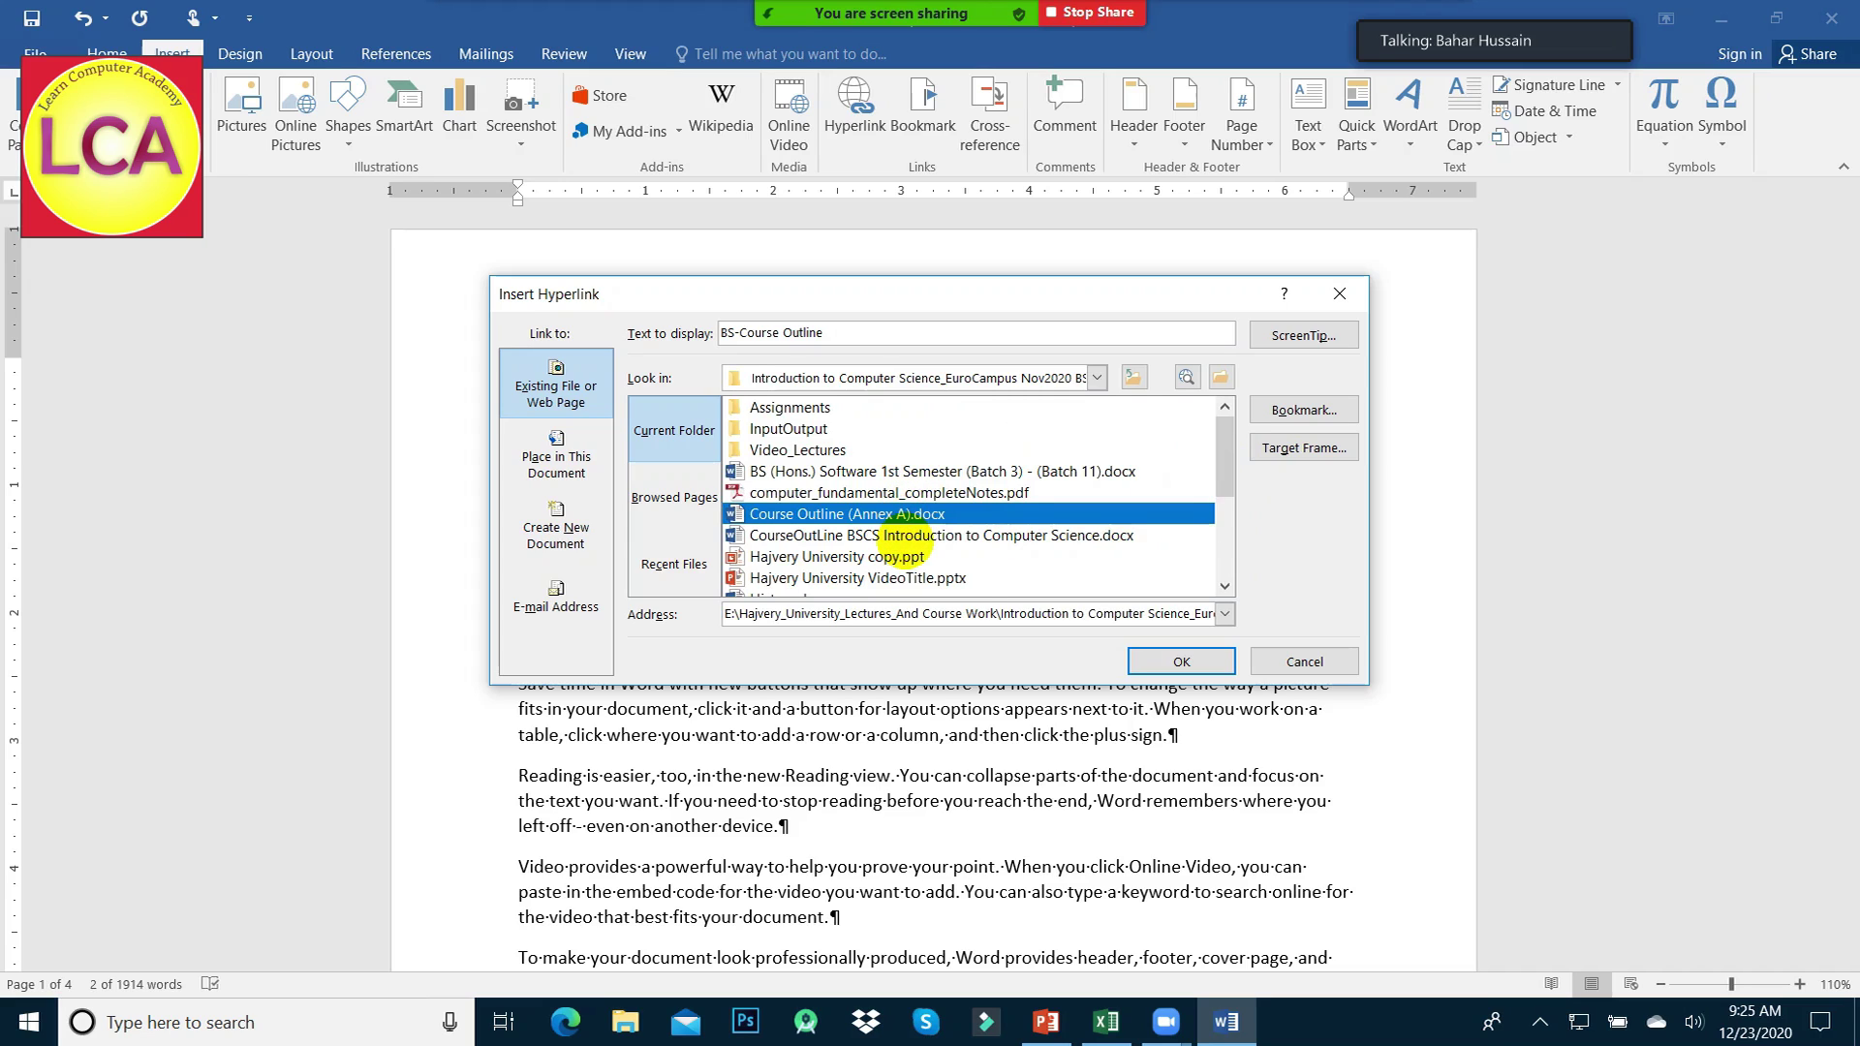
pyautogui.click(906, 536)
pyautogui.click(1181, 661)
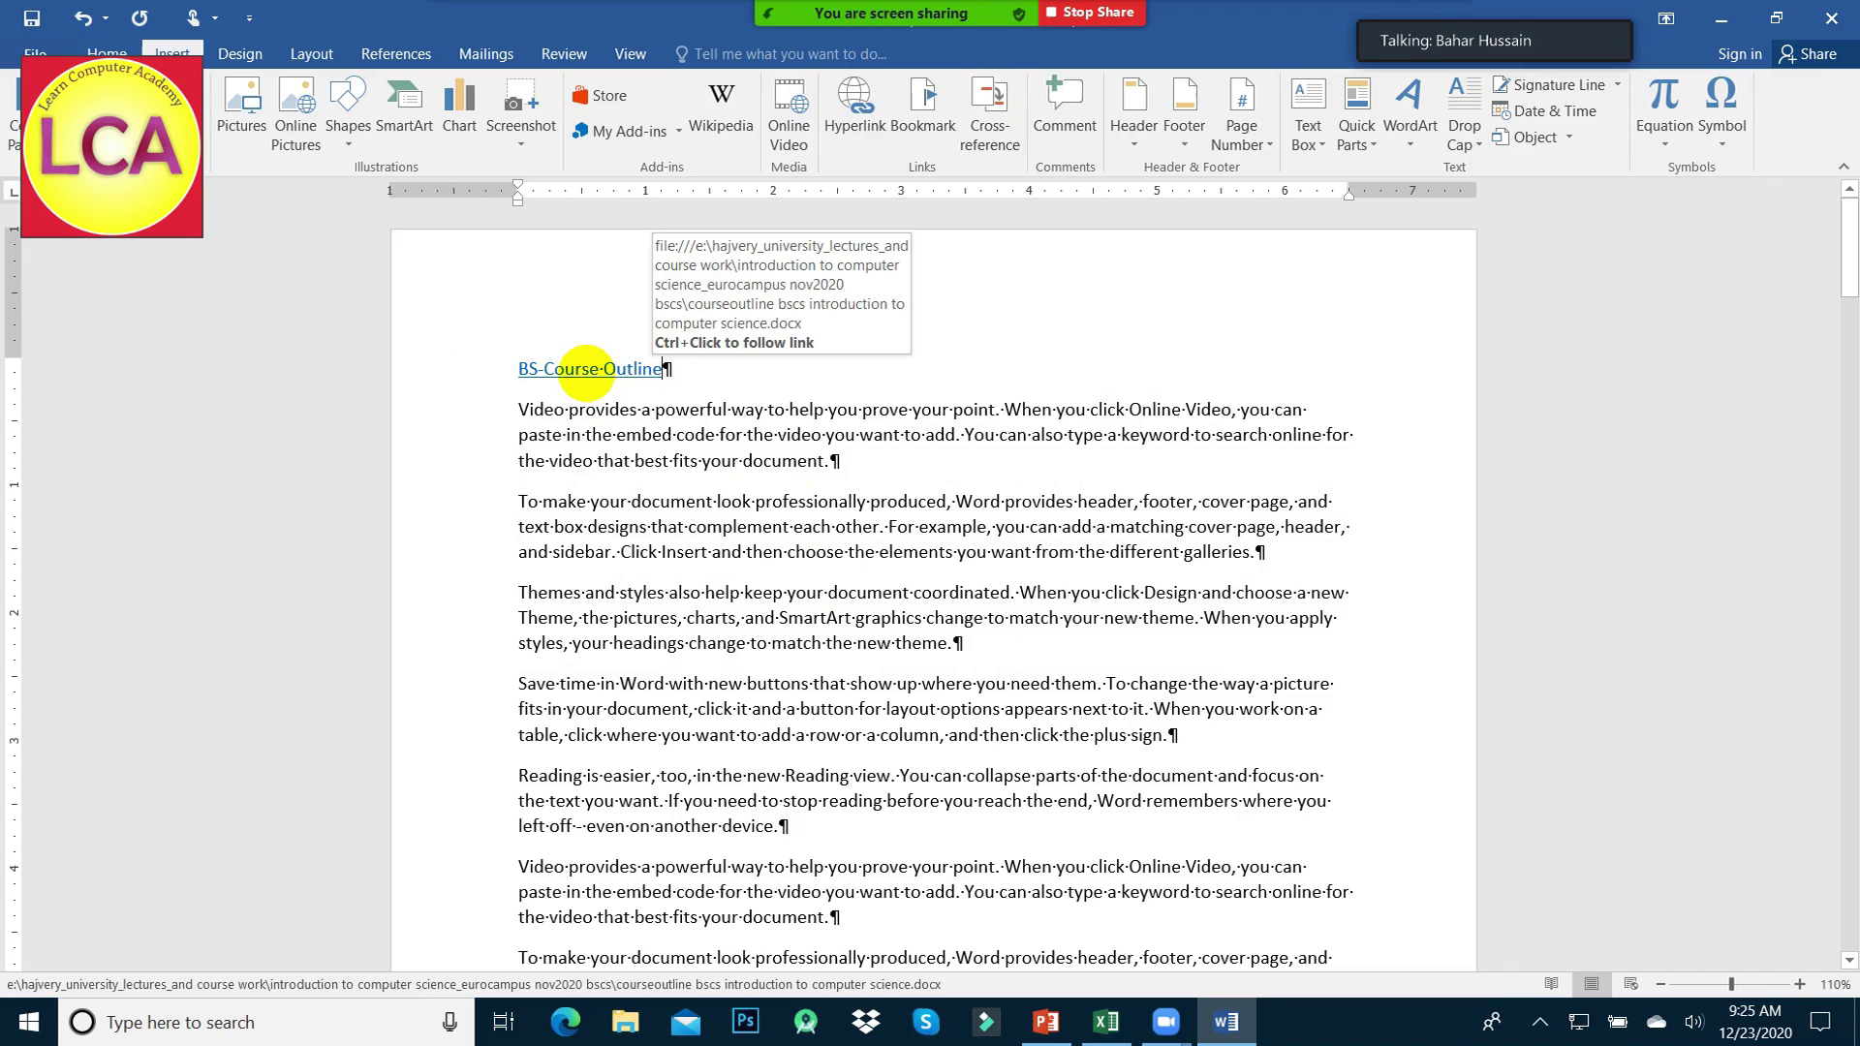
pyautogui.keyDown('ctrl'); pyautogui.click(586, 369); pyautogui.keyUp('ctrl')
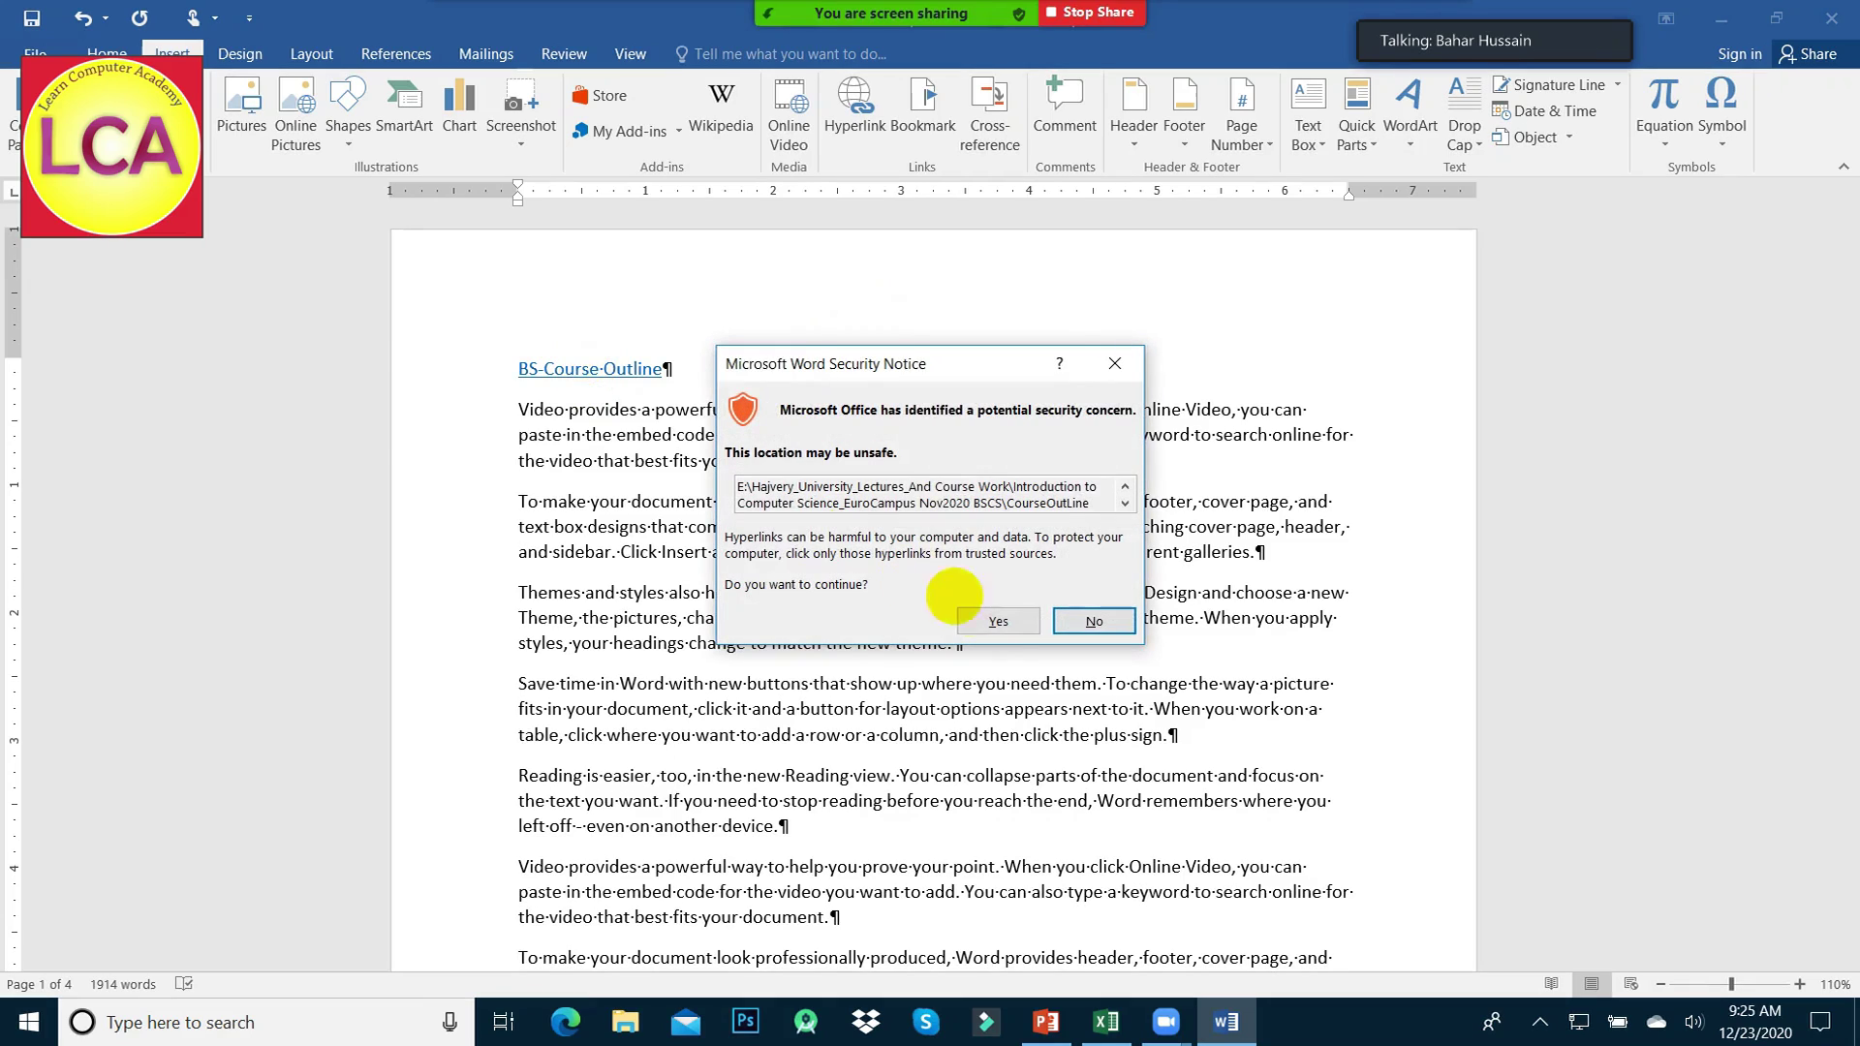
pyautogui.click(997, 620)
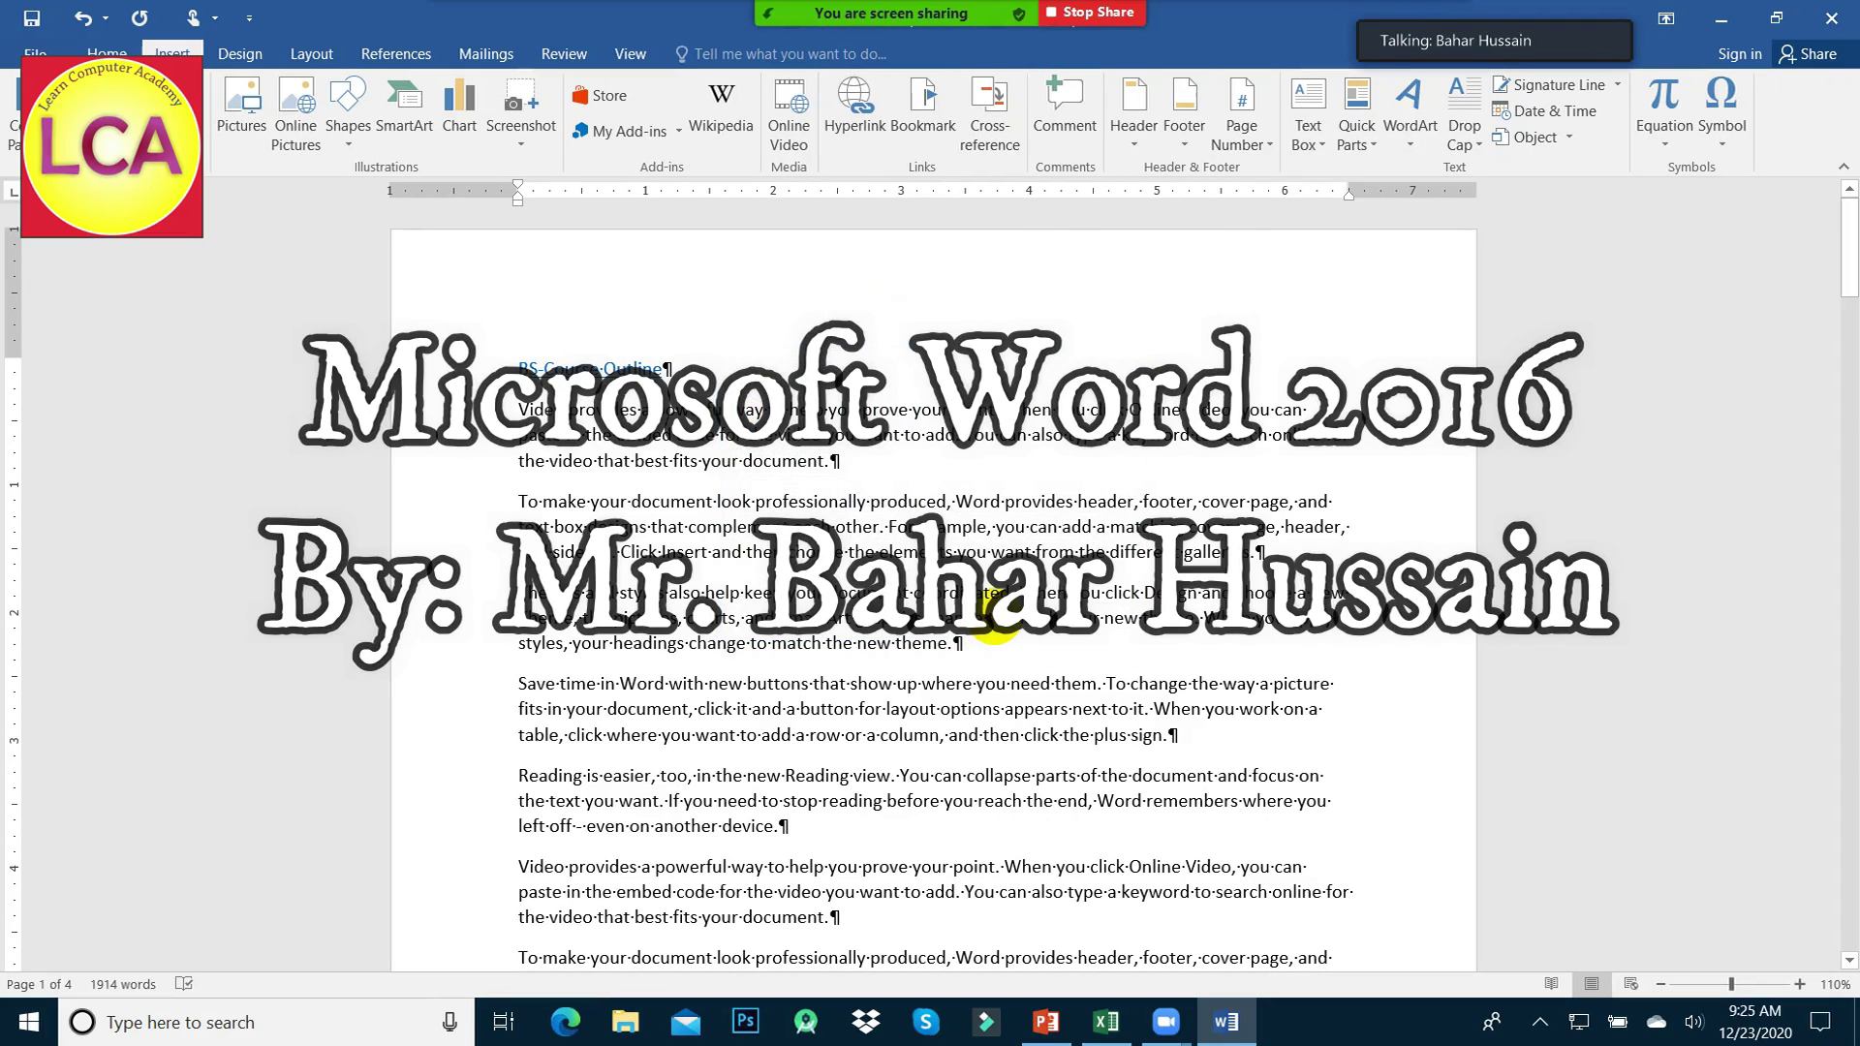
pyautogui.scroll(-1, 940, 528)
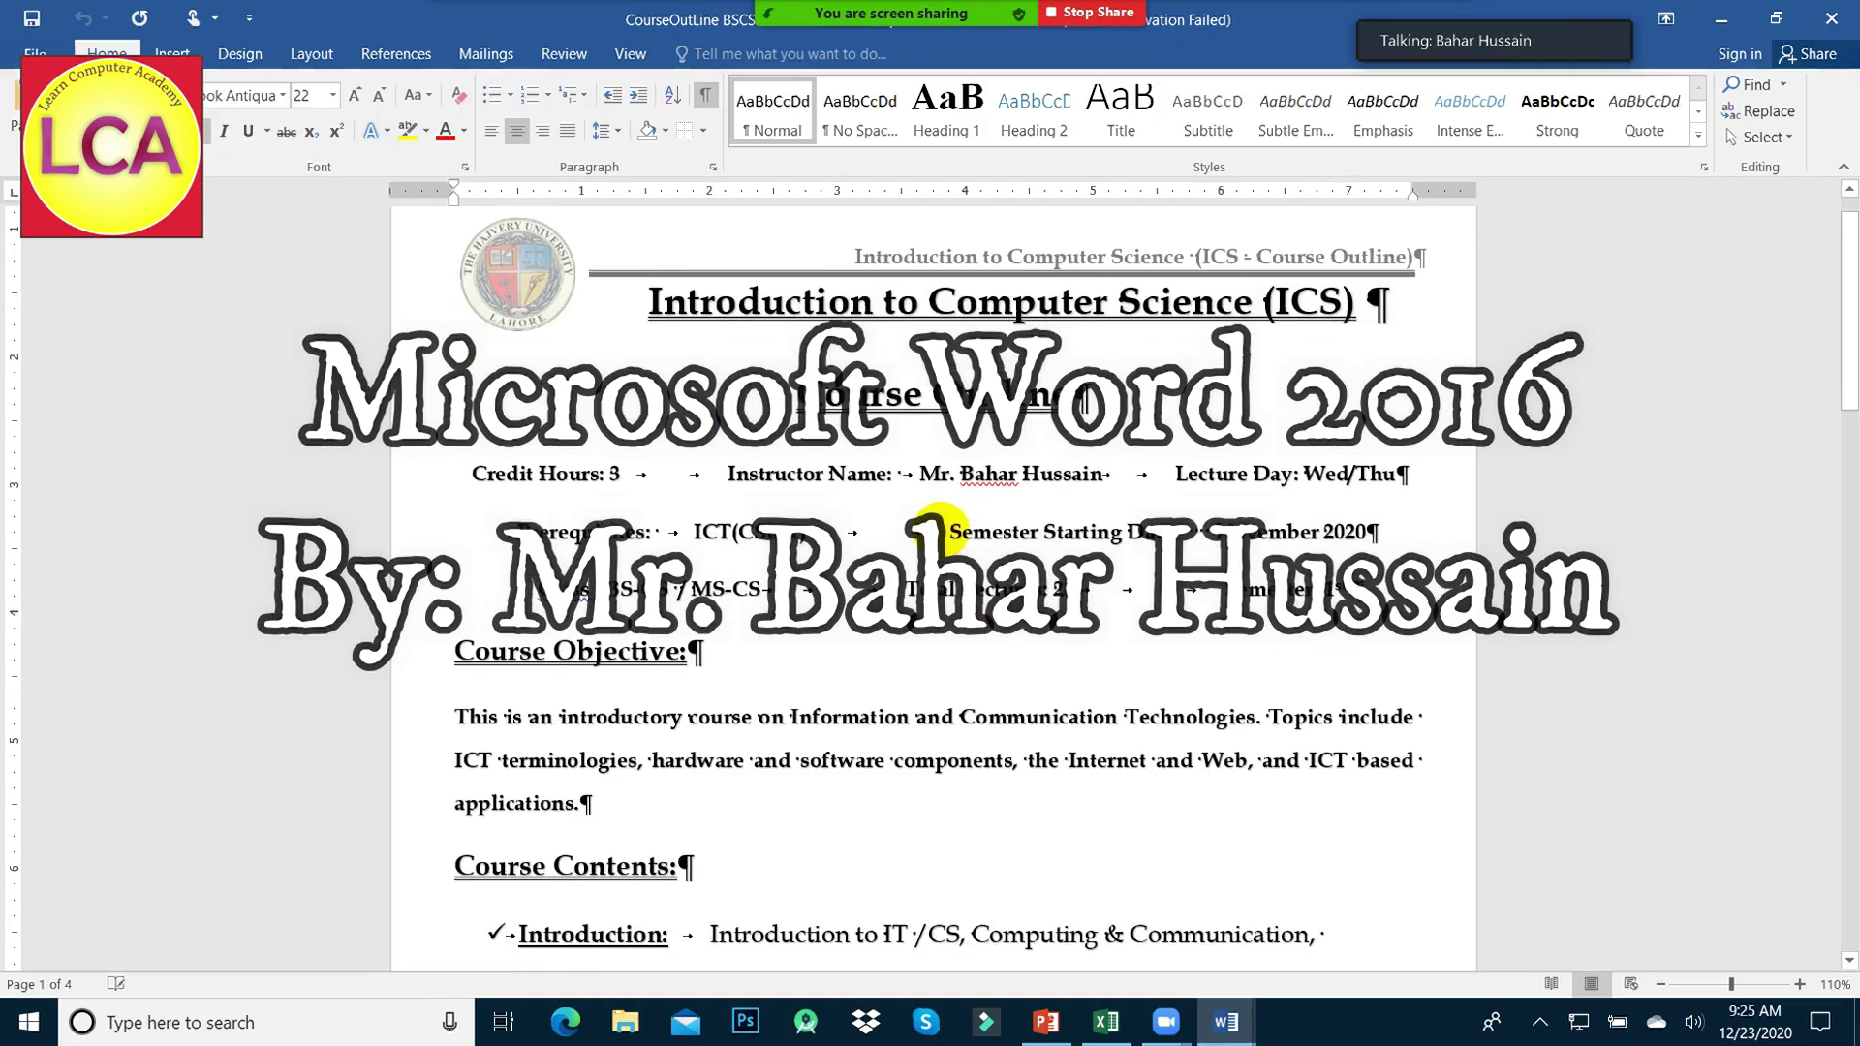
pyautogui.scroll(-2, 940, 528)
pyautogui.scroll(-2, 940, 528)
pyautogui.scroll(-3, 940, 528)
pyautogui.scroll(-3, 940, 528)
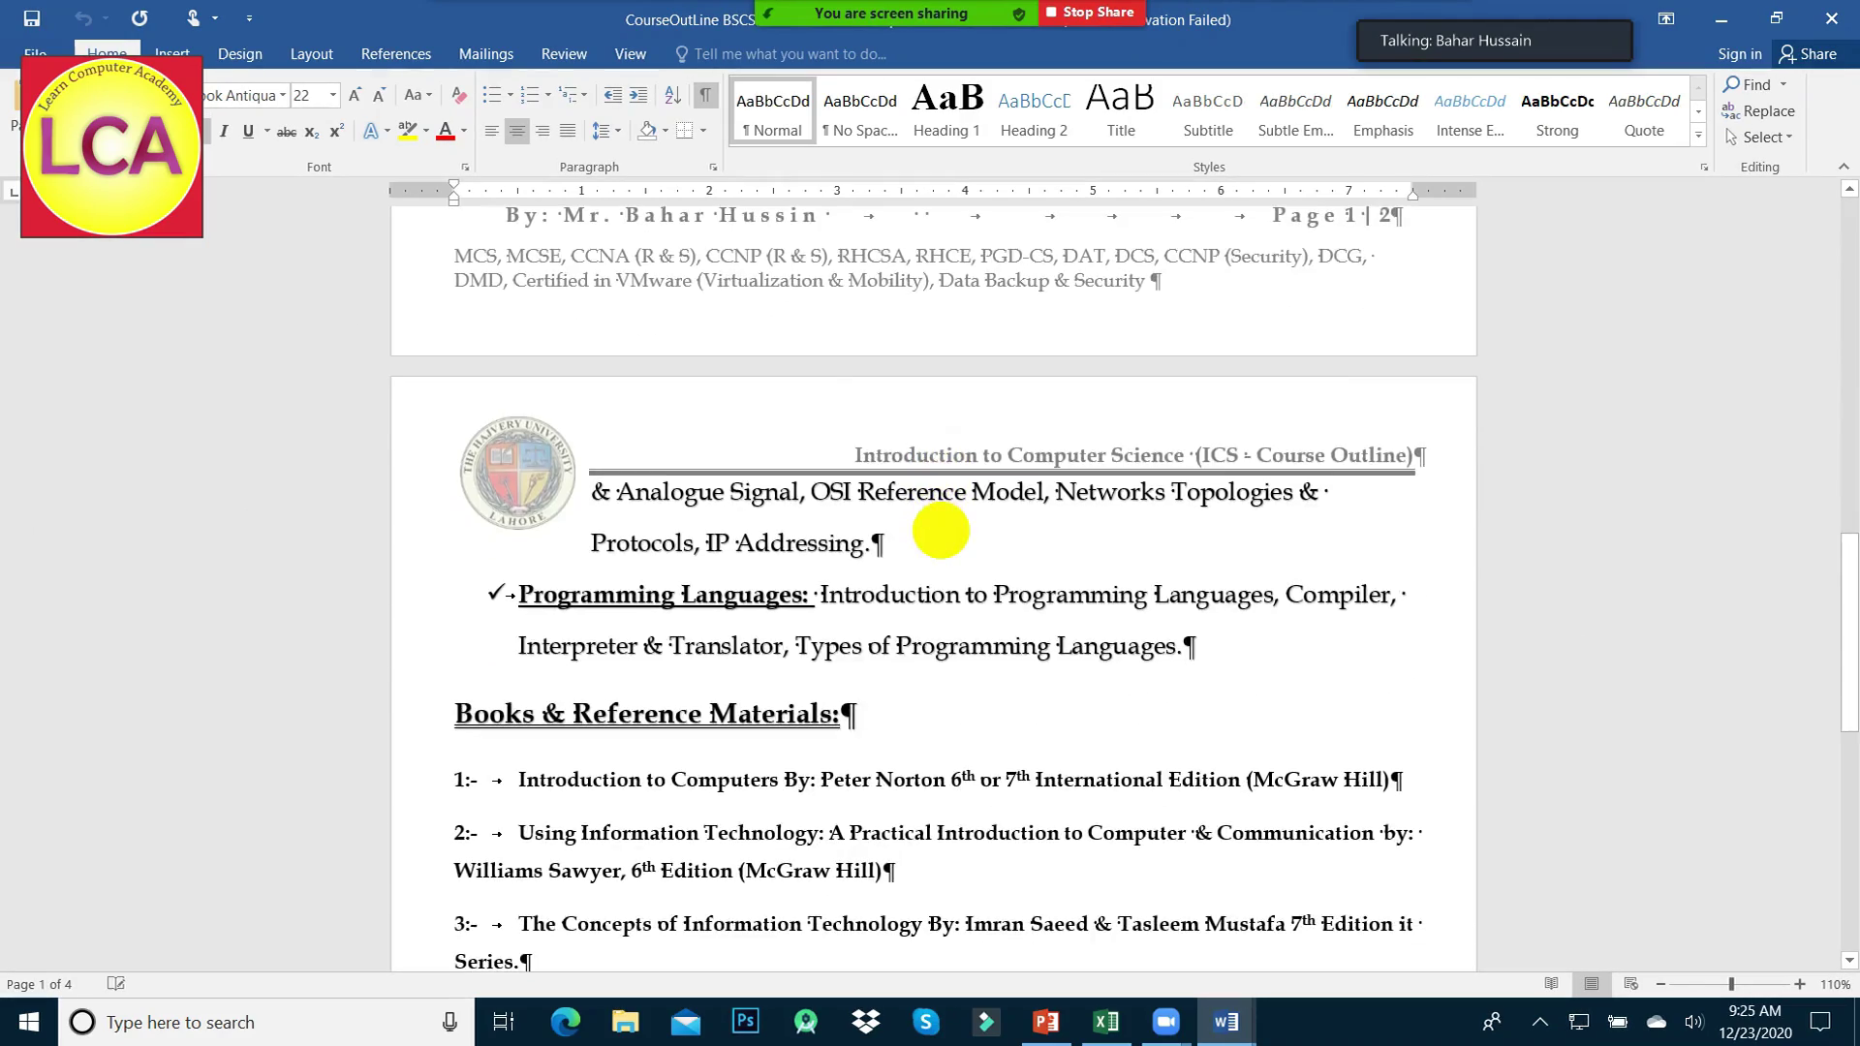
pyautogui.scroll(-3, 940, 528)
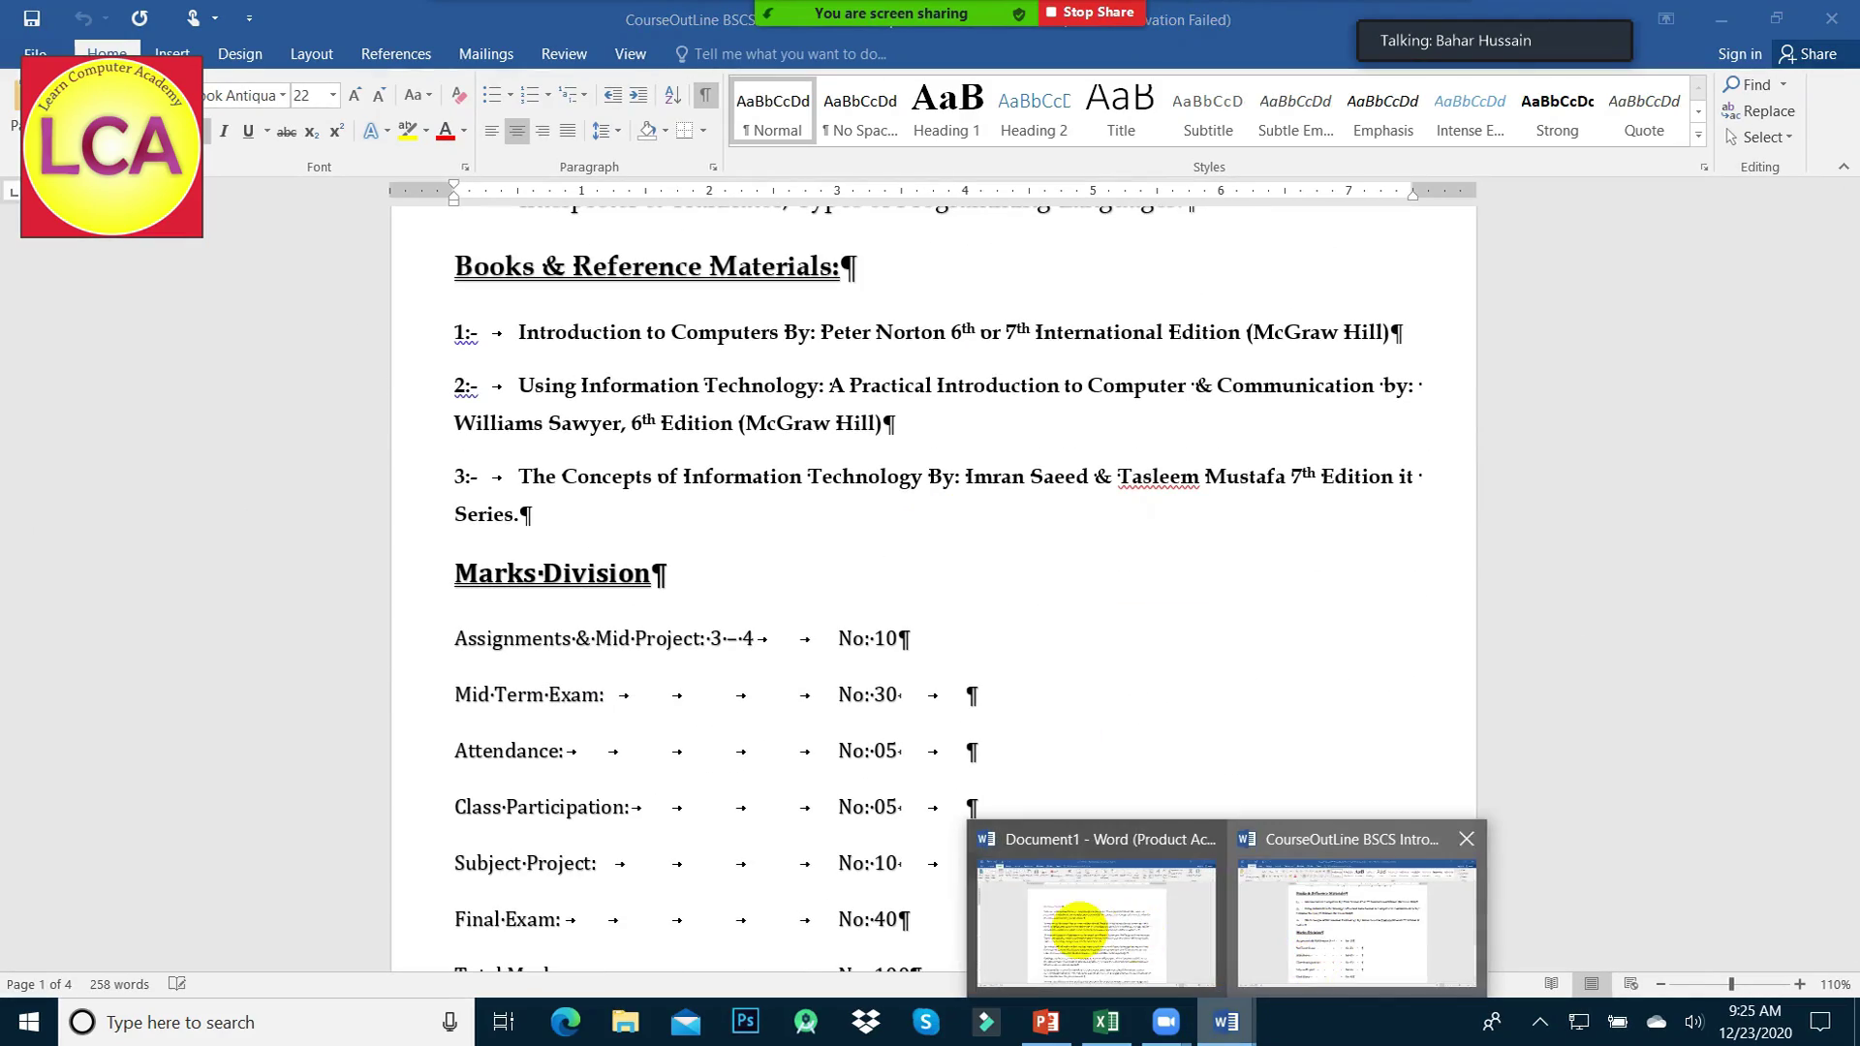
pyautogui.moveTo(1224, 1021)
pyautogui.click(1070, 930)
pyautogui.click(625, 367)
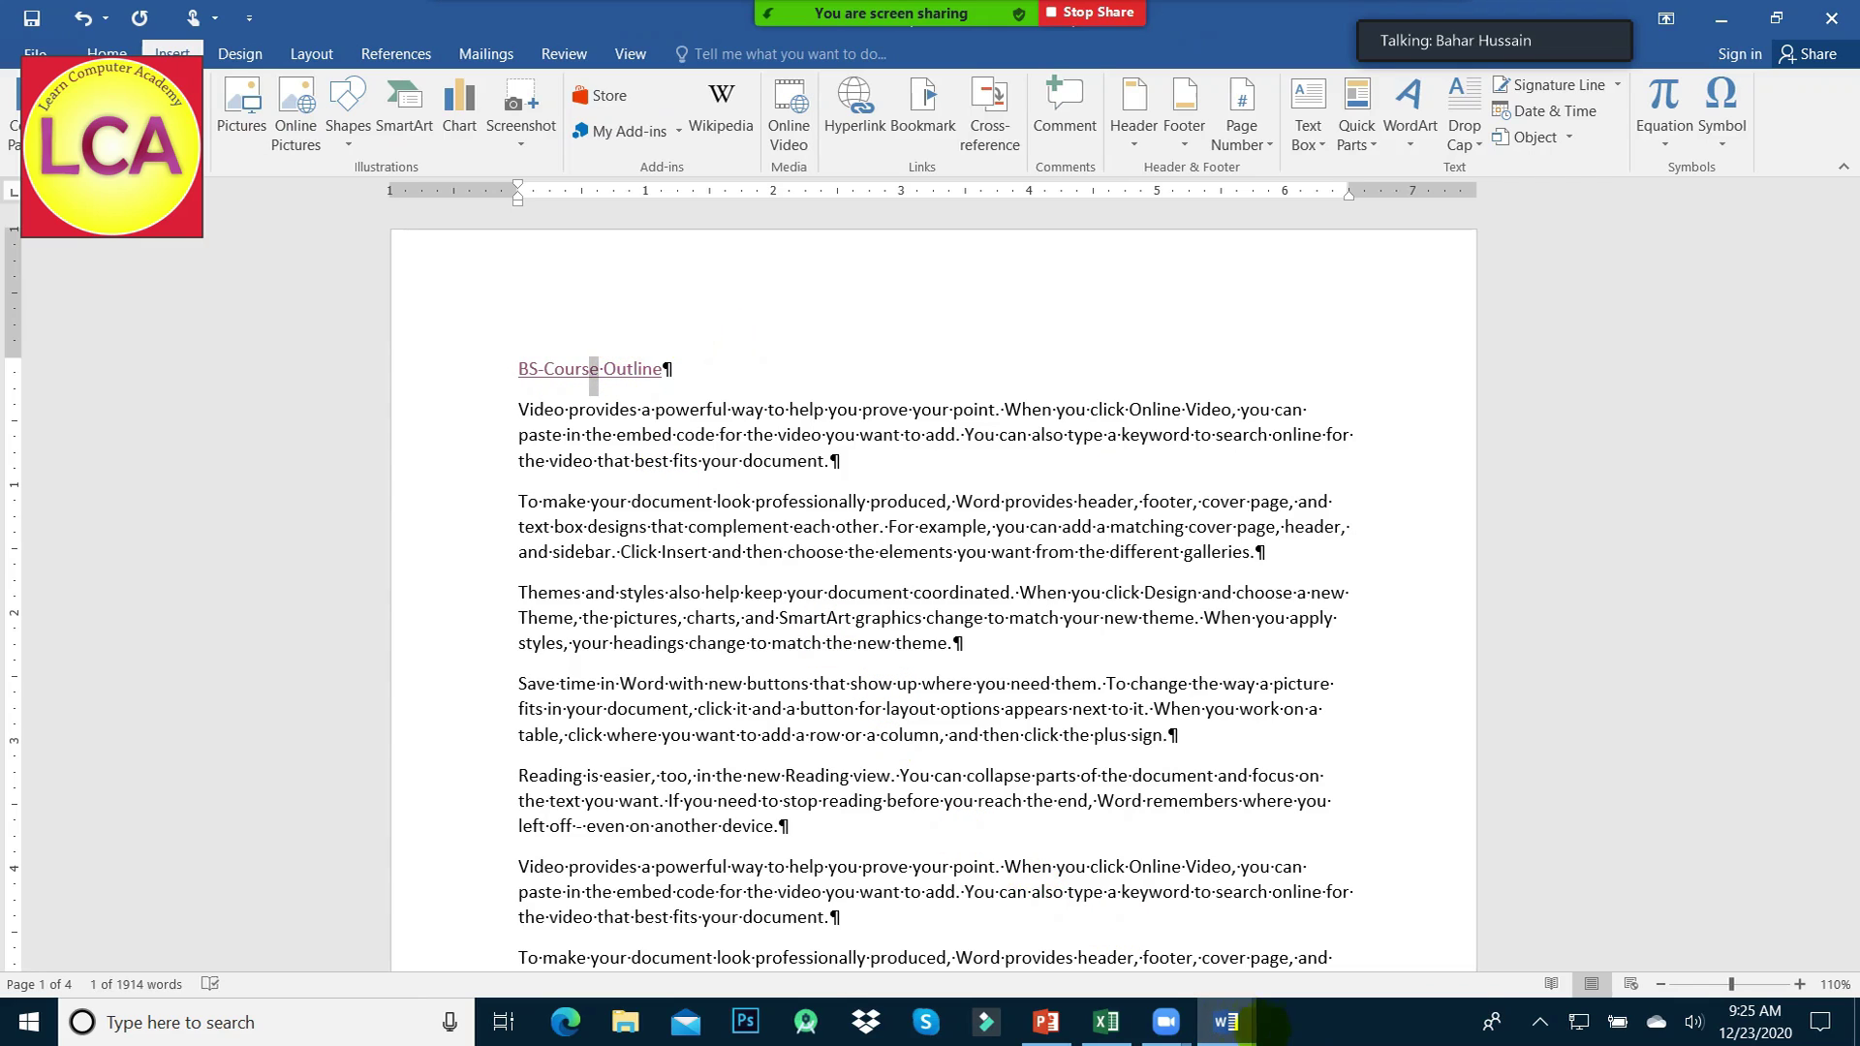
pyautogui.click(1323, 935)
pyautogui.scroll(-5, 1266, 631)
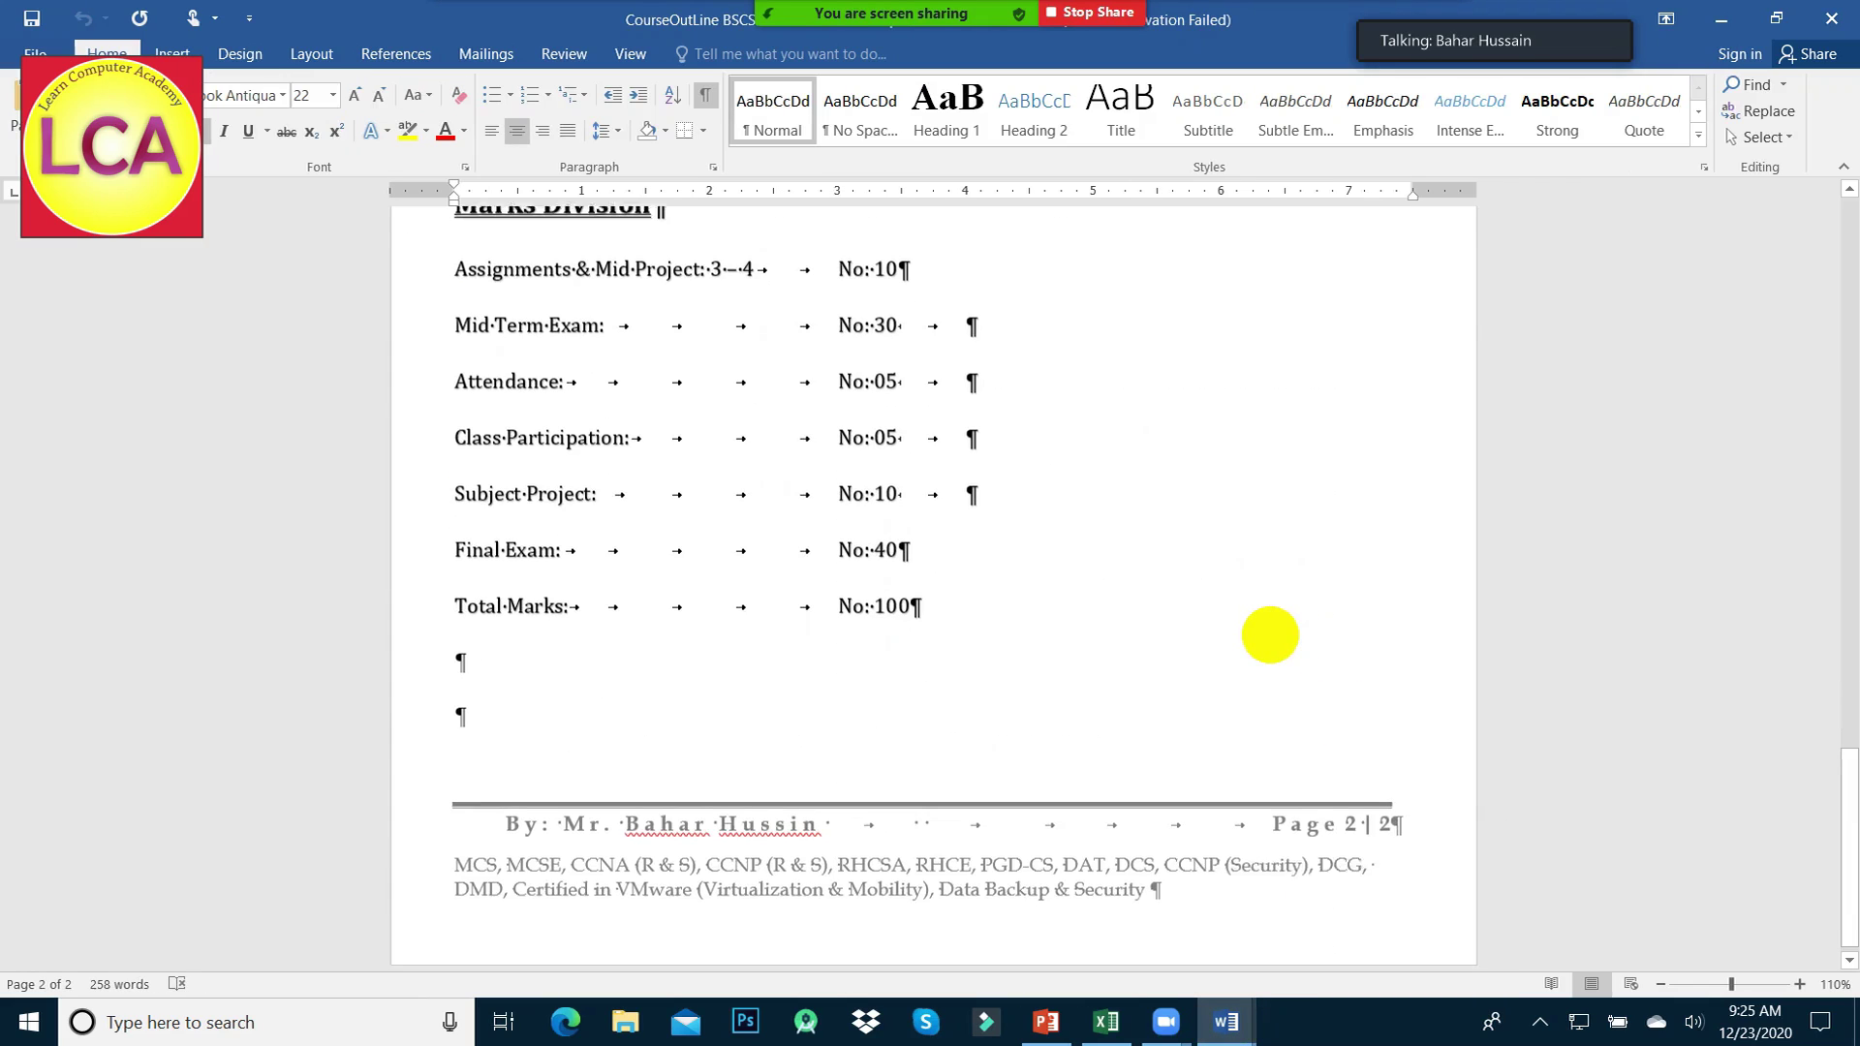
pyautogui.scroll(6, 1269, 634)
pyautogui.scroll(5, 1279, 640)
pyautogui.scroll(6, 1296, 656)
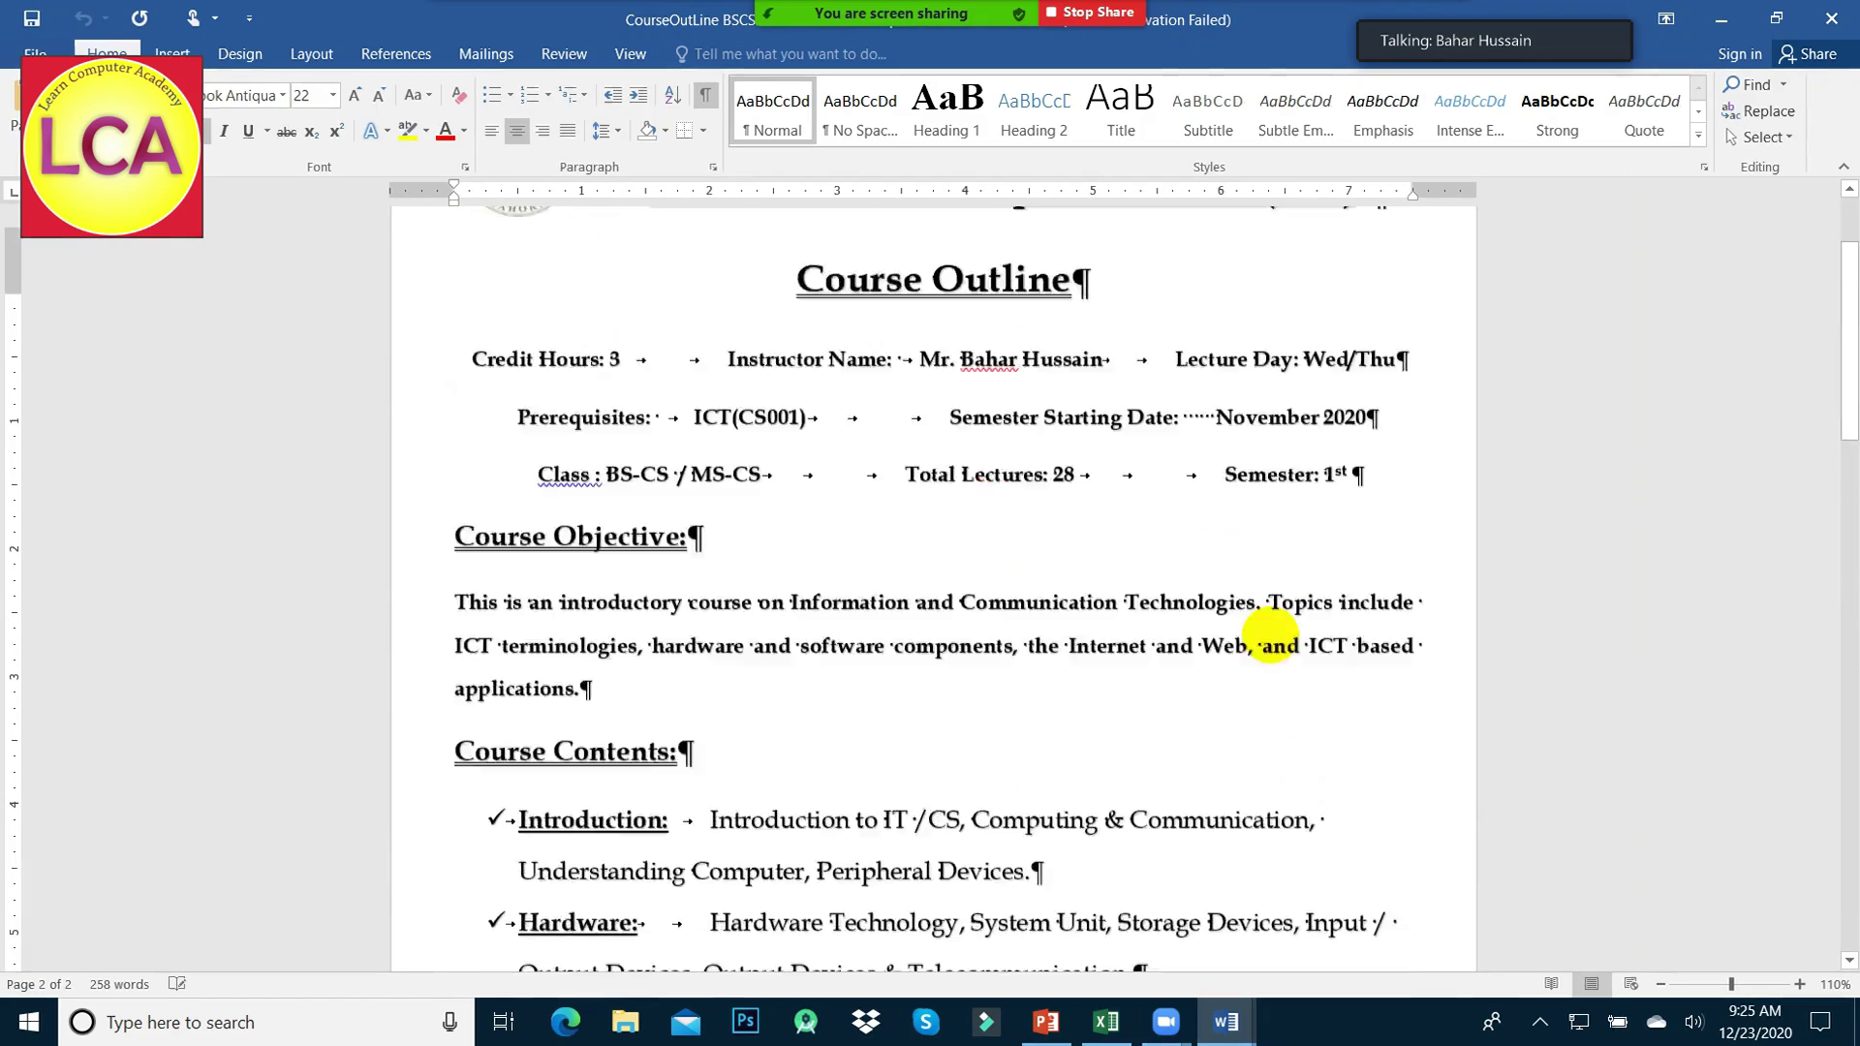
pyautogui.scroll(2, 1454, 708)
pyautogui.click(1831, 18)
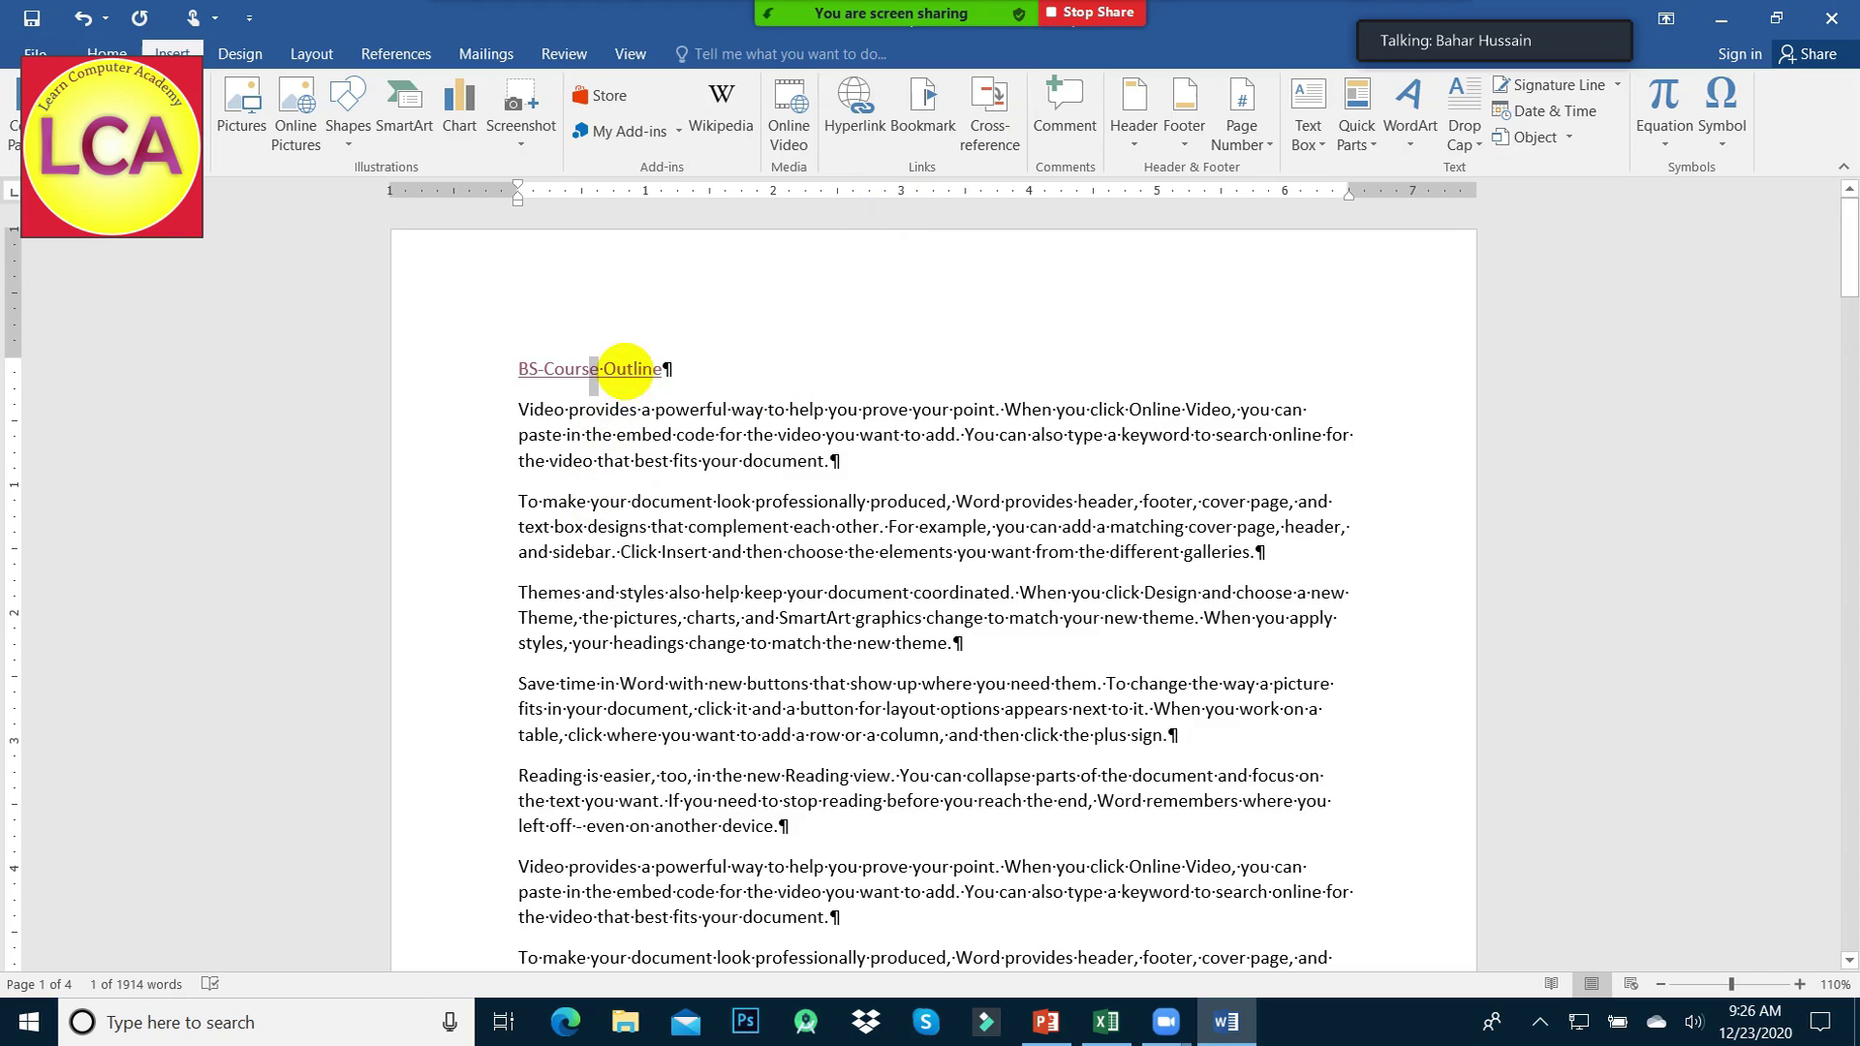
pyautogui.click(487, 368)
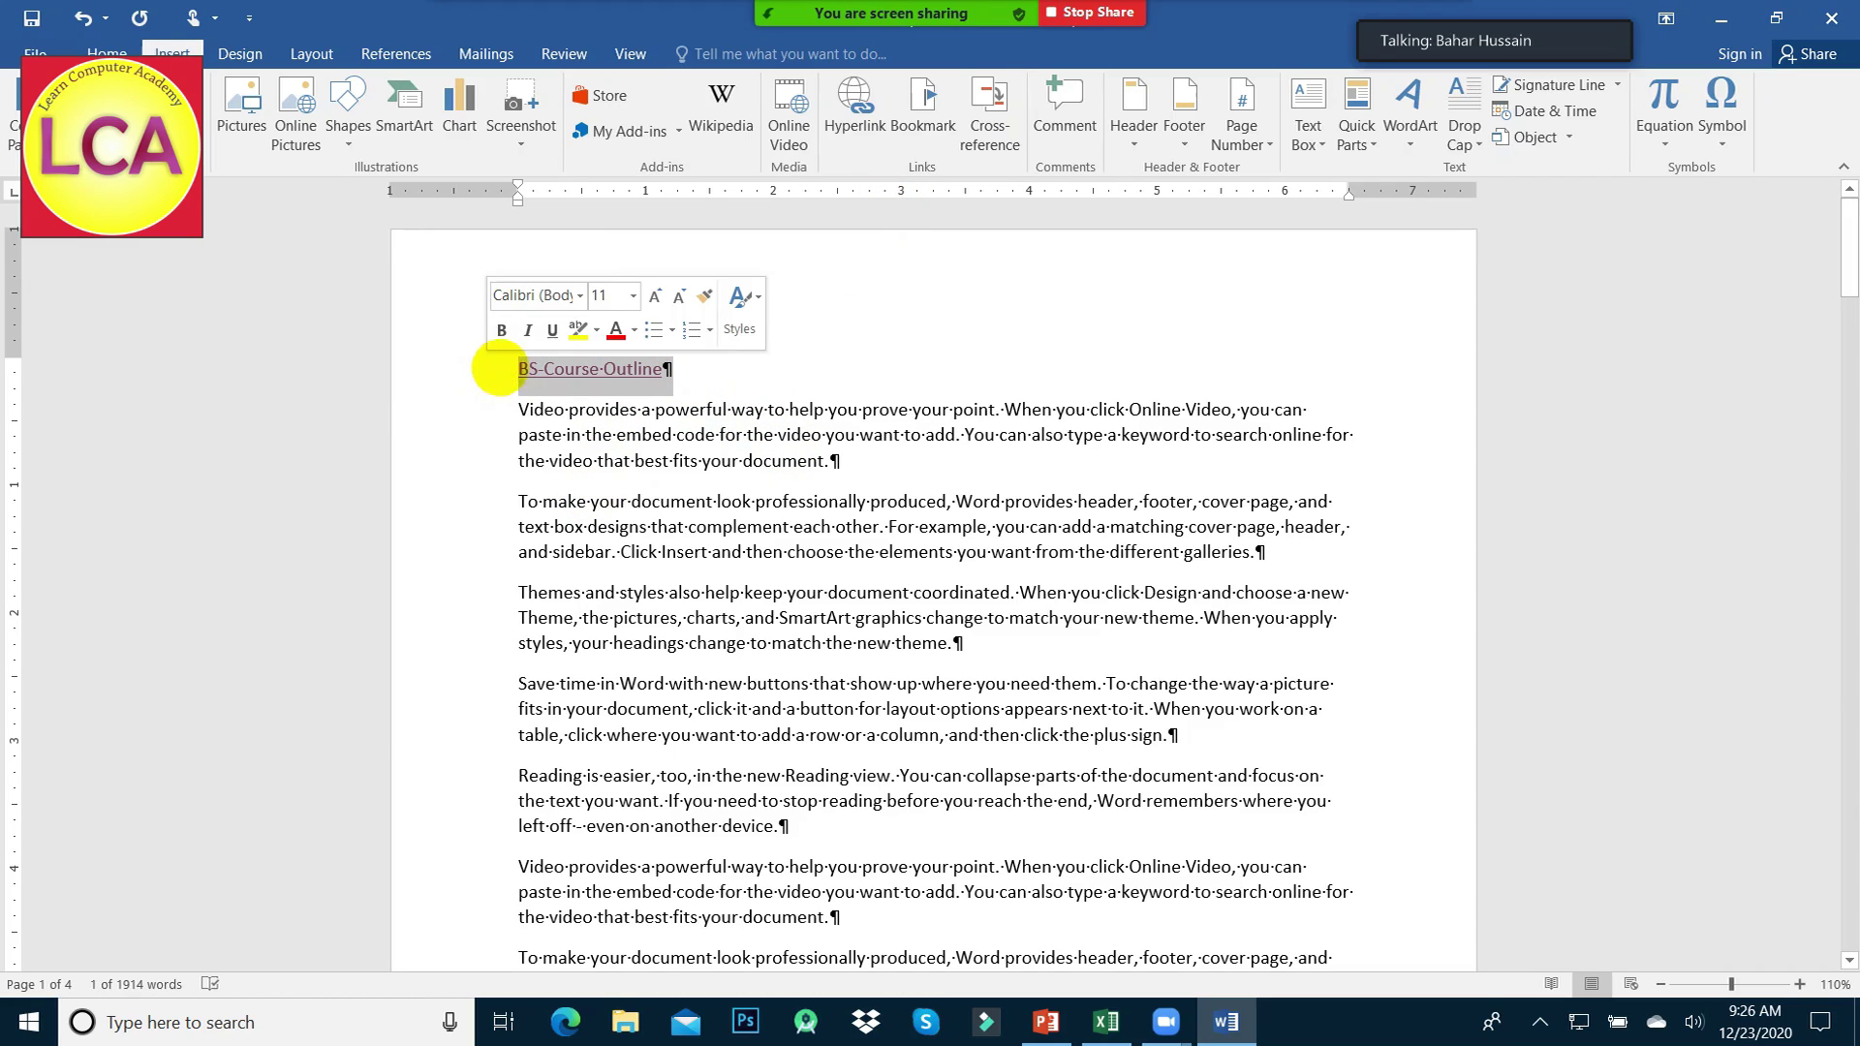
# - Deselect the title and move from the Design tab to the Layout tab
pyautogui.press('Right')
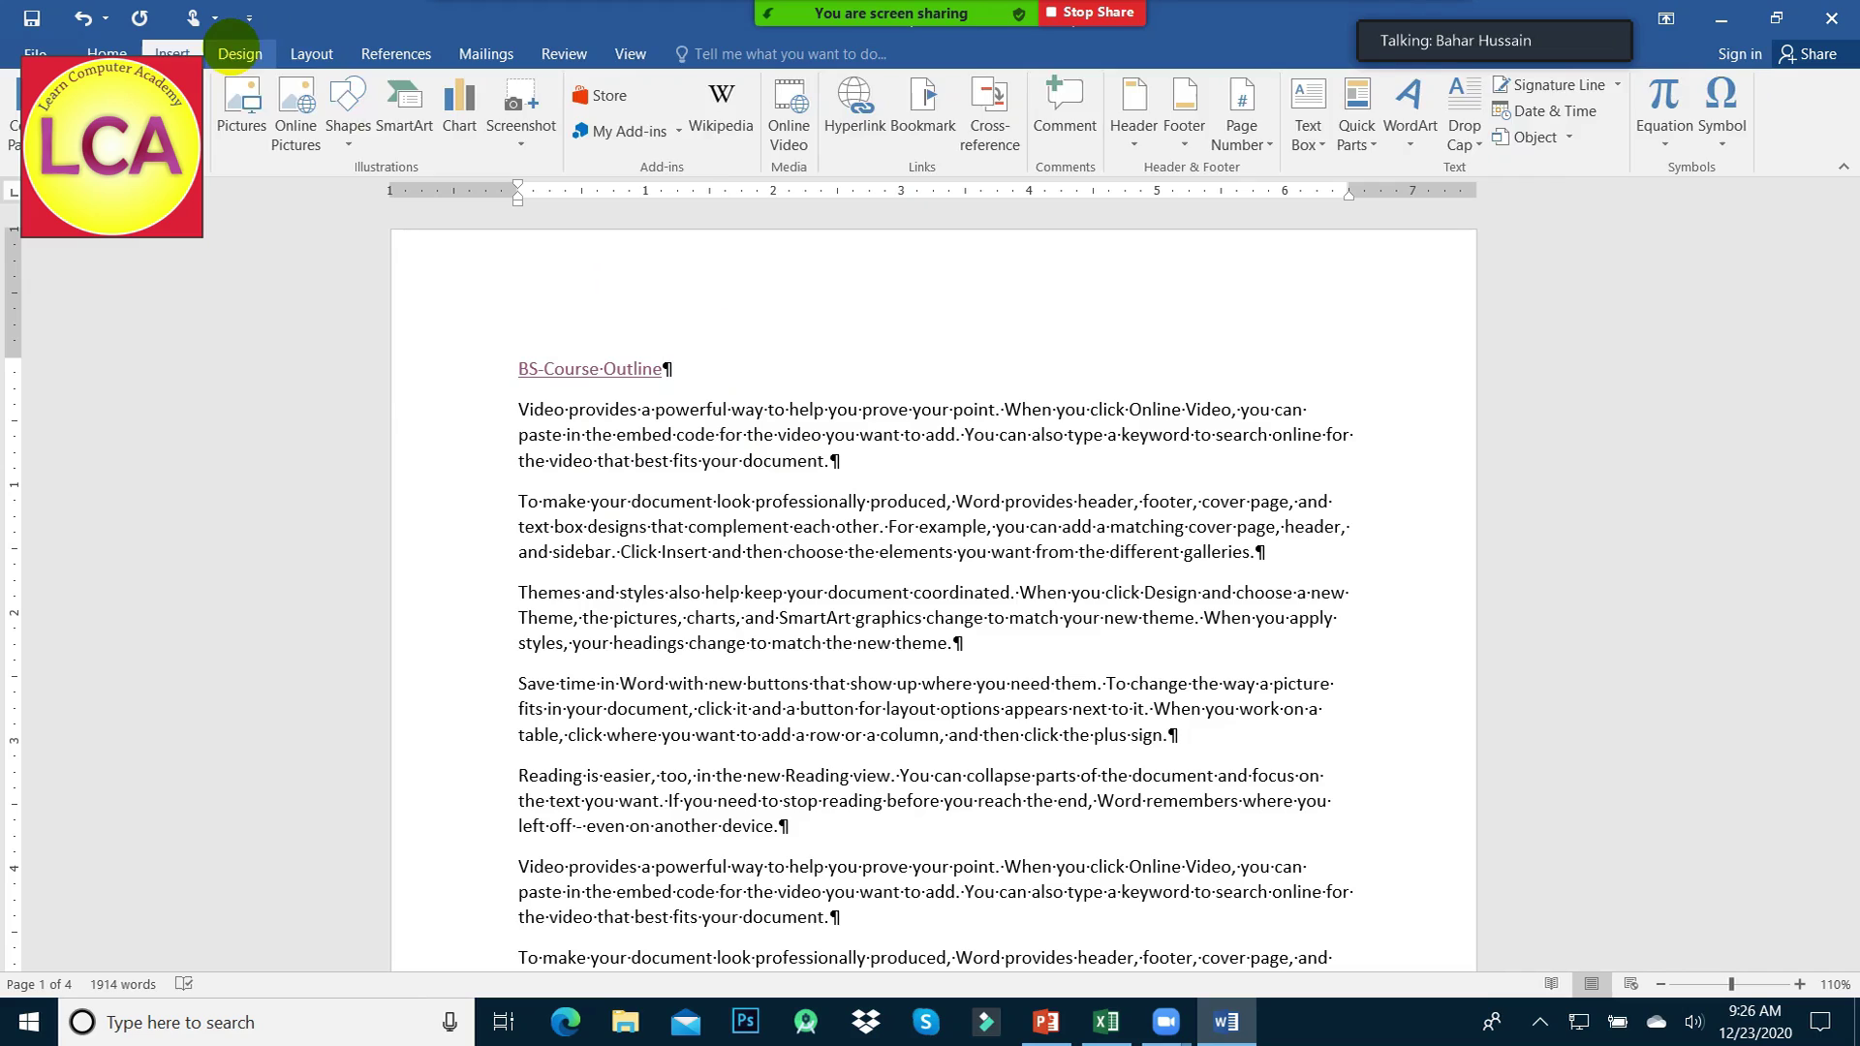
pyautogui.click(240, 54)
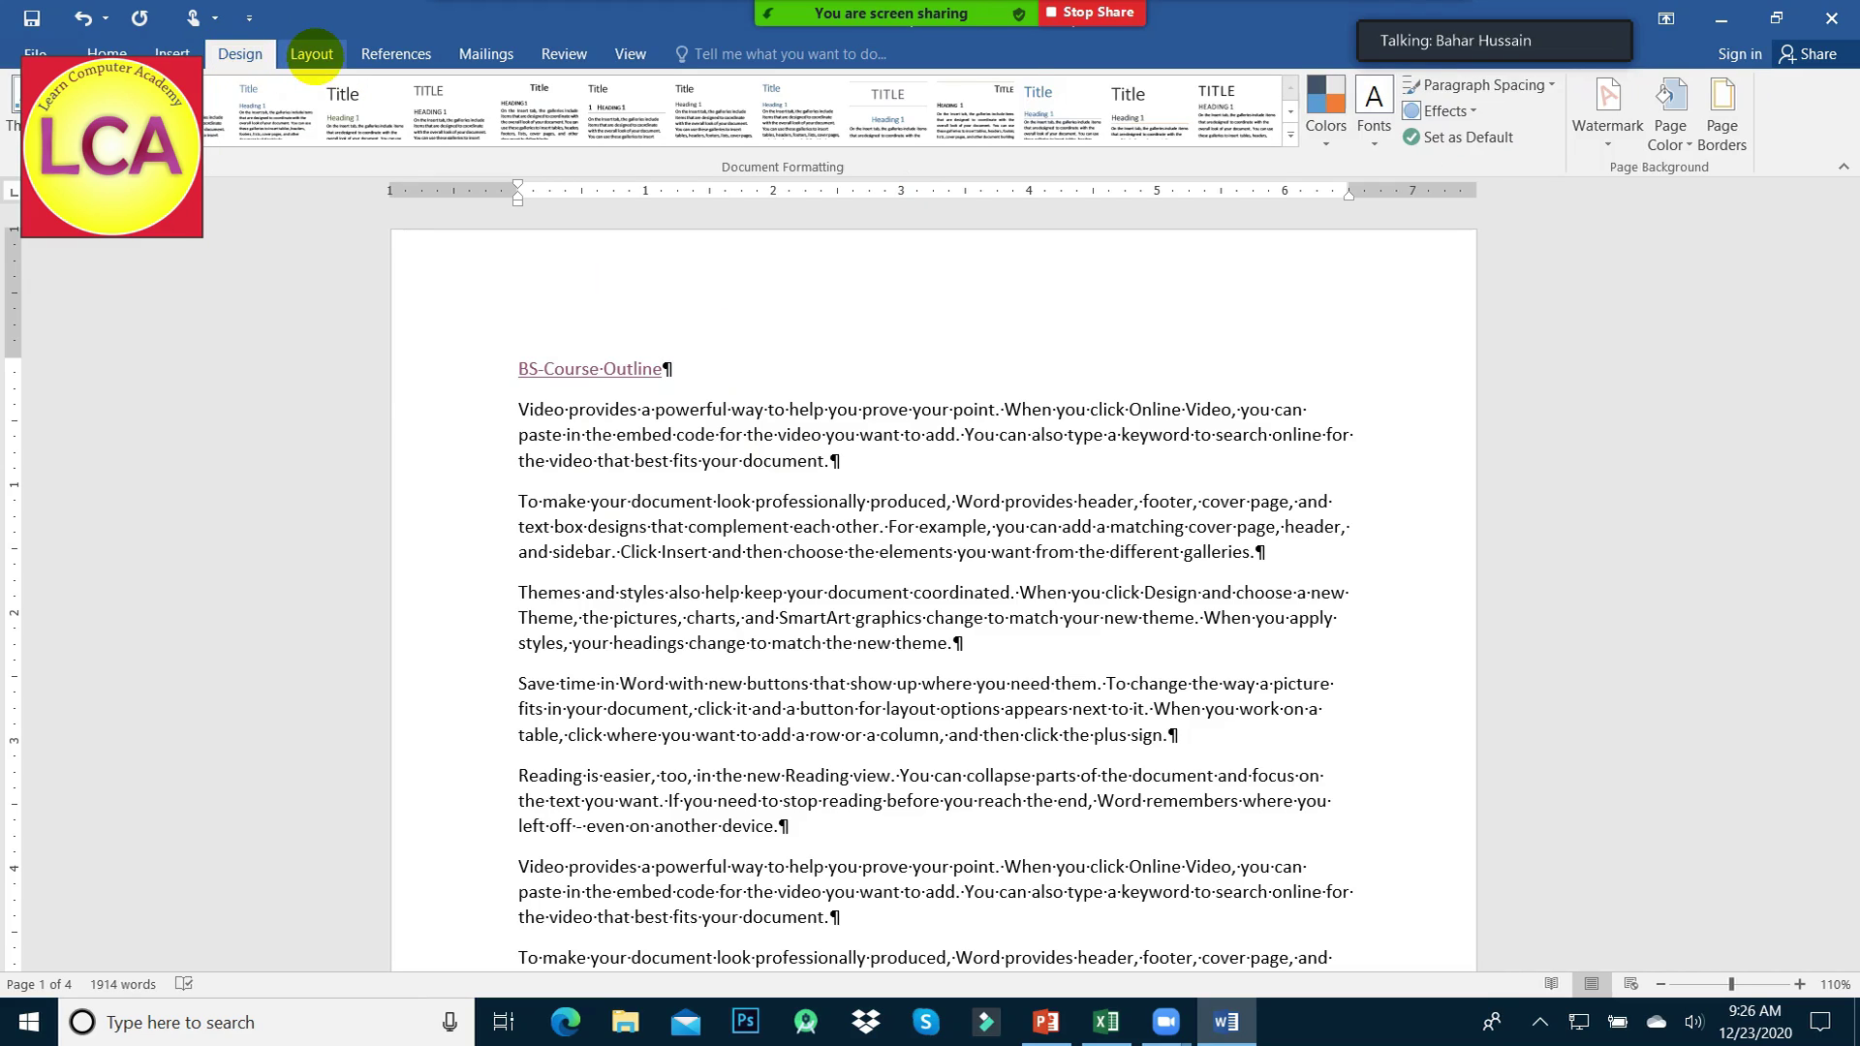
pyautogui.click(312, 54)
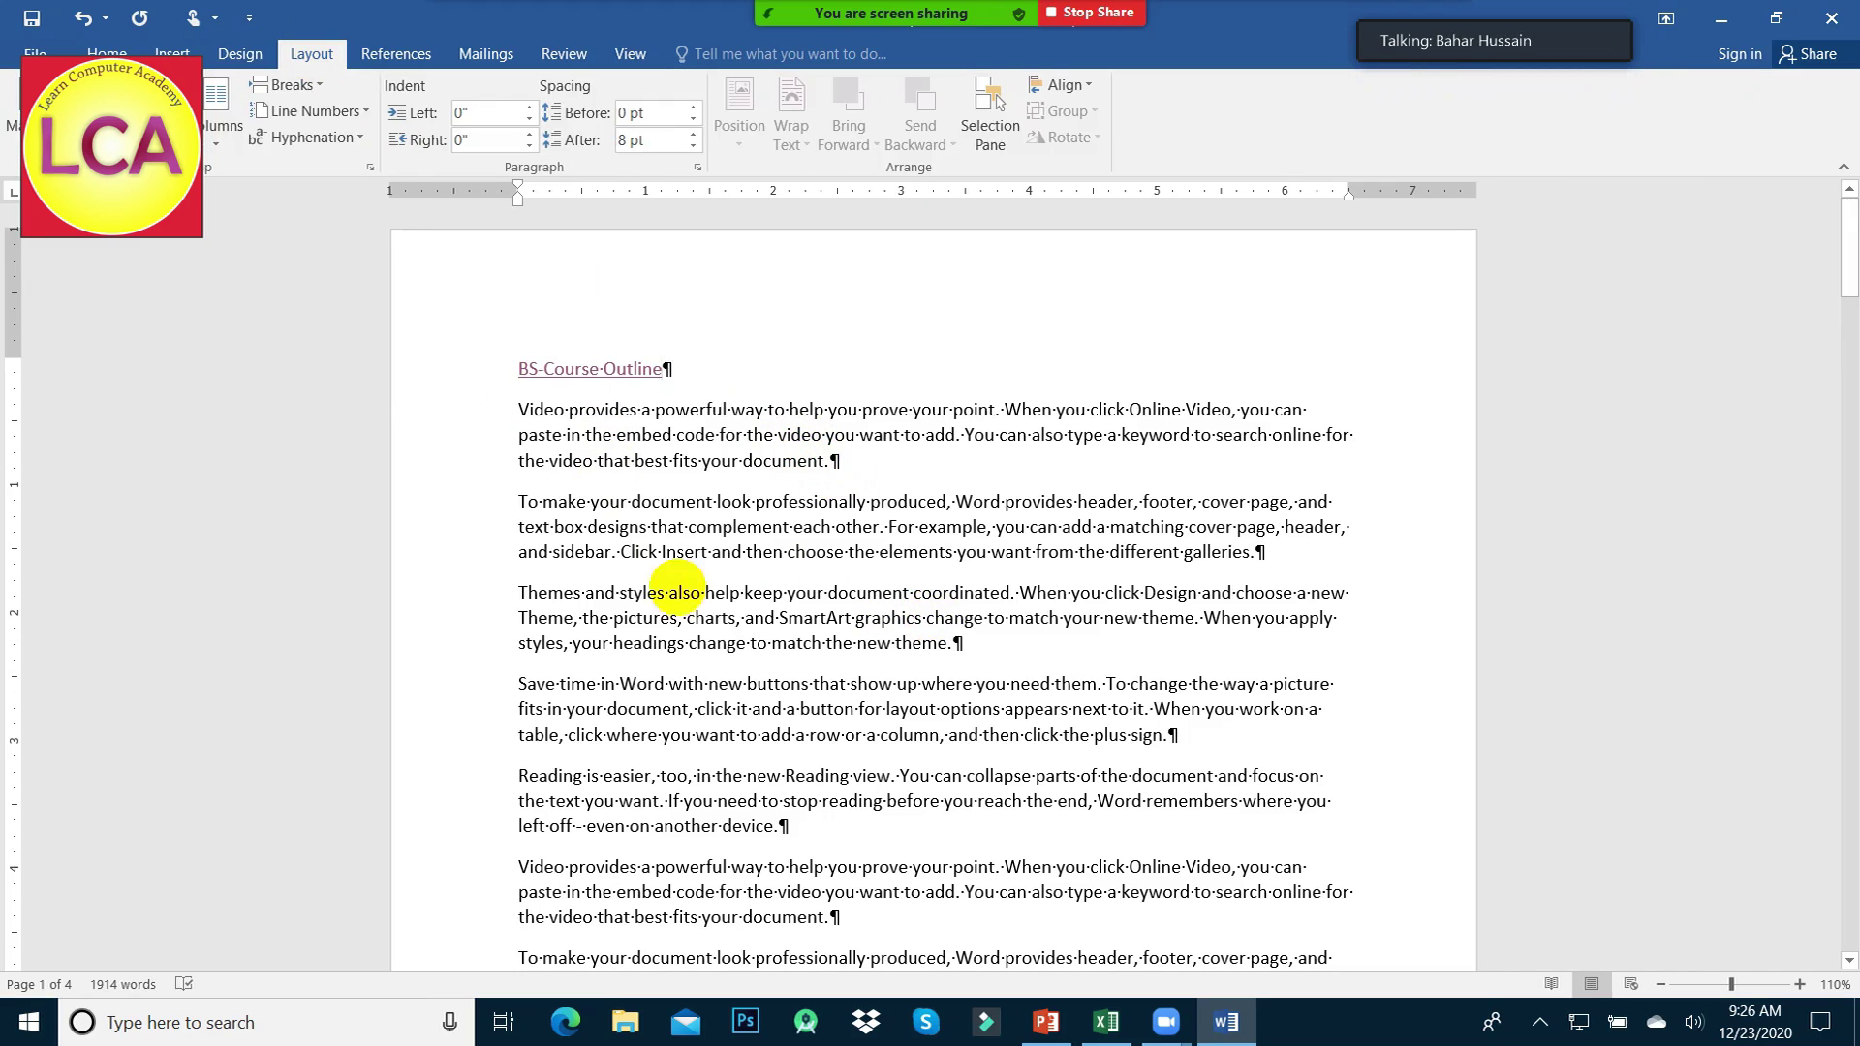
pyautogui.scroll(-5, 737, 582)
pyautogui.scroll(-3, 804, 543)
pyautogui.scroll(-5, 872, 581)
pyautogui.scroll(-3, 932, 628)
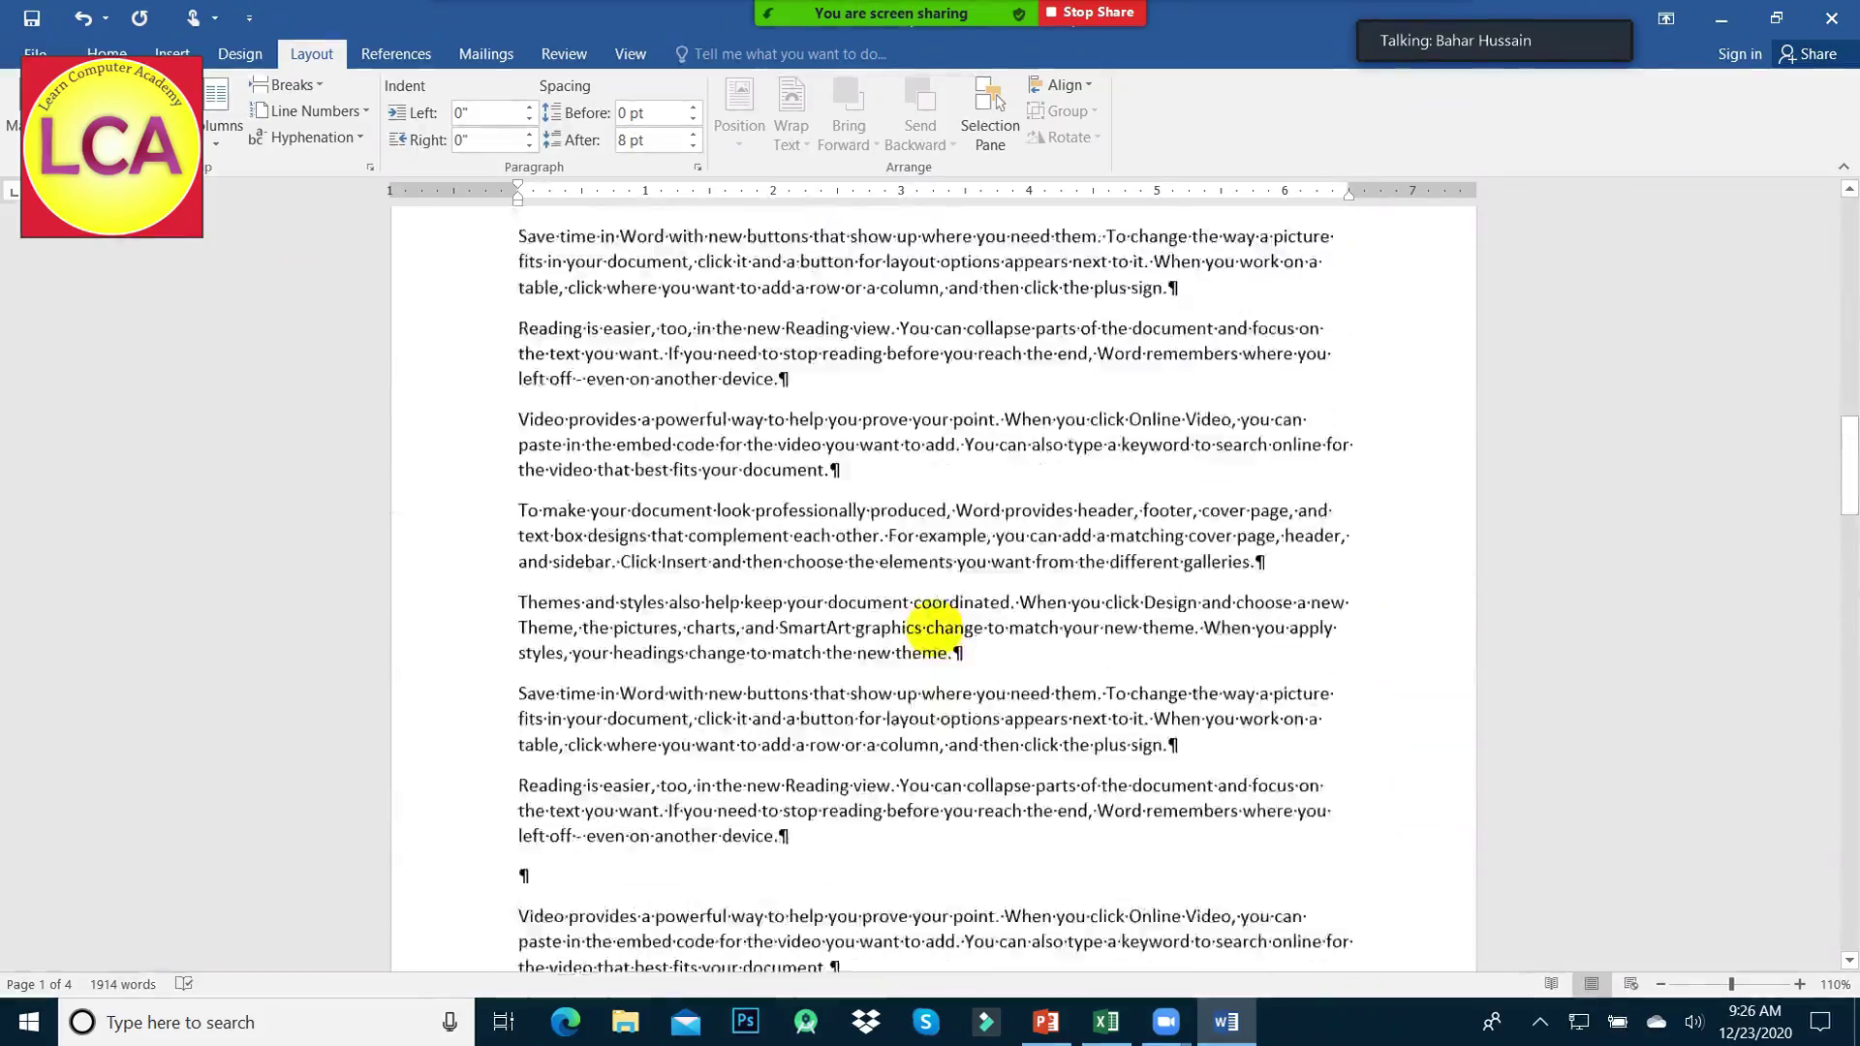
pyautogui.scroll(5, 932, 628)
pyautogui.scroll(4, 932, 625)
pyautogui.scroll(4, 925, 610)
pyautogui.scroll(1, 901, 600)
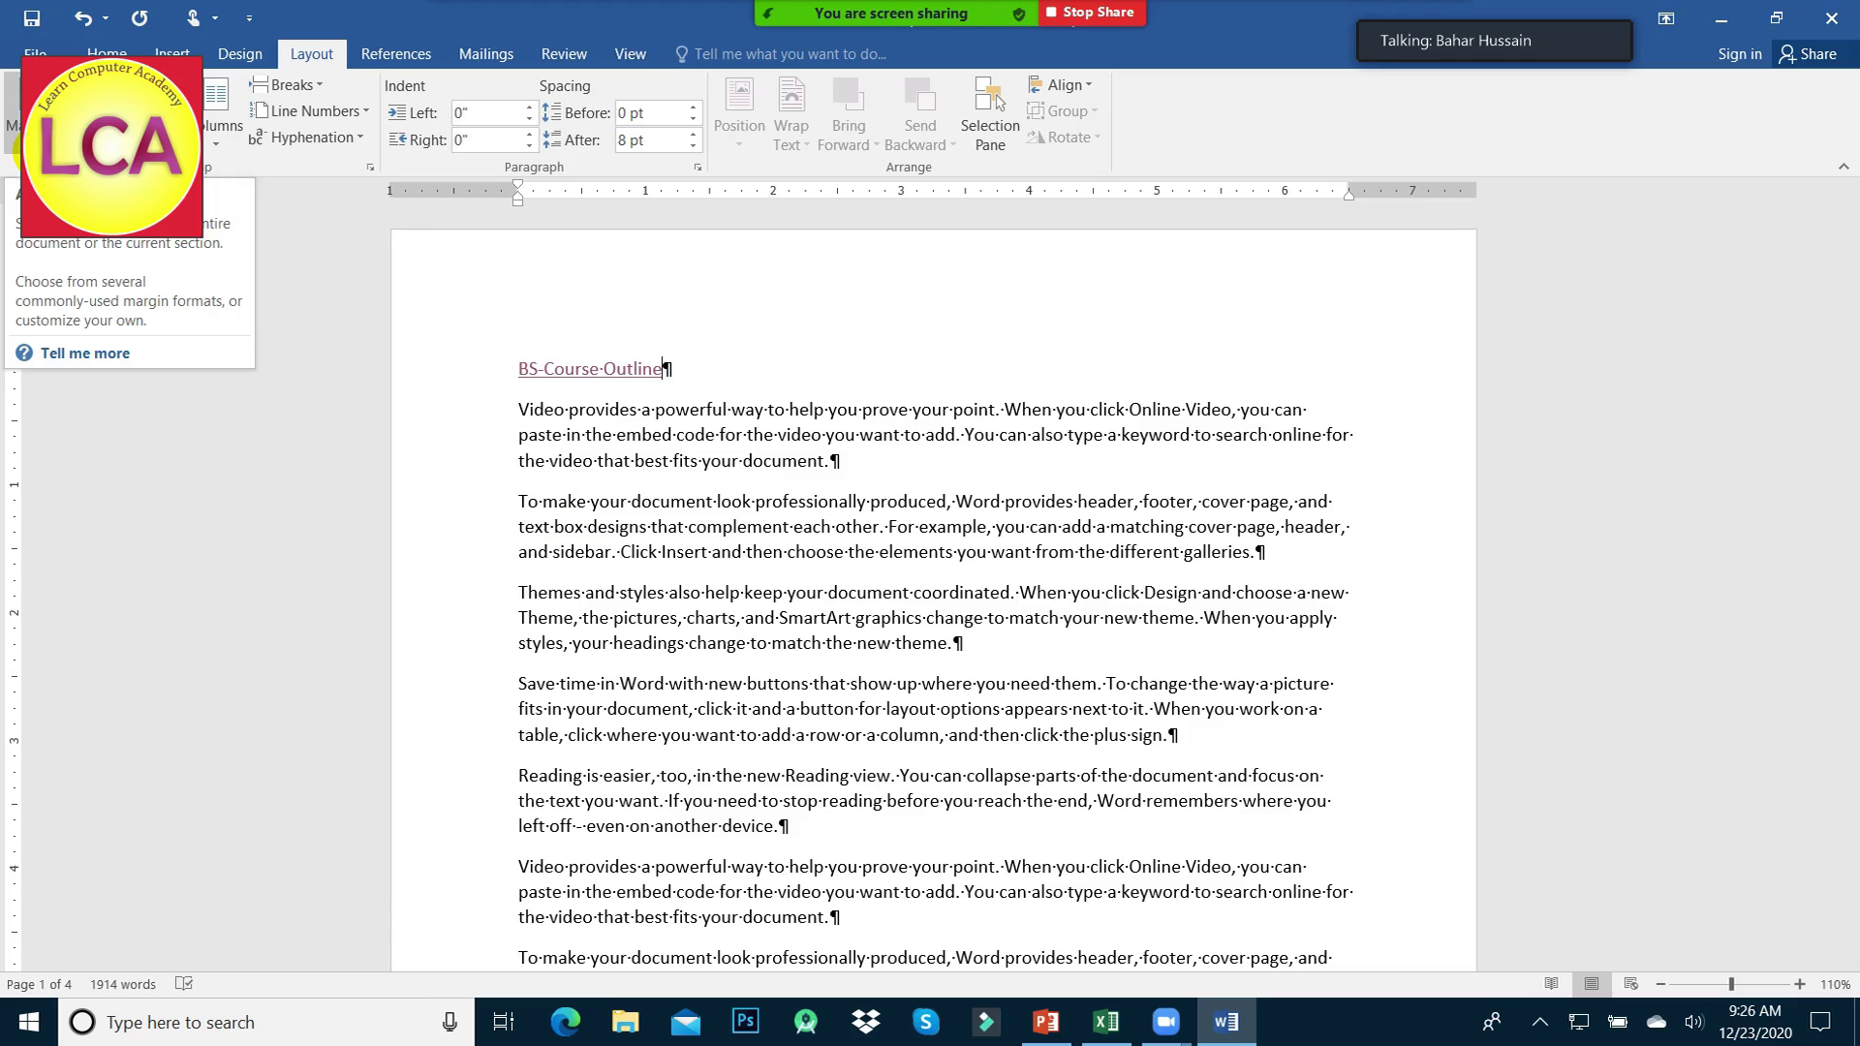
# - Preview the Margins presets without applying any of them
pyautogui.click(27, 111)
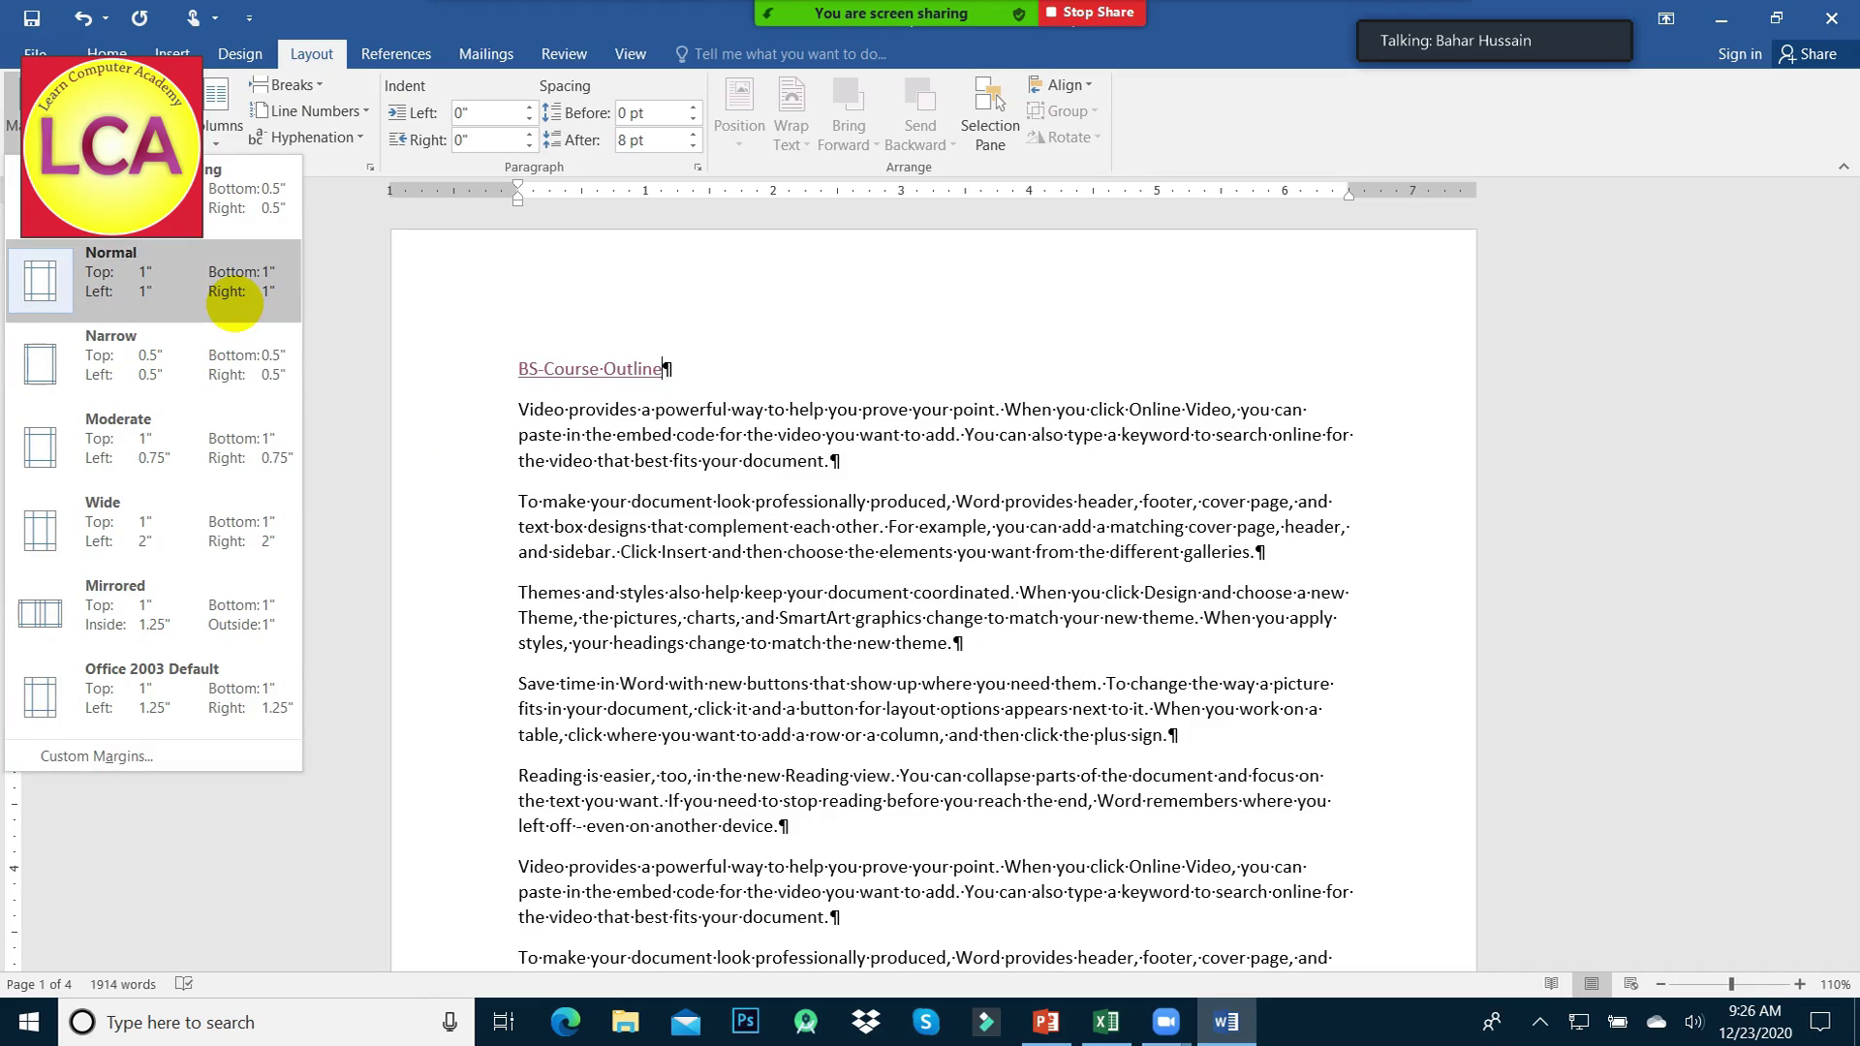
pyautogui.click(1348, 197)
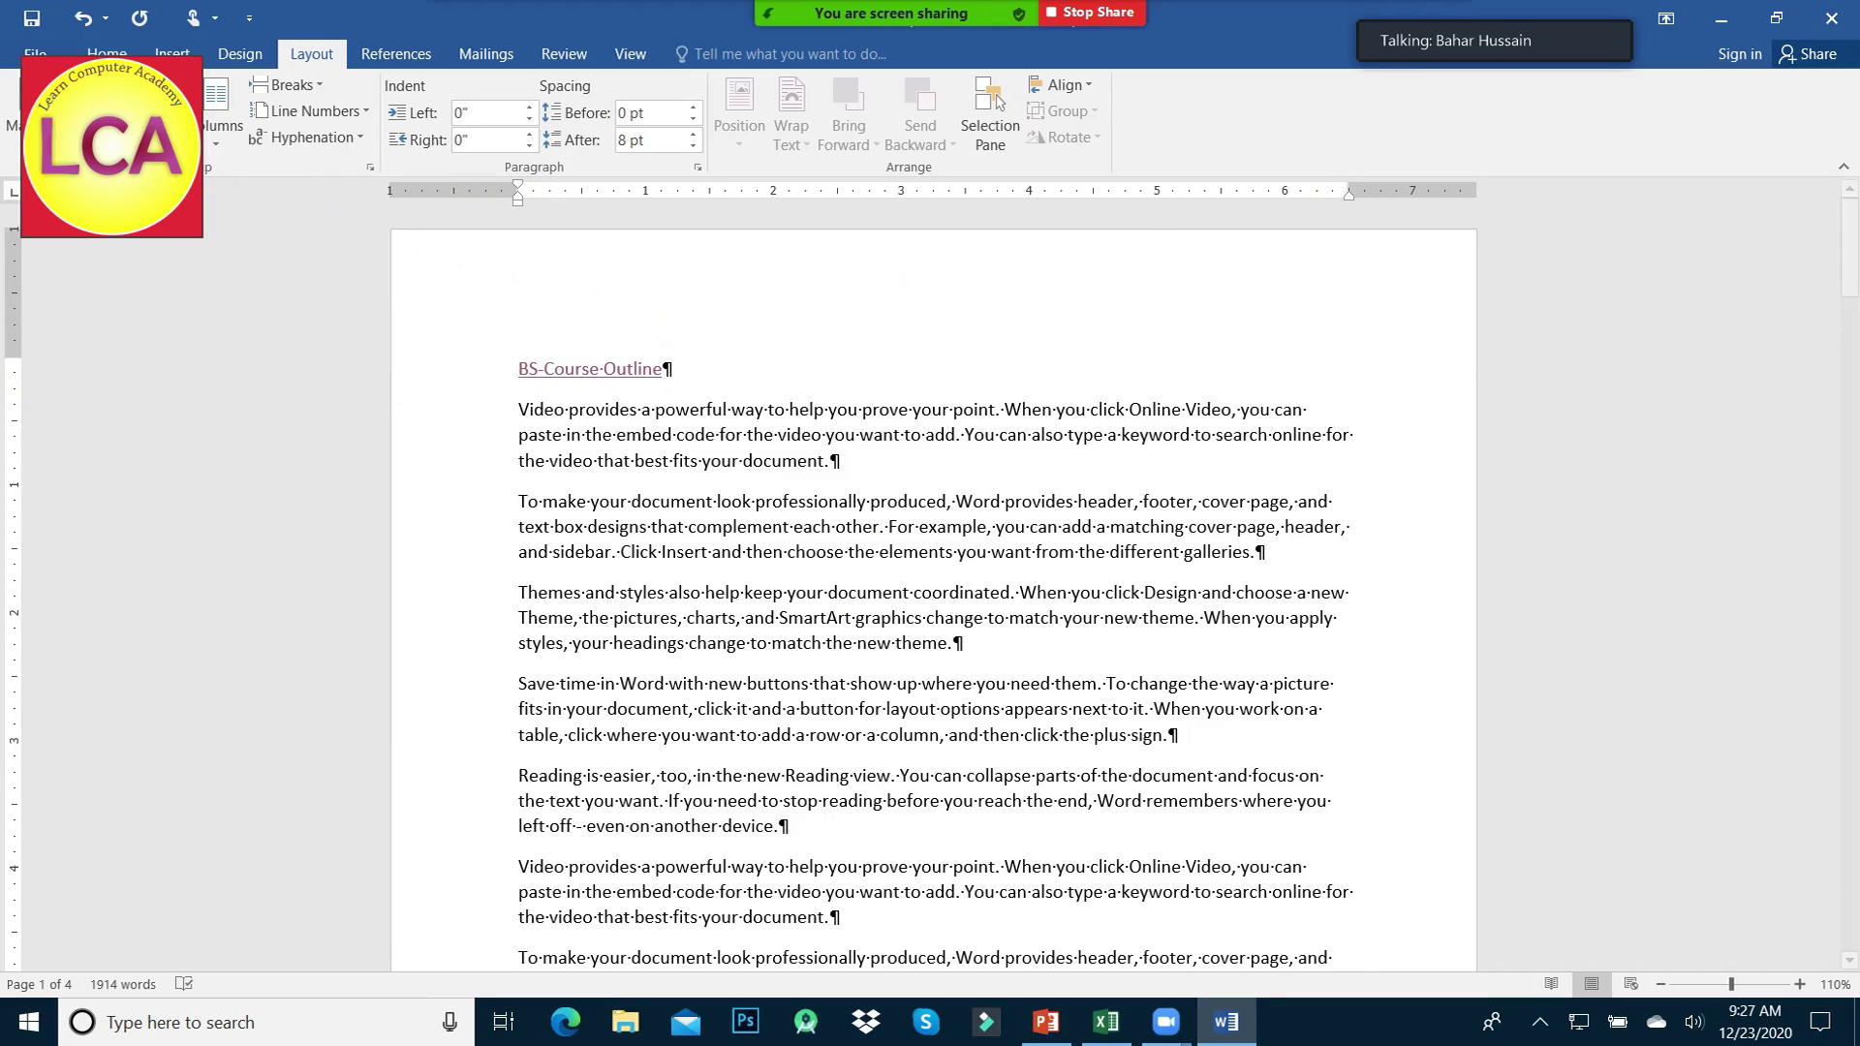
pyautogui.click(29, 116)
# - Apply the Narrow margins preset to the page
pyautogui.click(158, 388)
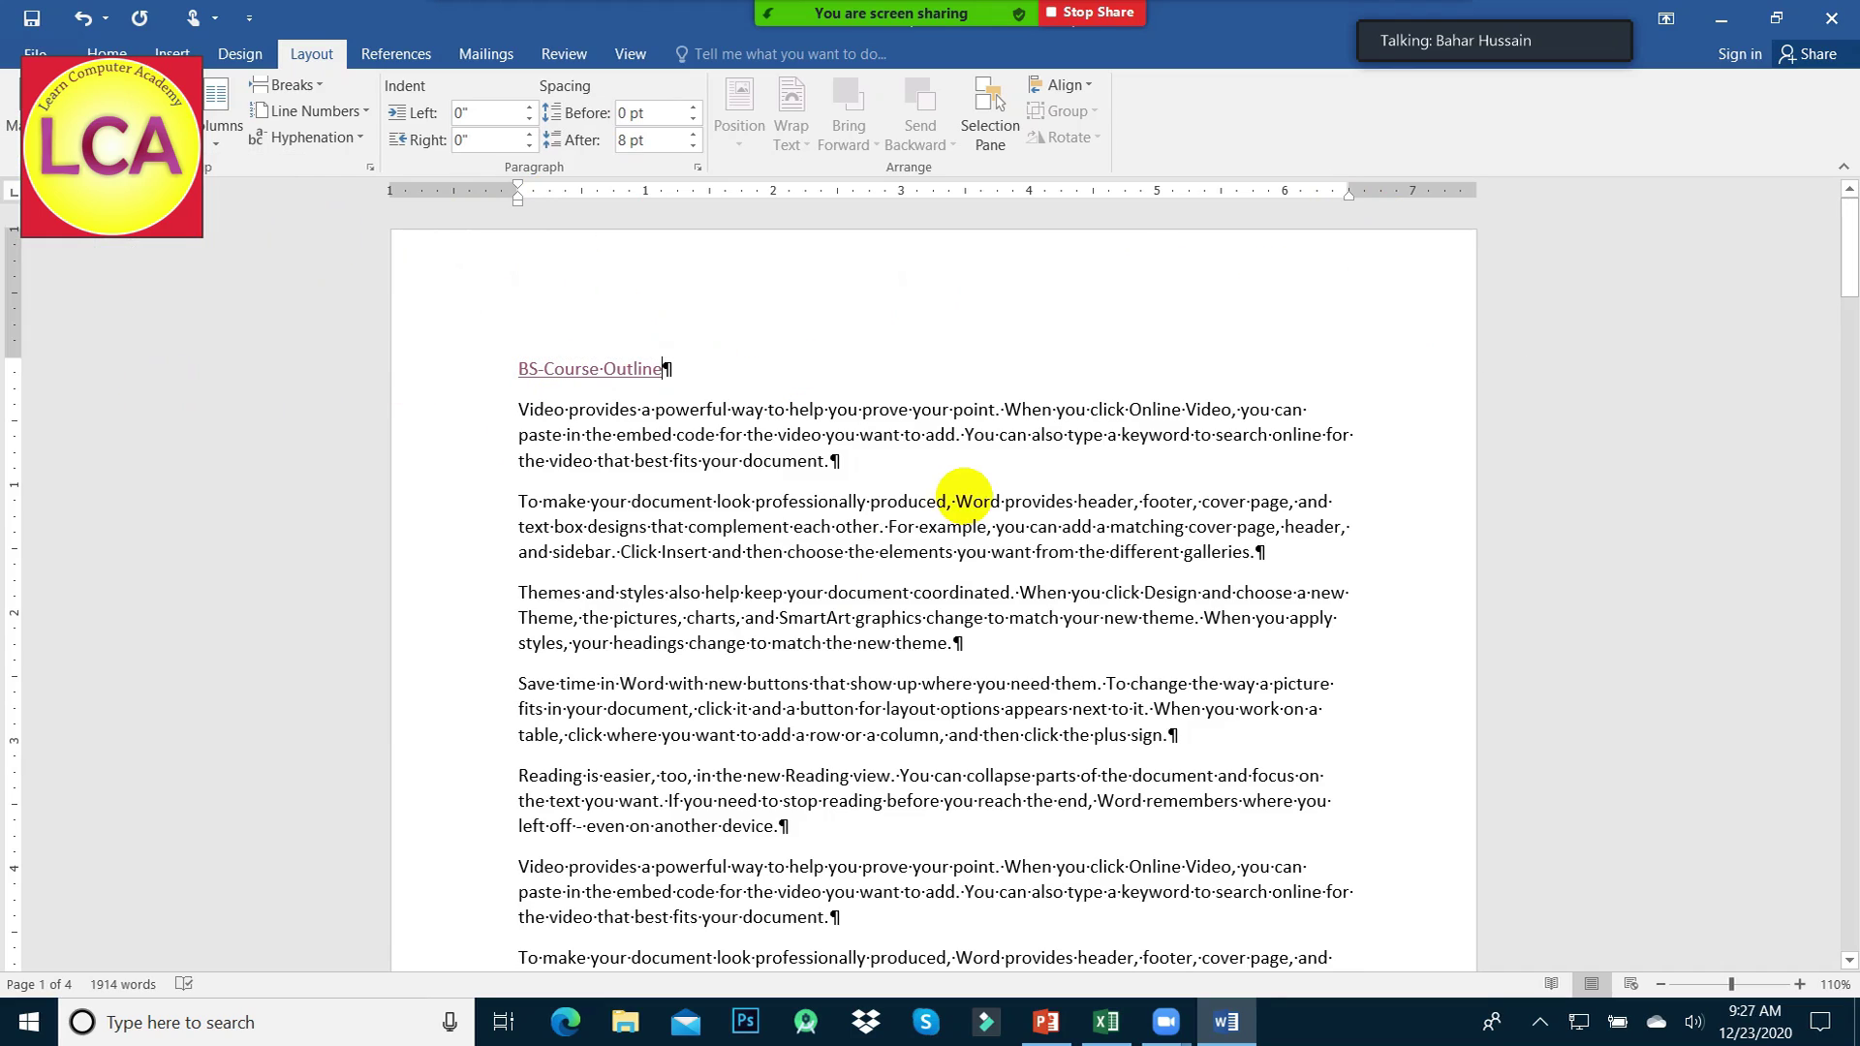
pyautogui.scroll(-3, 1390, 439)
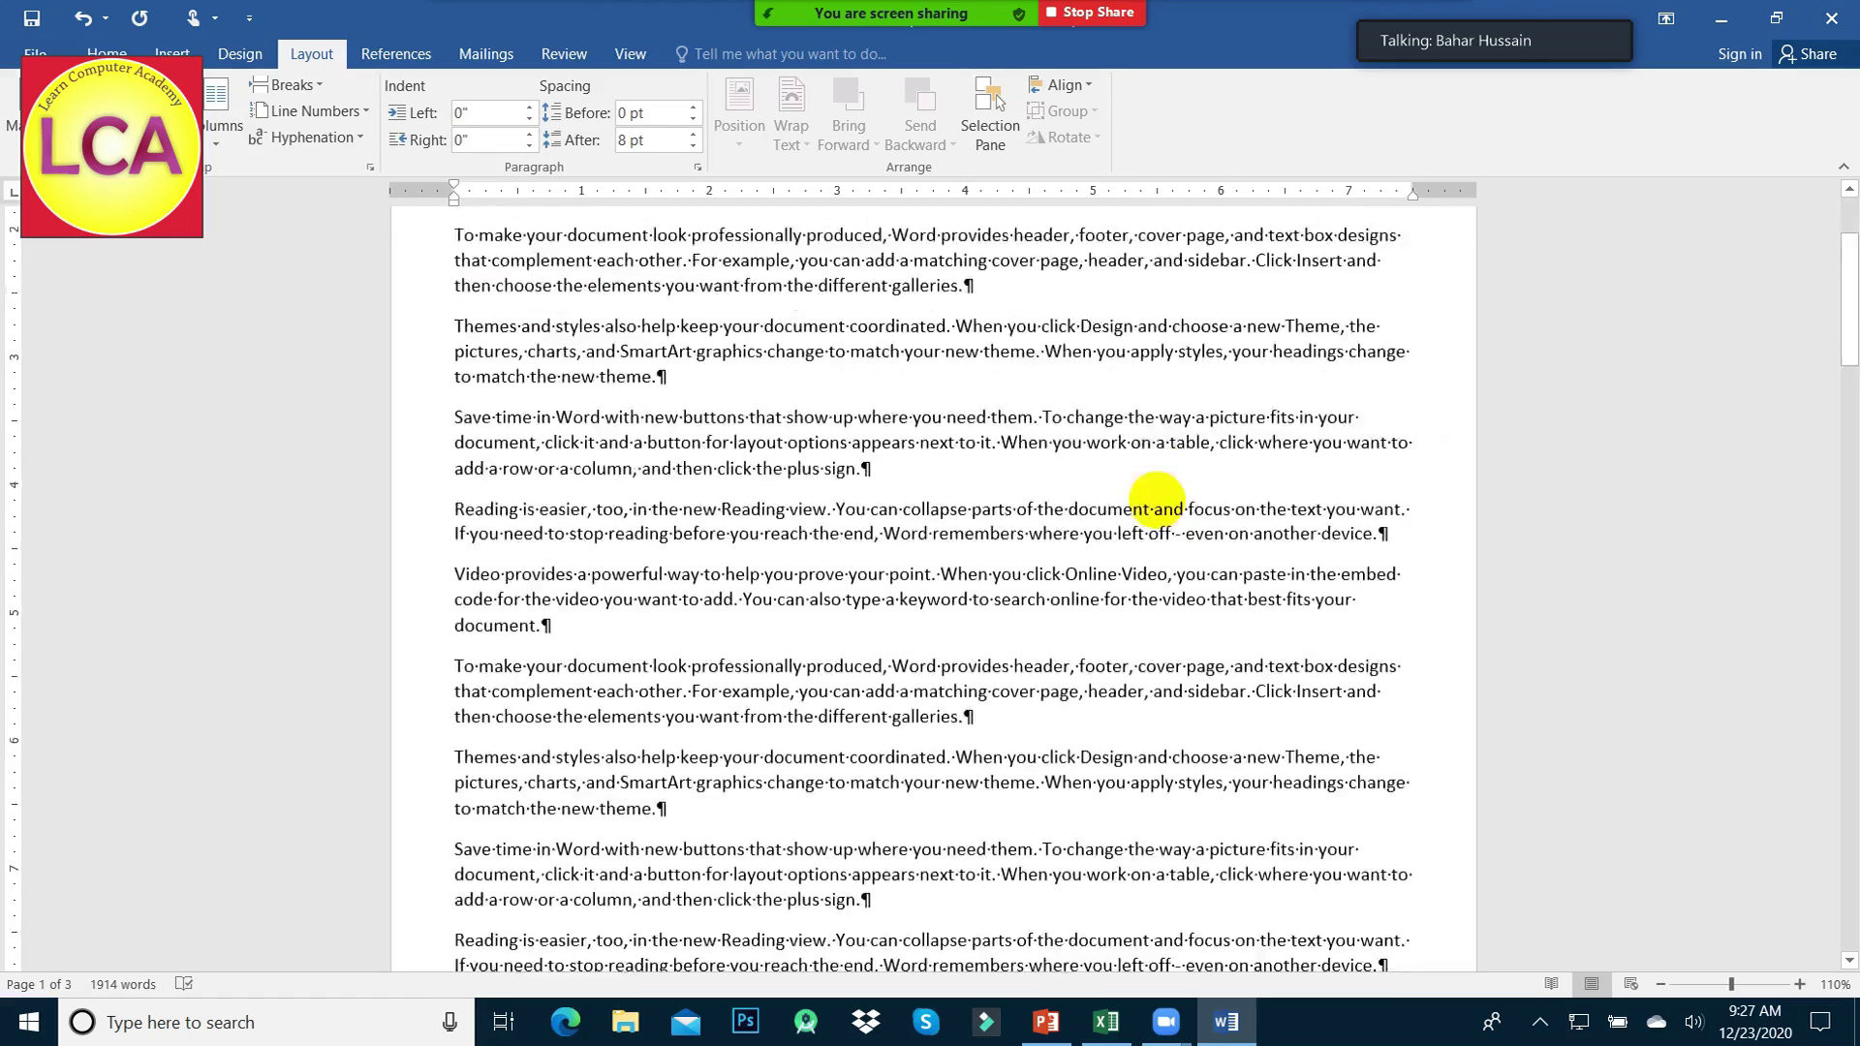
pyautogui.scroll(-5, 1395, 407)
pyautogui.scroll(-6, 1246, 457)
pyautogui.scroll(14, 1171, 491)
# - Select all the text and justify every paragraph
pyautogui.hotkey('ctrl', 'a')
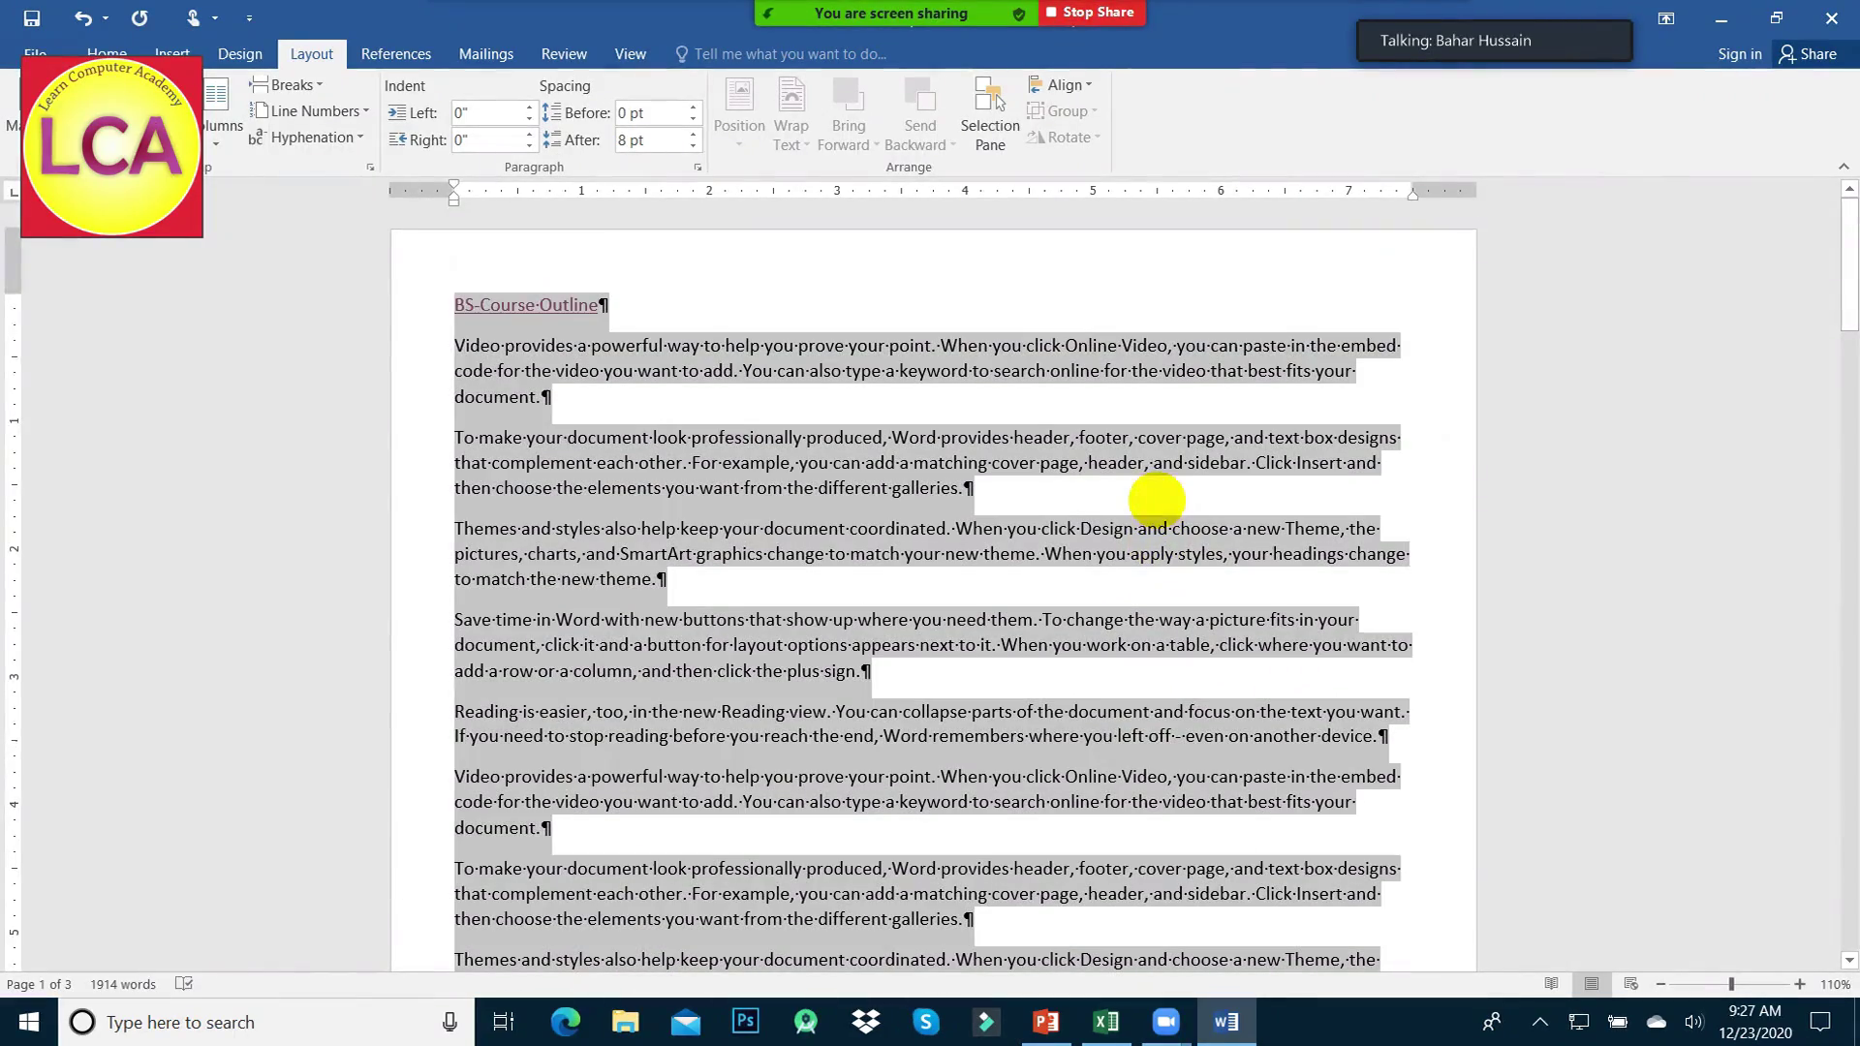
pyautogui.click(107, 50)
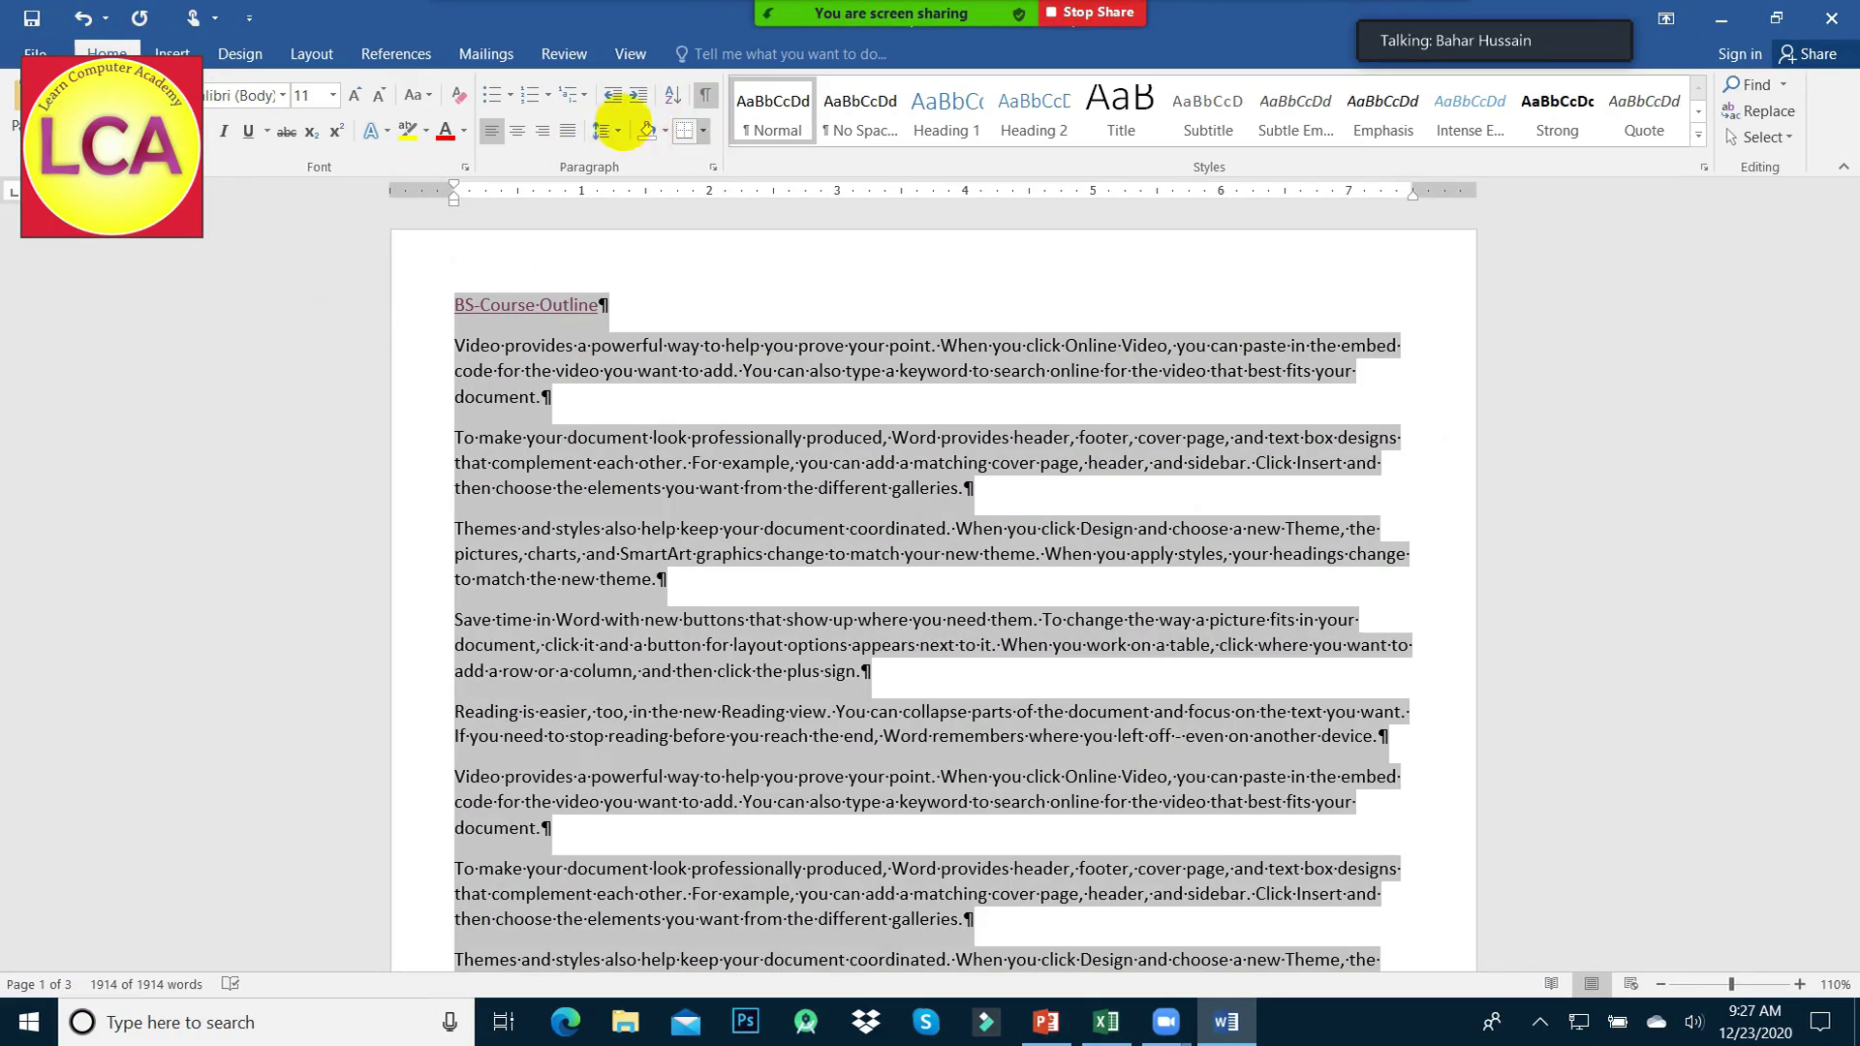
pyautogui.click(567, 130)
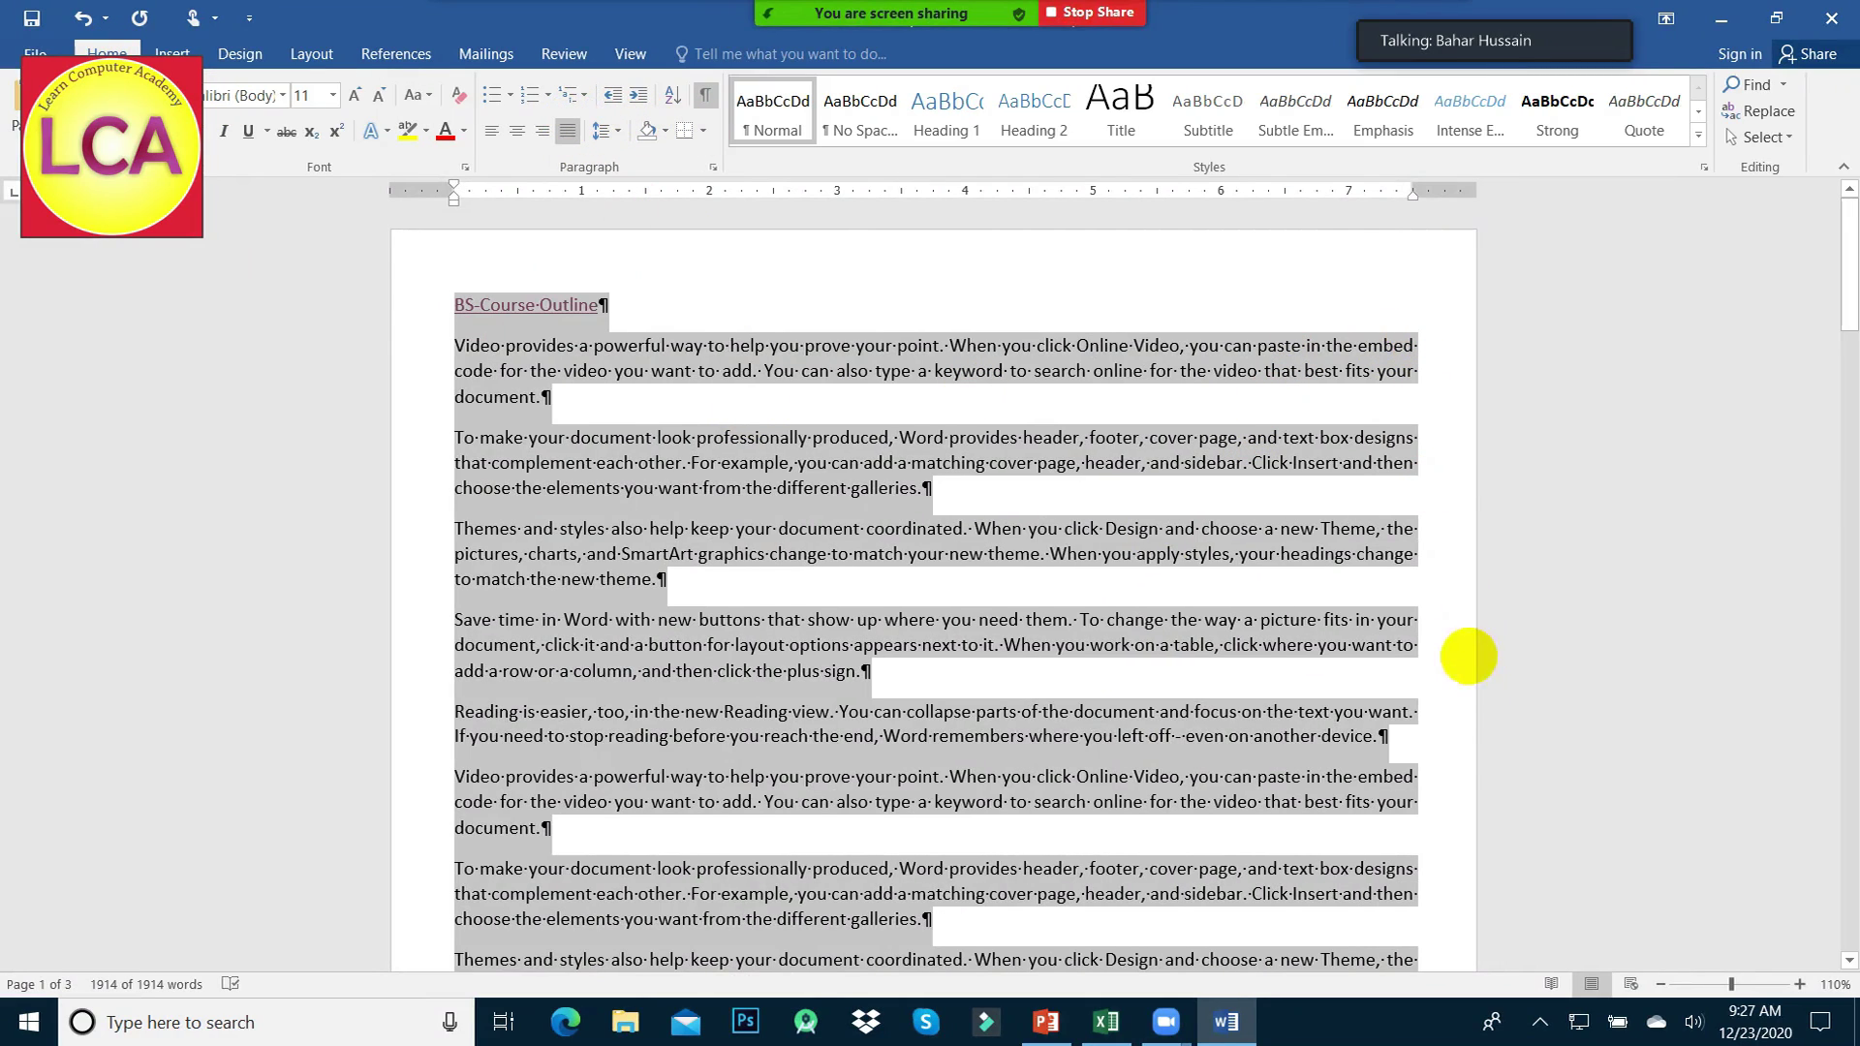
pyautogui.scroll(-5, 517, 632)
pyautogui.scroll(-3, 517, 631)
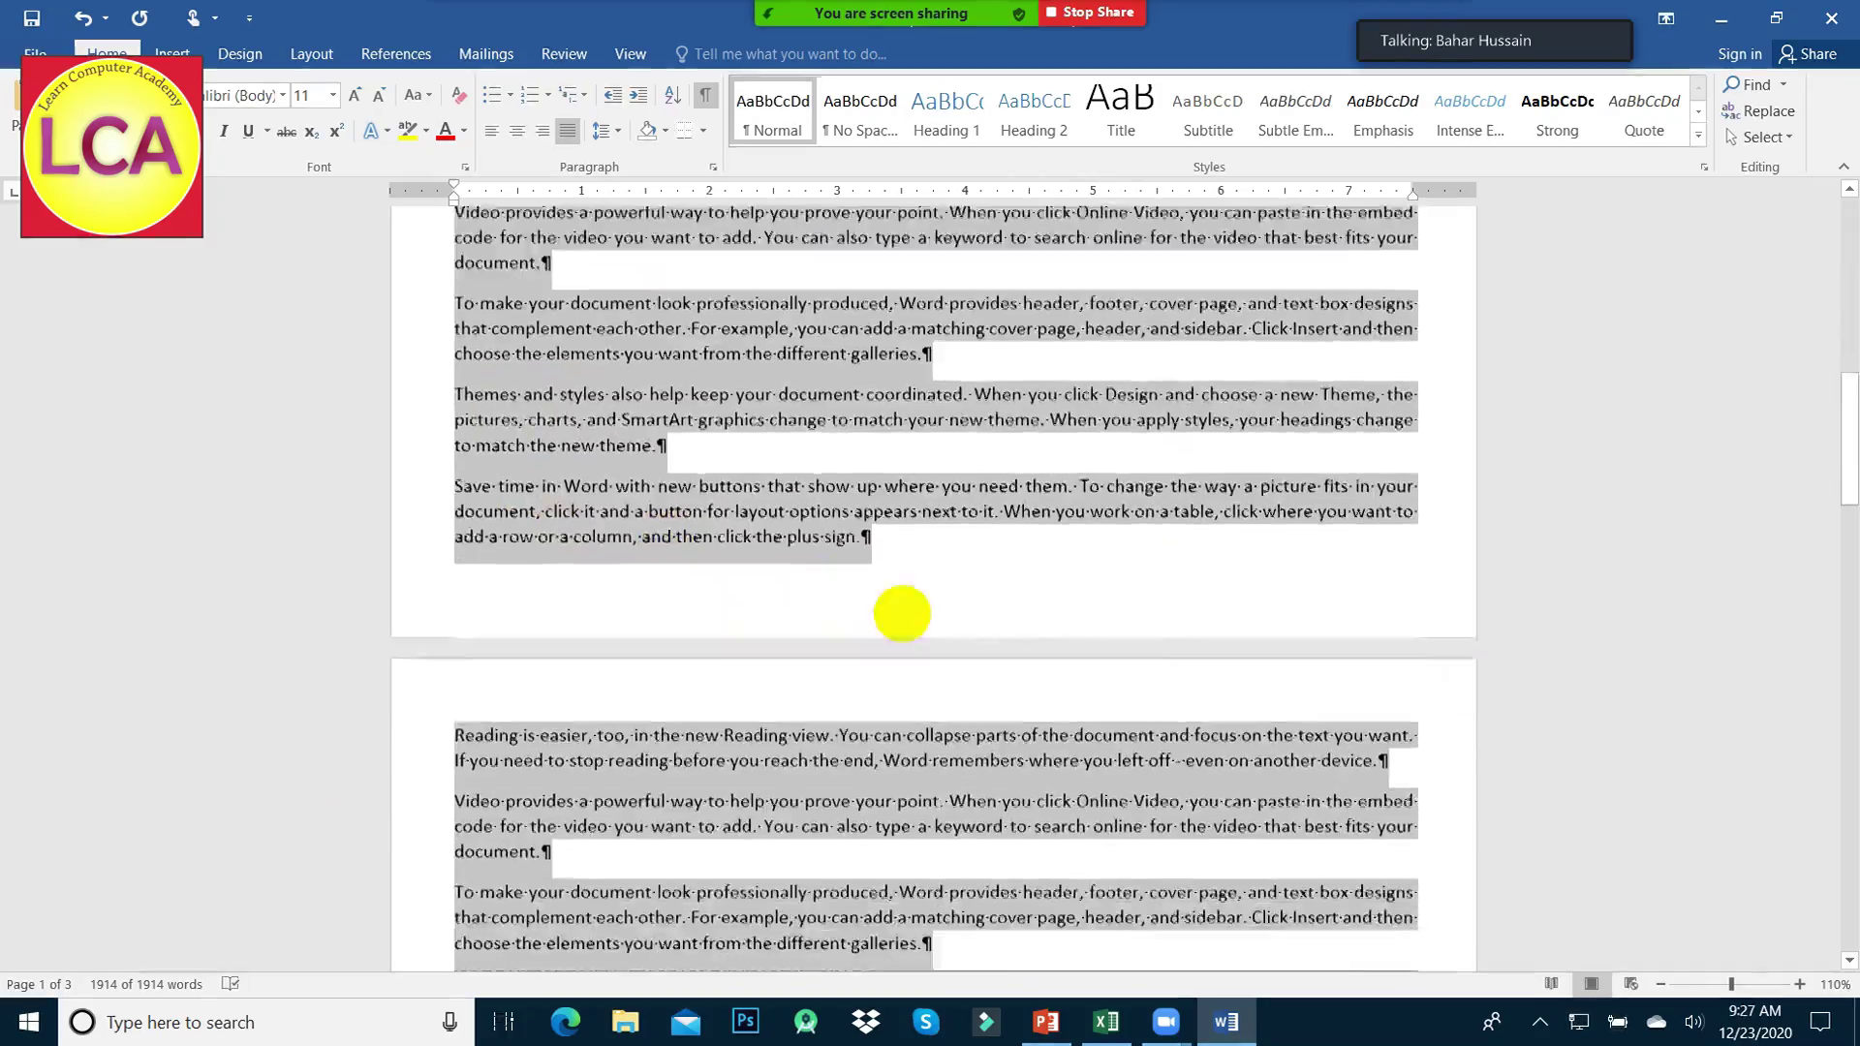
pyautogui.scroll(-3, 893, 616)
pyautogui.scroll(-3, 893, 615)
pyautogui.scroll(-3, 901, 612)
pyautogui.scroll(5, 893, 615)
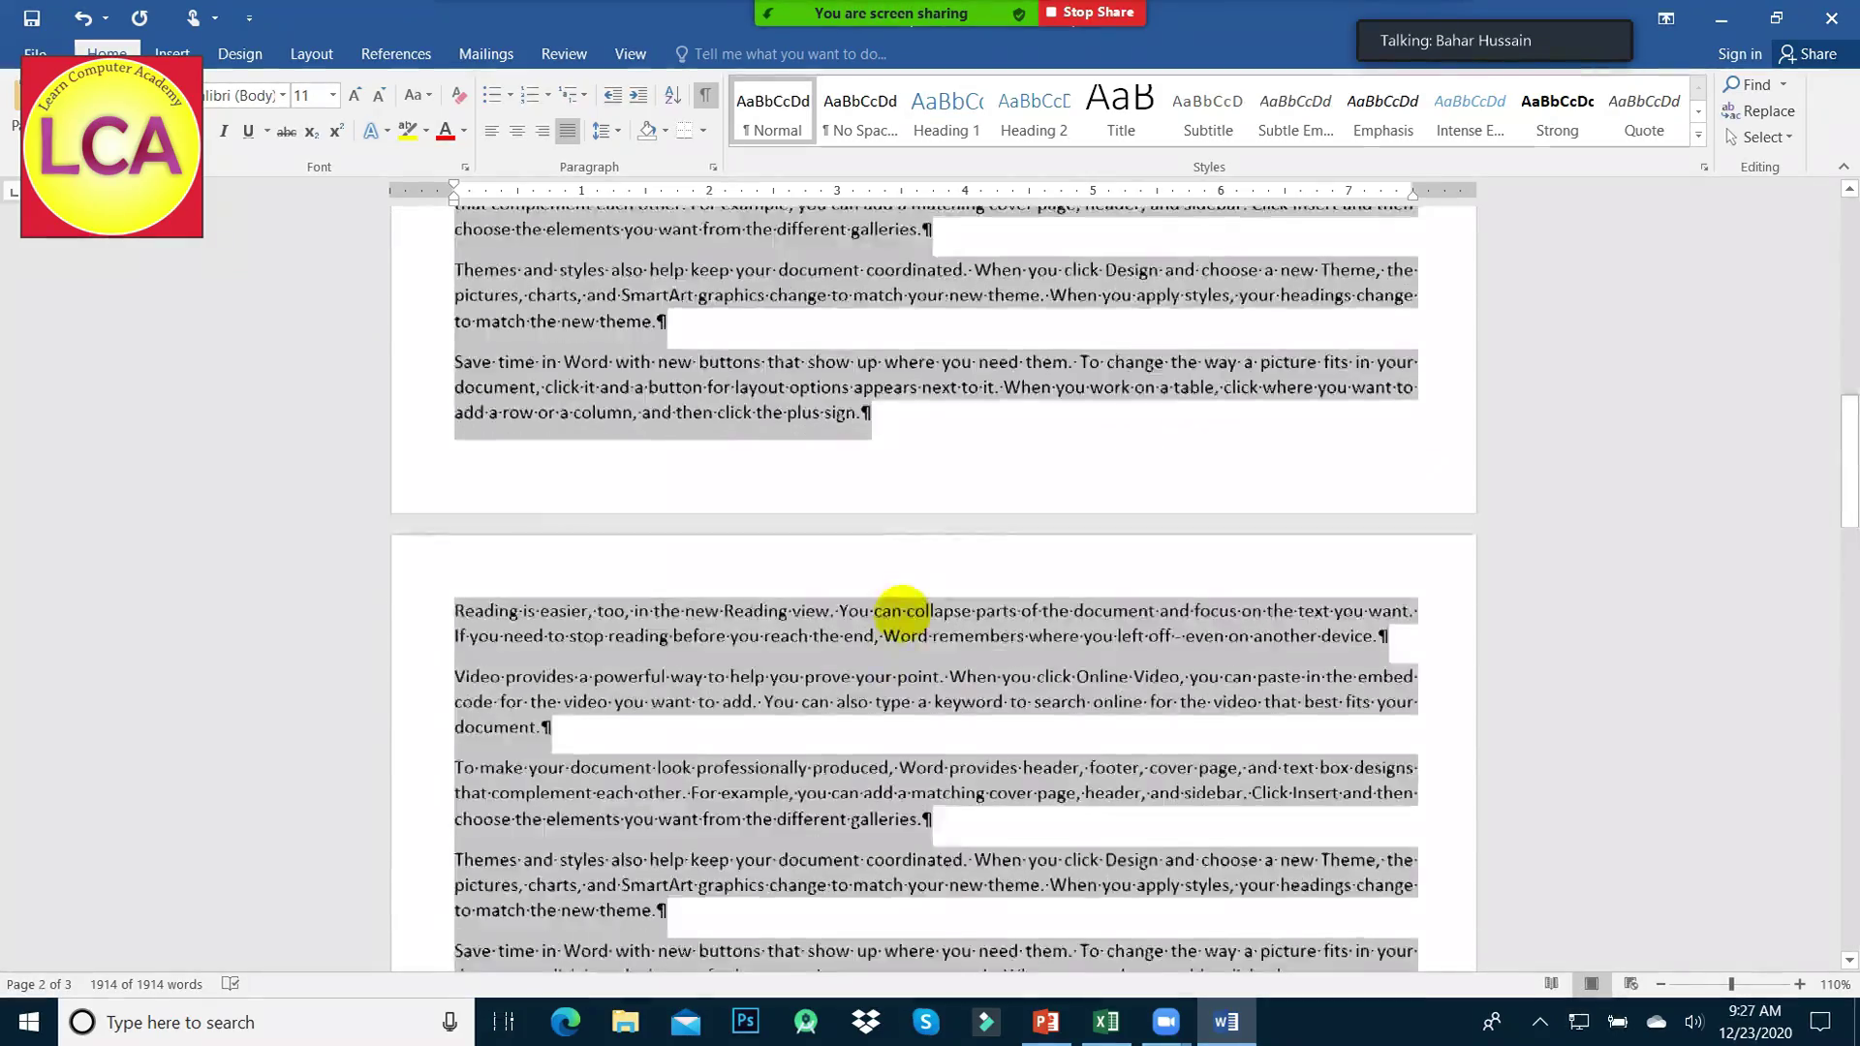
pyautogui.scroll(5, 876, 490)
pyautogui.scroll(5, 781, 601)
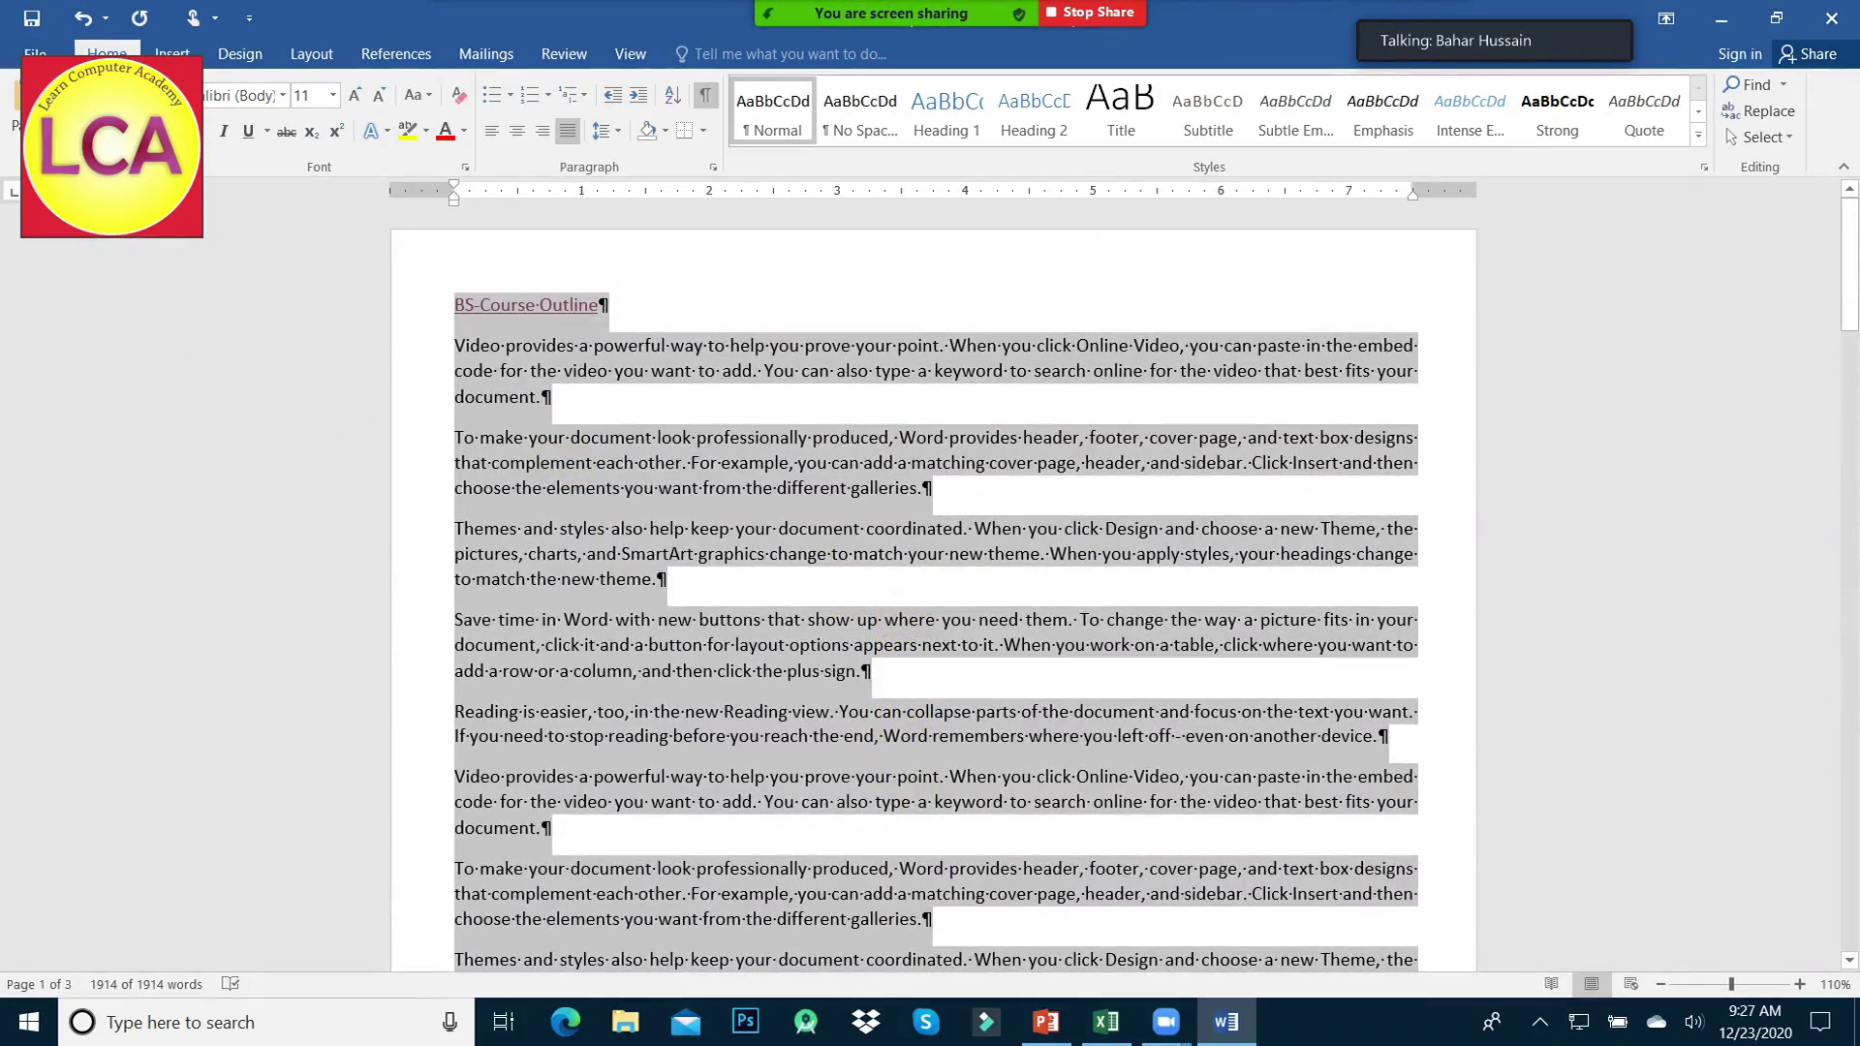
pyautogui.click(311, 54)
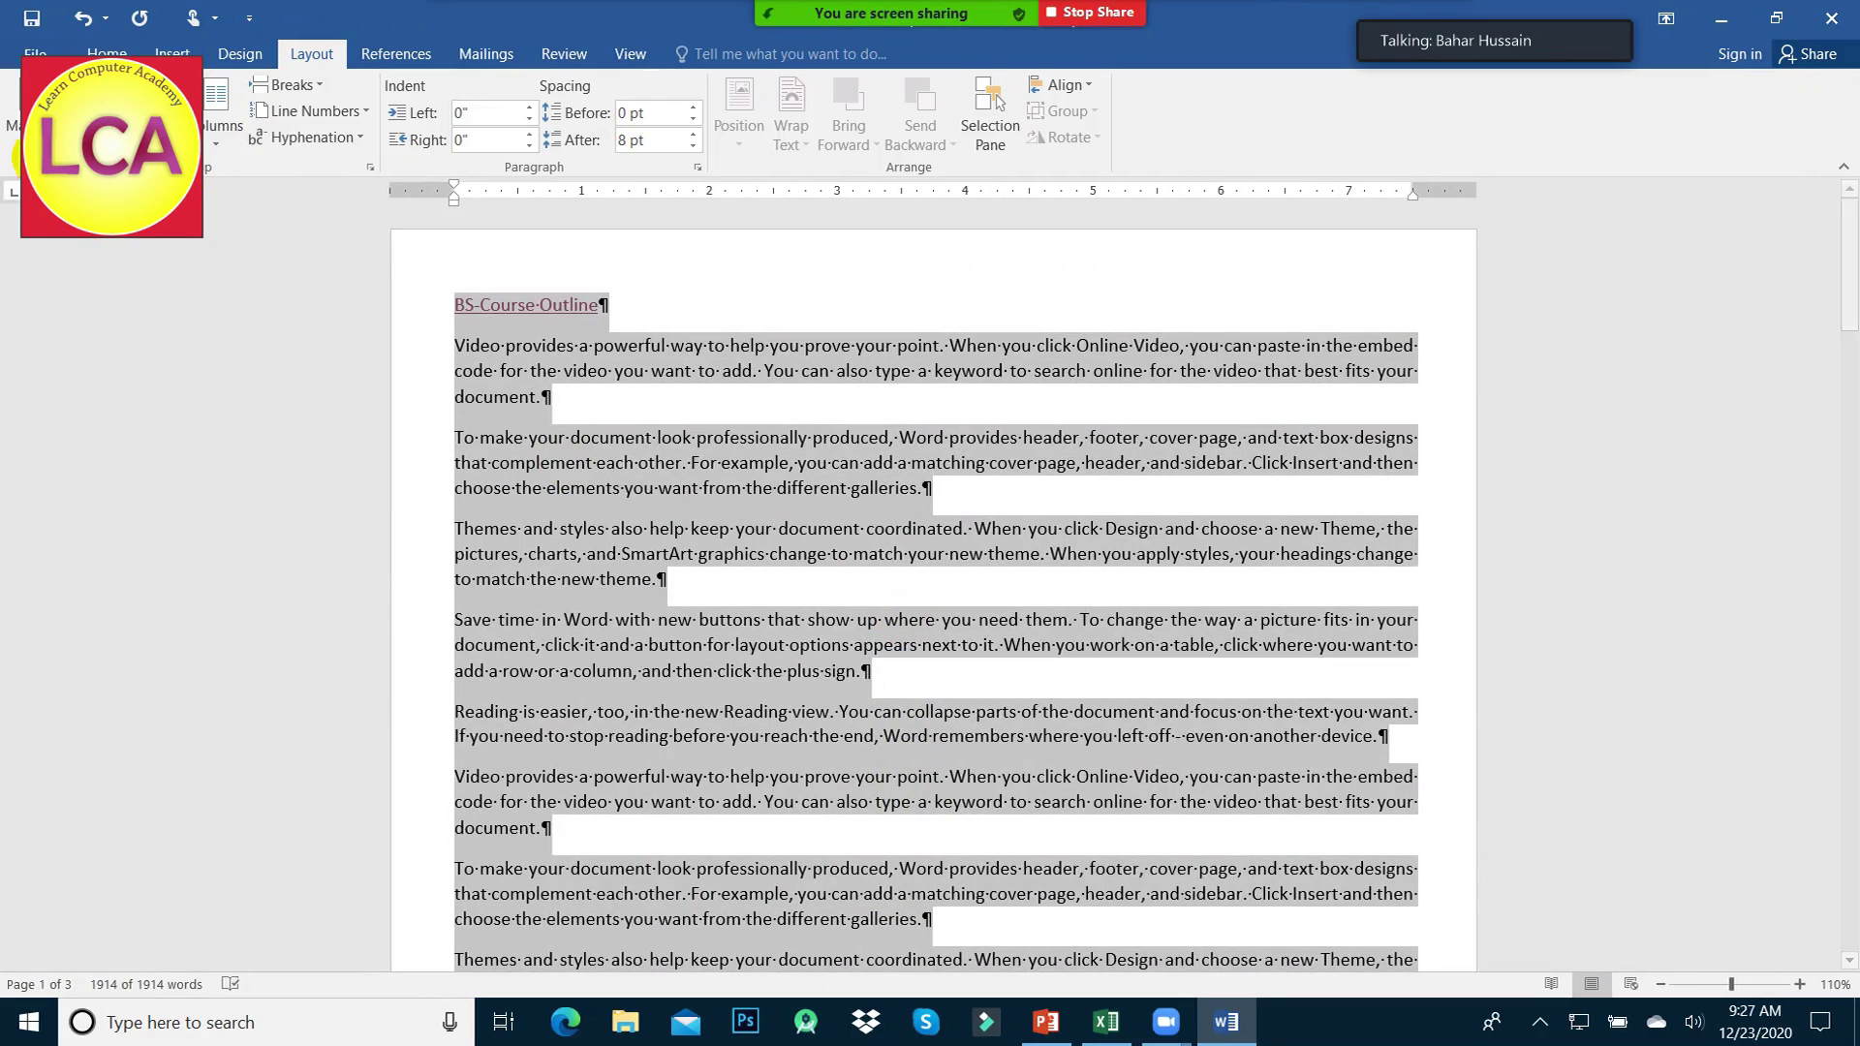
# - Cycle through Wide, Office 2003 Default, Normal and Moderate margins, ending on Normal 1-inch
pyautogui.click(29, 126)
pyautogui.click(192, 541)
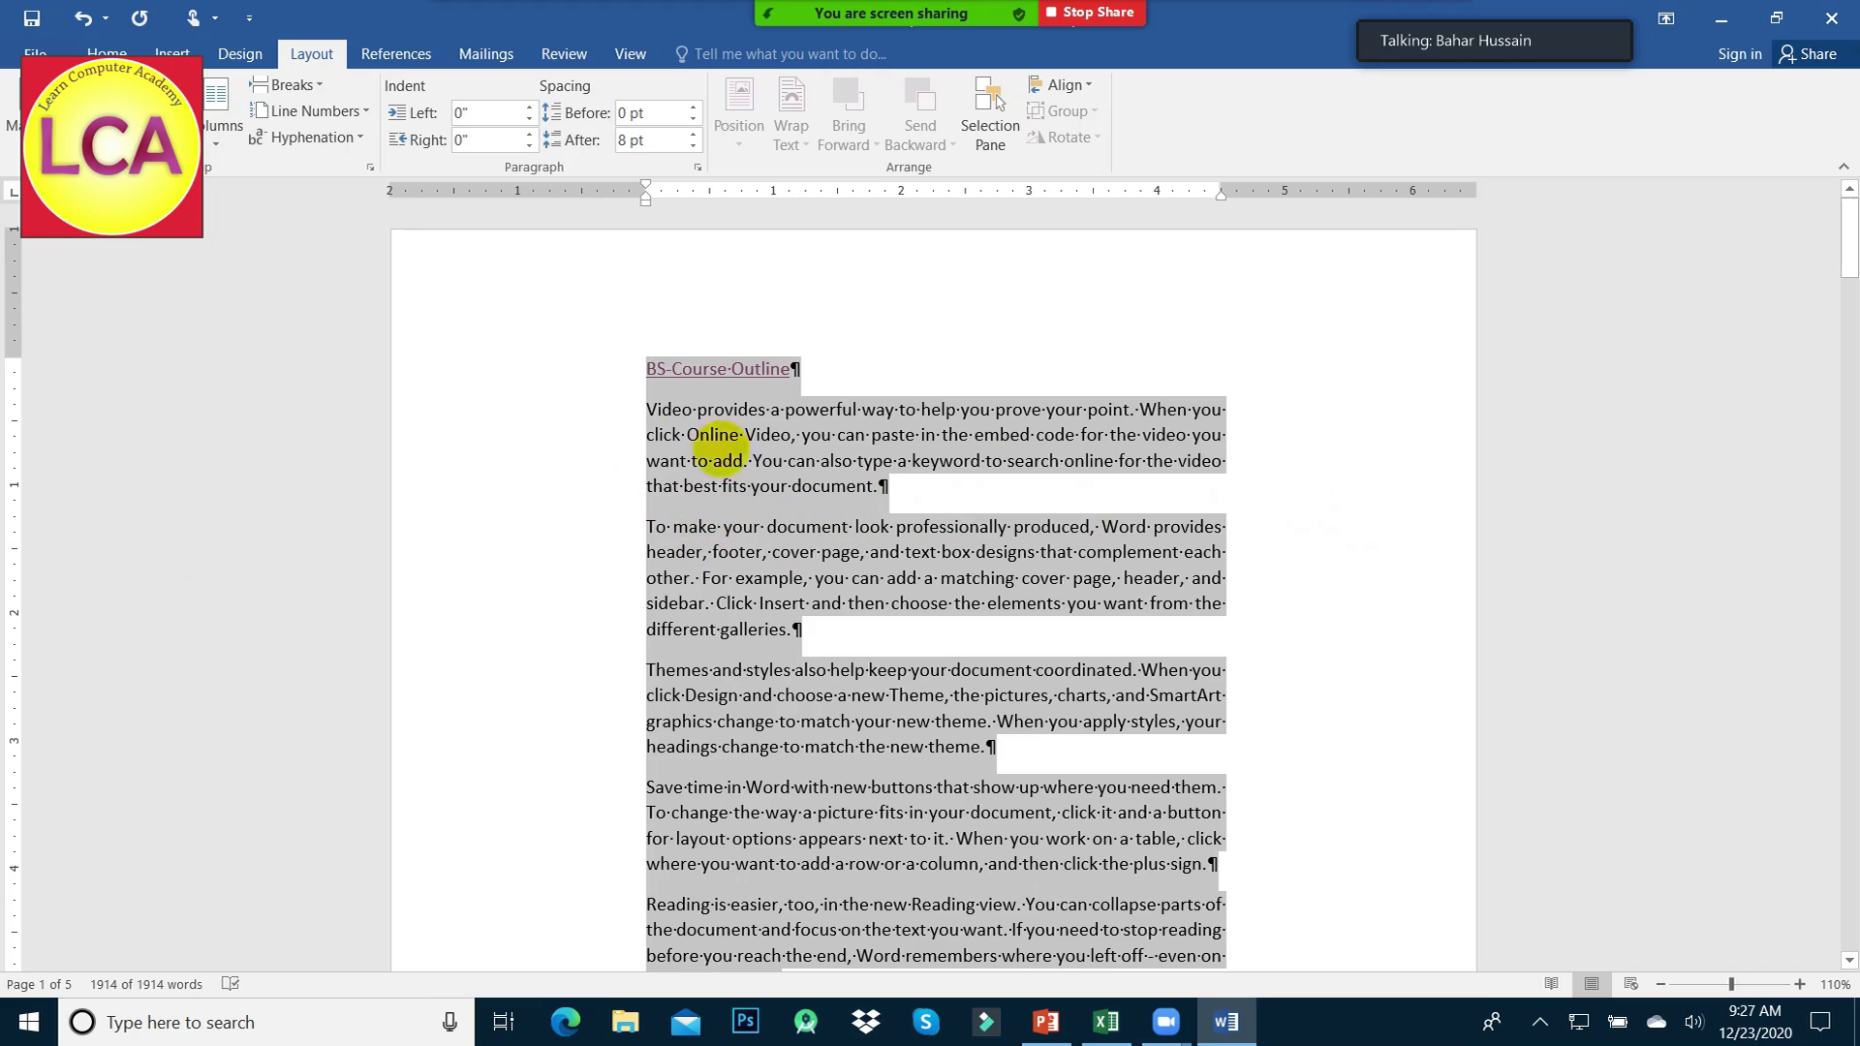
pyautogui.click(13, 121)
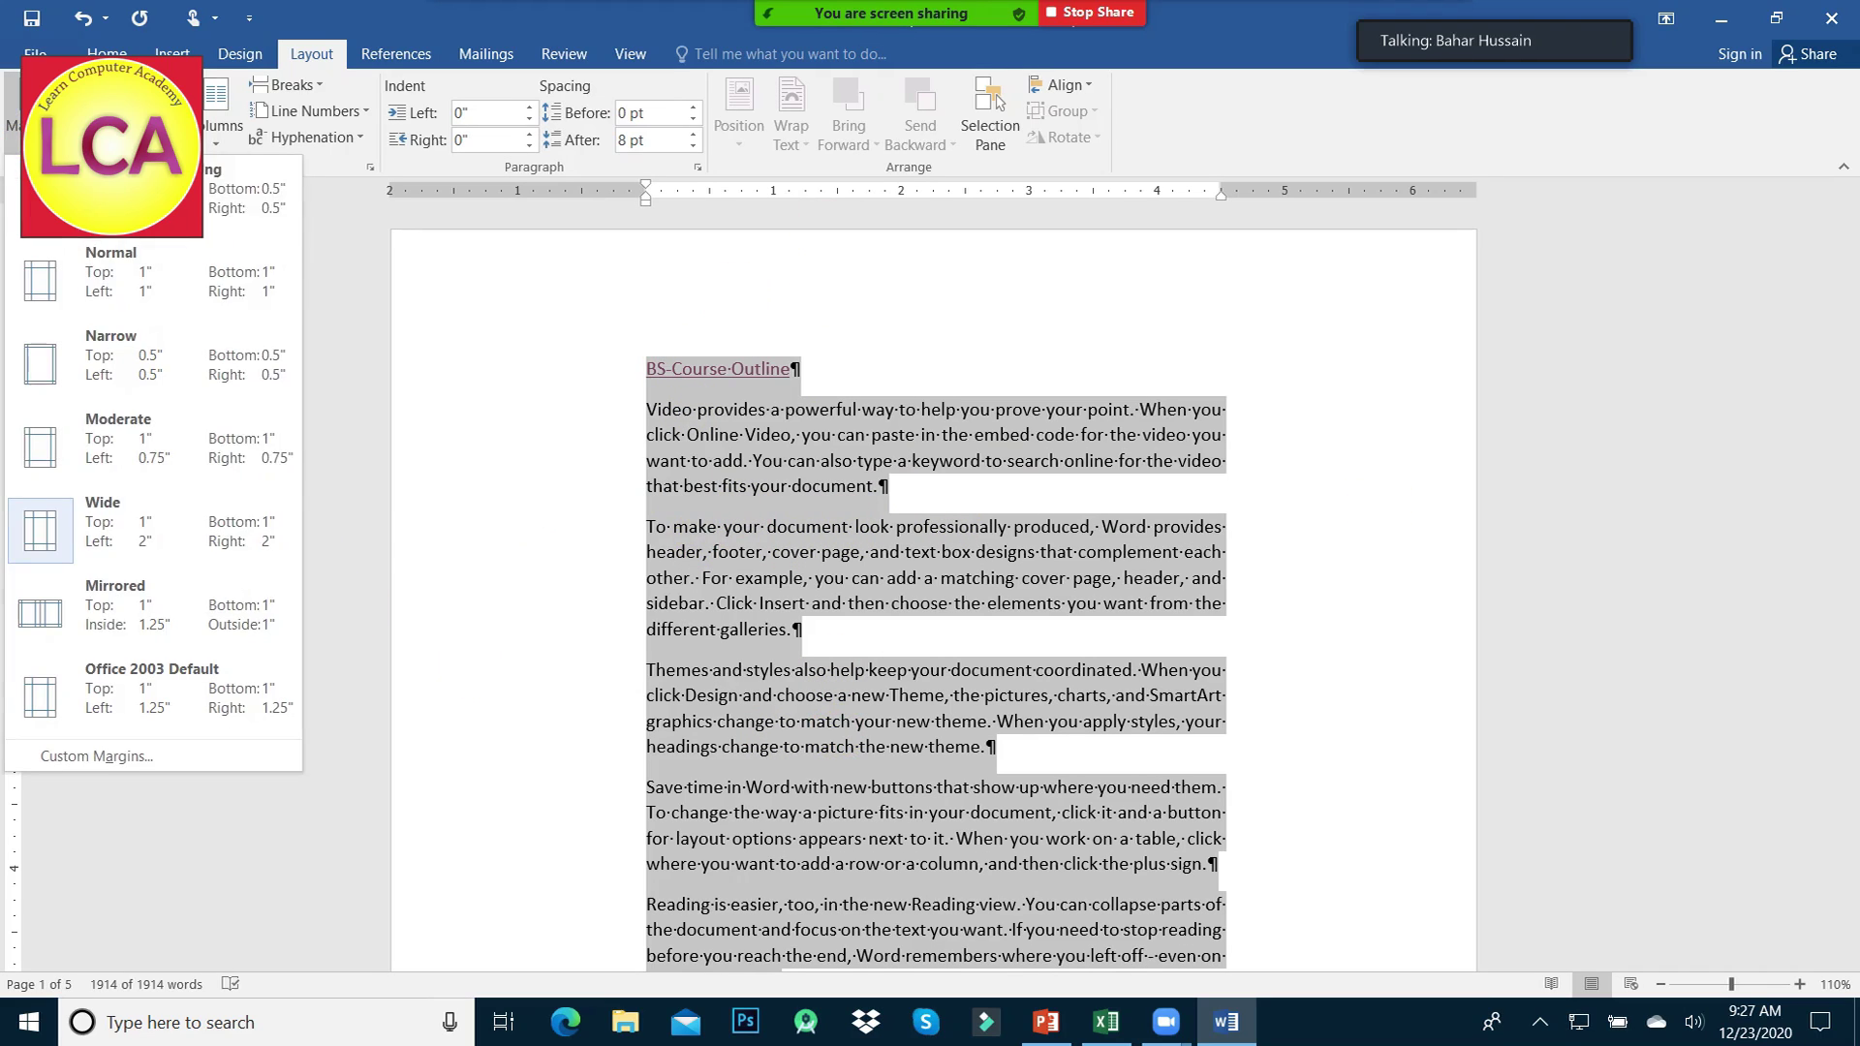
pyautogui.click(209, 696)
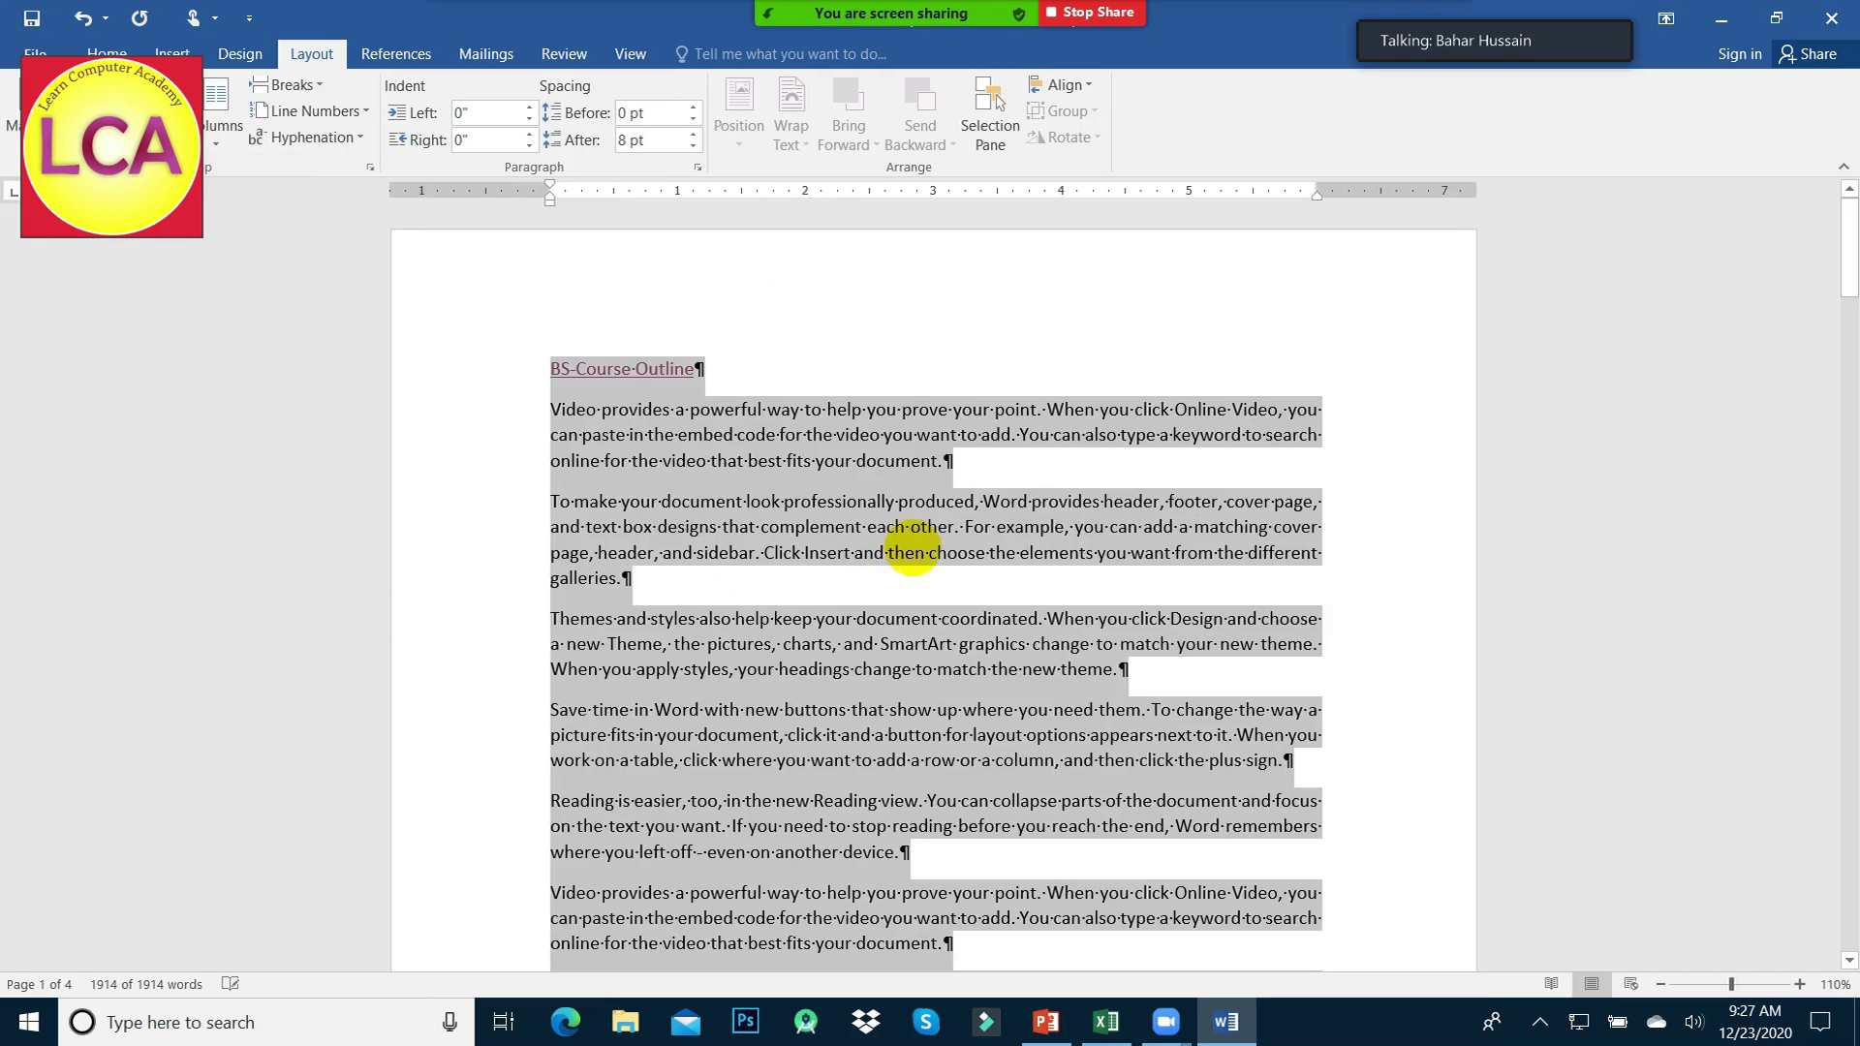
pyautogui.click(13, 121)
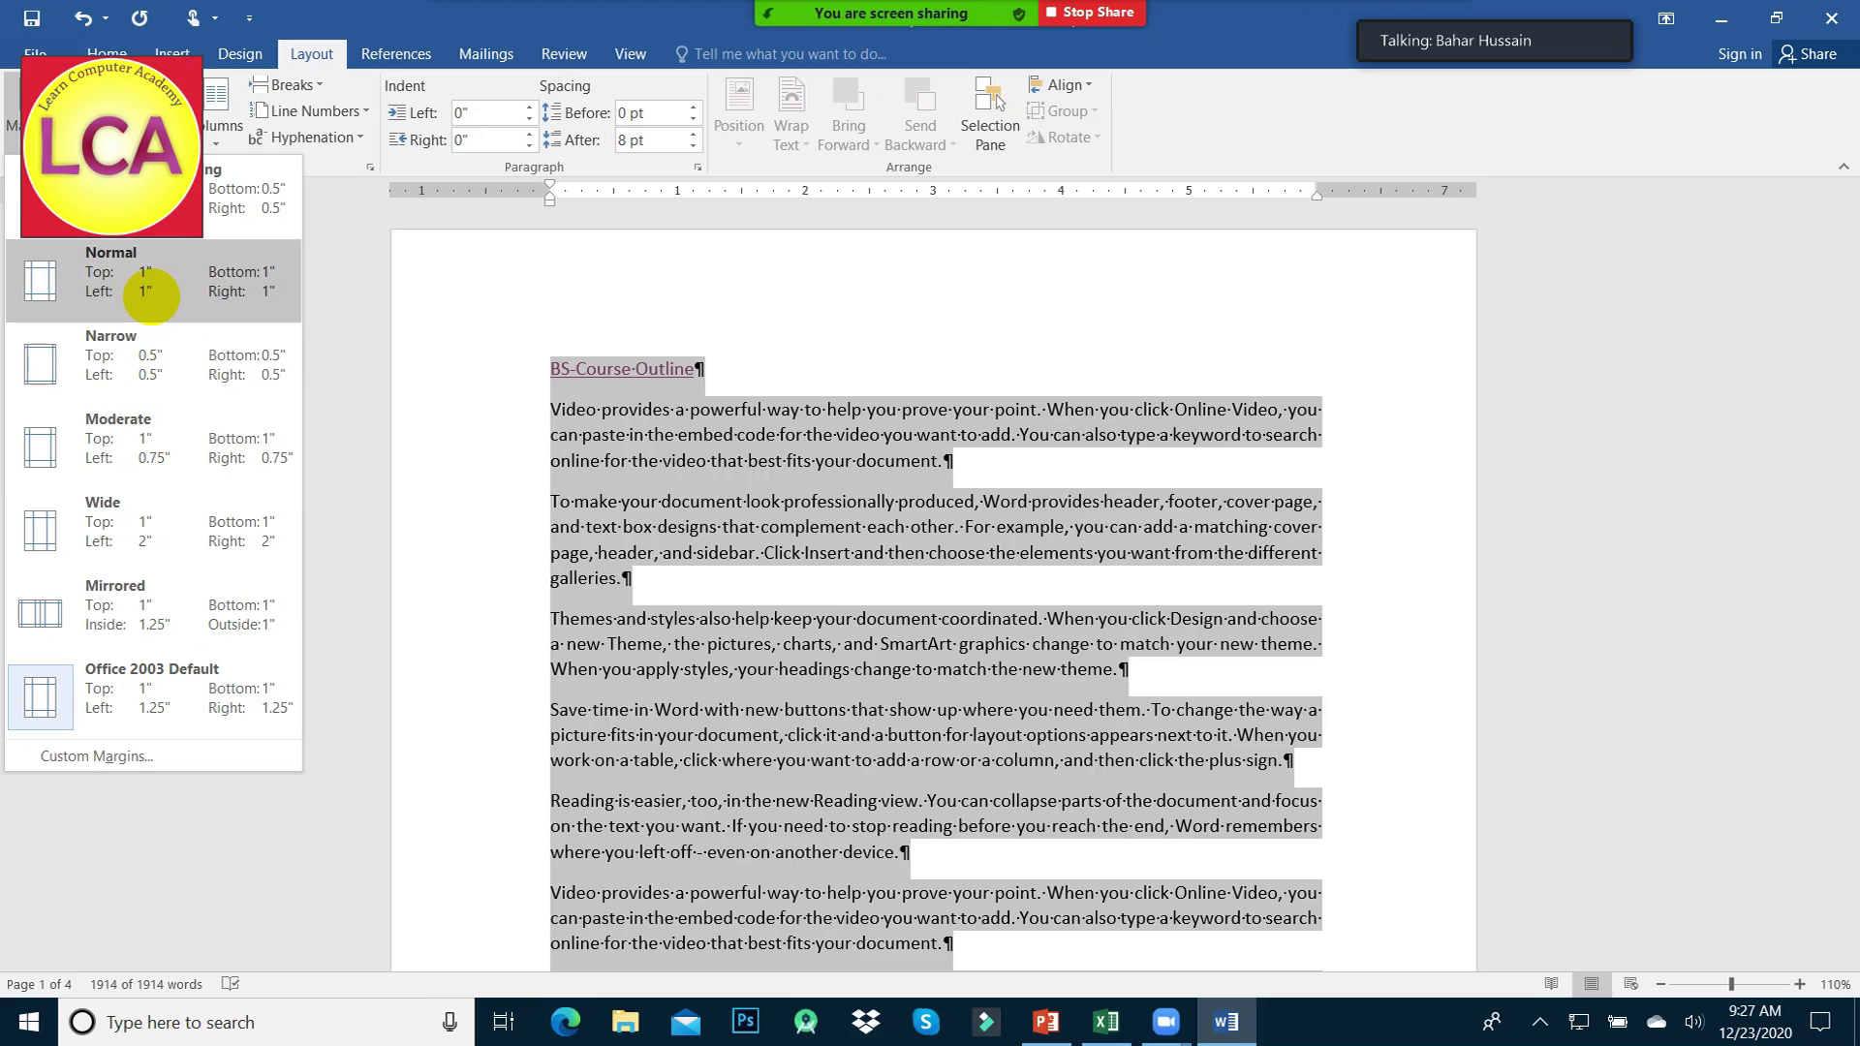
pyautogui.click(150, 293)
pyautogui.click(14, 121)
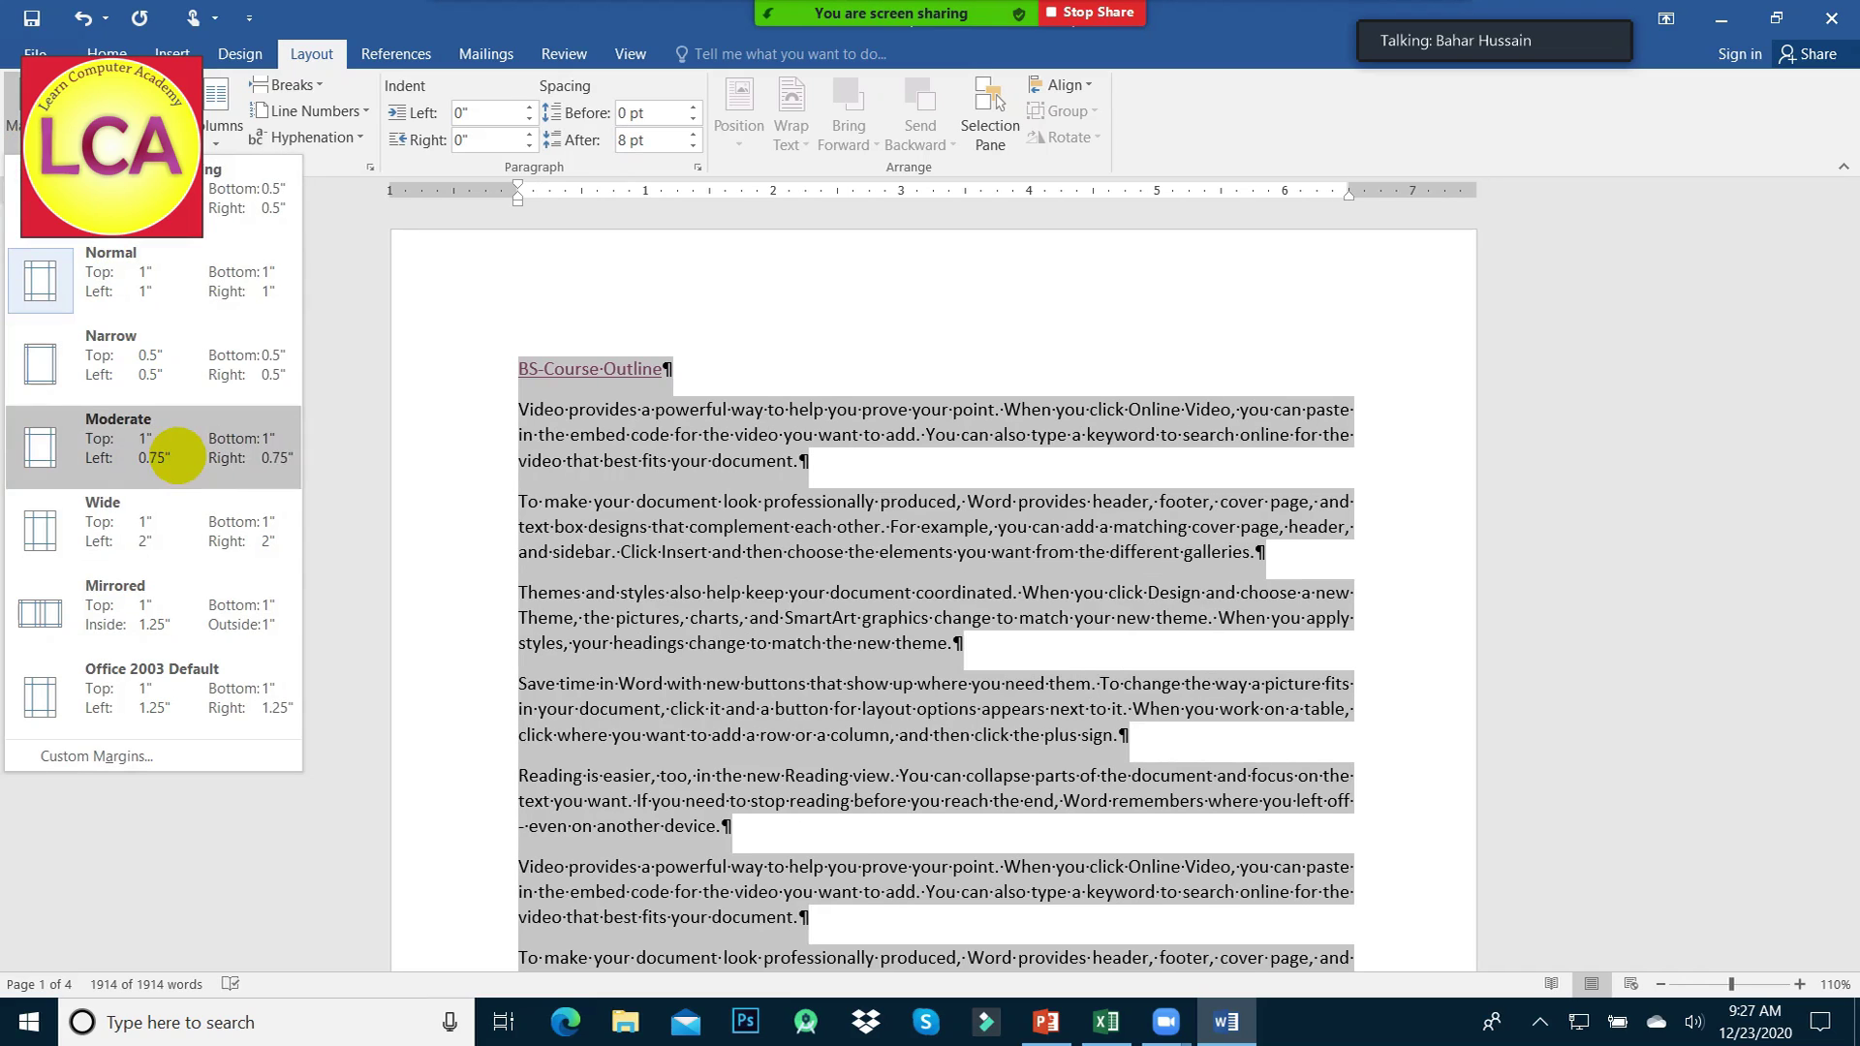
pyautogui.click(177, 455)
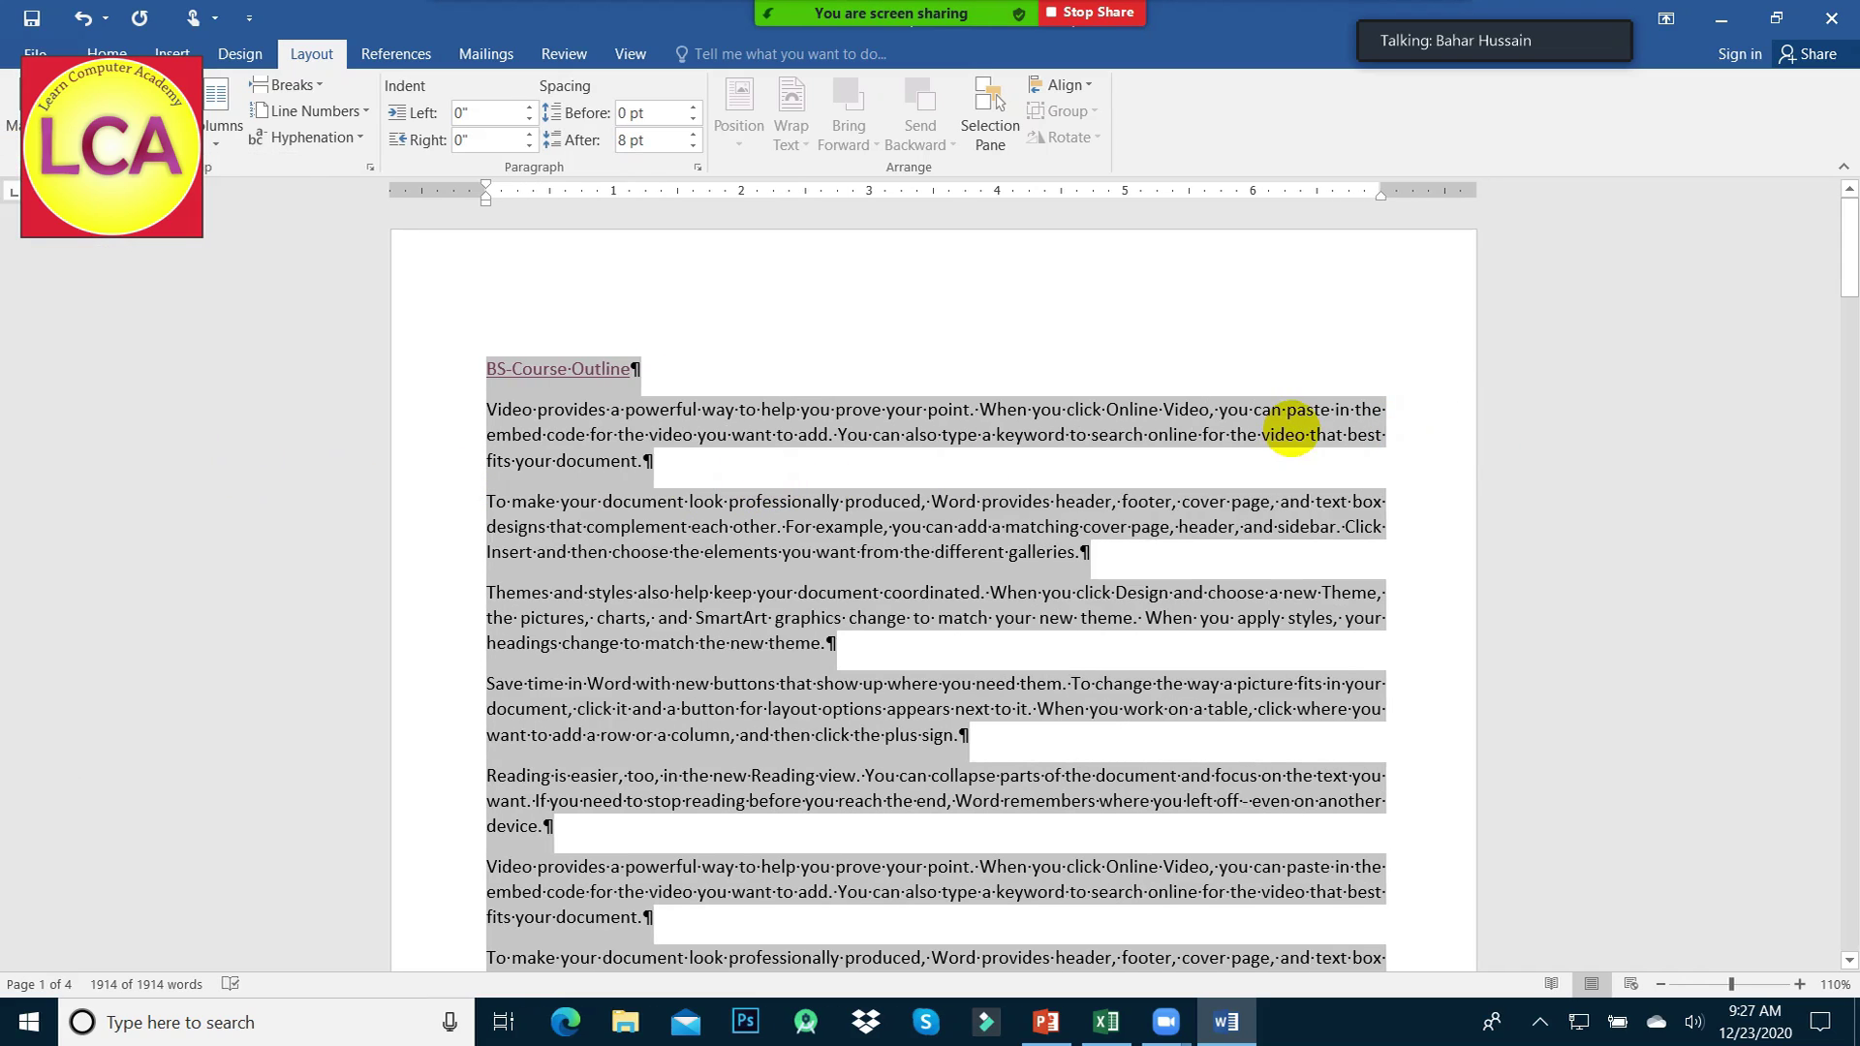
pyautogui.click(1295, 434)
pyautogui.click(13, 121)
pyautogui.click(126, 290)
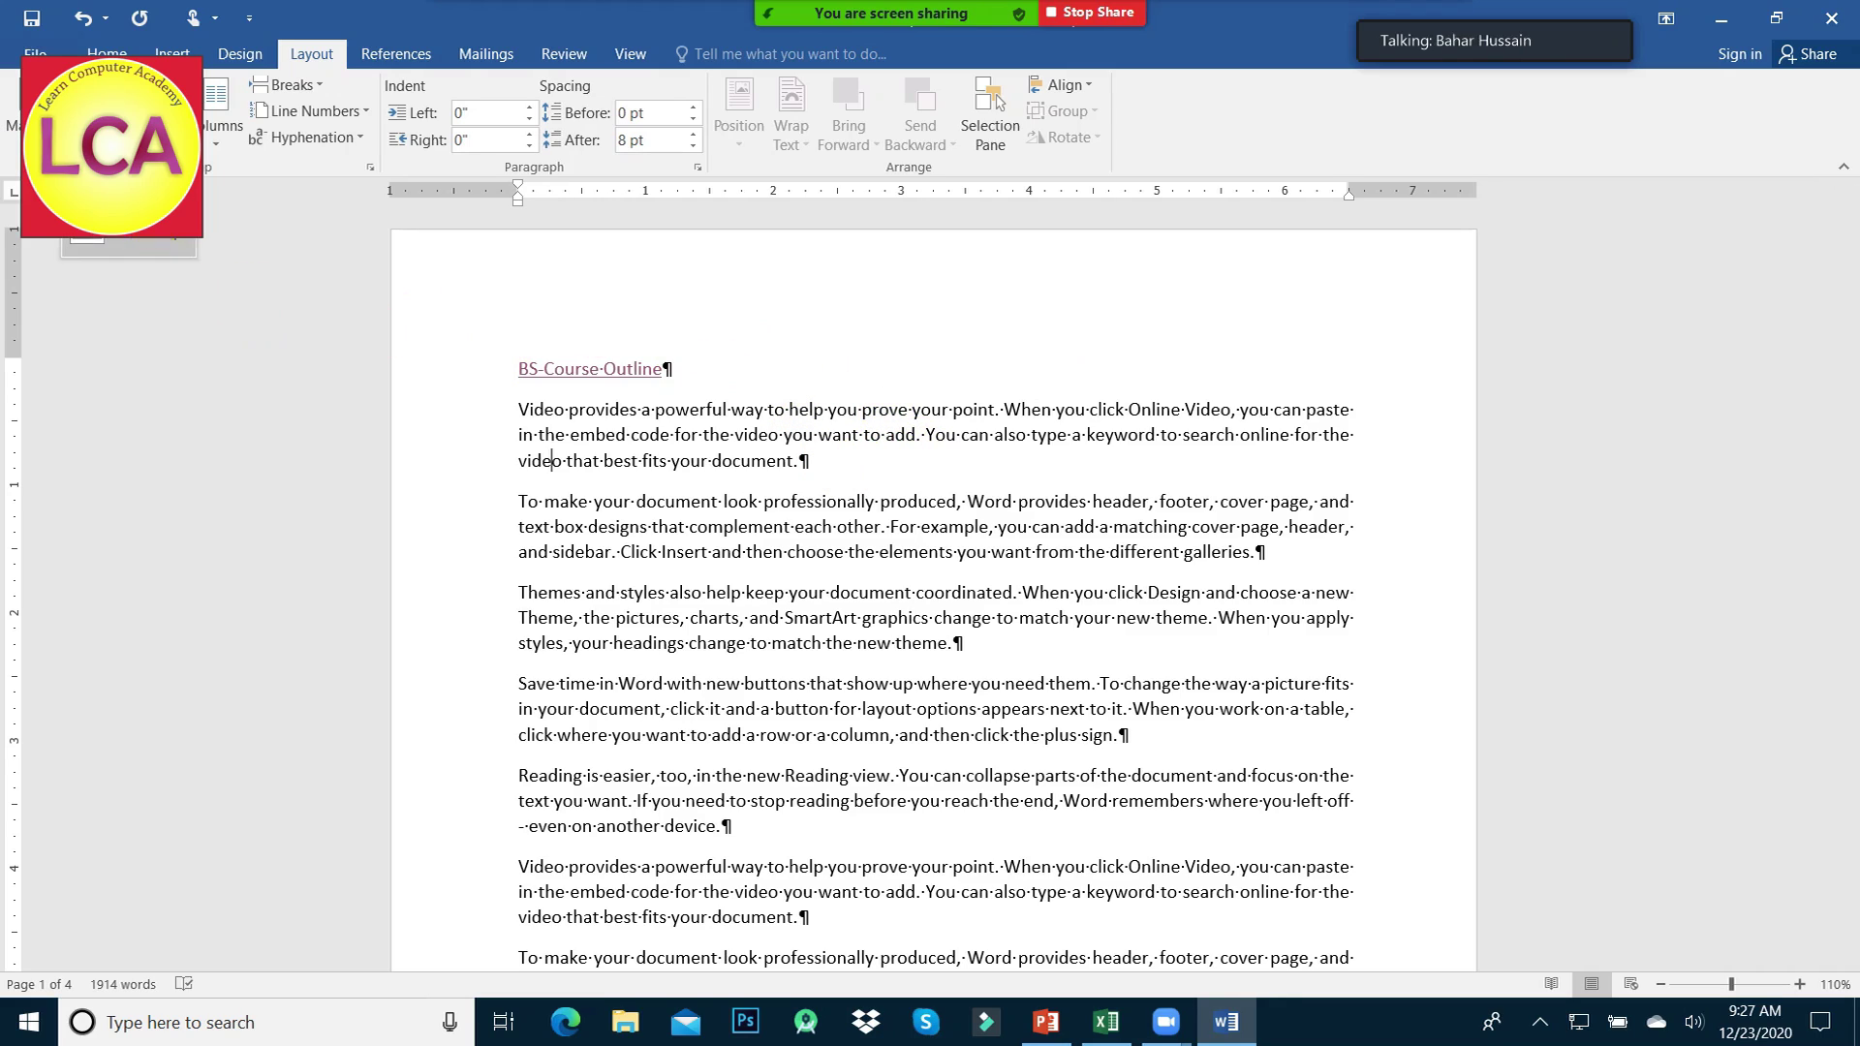
# - Switch the pages to landscape orientation and look over the result
pyautogui.click(158, 238)
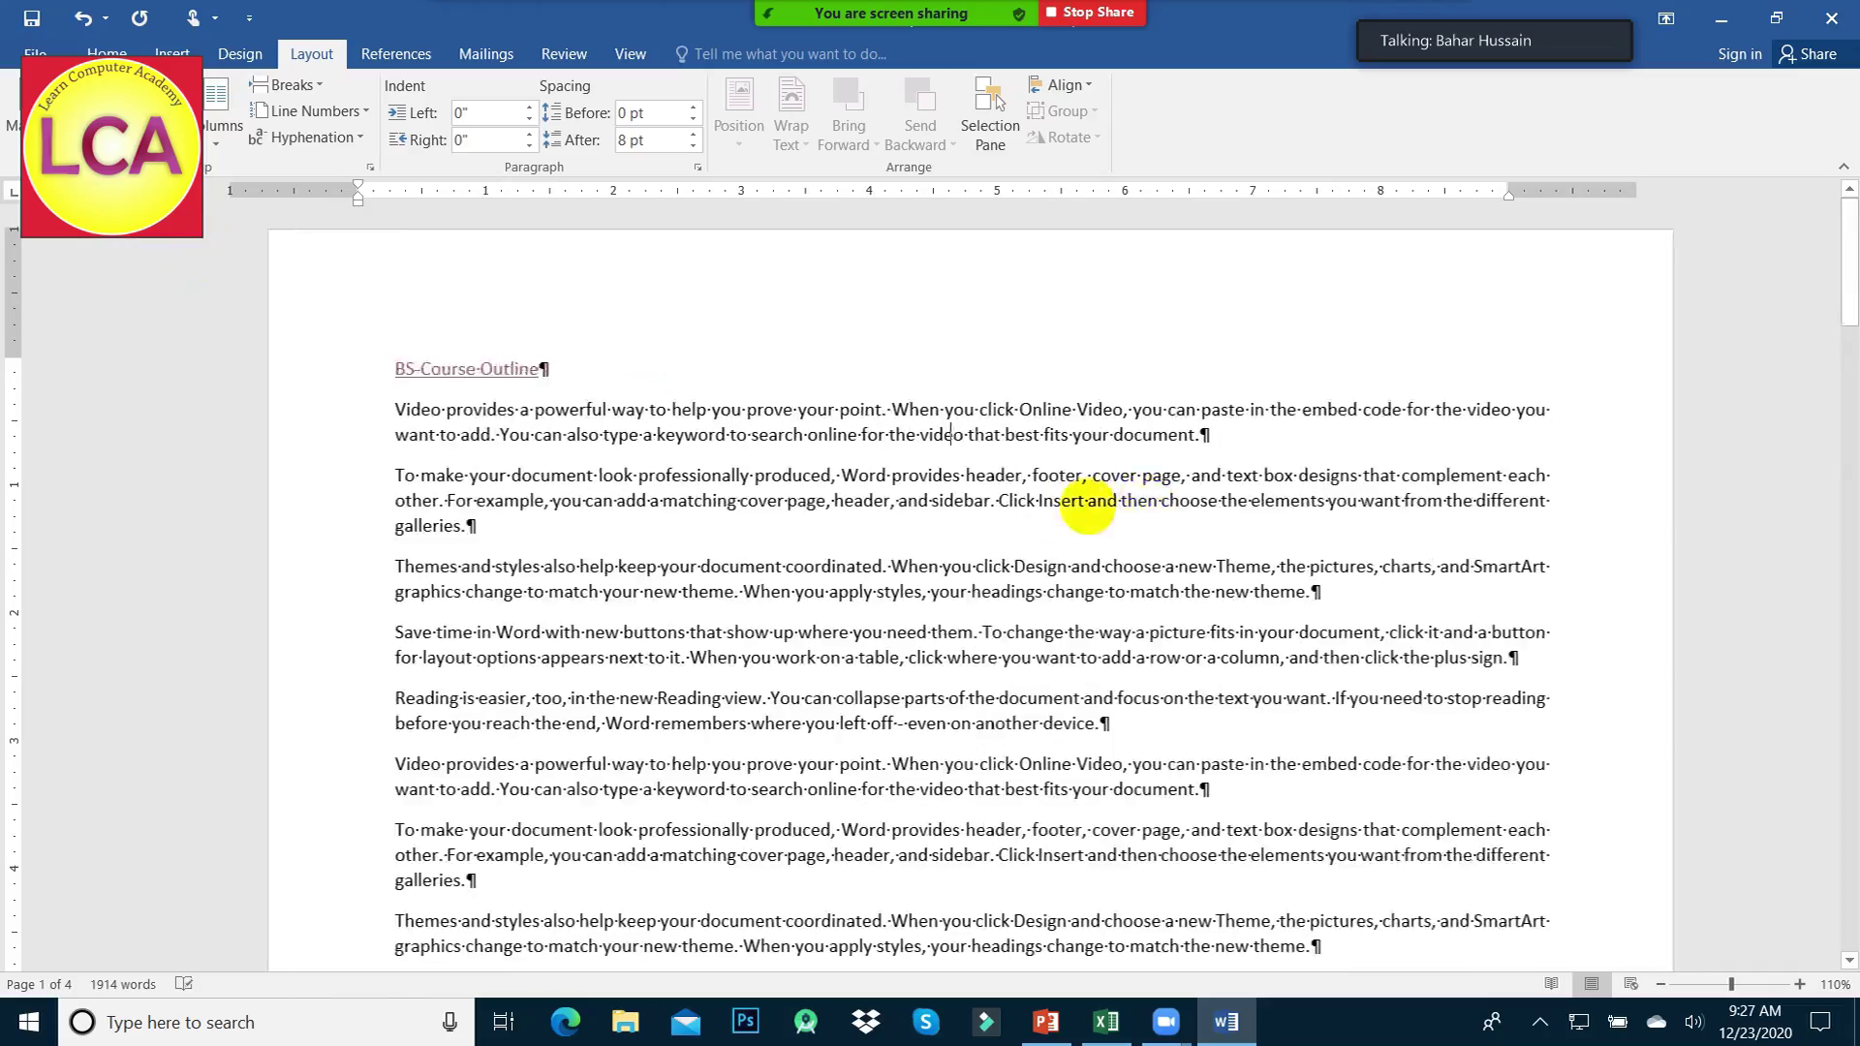
pyautogui.scroll(-5, 1133, 500)
pyautogui.scroll(-5, 1133, 500)
pyautogui.scroll(-5, 1133, 500)
pyautogui.scroll(-5, 1132, 500)
pyautogui.scroll(-5, 1133, 500)
pyautogui.scroll(5, 1133, 500)
pyautogui.scroll(5, 1133, 500)
pyautogui.scroll(5, 1133, 500)
pyautogui.scroll(5, 1132, 499)
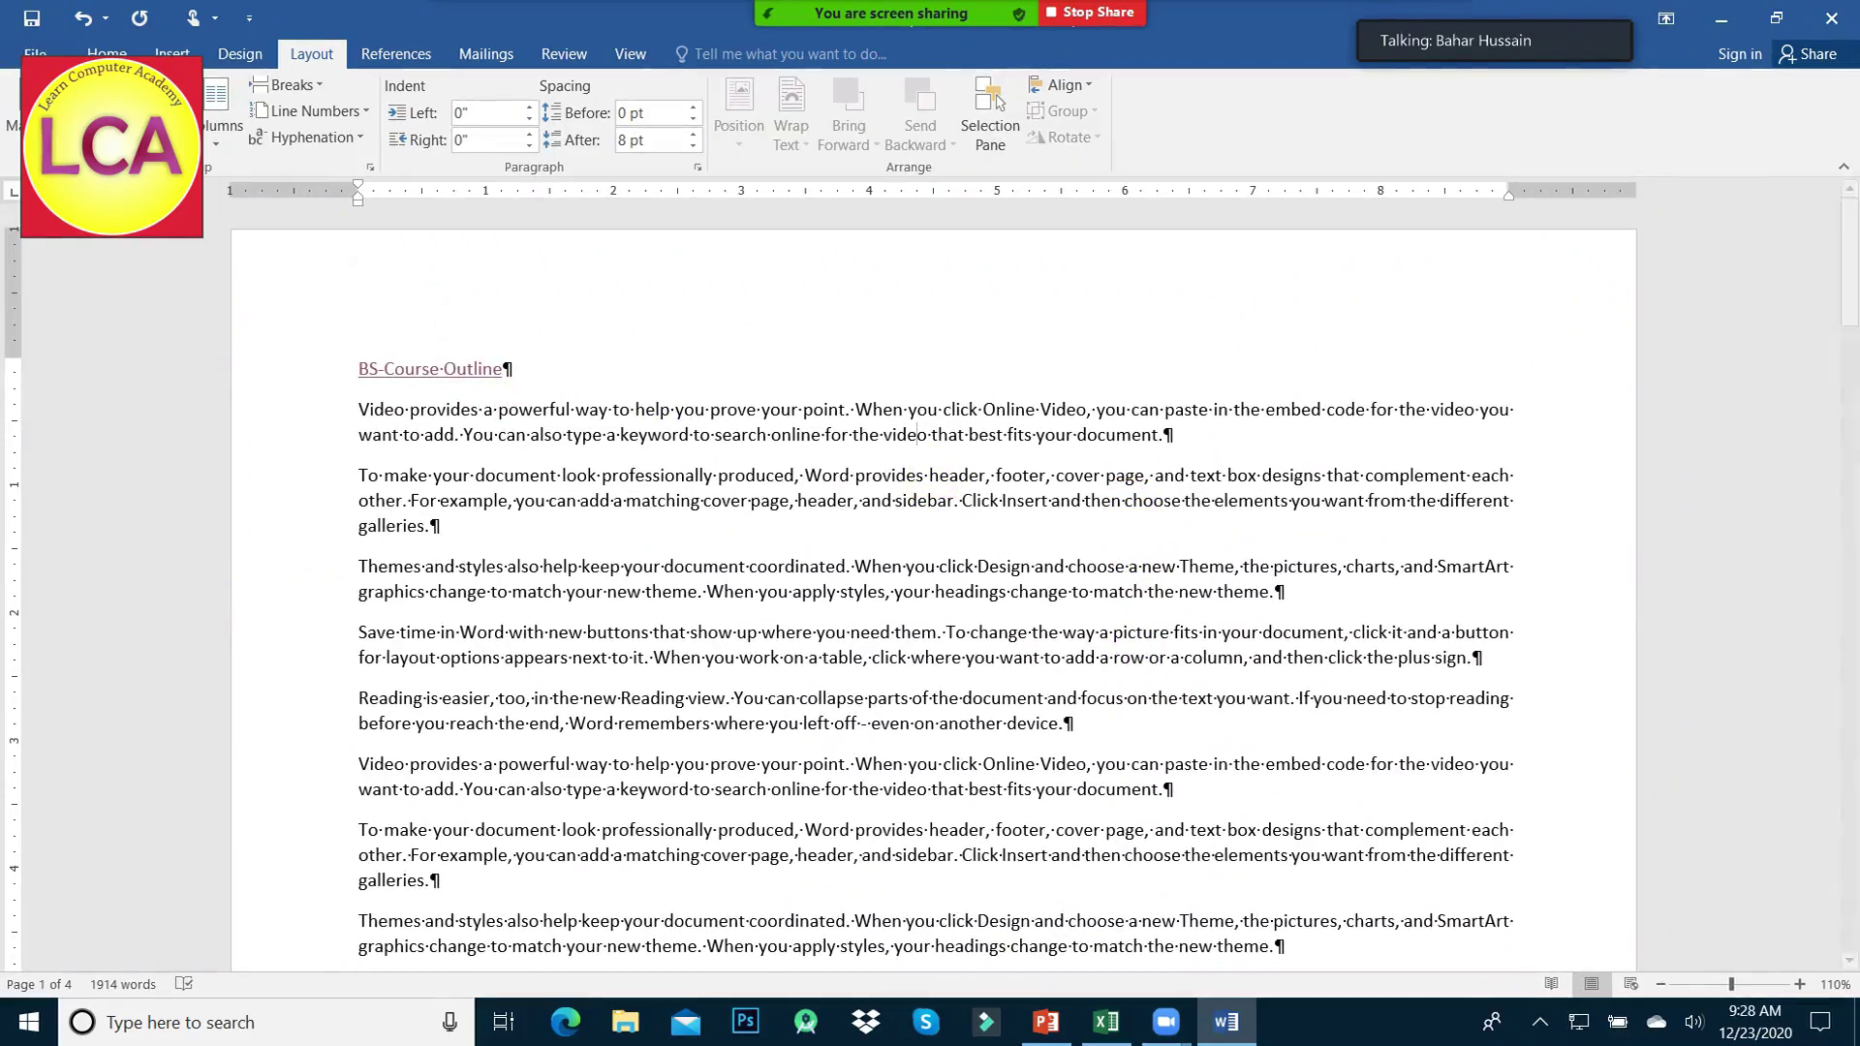
# - Return the pages to portrait orientation
pyautogui.click(107, 155)
pyautogui.scroll(-5, 880, 656)
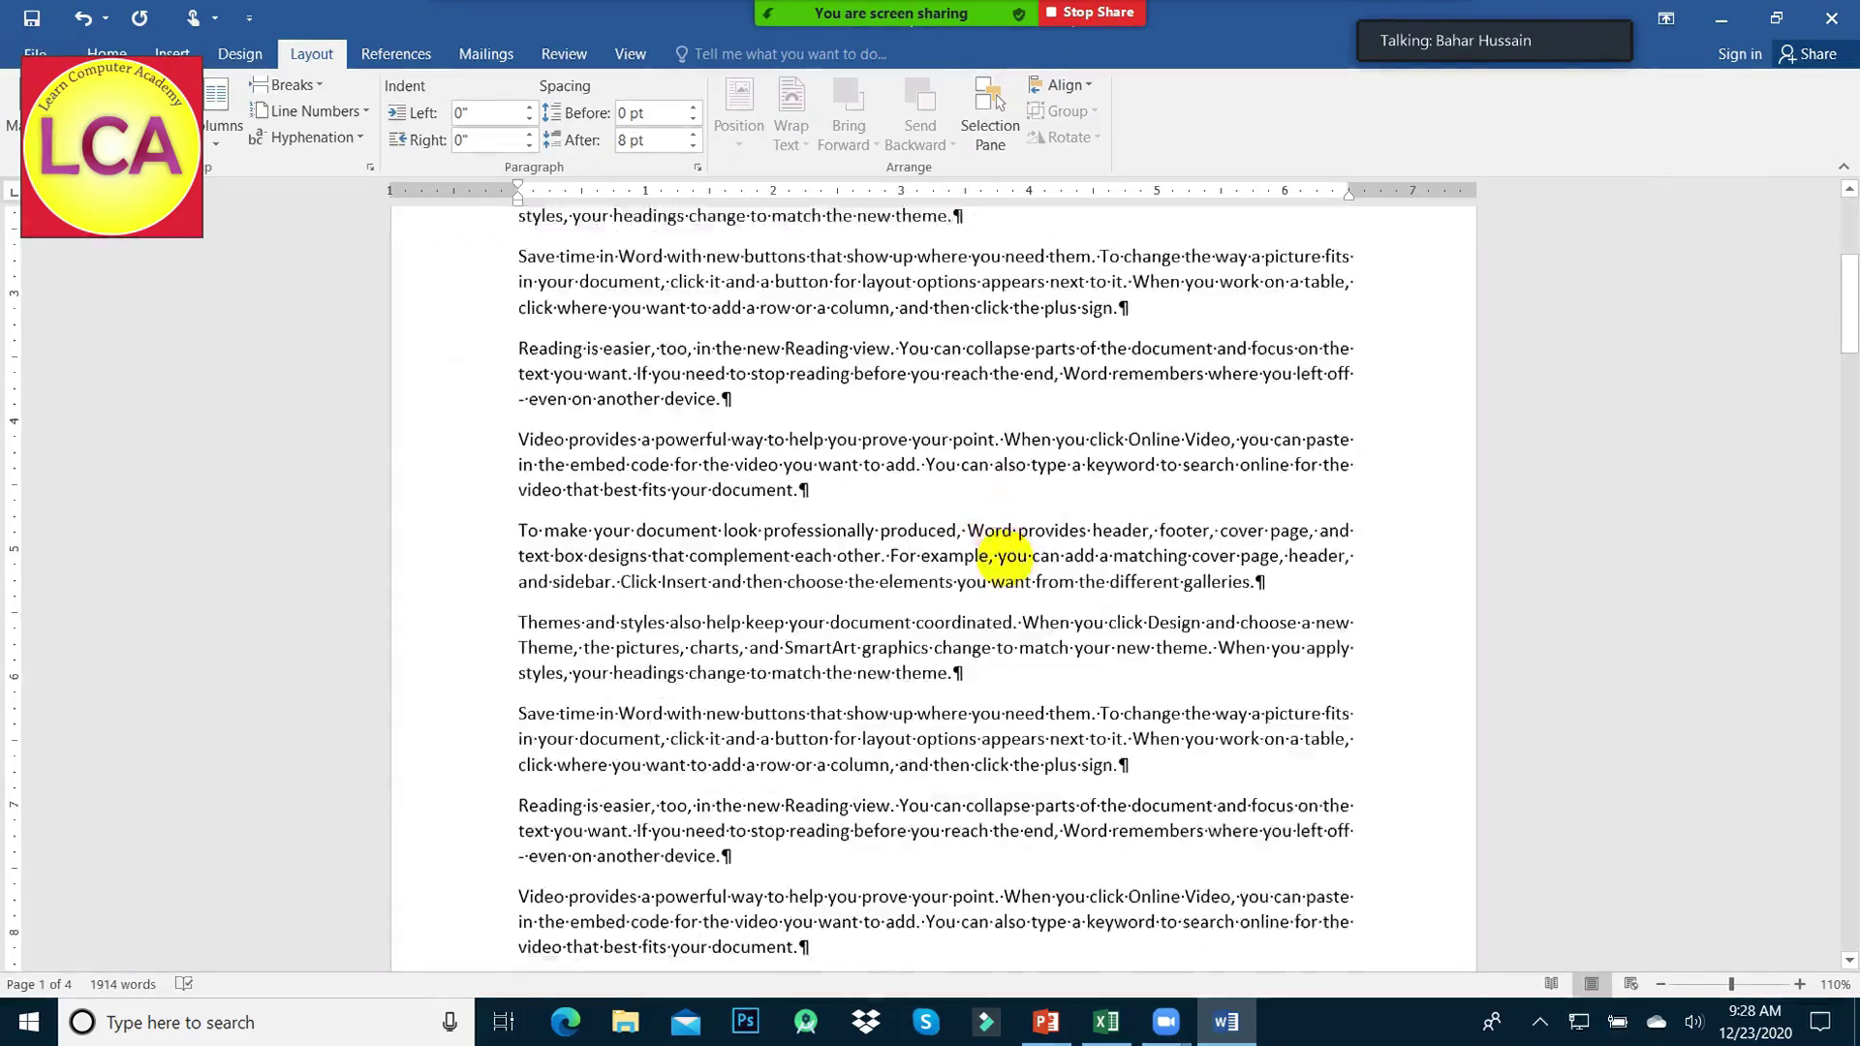
pyautogui.scroll(-5, 1008, 560)
pyautogui.scroll(5, 1015, 570)
pyautogui.scroll(5, 1008, 543)
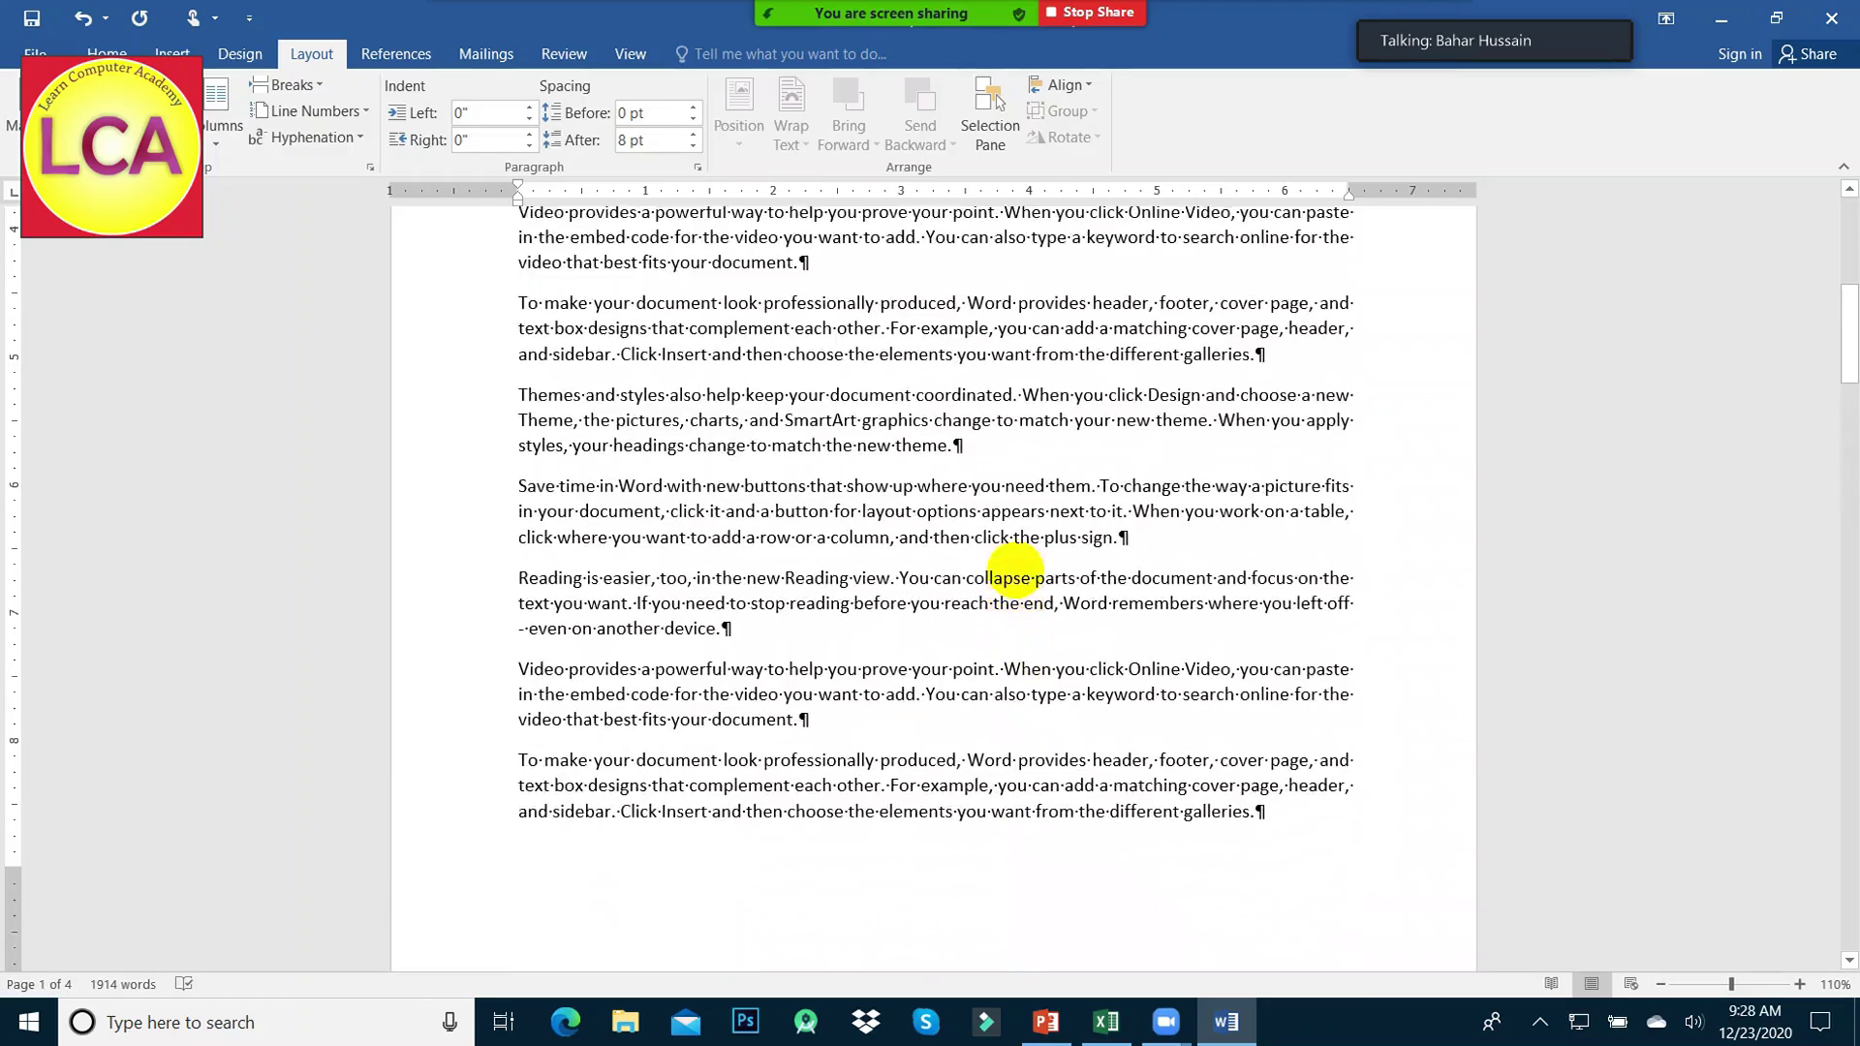
pyautogui.scroll(3, 1015, 559)
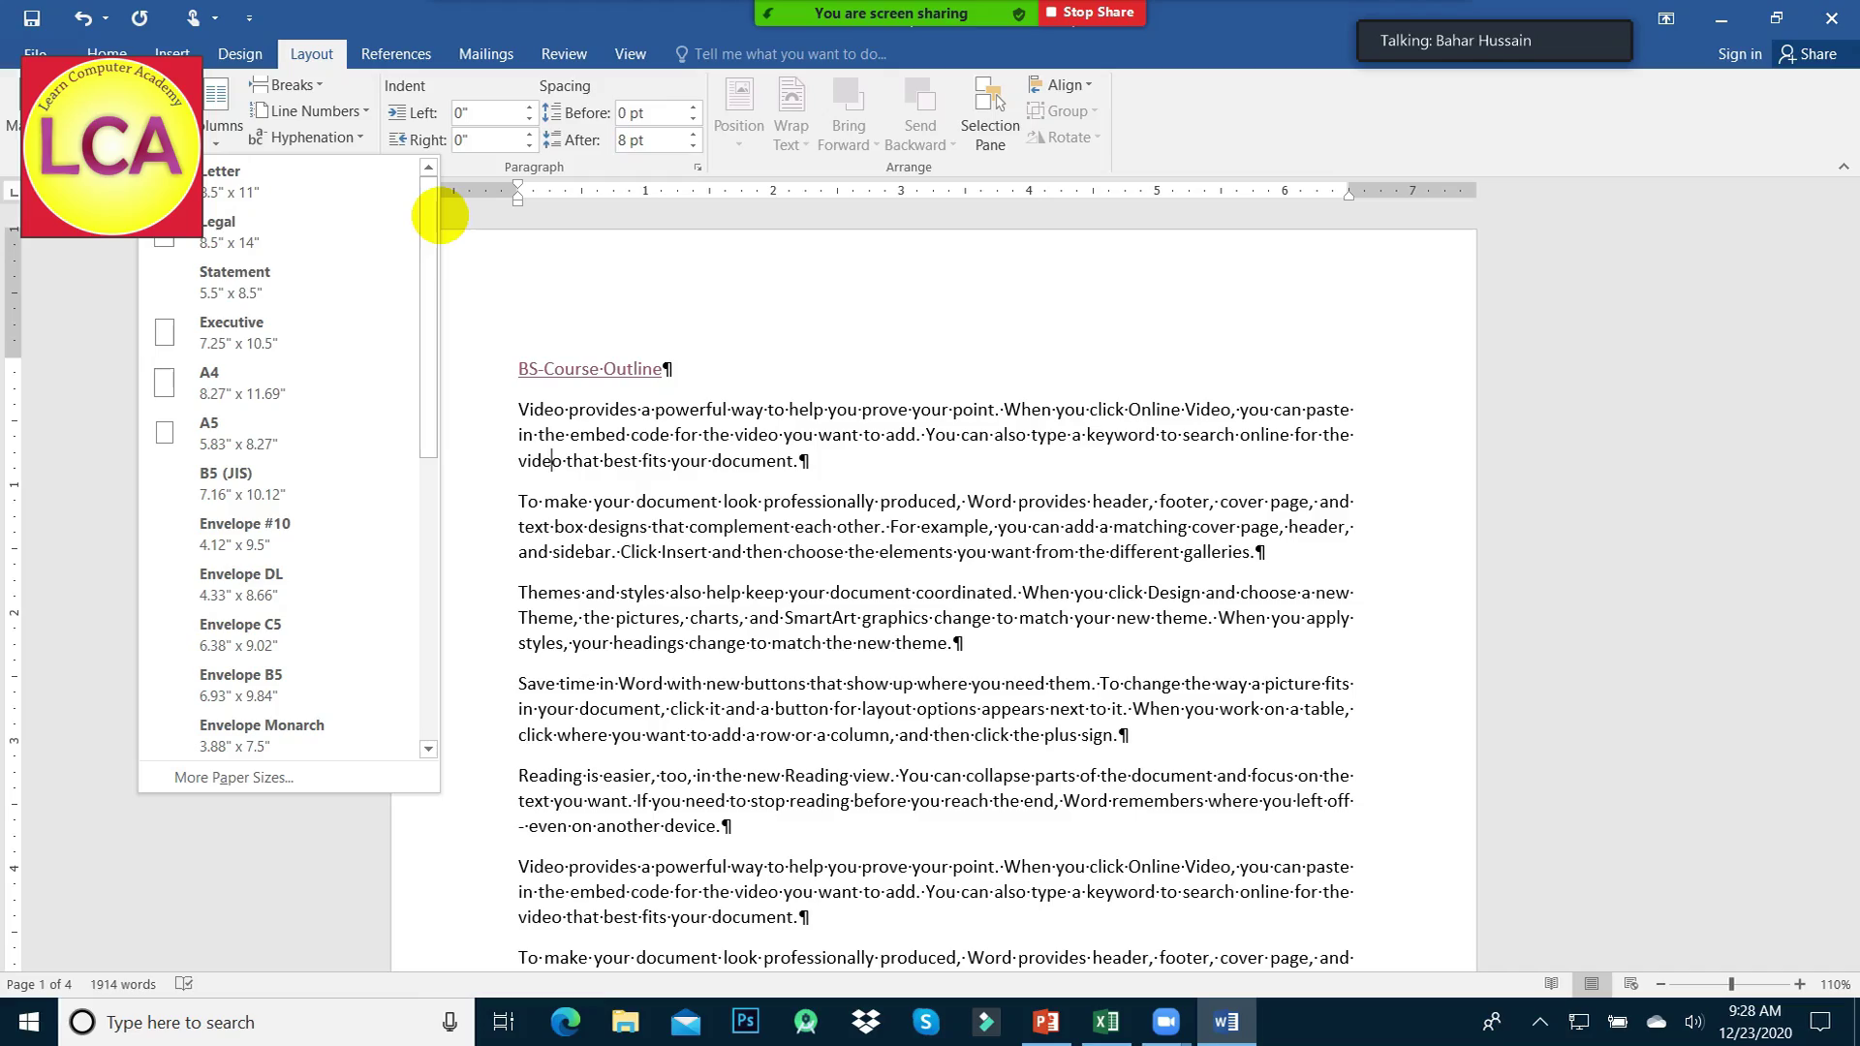
# - Set the paper size to Legal and zoom out to see several pages
pyautogui.click(247, 232)
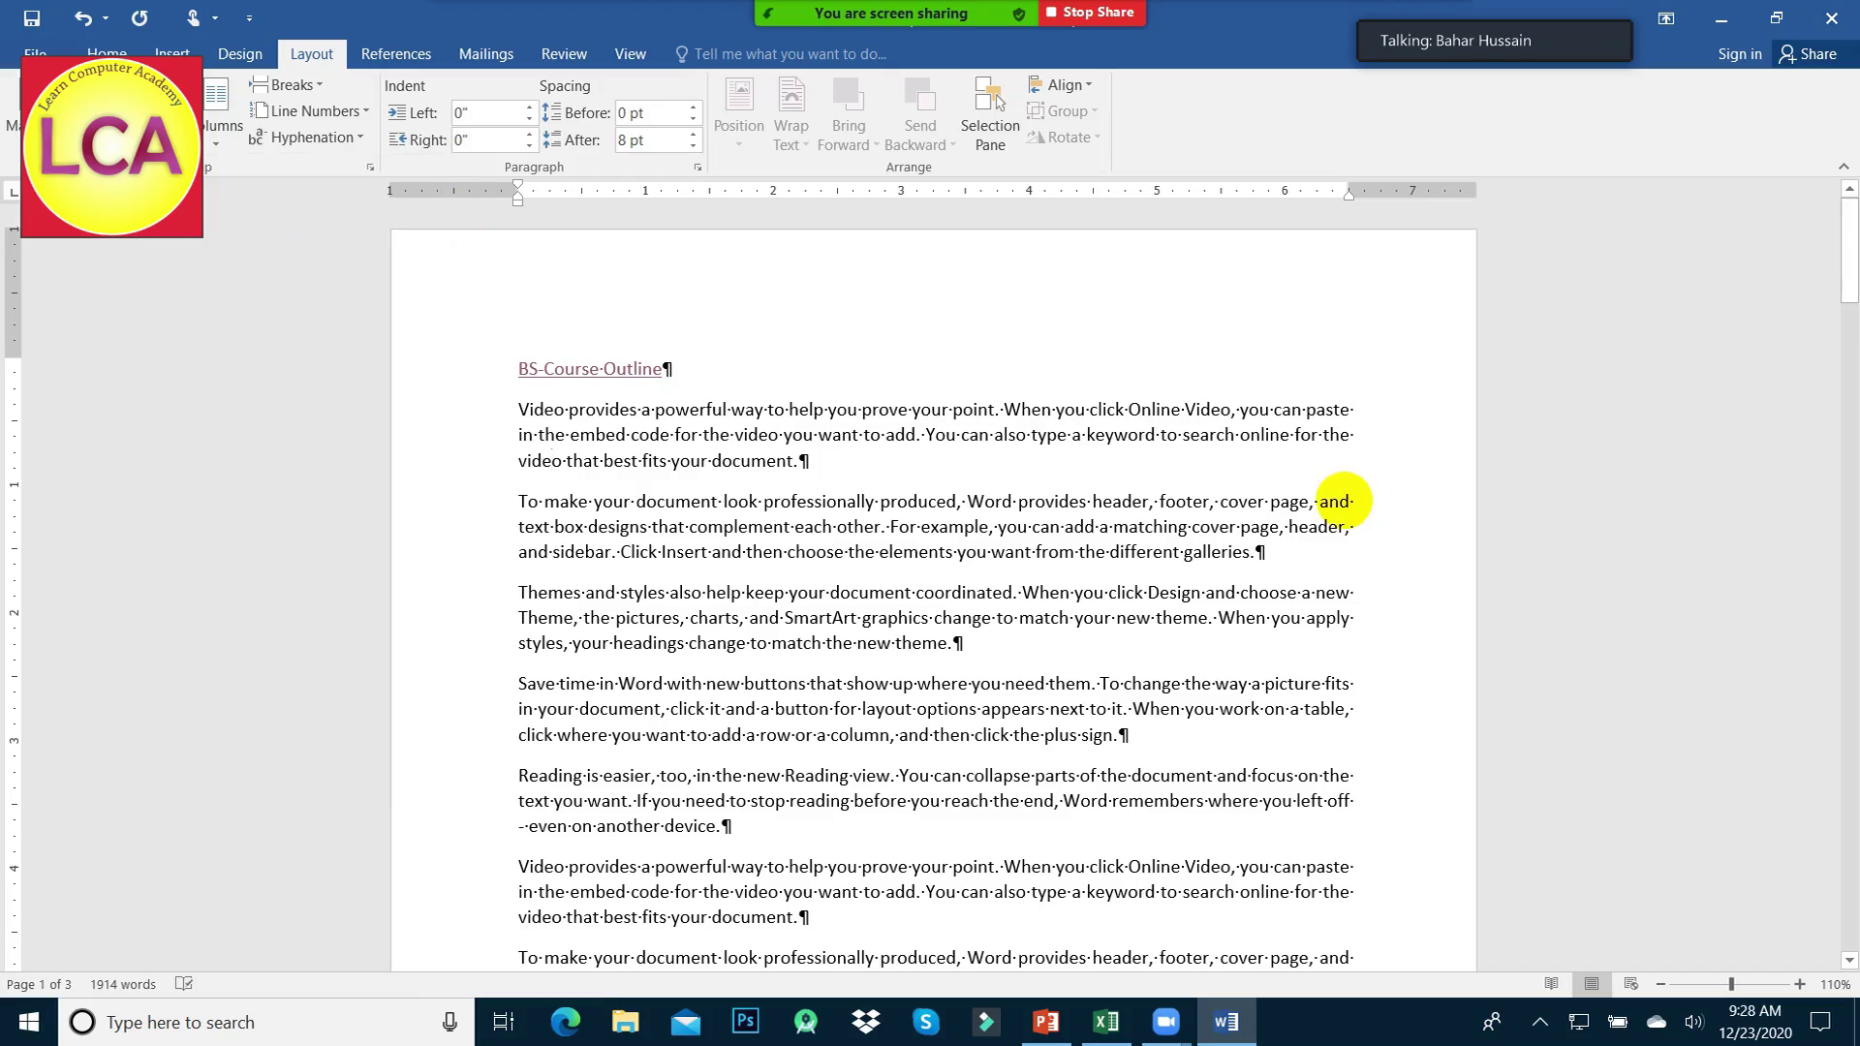
pyautogui.scroll(-2, 1342, 489)
pyautogui.scroll(-5, 1342, 490)
pyautogui.scroll(-3, 1341, 365)
pyautogui.scroll(-3, 1341, 491)
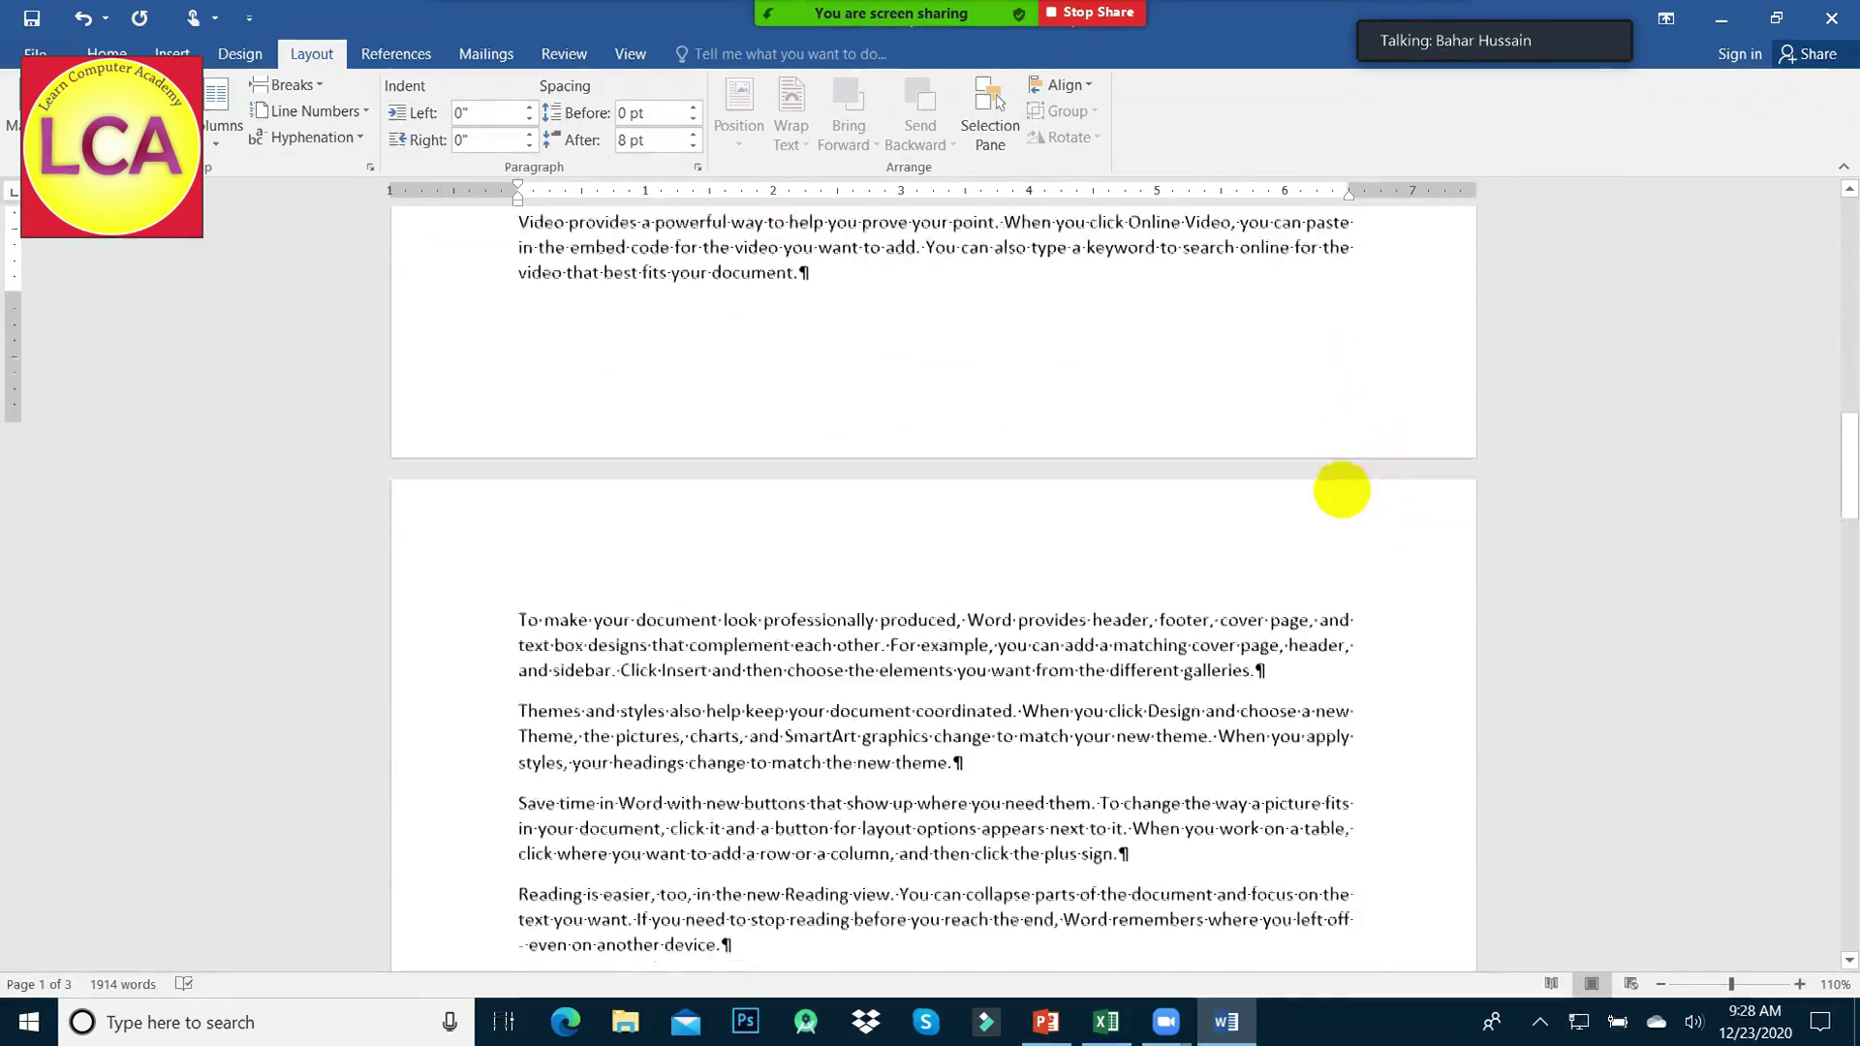
pyautogui.click(1661, 983)
pyautogui.click(1660, 983)
pyautogui.click(1661, 983)
pyautogui.click(1661, 984)
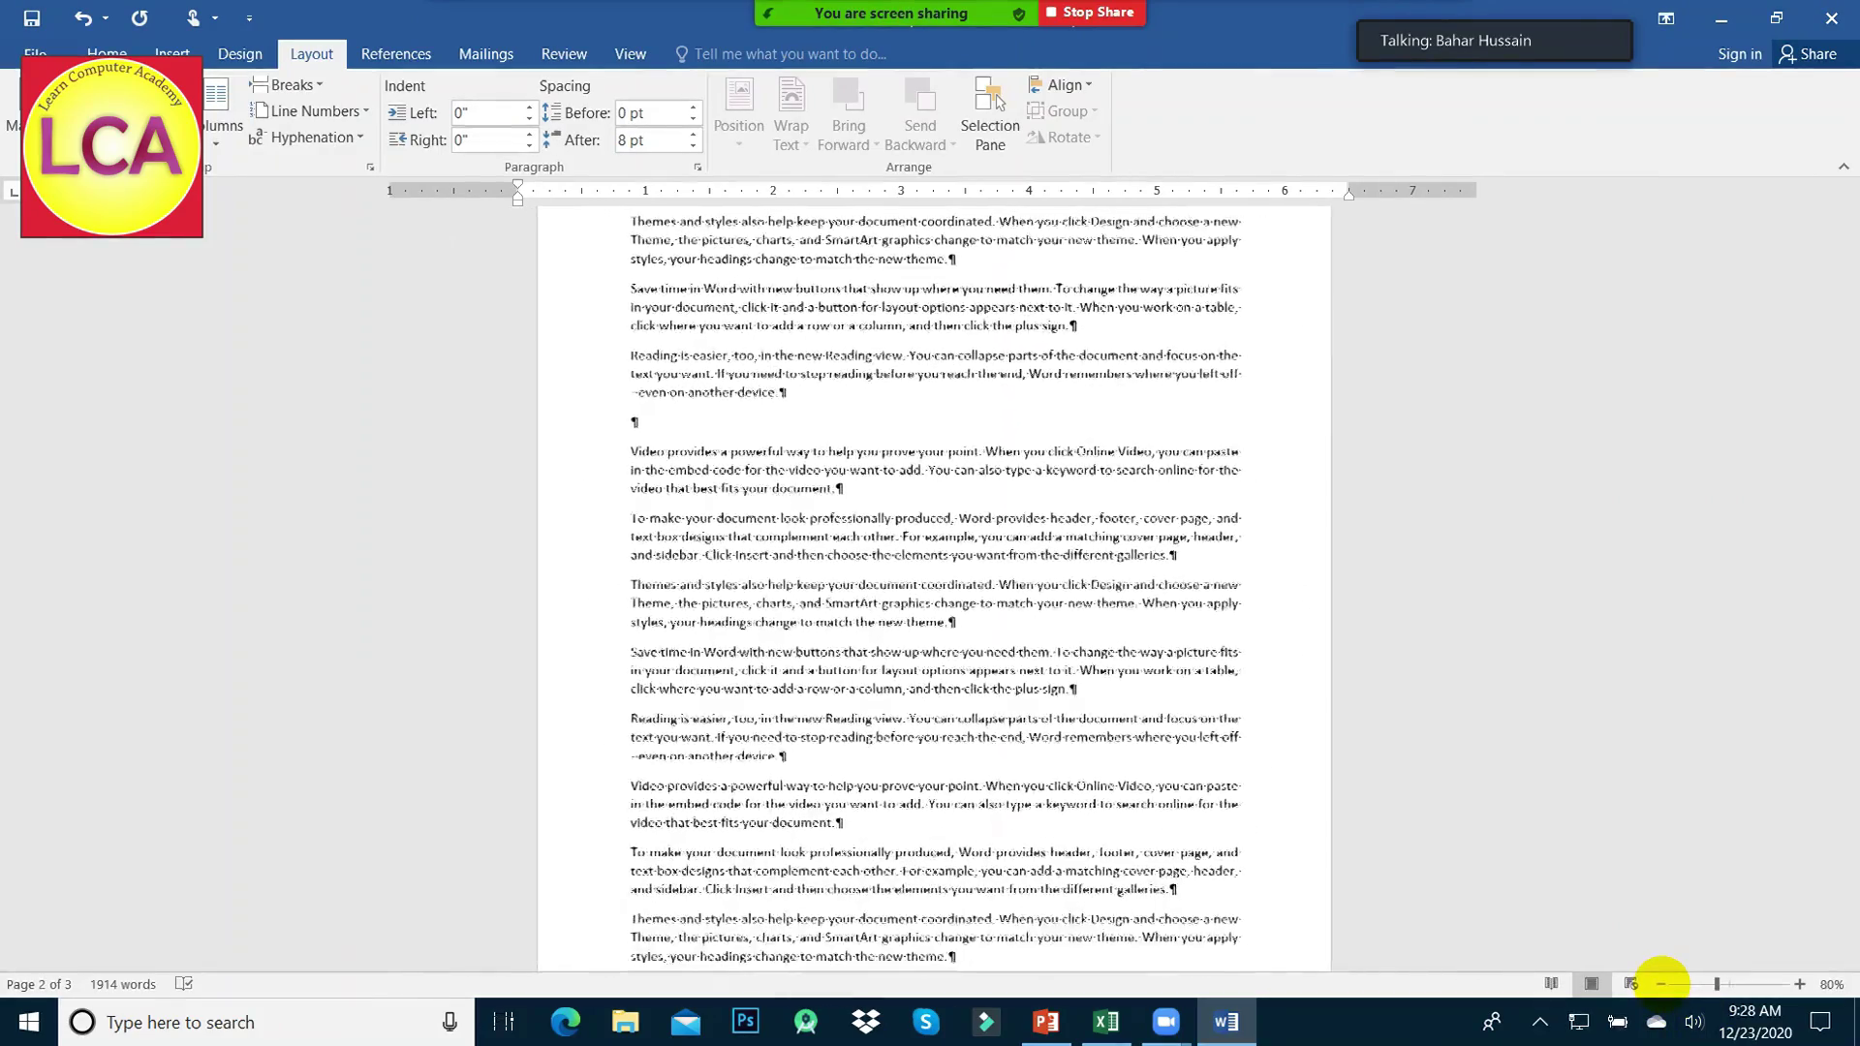
pyautogui.click(1661, 983)
pyautogui.click(1661, 983)
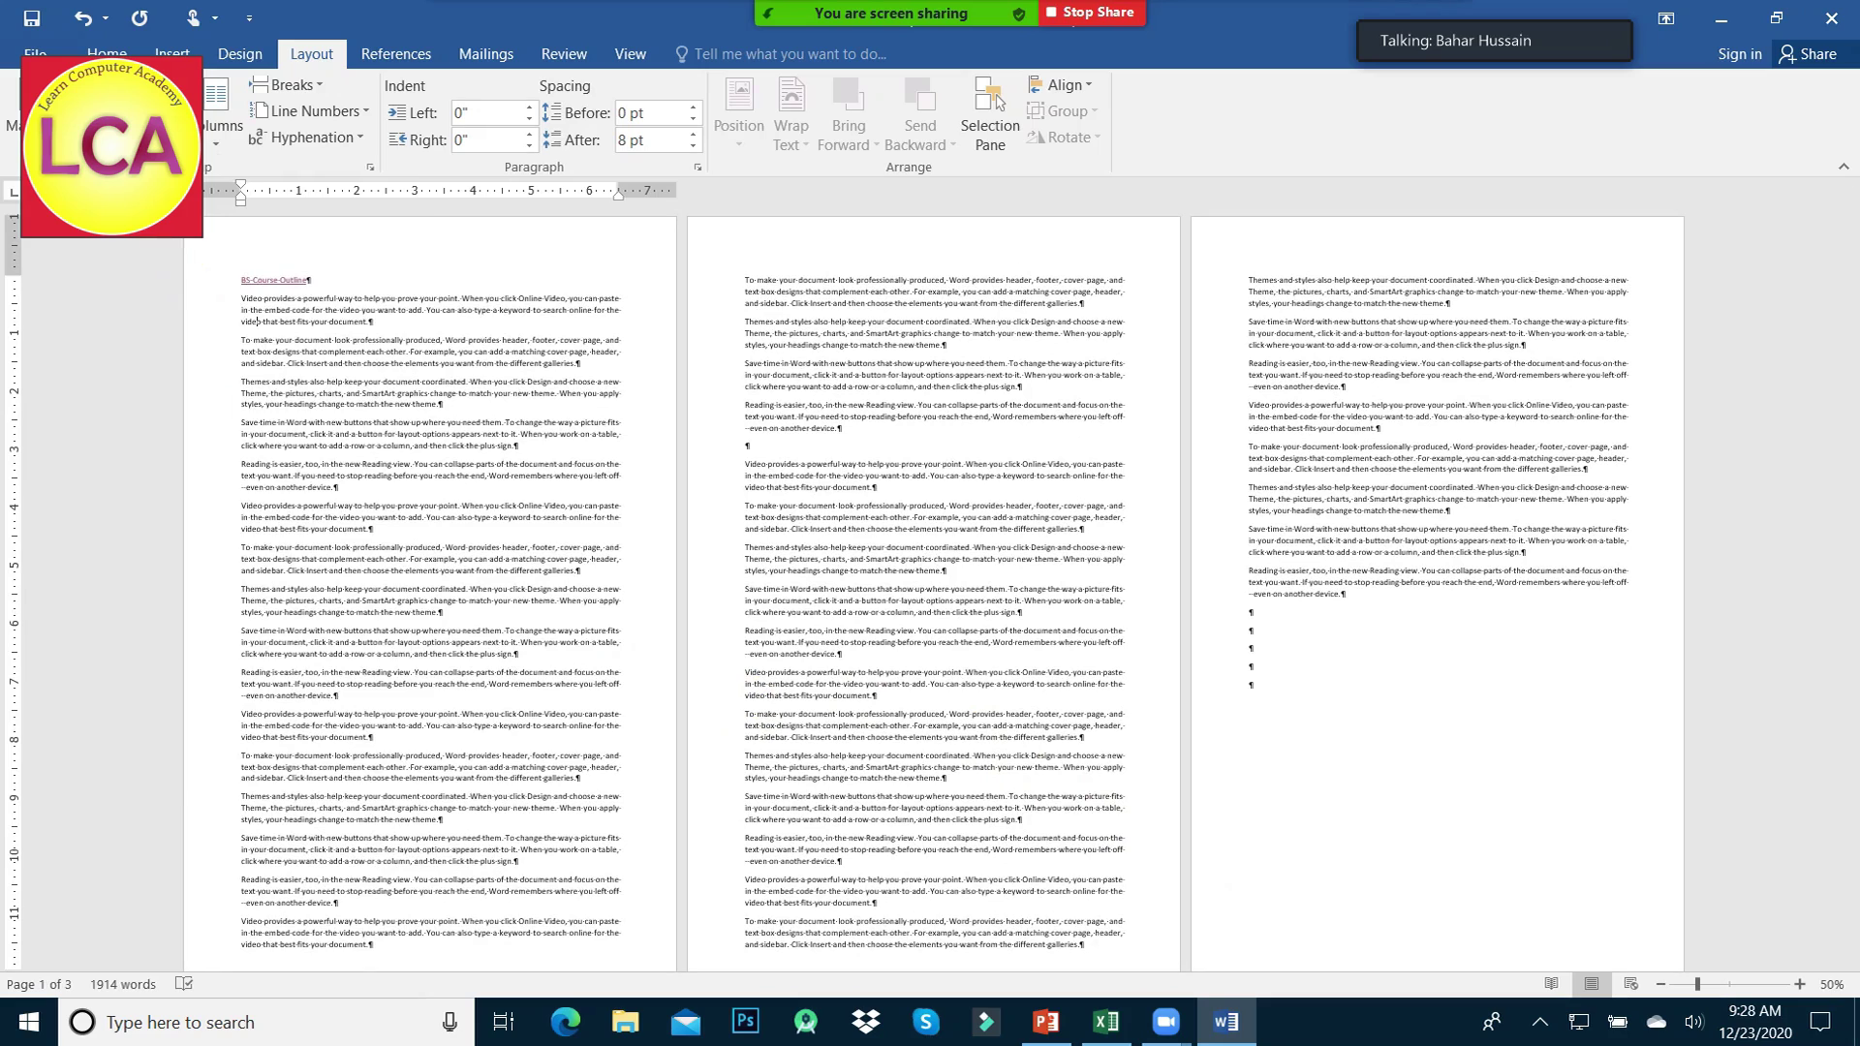
# - Try the Letter and Executive paper sizes, then switch back to Letter
pyautogui.click(159, 126)
pyautogui.click(228, 181)
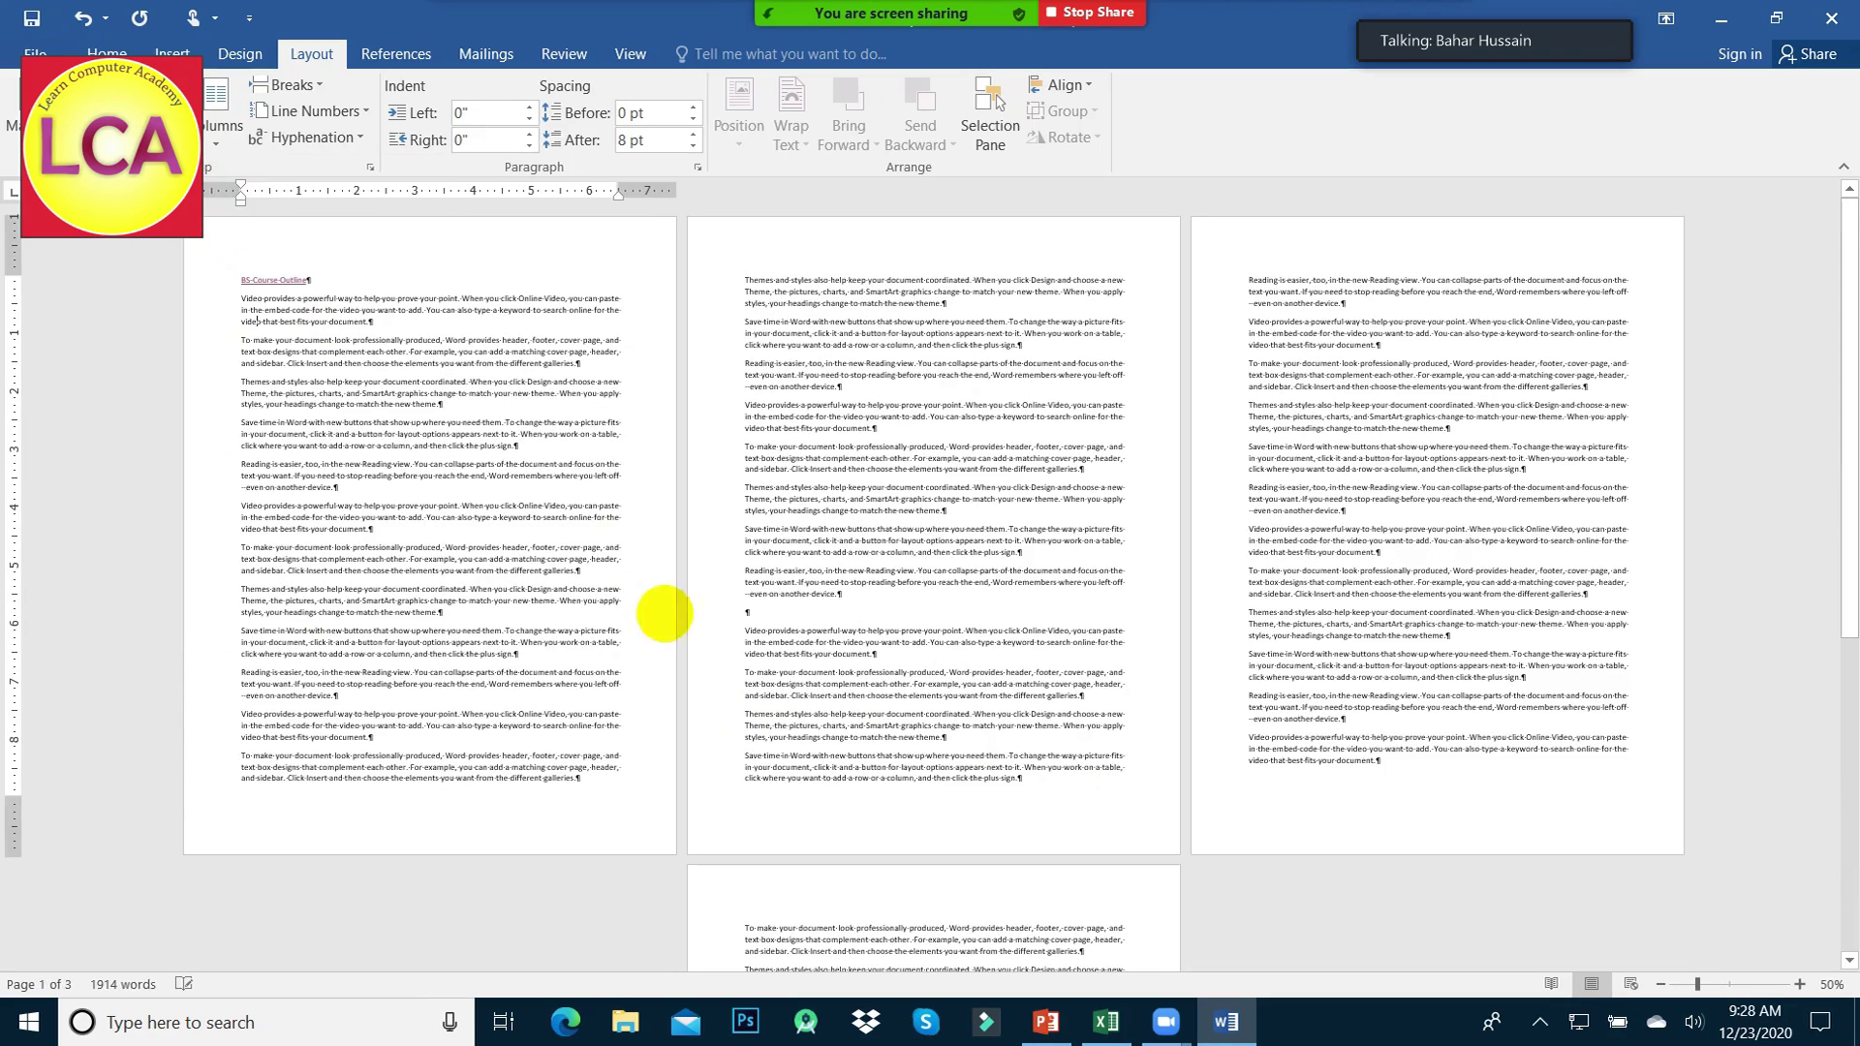
pyautogui.click(160, 126)
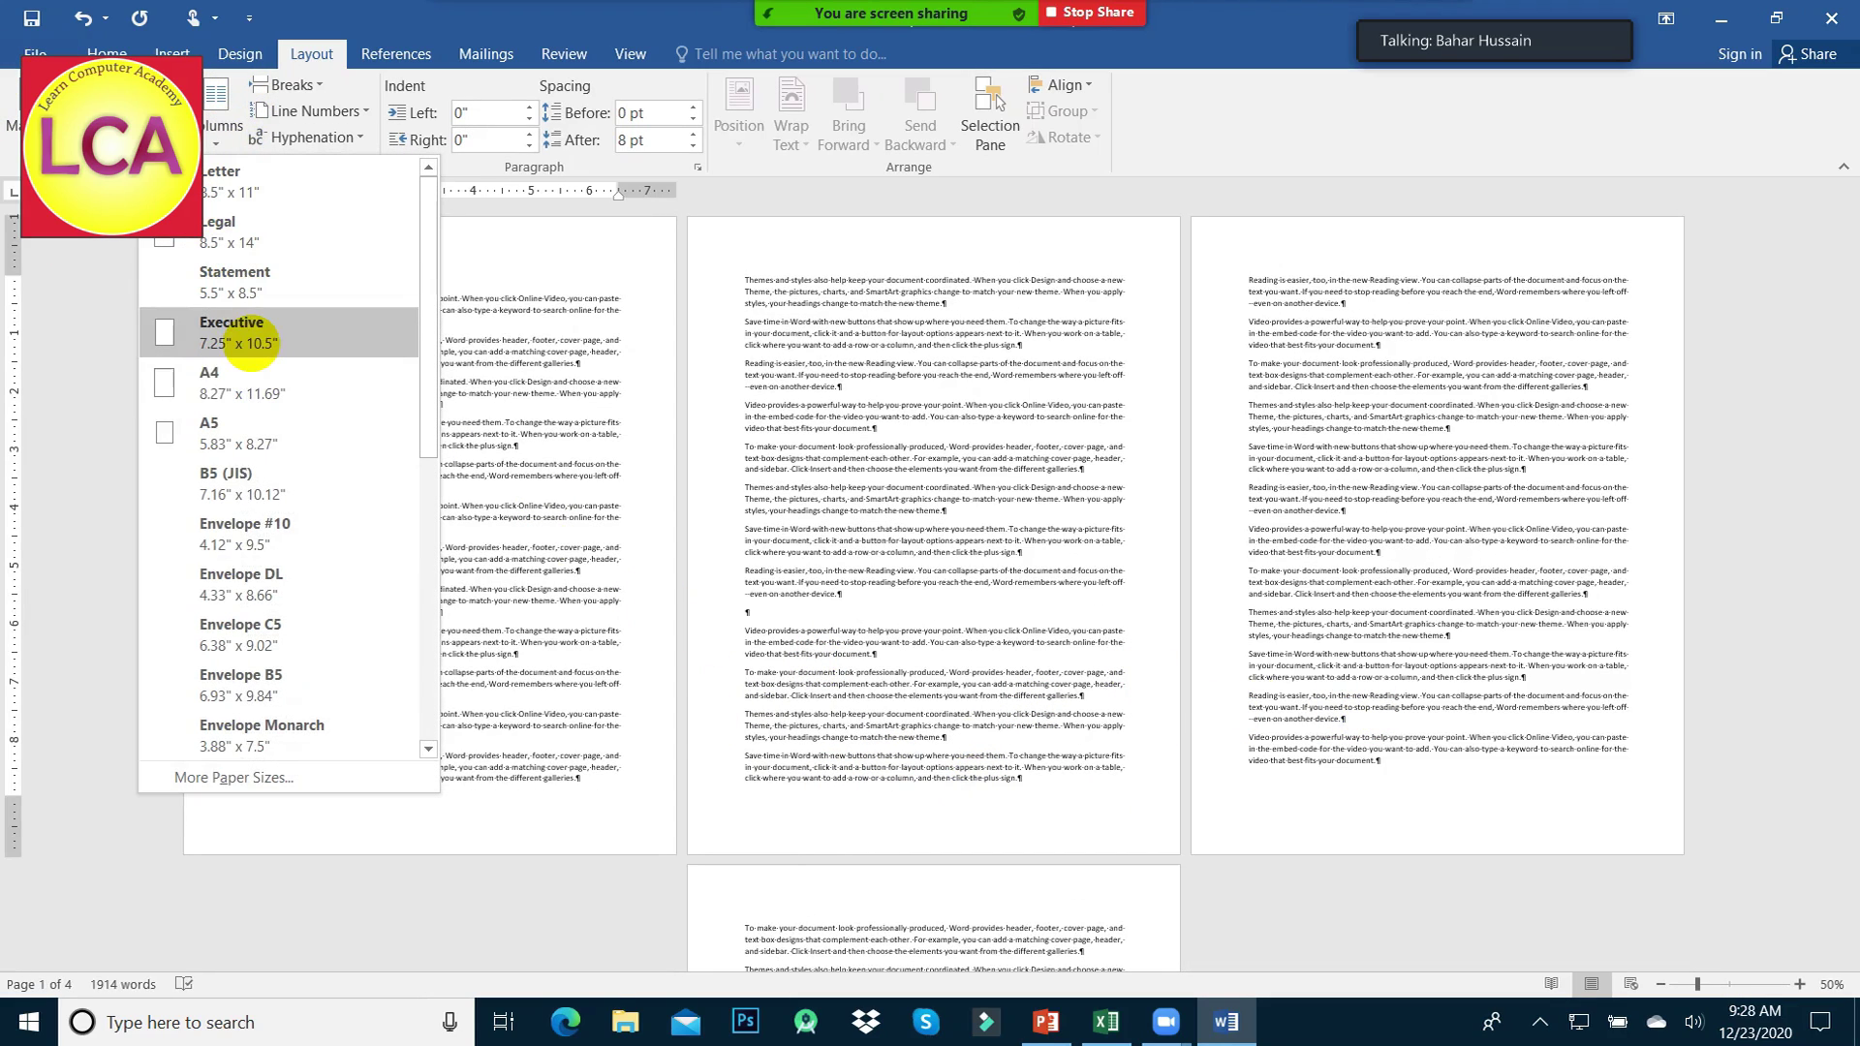
pyautogui.click(232, 333)
pyautogui.scroll(-3, 623, 602)
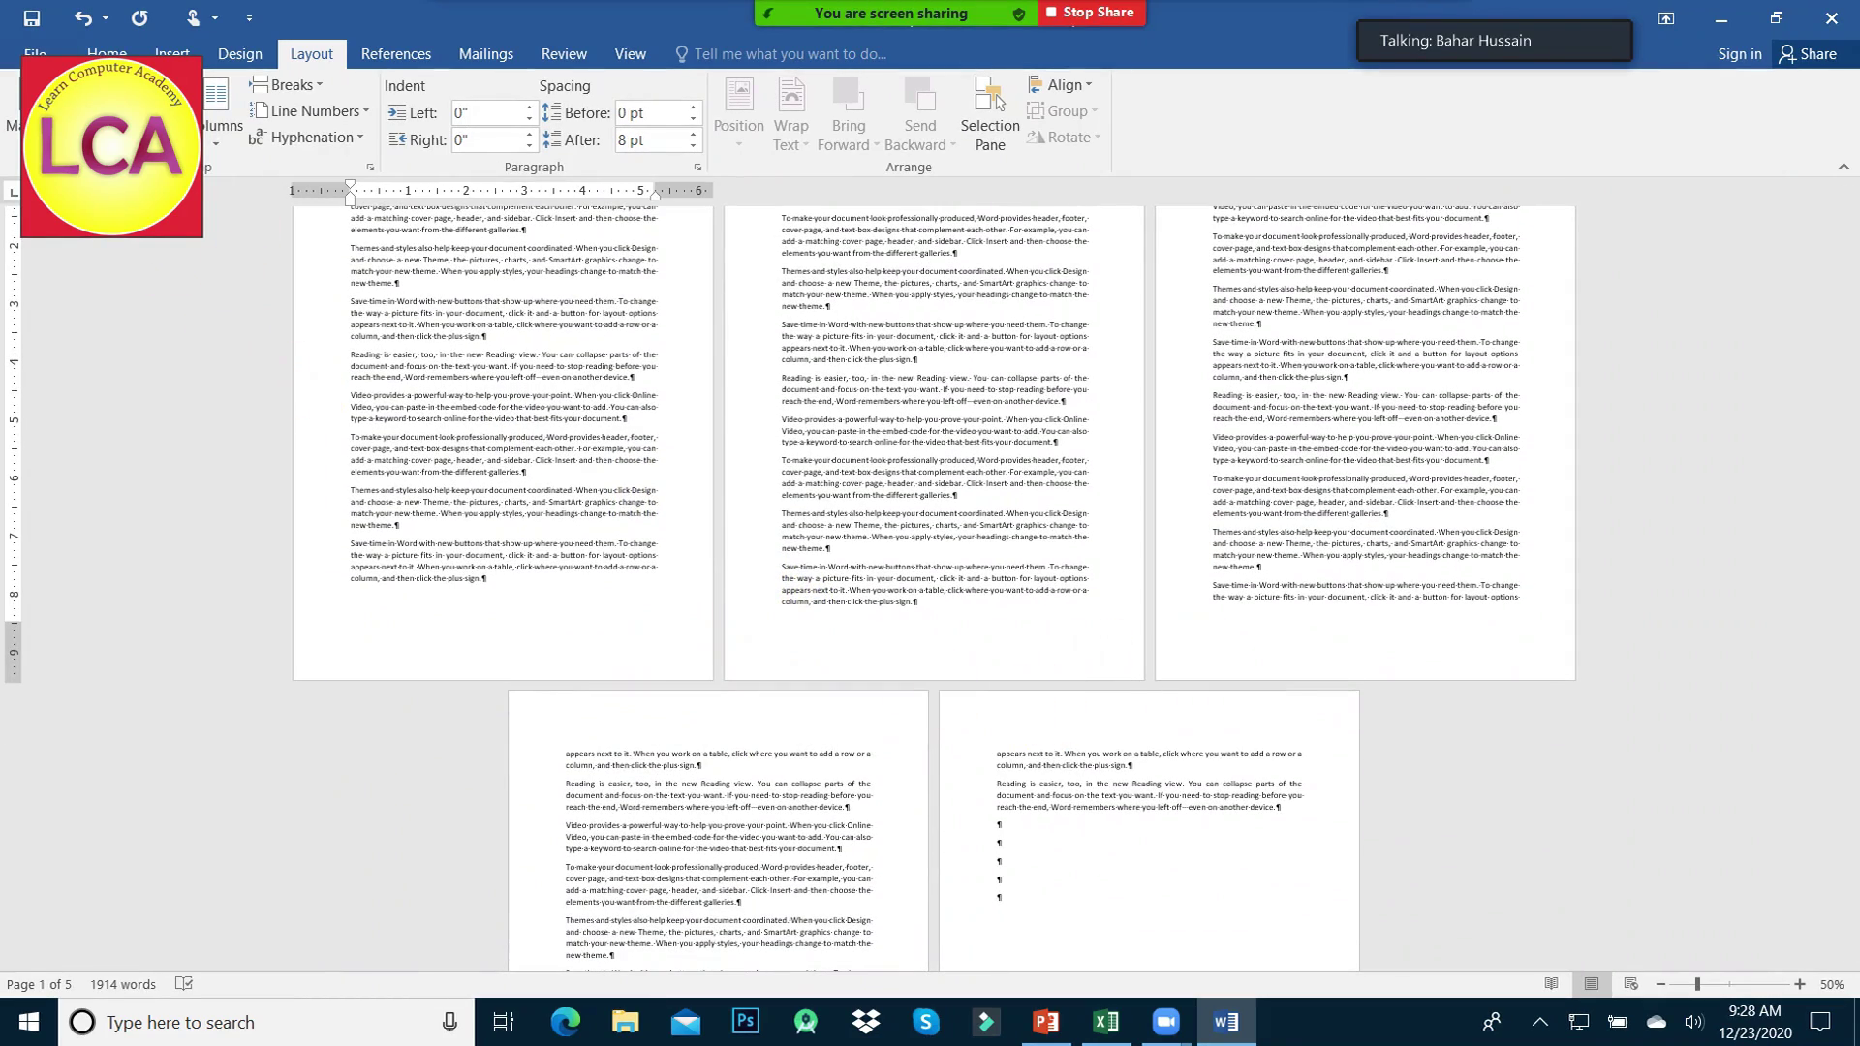
pyautogui.click(163, 121)
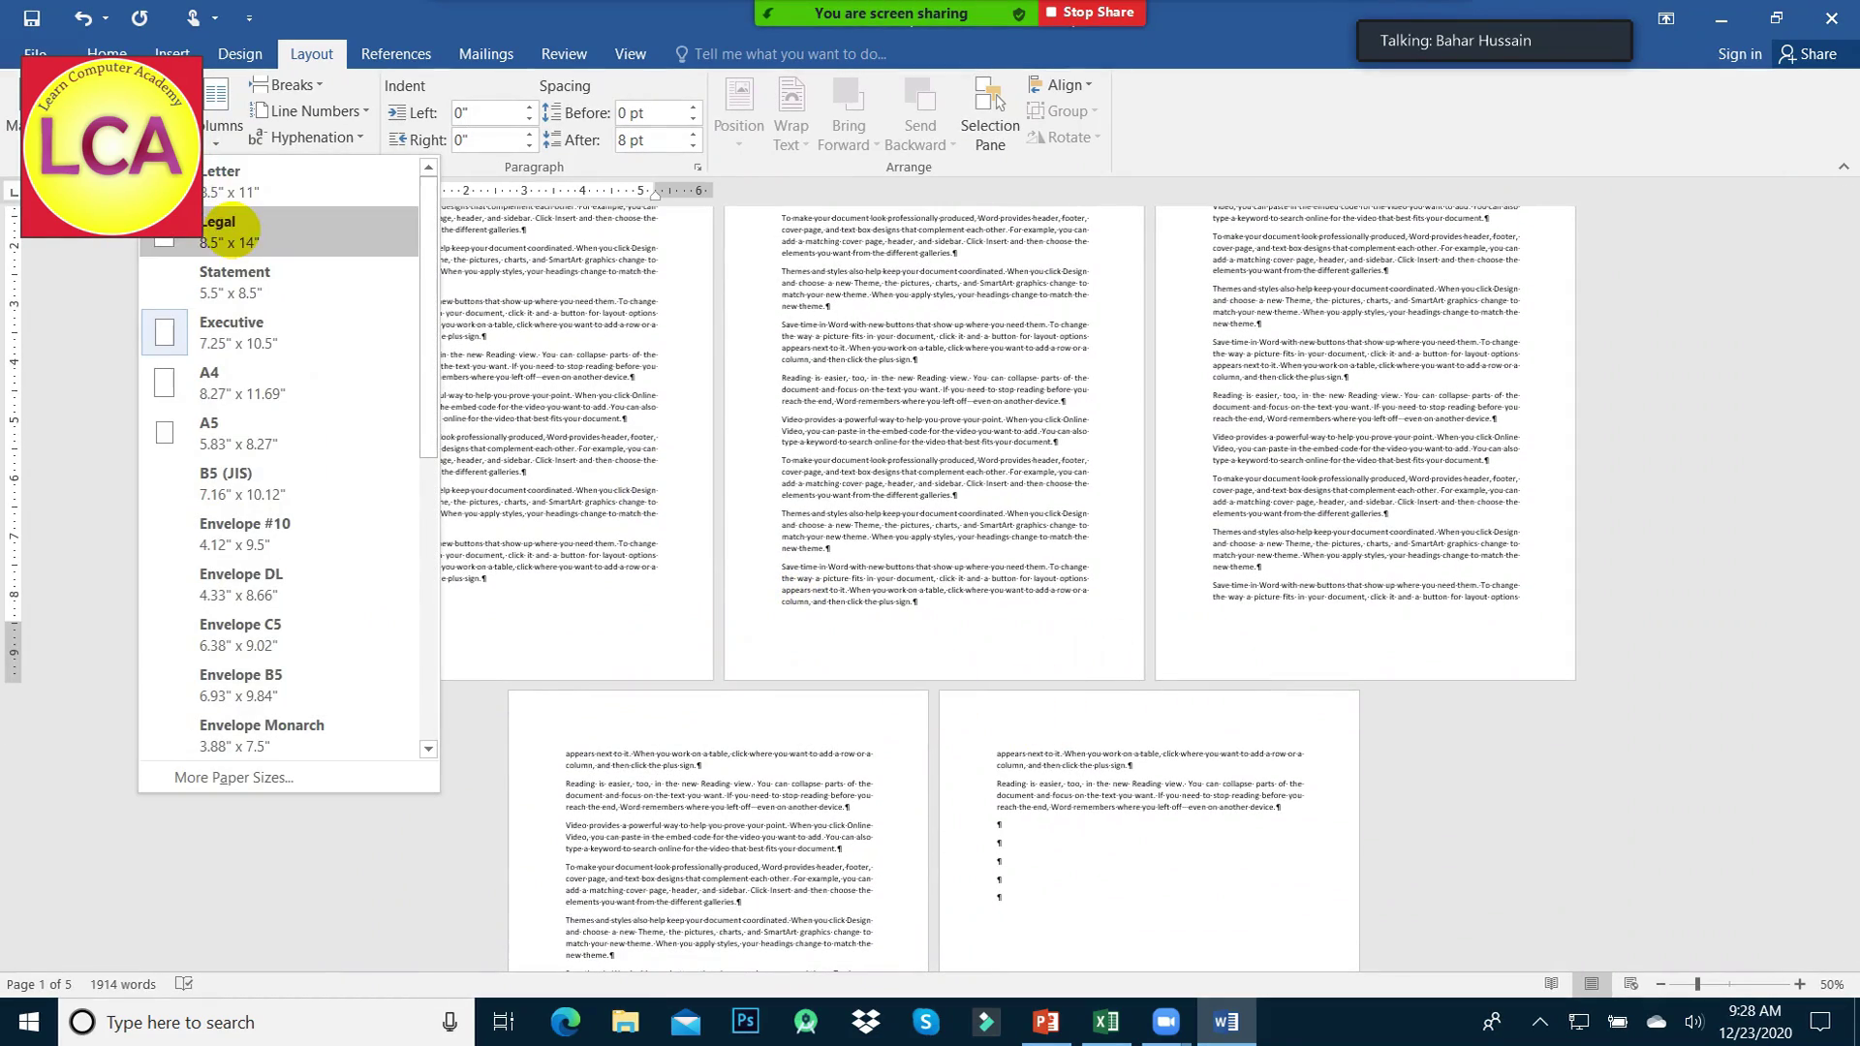
pyautogui.click(233, 203)
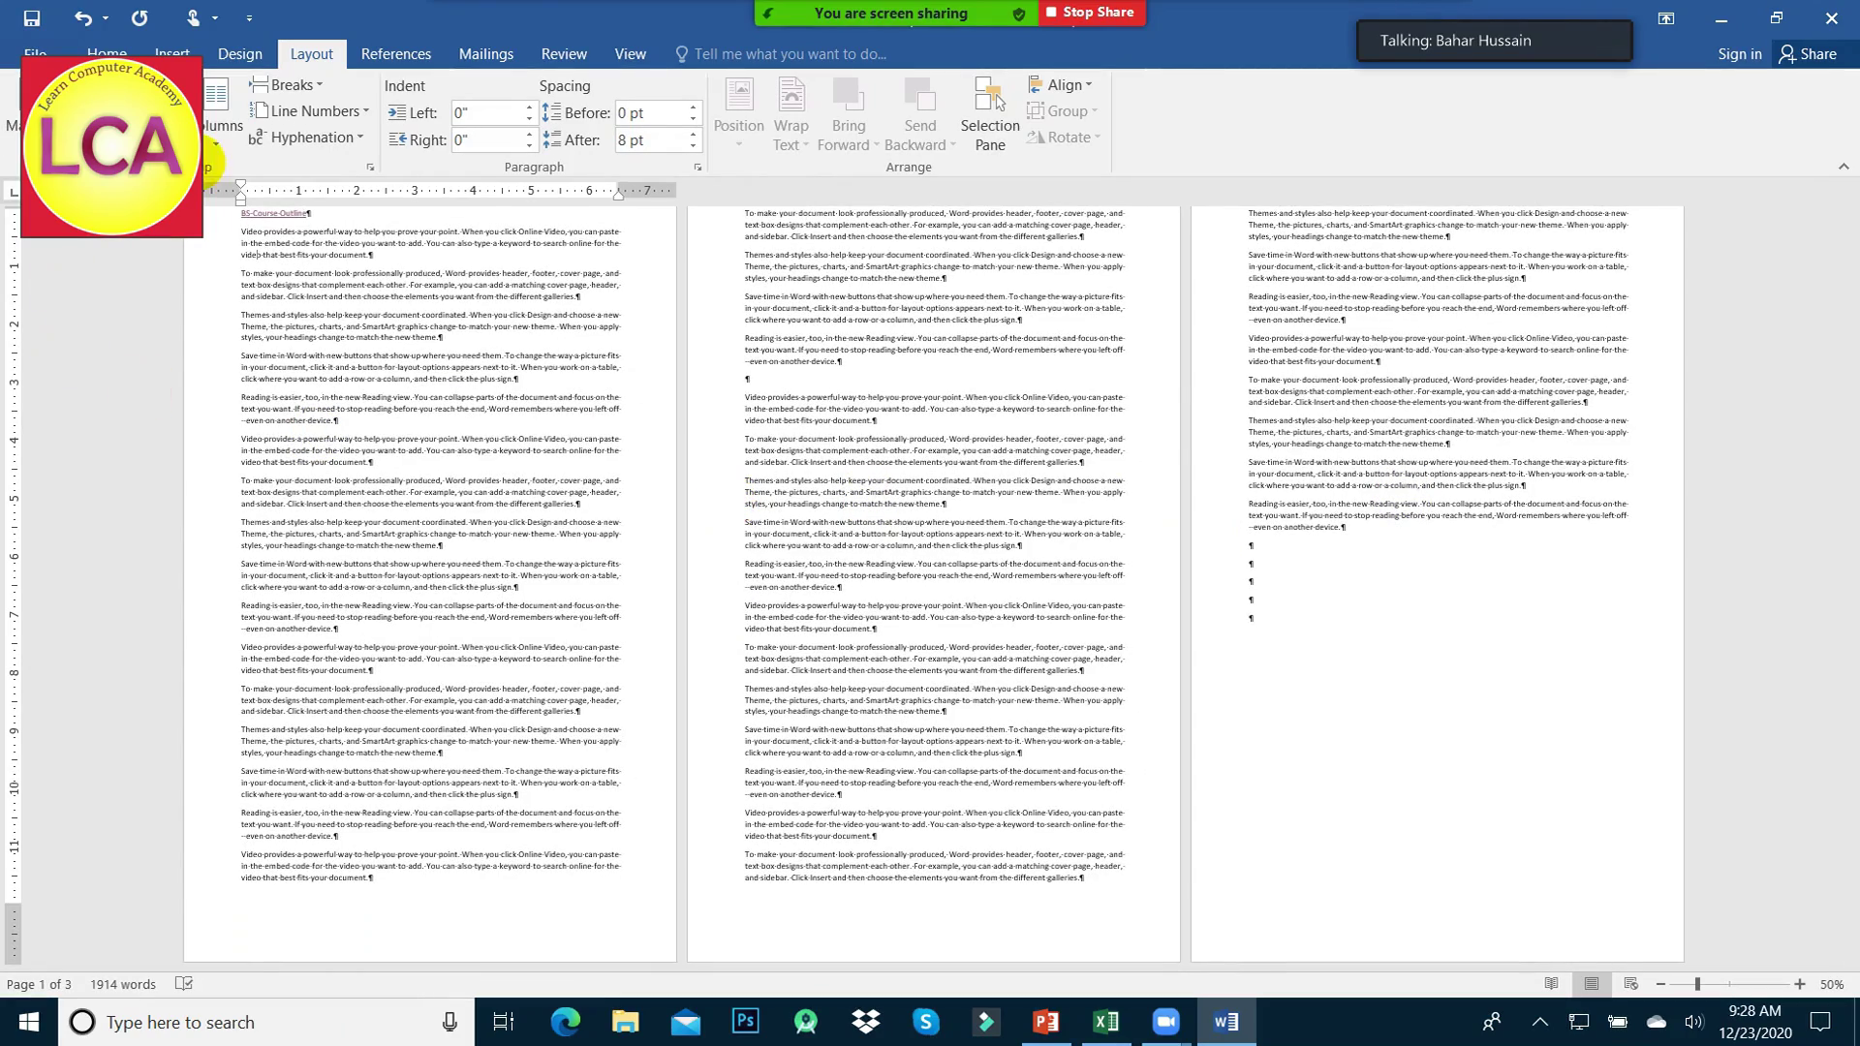
# - Set the paper size to A4 and leave the size list unchanged
pyautogui.click(162, 121)
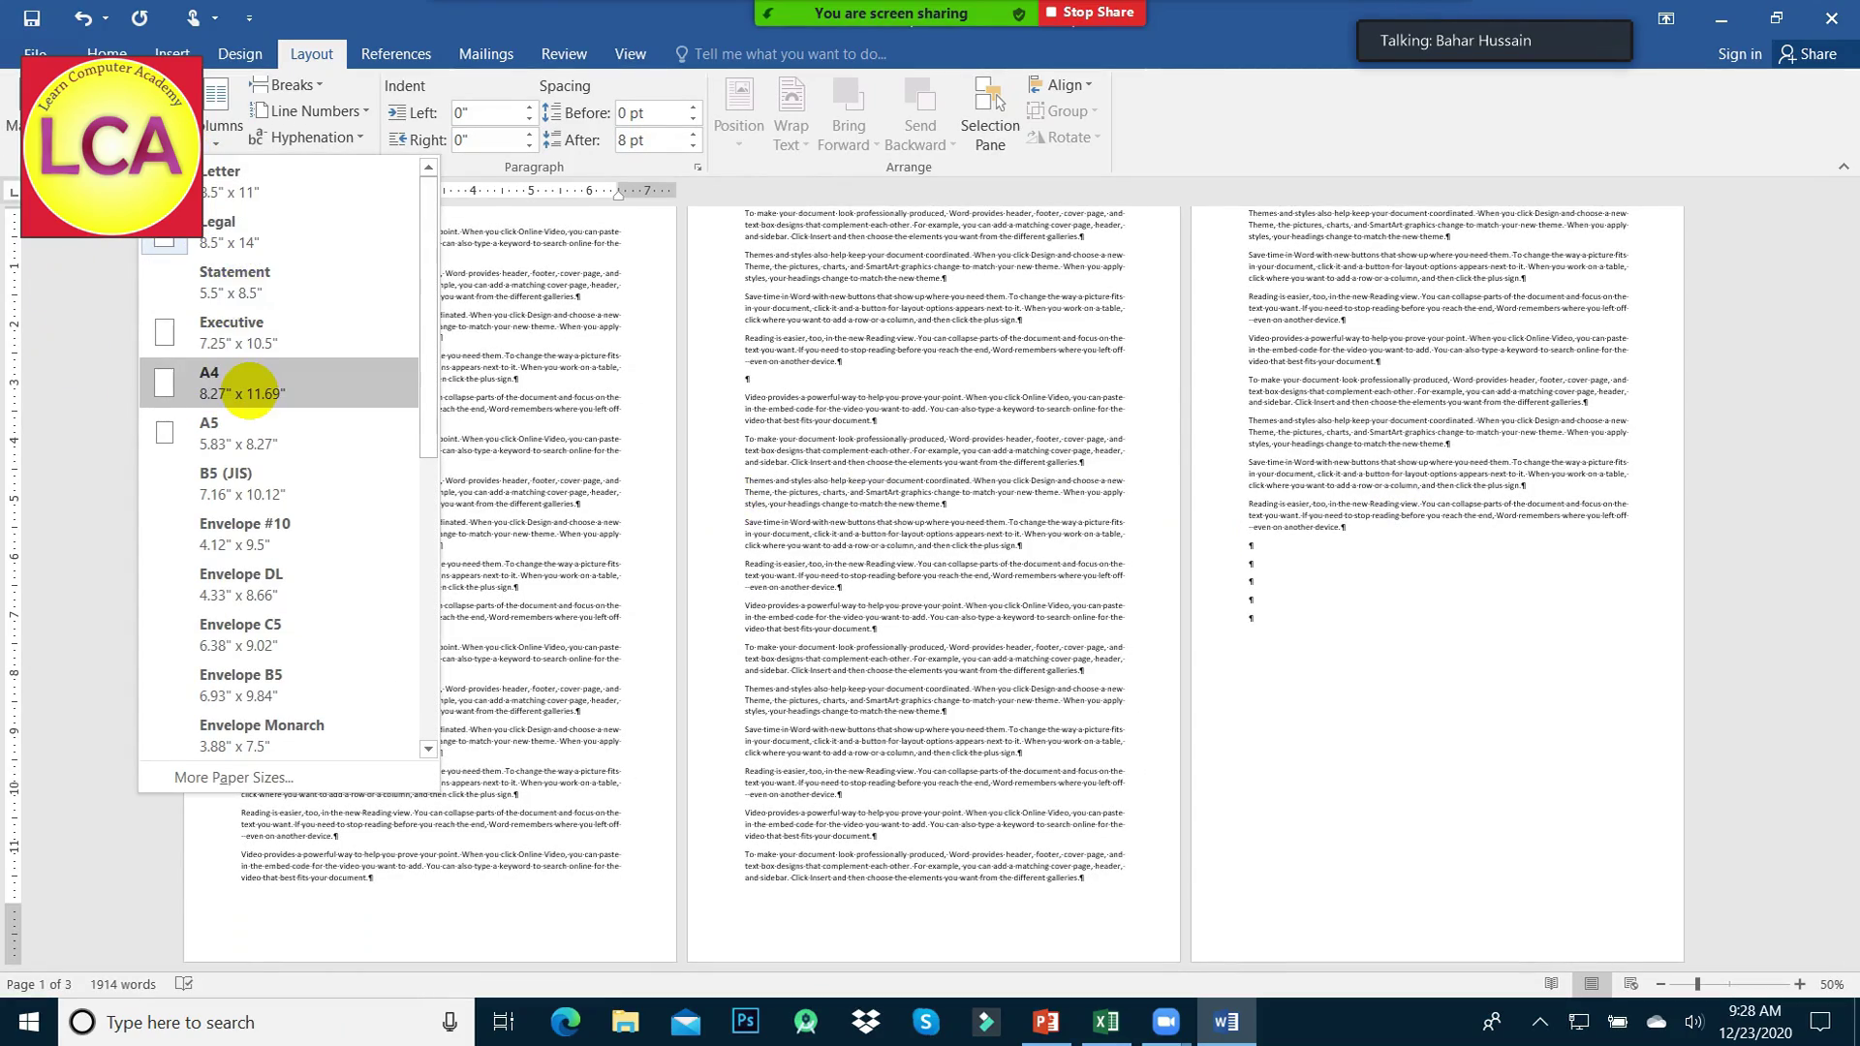
pyautogui.click(249, 388)
pyautogui.click(162, 121)
pyautogui.click(414, 325)
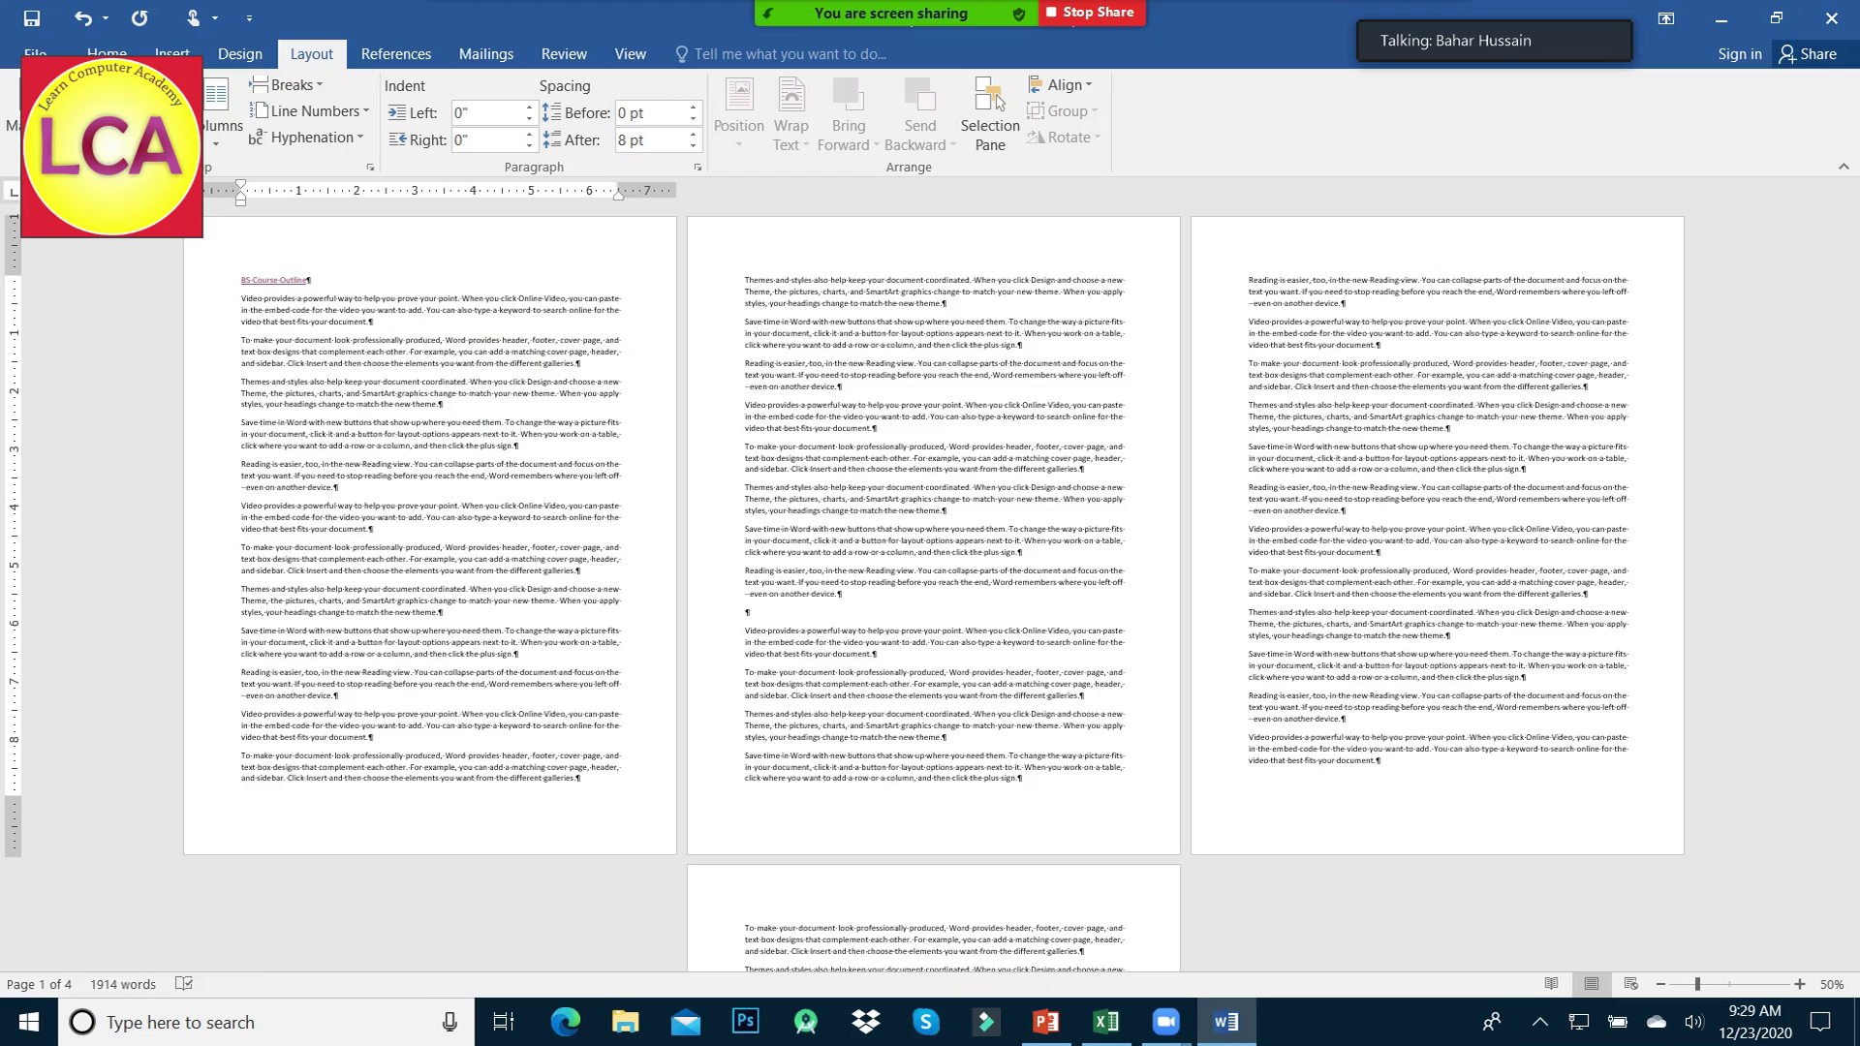
pyautogui.click(165, 116)
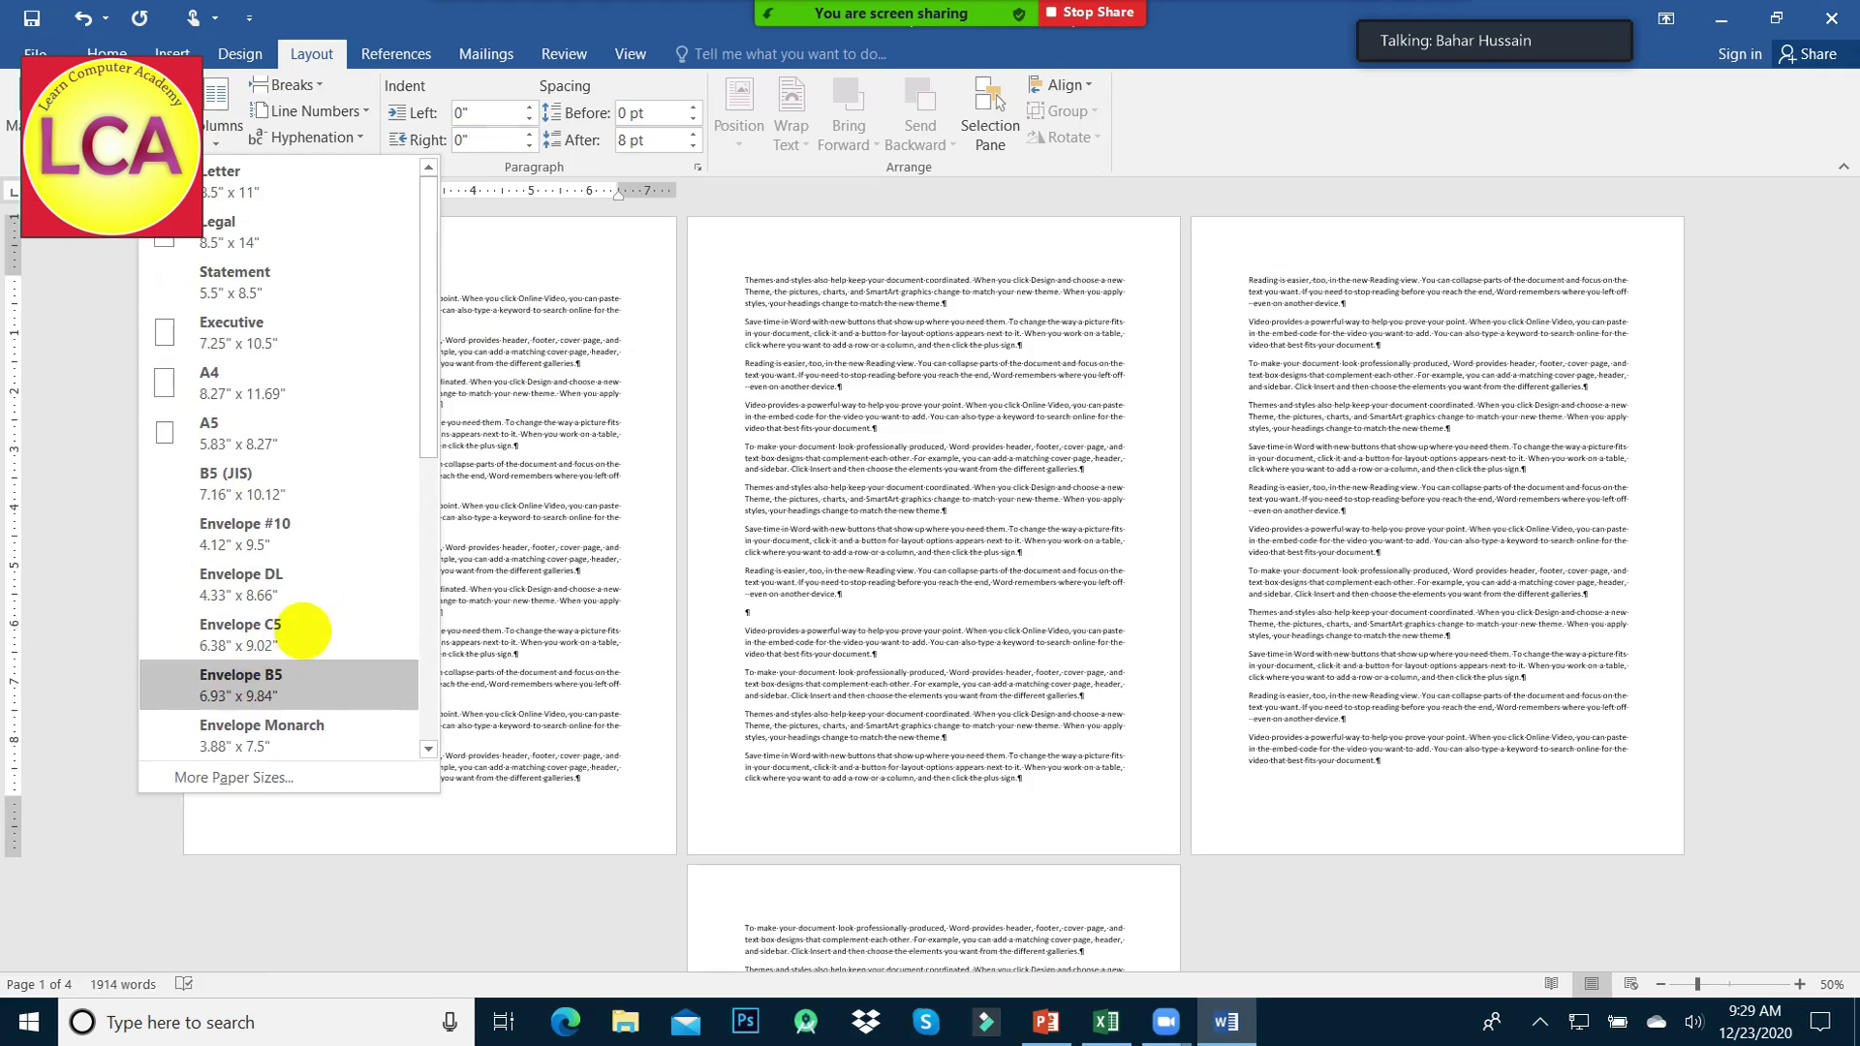
pyautogui.scroll(-2, 427, 506)
pyautogui.moveTo(428, 505)
pyautogui.mouseDown()
pyautogui.moveTo(460, 683)
pyautogui.moveTo(402, 311)
pyautogui.mouseUp()
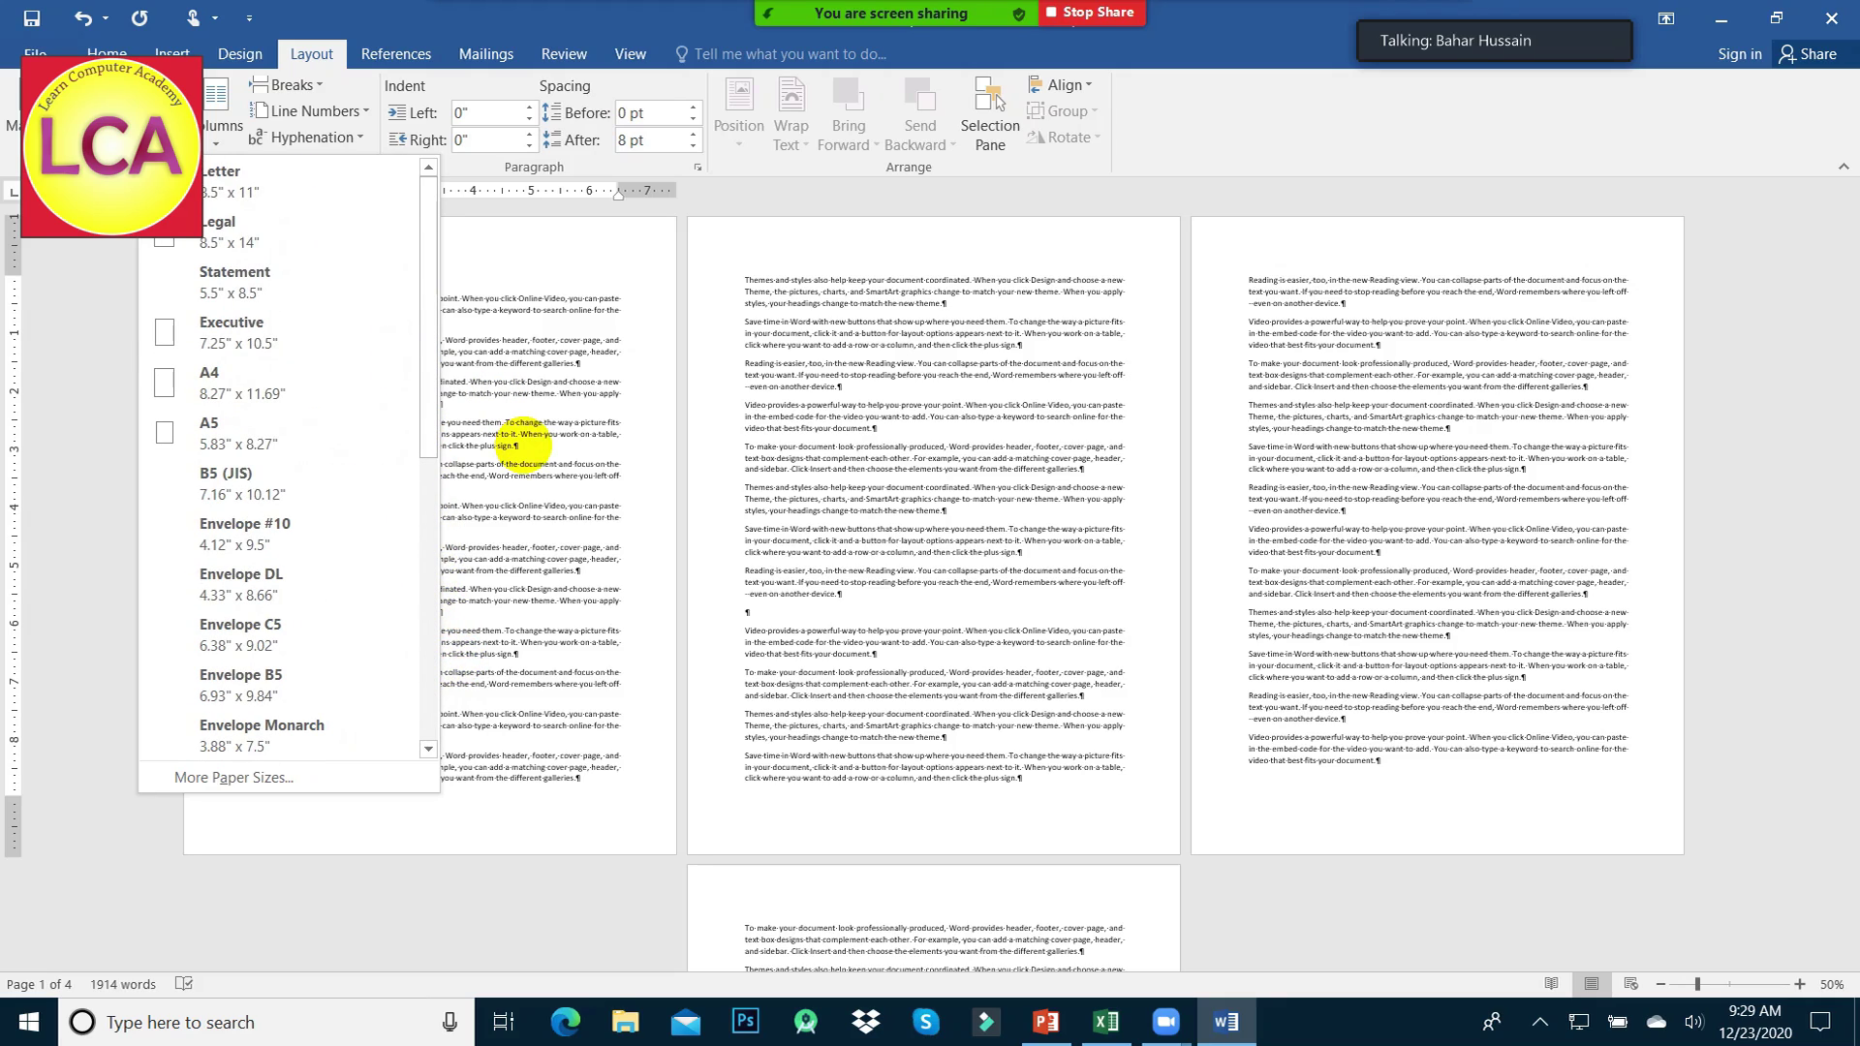
pyautogui.click(524, 443)
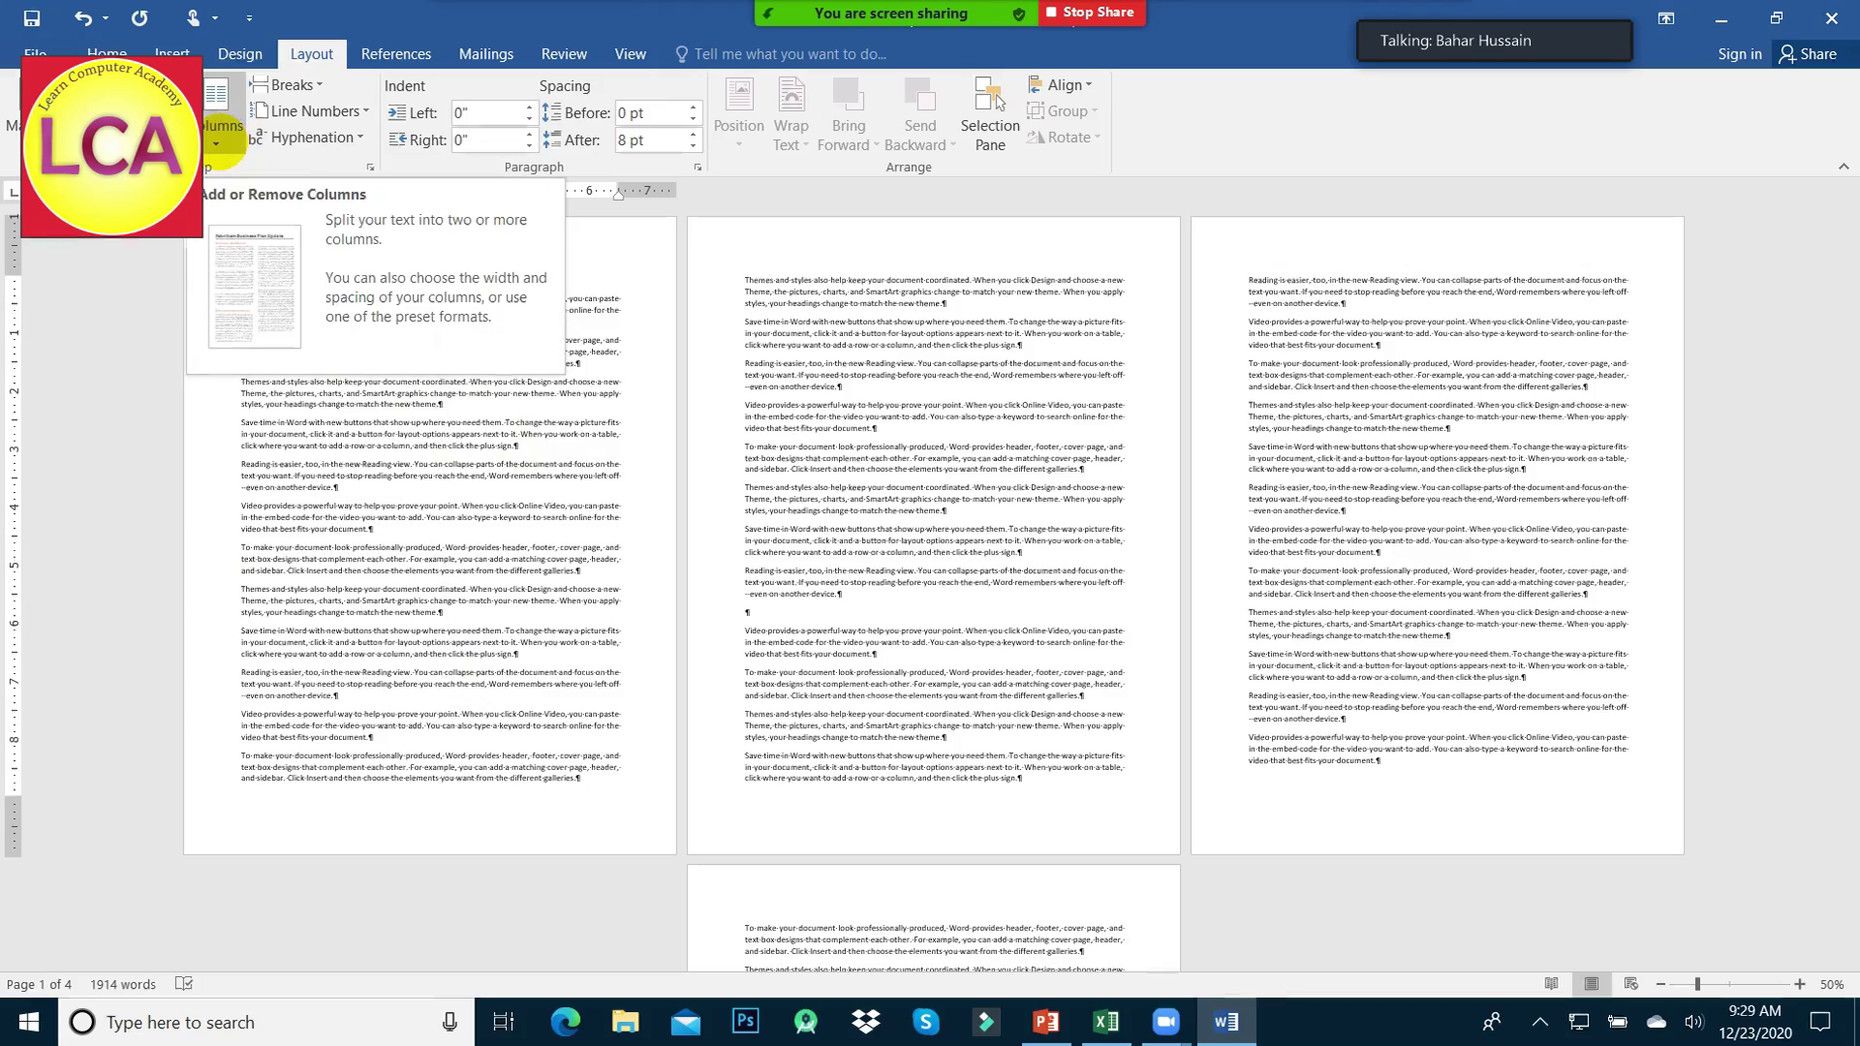
# - Split the sample text into two columns
pyautogui.keyDown('ctrl'); pyautogui.scroll(2, 1098, 643); pyautogui.keyUp('ctrl')
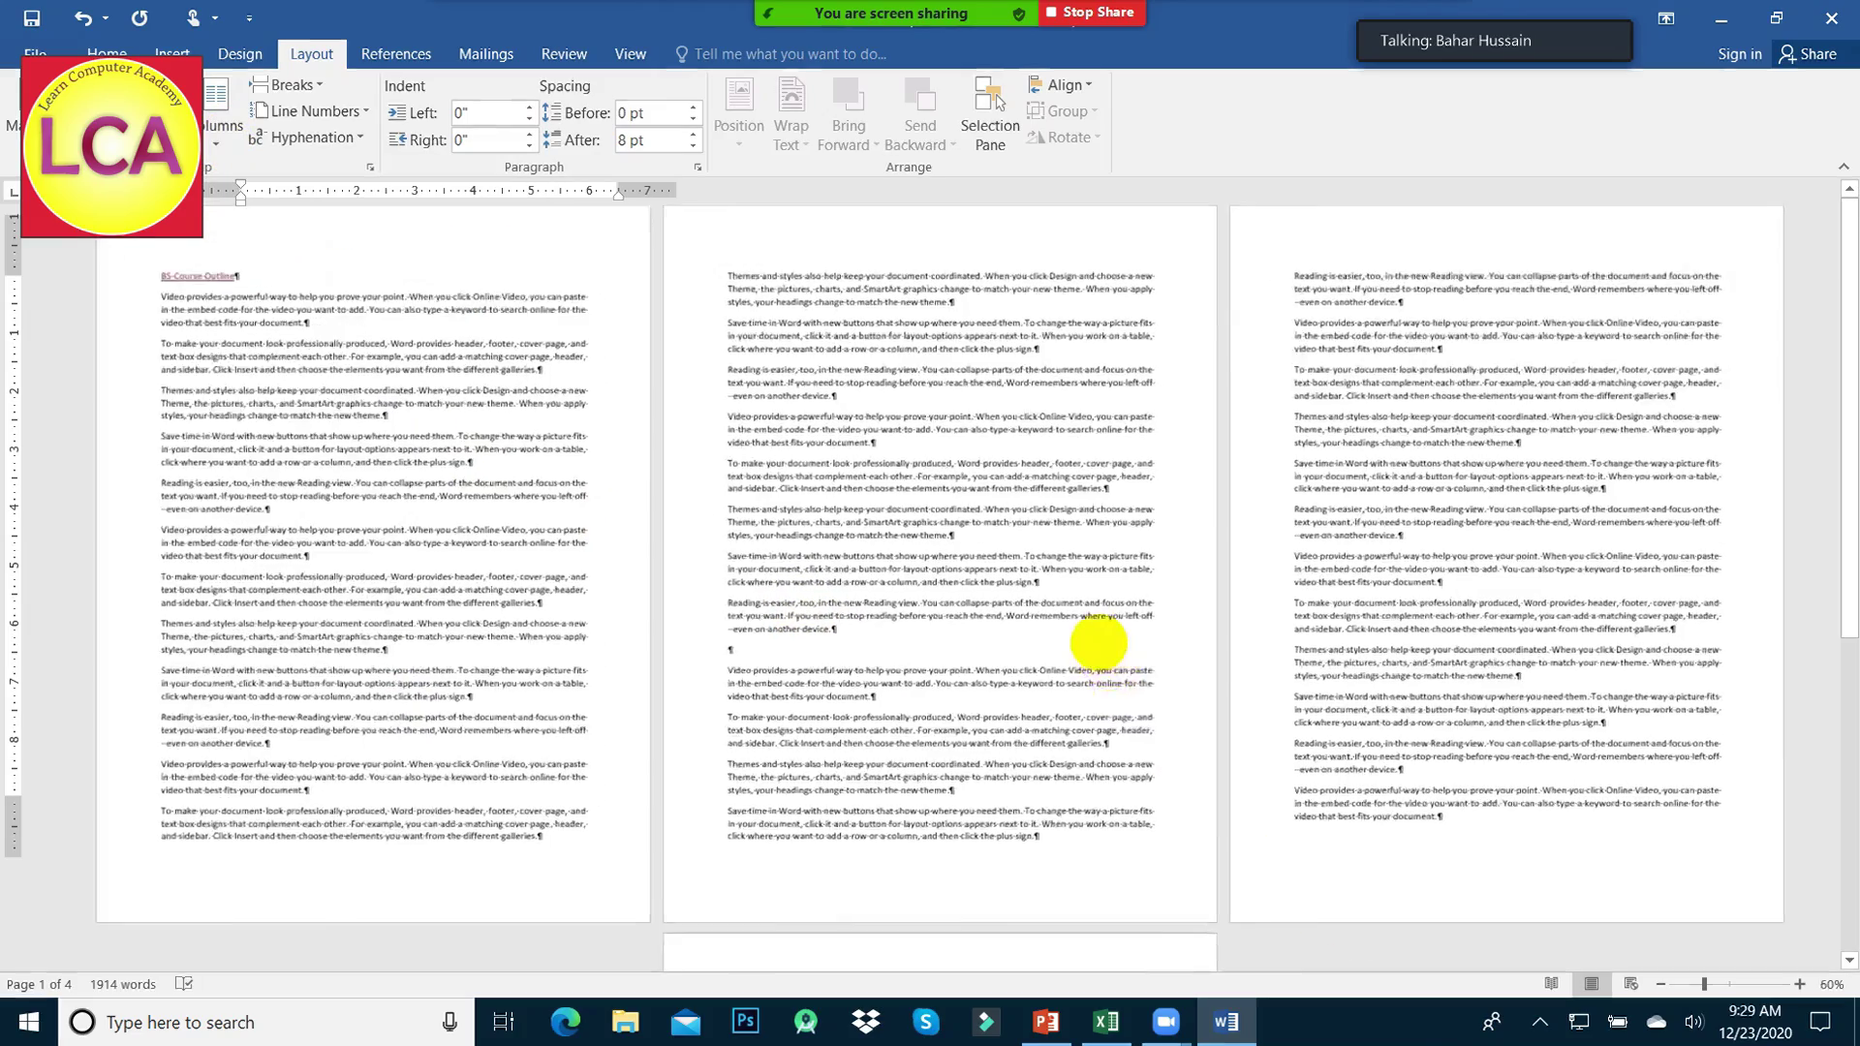
pyautogui.keyDown('ctrl'); pyautogui.scroll(1, 1098, 642); pyautogui.keyUp('ctrl')
pyautogui.keyDown('ctrl'); pyautogui.scroll(1, 1098, 642); pyautogui.keyUp('ctrl')
pyautogui.keyDown('ctrl'); pyautogui.scroll(1, 1098, 642); pyautogui.keyUp('ctrl')
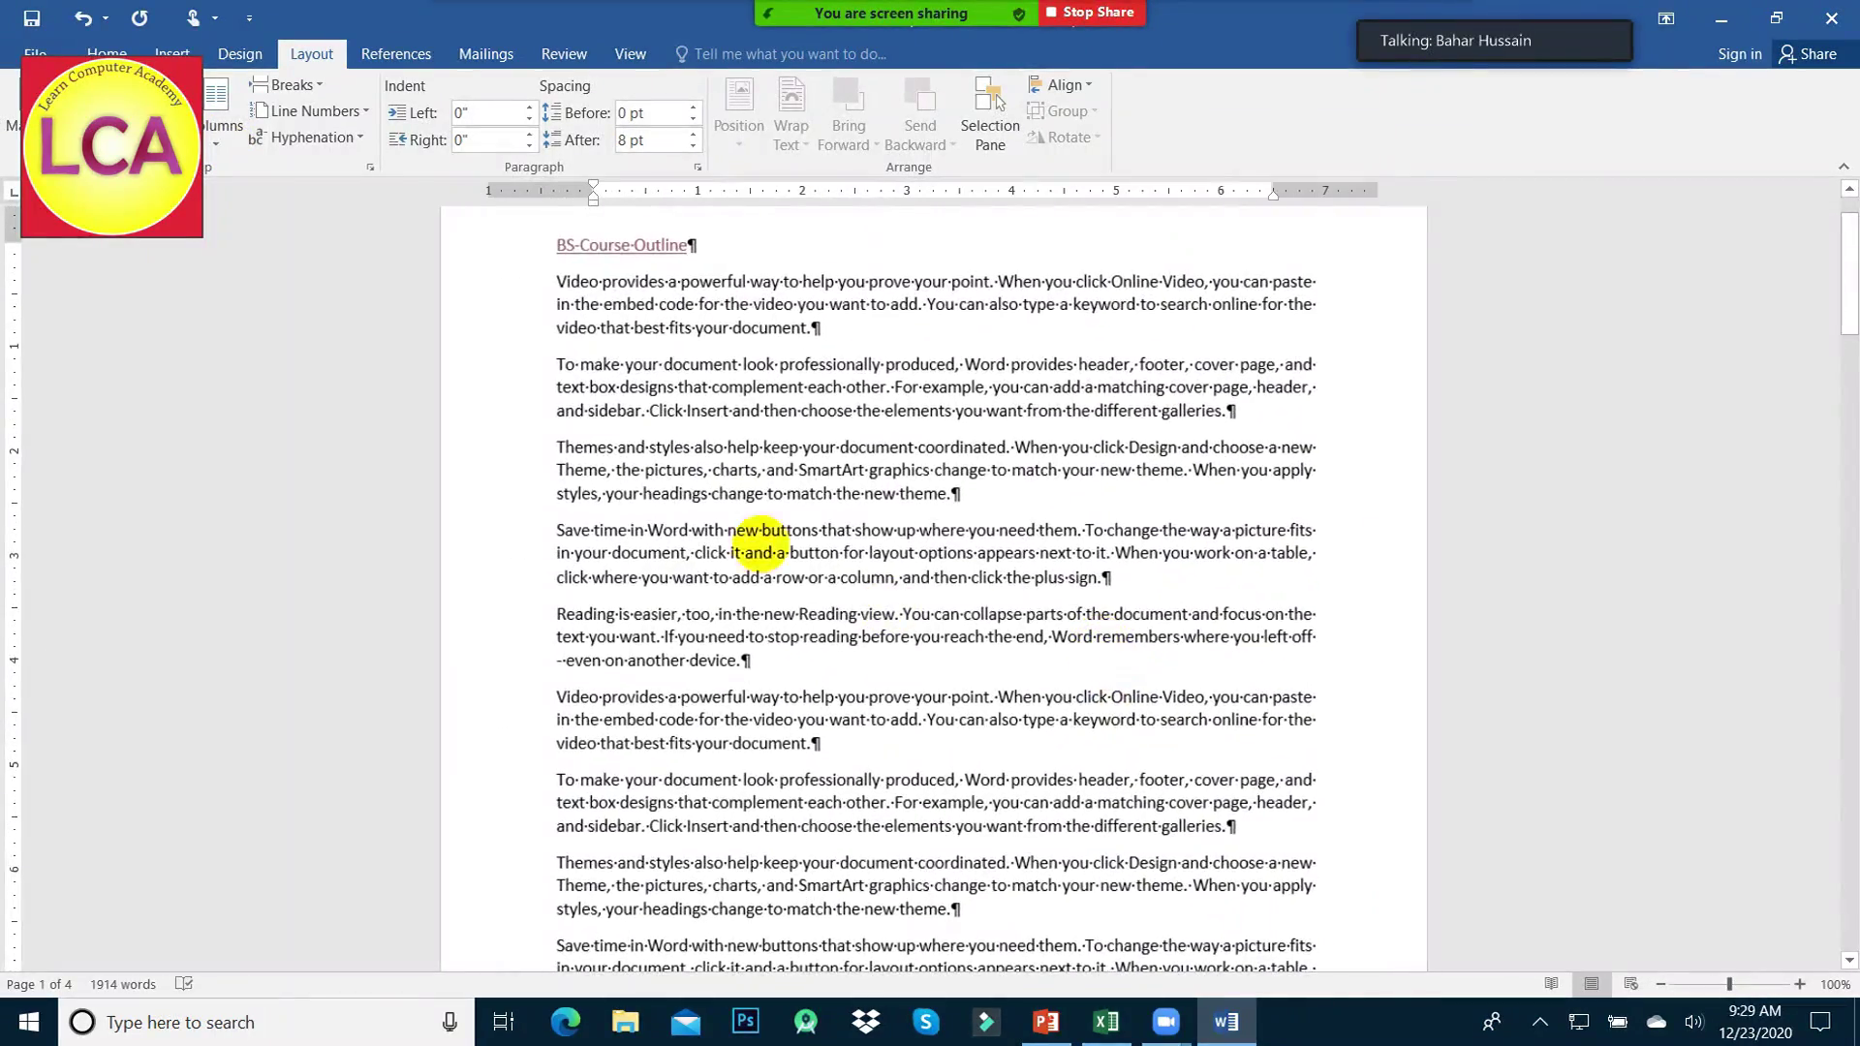
pyautogui.click(216, 144)
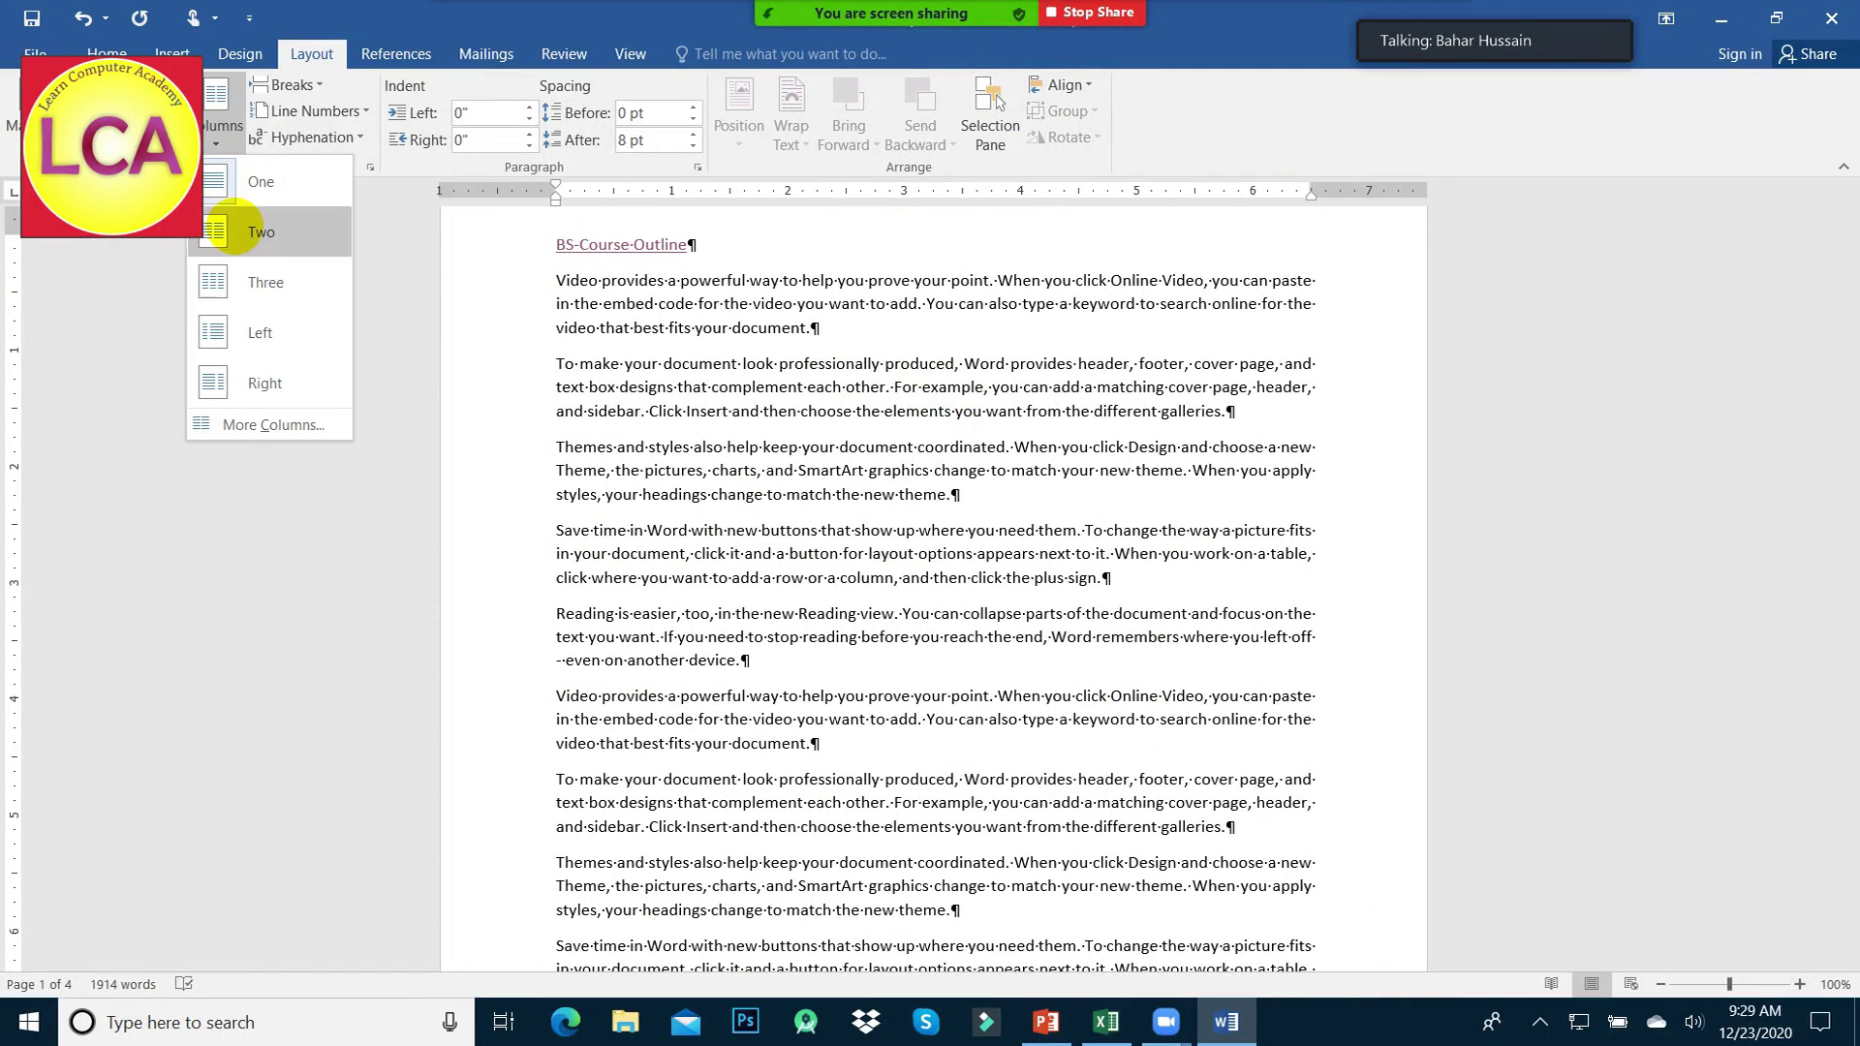
pyautogui.click(233, 232)
pyautogui.scroll(-2, 477, 498)
pyautogui.scroll(-5, 679, 465)
pyautogui.scroll(-5, 789, 428)
pyautogui.scroll(-5, 967, 652)
pyautogui.scroll(-5, 955, 635)
pyautogui.scroll(-5, 852, 747)
pyautogui.scroll(-3, 852, 747)
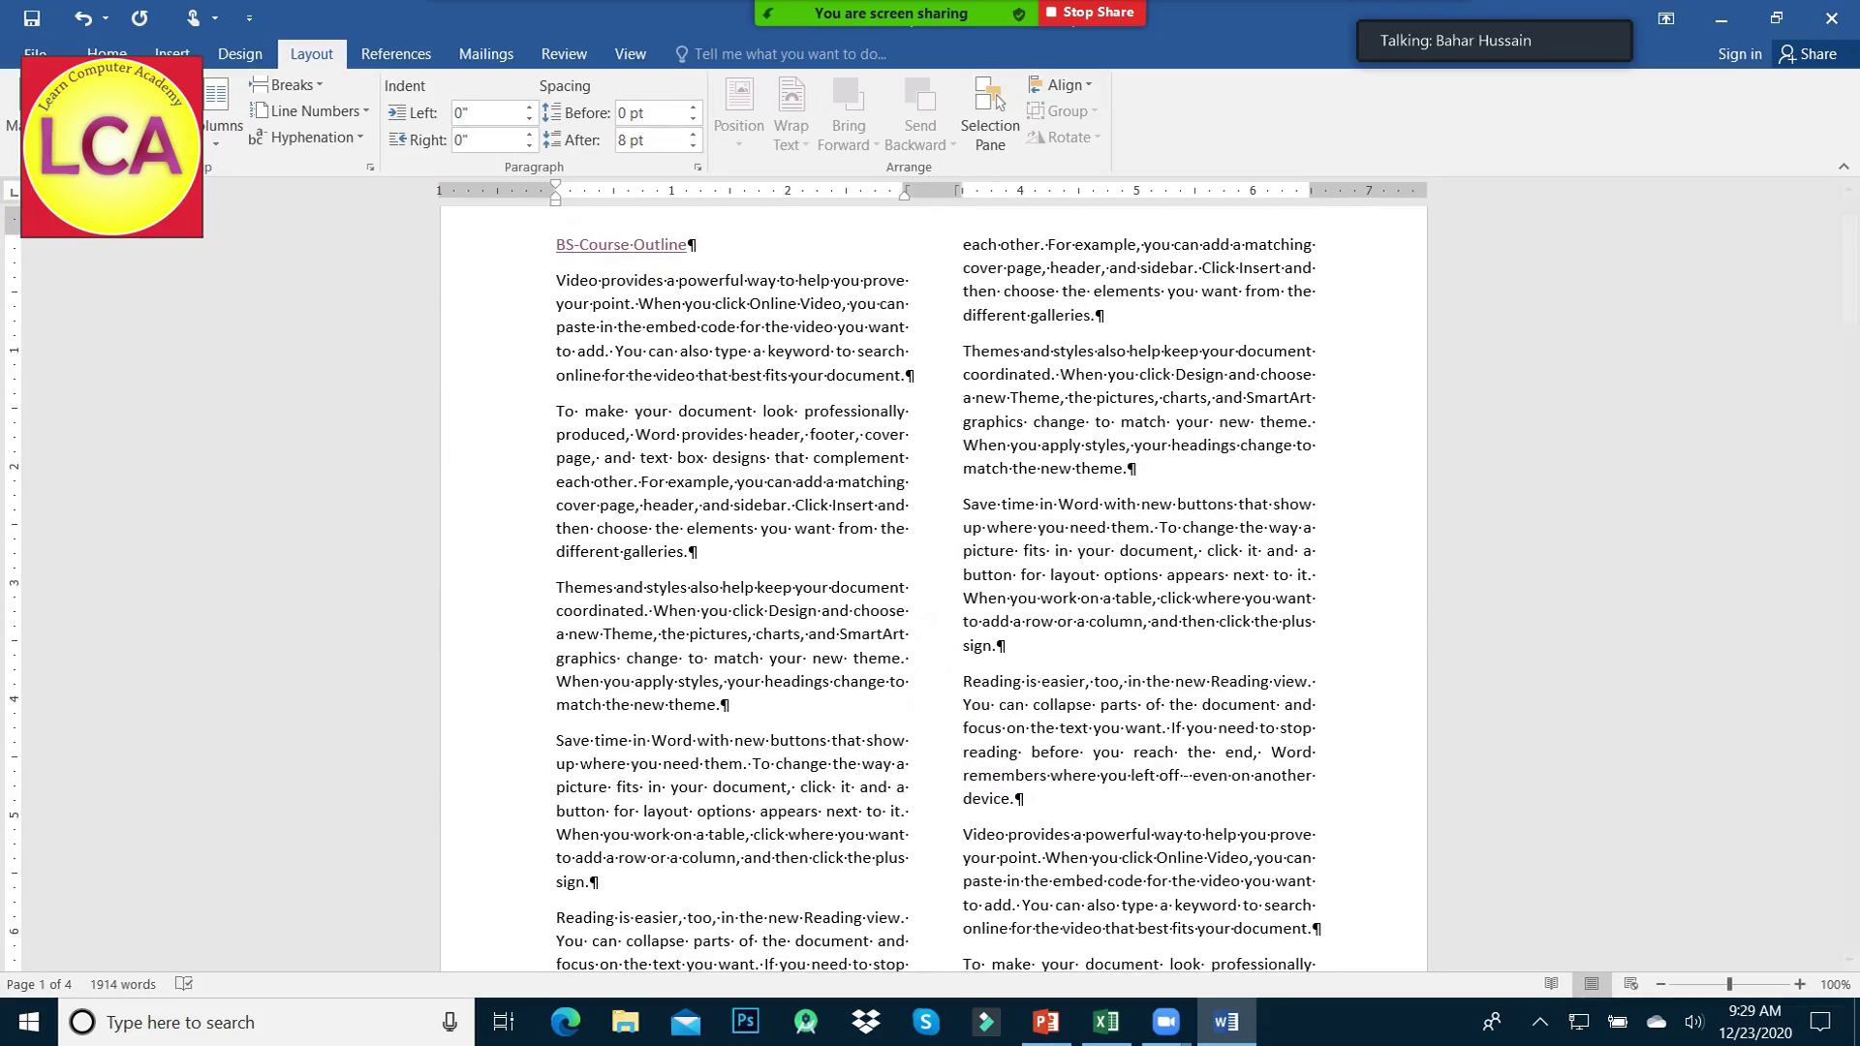
# - Reflow the sample text into three columns
pyautogui.click(222, 145)
pyautogui.click(234, 284)
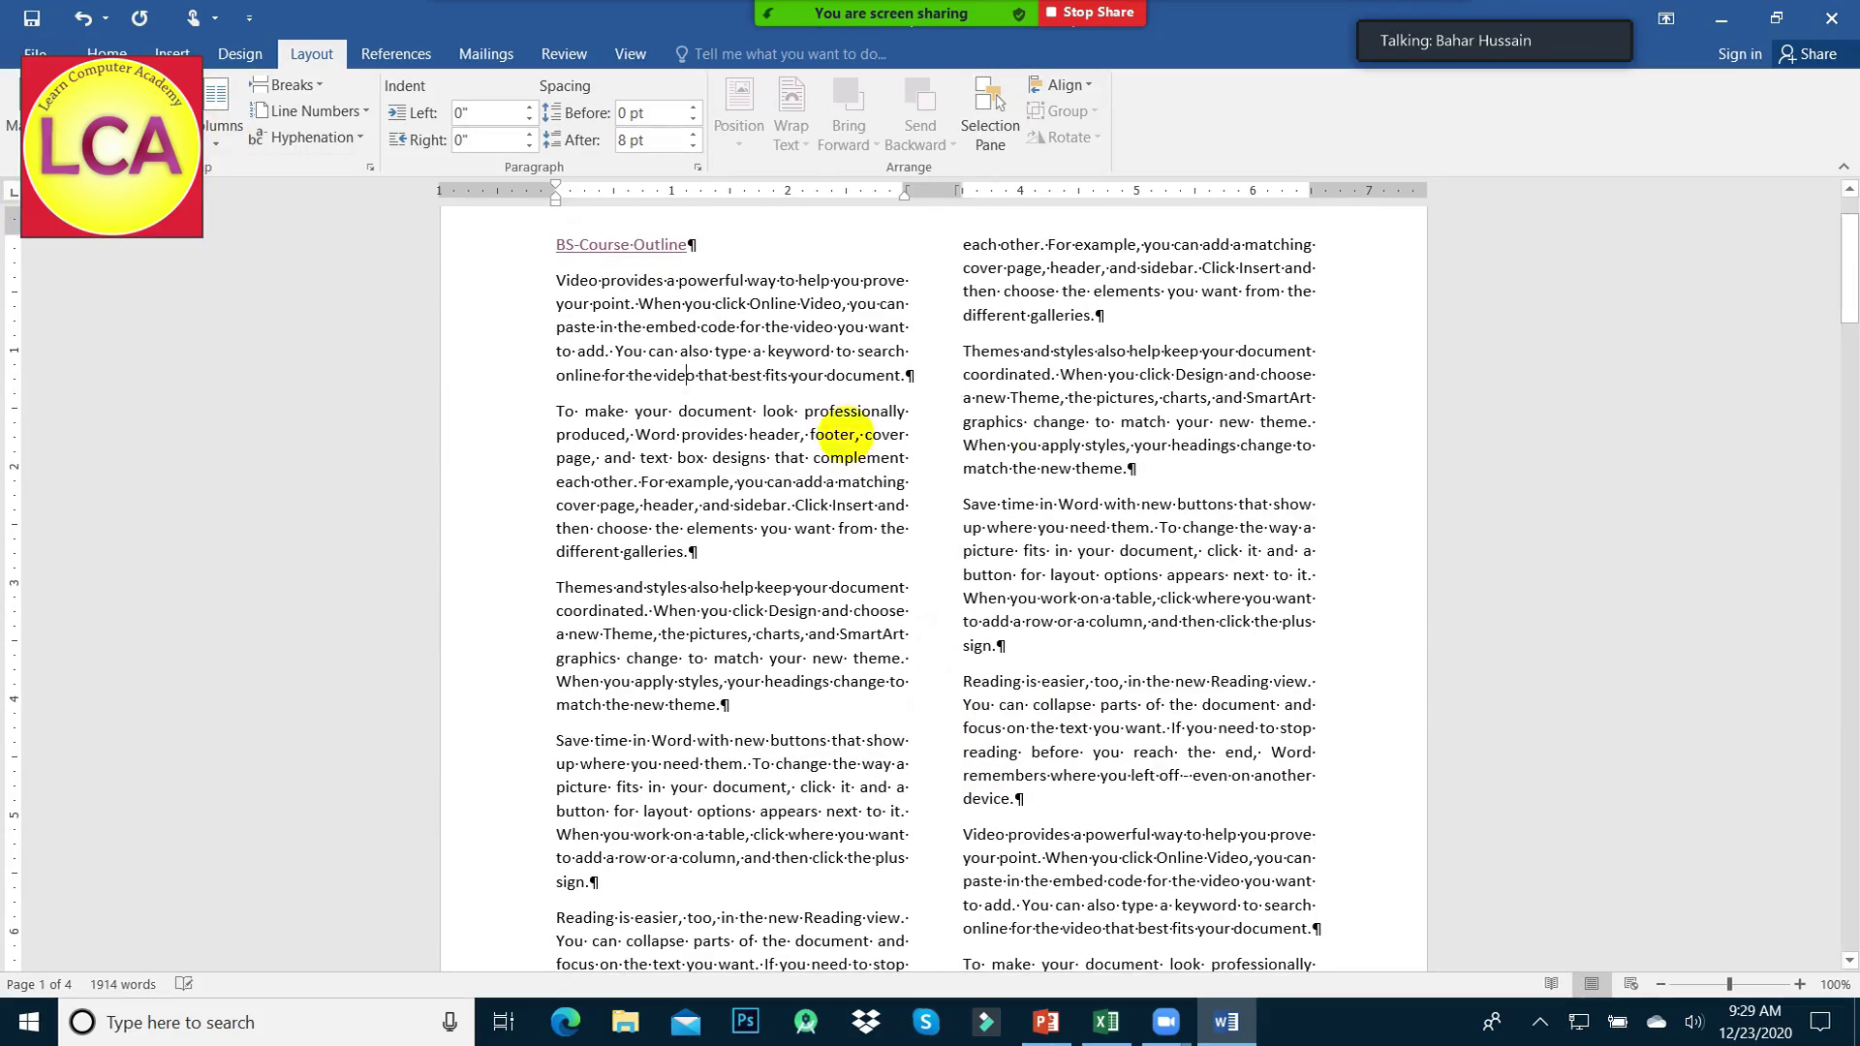
pyautogui.scroll(-5, 1060, 460)
pyautogui.scroll(-3, 1037, 353)
pyautogui.scroll(5, 1059, 457)
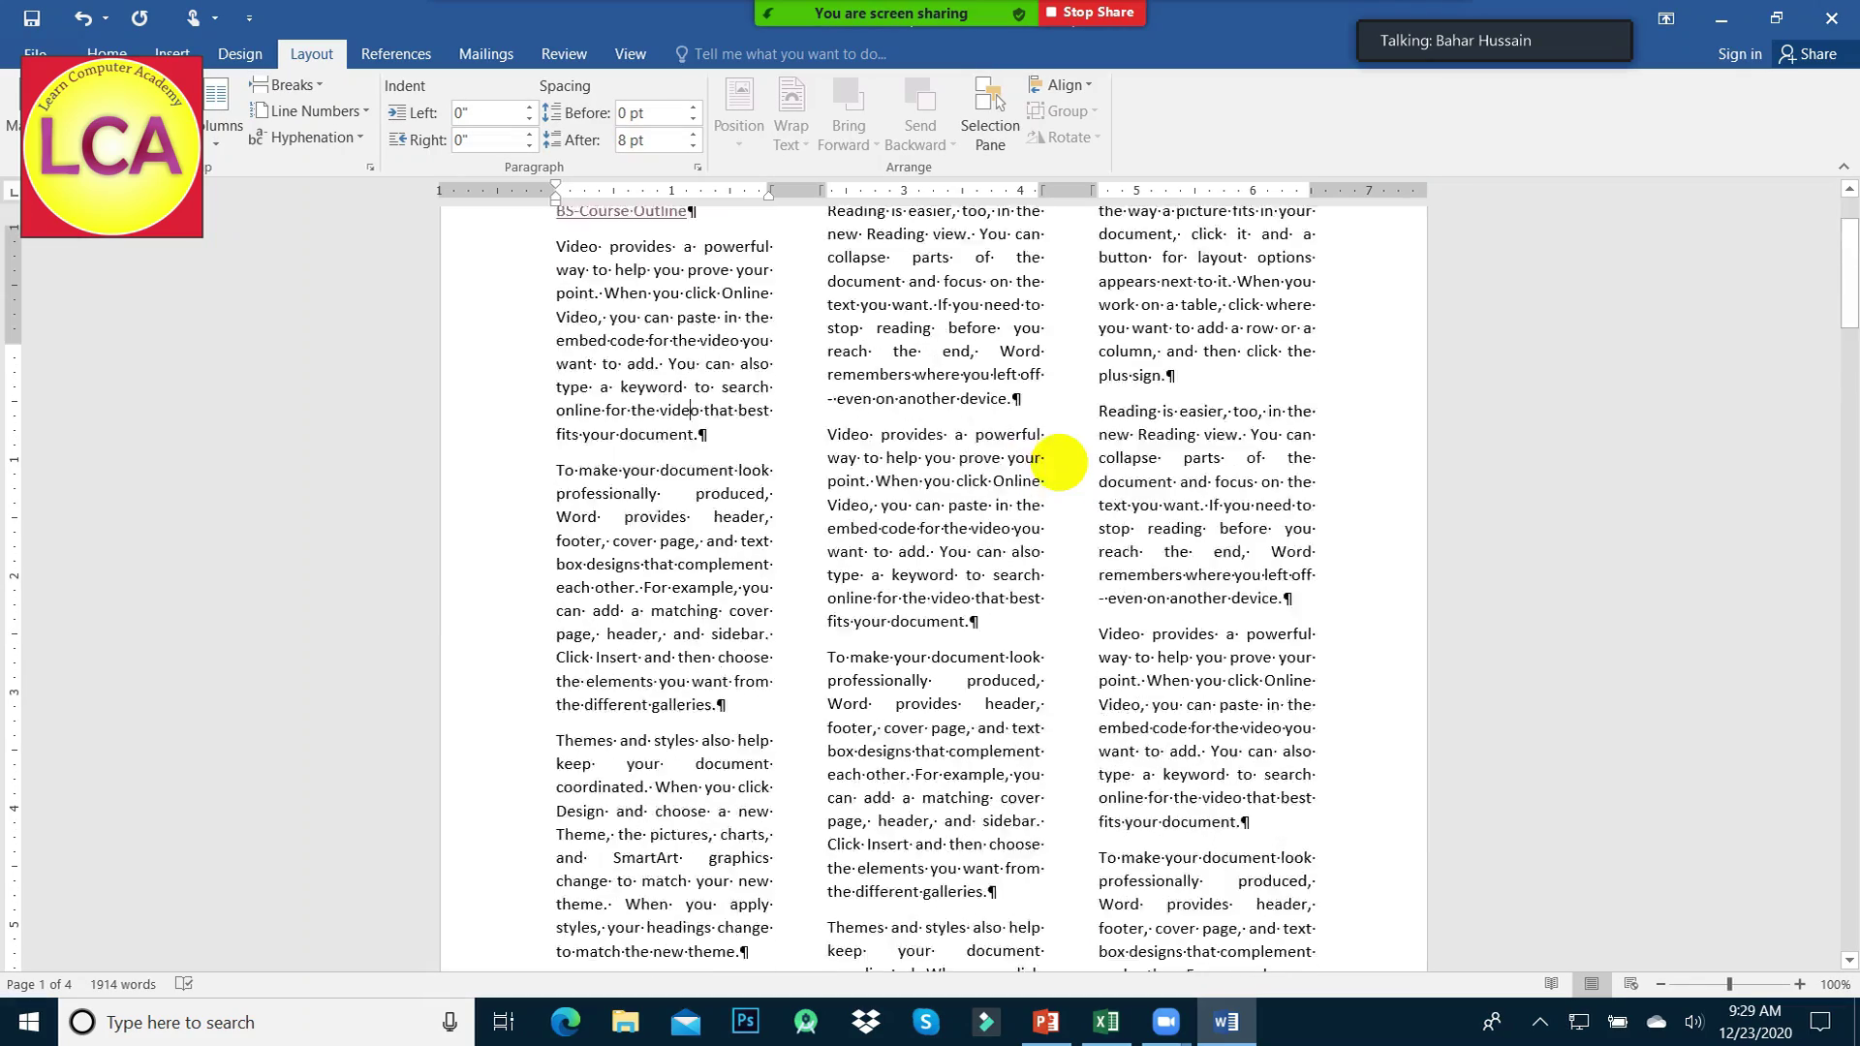
pyautogui.scroll(4, 1059, 365)
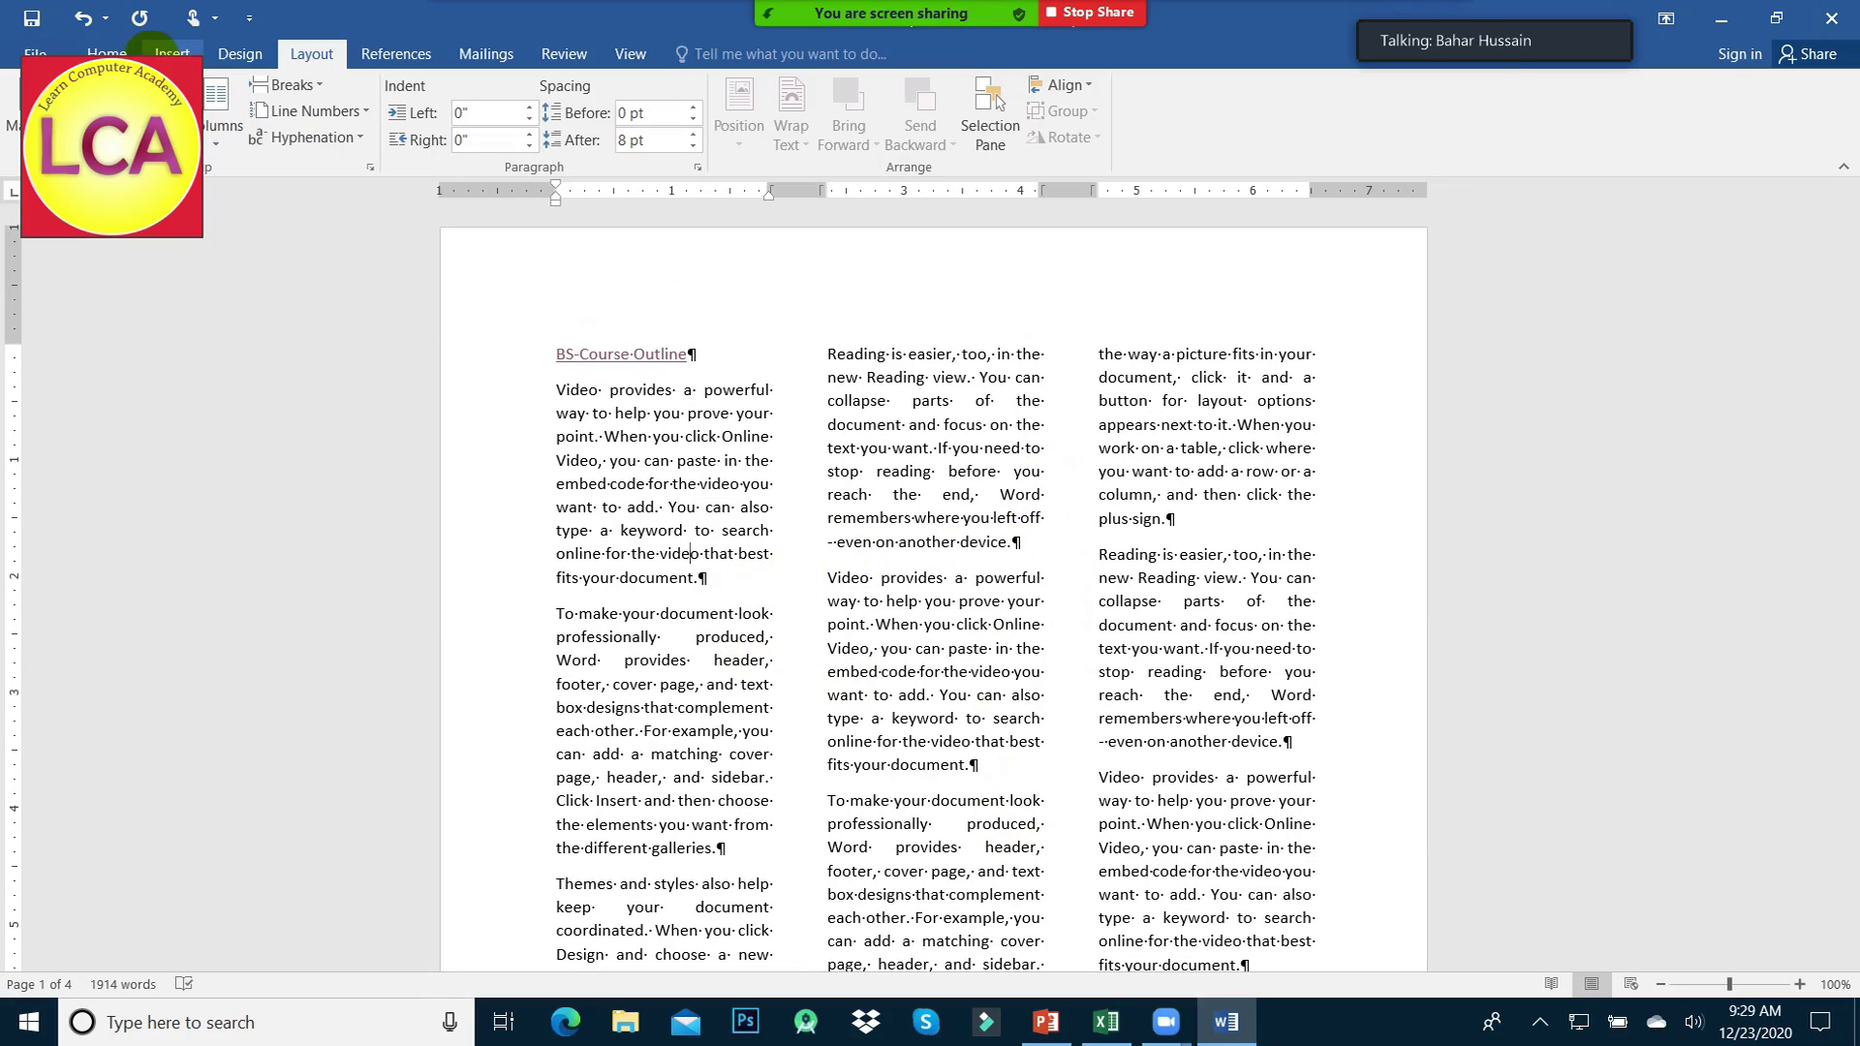
pyautogui.click(170, 48)
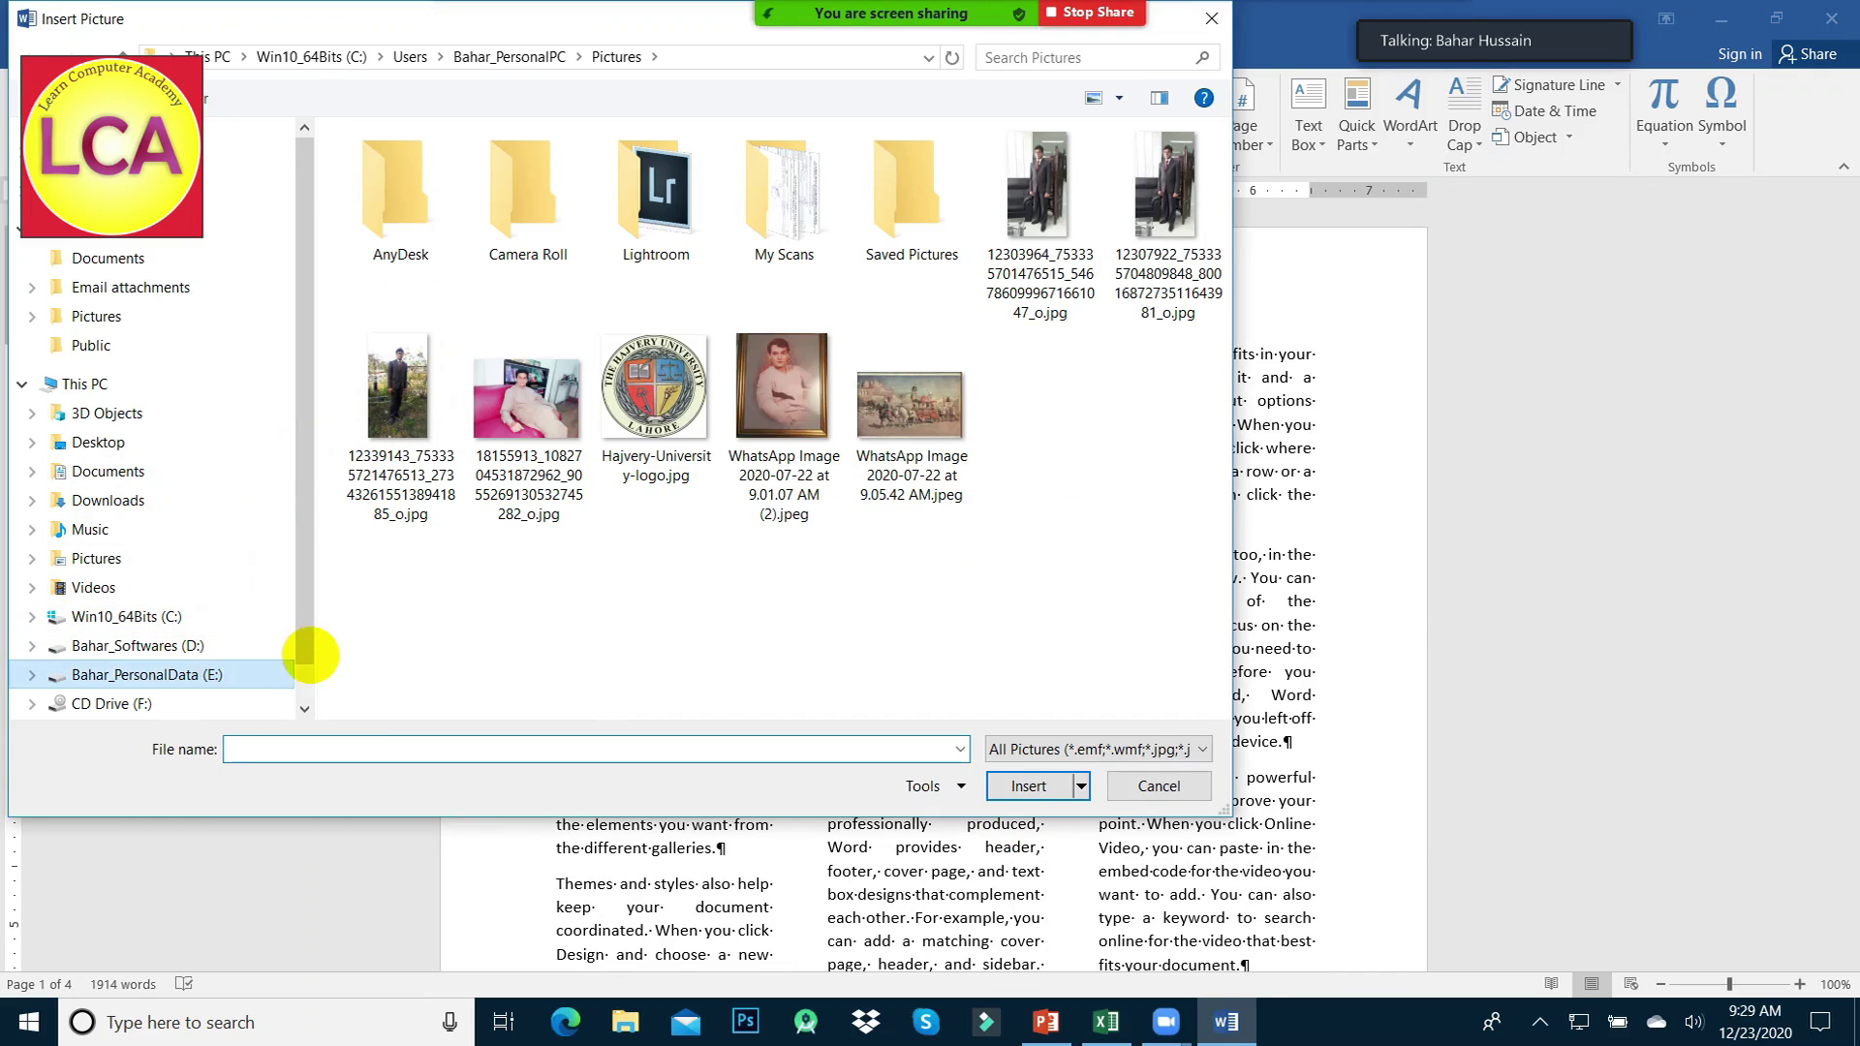
# - Search the drives and the Documents and Downloads folders for the university logo image
pyautogui.click(276, 669)
pyautogui.click(145, 646)
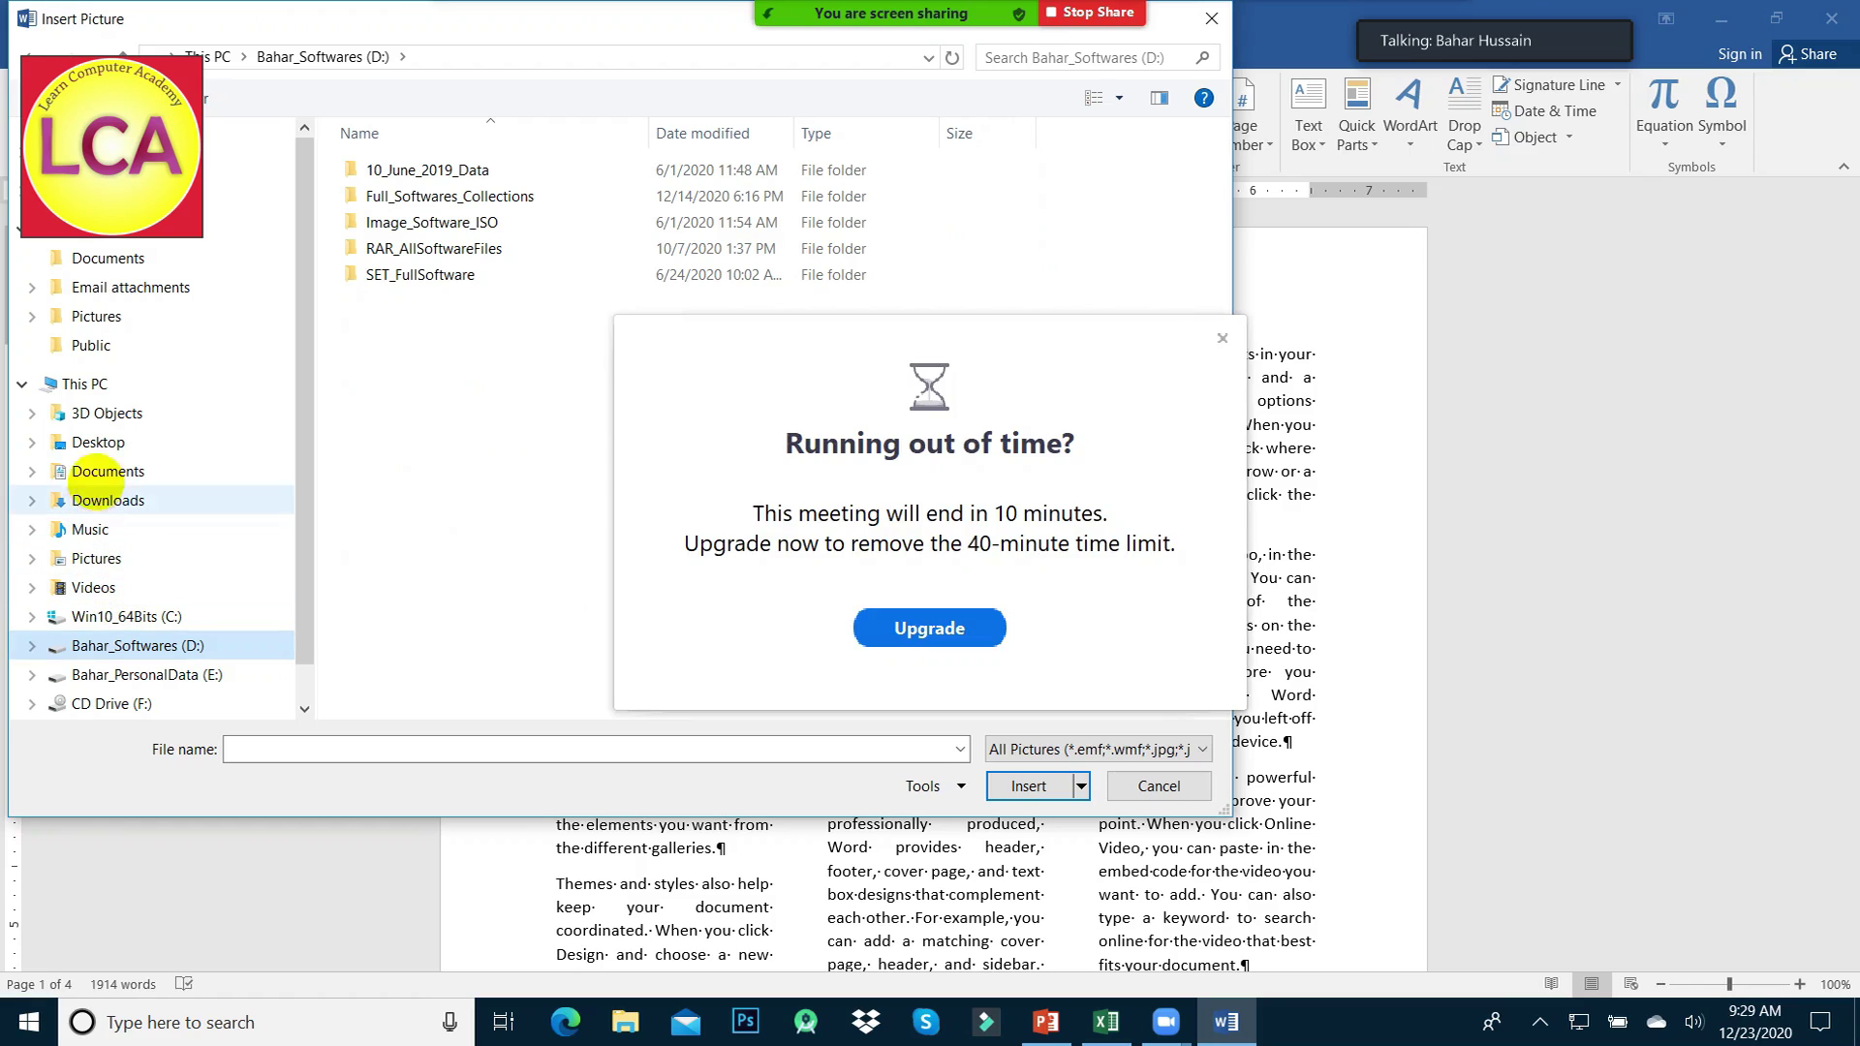
pyautogui.click(107, 472)
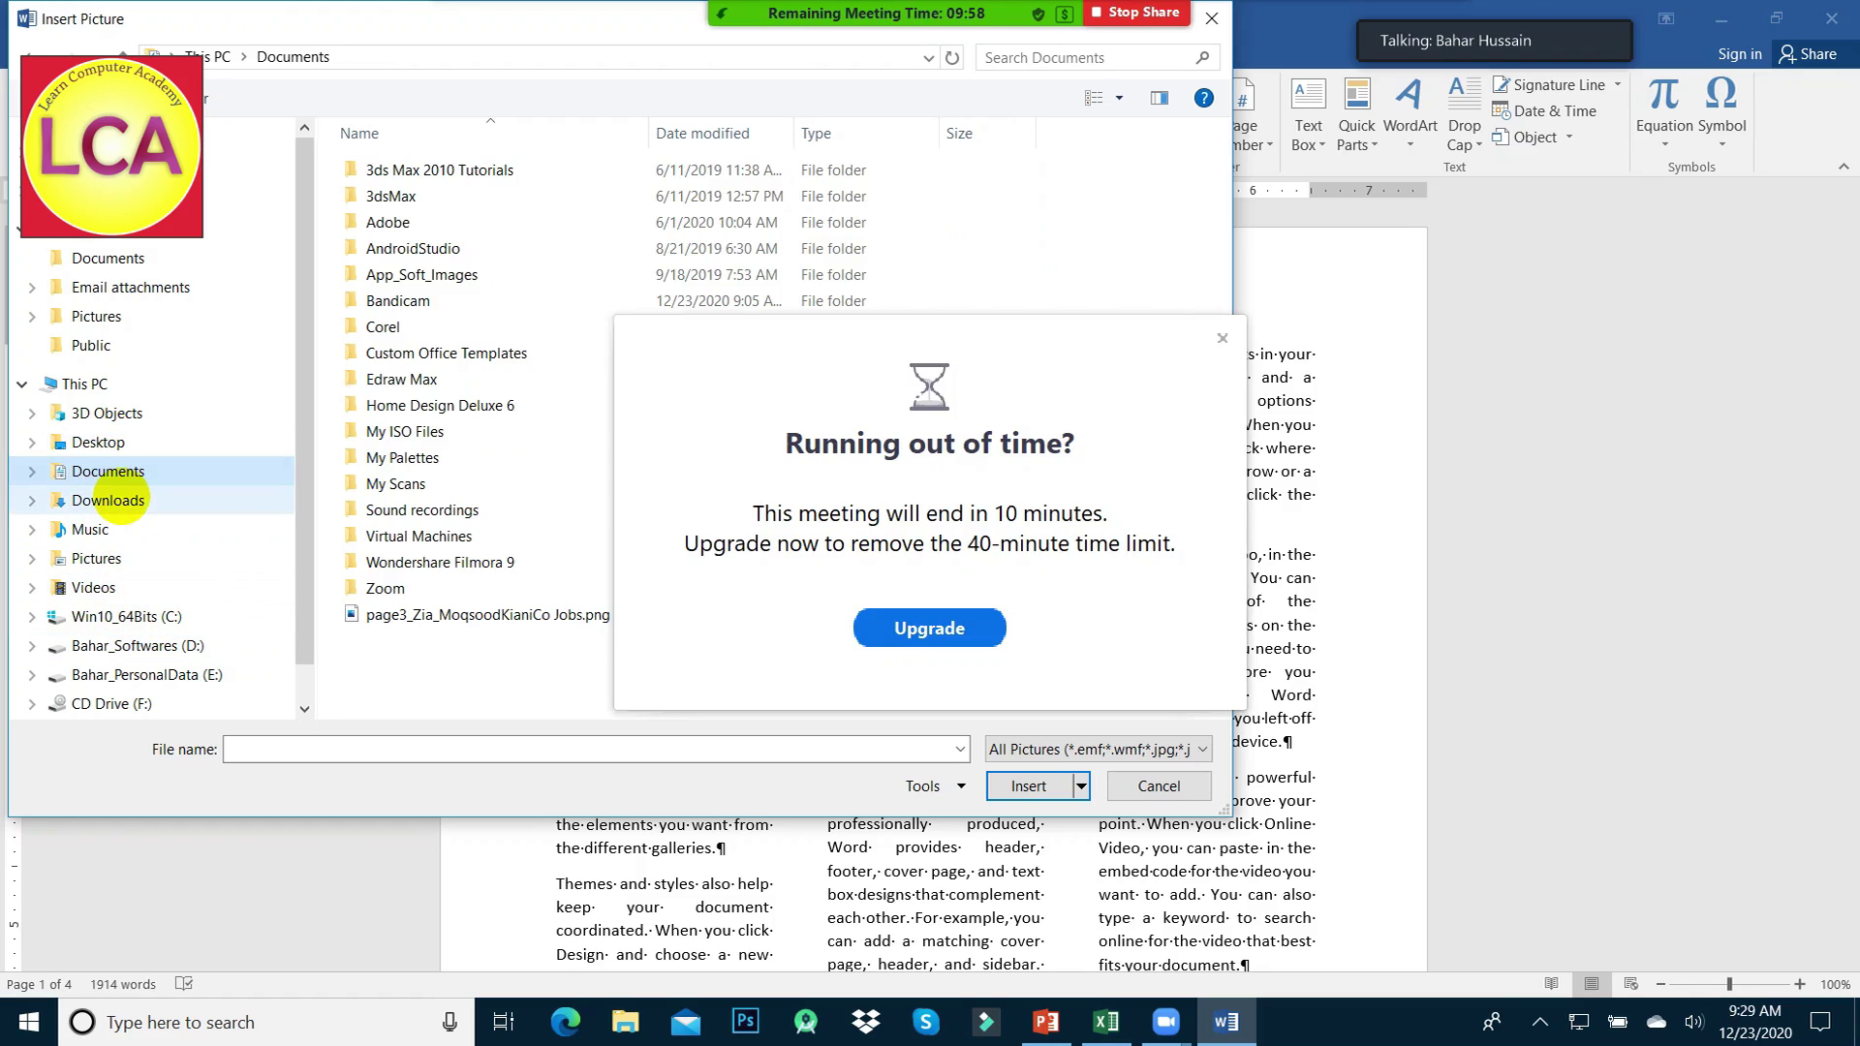
pyautogui.click(109, 500)
pyautogui.click(1221, 339)
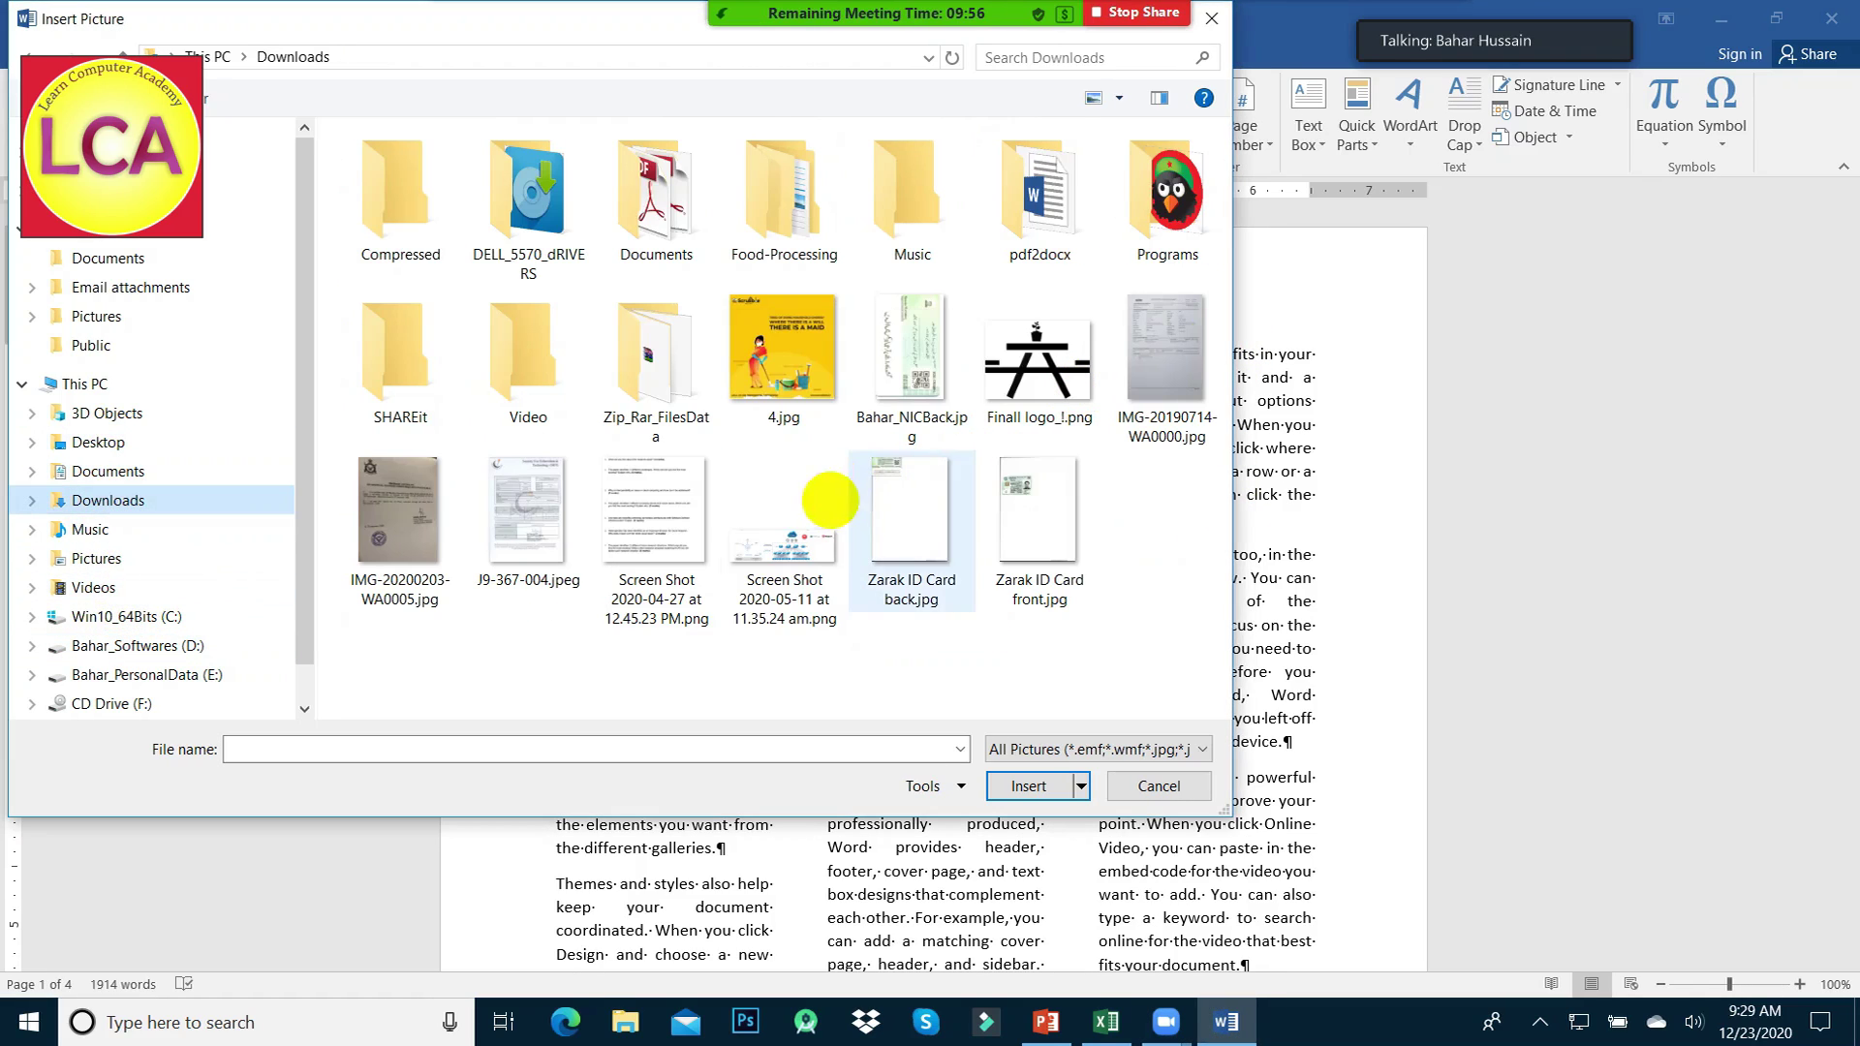
pyautogui.click(146, 472)
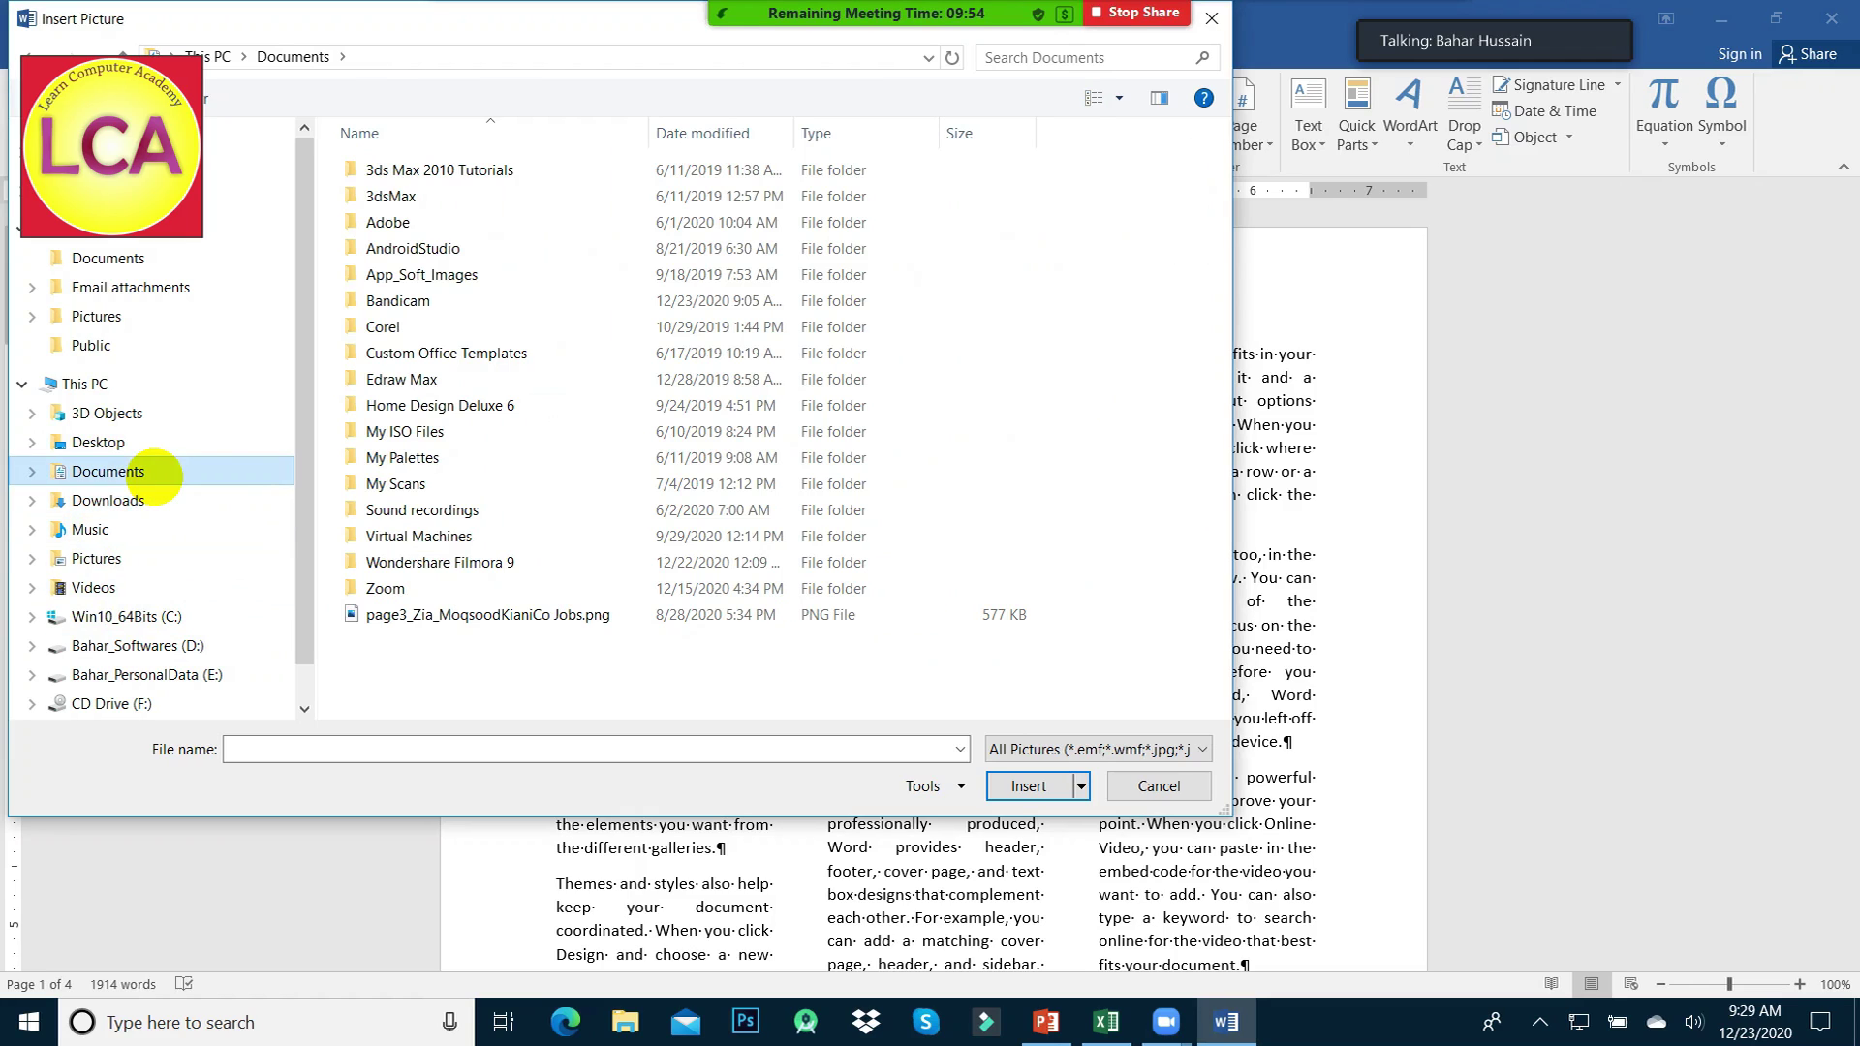
# - Insert Hajvery-University-logo.jpg from the local Pictures folder and drag it into the second column
pyautogui.click(102, 316)
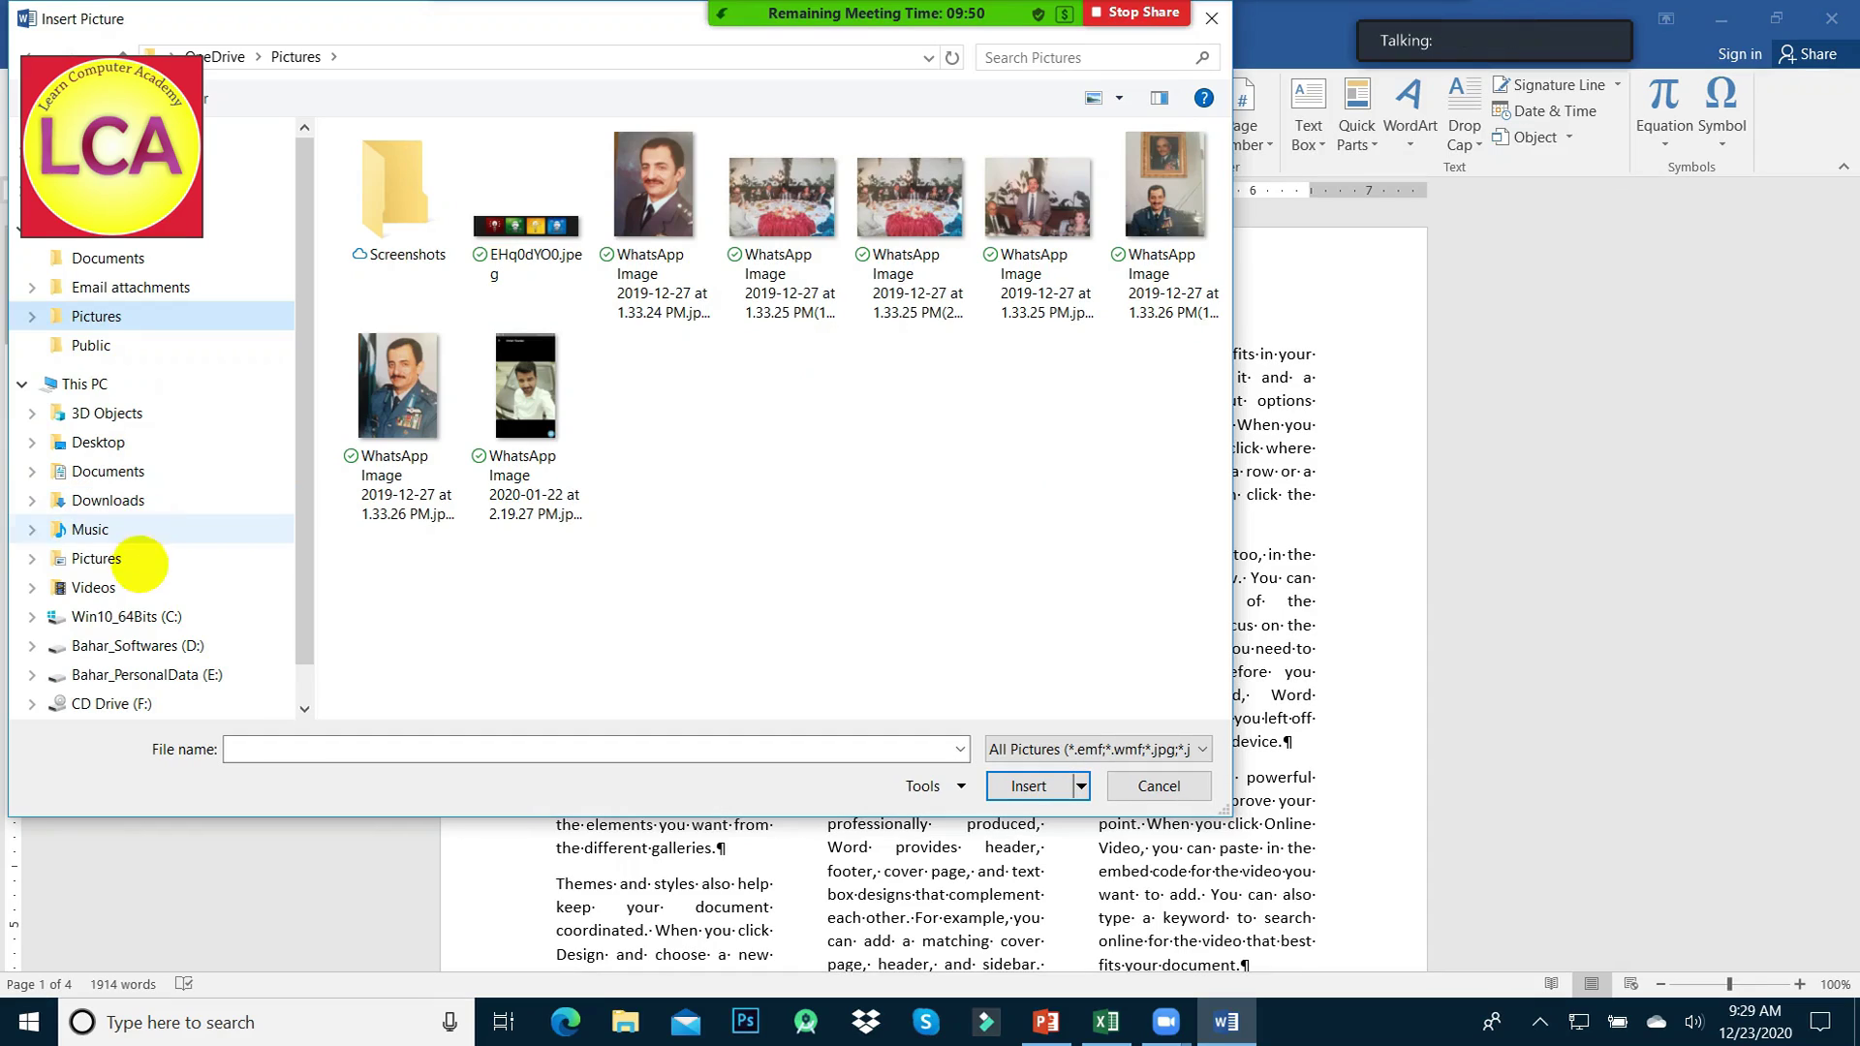
pyautogui.click(121, 559)
pyautogui.click(649, 398)
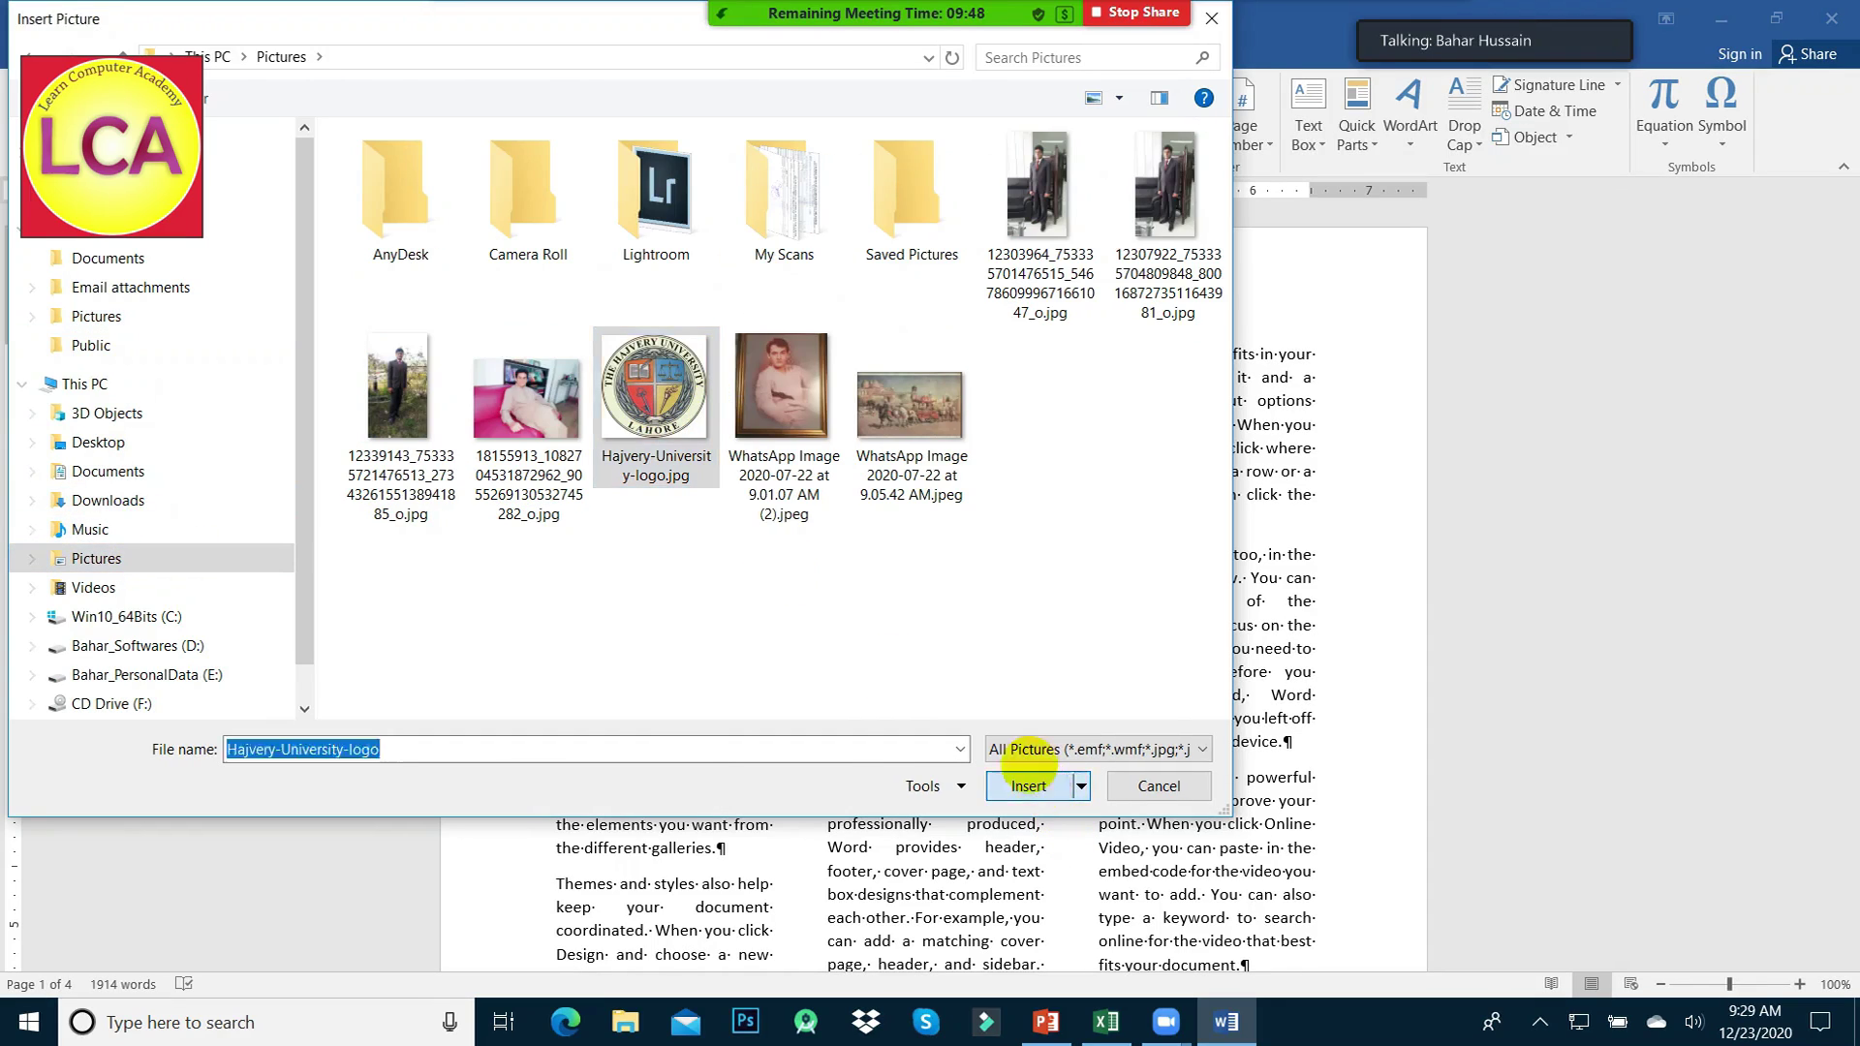
pyautogui.click(1029, 785)
pyautogui.moveTo(729, 581); pyautogui.dragTo(948, 514)
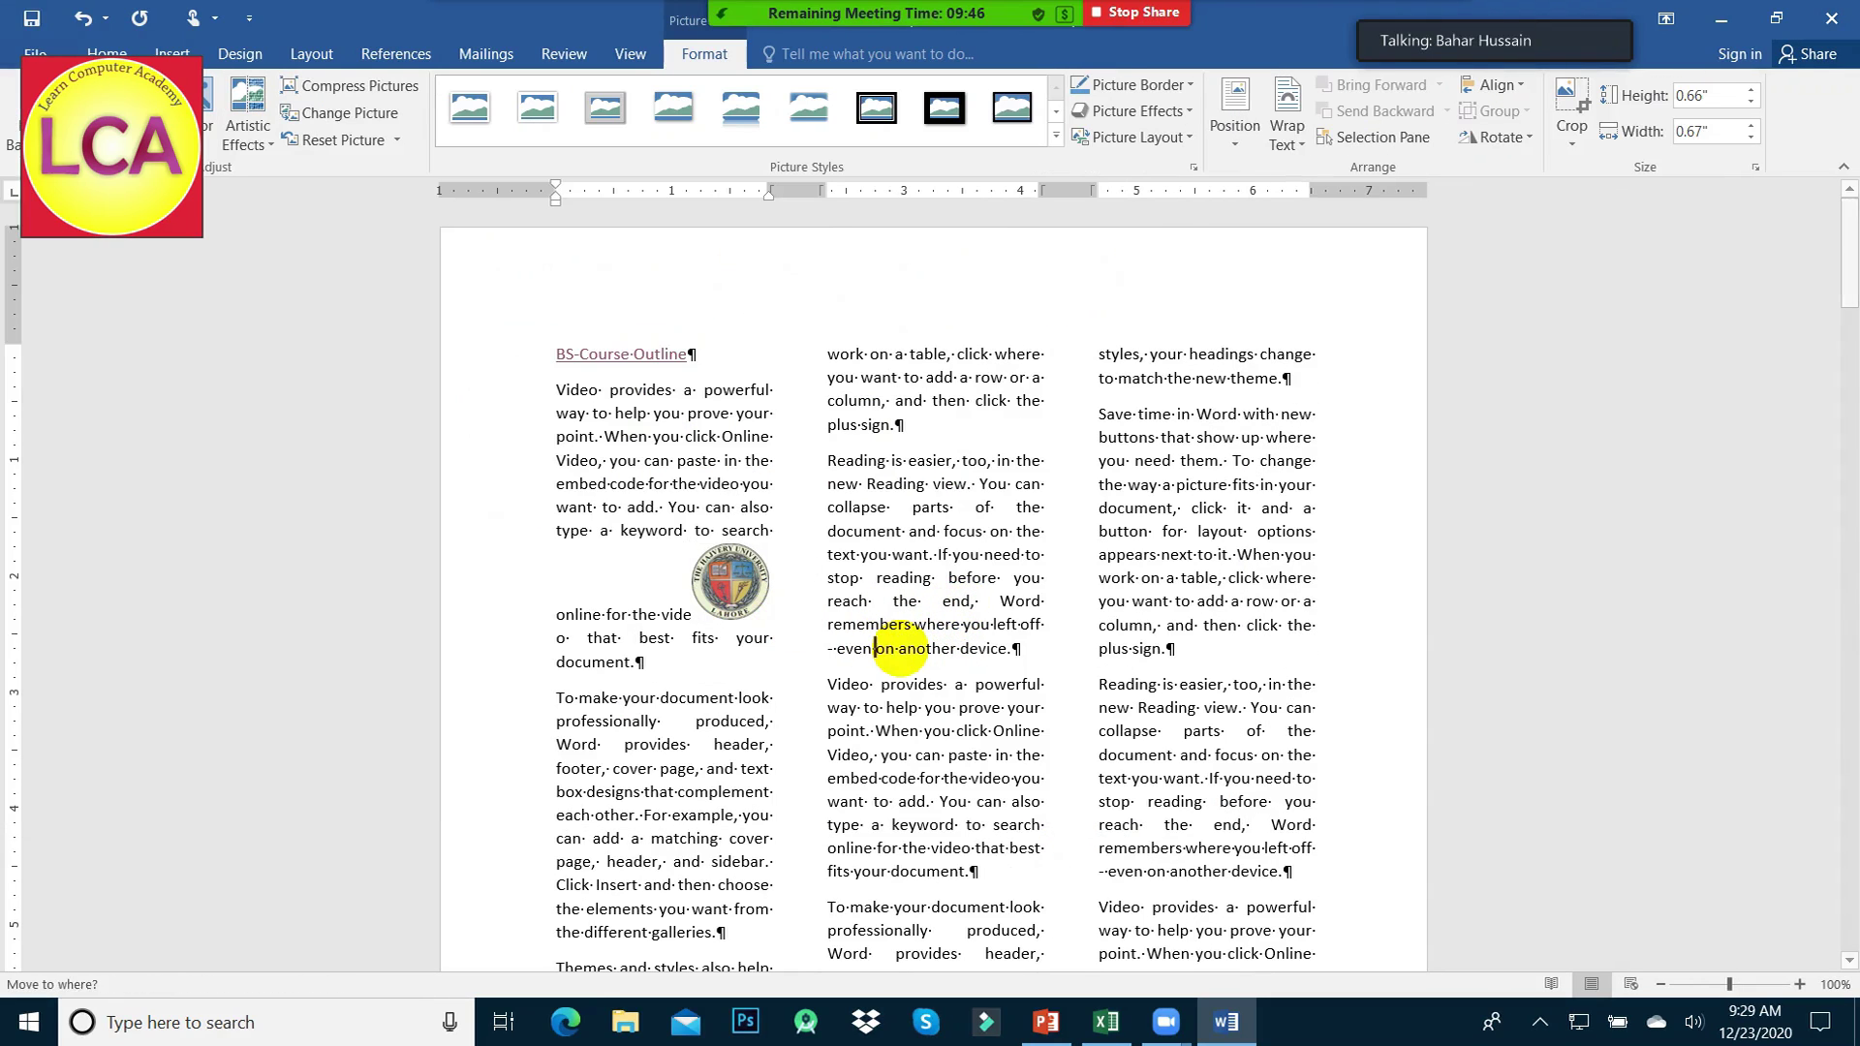
# - Give the logo square text wrapping and enlarge it to about 2 inches
pyautogui.click(1281, 135)
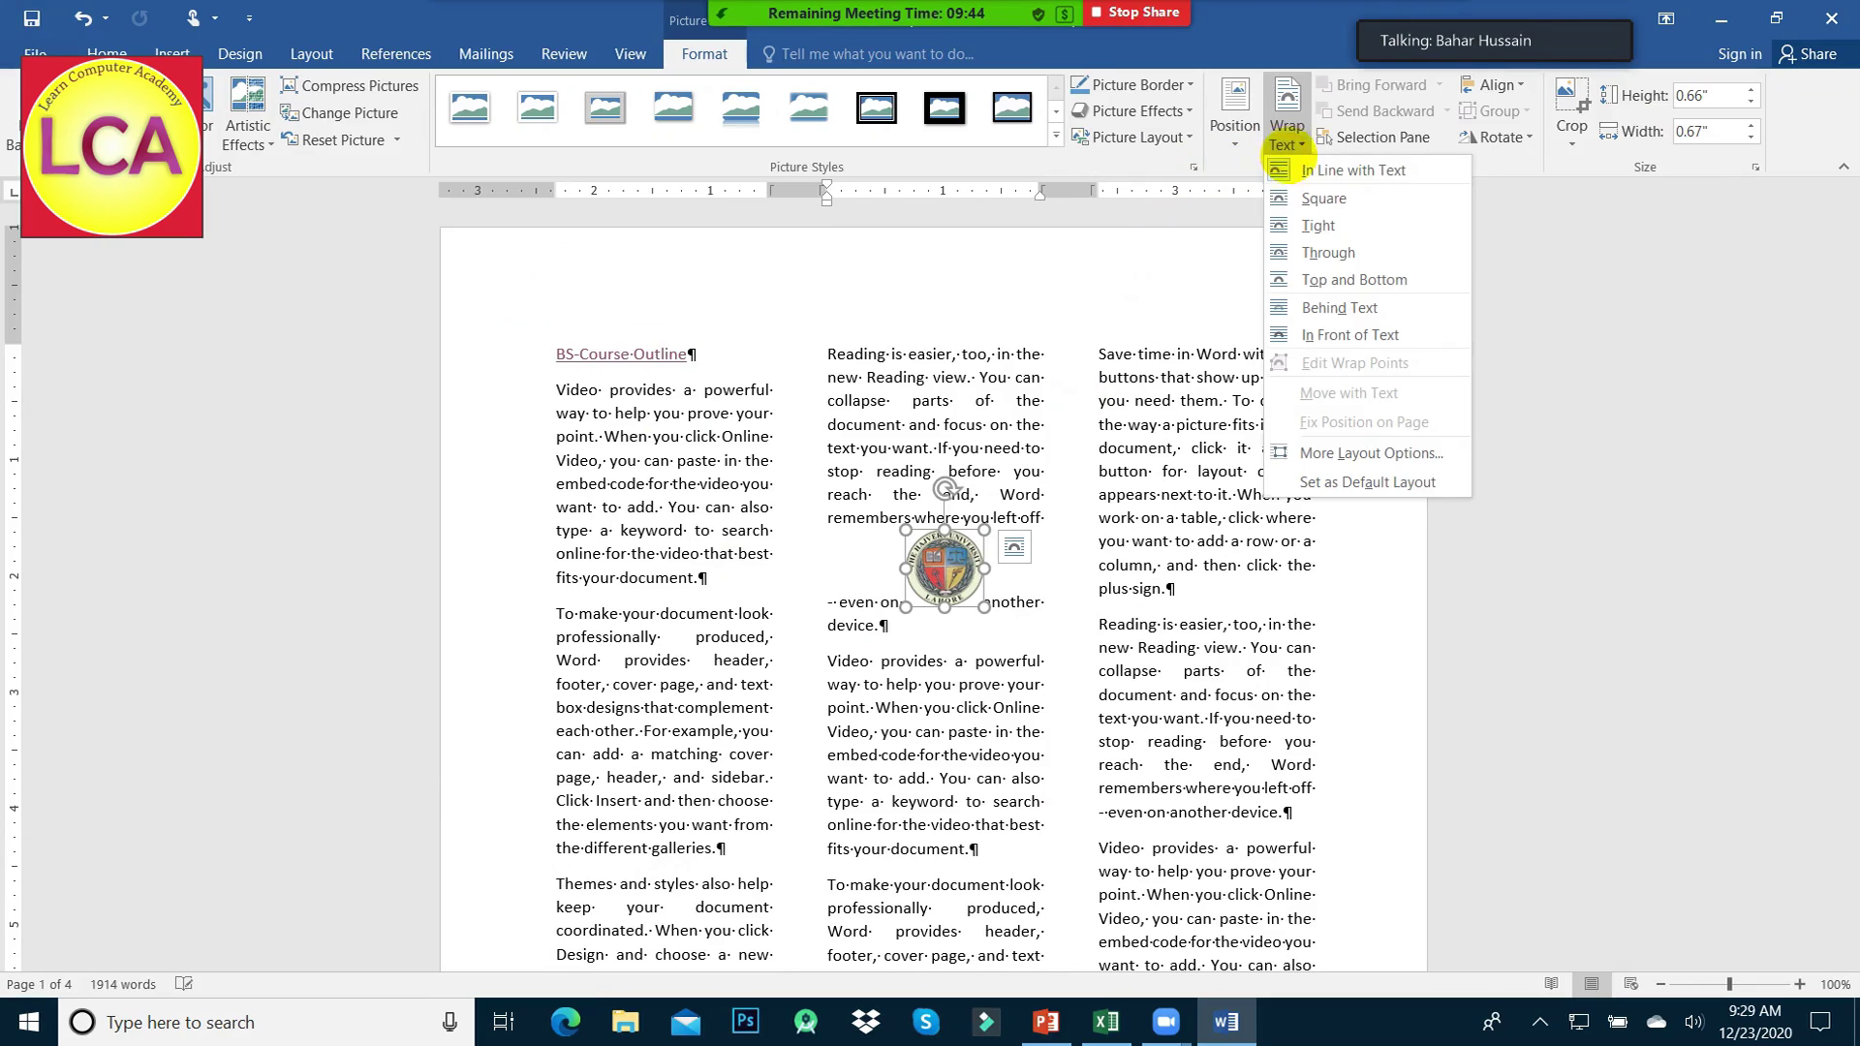
pyautogui.click(1320, 200)
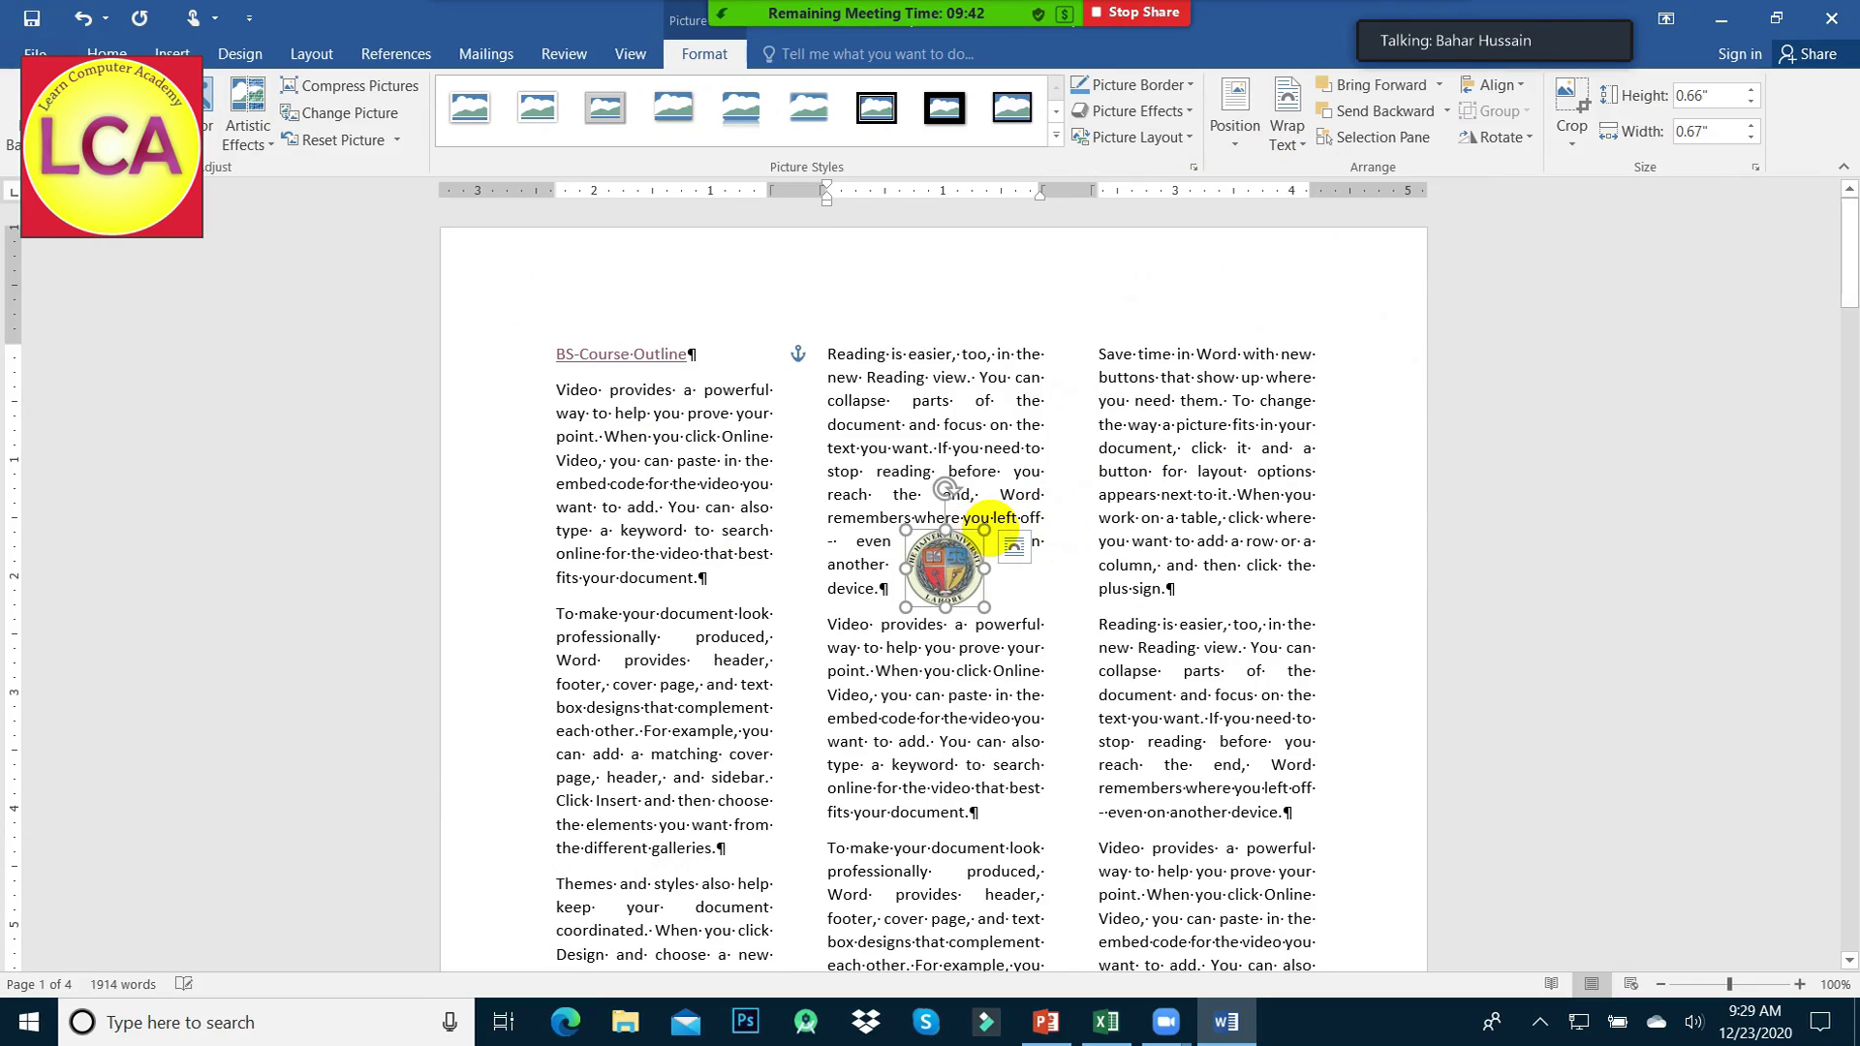
pyautogui.moveTo(984, 530); pyautogui.dragTo(1159, 393)
pyautogui.moveTo(1033, 538)
pyautogui.mouseDown()
pyautogui.moveTo(1073, 725)
pyautogui.moveTo(1107, 718)
pyautogui.moveTo(1075, 729)
pyautogui.mouseUp()
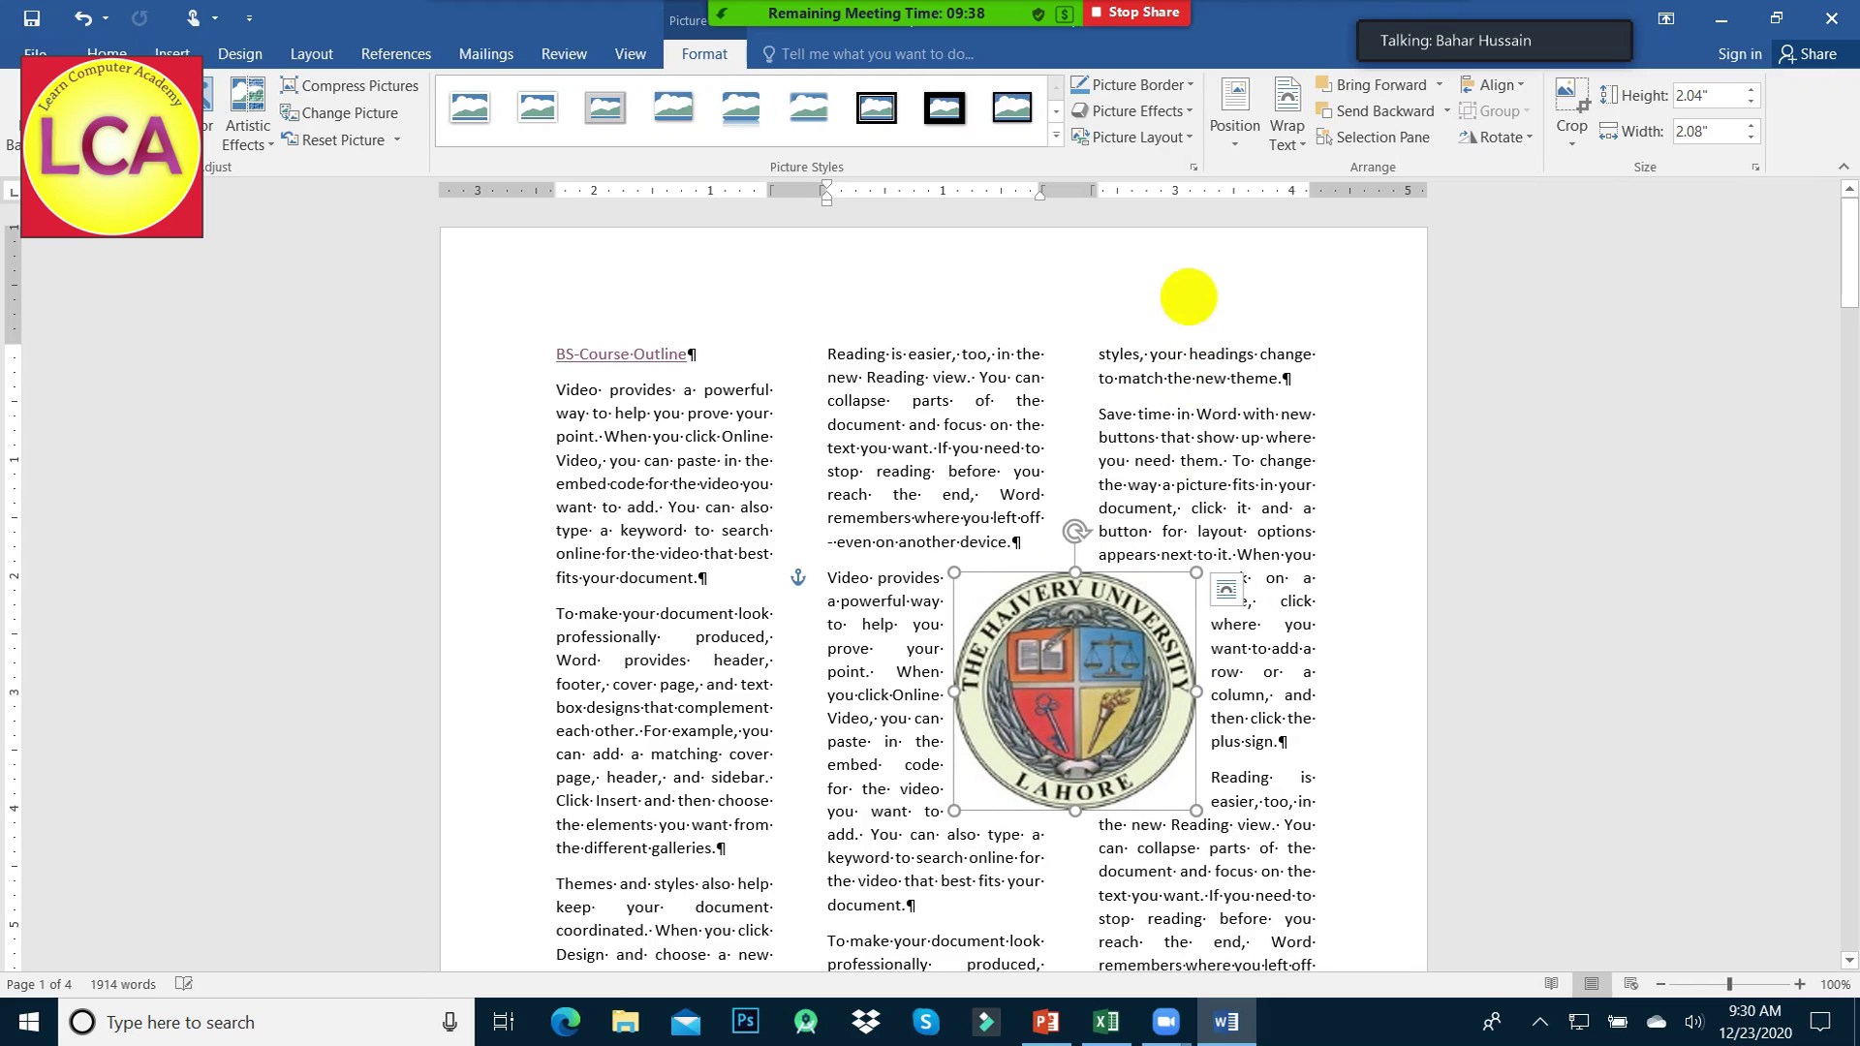
# - Drag the logo around, settling it beside the 'Video provides' paragraph in the middle column
pyautogui.click(1287, 126)
pyautogui.click(1320, 251)
pyautogui.moveTo(1163, 593); pyautogui.dragTo(872, 681)
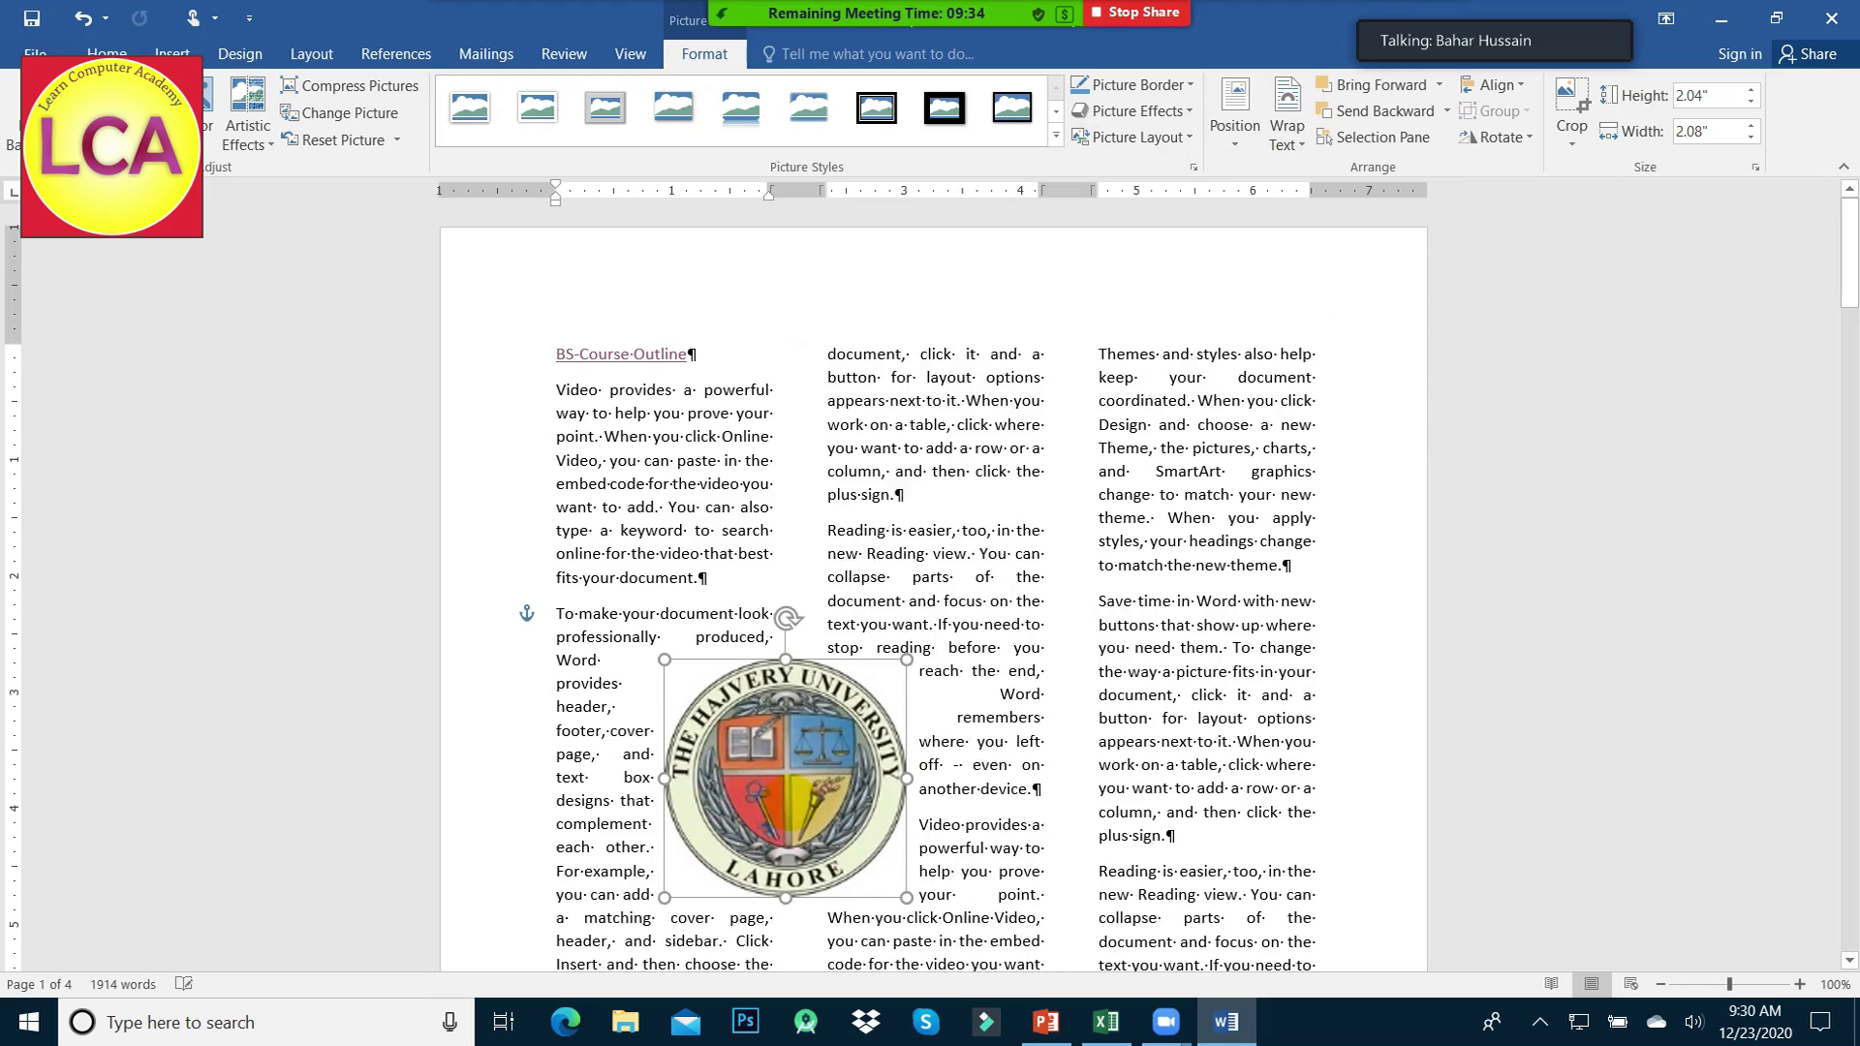
pyautogui.moveTo(806, 775); pyautogui.dragTo(790, 635)
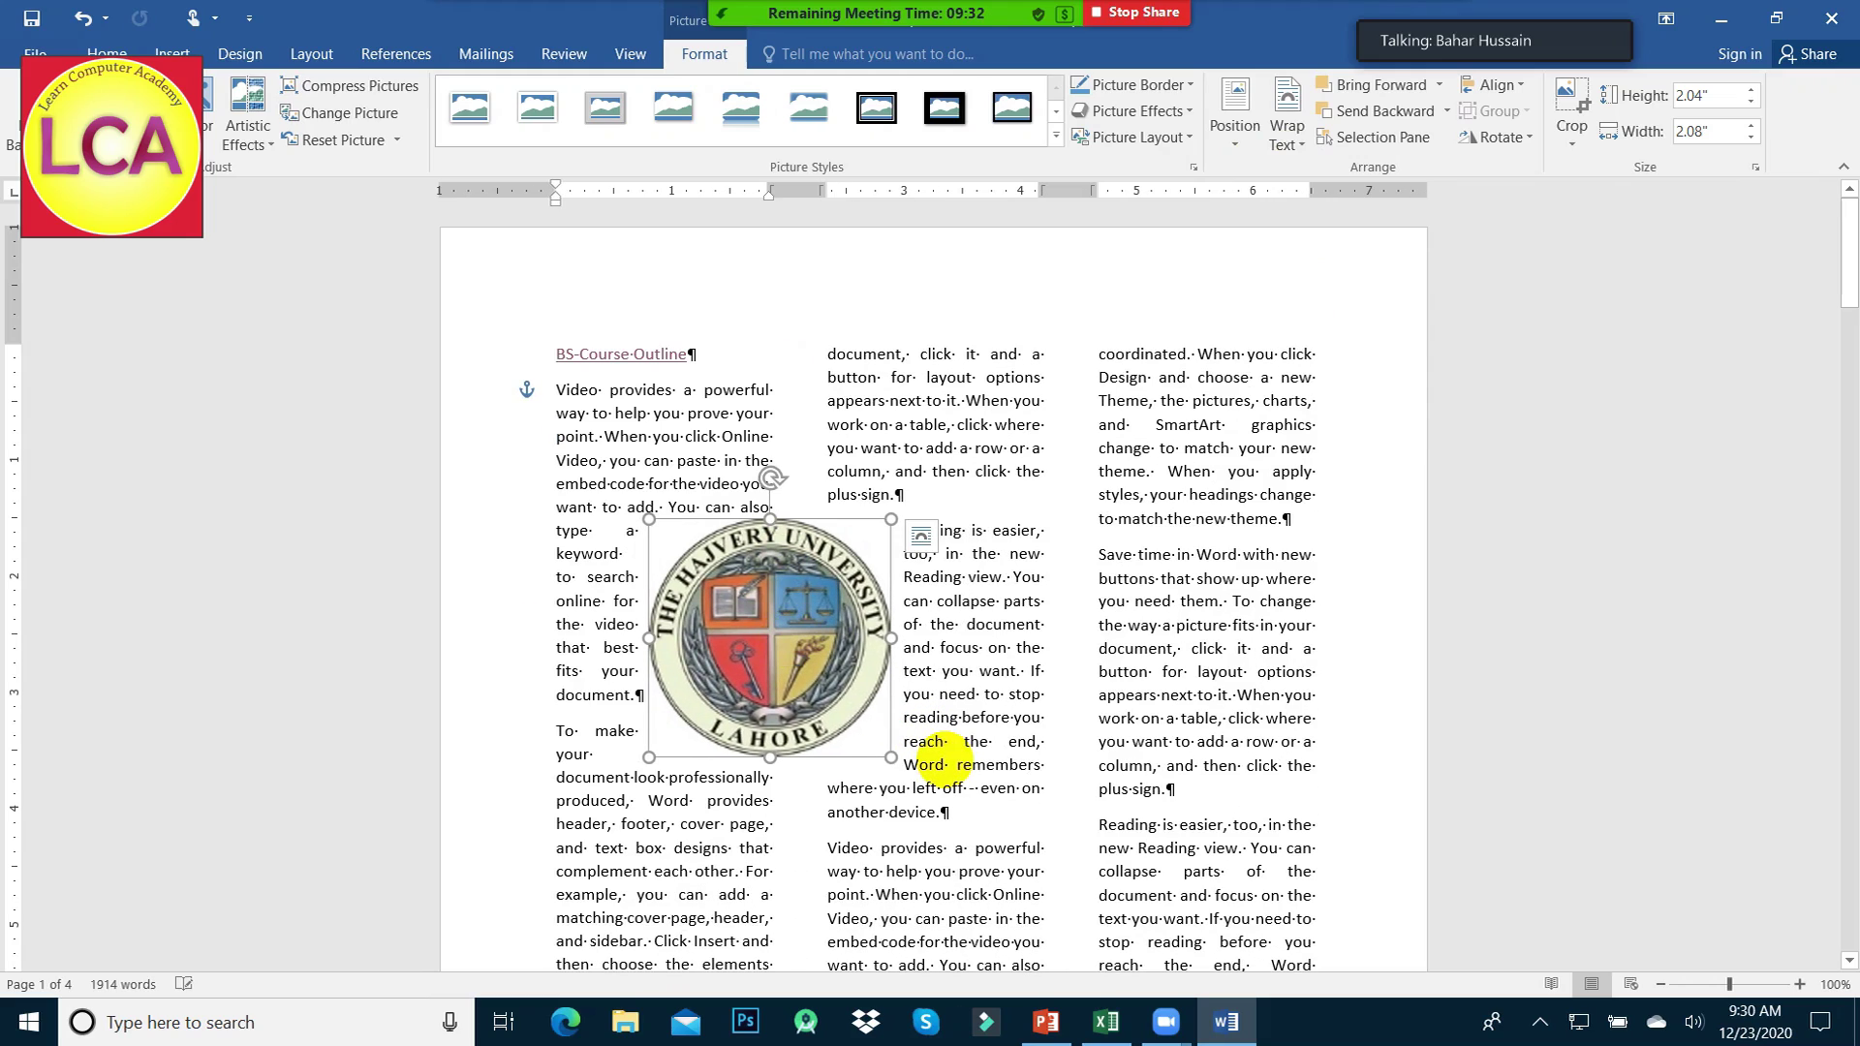
pyautogui.moveTo(833, 703); pyautogui.dragTo(1148, 794)
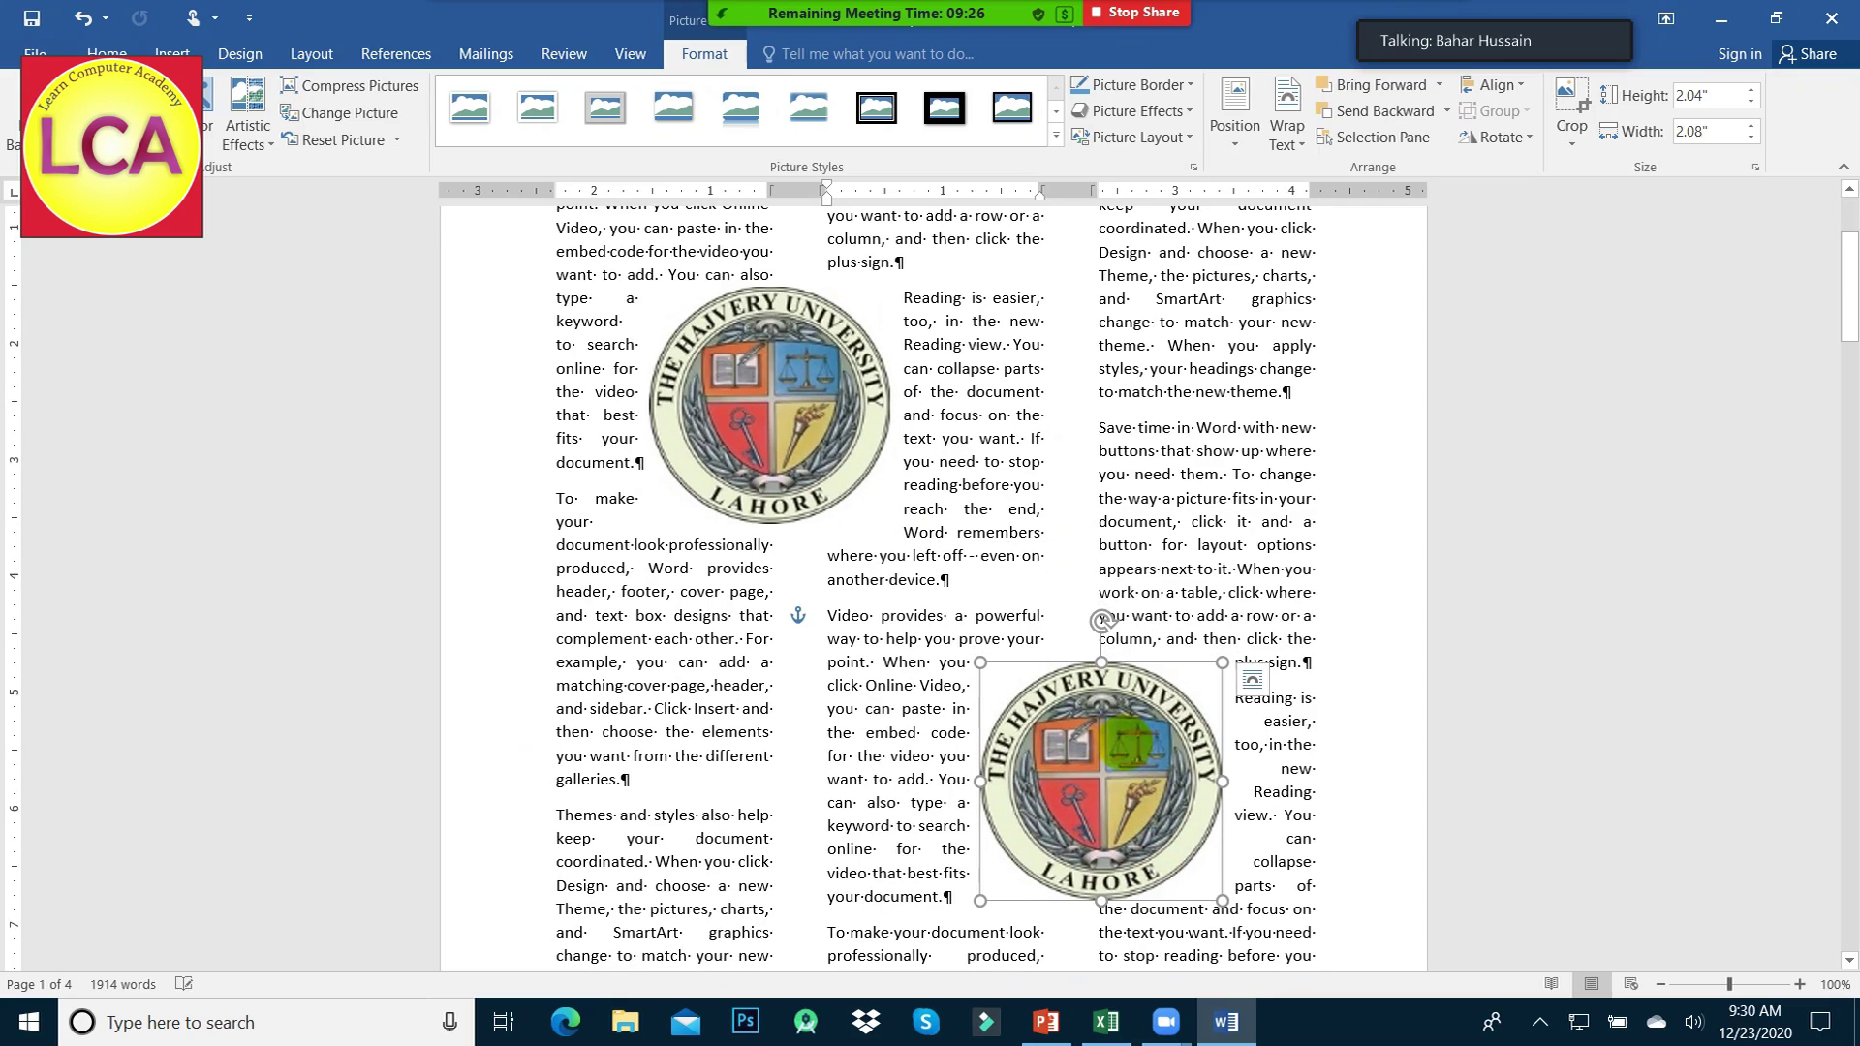
pyautogui.moveTo(1131, 741); pyautogui.dragTo(1111, 741)
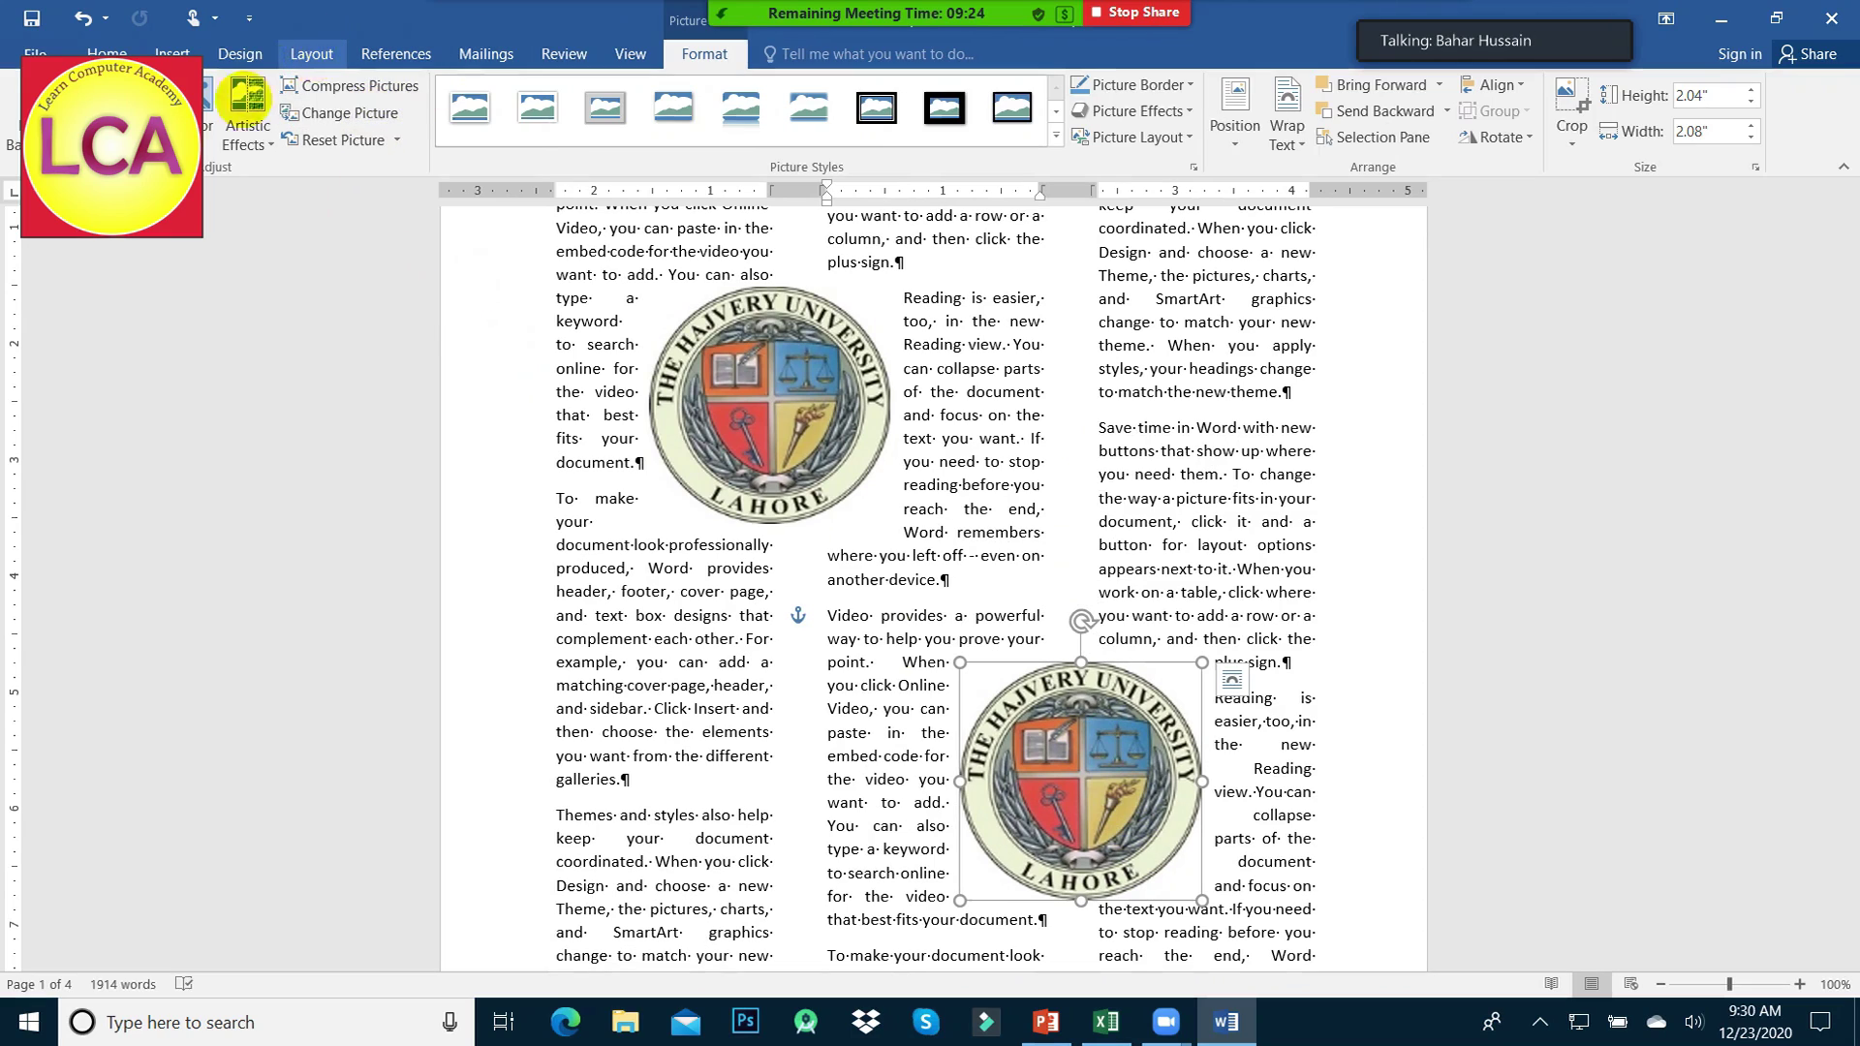
# - Try the Left column preset and move the second logo beside the Themes paragraph
pyautogui.click(294, 58)
pyautogui.click(459, 337)
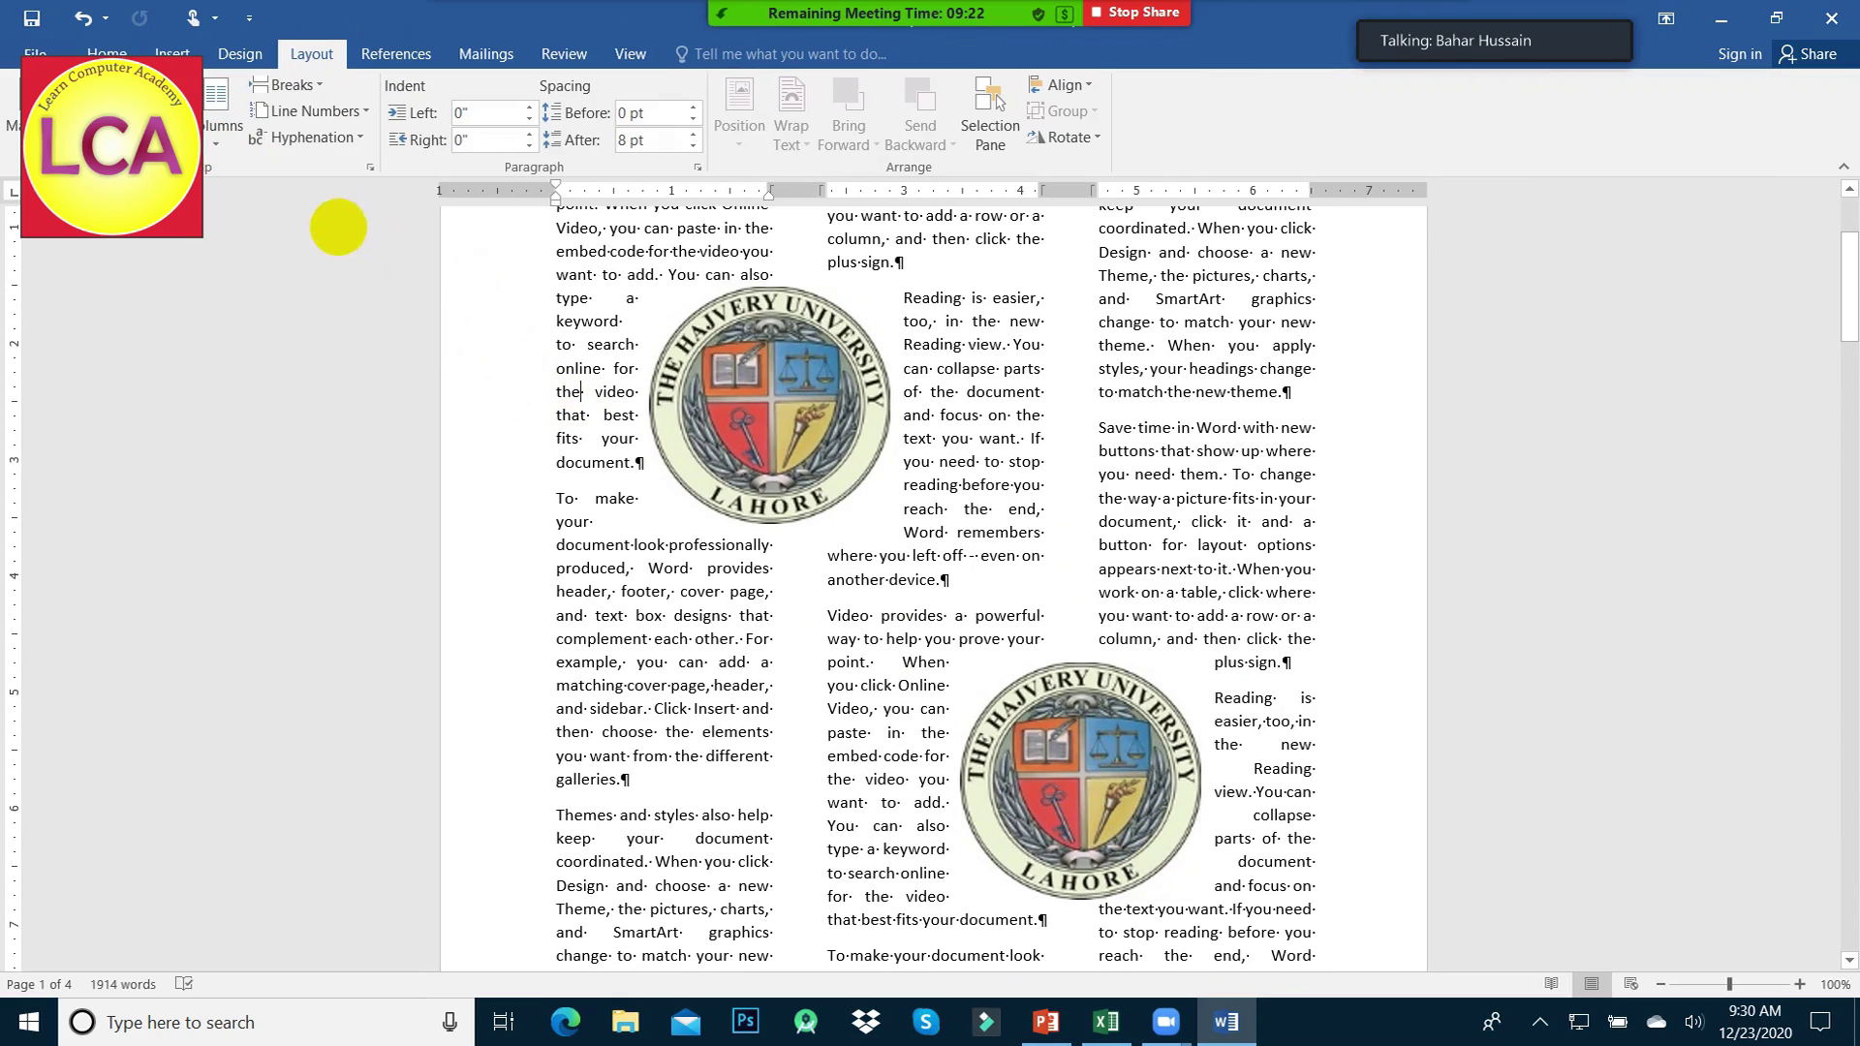
pyautogui.click(218, 140)
pyautogui.click(262, 335)
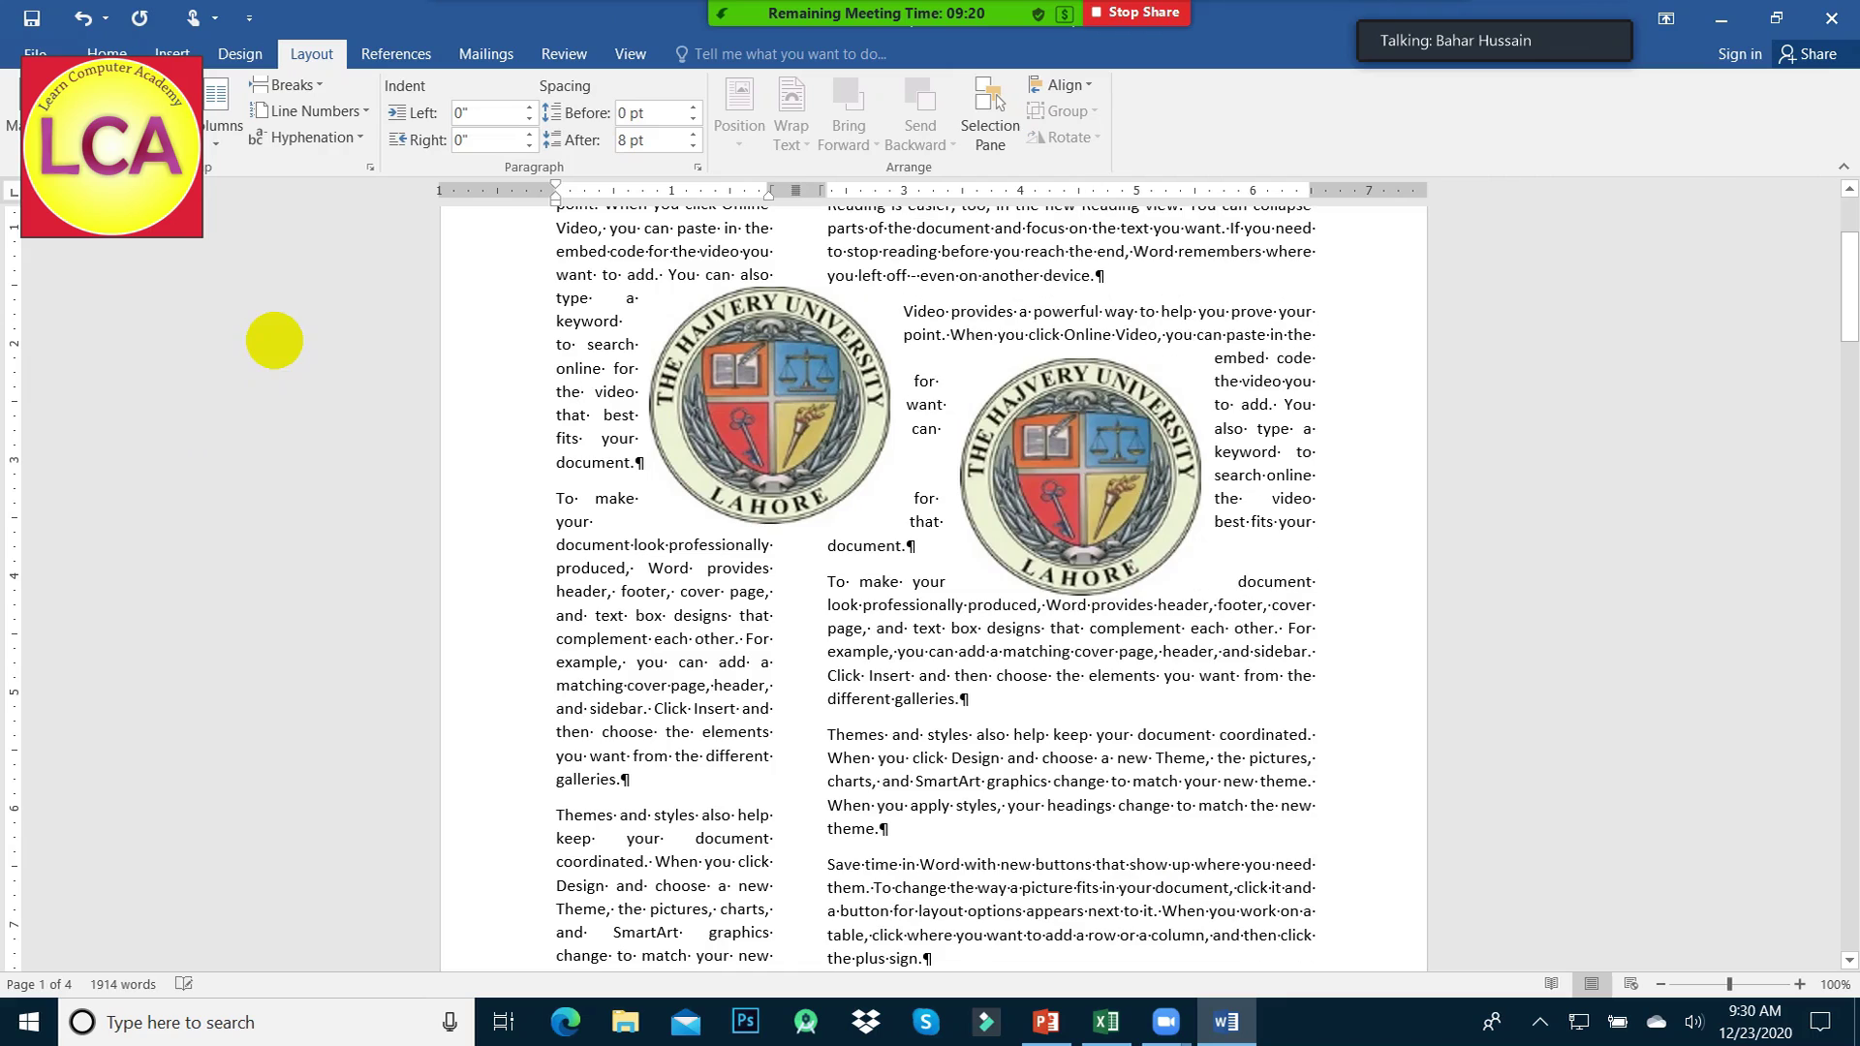
pyautogui.moveTo(1102, 491); pyautogui.dragTo(1124, 797)
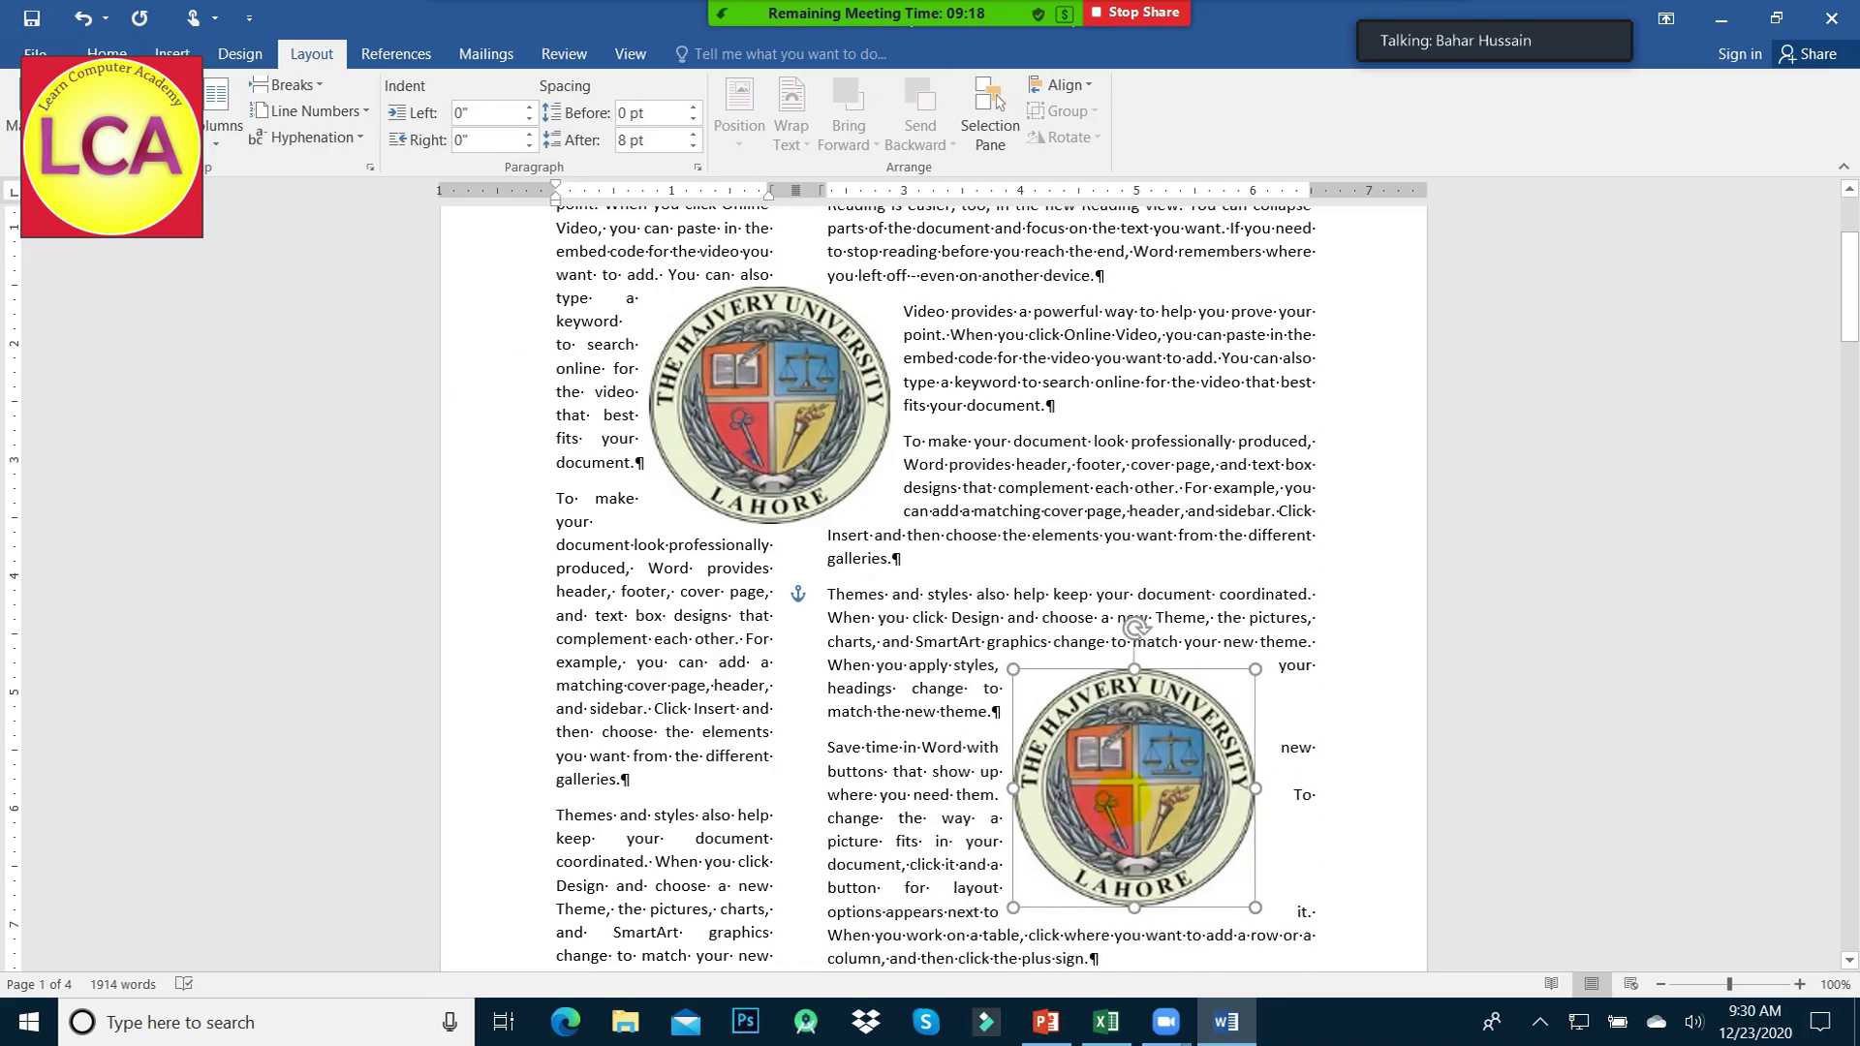
# - Apply the Right column preset and place the logo in the narrow column below 'Reading is easier'
pyautogui.click(513, 504)
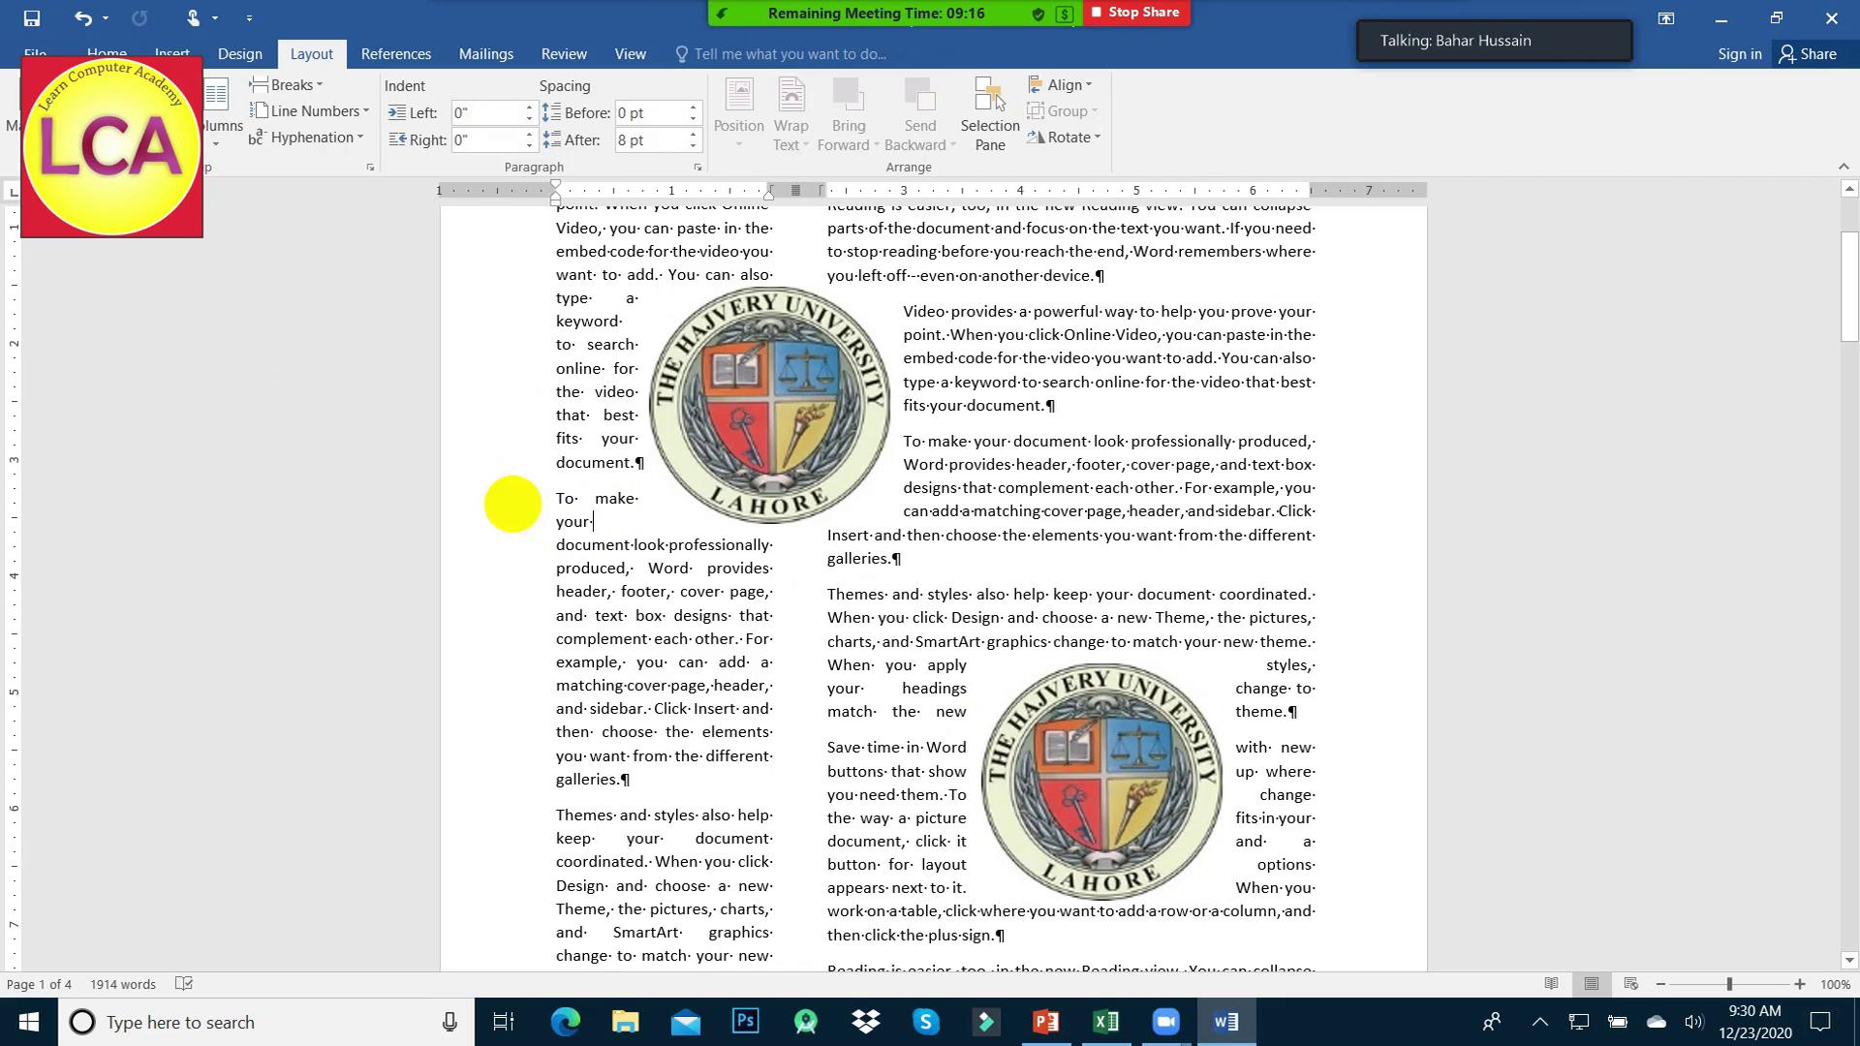
pyautogui.click(229, 164)
pyautogui.click(270, 387)
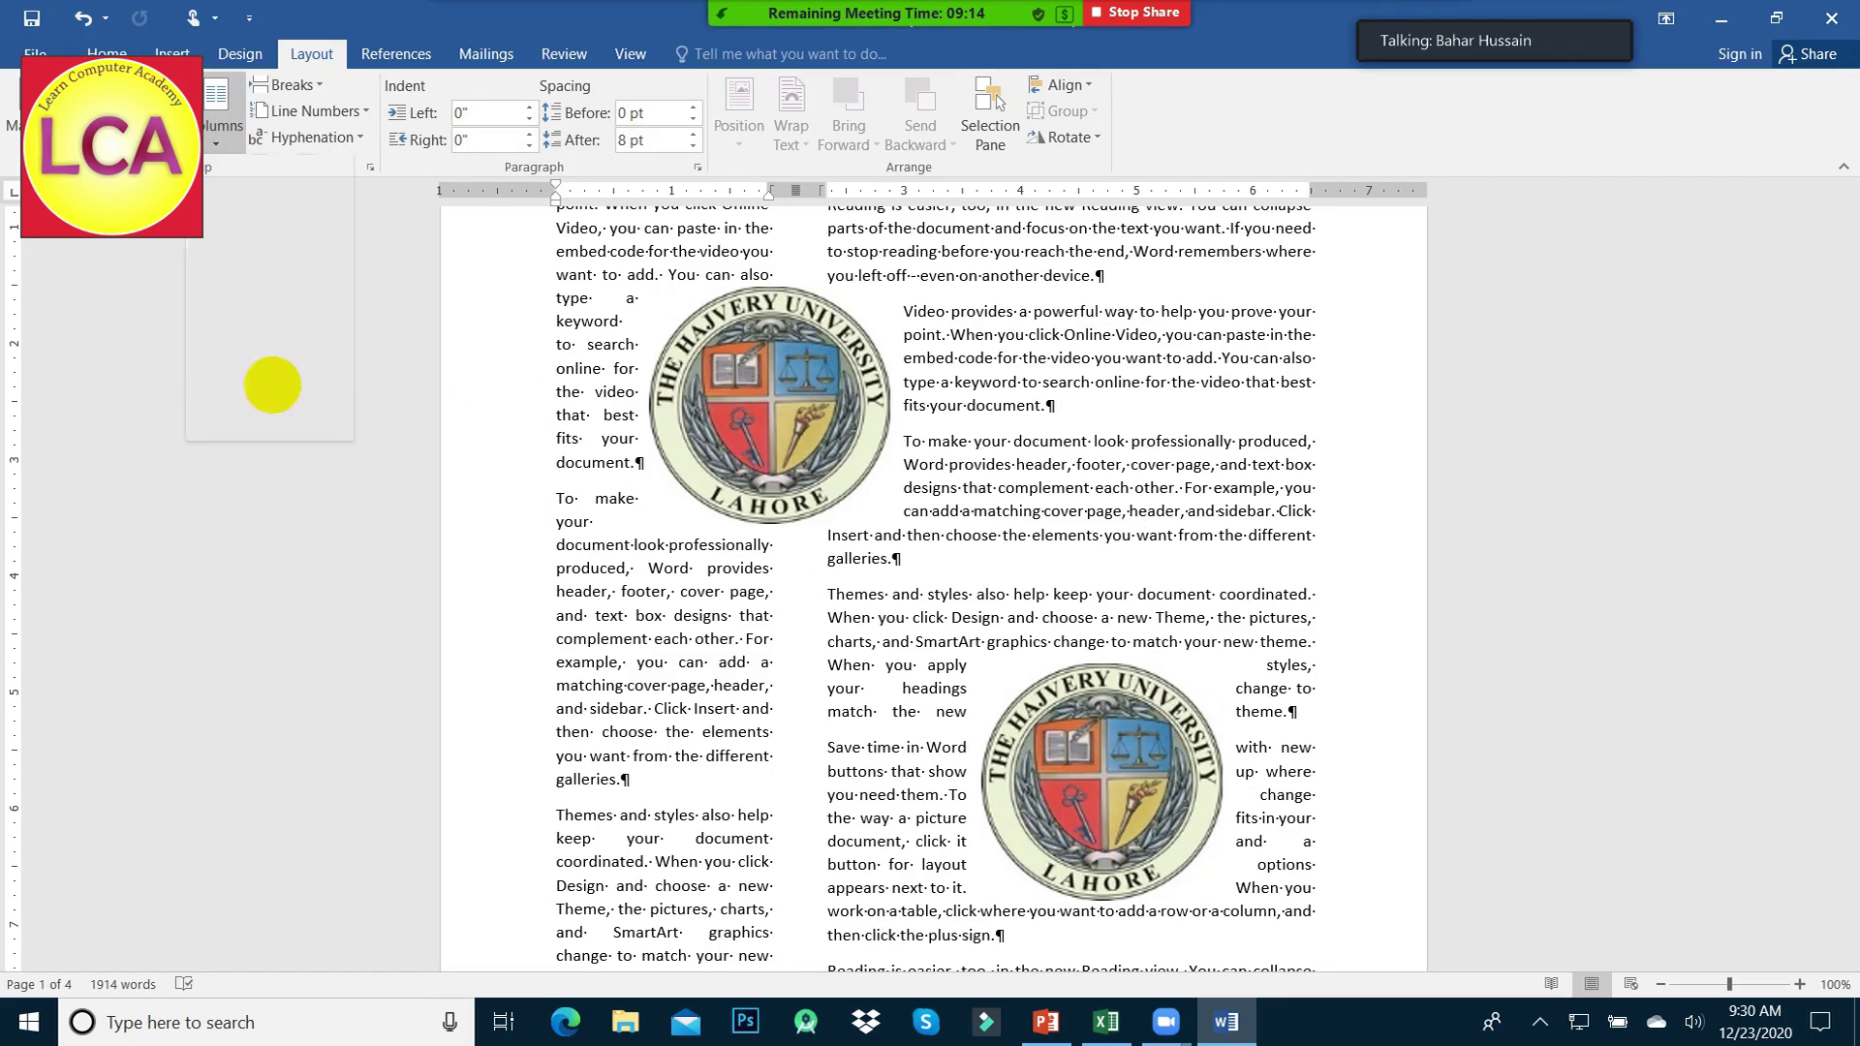
pyautogui.moveTo(1306, 317); pyautogui.dragTo(1197, 783)
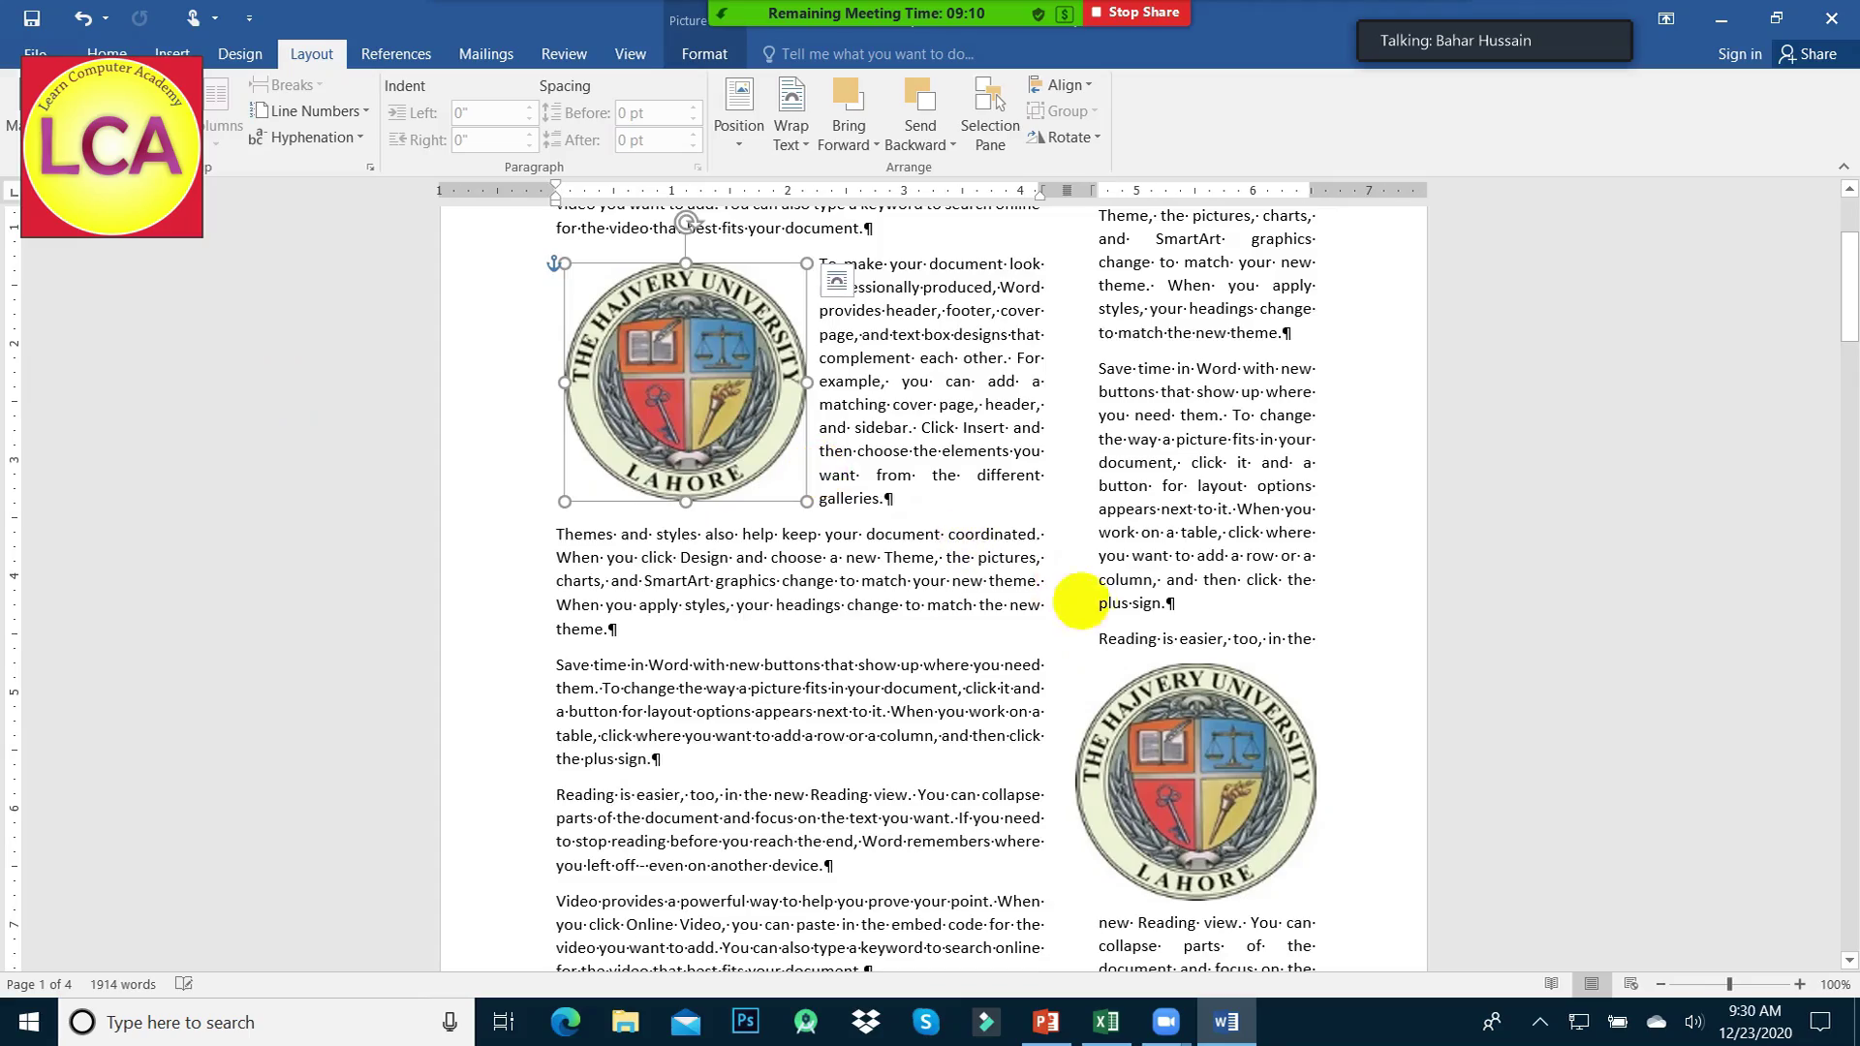
pyautogui.scroll(-3, 1204, 611)
pyautogui.moveTo(1203, 626)
pyautogui.mouseDown()
pyautogui.moveTo(1229, 761)
pyautogui.moveTo(1216, 657)
pyautogui.mouseUp()
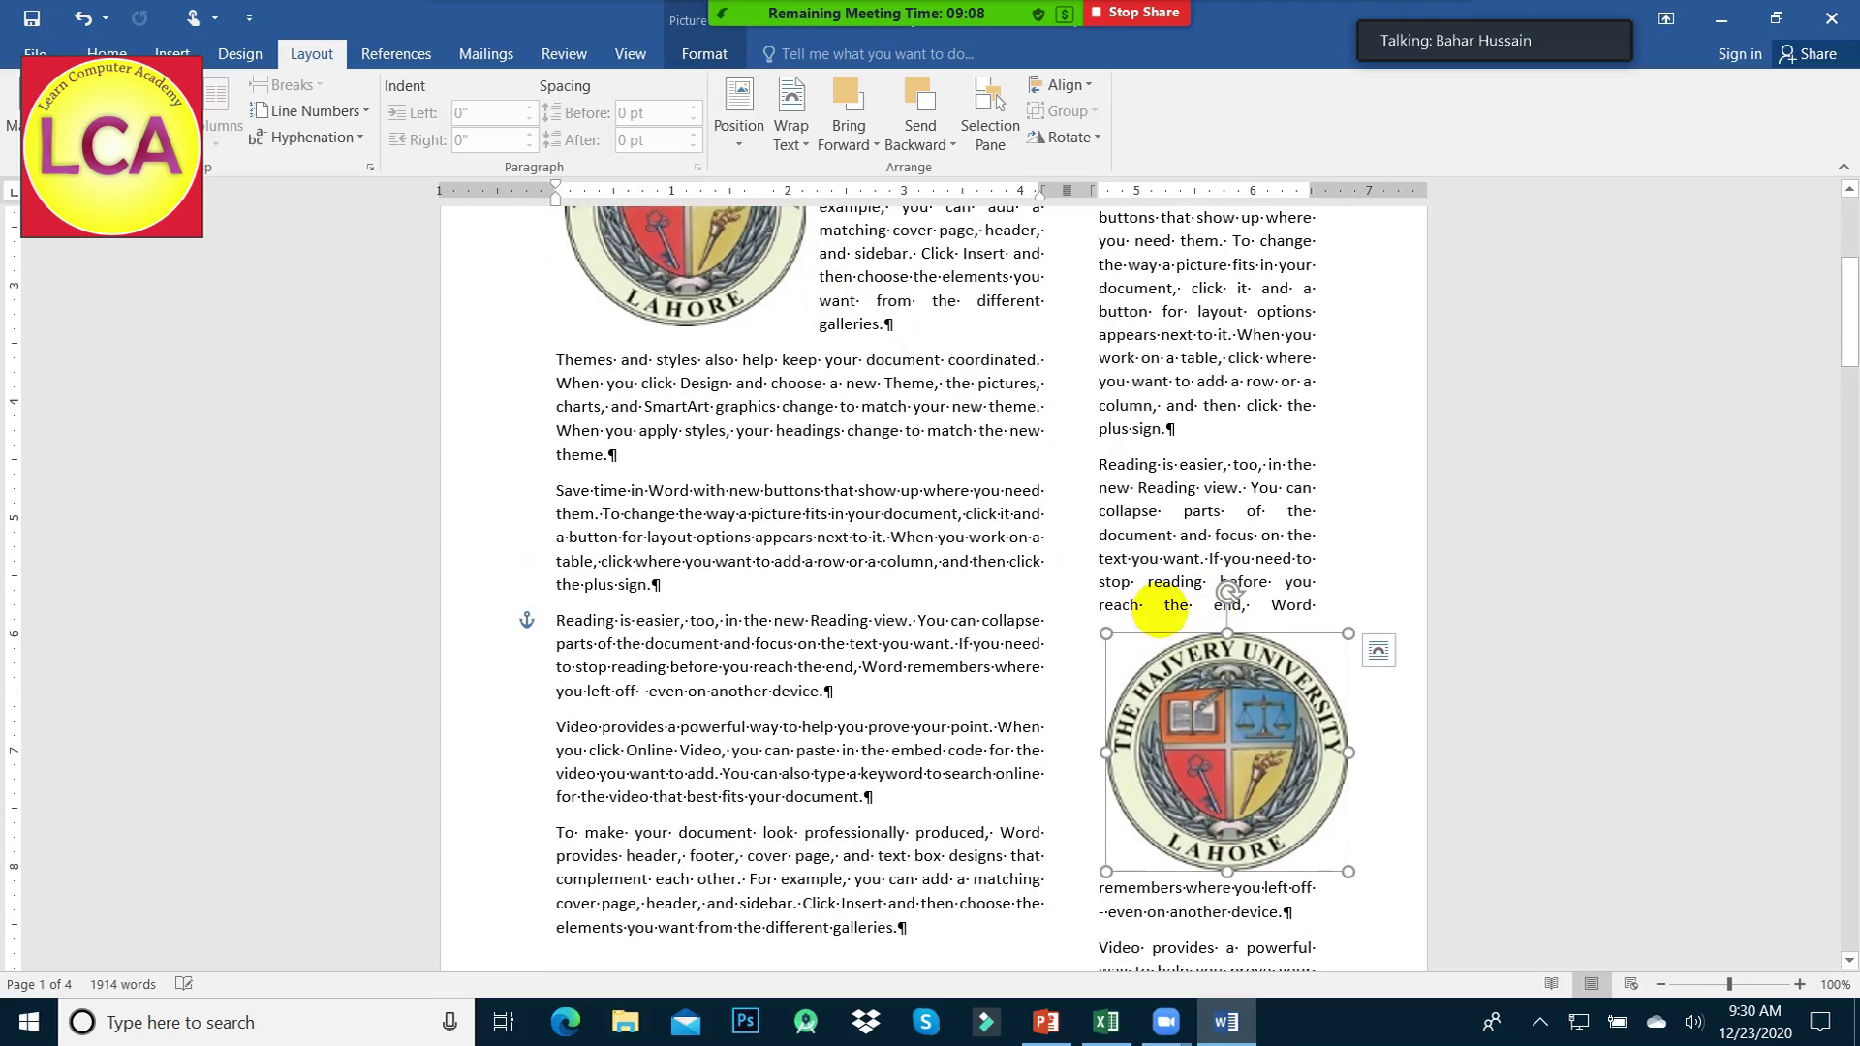
pyautogui.scroll(5, 1160, 608)
pyautogui.scroll(4, 1160, 608)
pyautogui.scroll(-3, 1158, 605)
pyautogui.scroll(-10, 1153, 596)
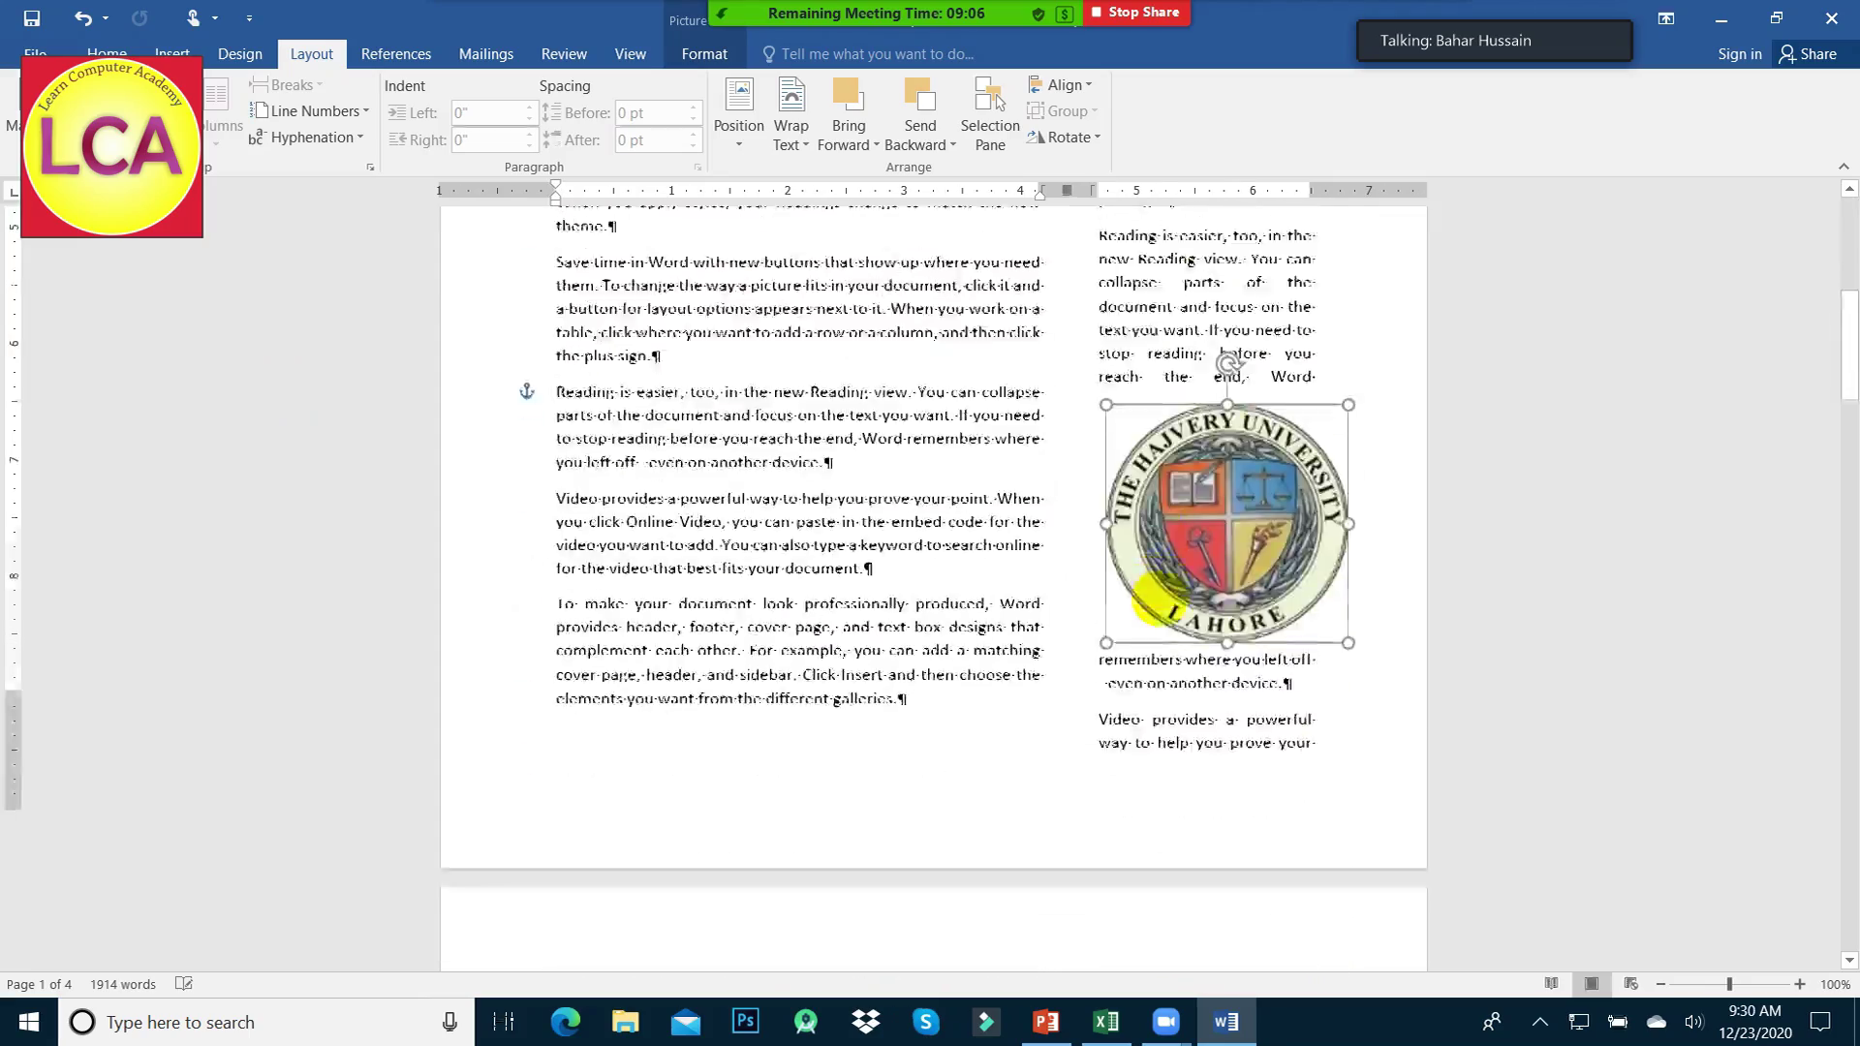
pyautogui.scroll(-9, 1153, 596)
pyautogui.scroll(-9, 1129, 614)
pyautogui.scroll(-10, 1121, 801)
pyautogui.scroll(-4, 1157, 594)
pyautogui.scroll(-4, 955, 605)
pyautogui.scroll(6, 1038, 478)
pyautogui.scroll(4, 789, 602)
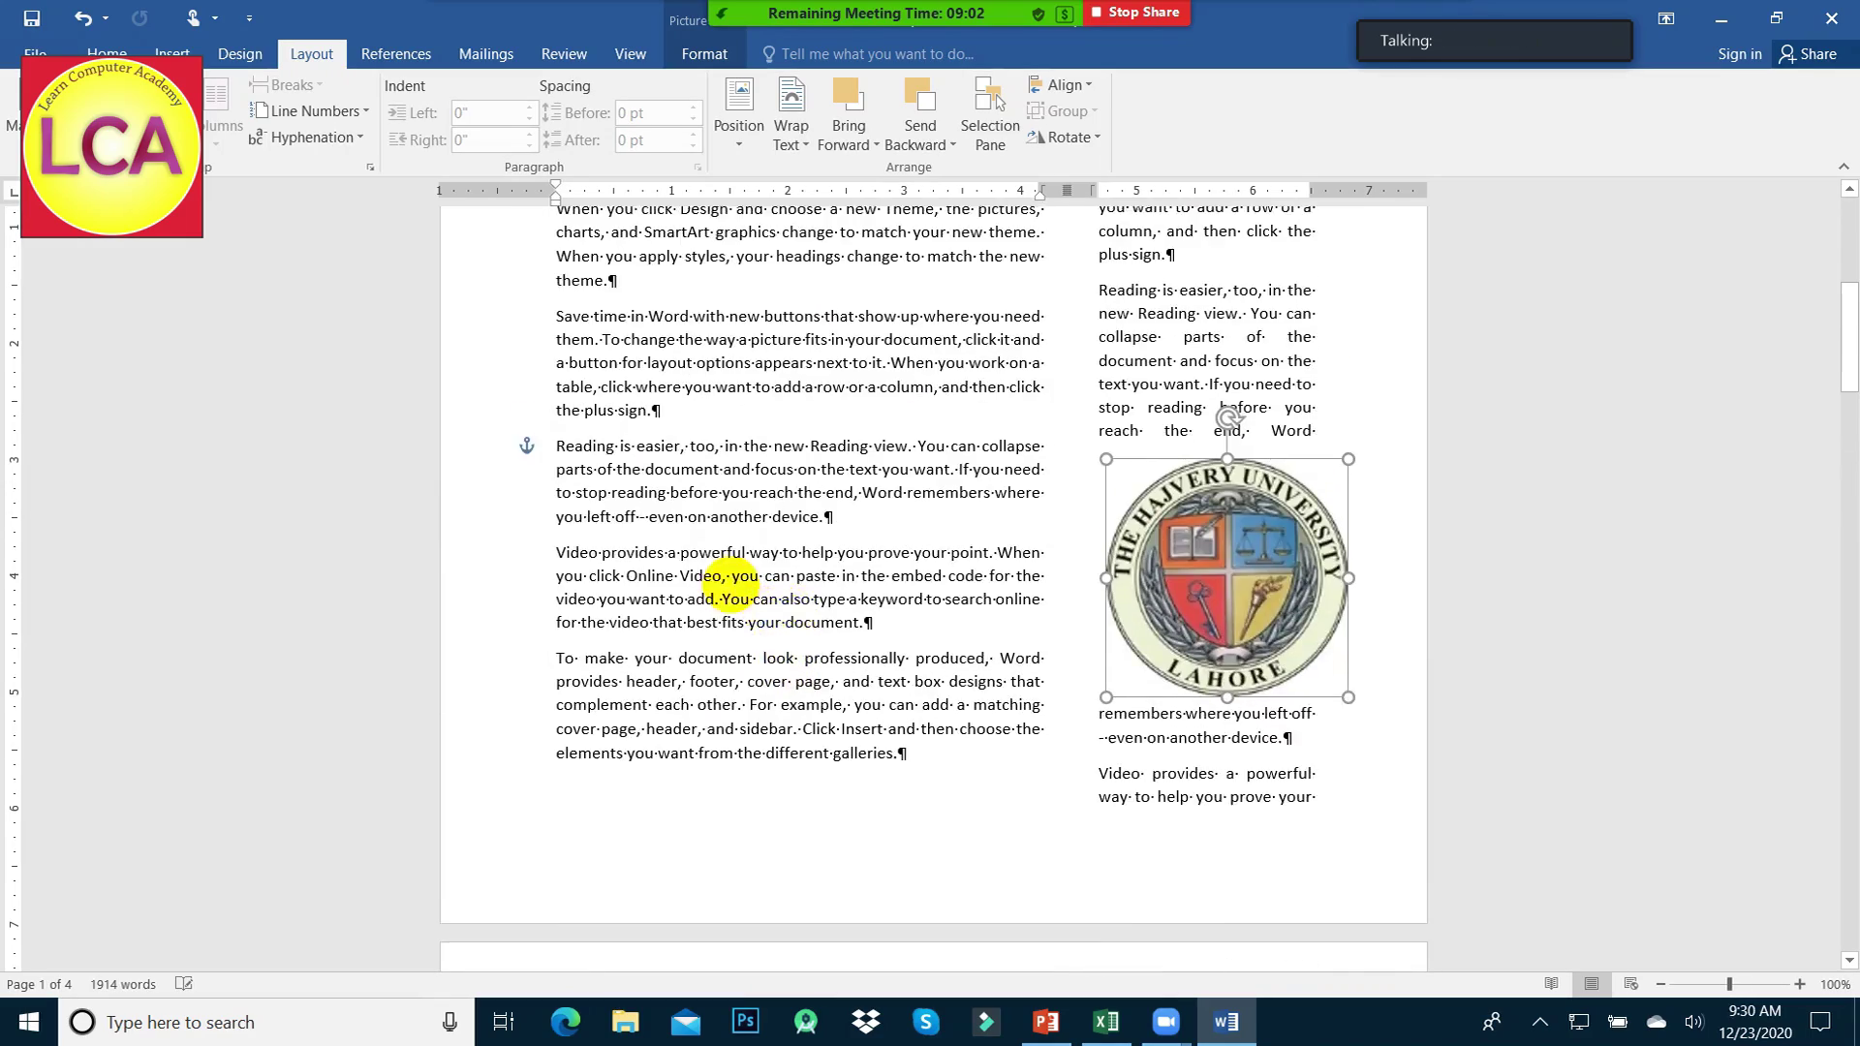
# - Undo the extra pasted logo and delete the logo from the right column
pyautogui.hotkey('ctrl', 'v')
pyautogui.hotkey('ctrl', 'z')
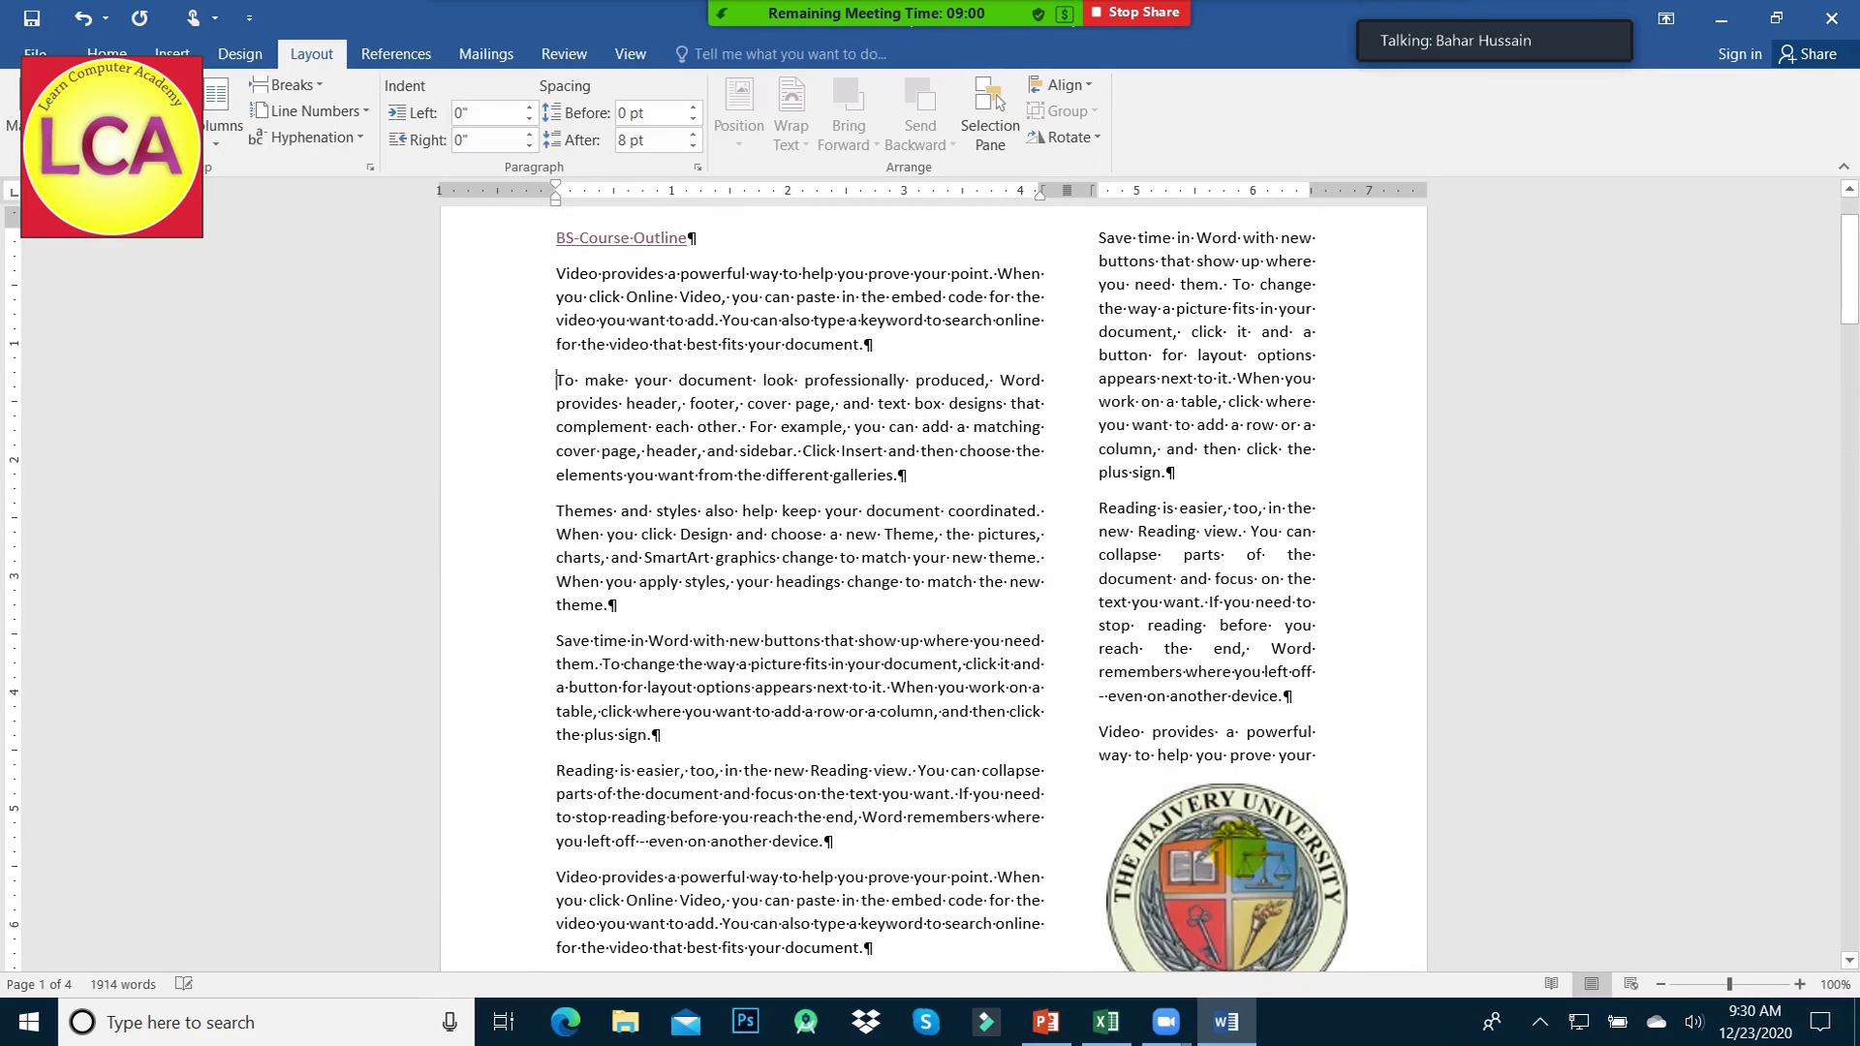
pyautogui.press('Delete')
# - Set the text back to One column across the full page width
pyautogui.click(221, 131)
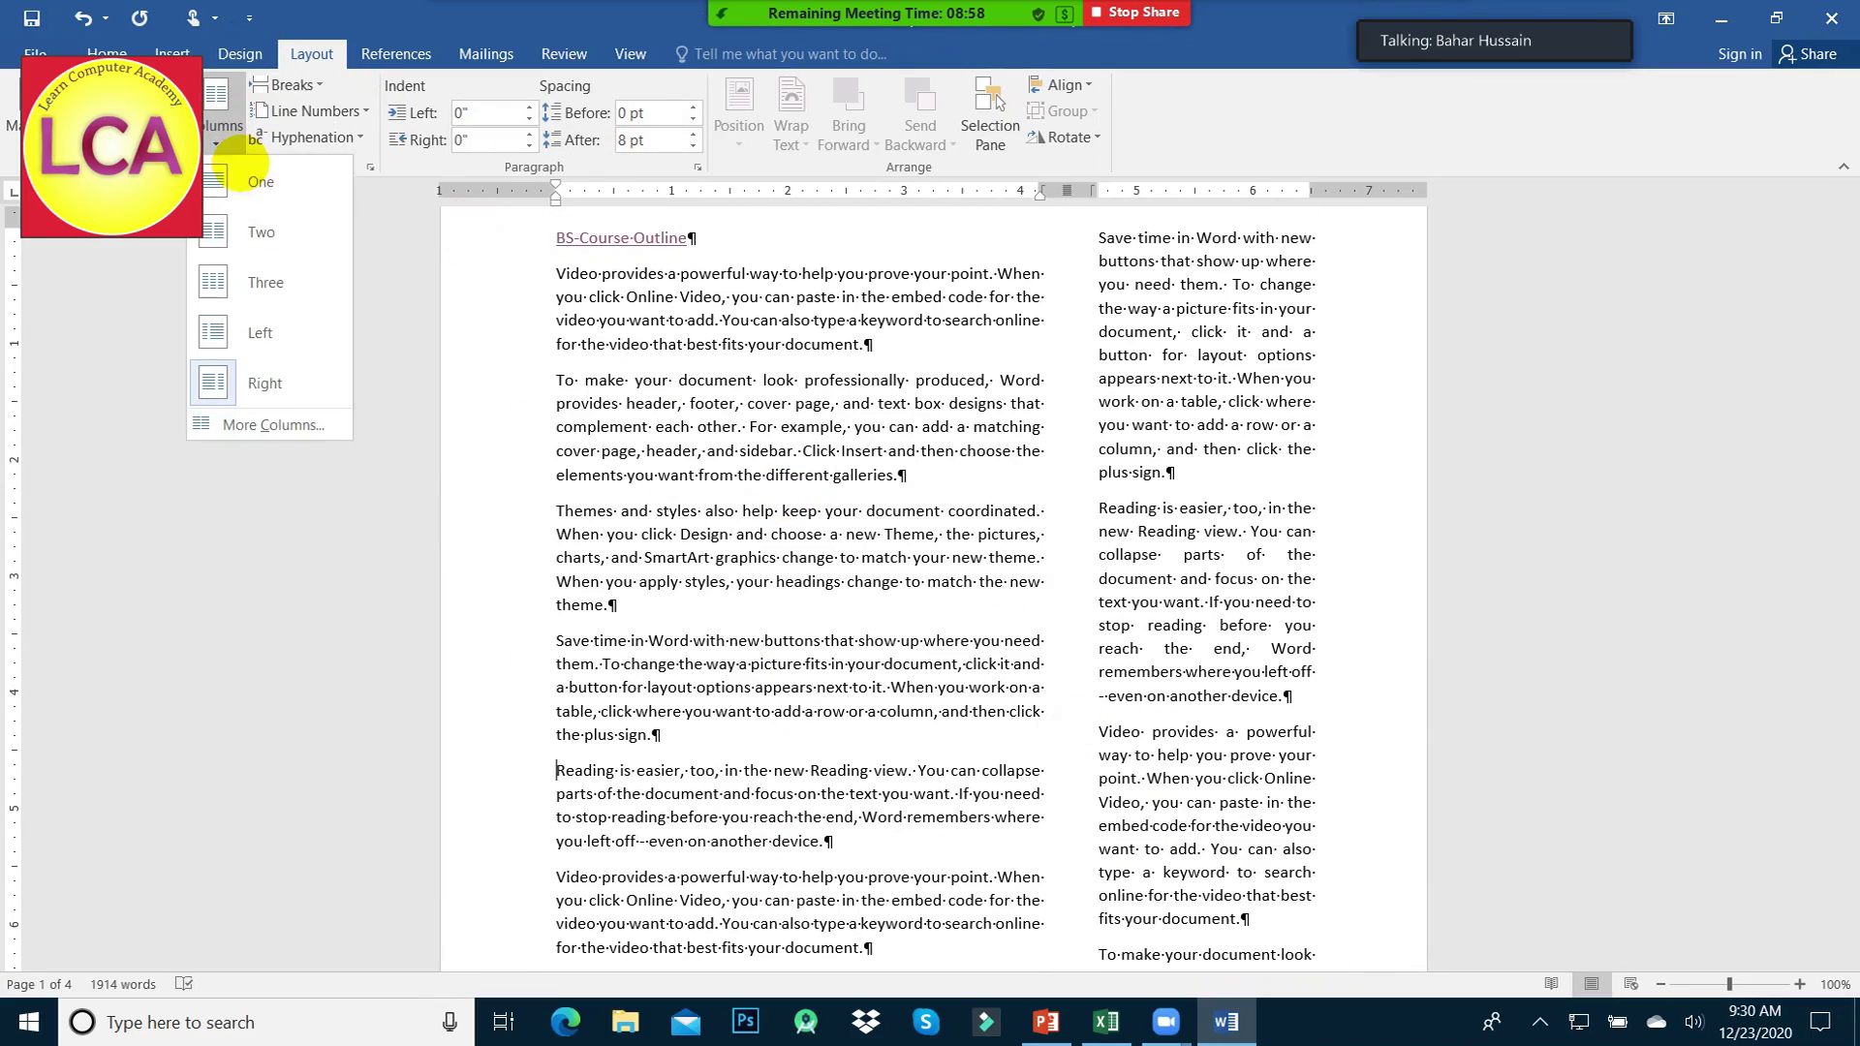
pyautogui.click(239, 162)
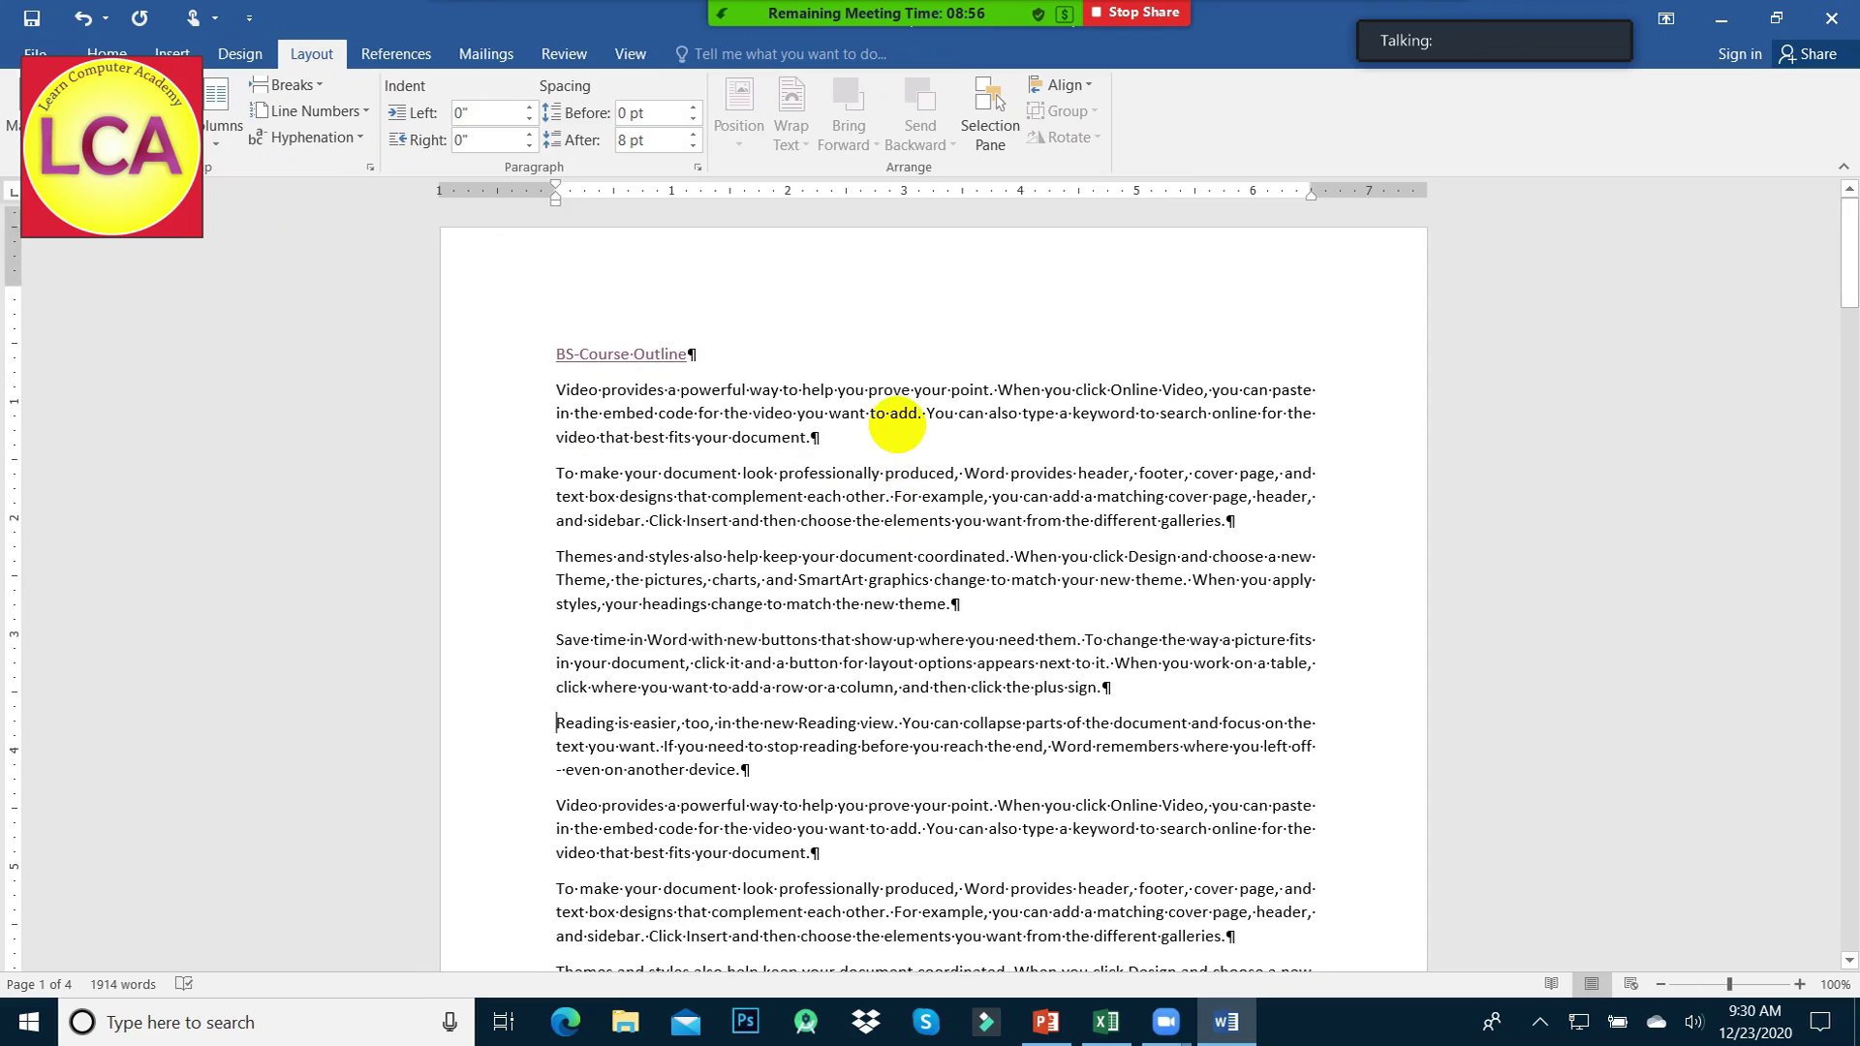
pyautogui.scroll(-5, 897, 424)
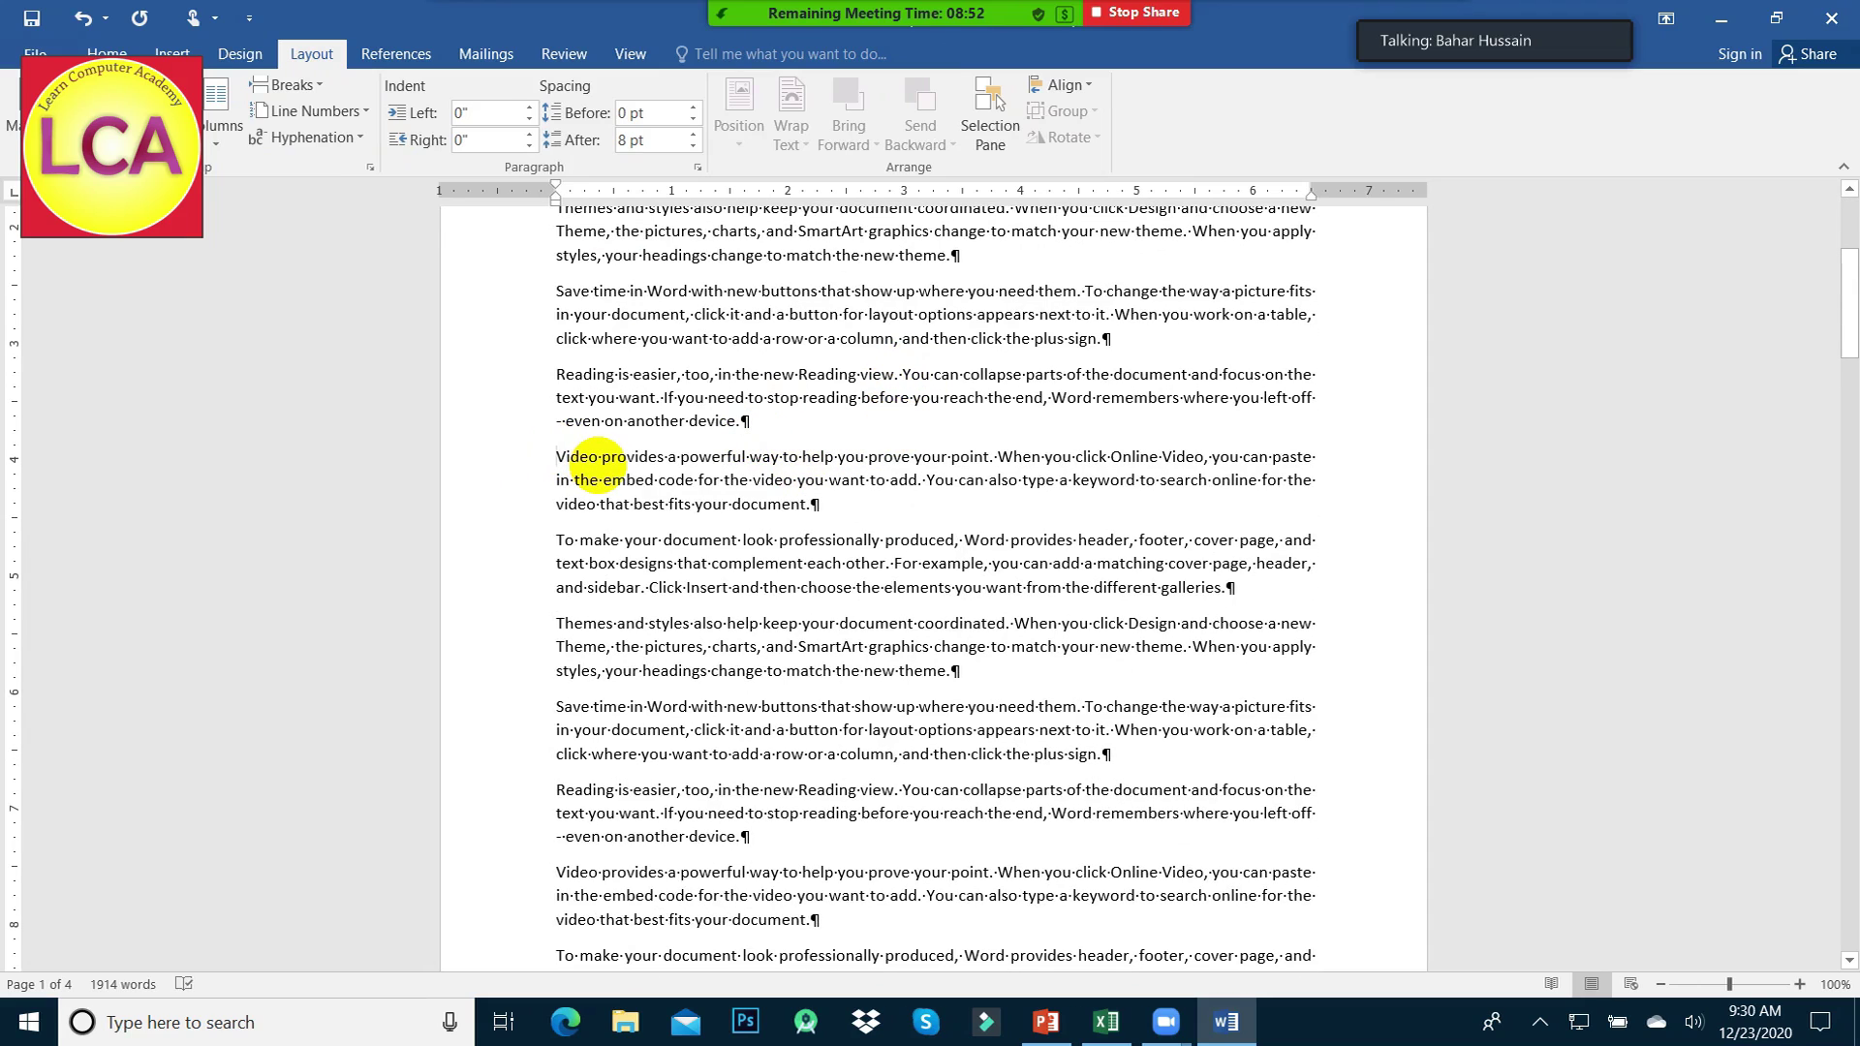
pyautogui.click(219, 135)
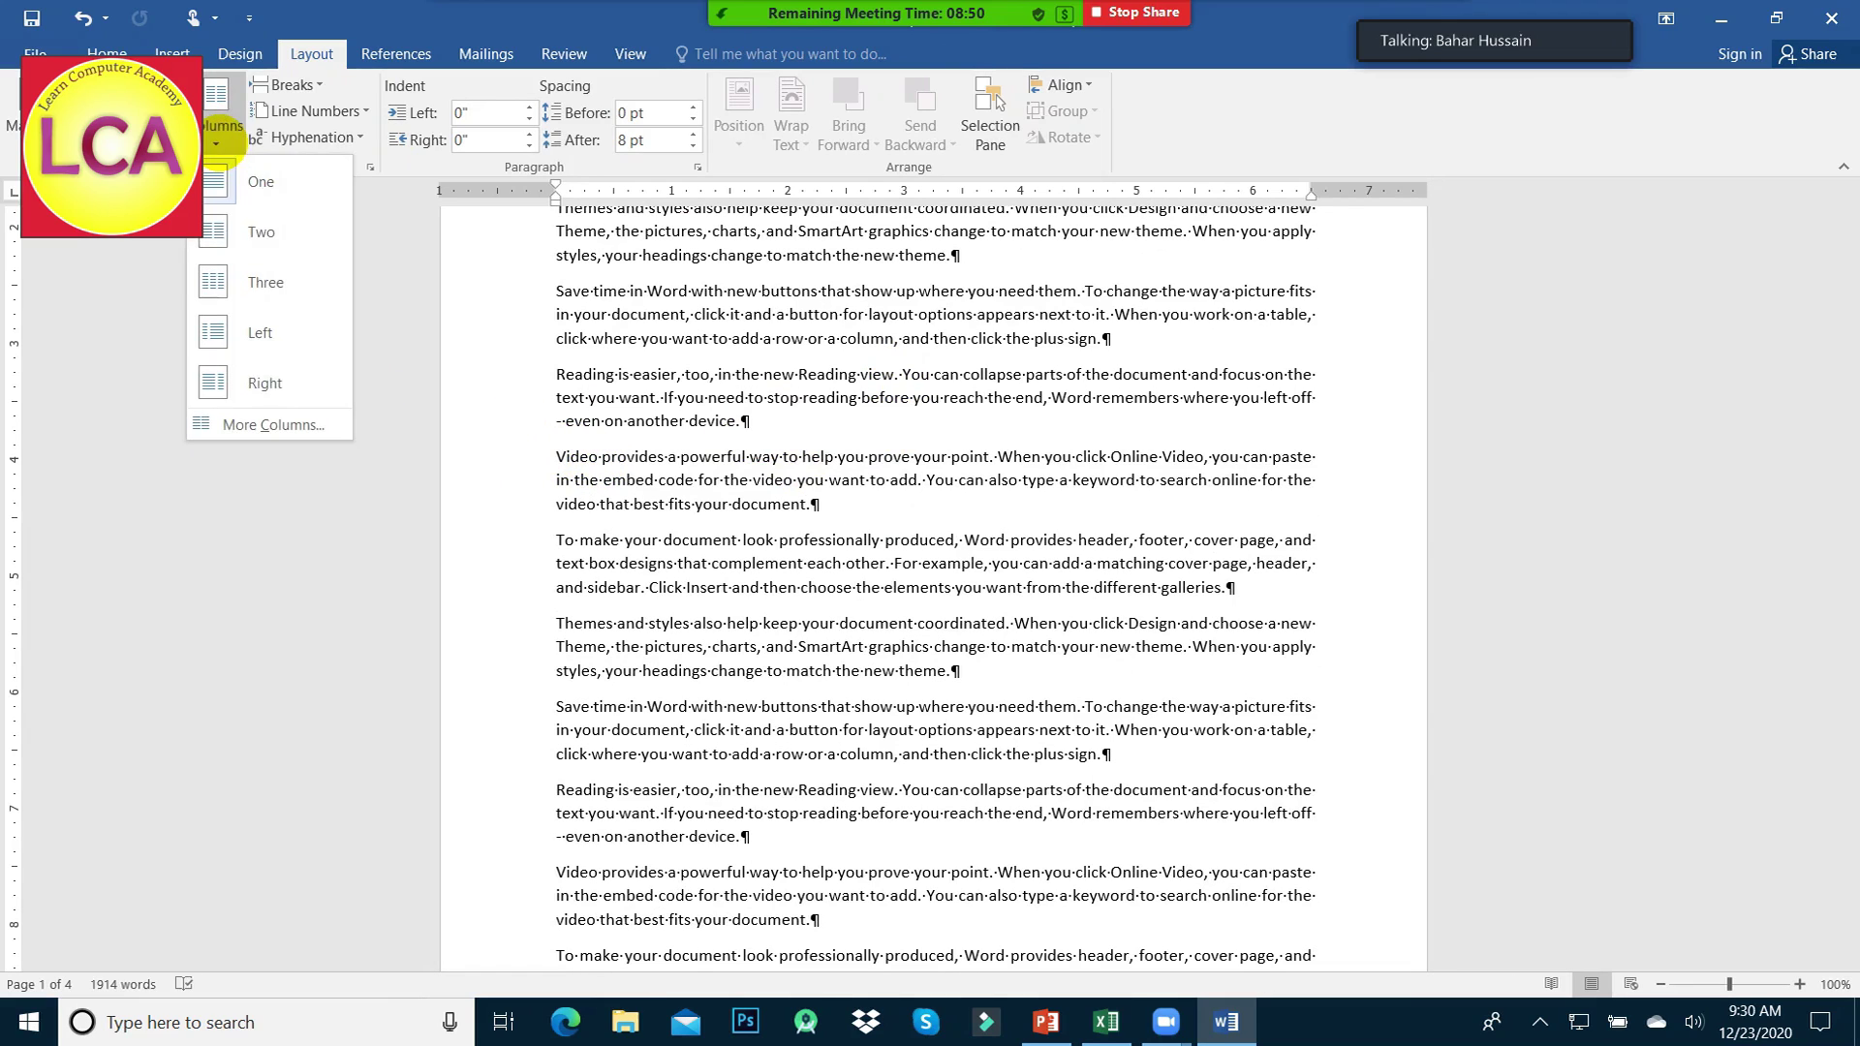
# - In More Columns, apply the Two preset from 'This point forward' at the 'Video provides' paragraph
pyautogui.click(267, 426)
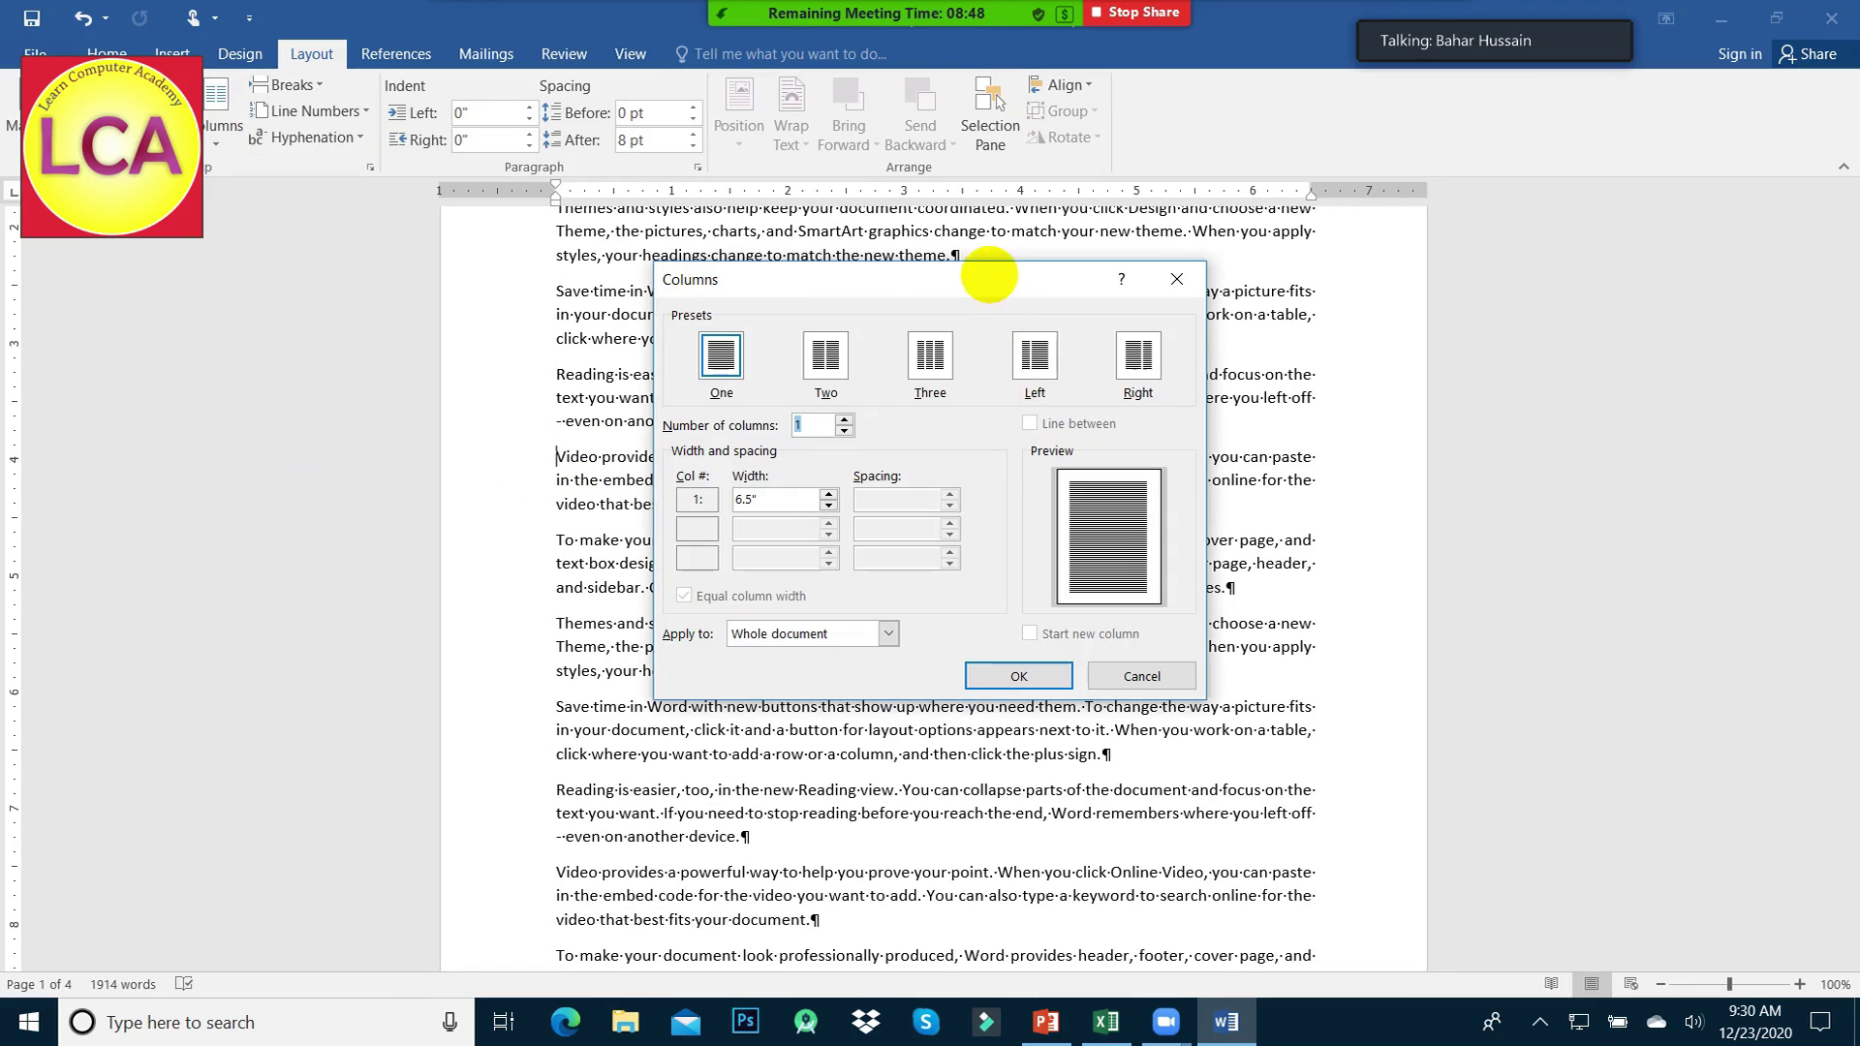
pyautogui.moveTo(989, 277); pyautogui.dragTo(1447, 168)
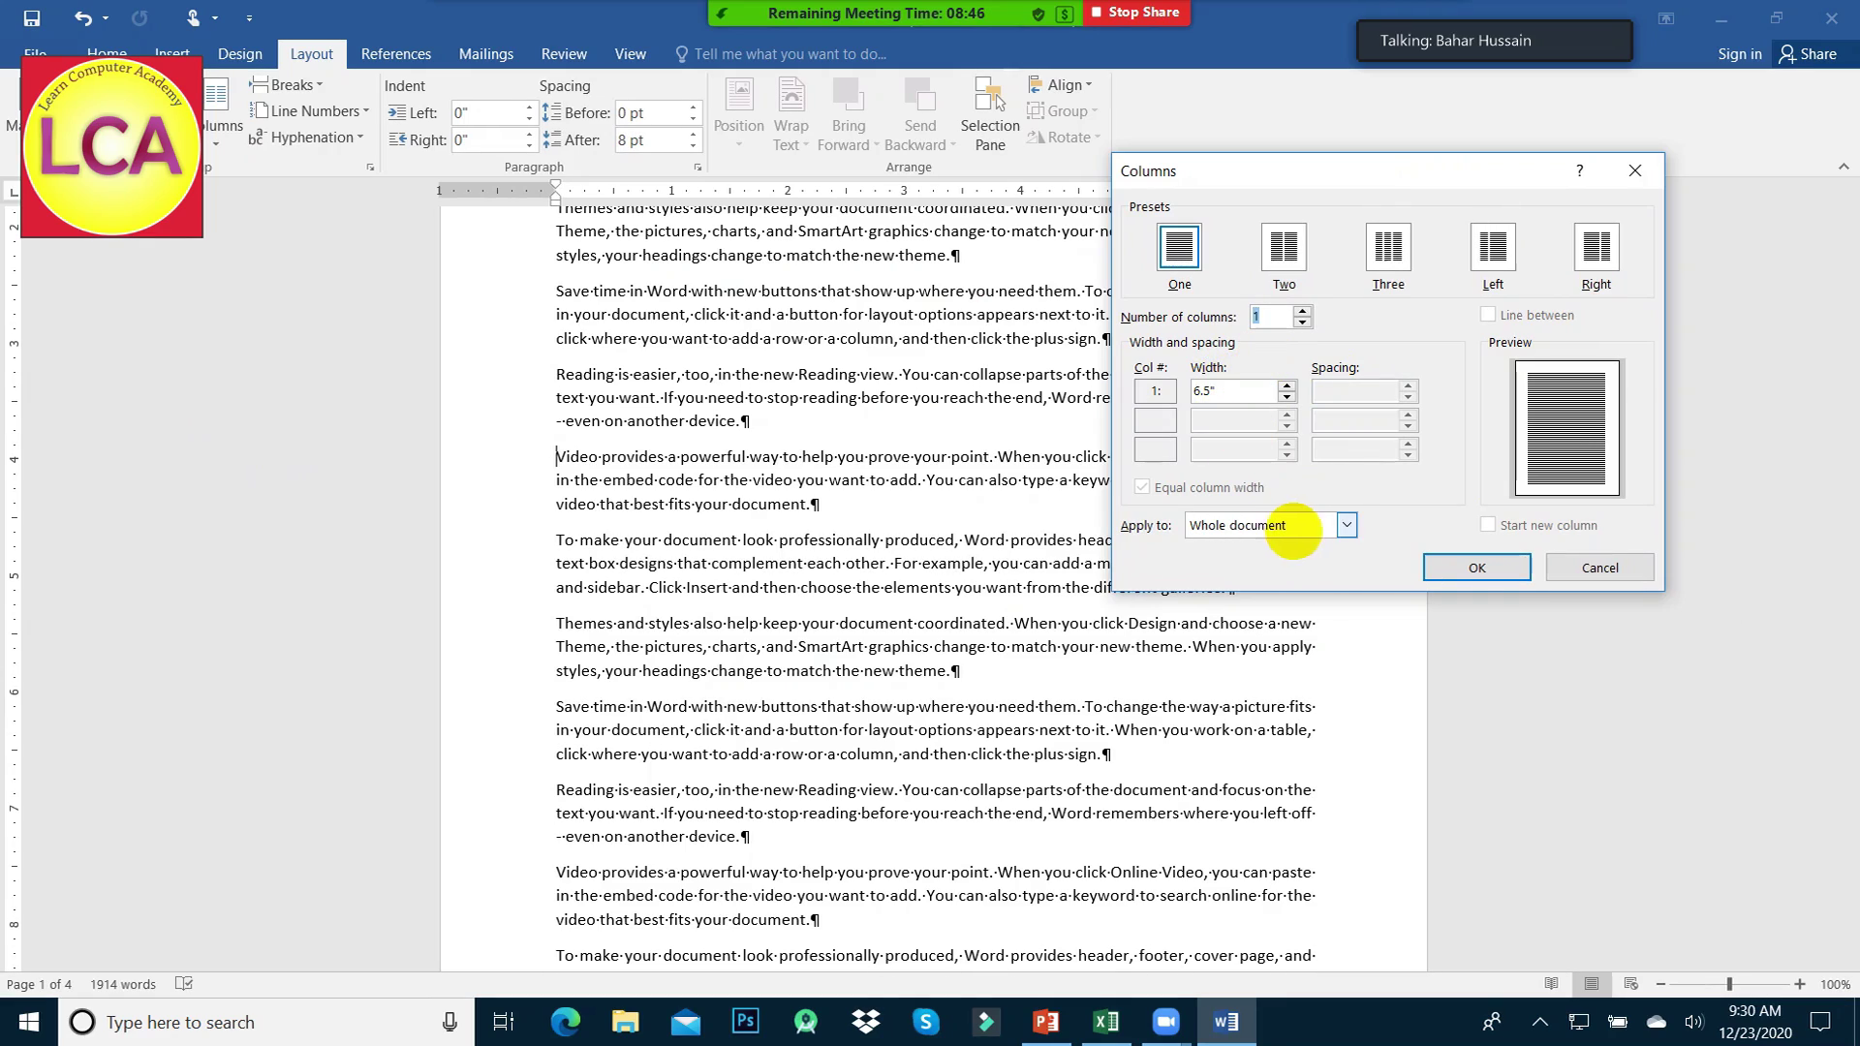
pyautogui.click(1293, 525)
pyautogui.click(1277, 564)
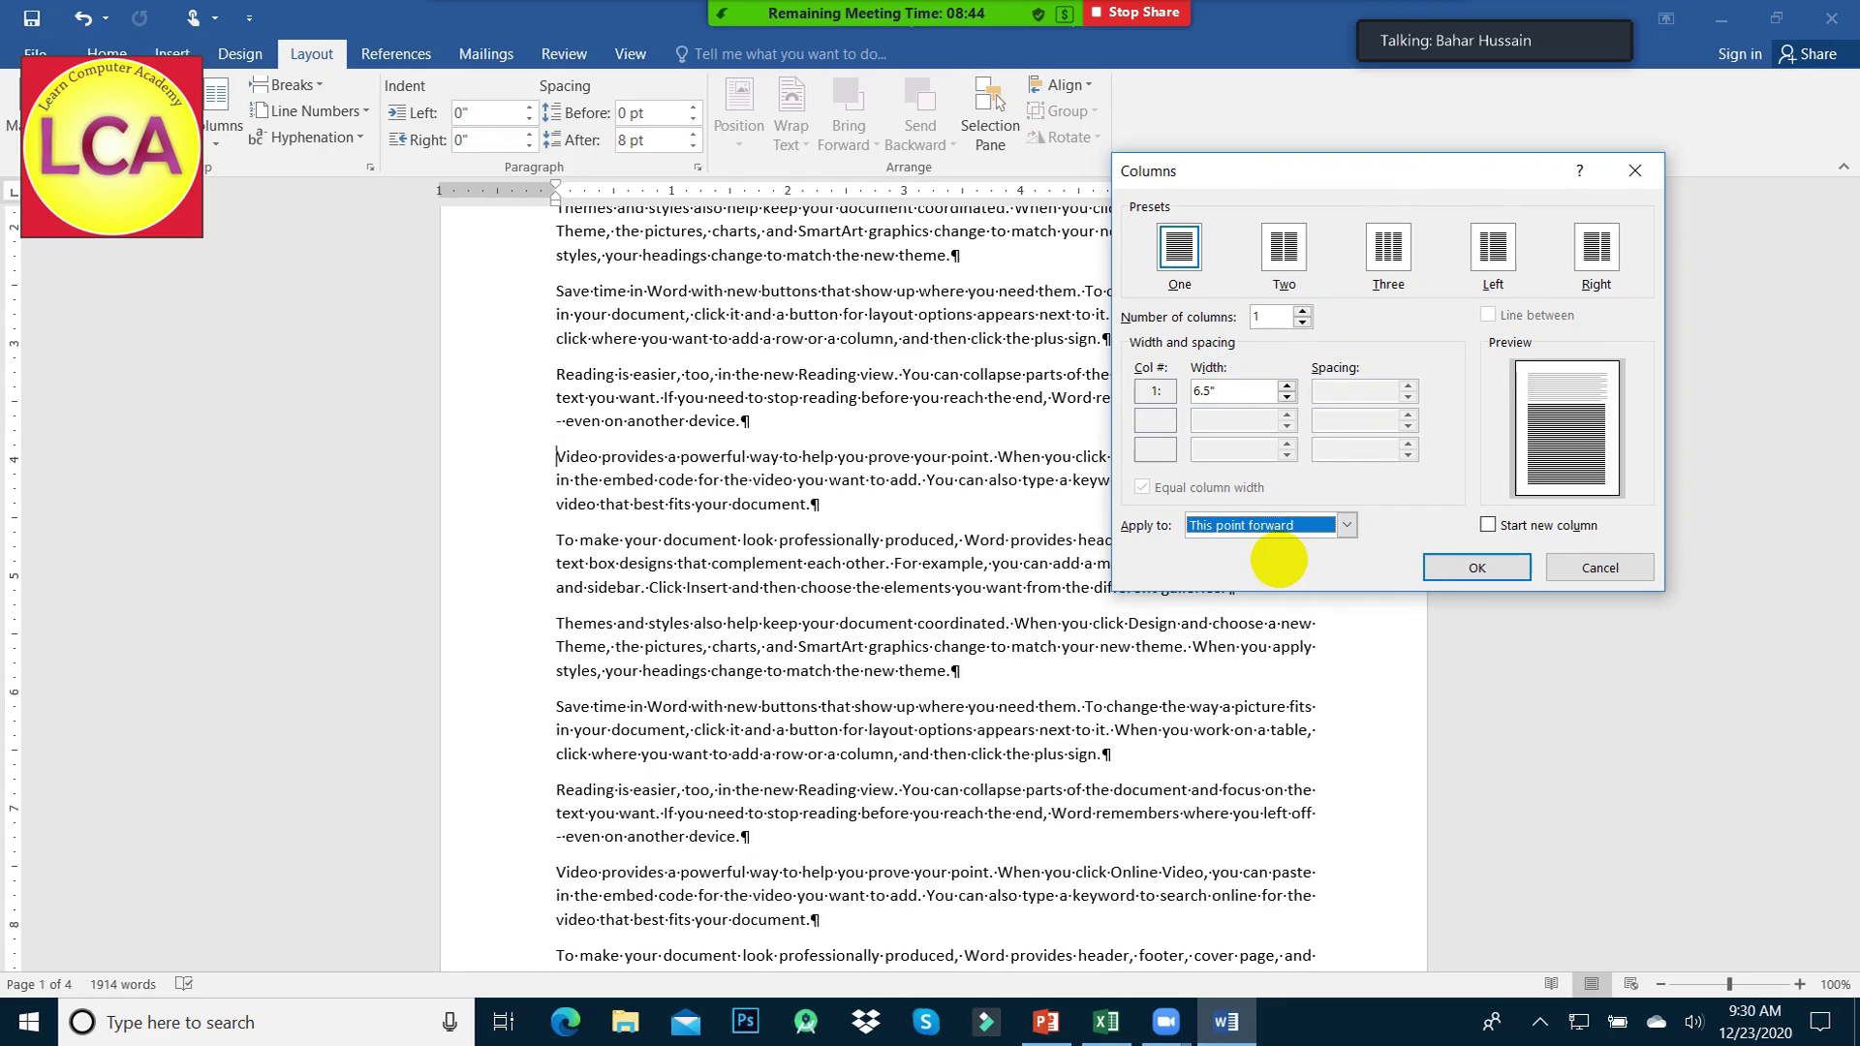
pyautogui.click(1284, 250)
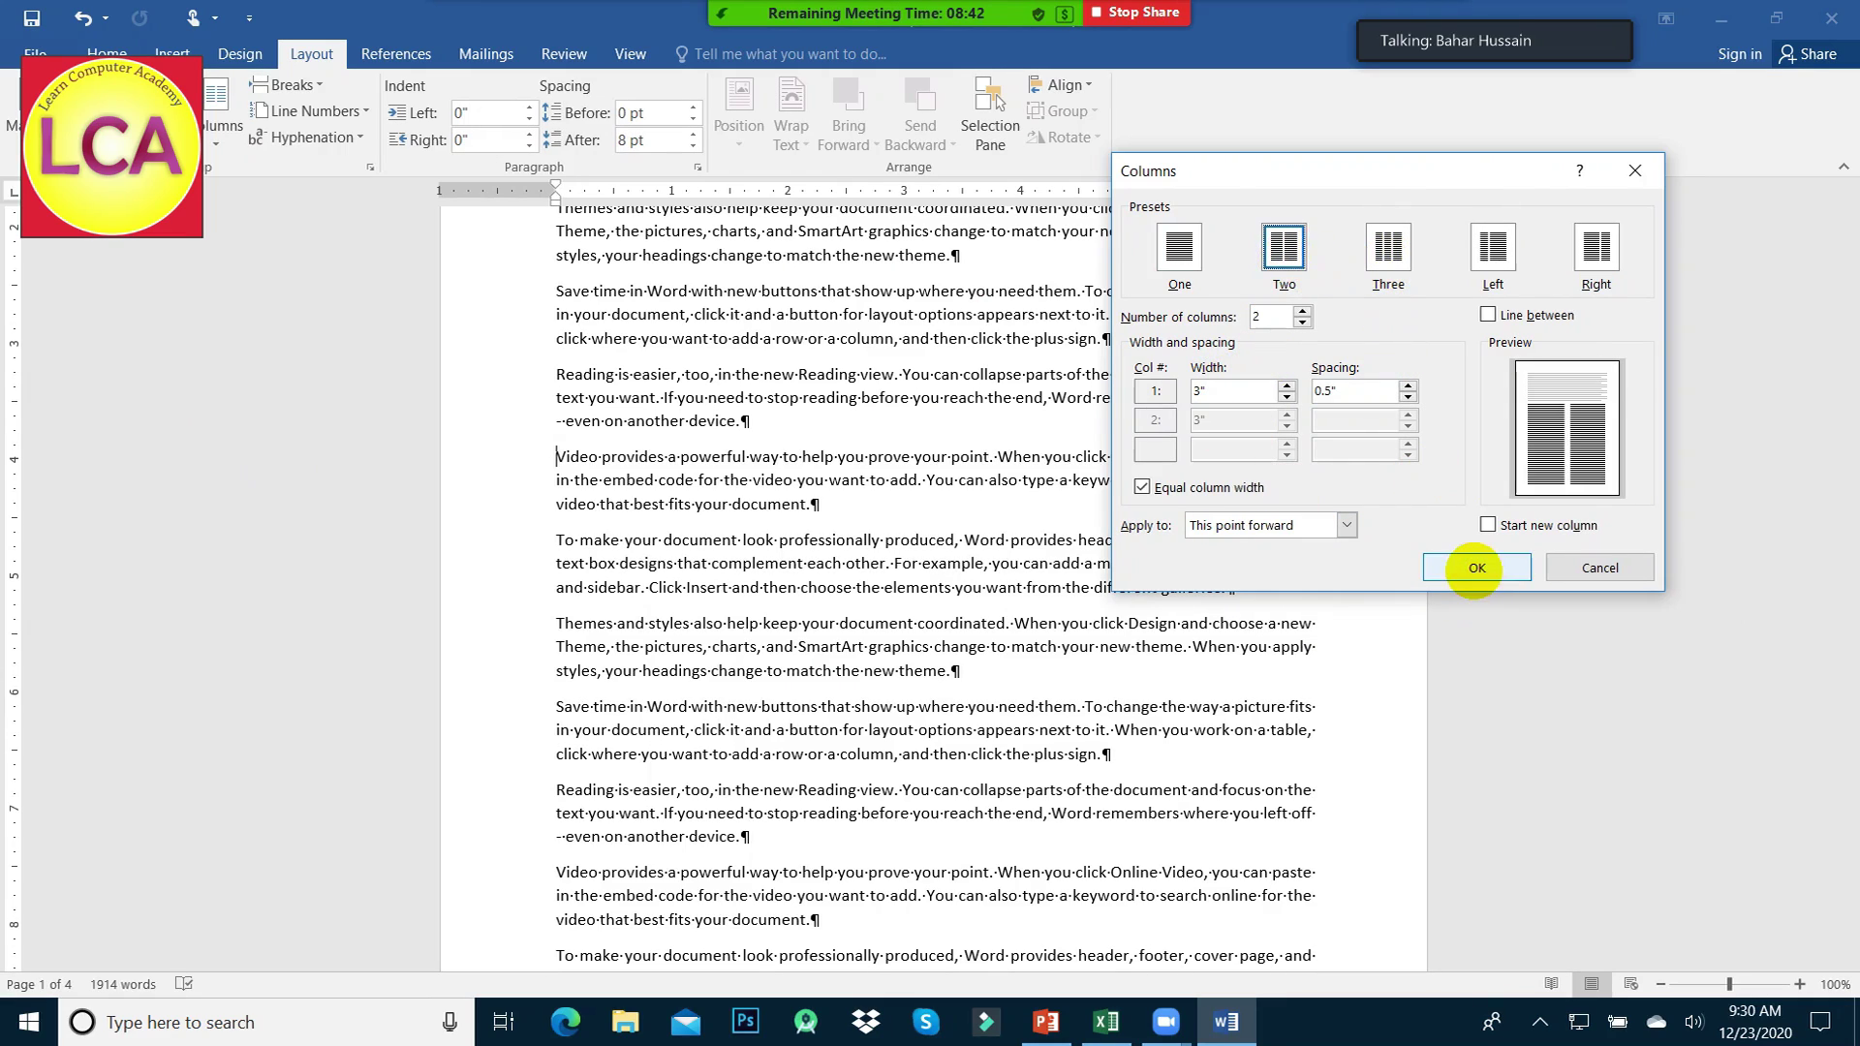
pyautogui.click(1476, 568)
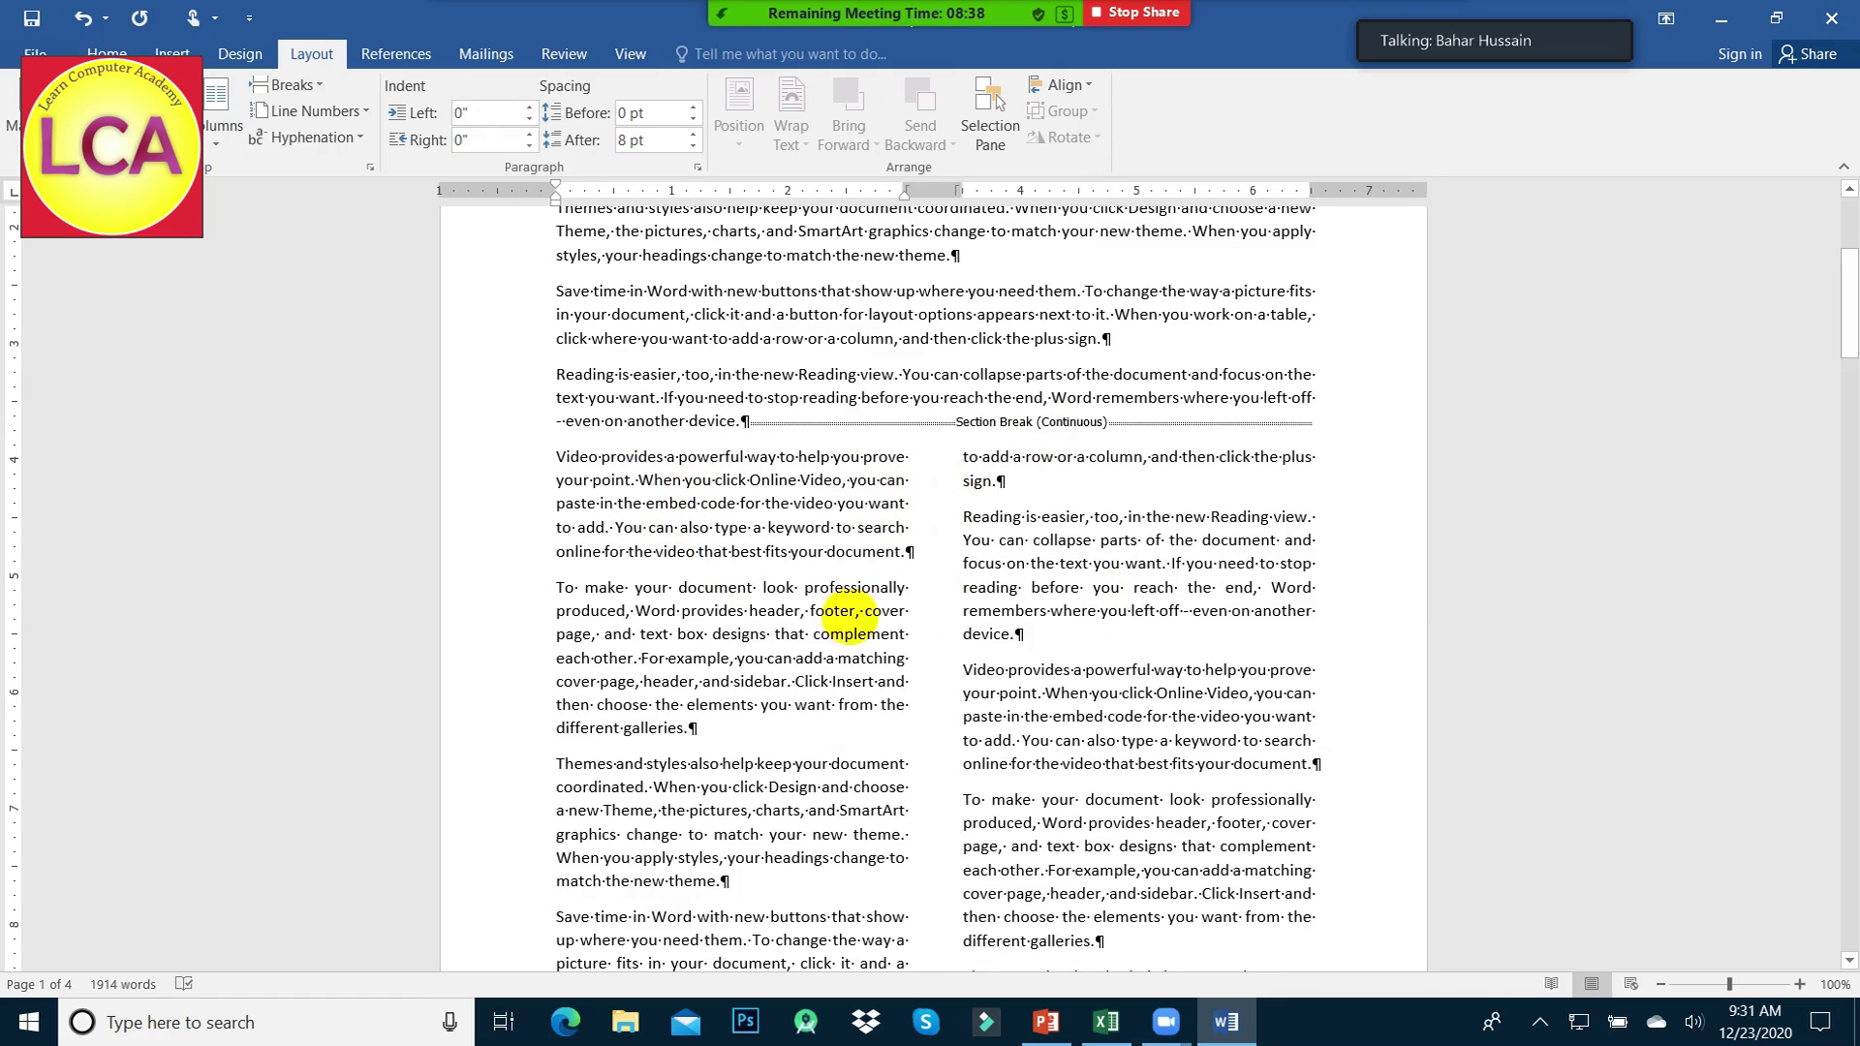
pyautogui.scroll(-5, 1031, 593)
# - Apply three columns from the 'Save time' paragraph onward using 'This point forward'
pyautogui.scroll(-1, 969, 600)
pyautogui.scroll(-4, 857, 607)
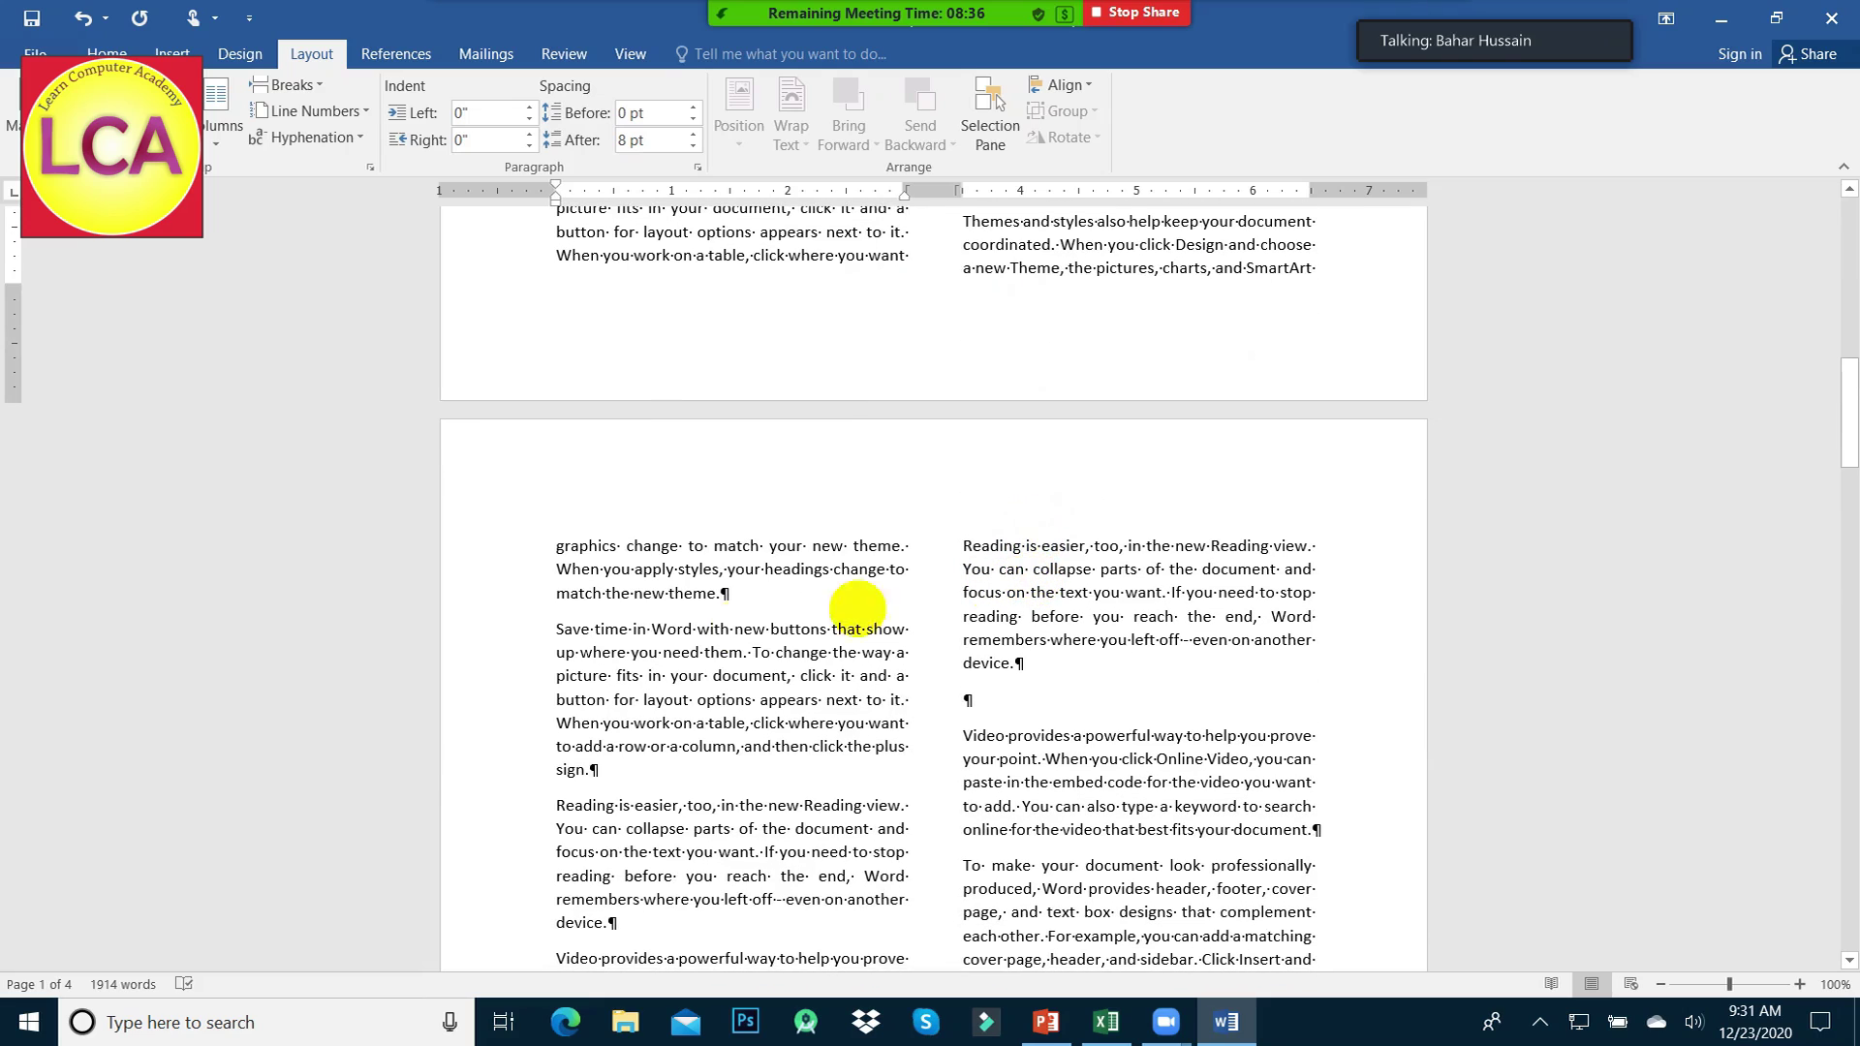
pyautogui.click(558, 629)
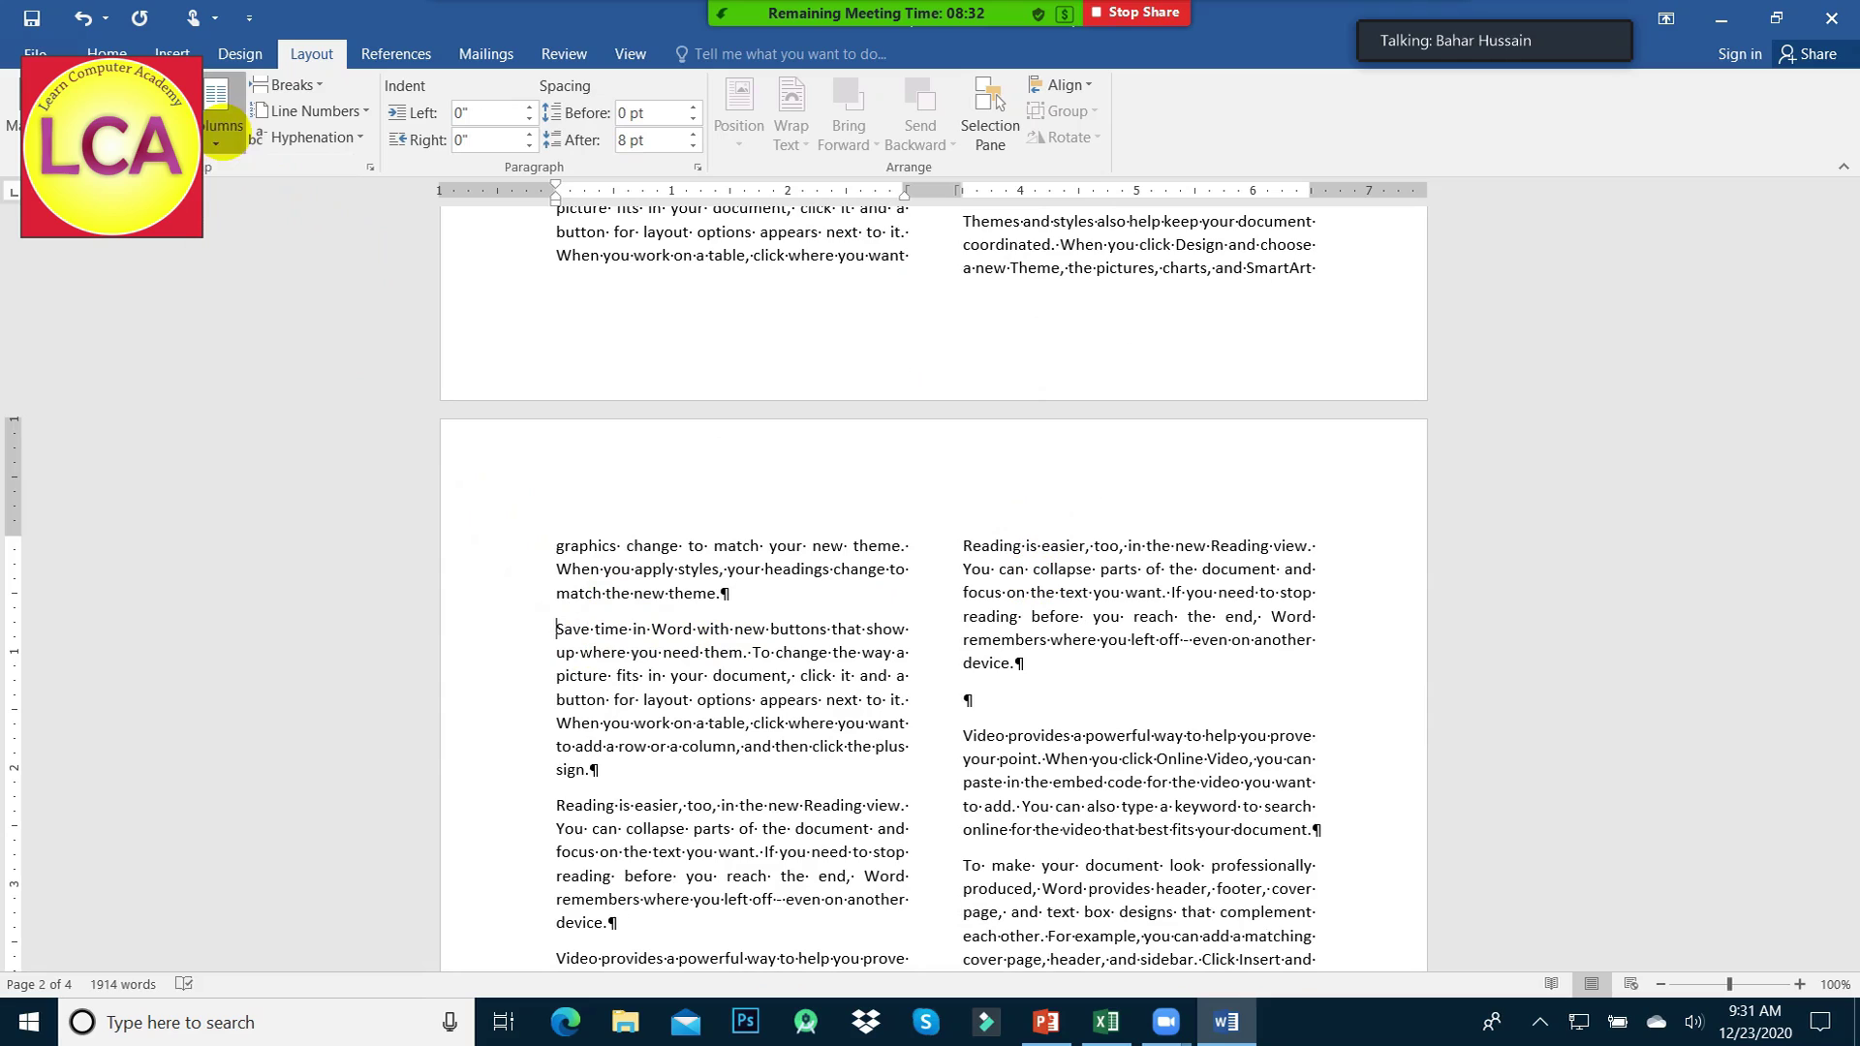
pyautogui.click(224, 130)
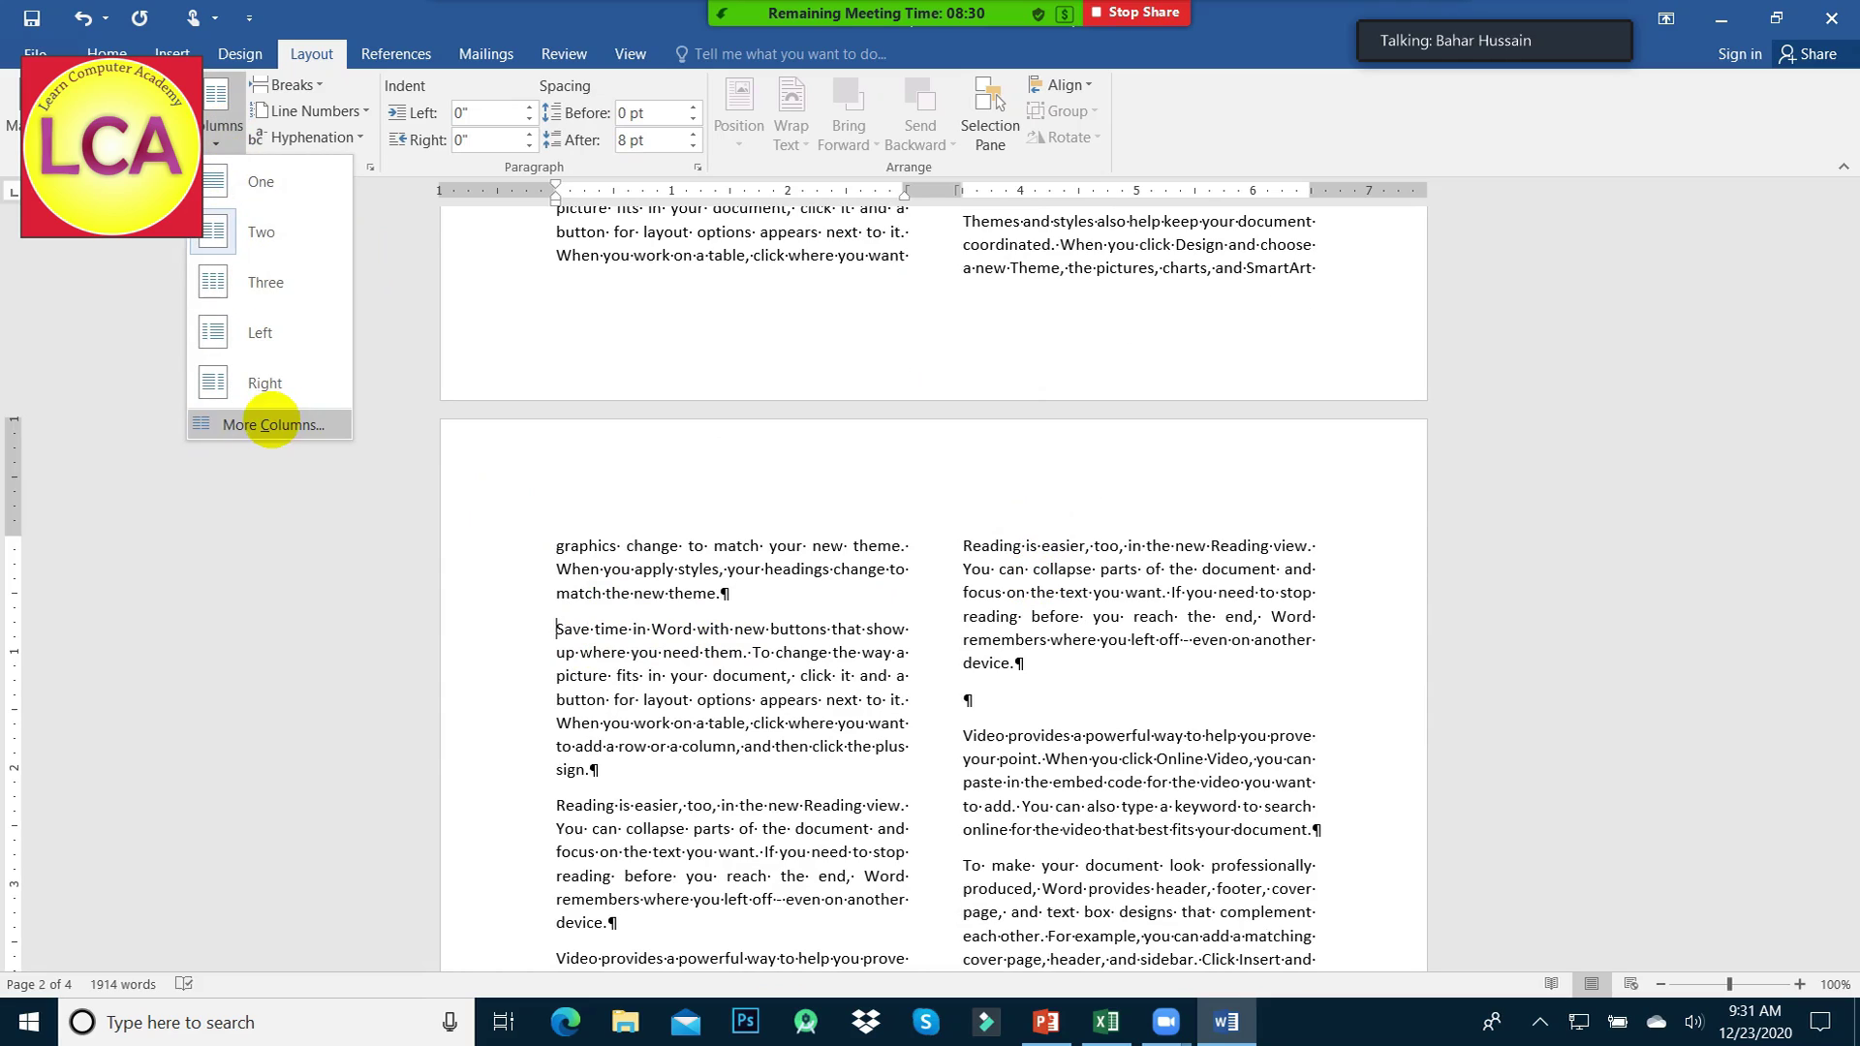
pyautogui.click(273, 424)
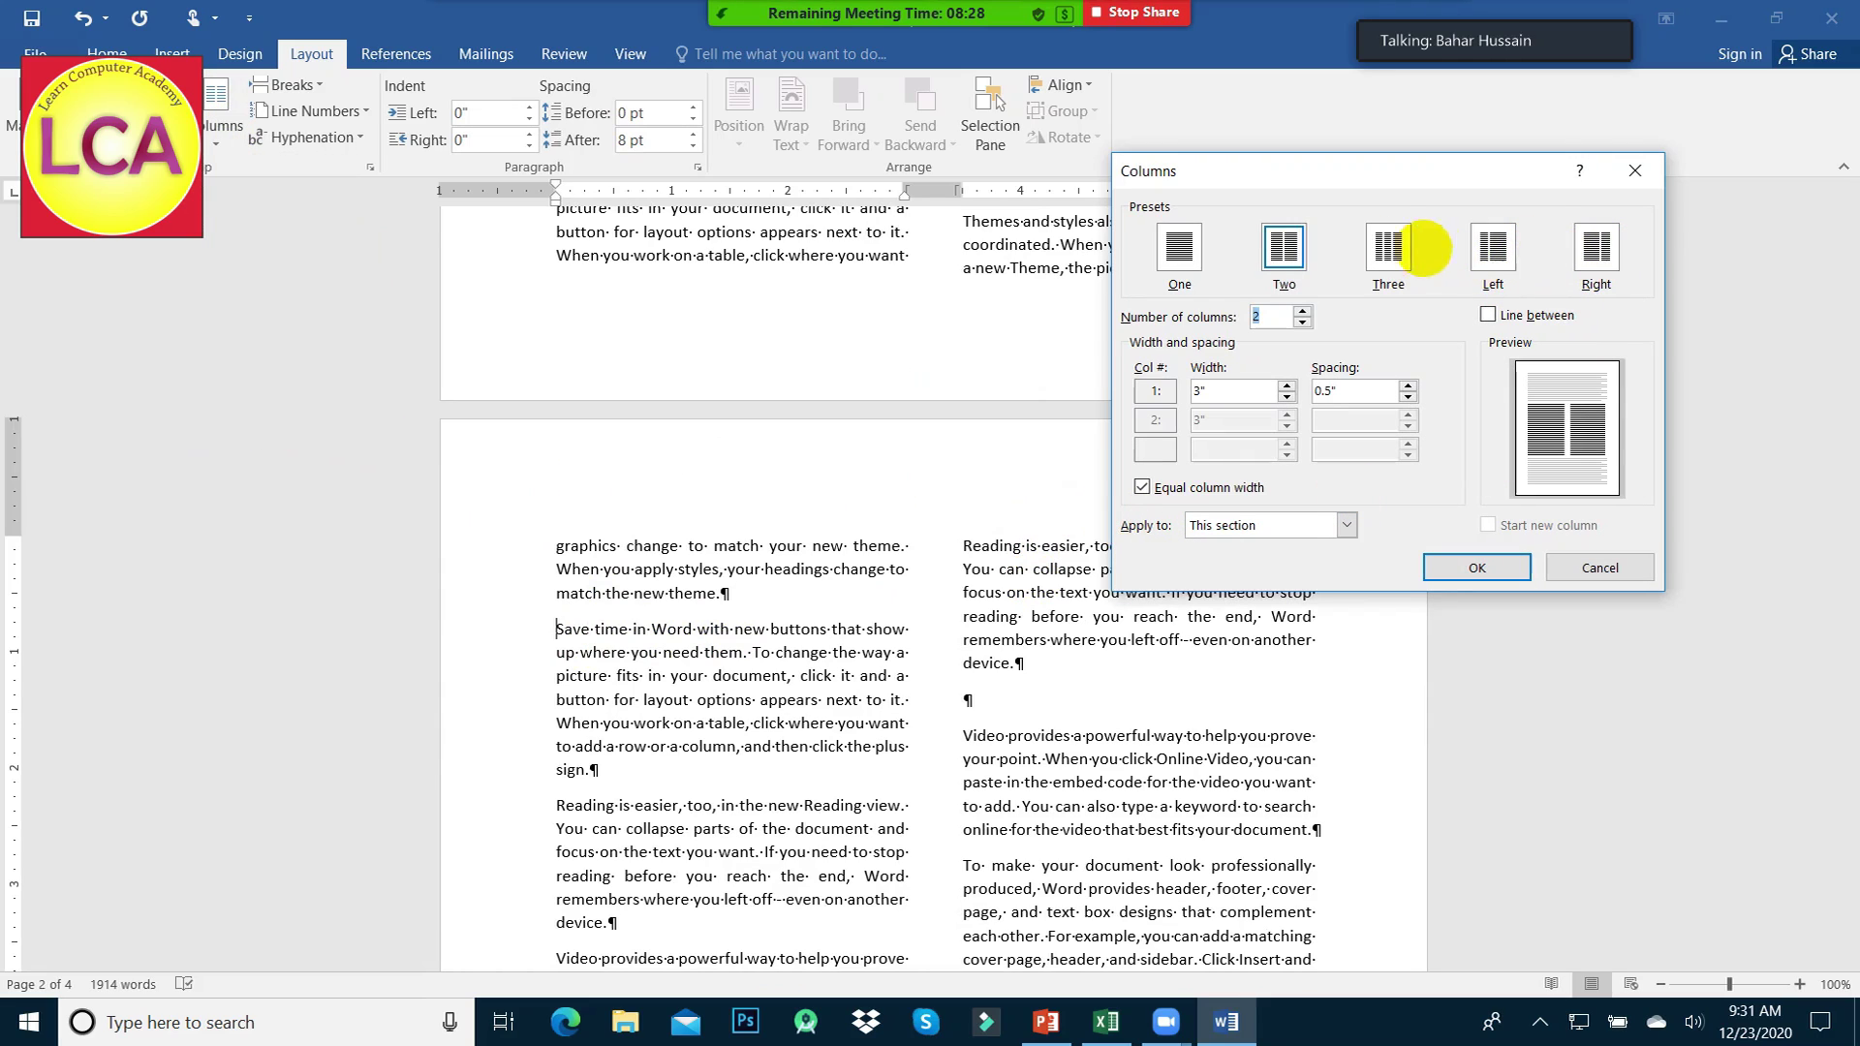
pyautogui.click(1239, 534)
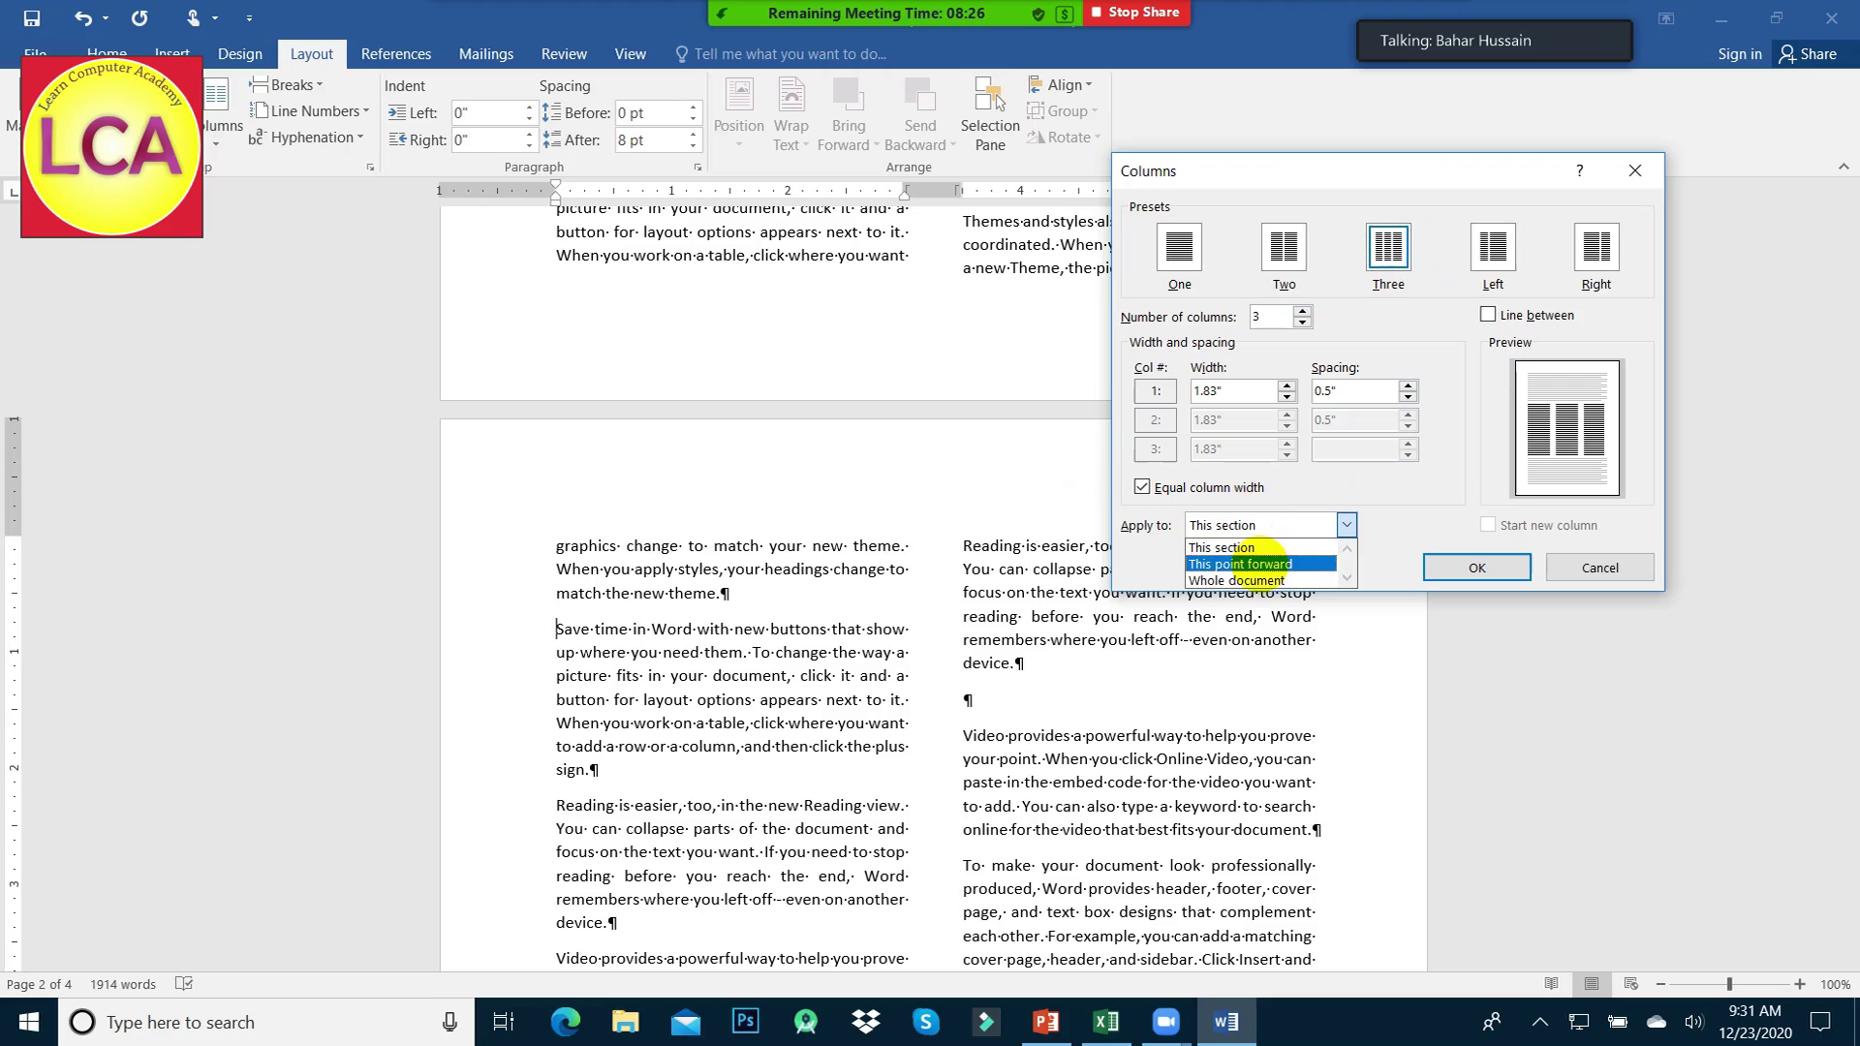
pyautogui.click(1255, 564)
pyautogui.click(1477, 568)
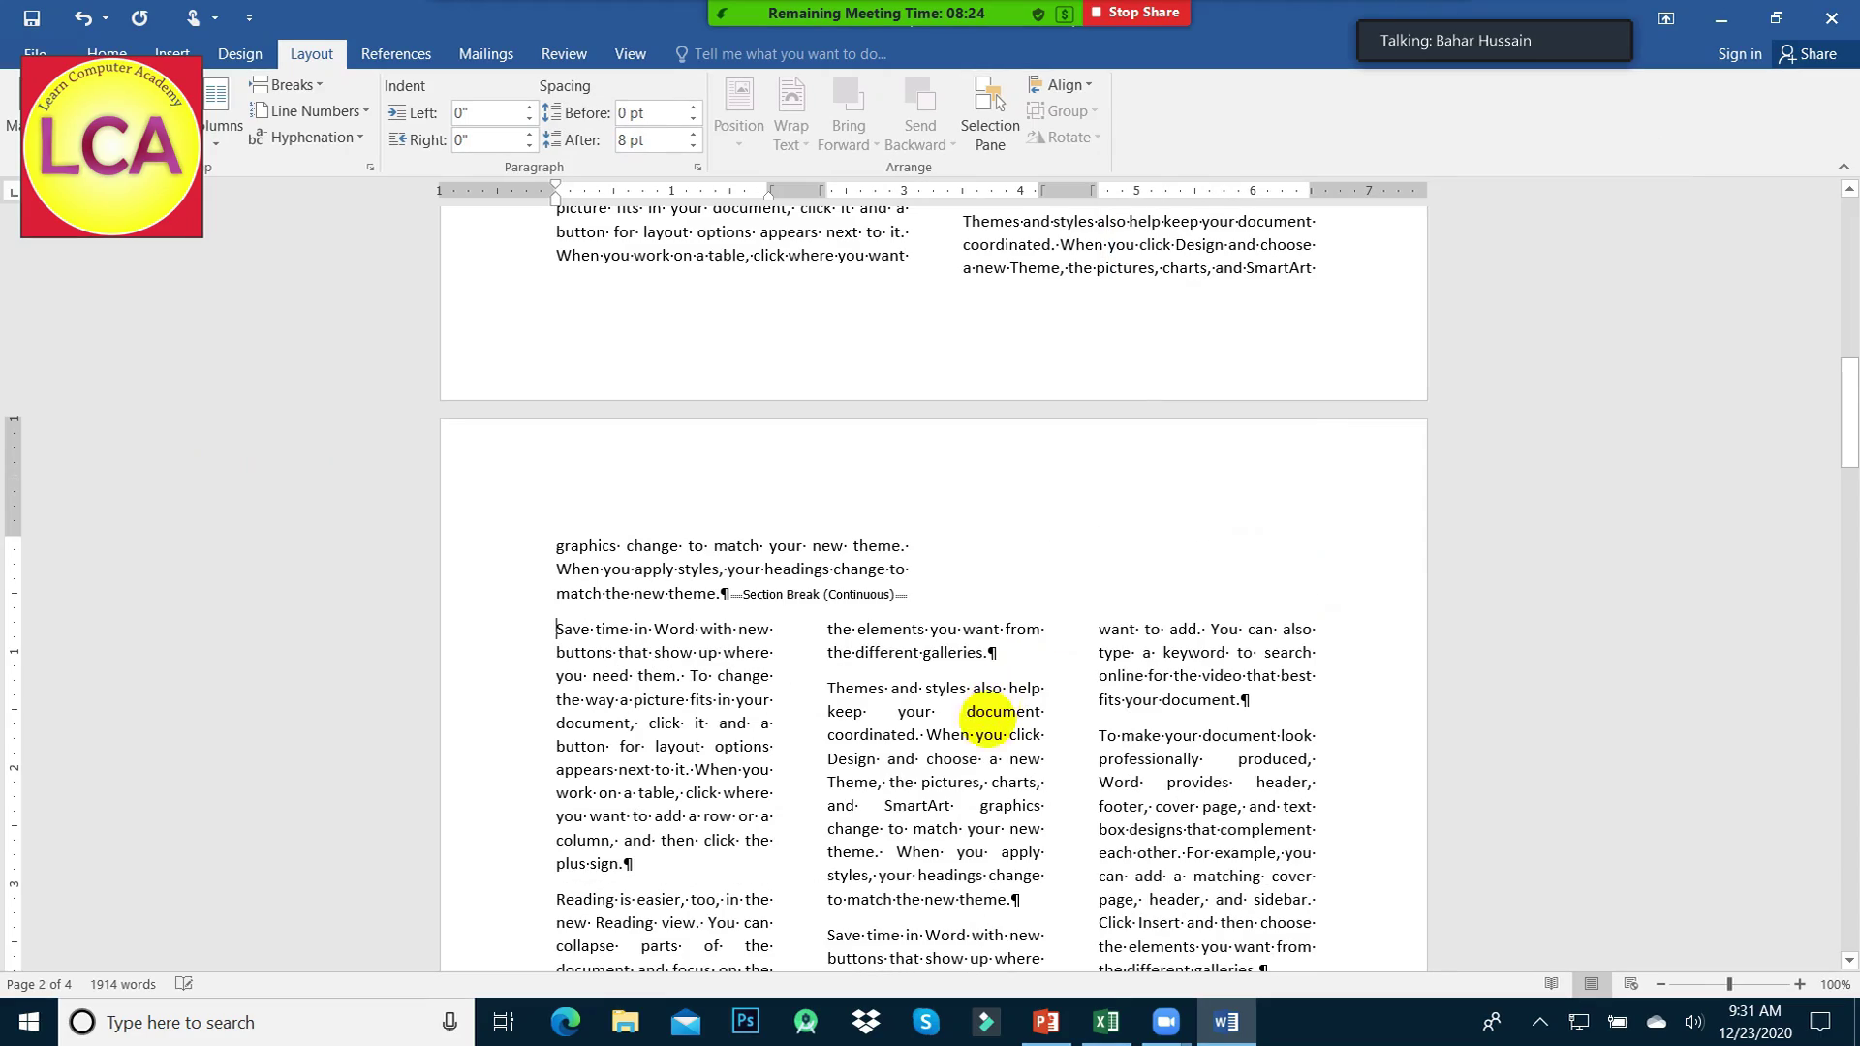
# - Scroll through page 3's three-column text and place the cursor before the 'To make' paragraph
pyautogui.scroll(5, 983, 746)
pyautogui.scroll(5, 979, 860)
pyautogui.scroll(5, 872, 755)
pyautogui.scroll(3, 1090, 596)
pyautogui.scroll(-4, 945, 556)
pyautogui.scroll(-2, 879, 649)
pyautogui.scroll(-10, 1057, 639)
pyautogui.scroll(-11, 1017, 552)
pyautogui.scroll(1, 785, 426)
pyautogui.scroll(5, 600, 426)
pyautogui.scroll(-4, 1124, 510)
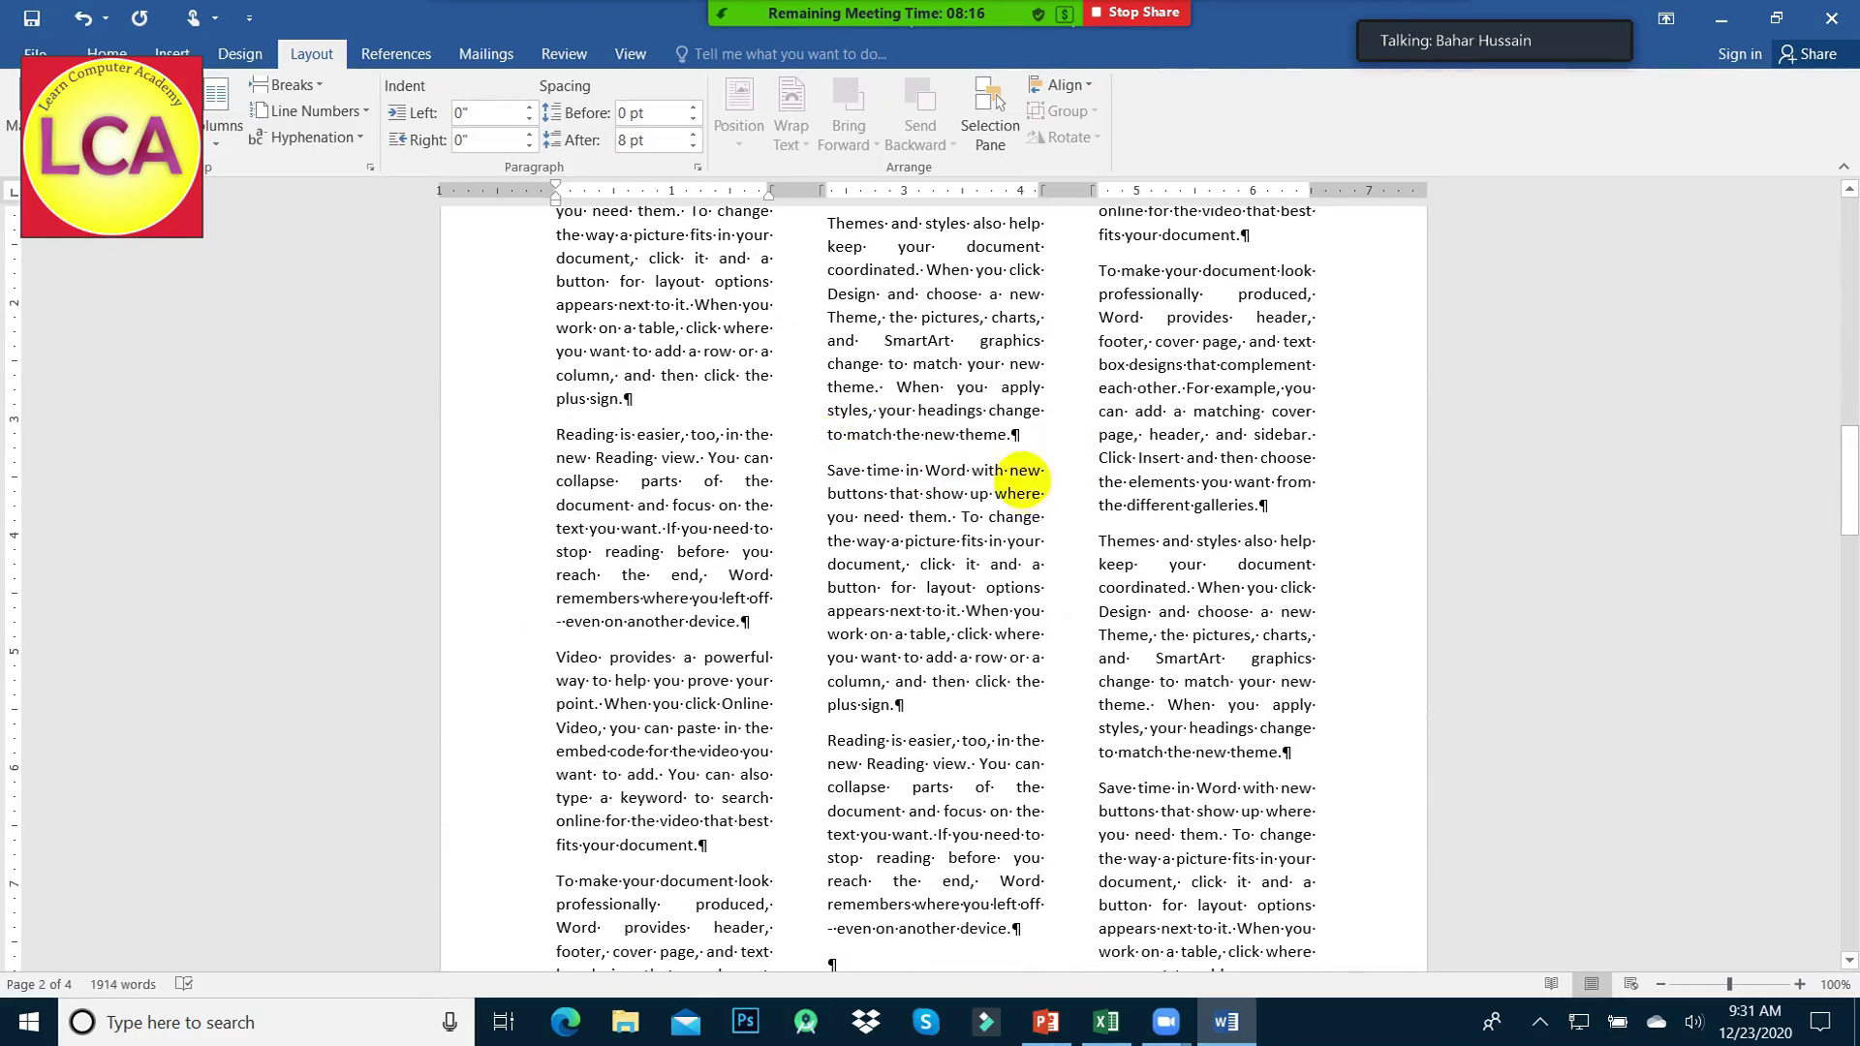
pyautogui.scroll(4, 1046, 609)
pyautogui.scroll(-2, 1101, 610)
pyautogui.scroll(-3, 921, 528)
pyautogui.scroll(-2, 1066, 523)
pyautogui.scroll(-12, 1179, 523)
pyautogui.scroll(6, 1179, 527)
pyautogui.scroll(-2, 1176, 529)
pyautogui.scroll(-10, 1175, 465)
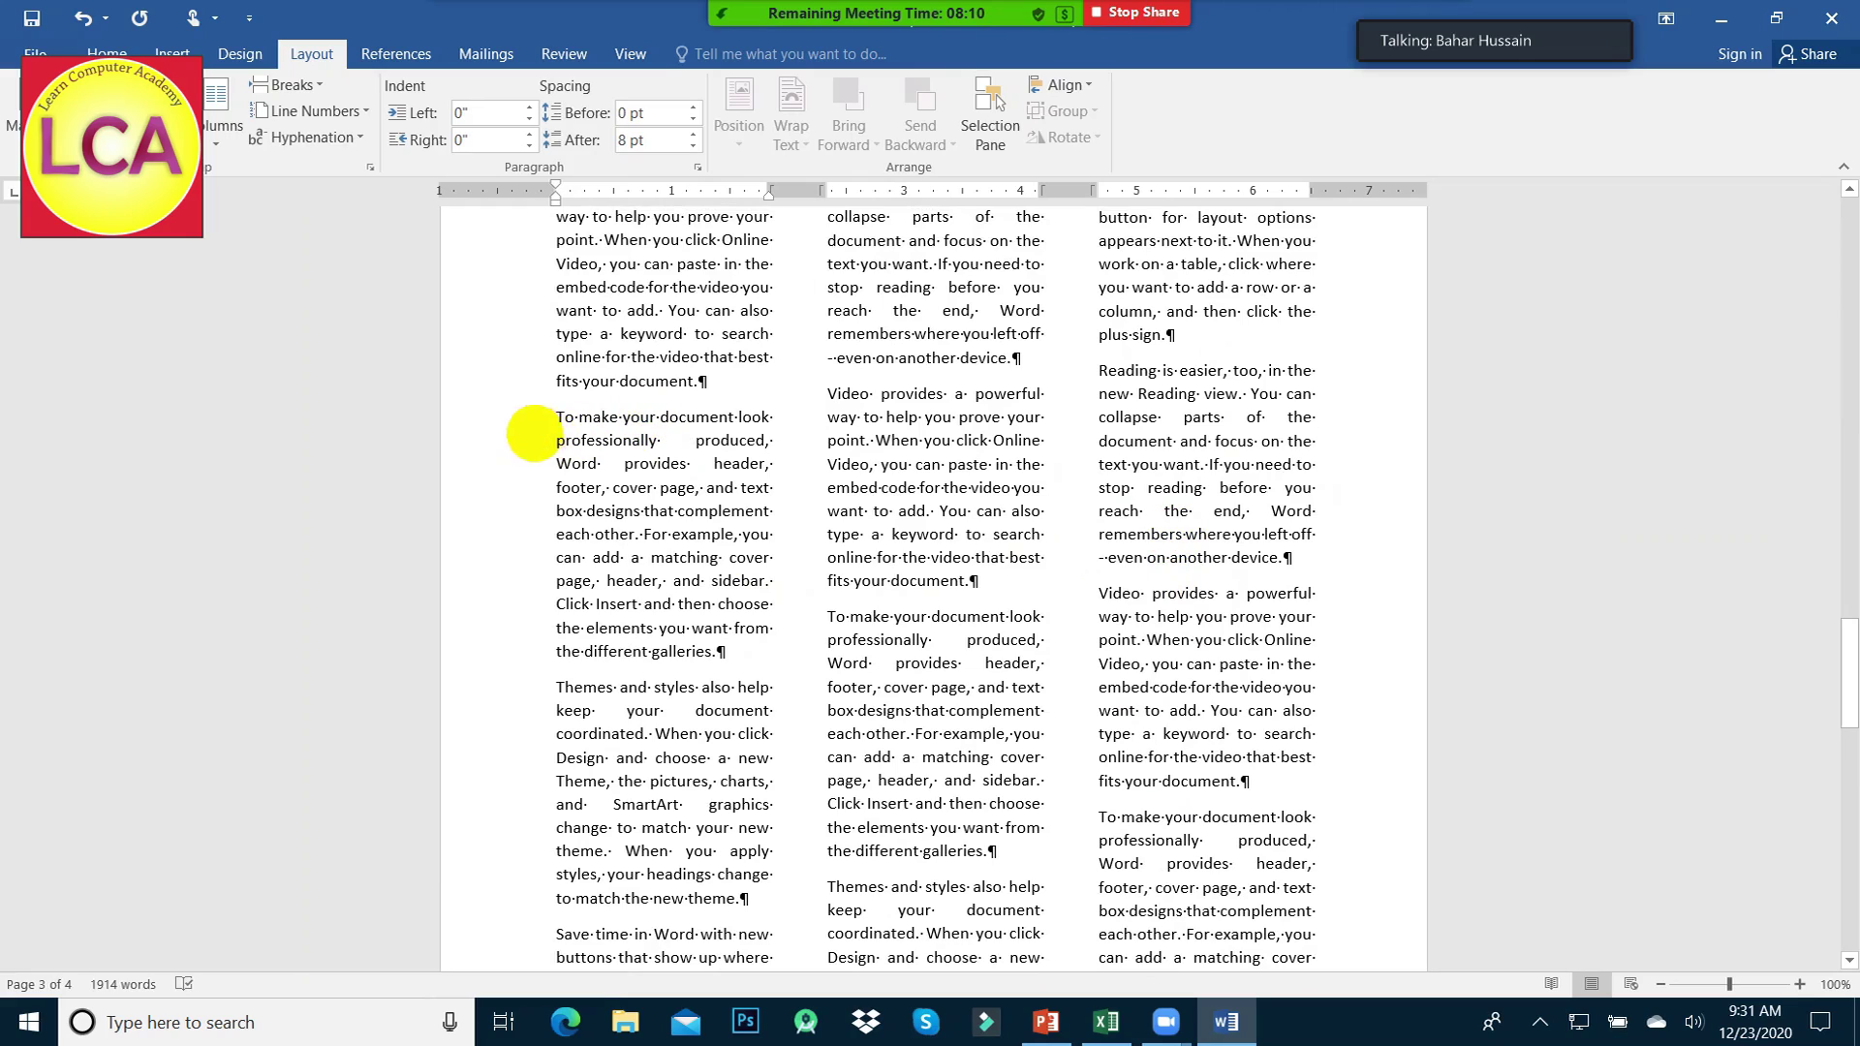
pyautogui.click(556, 416)
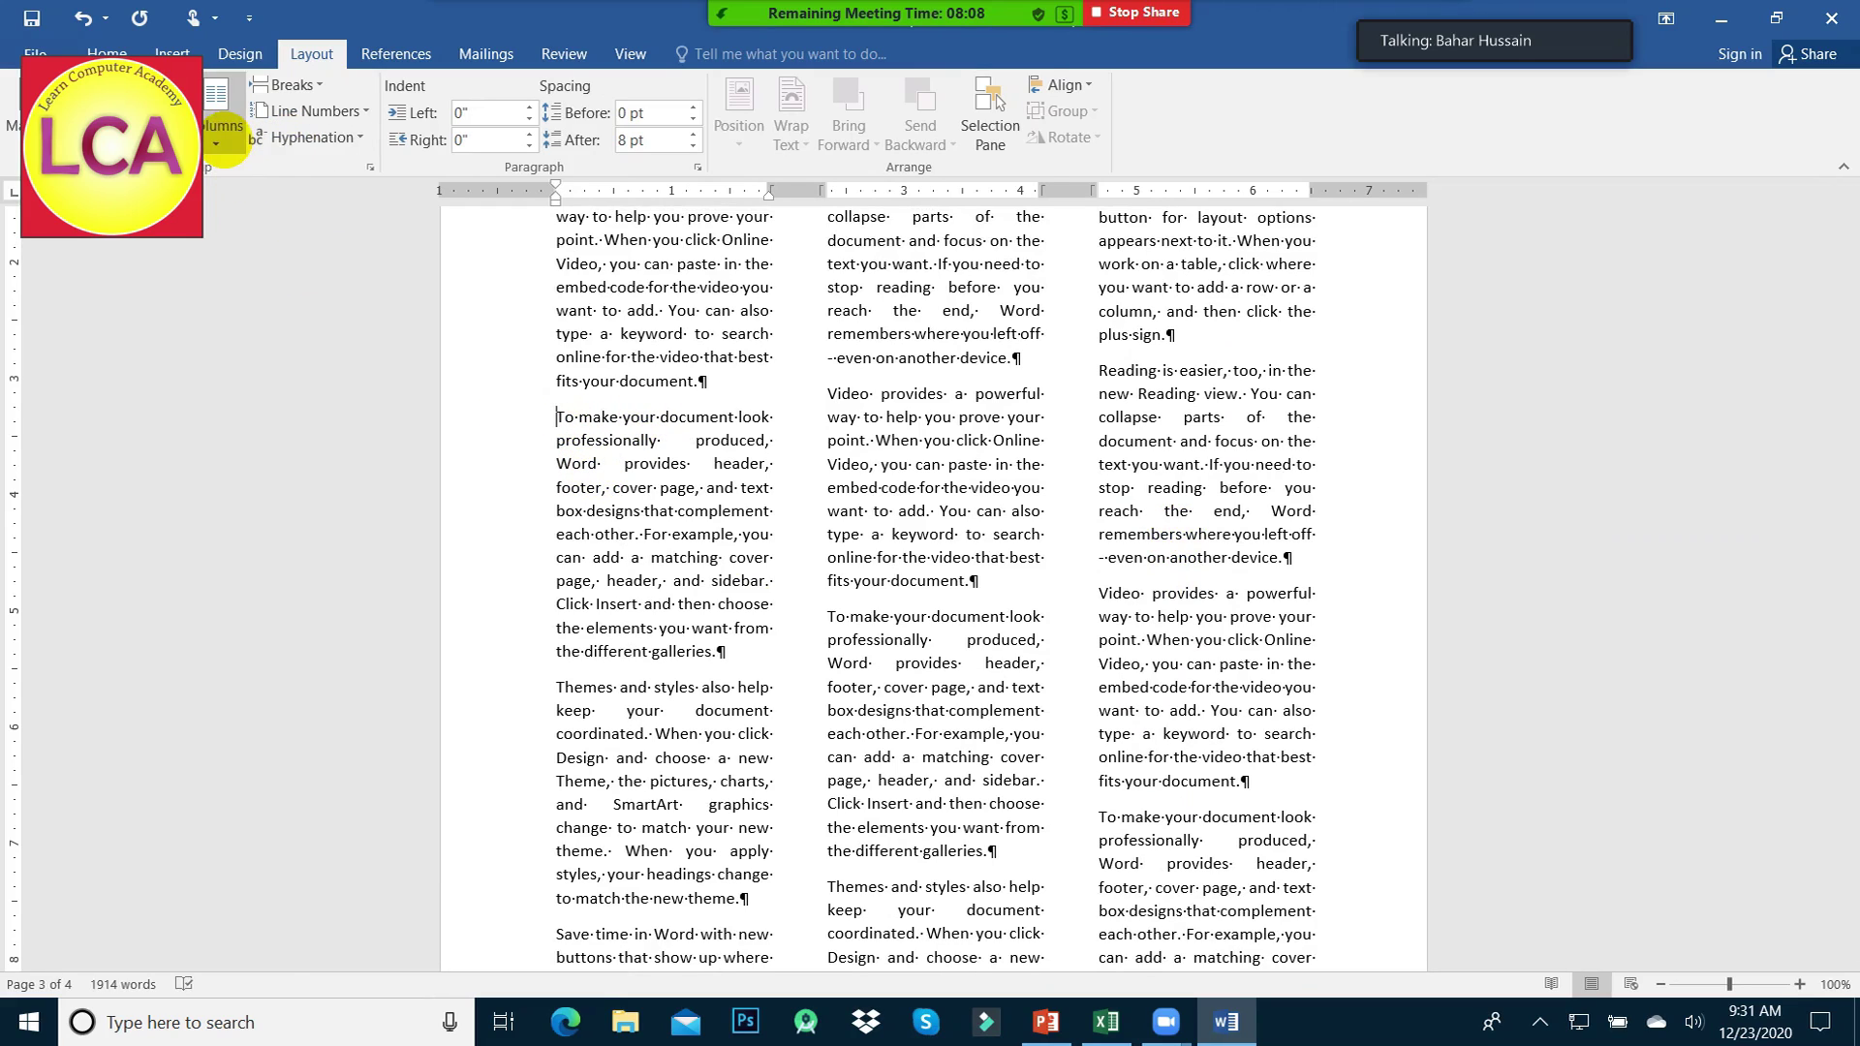
# - In More Columns, choose One column applied from 'This point forward' at the 'To make' paragraph
pyautogui.click(217, 111)
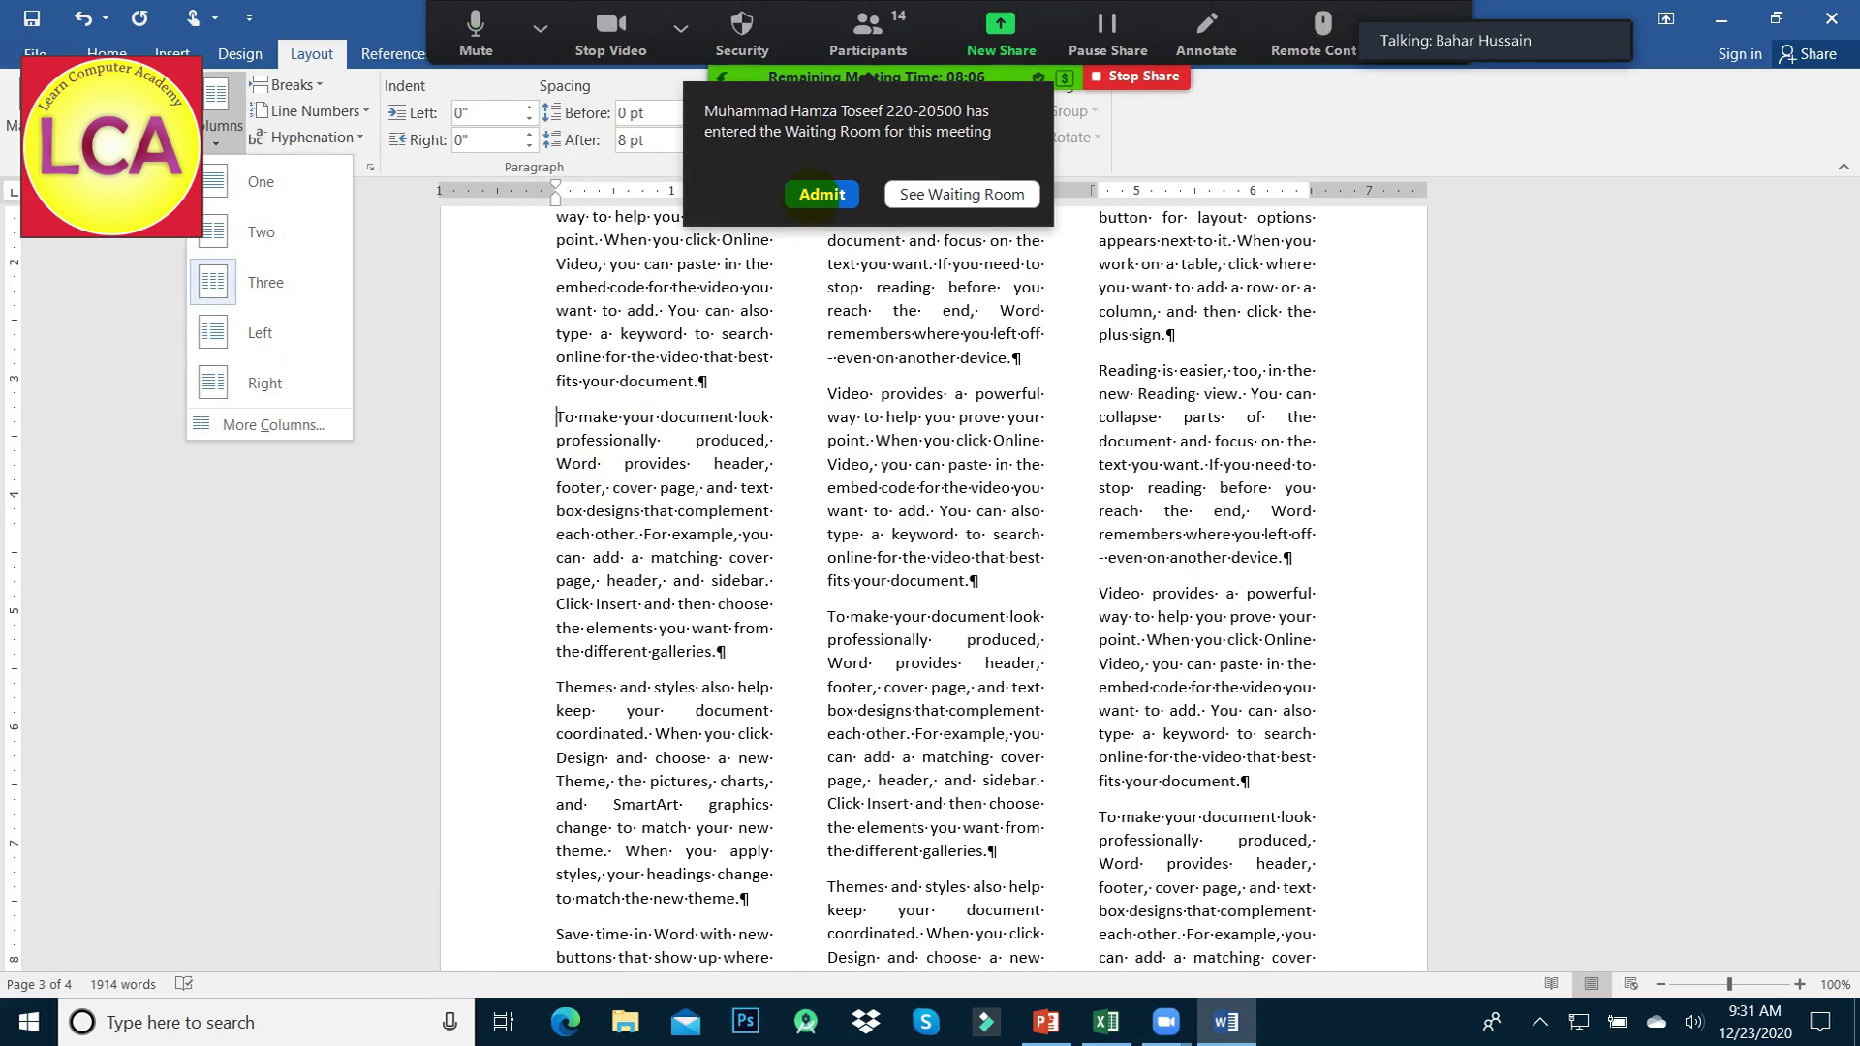
pyautogui.click(822, 194)
pyautogui.click(215, 143)
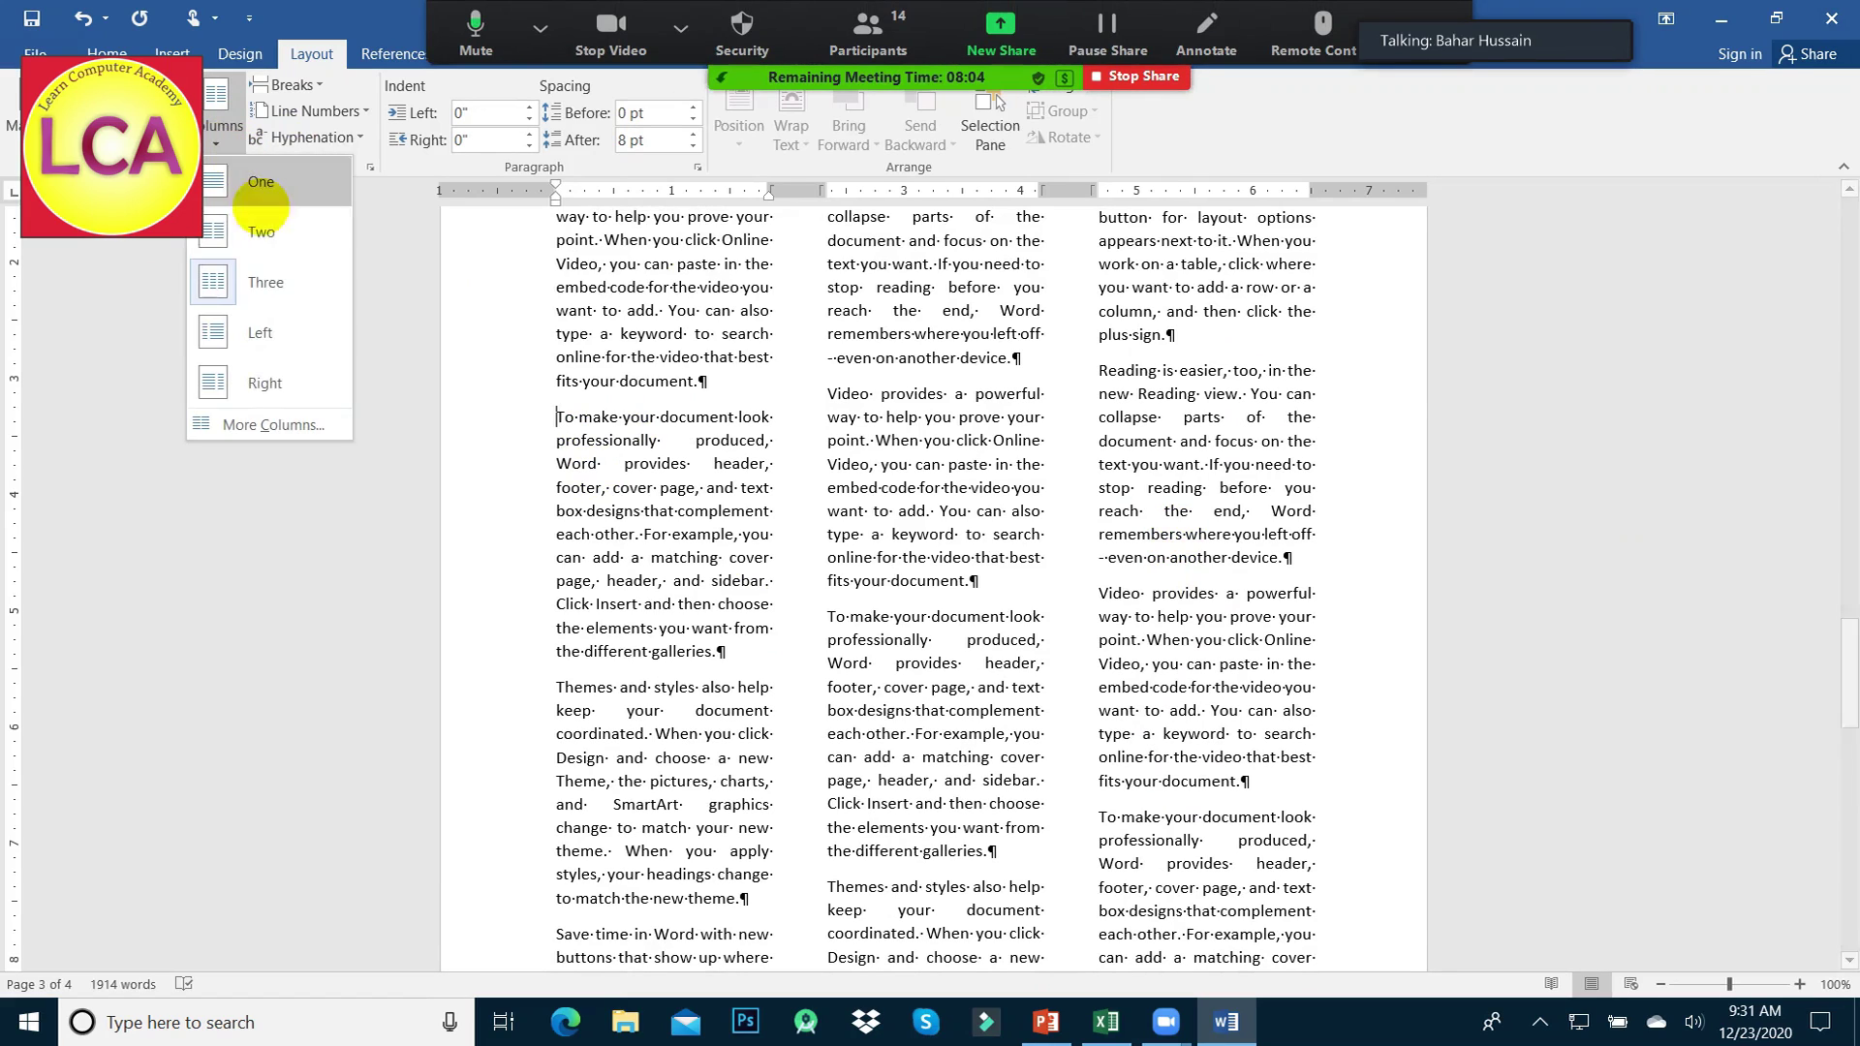
pyautogui.click(1173, 547)
pyautogui.click(1347, 525)
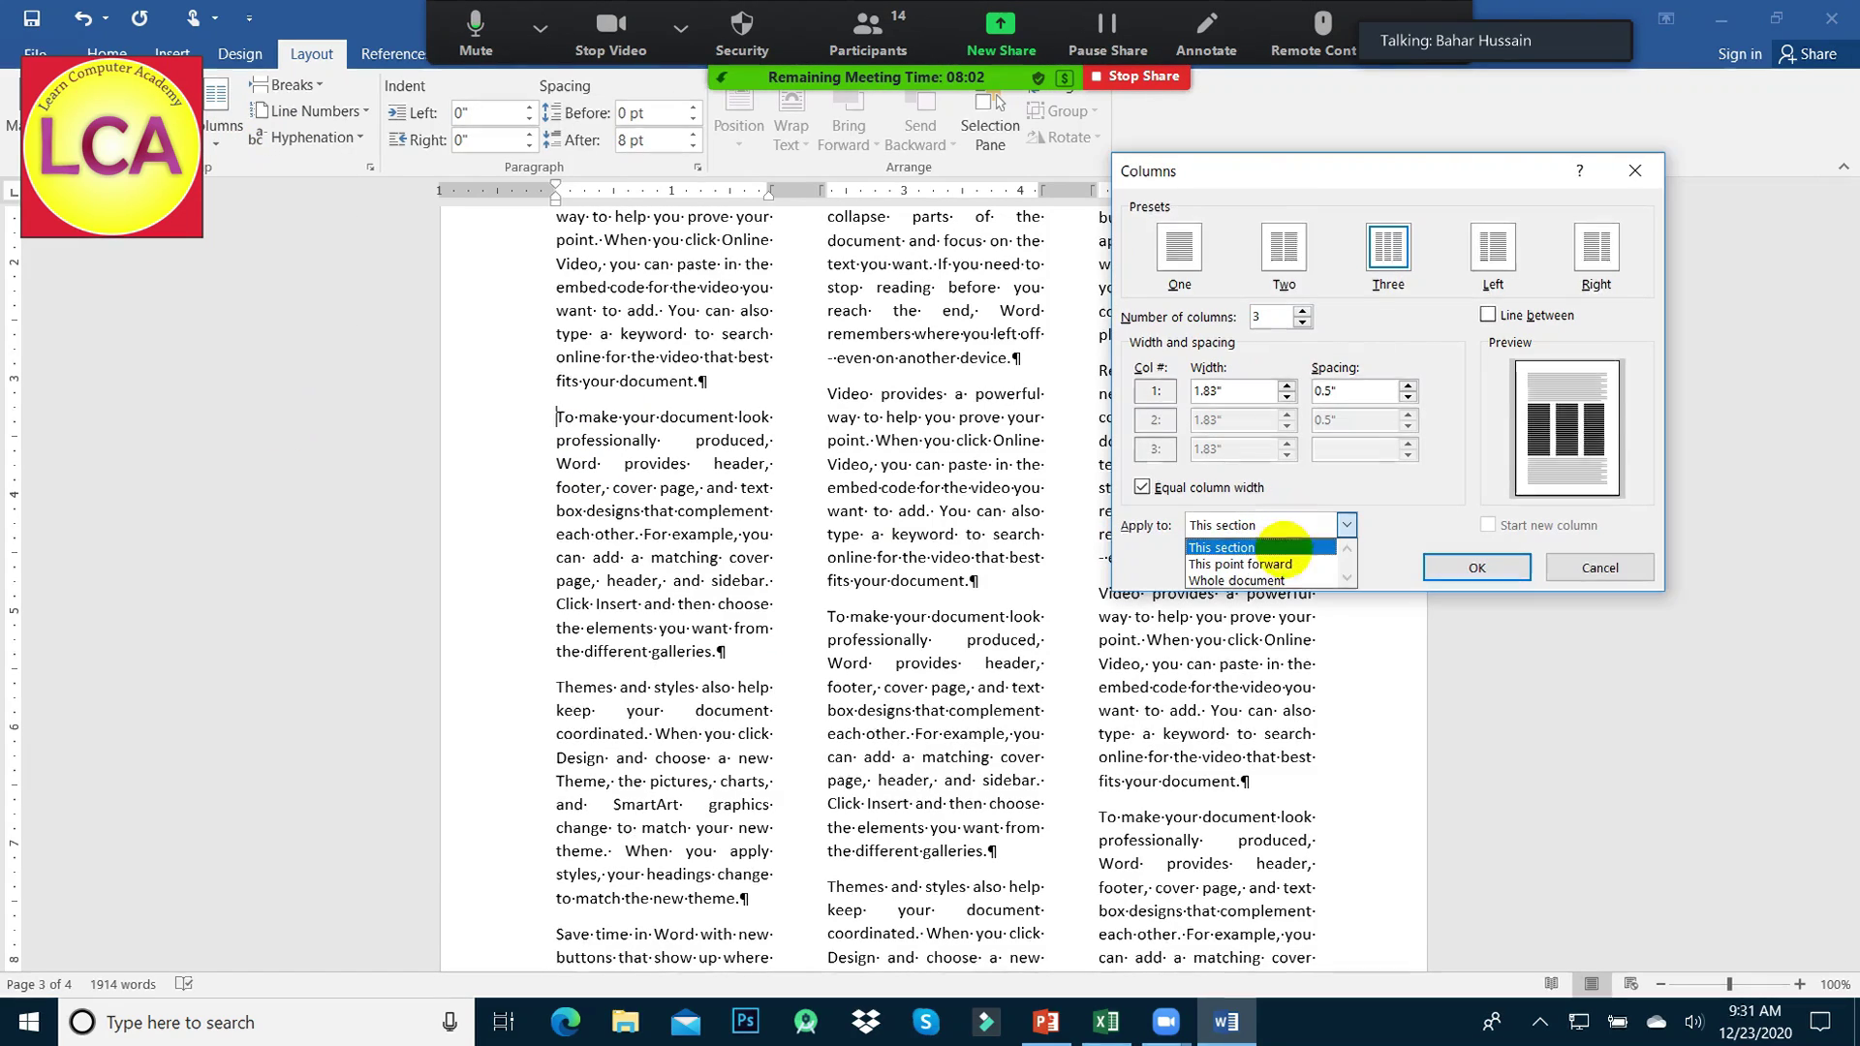
pyautogui.click(1269, 569)
pyautogui.click(1179, 248)
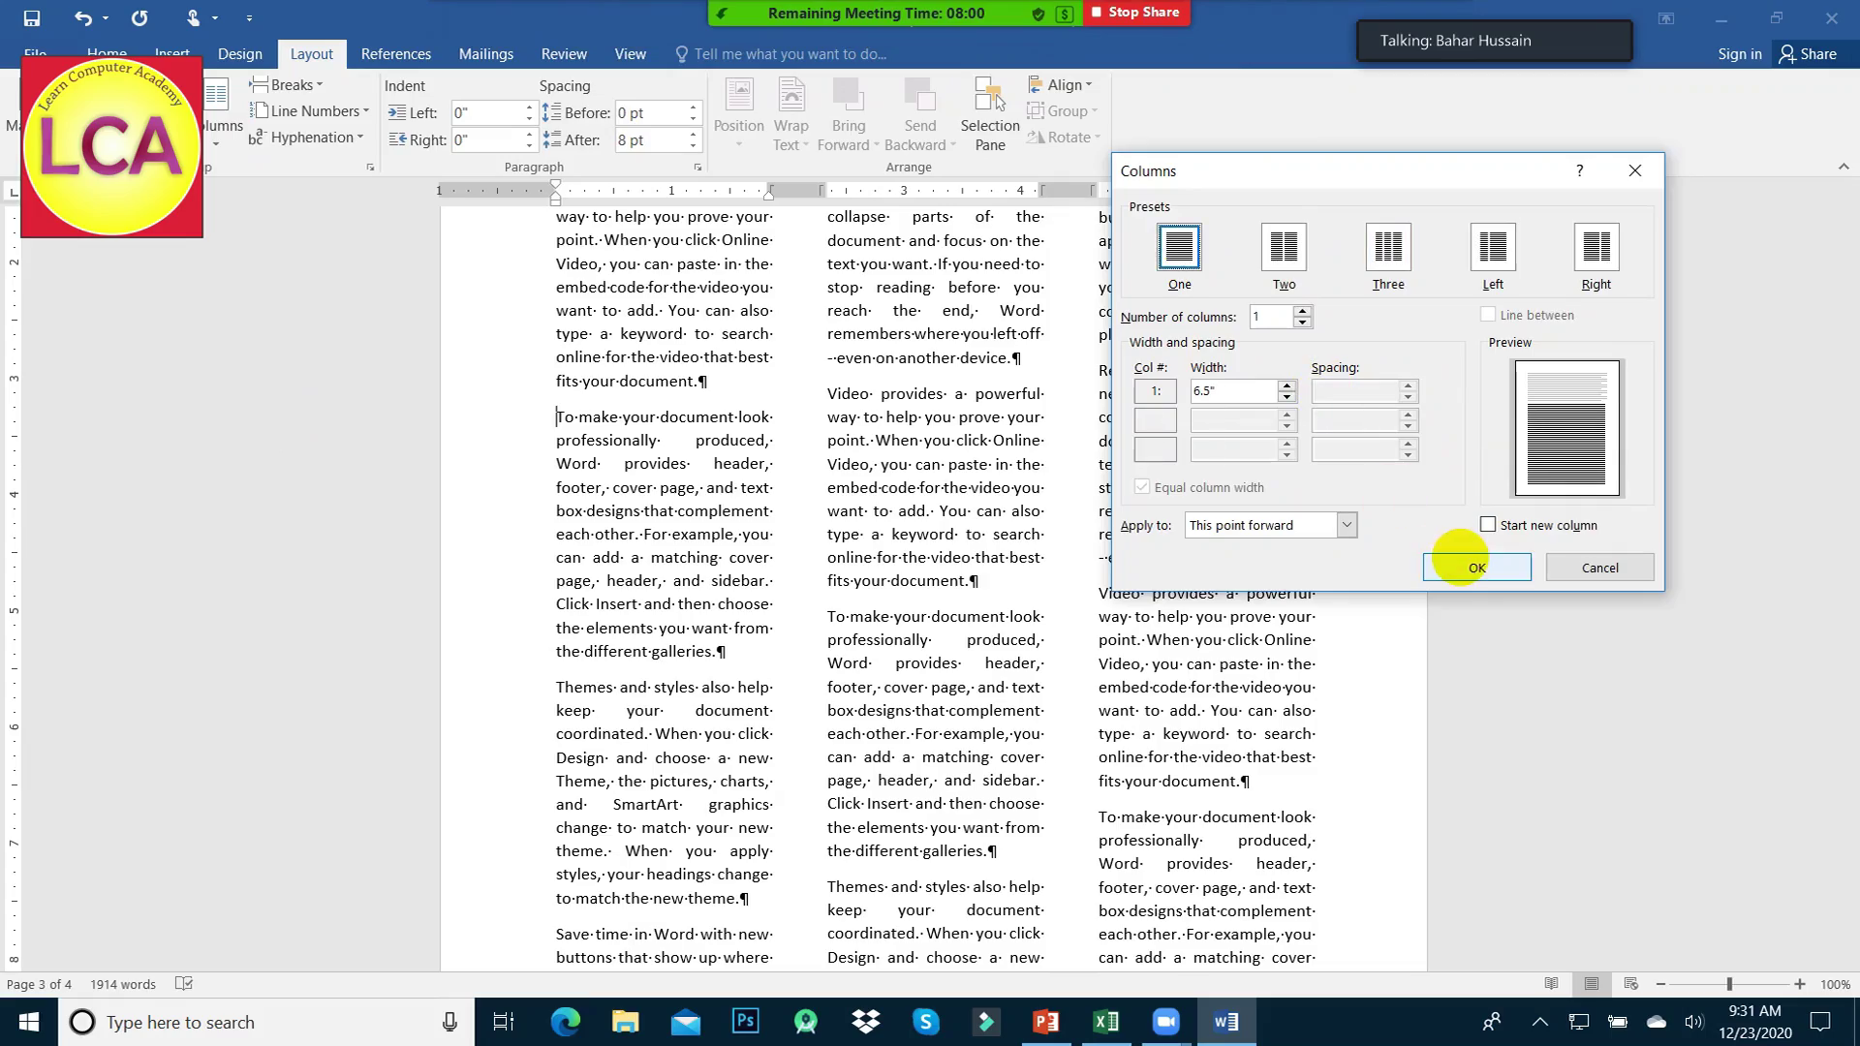
pyautogui.press('Return')
pyautogui.scroll(5, 1183, 801)
pyautogui.scroll(5, 1286, 478)
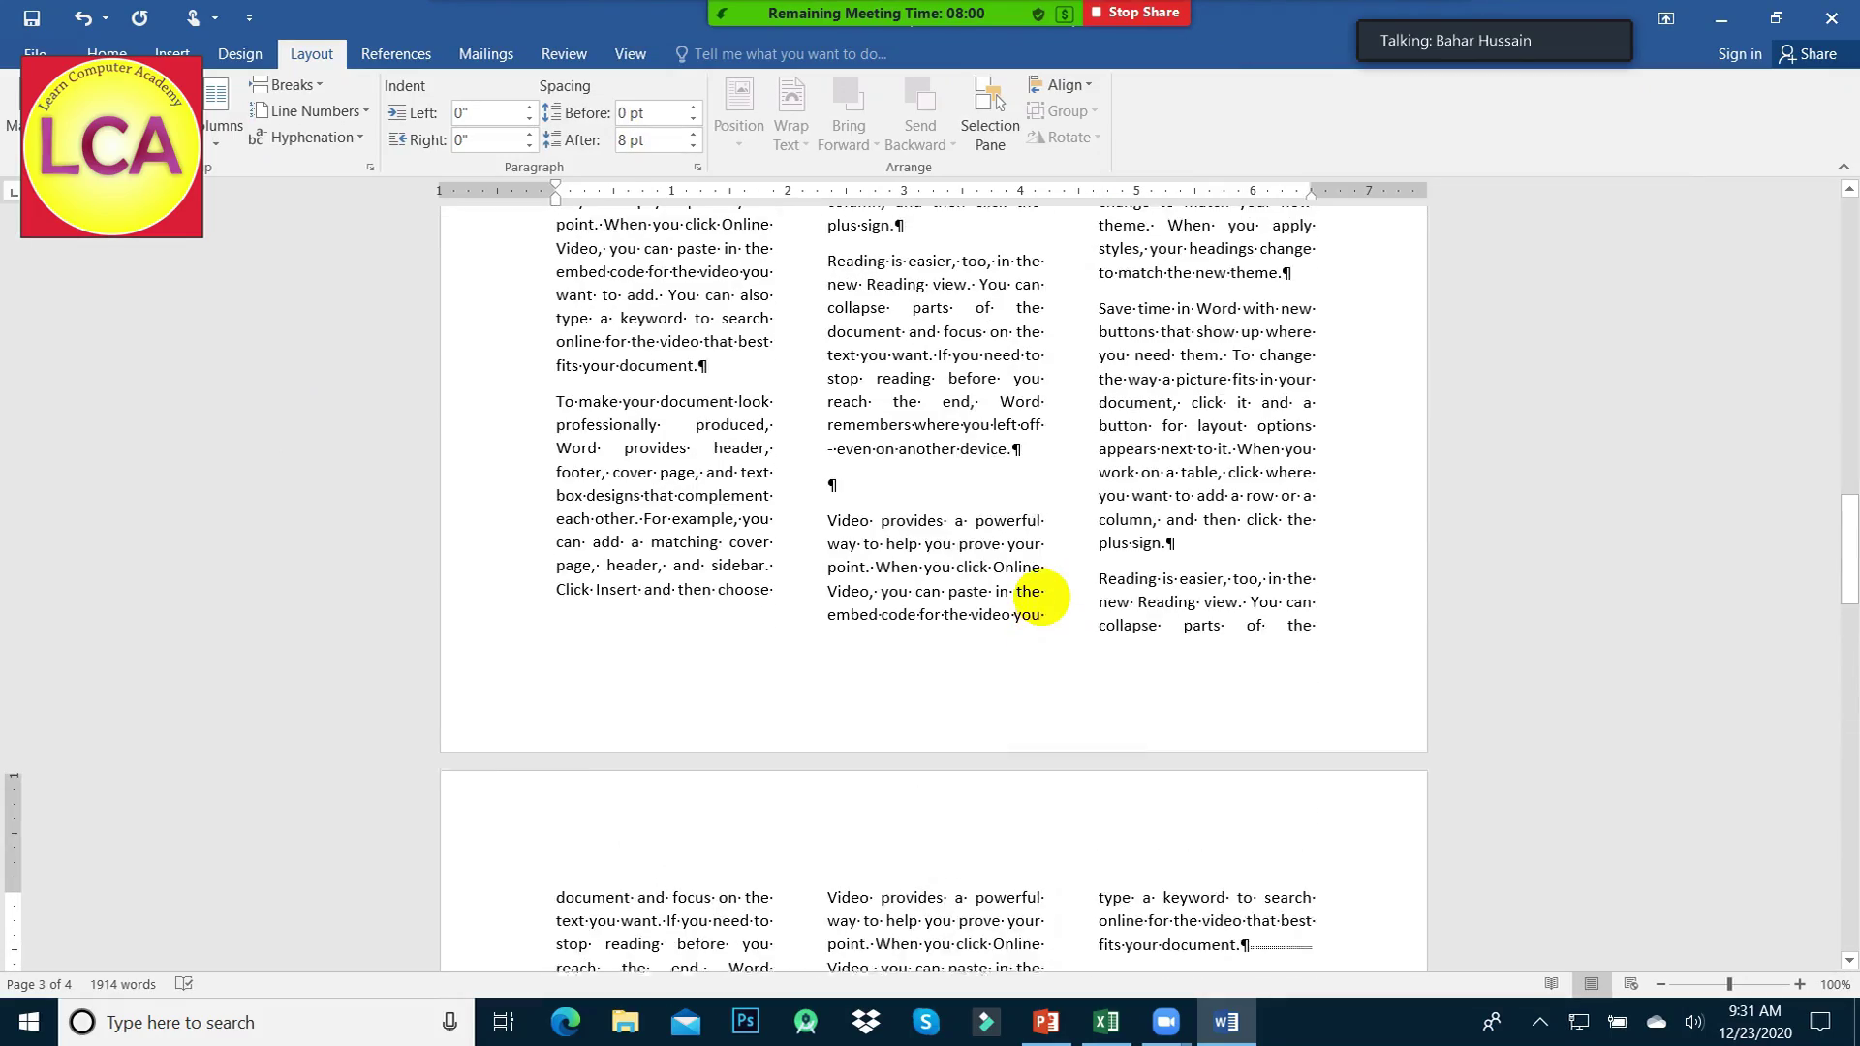
# - Select the whole document, set it to One column, and delete the continuous section break
pyautogui.scroll(5, 1183, 594)
pyautogui.scroll(5, 1042, 596)
pyautogui.scroll(5, 1047, 582)
pyautogui.scroll(5, 1051, 571)
pyautogui.scroll(3, 1061, 549)
pyautogui.scroll(-5, 1066, 538)
pyautogui.scroll(-5, 1070, 537)
pyautogui.scroll(-5, 1080, 538)
pyautogui.scroll(-3, 1095, 538)
pyautogui.scroll(-5, 1095, 539)
pyautogui.scroll(-5, 1095, 539)
pyautogui.scroll(-5, 1095, 539)
pyautogui.scroll(-5, 1095, 539)
pyautogui.scroll(5, 1095, 539)
pyautogui.scroll(5, 1095, 539)
pyautogui.scroll(5, 1095, 538)
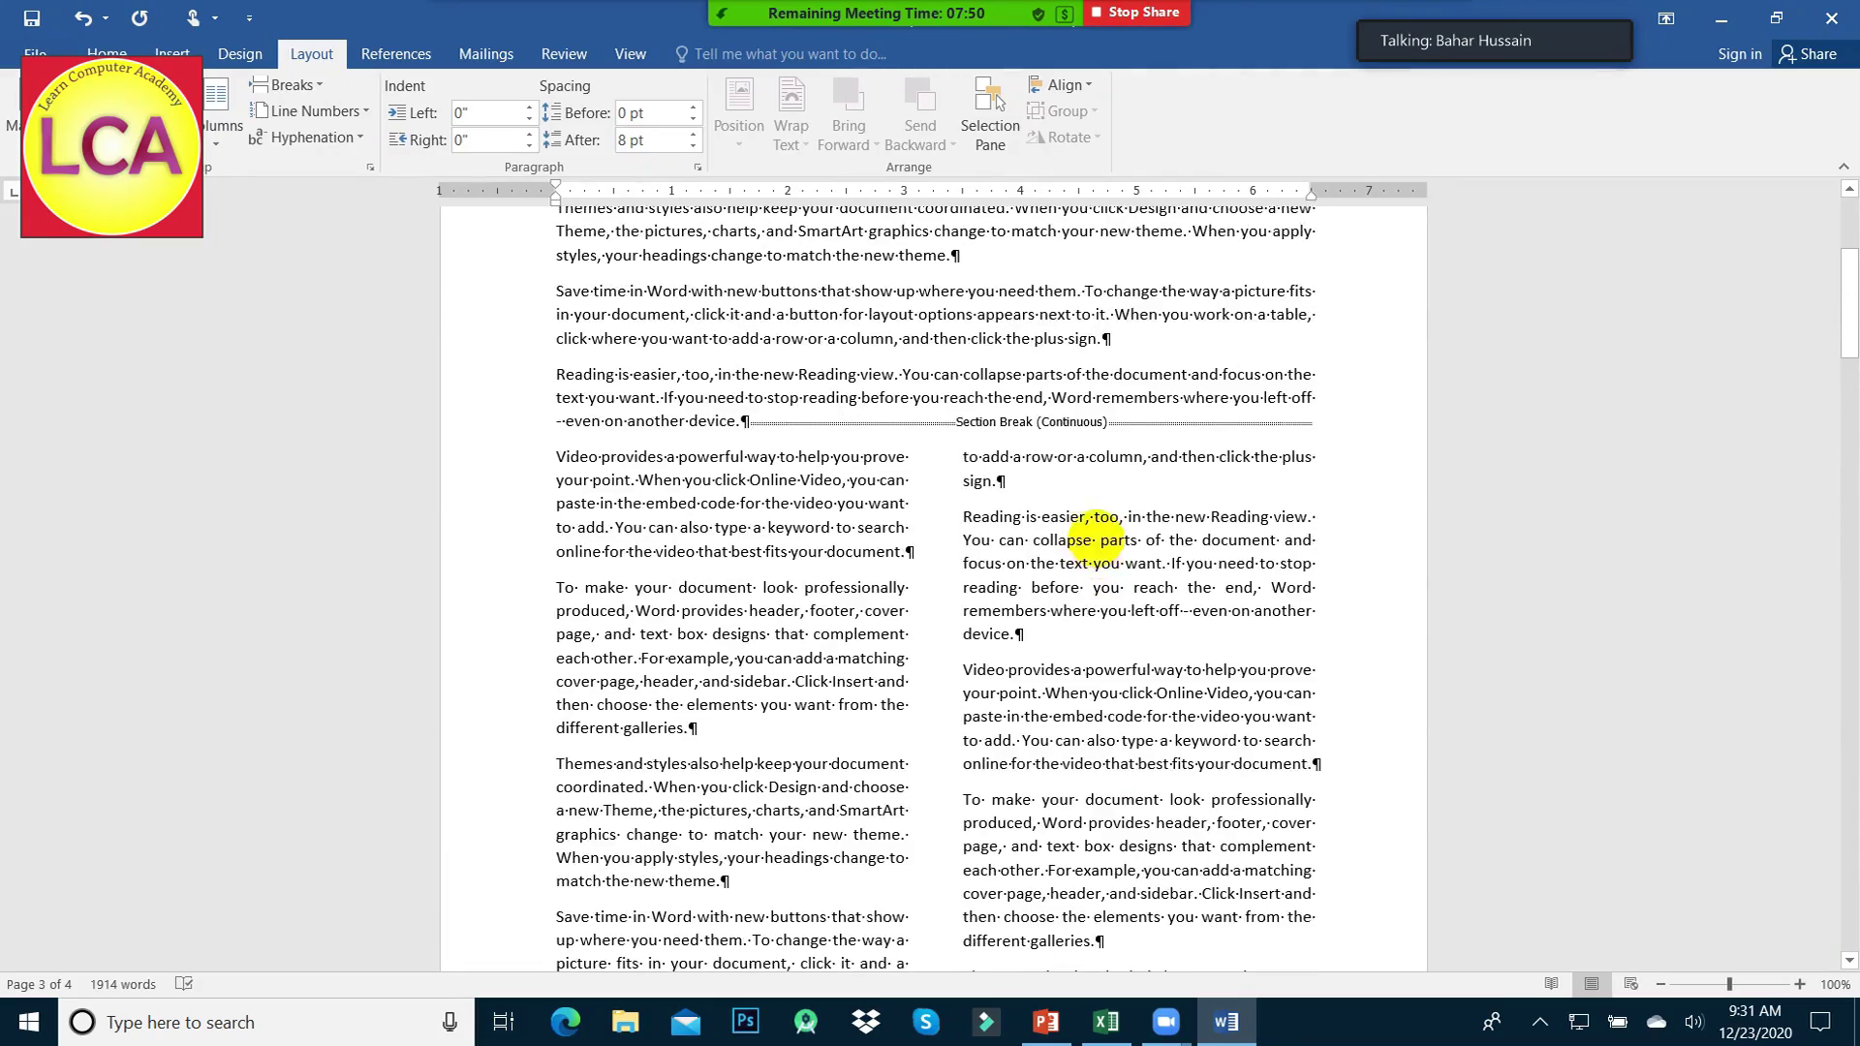
pyautogui.scroll(5, 1095, 539)
pyautogui.scroll(1, 1095, 539)
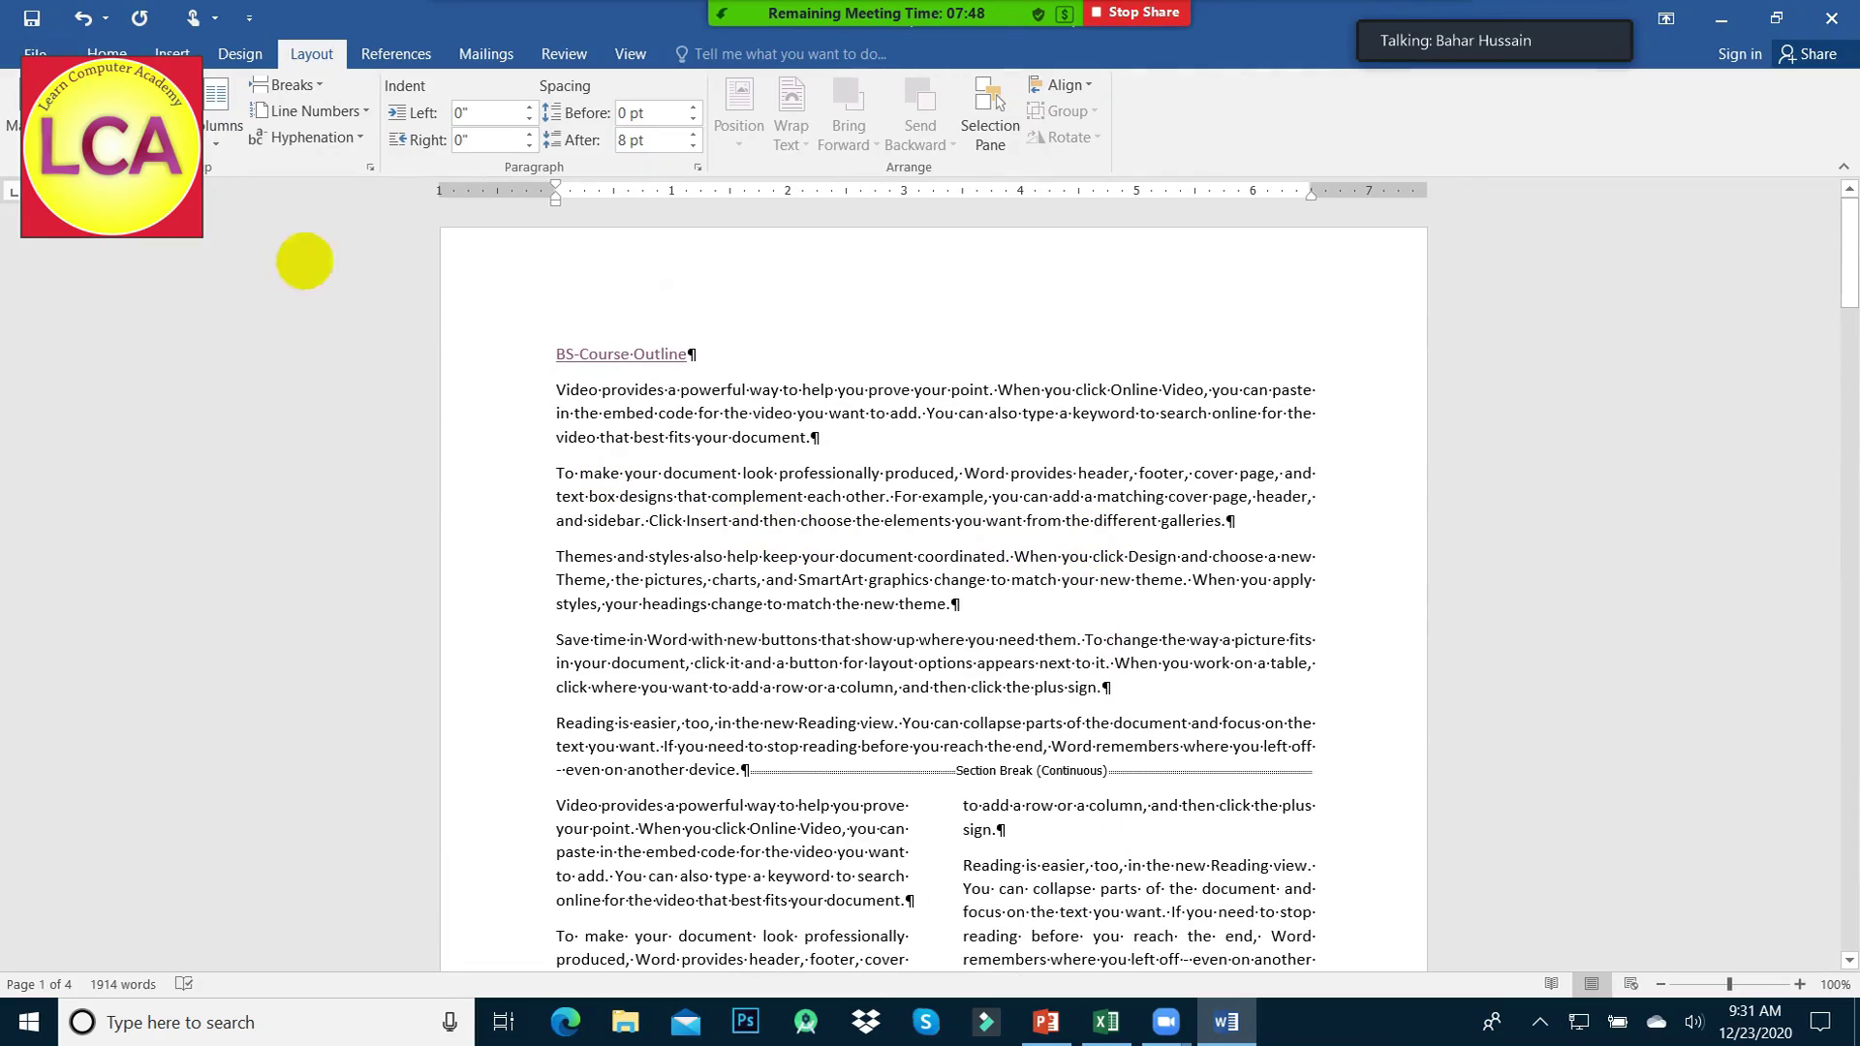
pyautogui.click(218, 140)
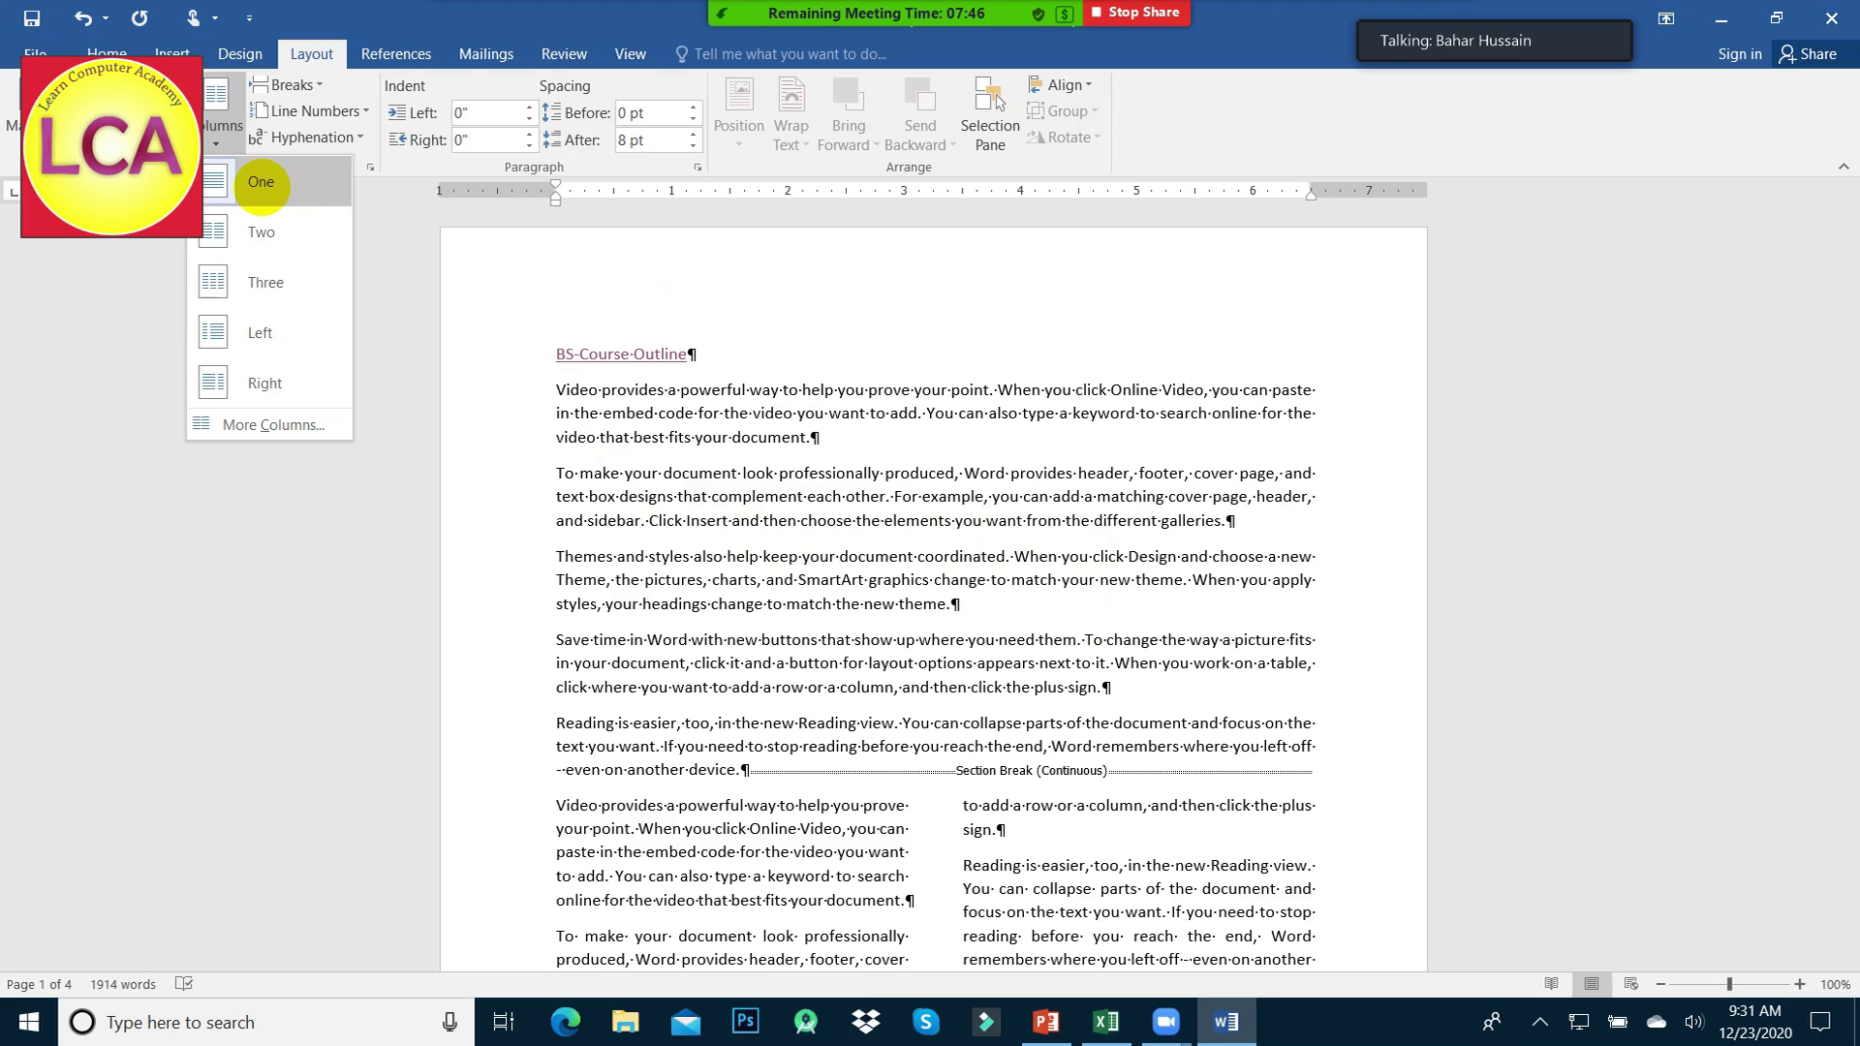
pyautogui.click(792, 772)
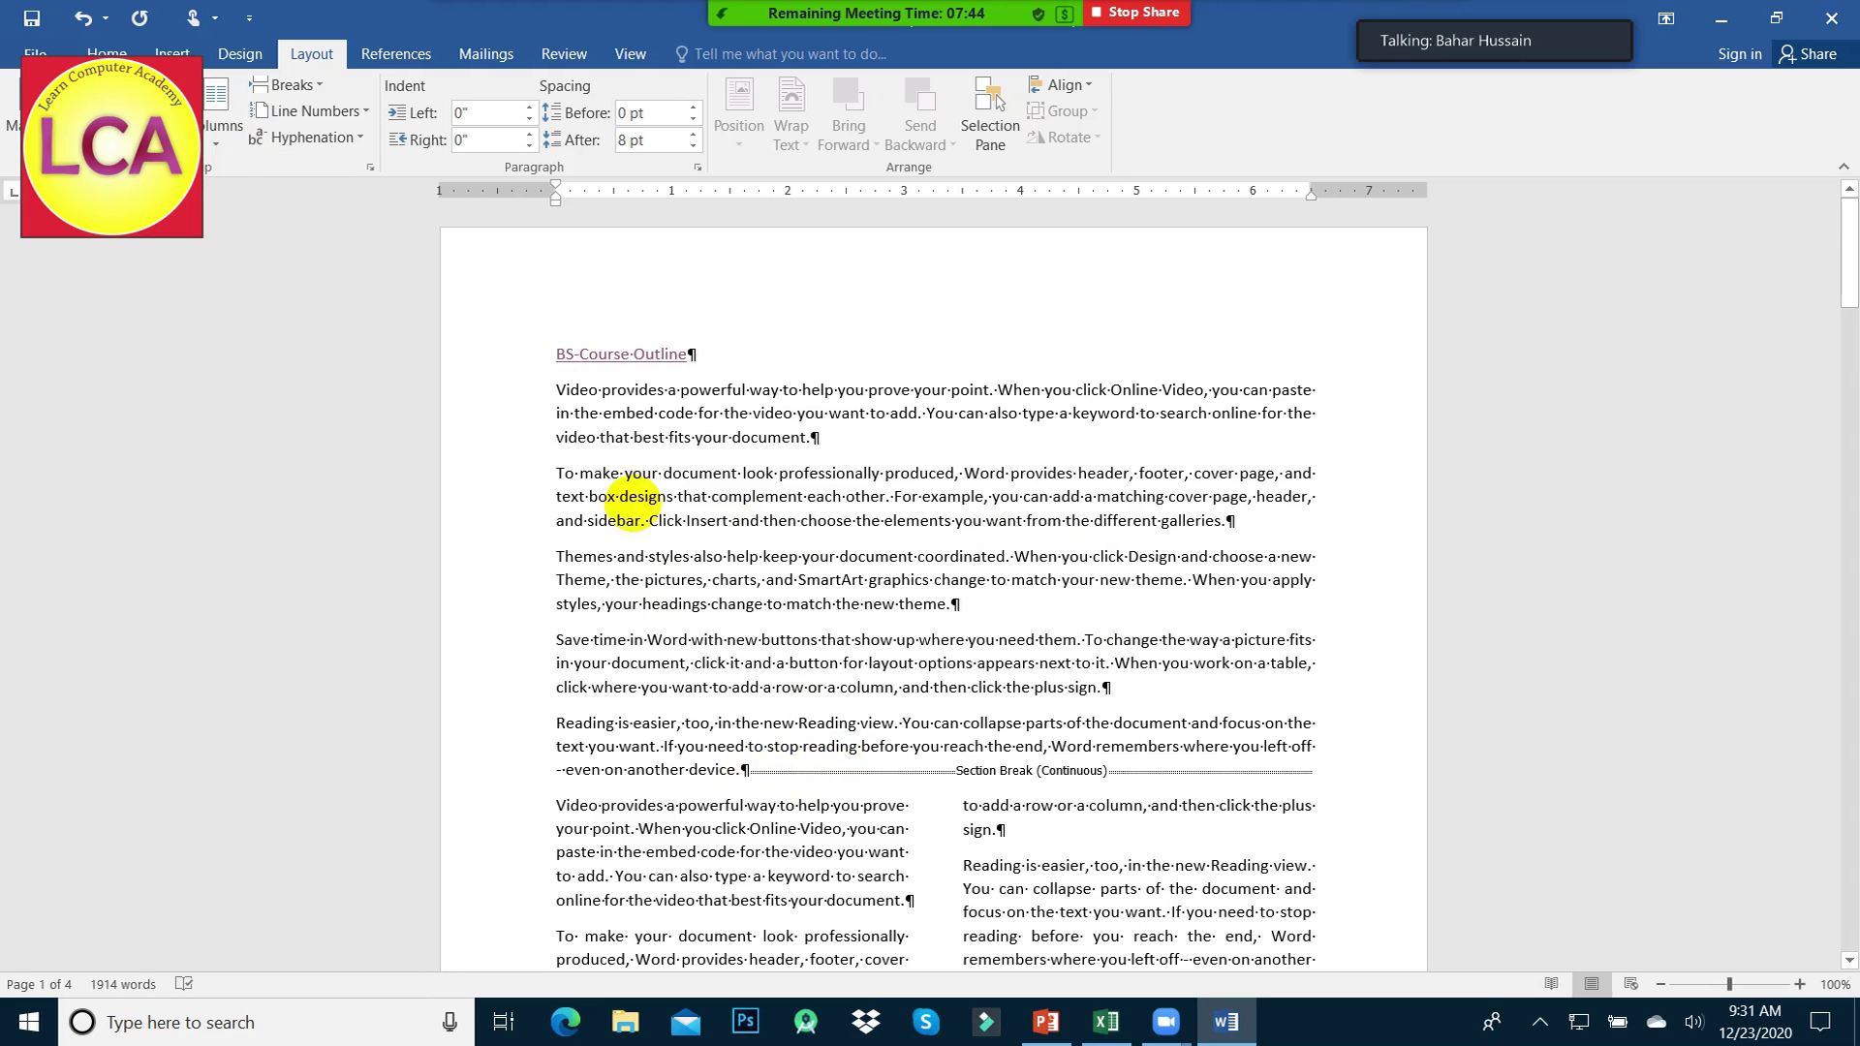
pyautogui.click(221, 136)
pyautogui.click(255, 184)
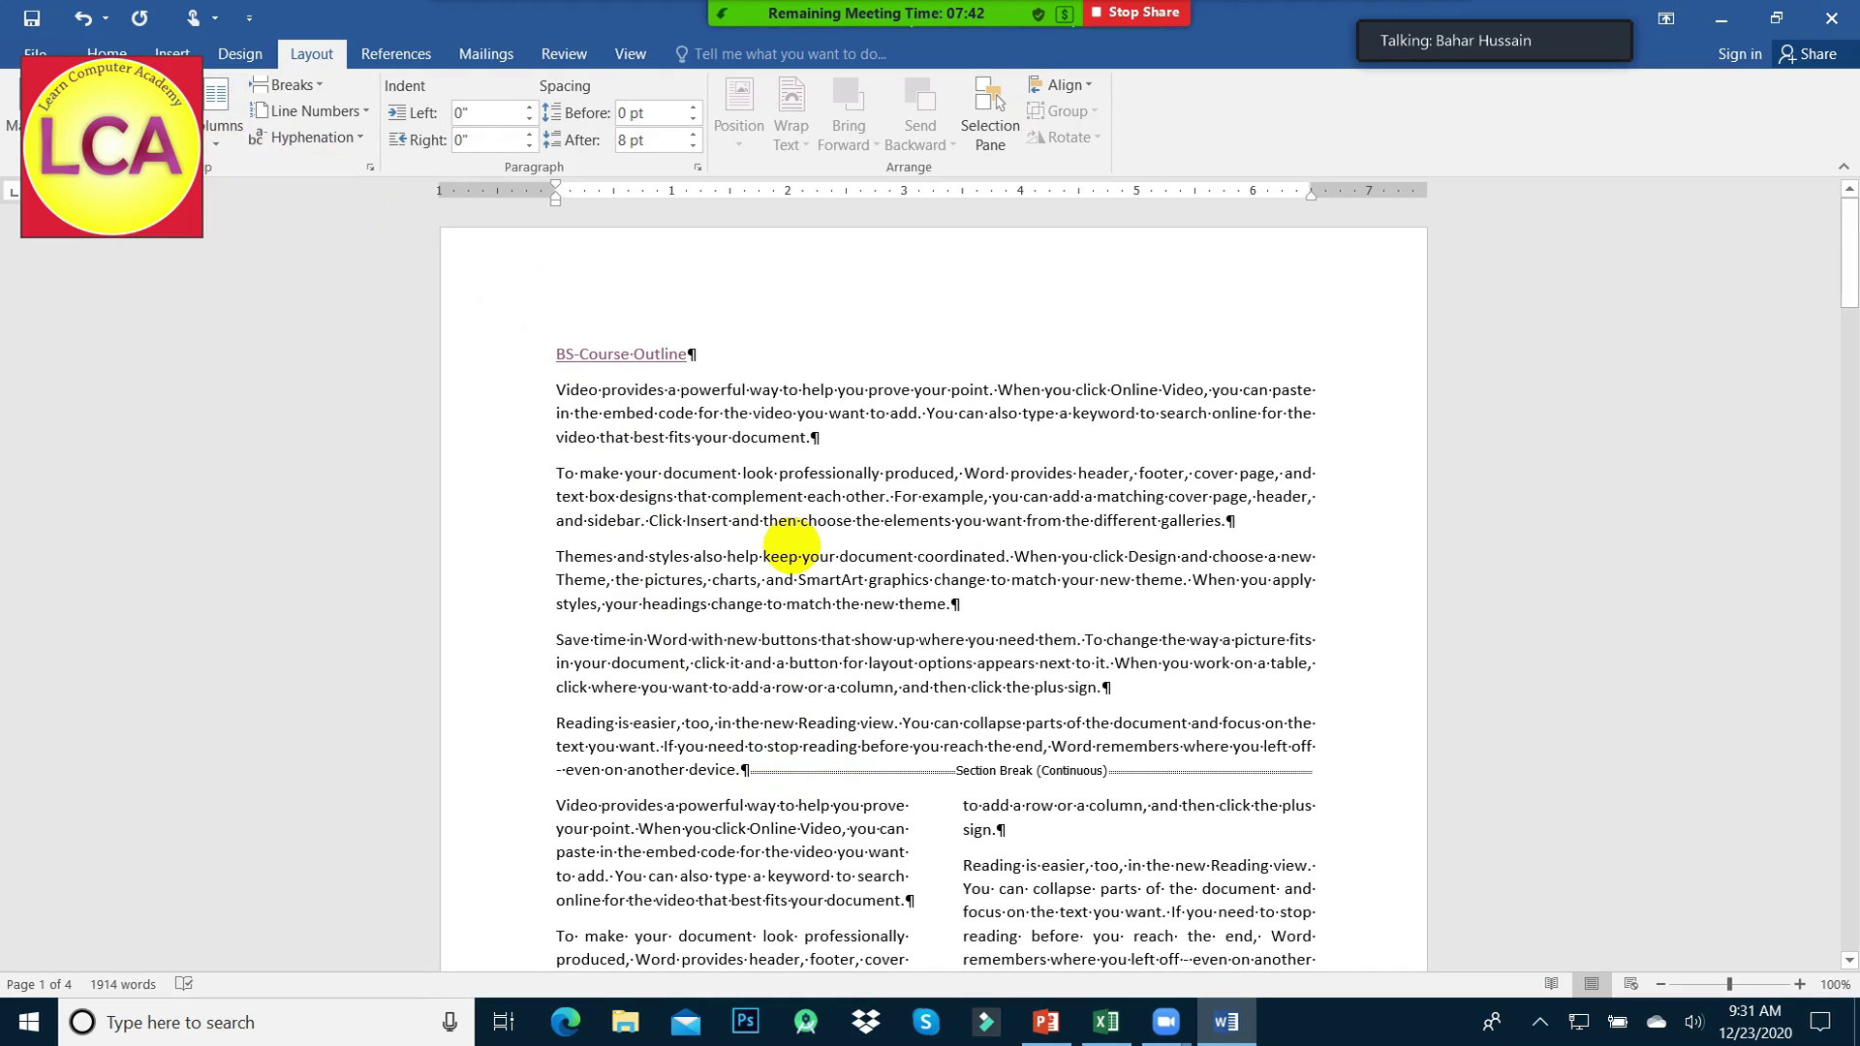
pyautogui.hotkey('ctrl', 'a')
pyautogui.click(218, 135)
pyautogui.click(401, 289)
pyautogui.click(807, 756)
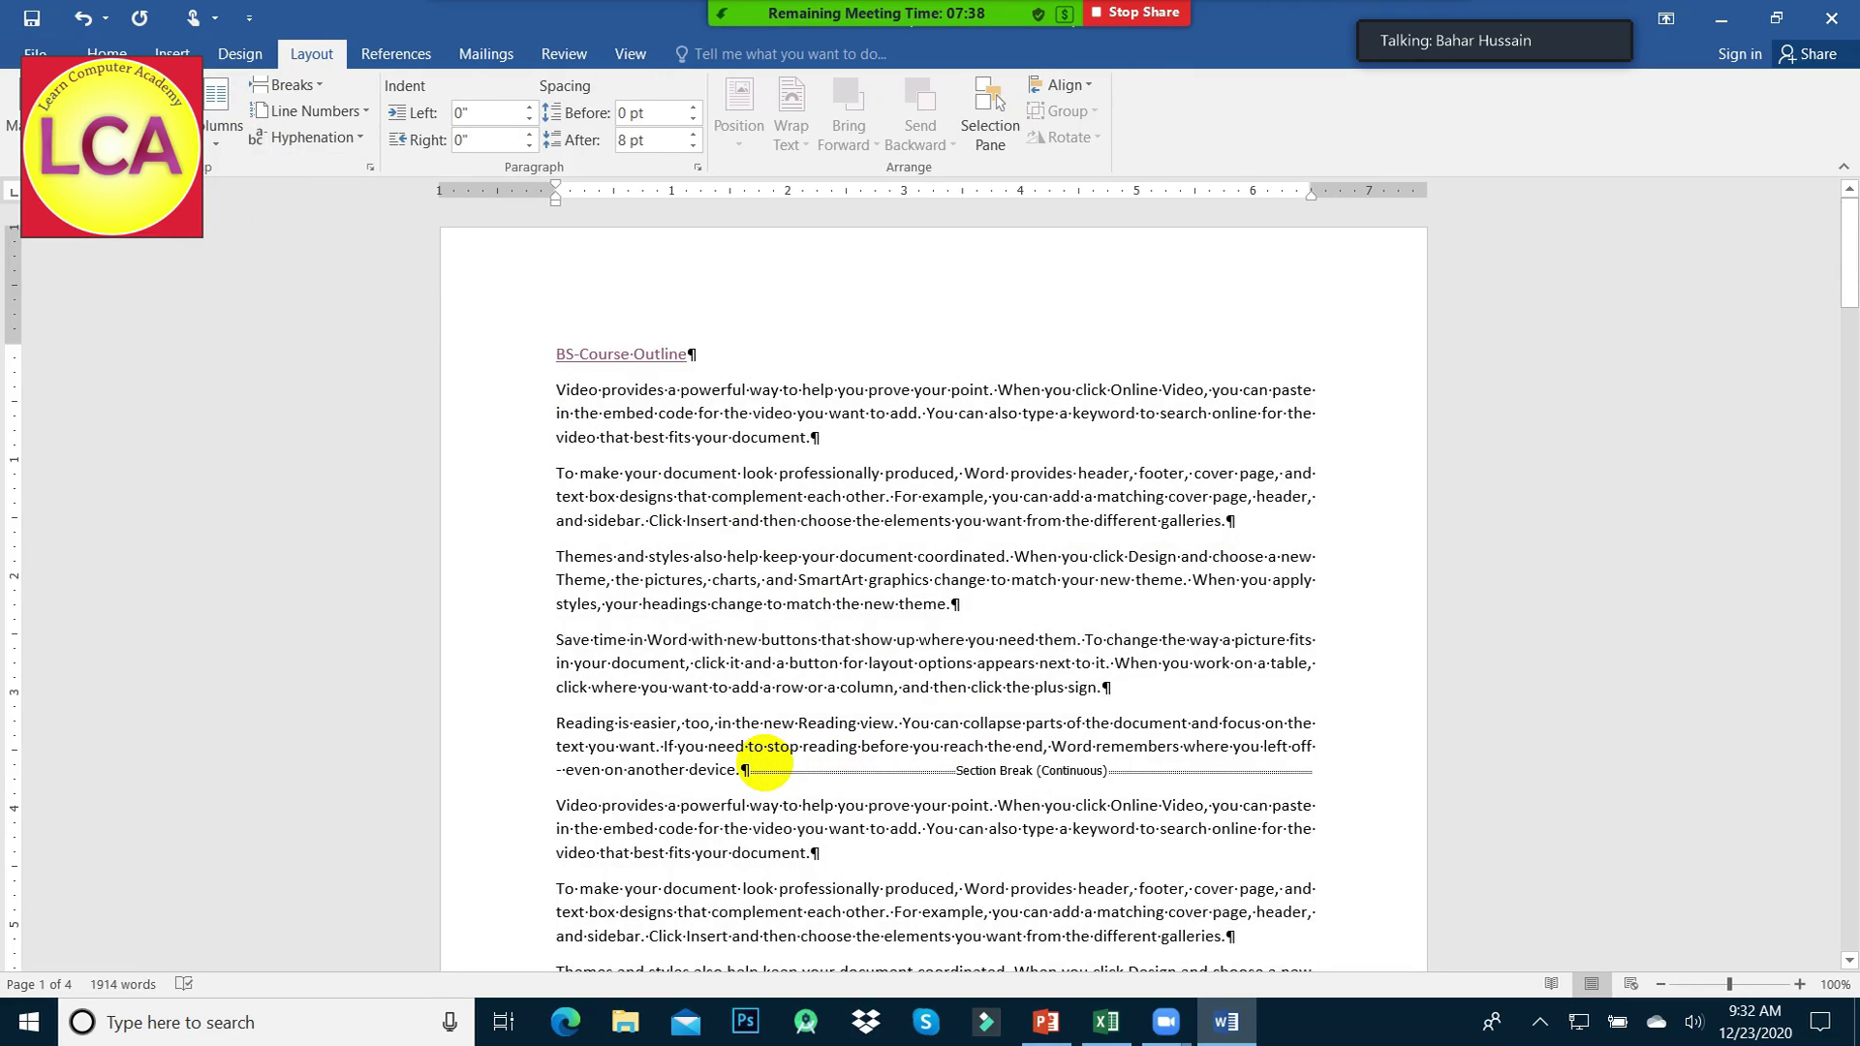
pyautogui.press('Delete')
# - Insert a page break right after 'another device.' in the first 'Reading is easier' paragraph
pyautogui.scroll(-3, 1016, 766)
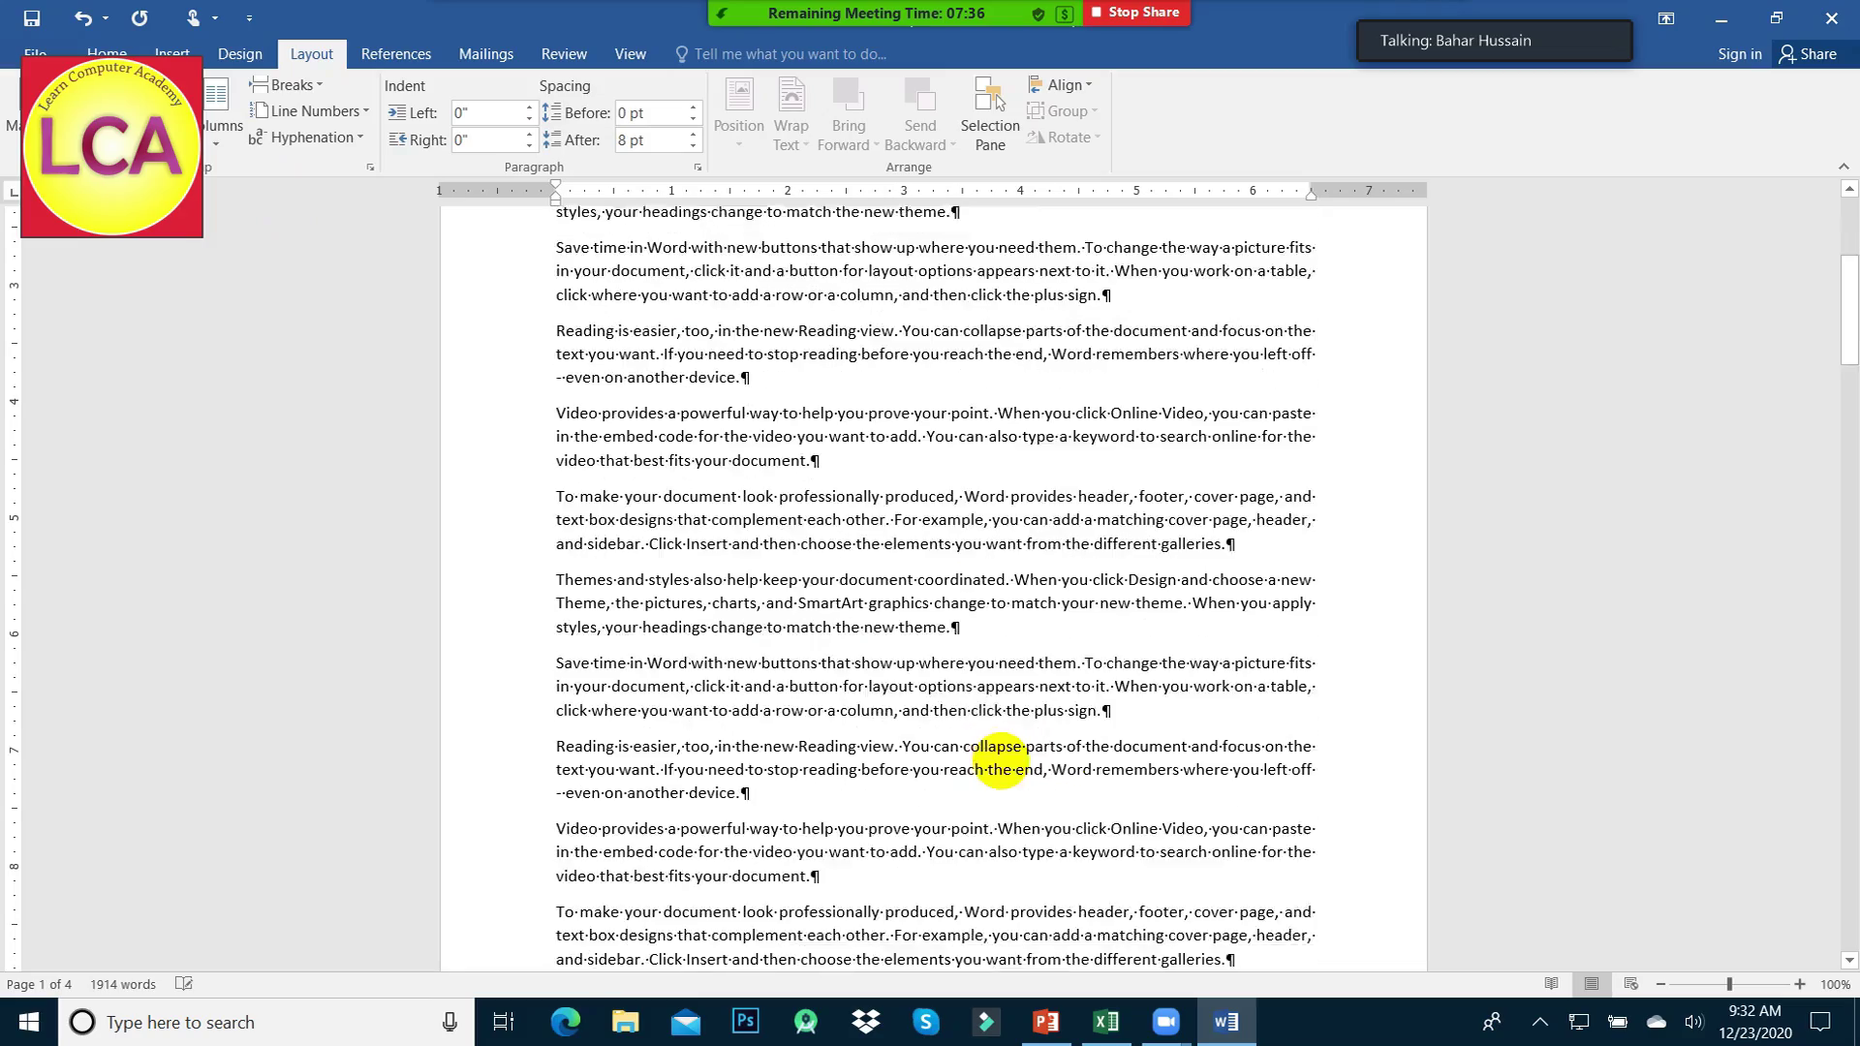
pyautogui.scroll(-3, 1016, 781)
pyautogui.scroll(-3, 1016, 787)
pyautogui.scroll(3, 1012, 783)
pyautogui.scroll(-5, 952, 550)
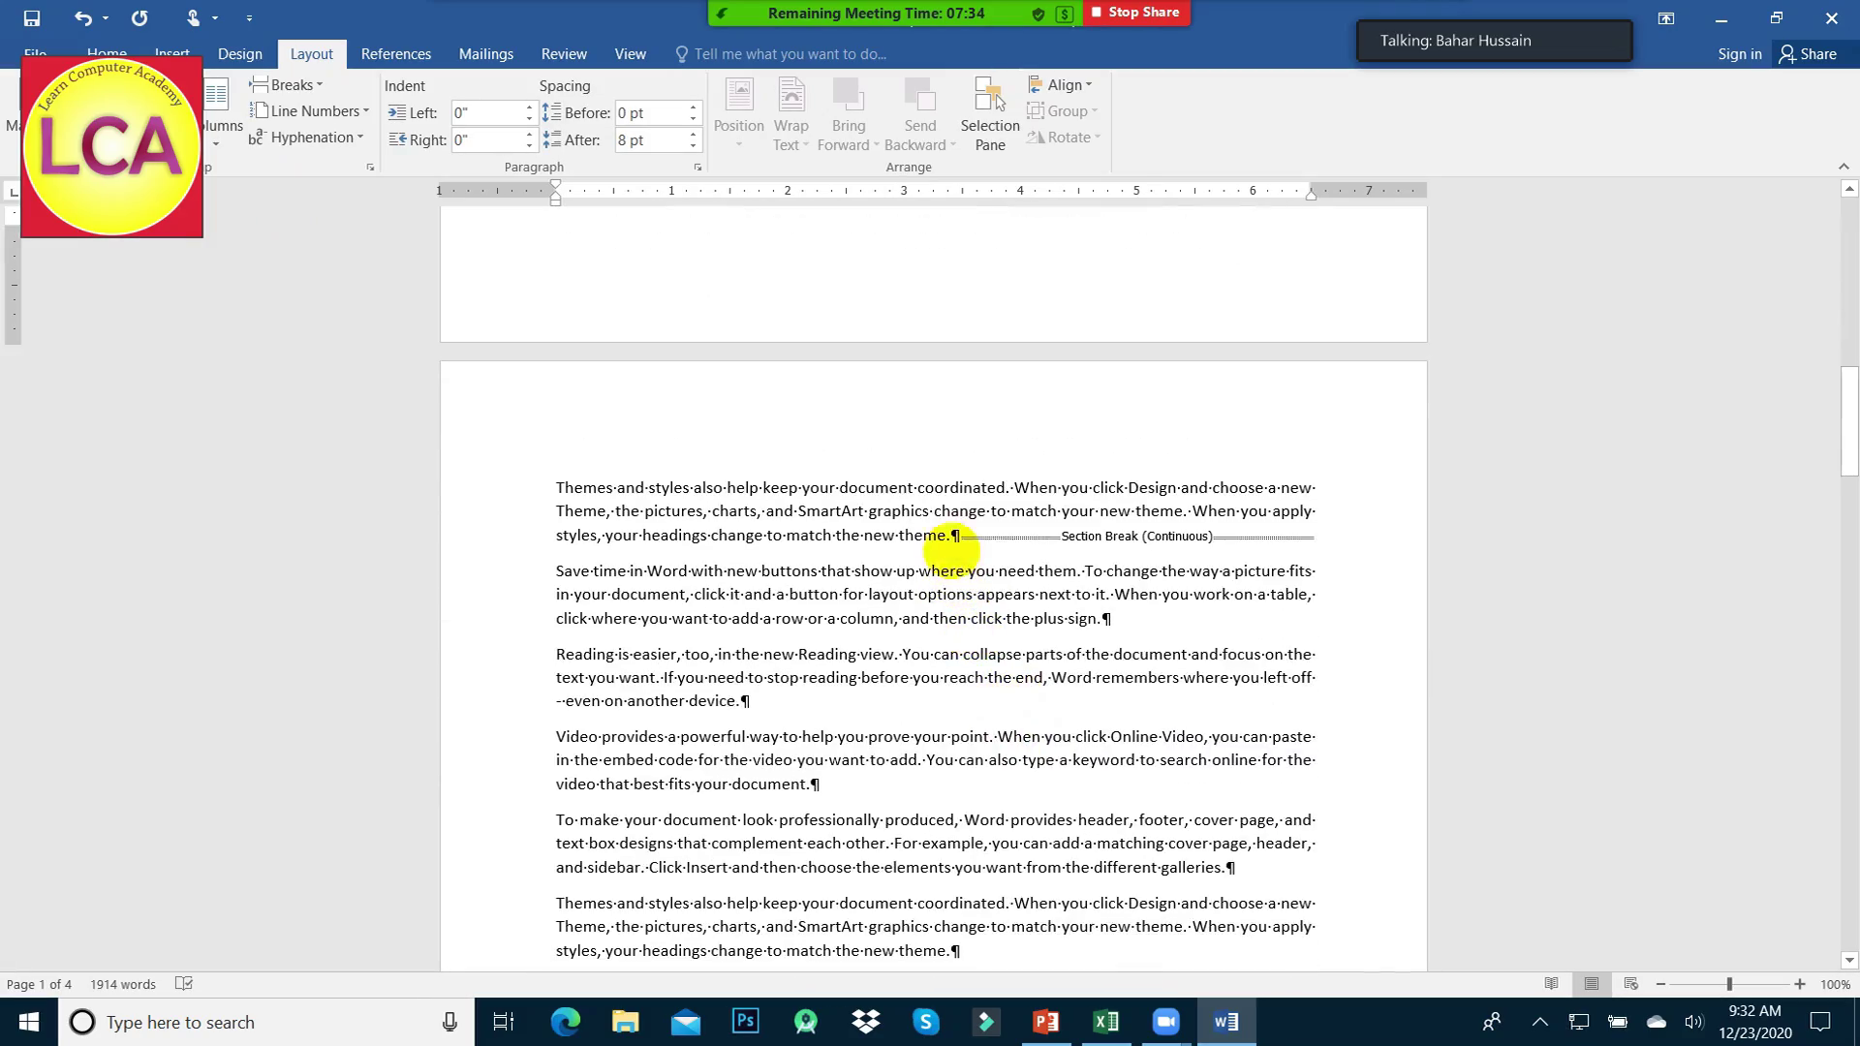
pyautogui.scroll(3, 852, 575)
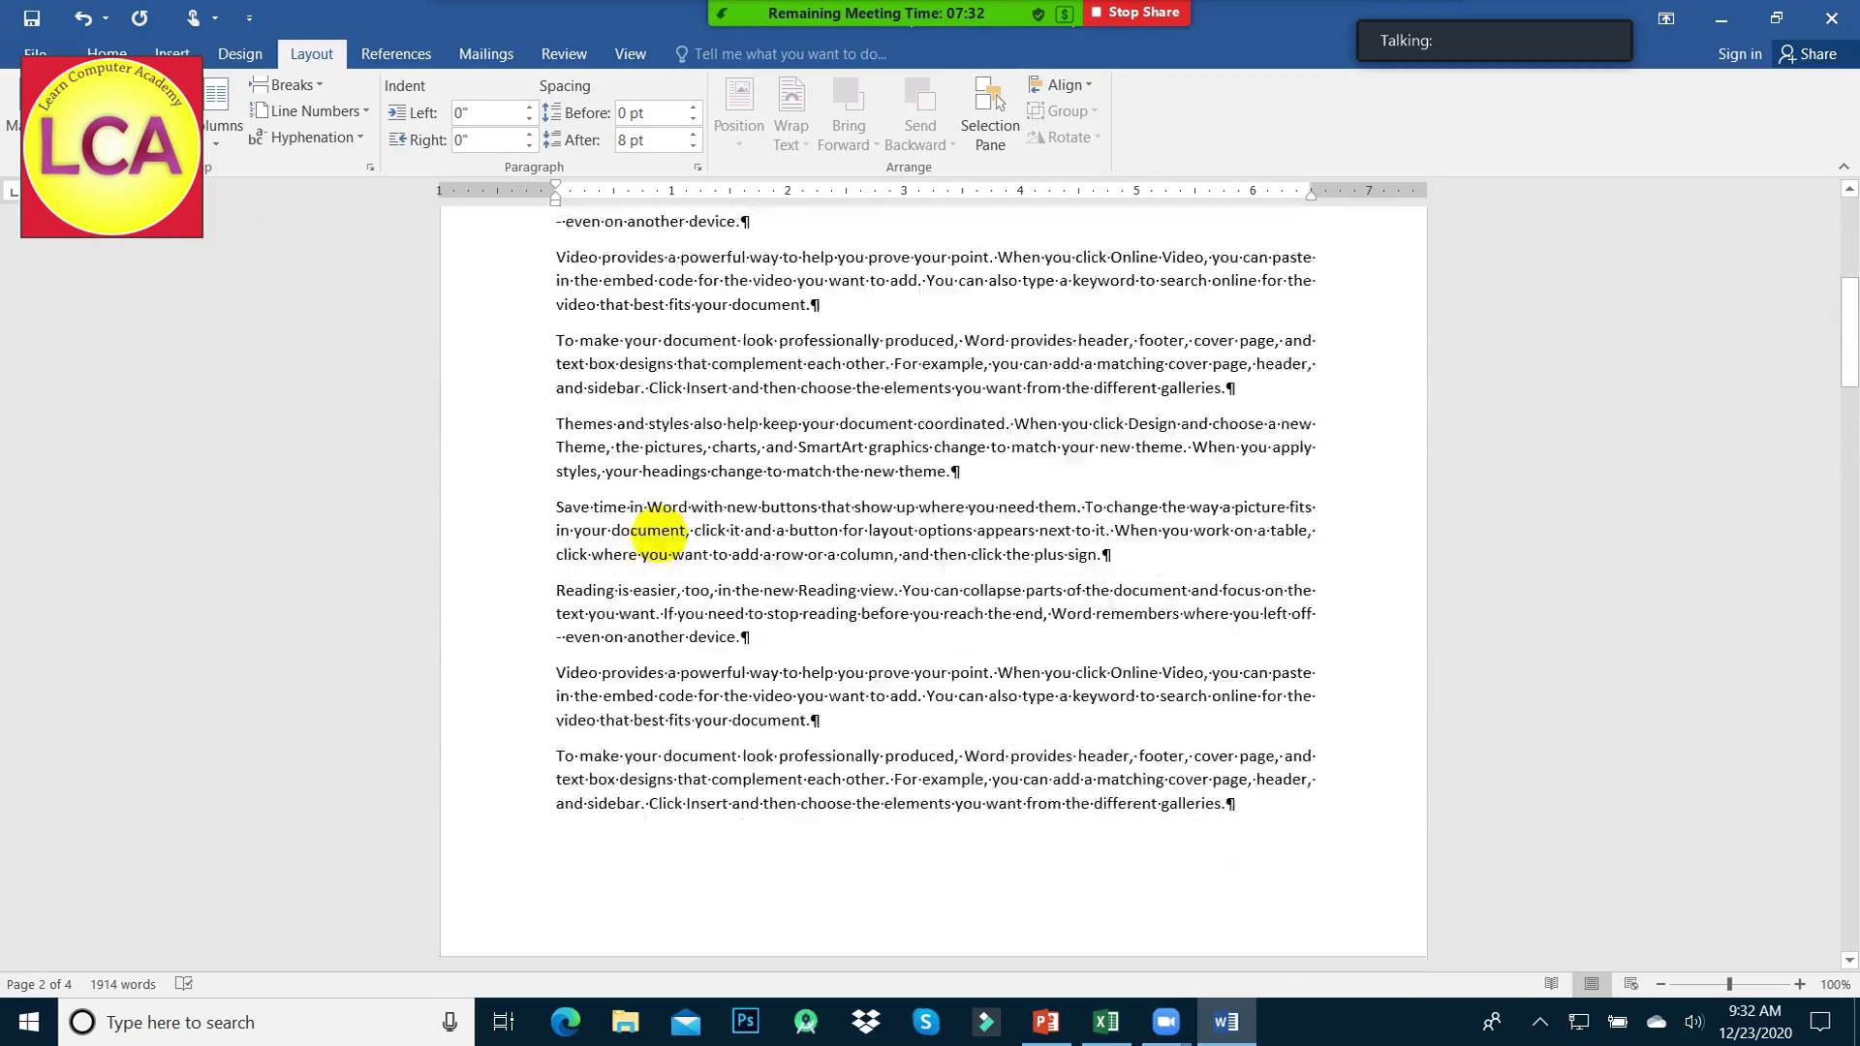
pyautogui.scroll(5, 833, 480)
pyautogui.scroll(-3, 935, 649)
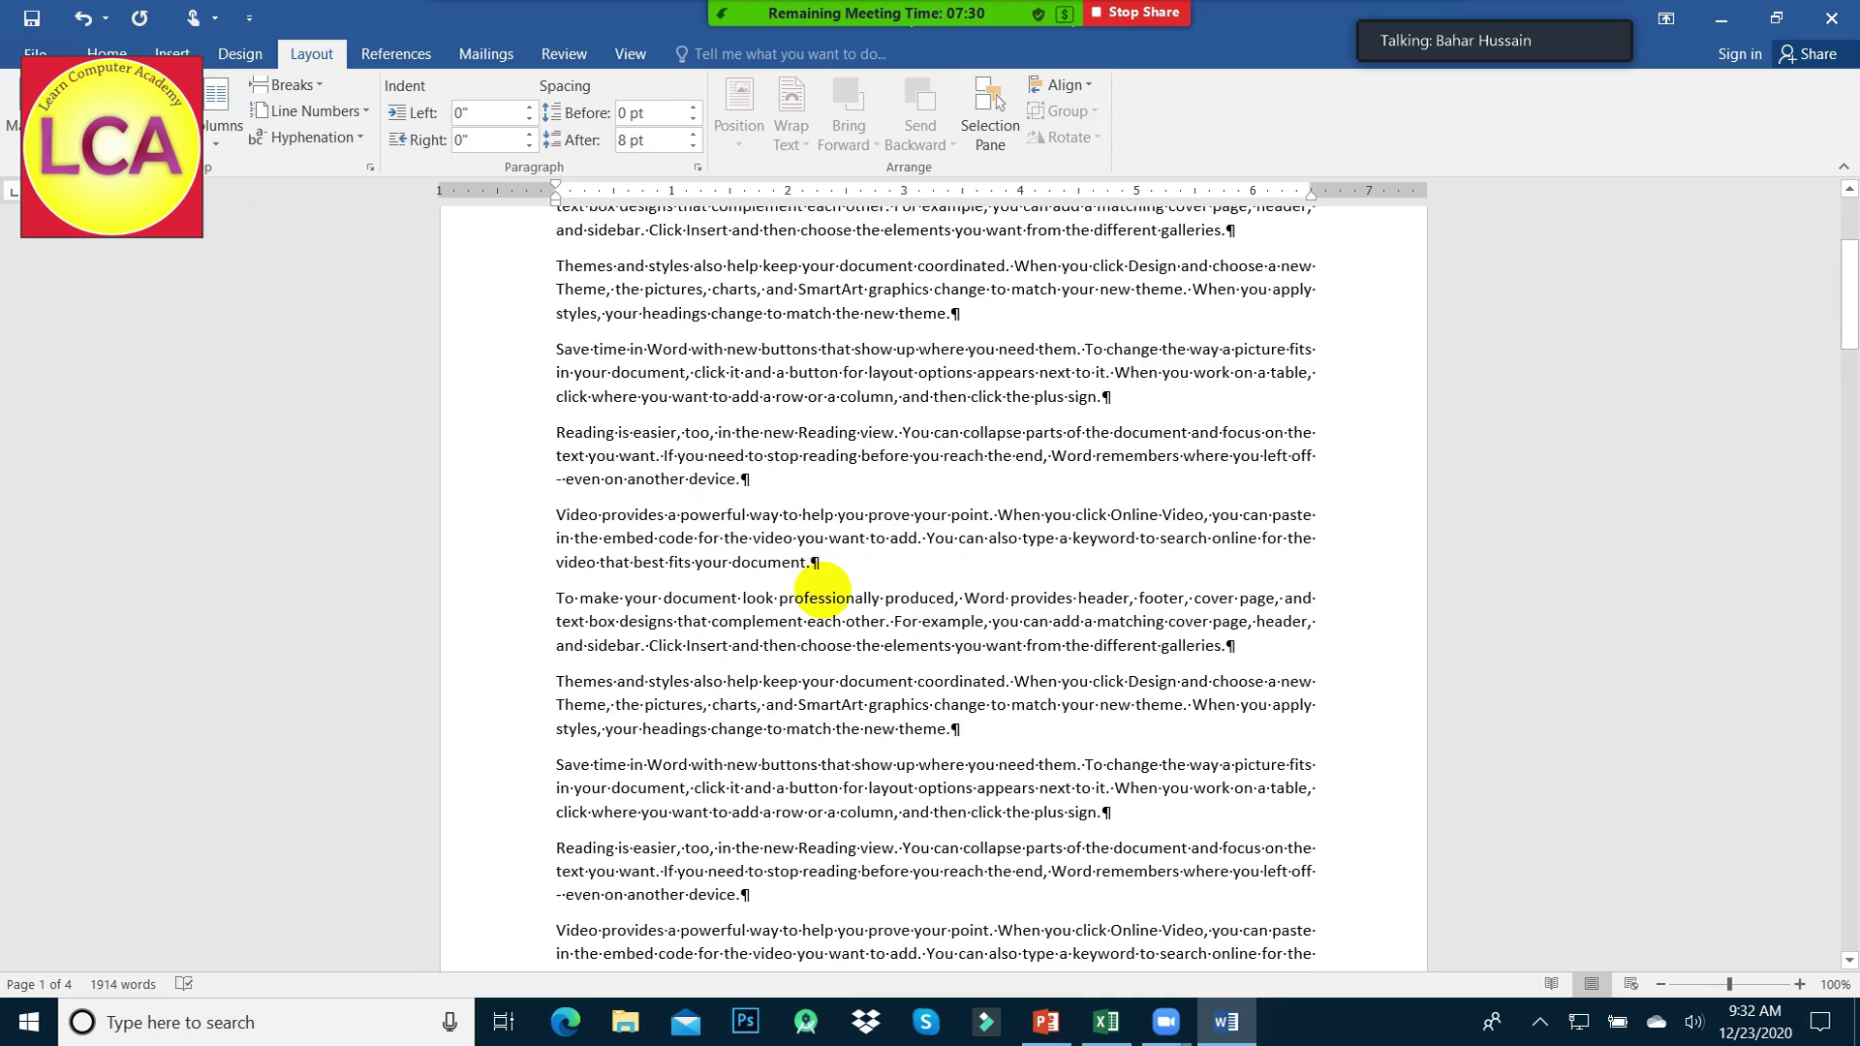
pyautogui.click(764, 478)
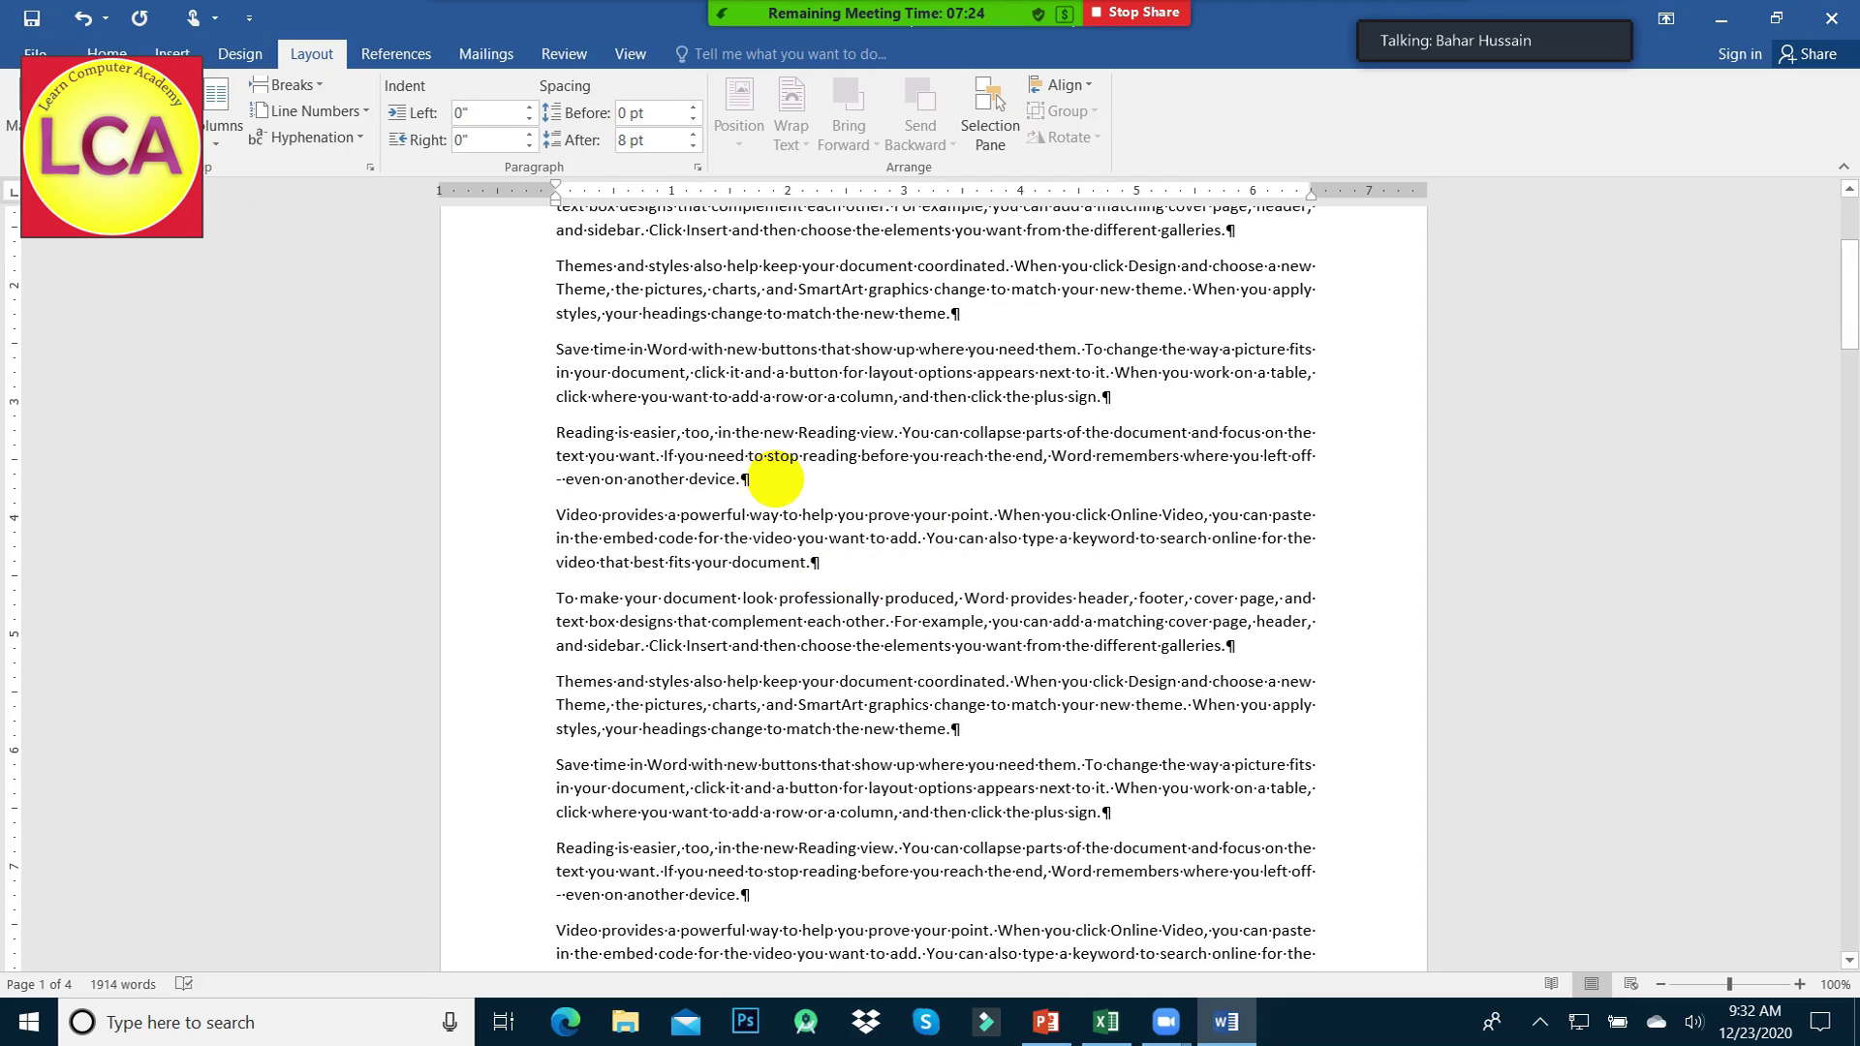
pyautogui.hotkey('ctrl', 'Return')
pyautogui.scroll(-5, 864, 699)
pyautogui.scroll(-5, 864, 699)
pyautogui.scroll(-5, 867, 696)
pyautogui.scroll(-3, 871, 694)
pyautogui.scroll(5, 871, 694)
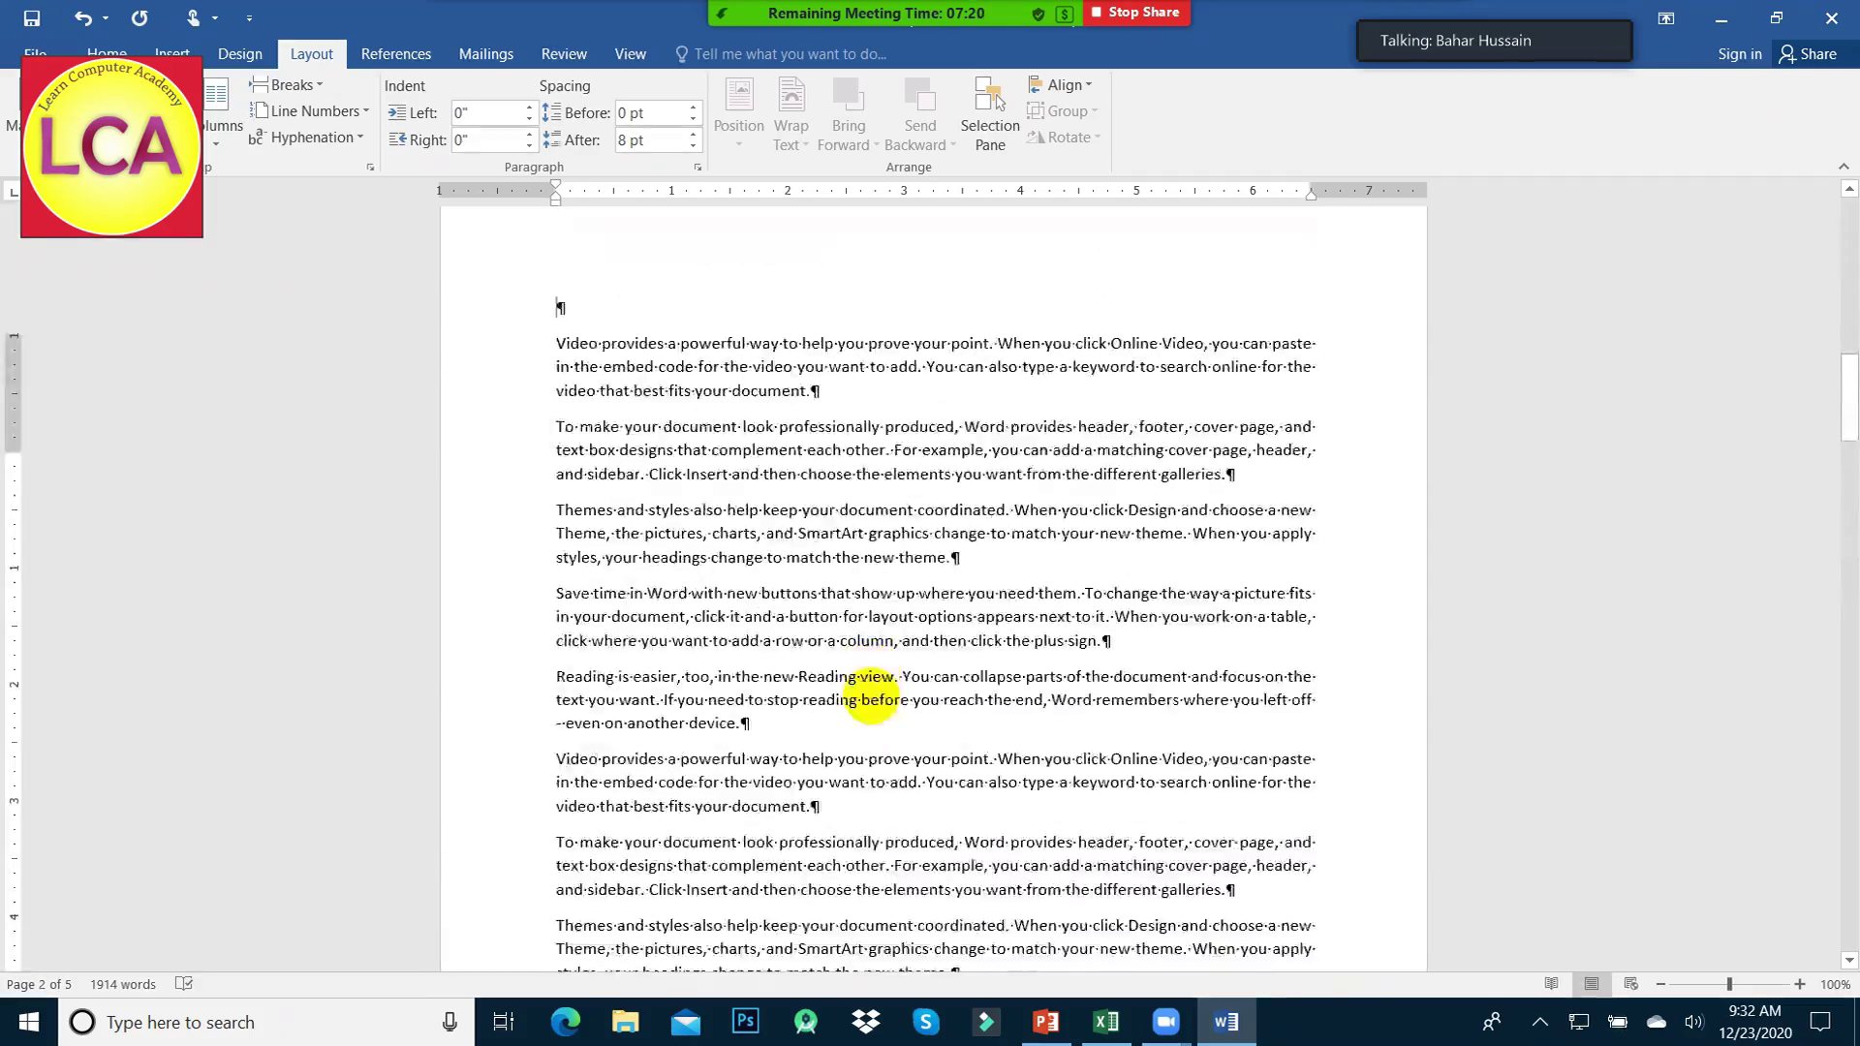
pyautogui.scroll(5, 877, 695)
pyautogui.scroll(5, 882, 696)
pyautogui.scroll(5, 889, 696)
pyautogui.scroll(-8, 889, 696)
pyautogui.scroll(-7, 890, 697)
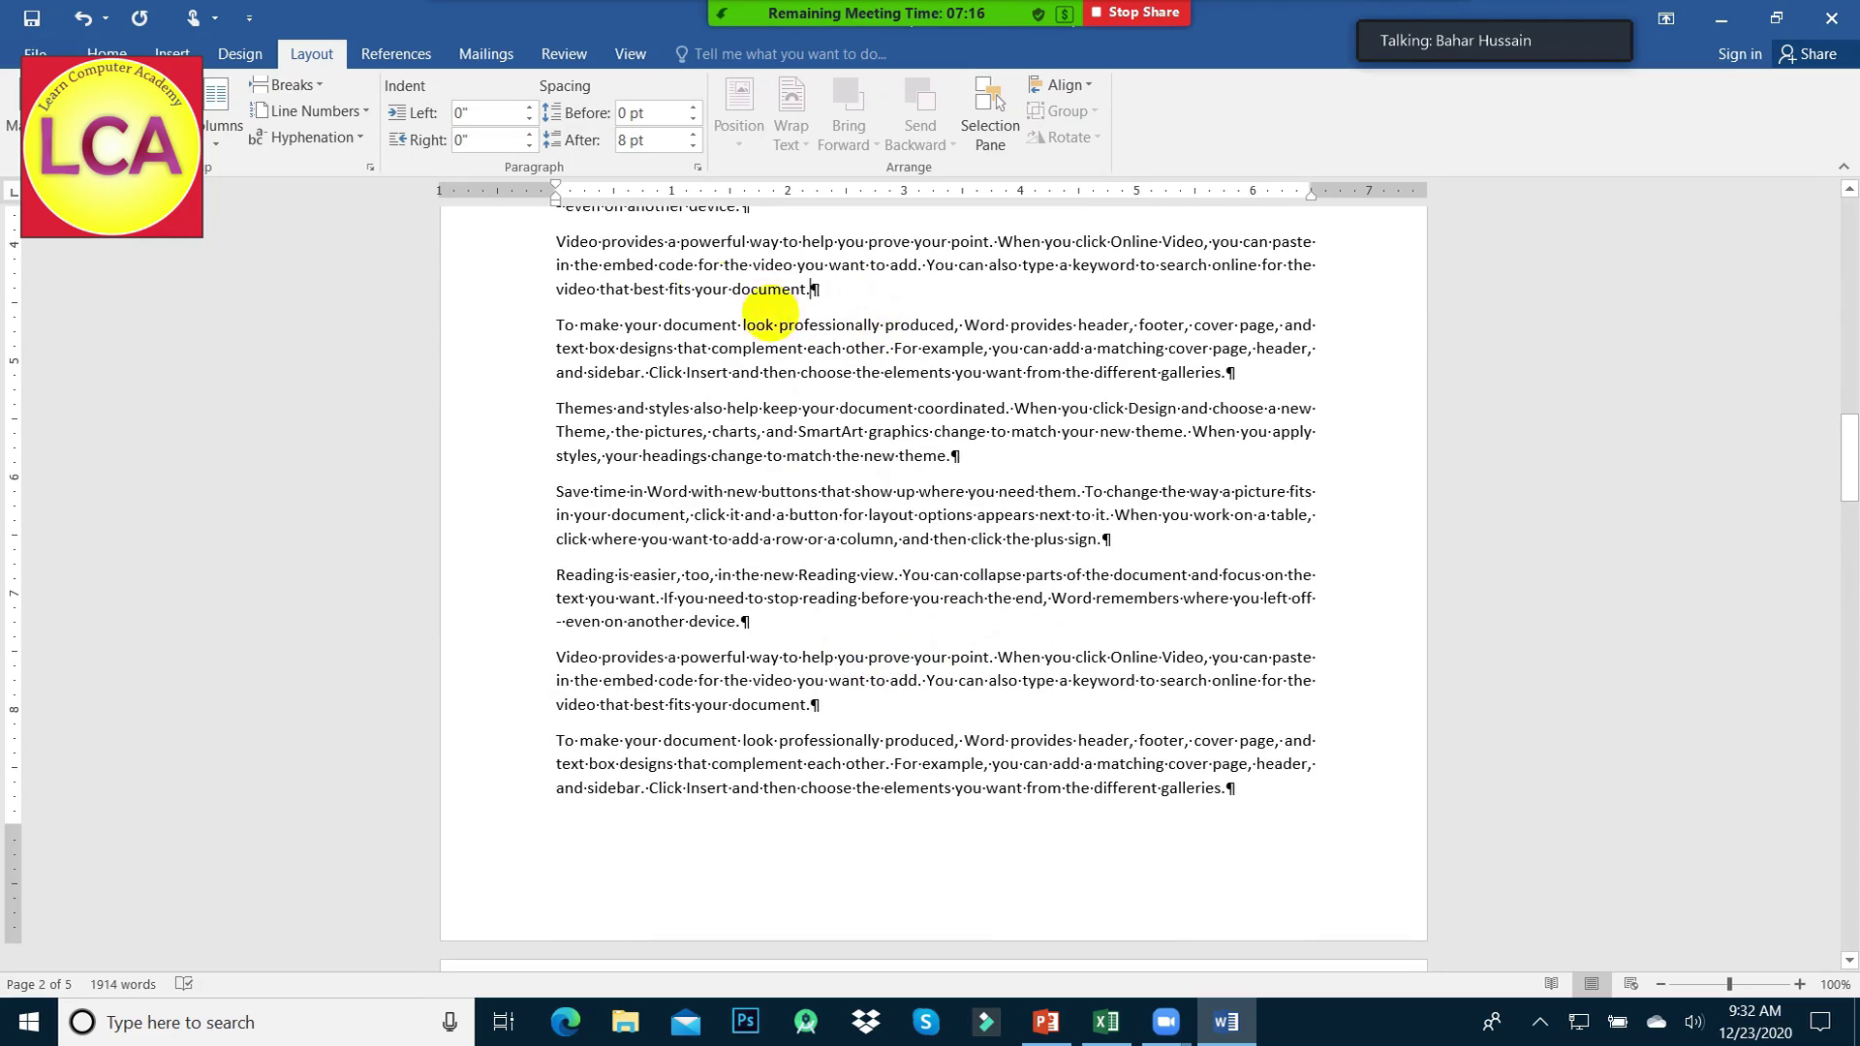
pyautogui.scroll(3, 293, 84)
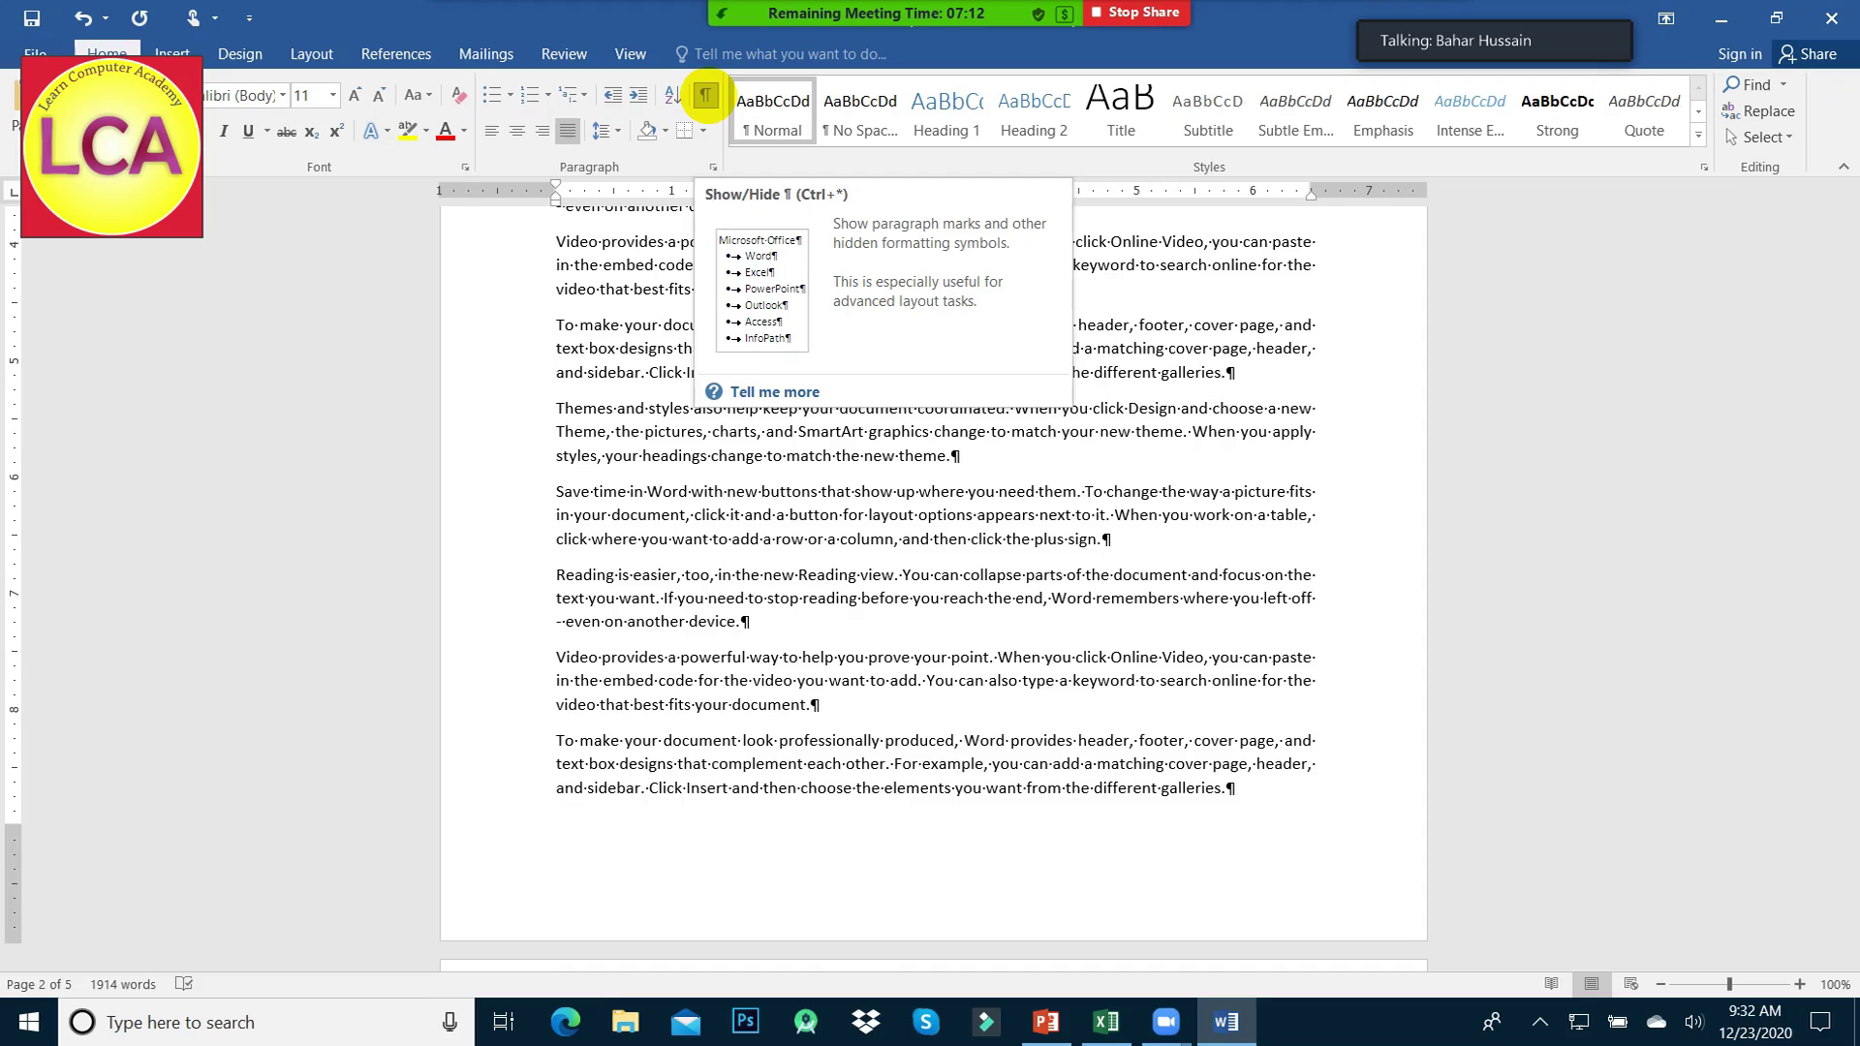
# - Briefly hide the formatting marks, then show them again
pyautogui.click(705, 94)
pyautogui.scroll(-5, 925, 582)
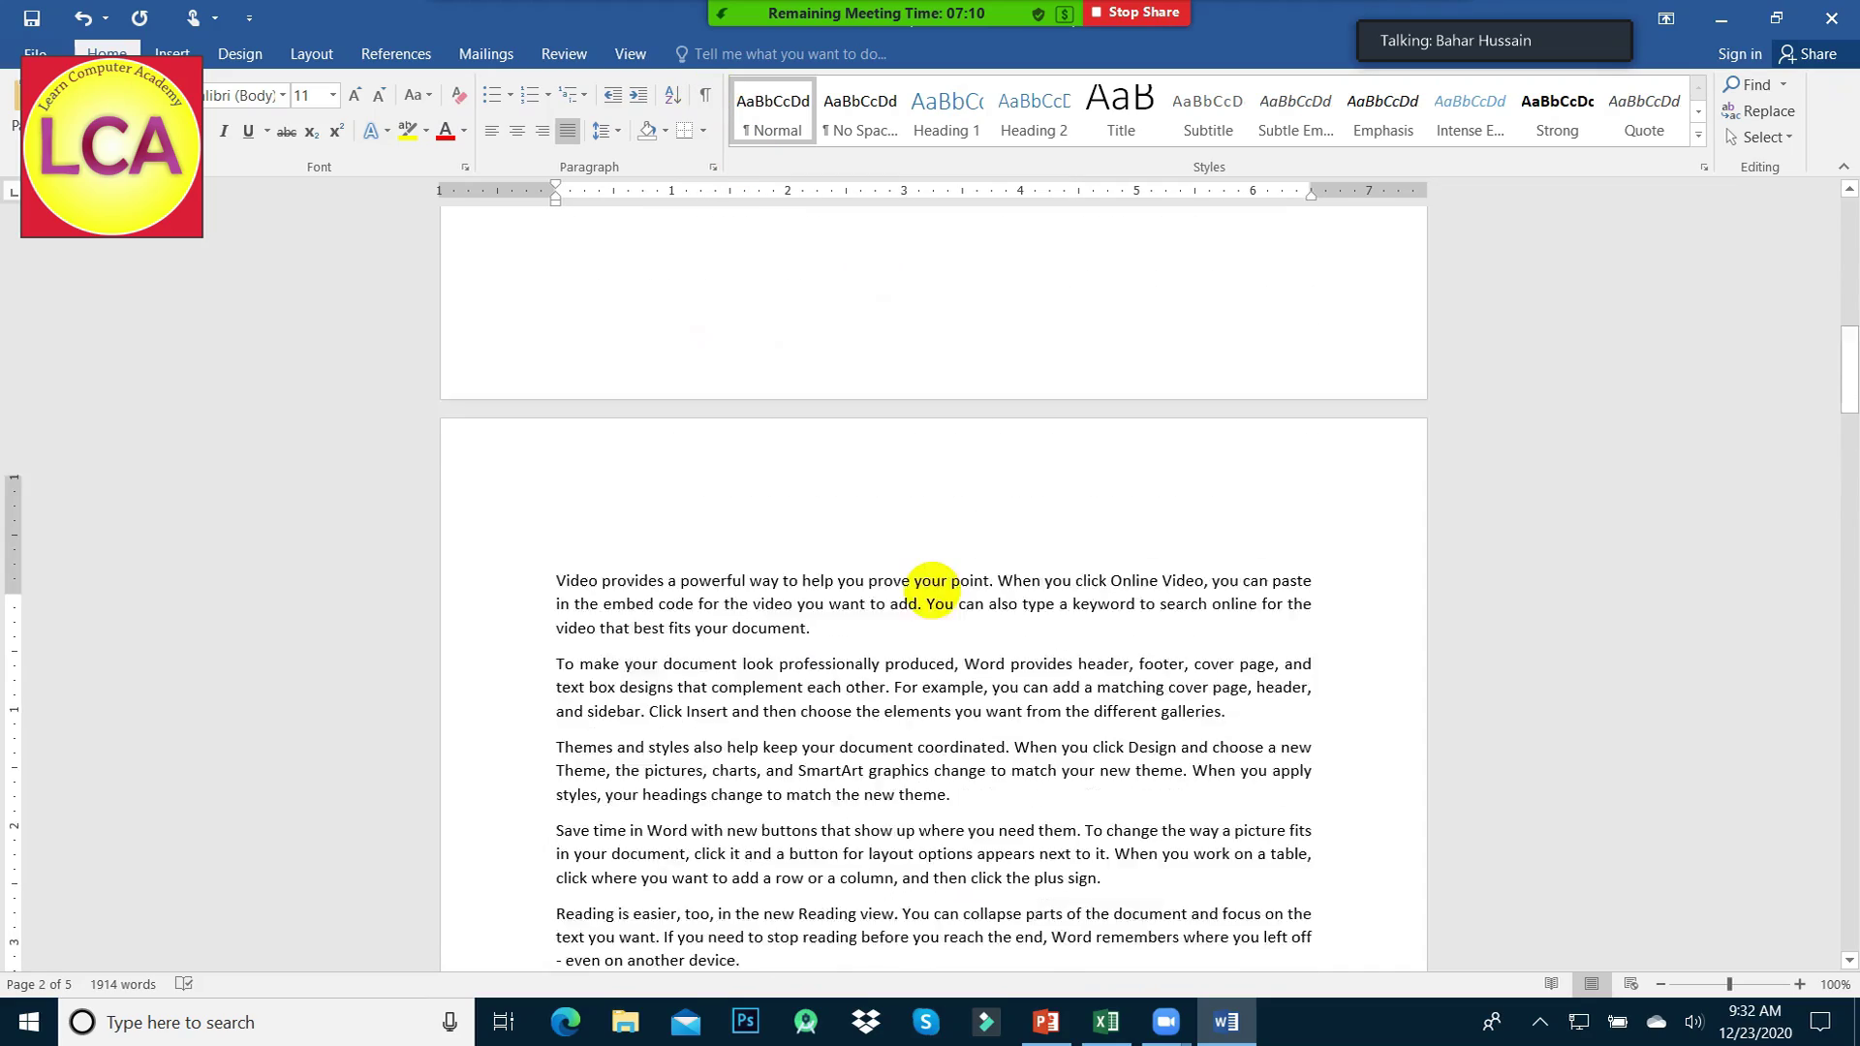
pyautogui.scroll(-5, 932, 590)
pyautogui.scroll(5, 933, 590)
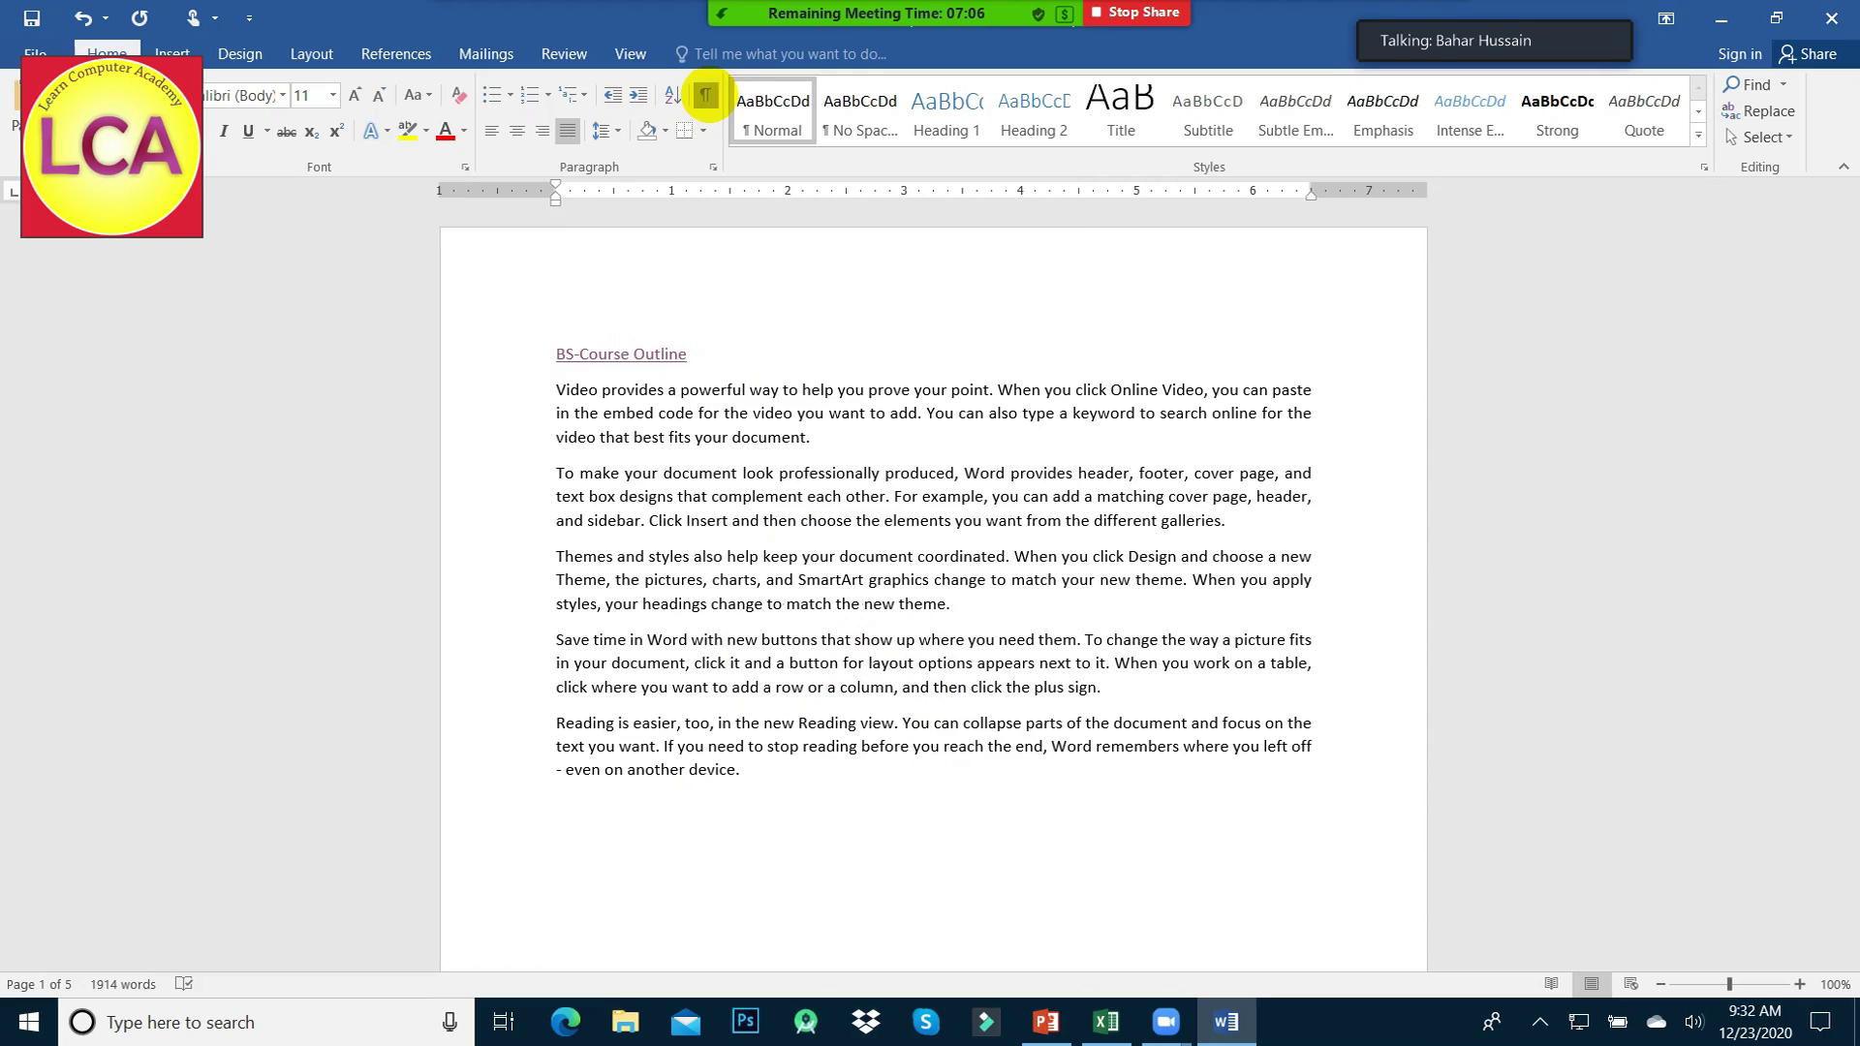
pyautogui.click(705, 94)
pyautogui.scroll(-5, 714, 498)
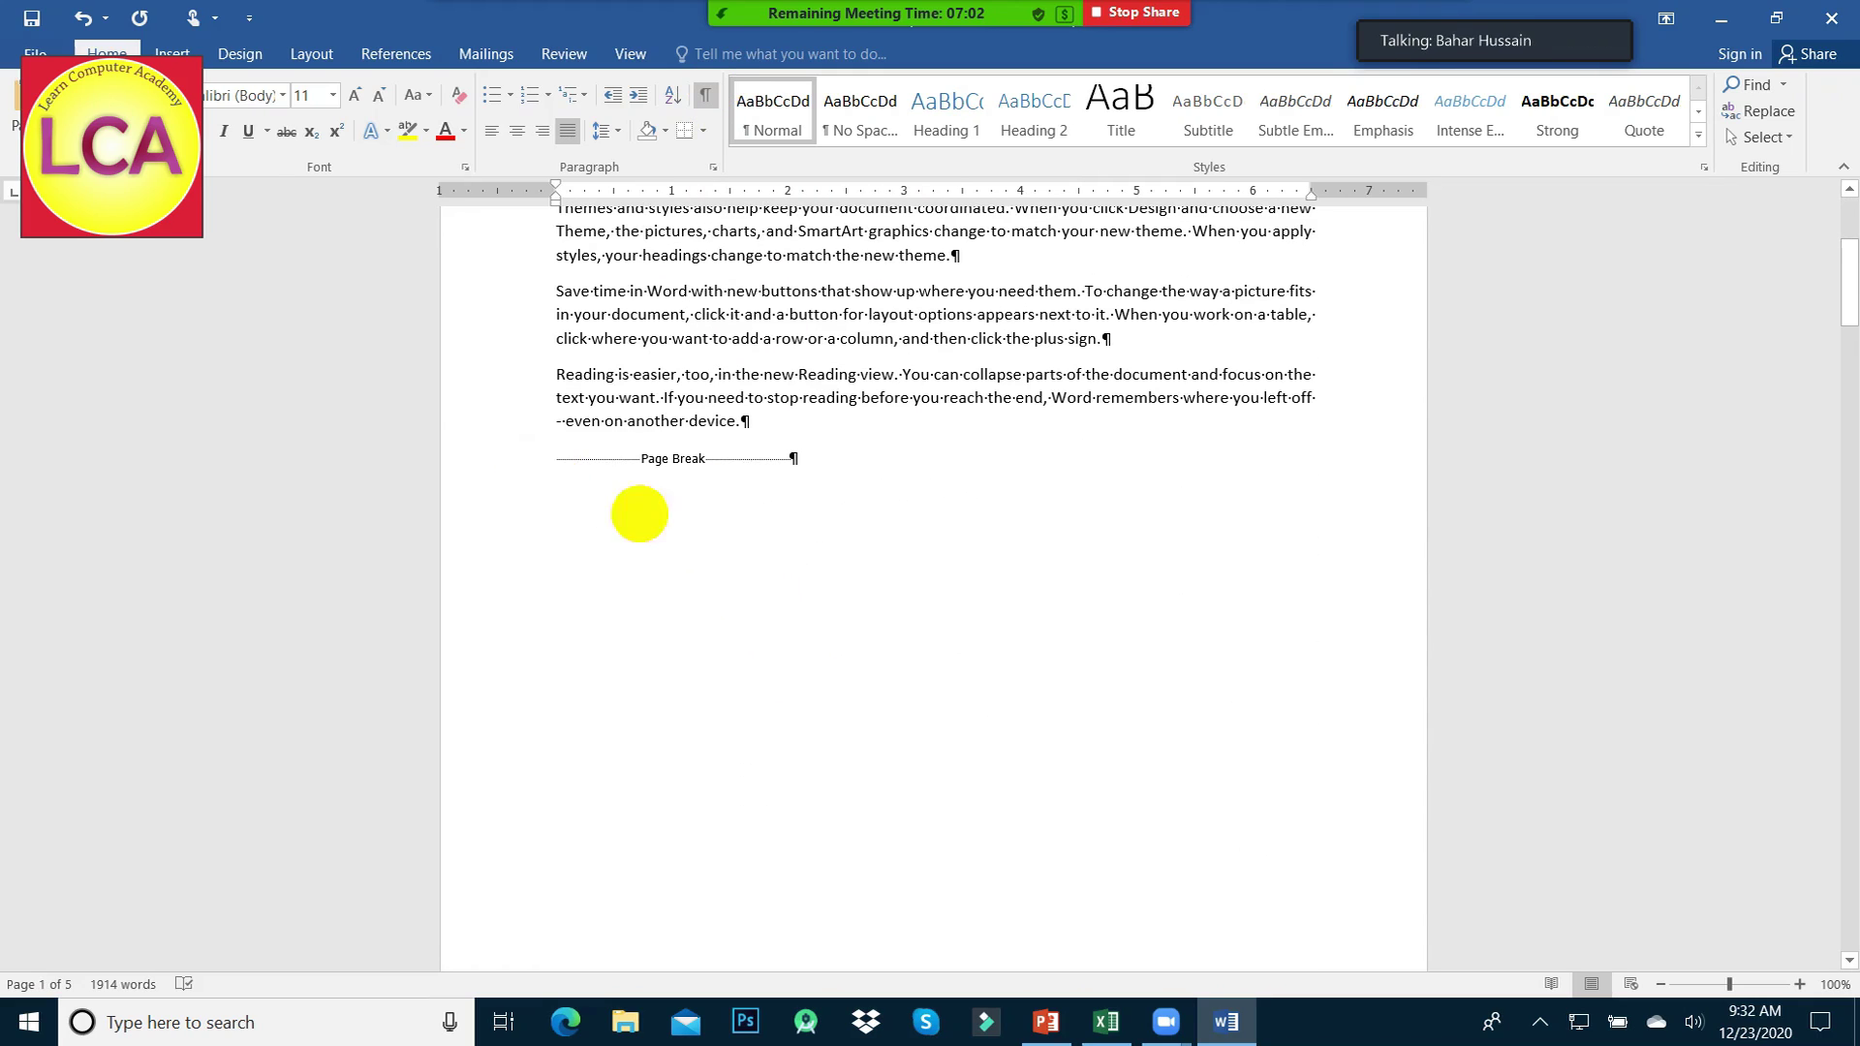
# - Delete the page break and its empty paragraph, then hide the formatting marks
pyautogui.click(539, 466)
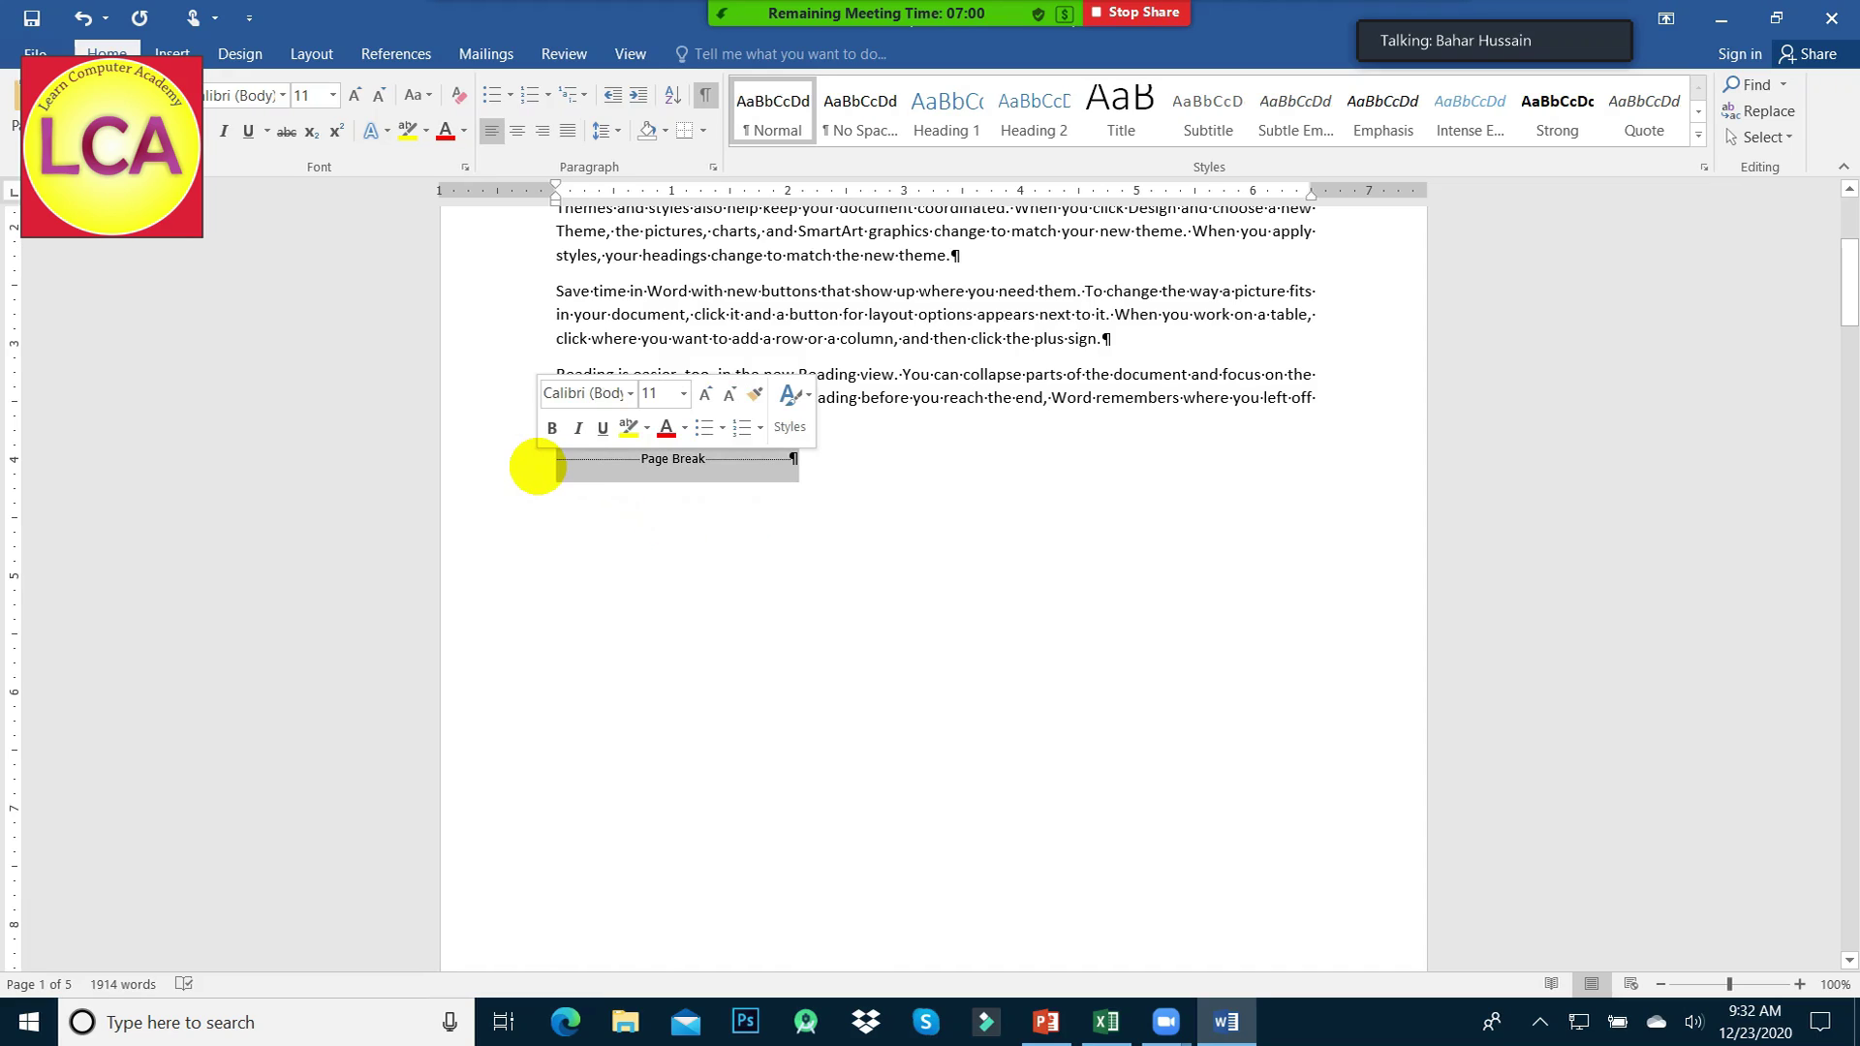
pyautogui.press('Delete')
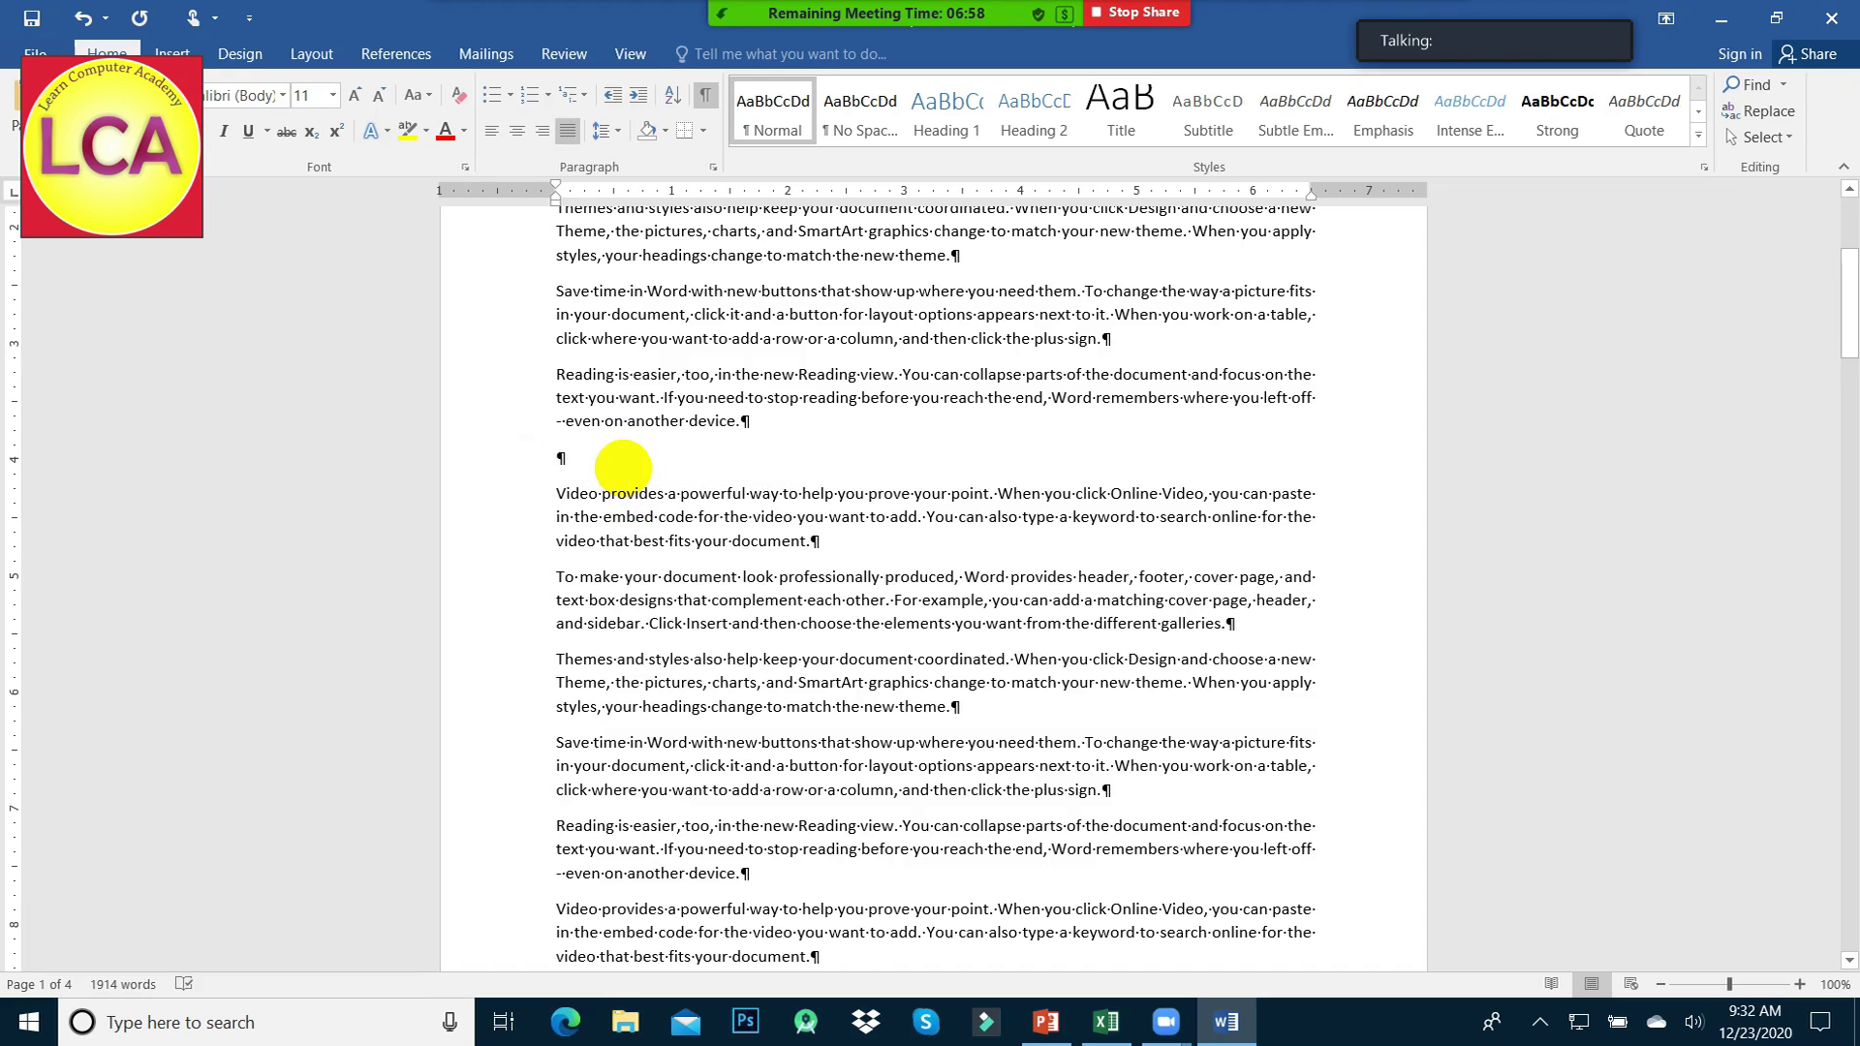
pyautogui.press('Delete')
pyautogui.moveTo(706, 95)
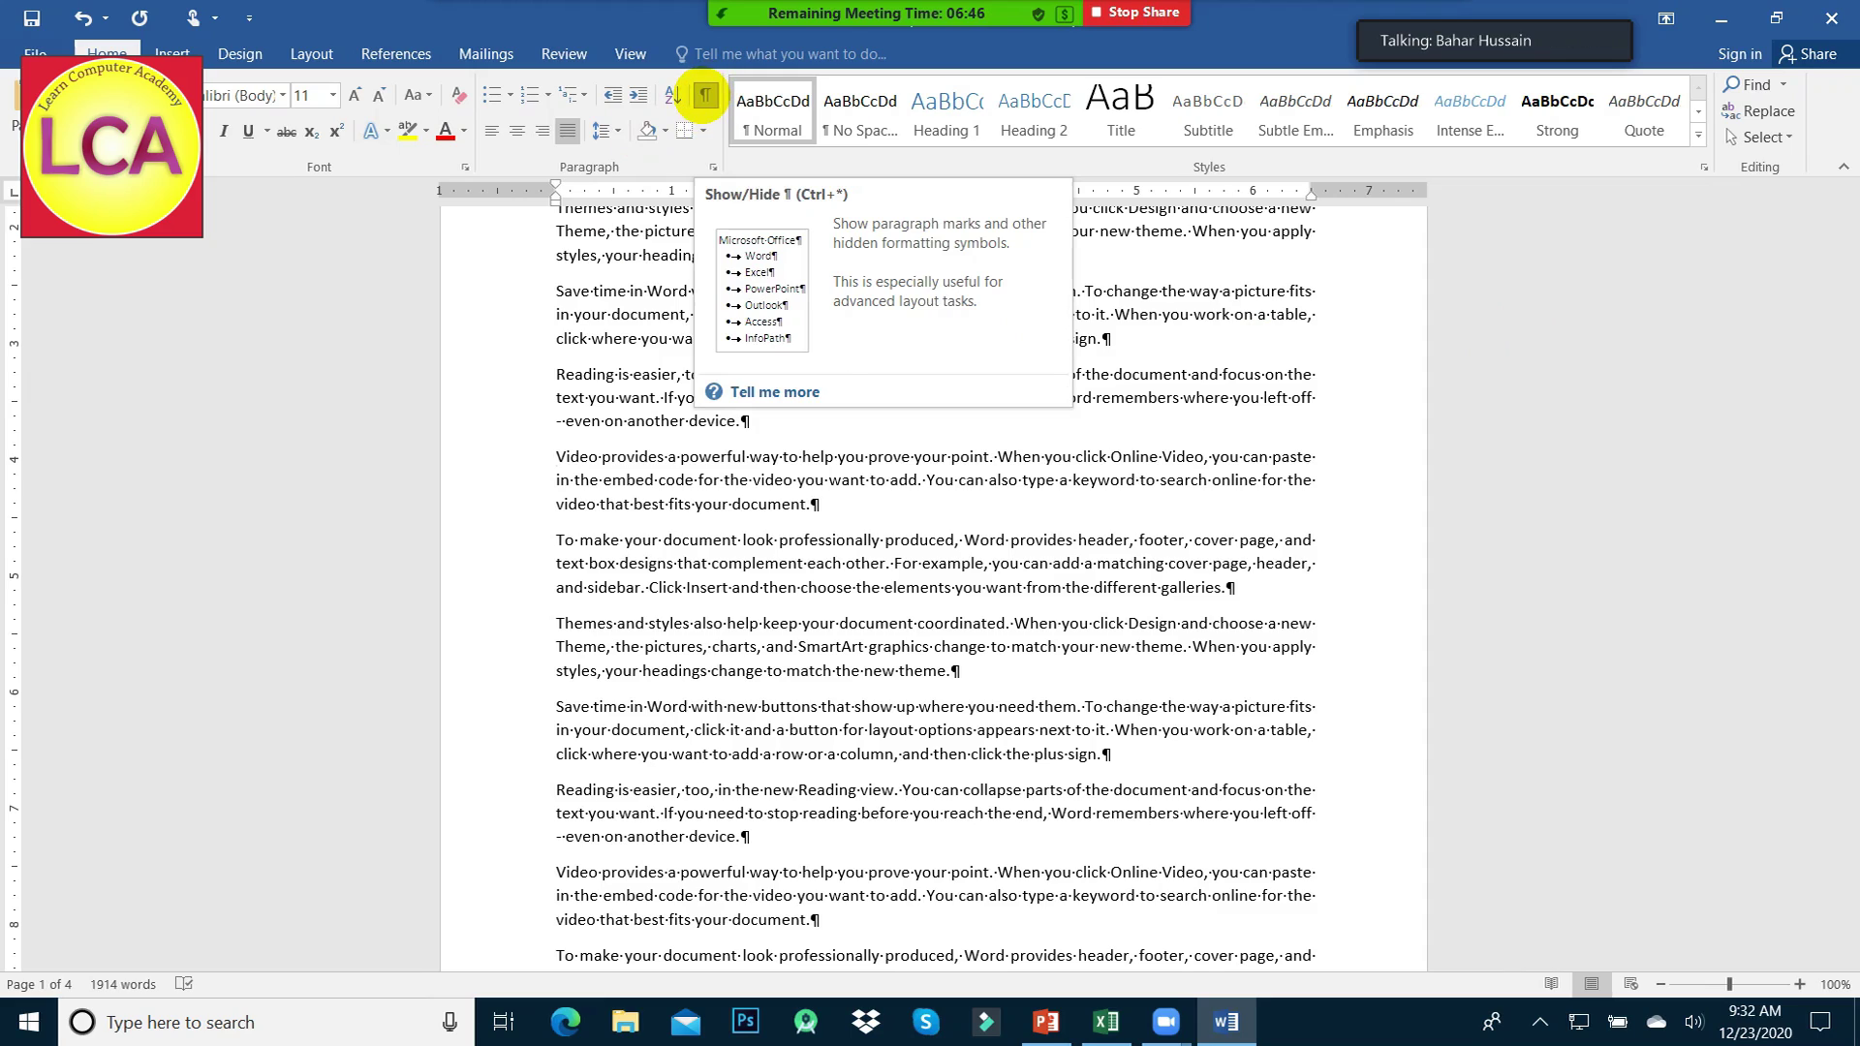
pyautogui.click(704, 94)
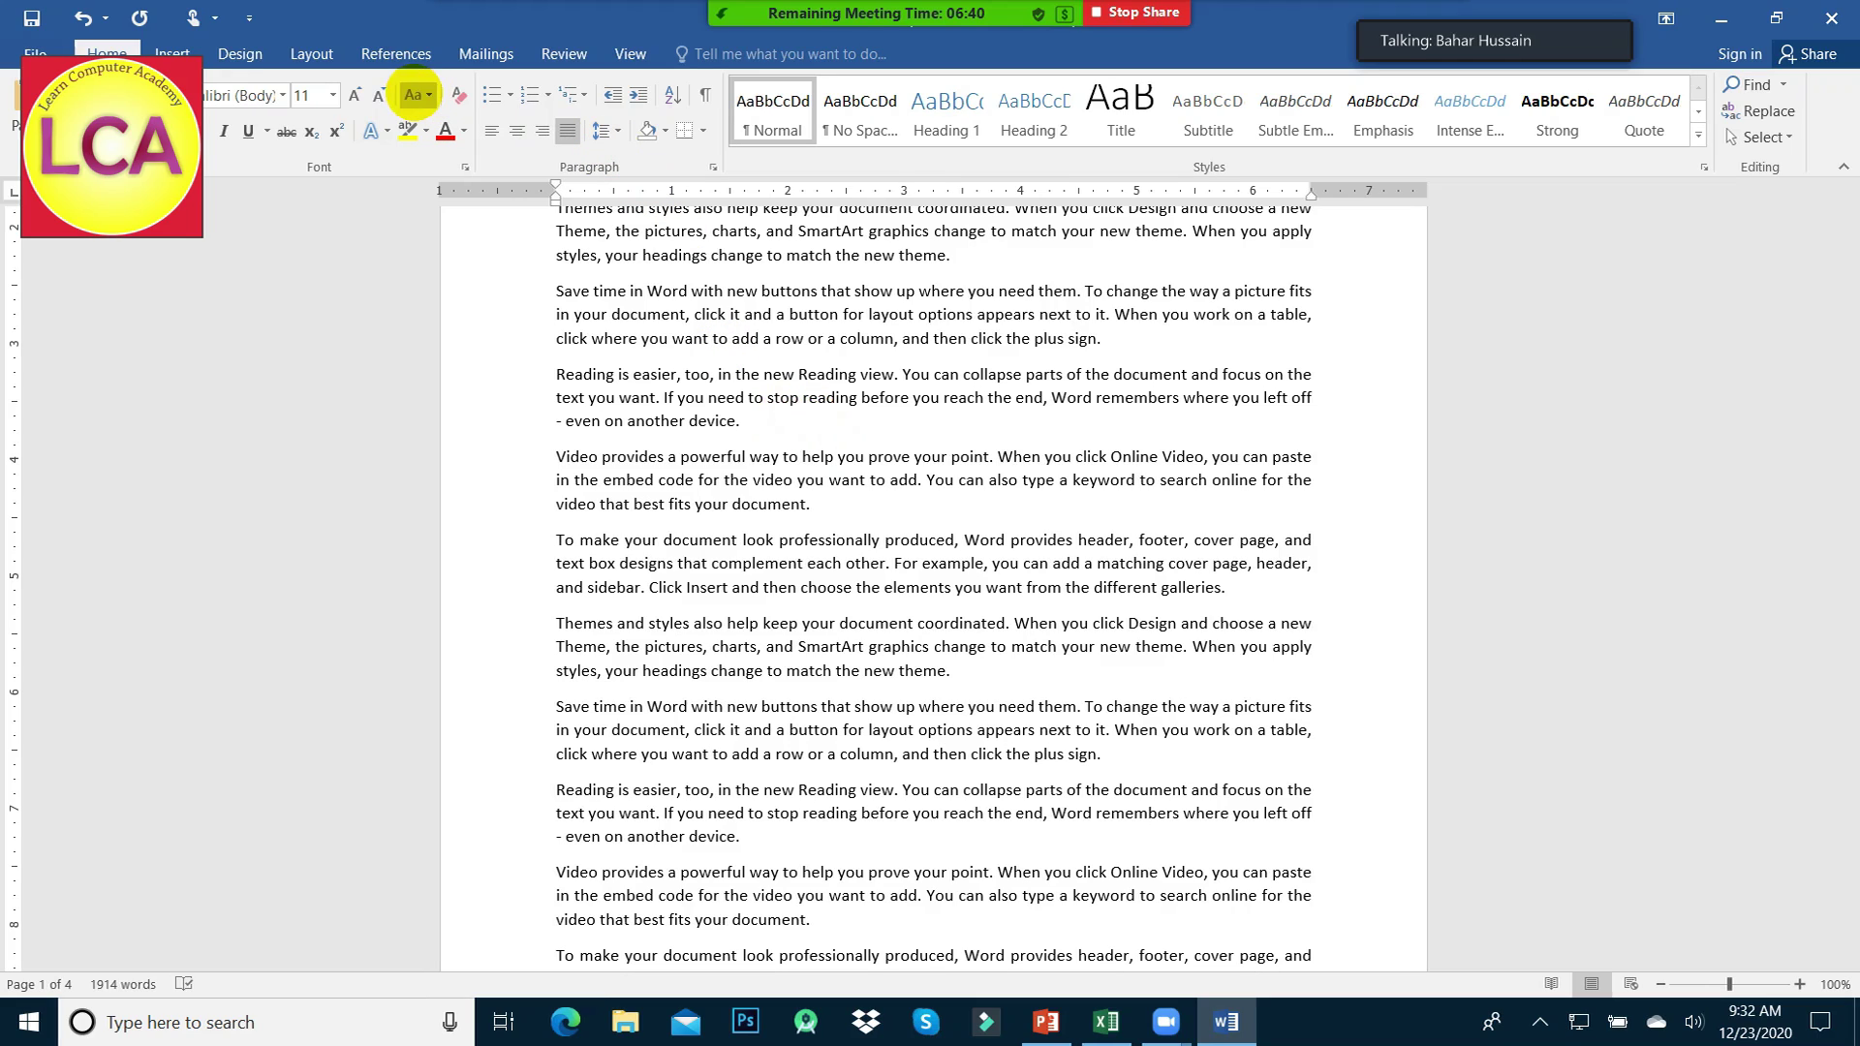
pyautogui.click(311, 54)
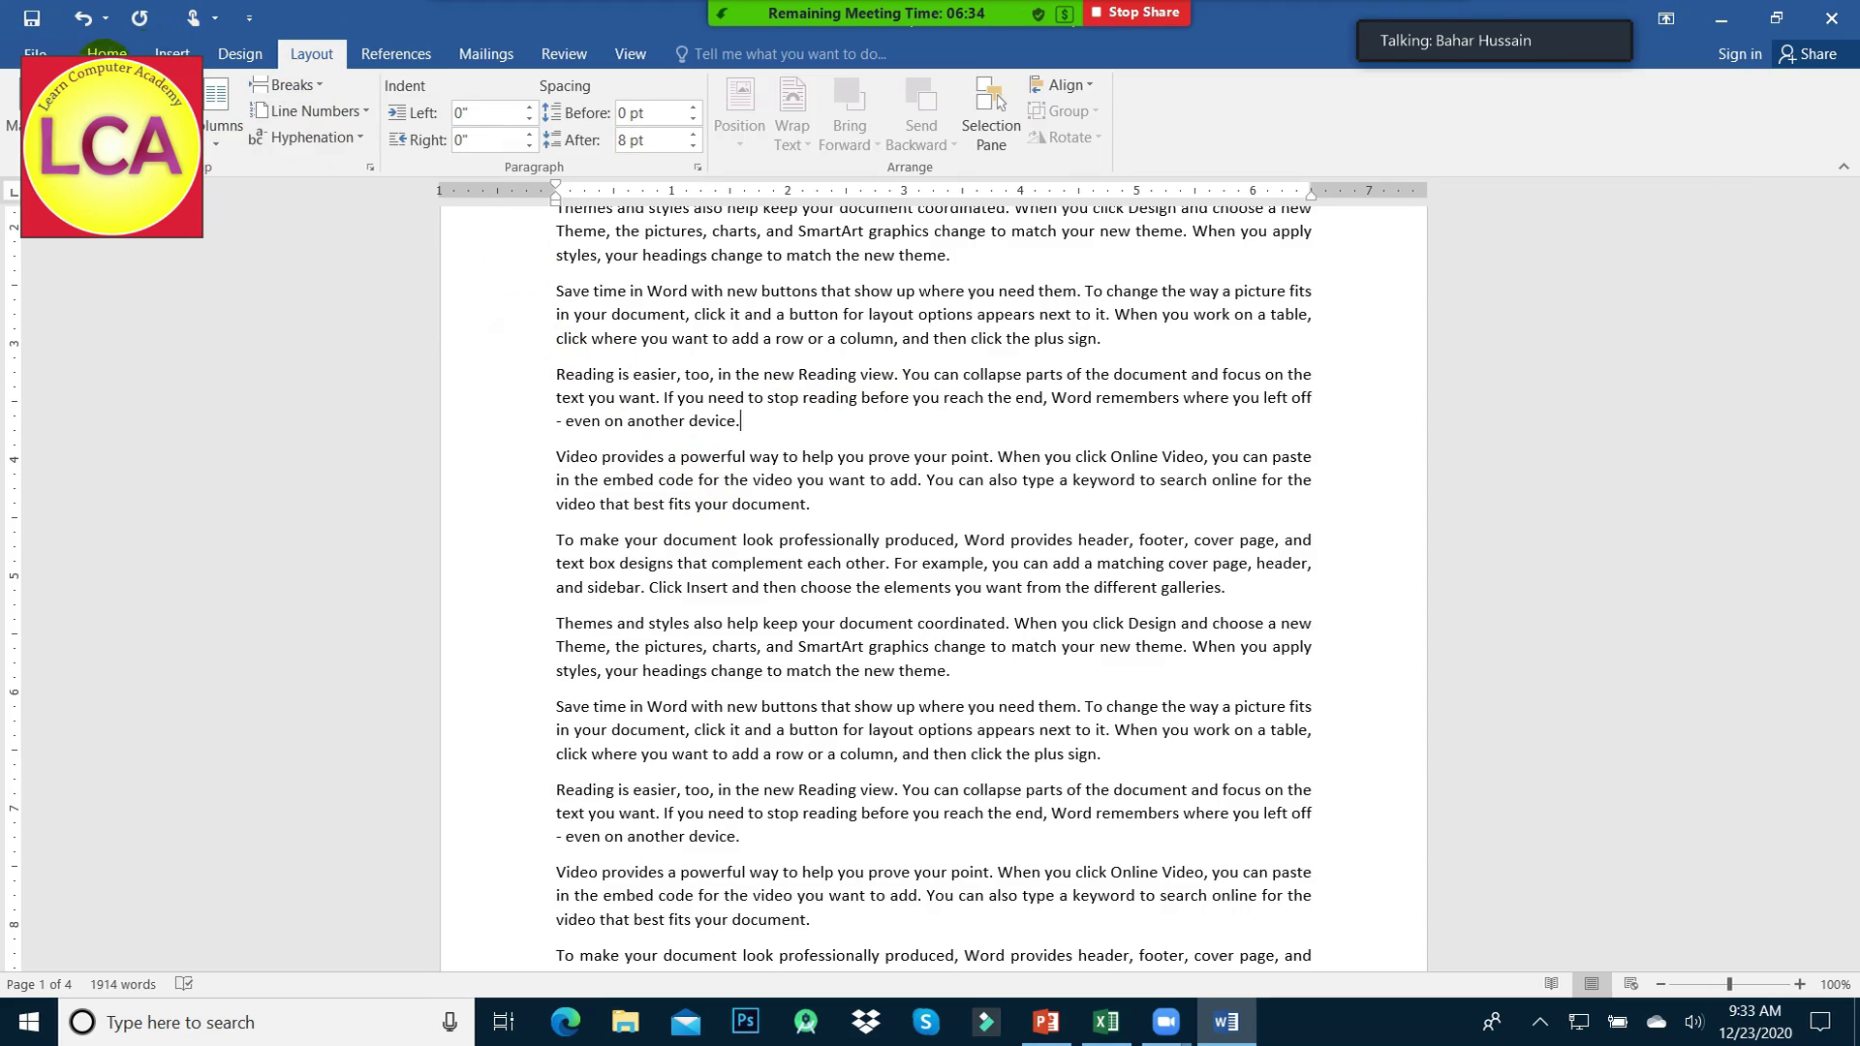
# - Show formatting marks again and apply Continuous line numbering to the document
pyautogui.scroll(3, 482, 95)
pyautogui.click(704, 94)
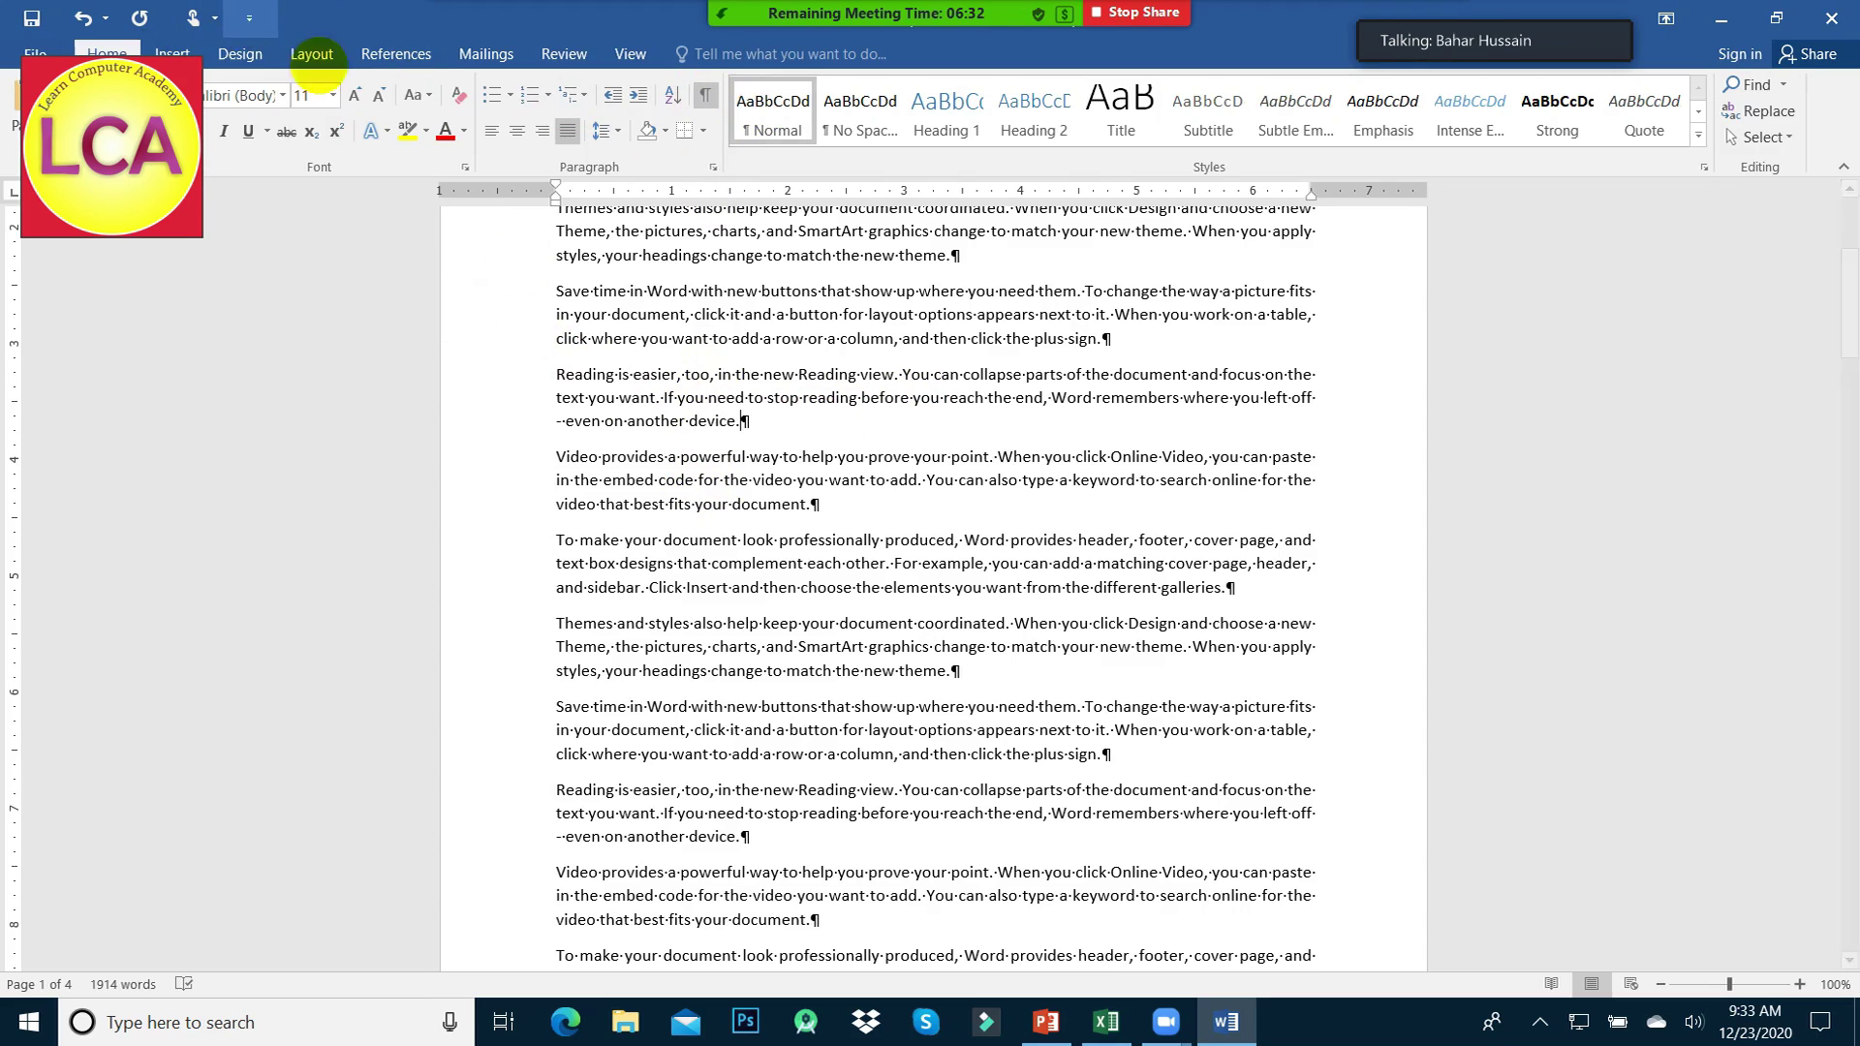
pyautogui.click(327, 56)
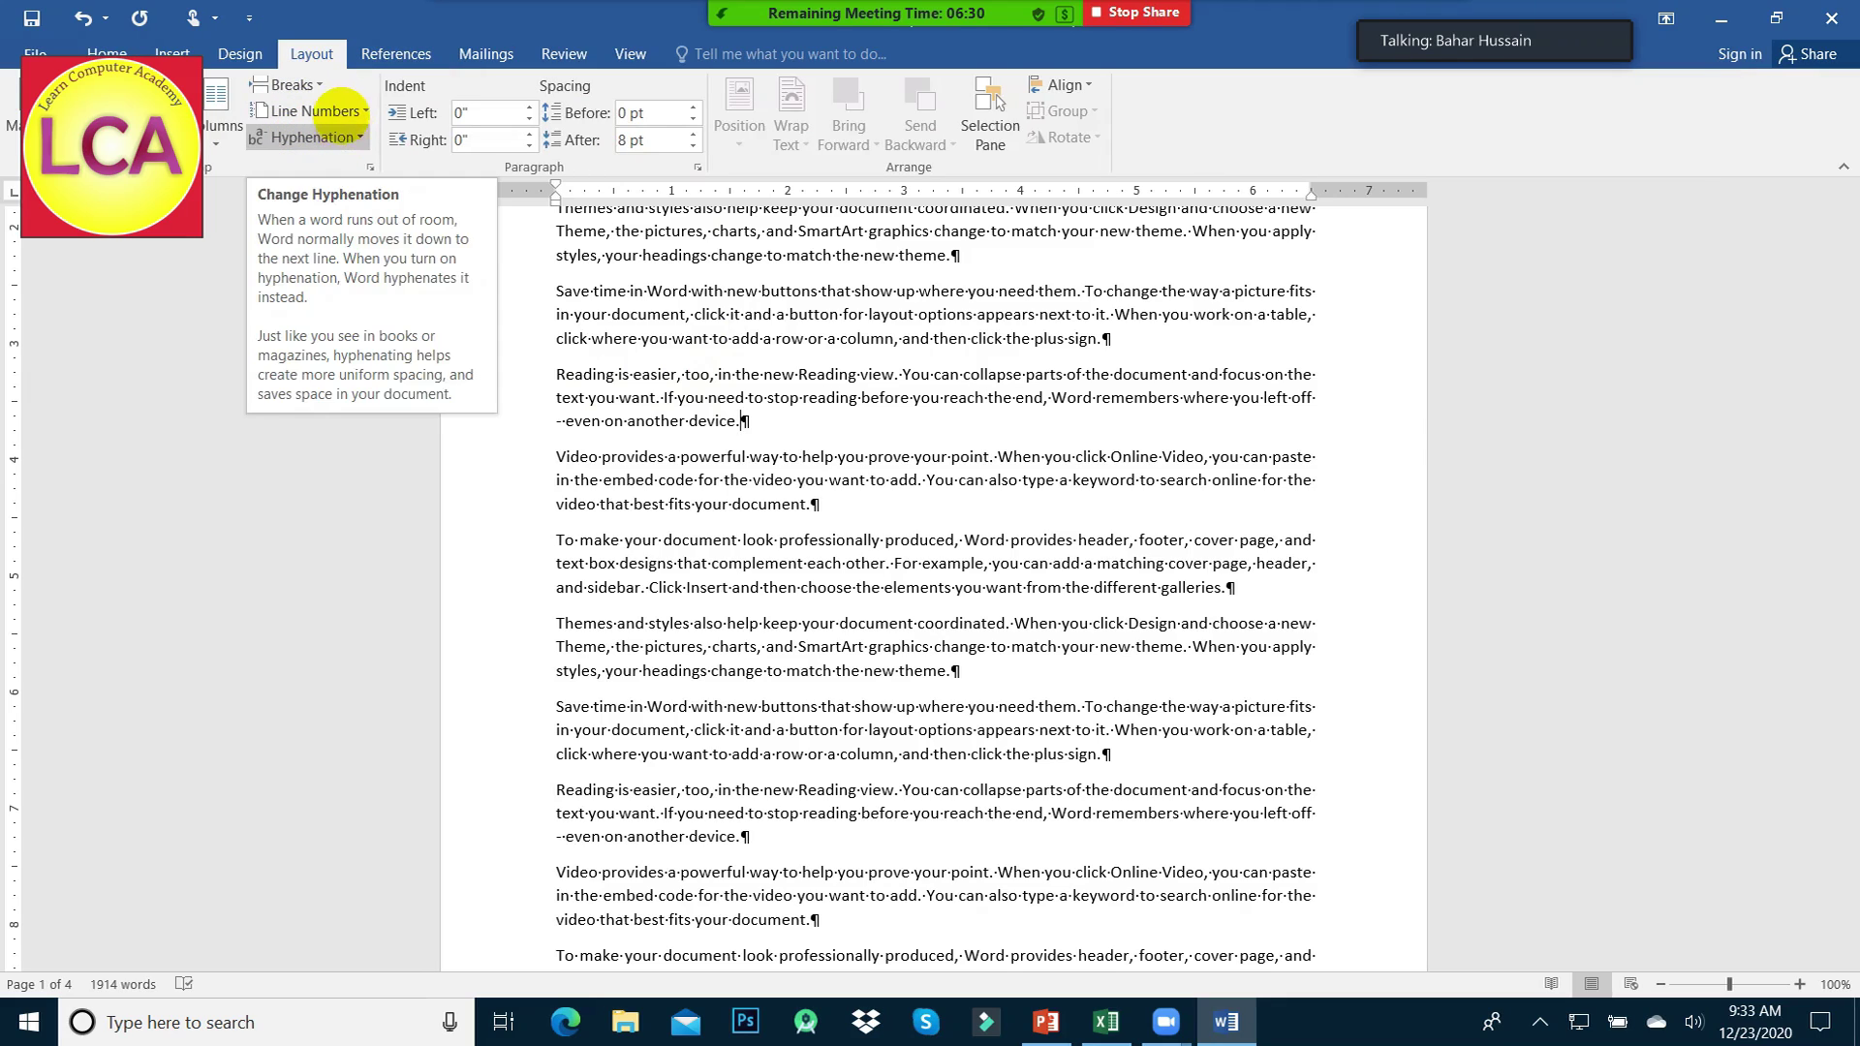
pyautogui.click(334, 111)
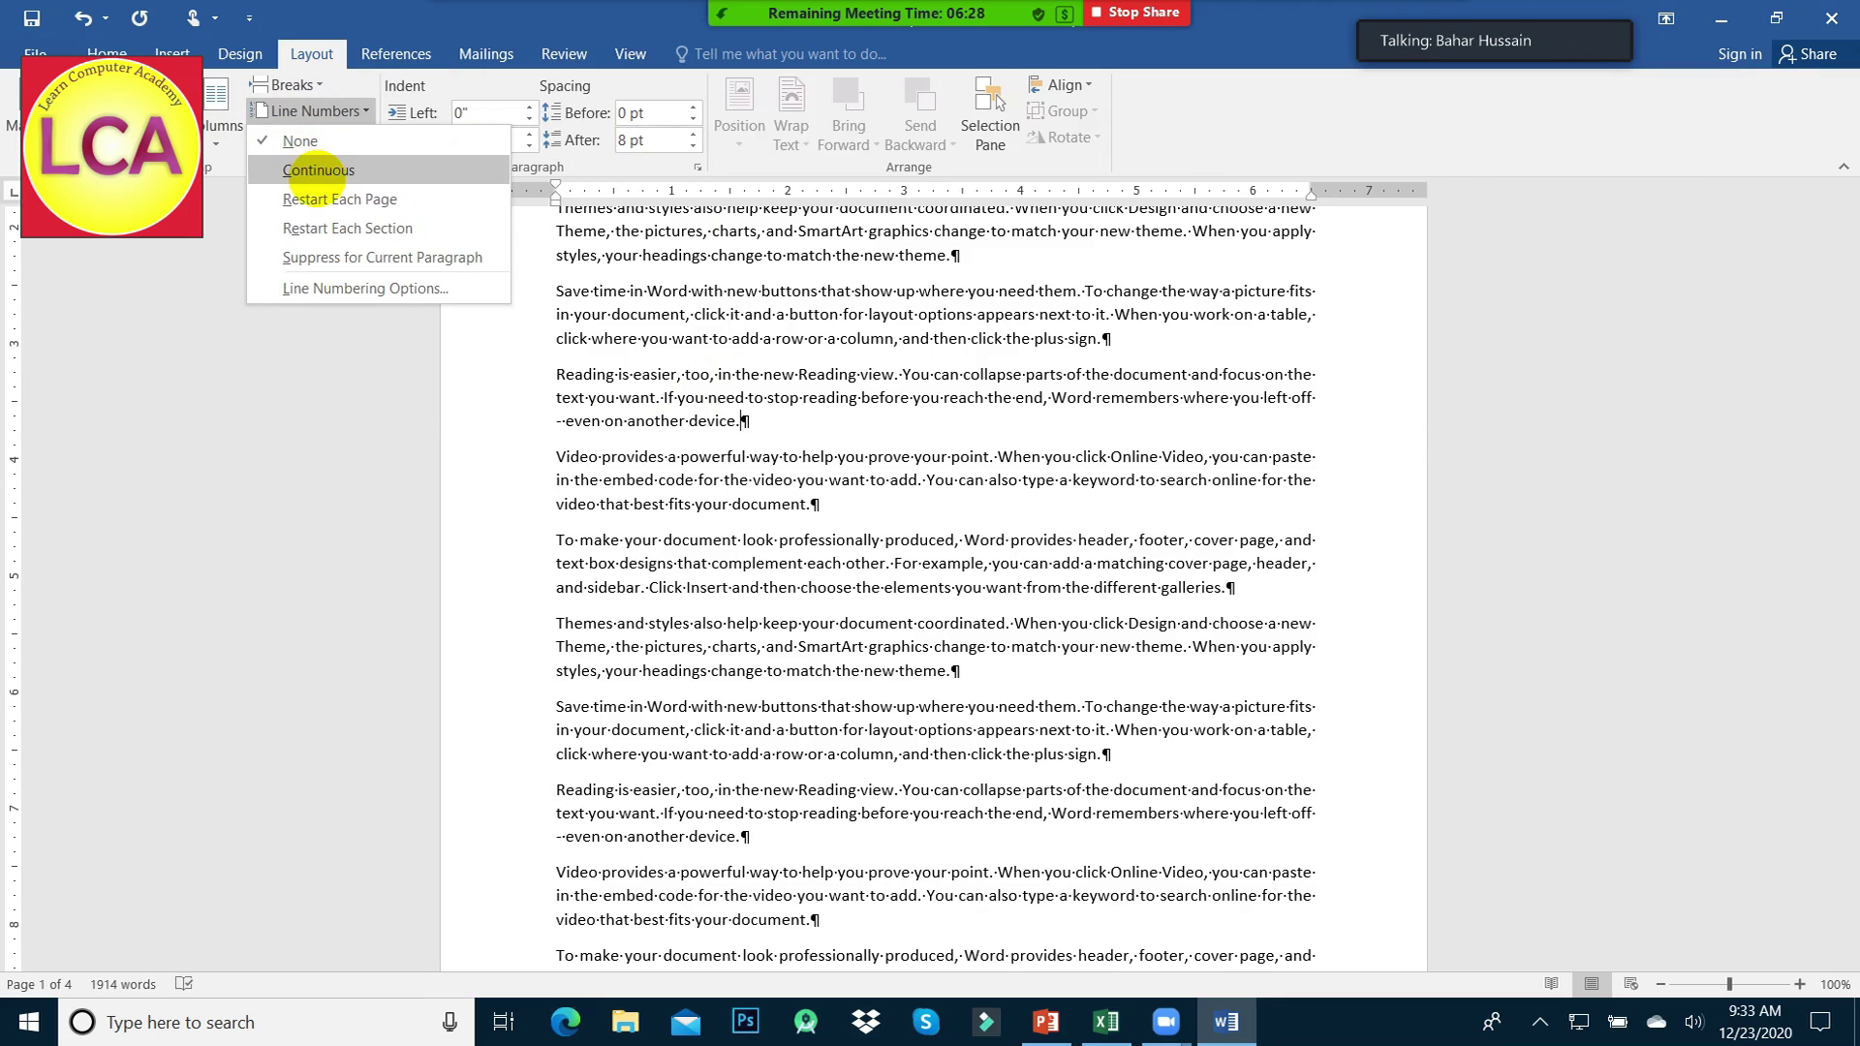
pyautogui.click(319, 170)
pyautogui.scroll(3, 685, 511)
pyautogui.scroll(2, 685, 510)
pyautogui.scroll(-4, 685, 510)
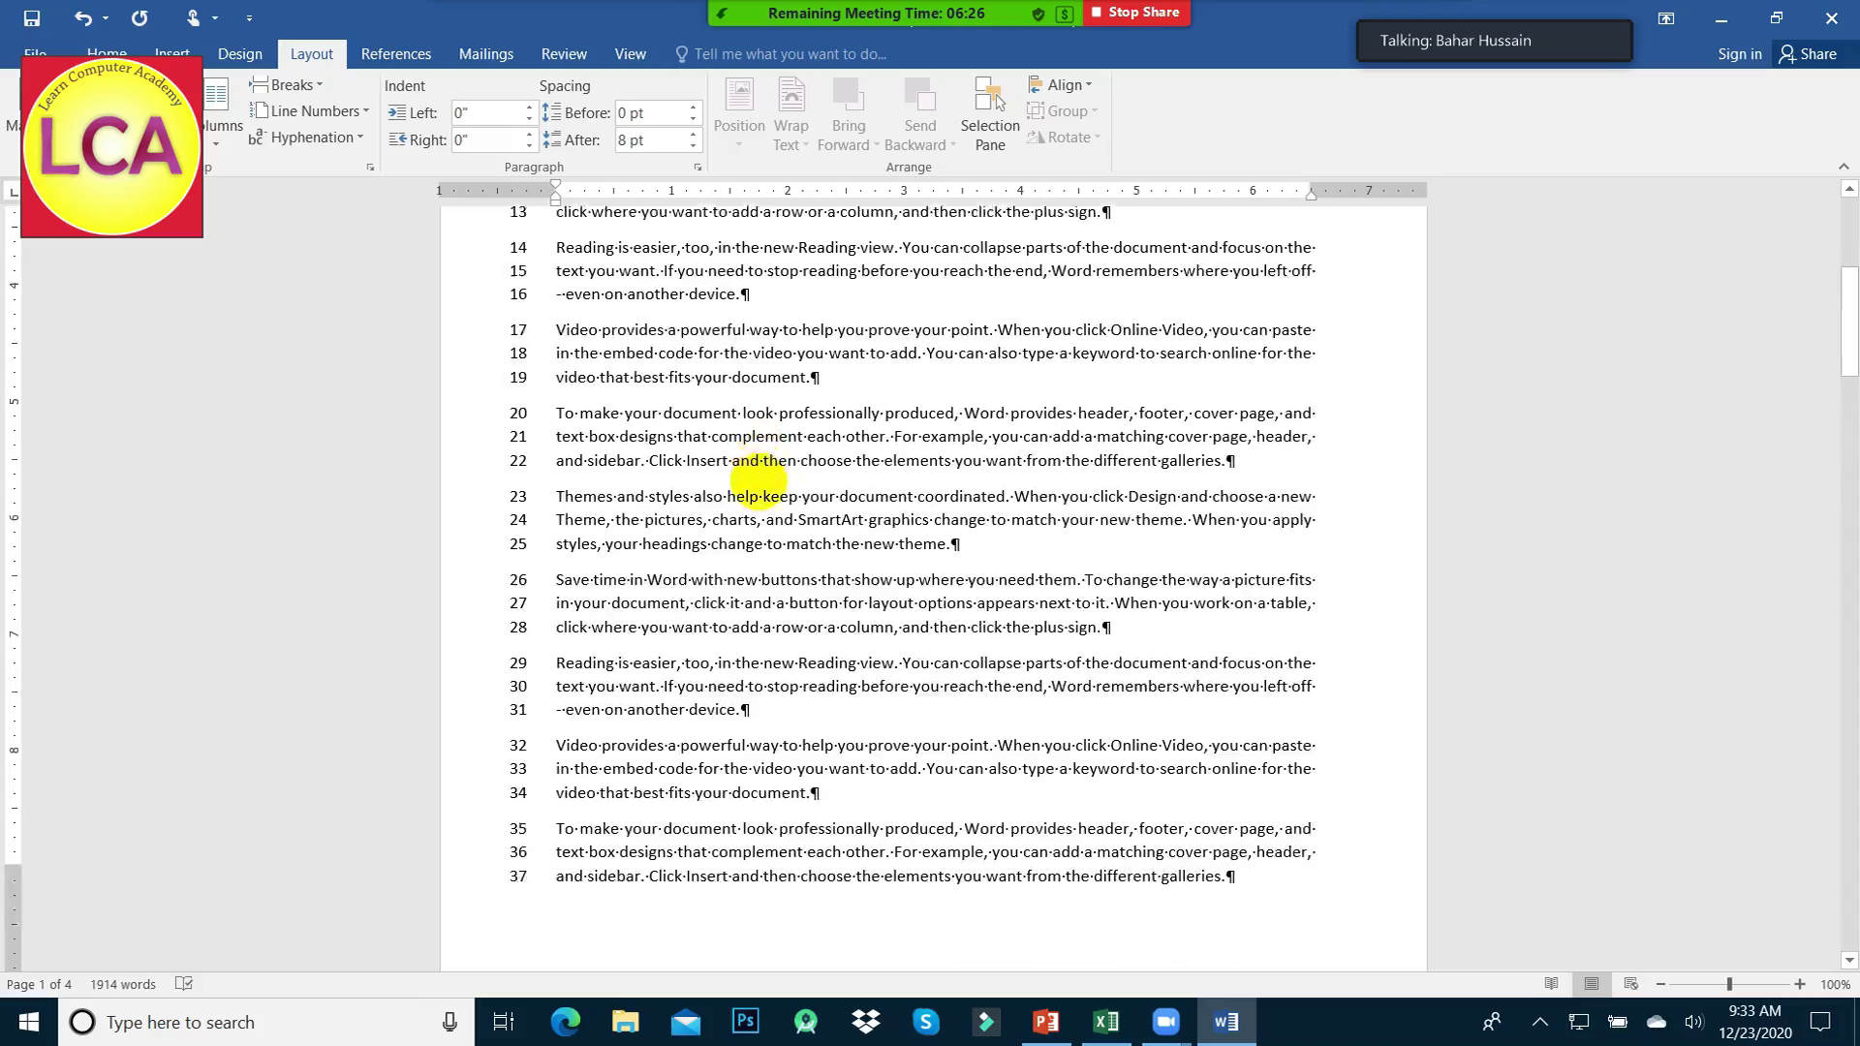
pyautogui.scroll(-8, 707, 504)
pyautogui.scroll(-6, 830, 365)
pyautogui.scroll(-7, 1204, 880)
pyautogui.scroll(-5, 911, 690)
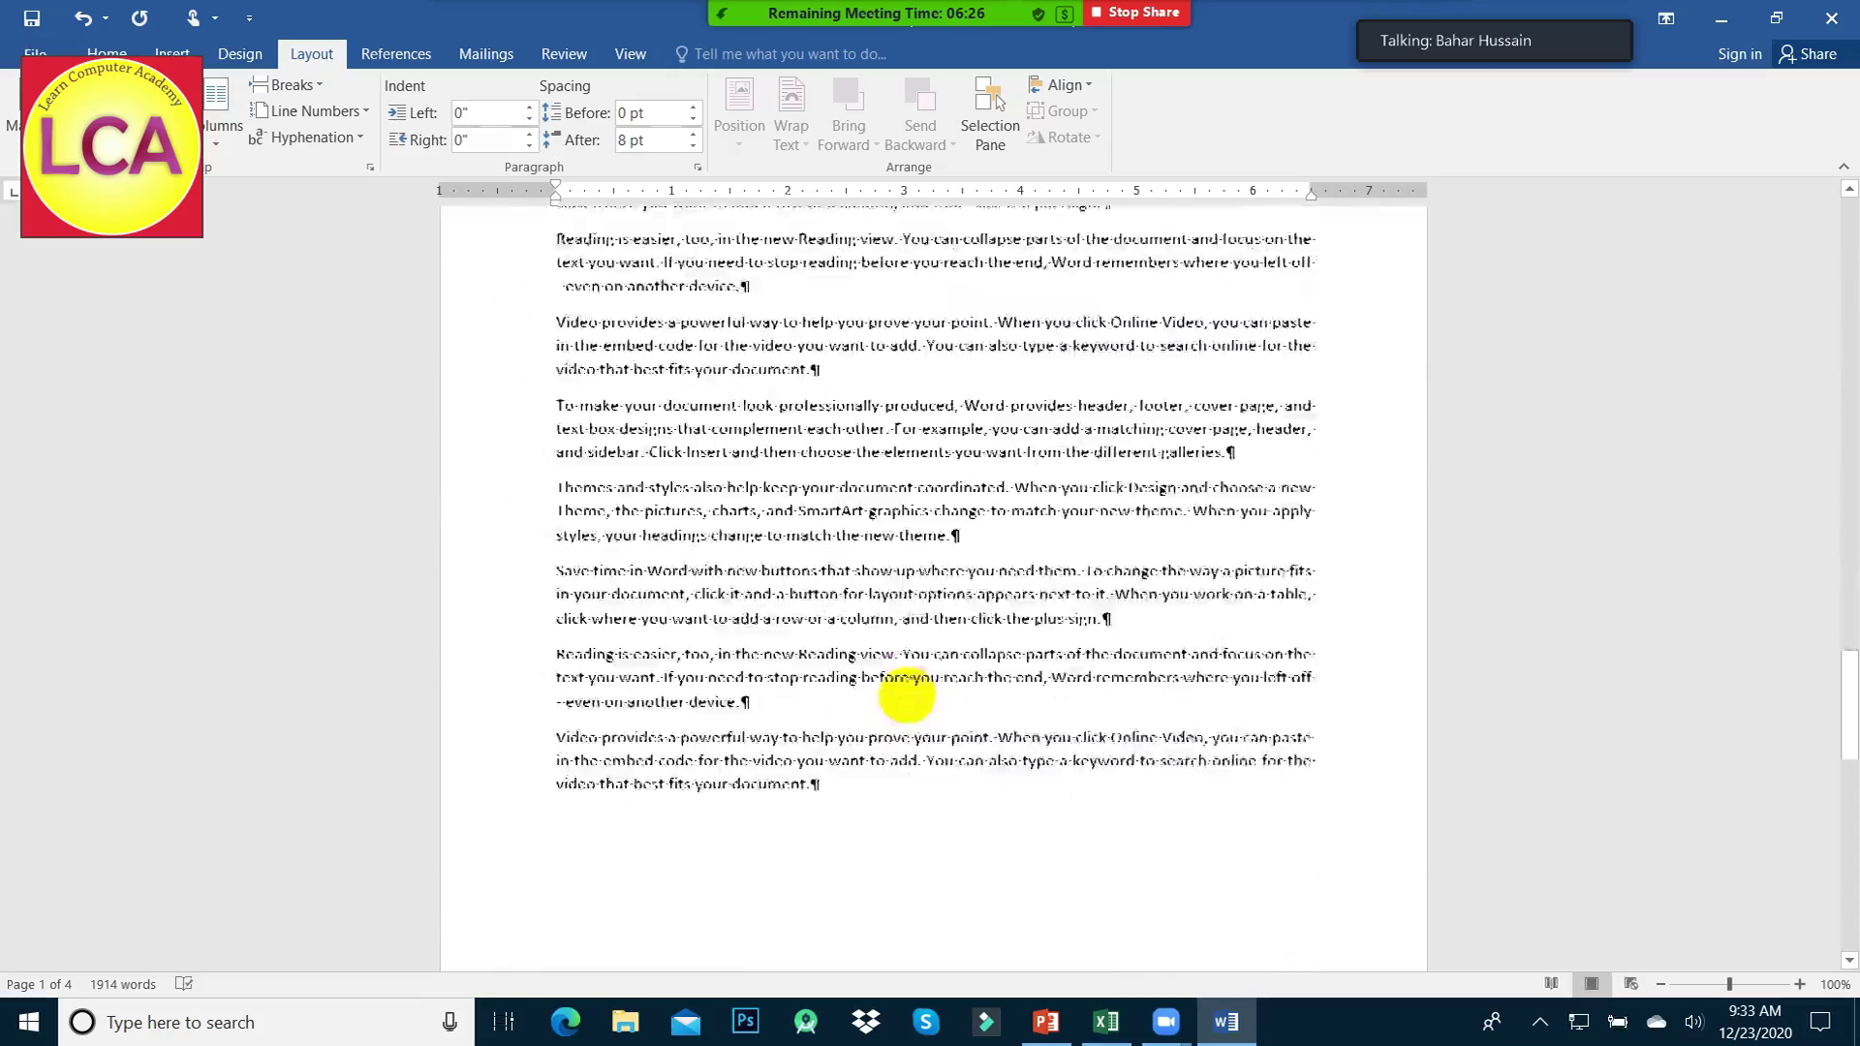
pyautogui.scroll(6, 872, 685)
pyautogui.scroll(5, 907, 695)
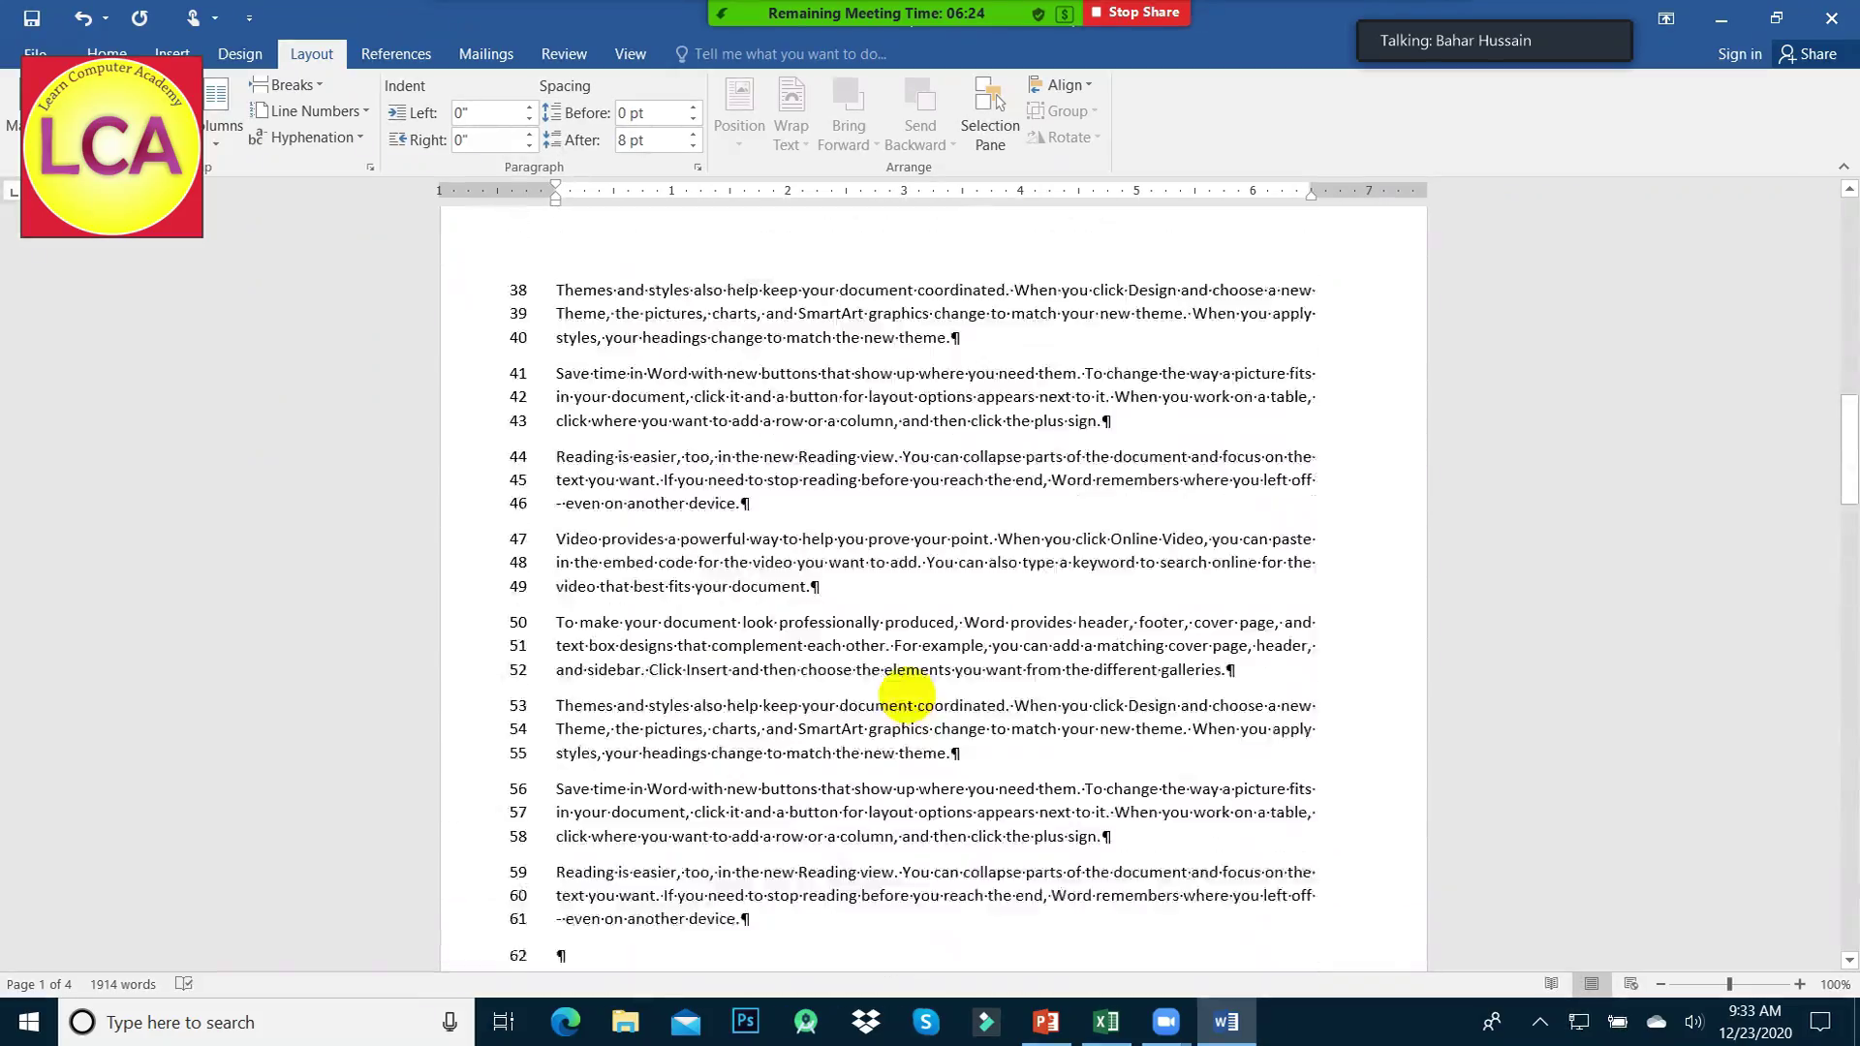
pyautogui.scroll(10, 822, 726)
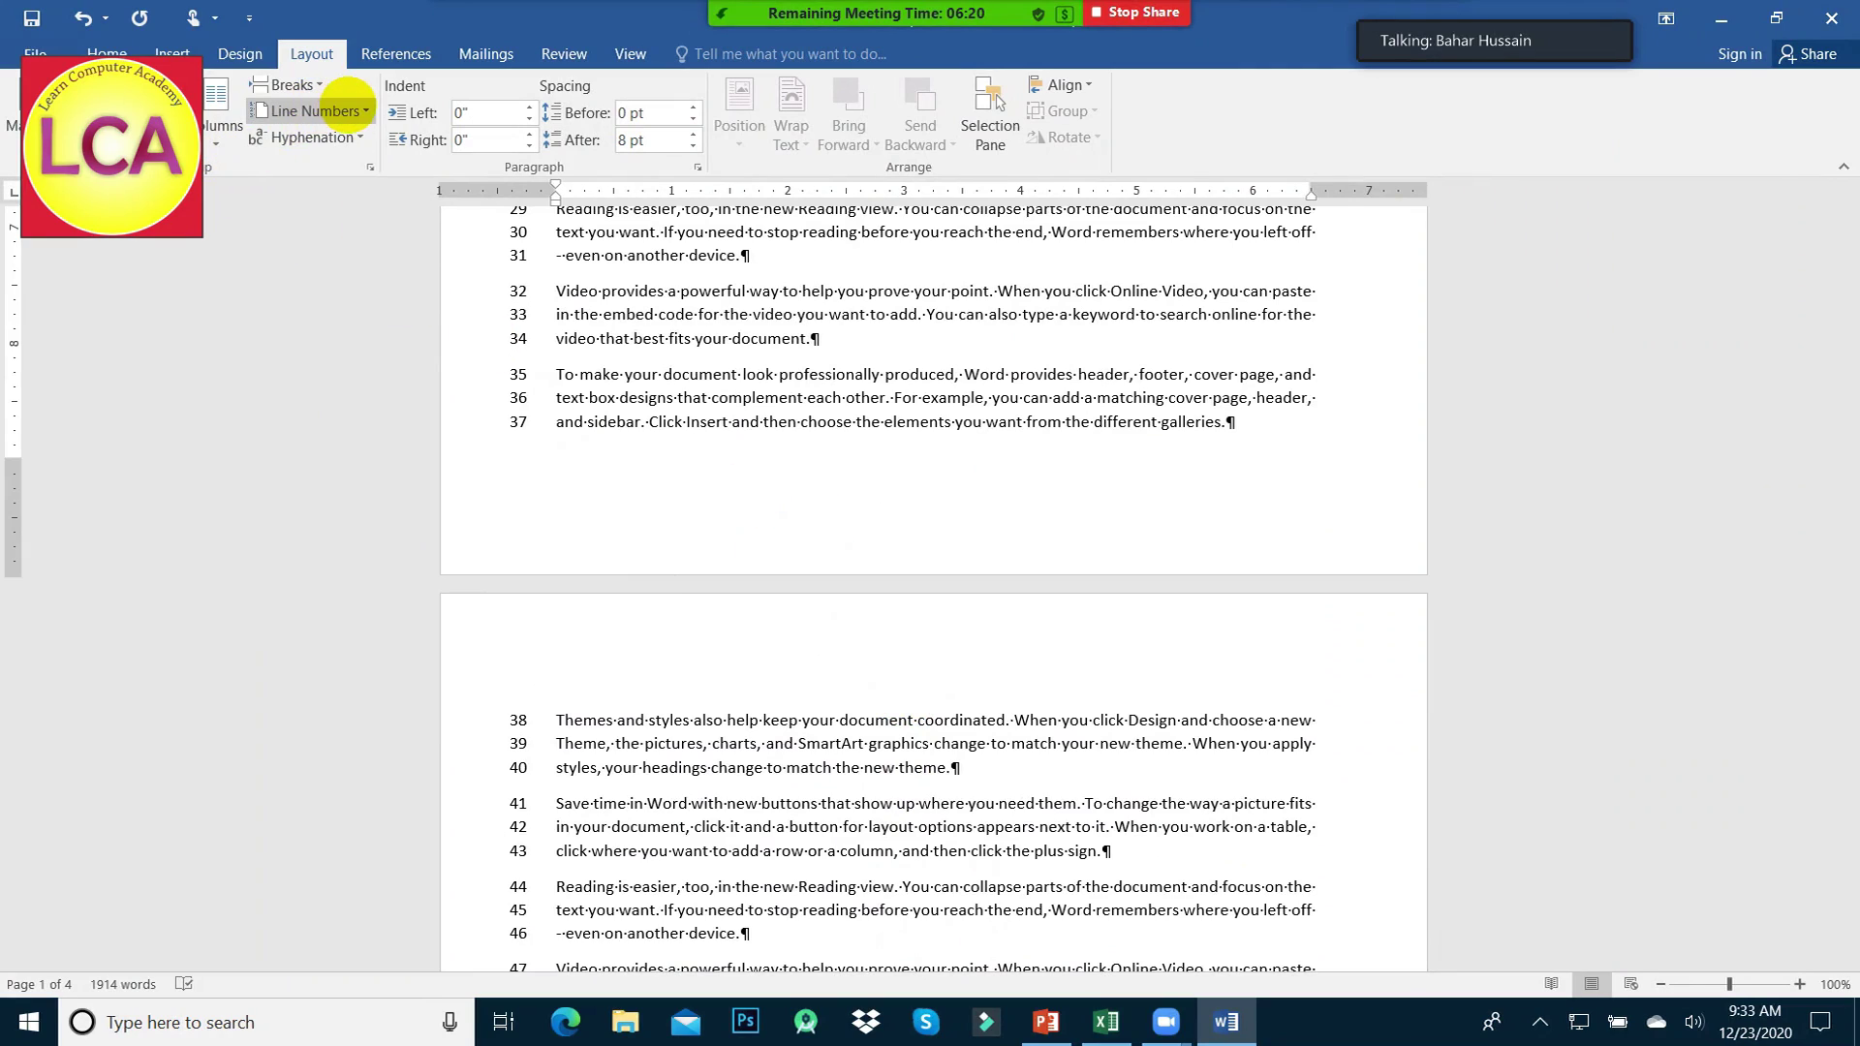
# - Switch line numbering to Restart Each Page, then set it to None
pyautogui.click(308, 111)
pyautogui.click(346, 201)
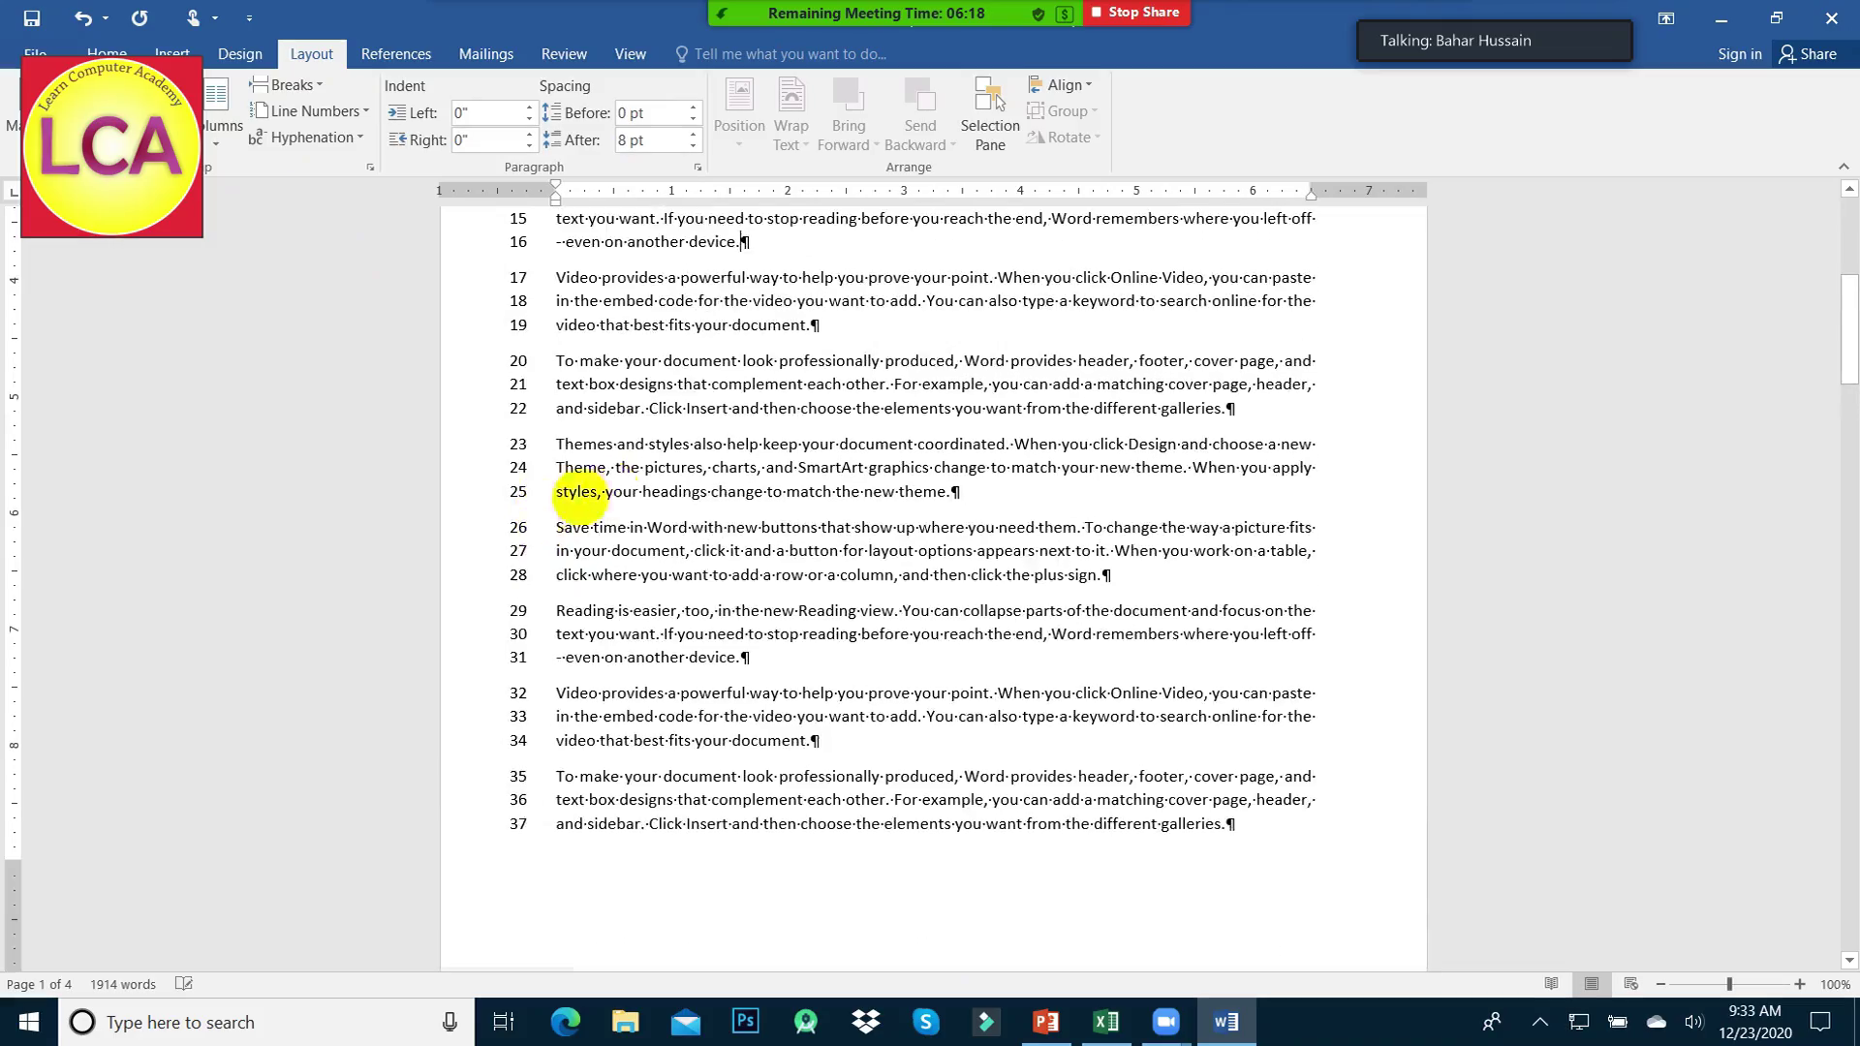
pyautogui.scroll(-3, 608, 484)
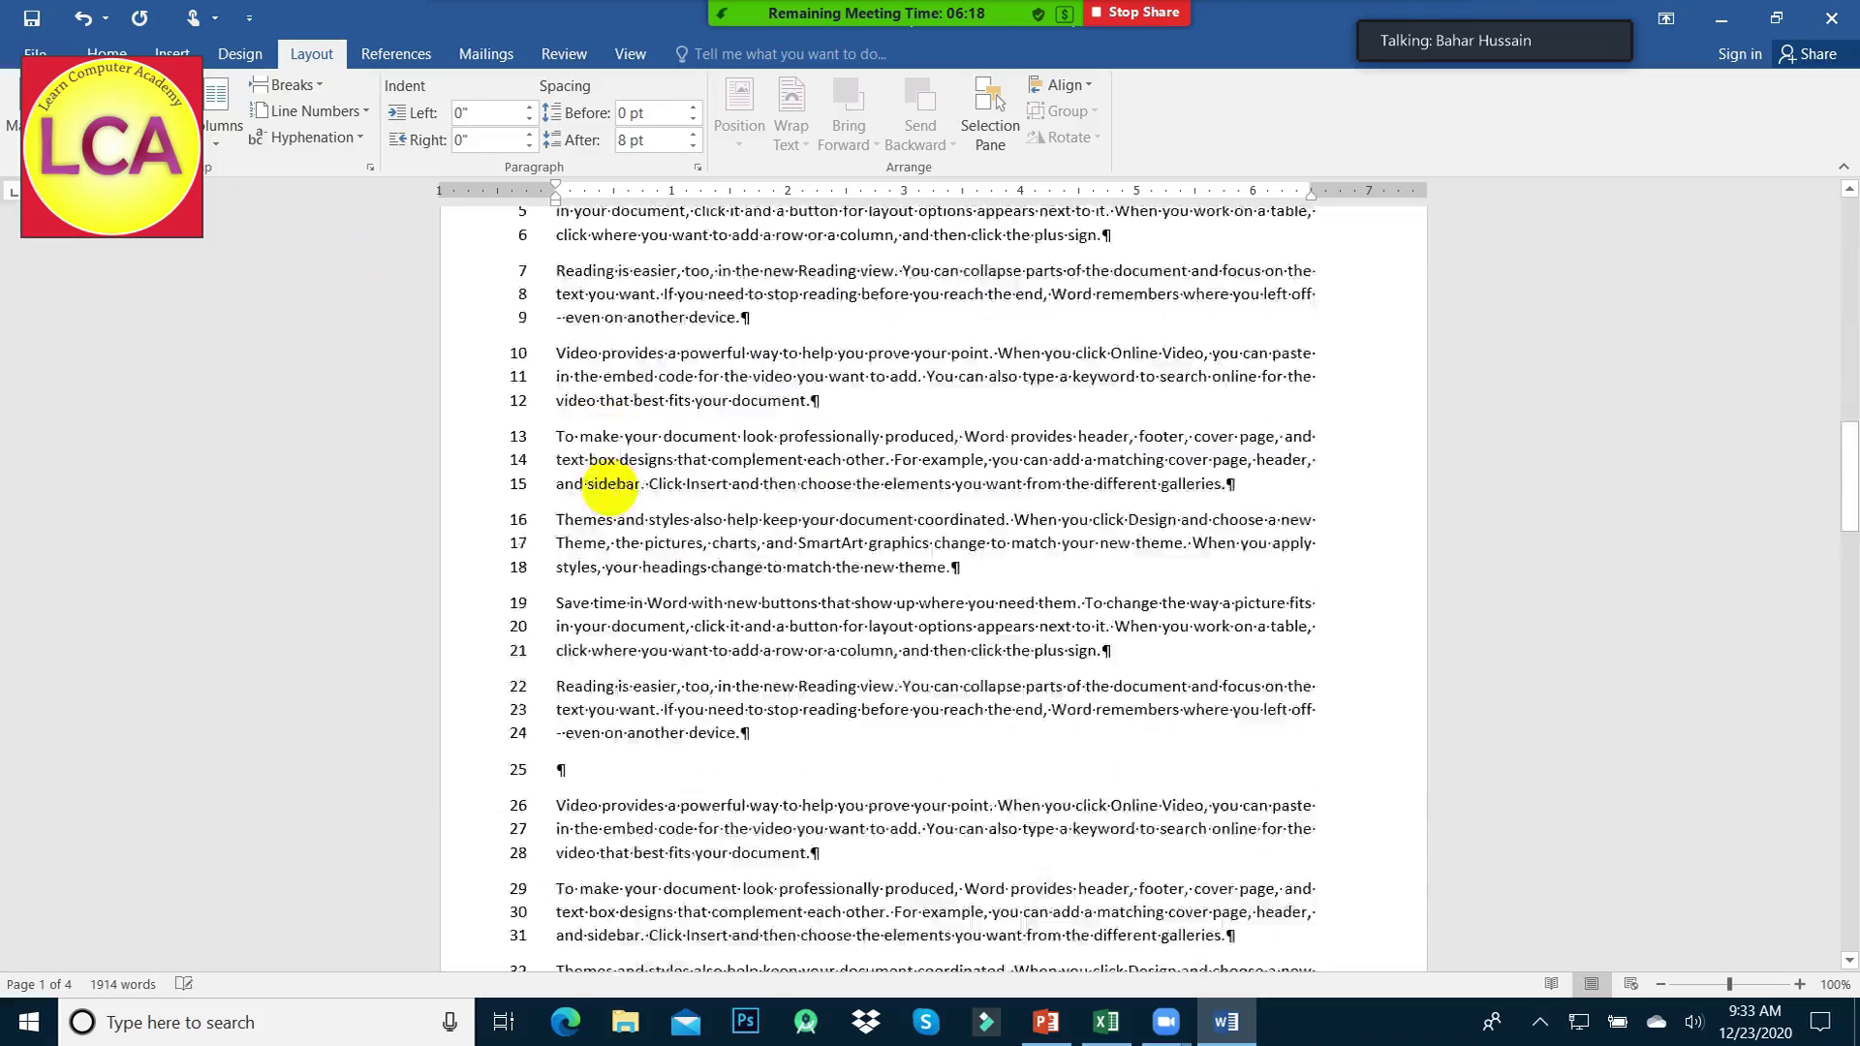
pyautogui.scroll(15, 620, 392)
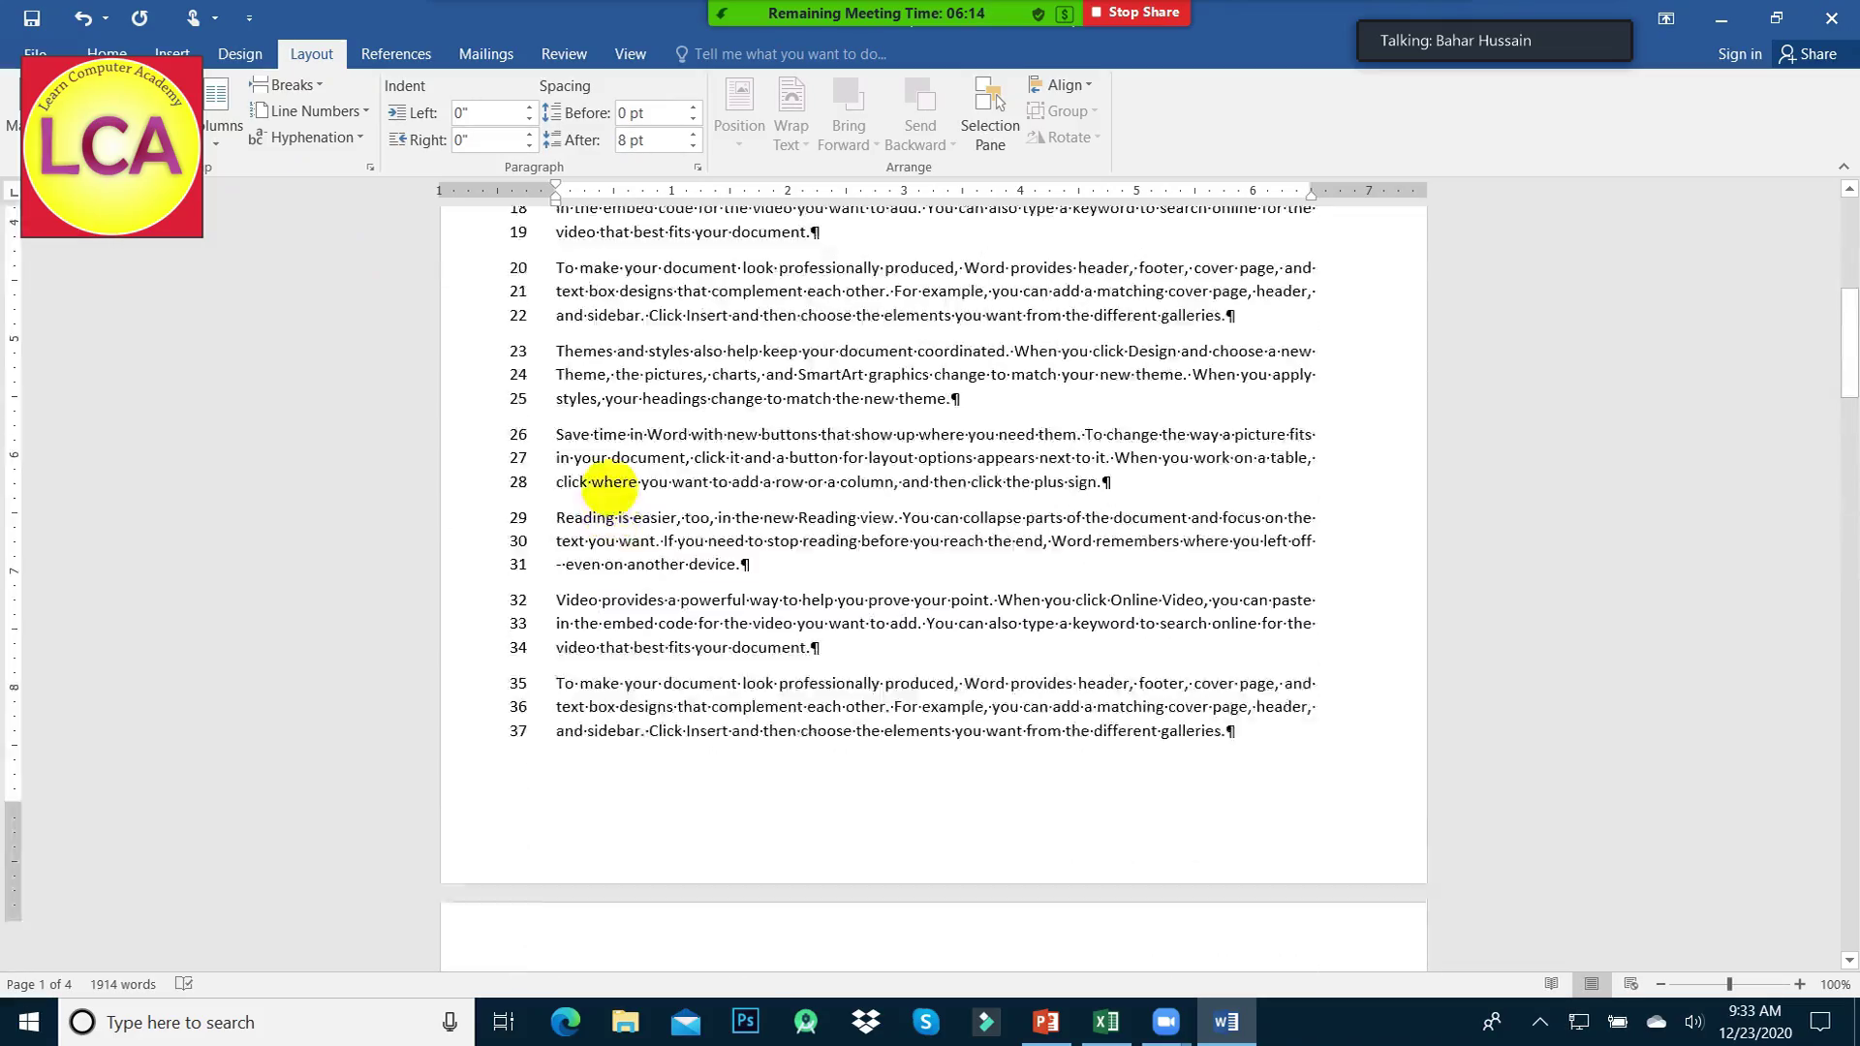
pyautogui.click(339, 111)
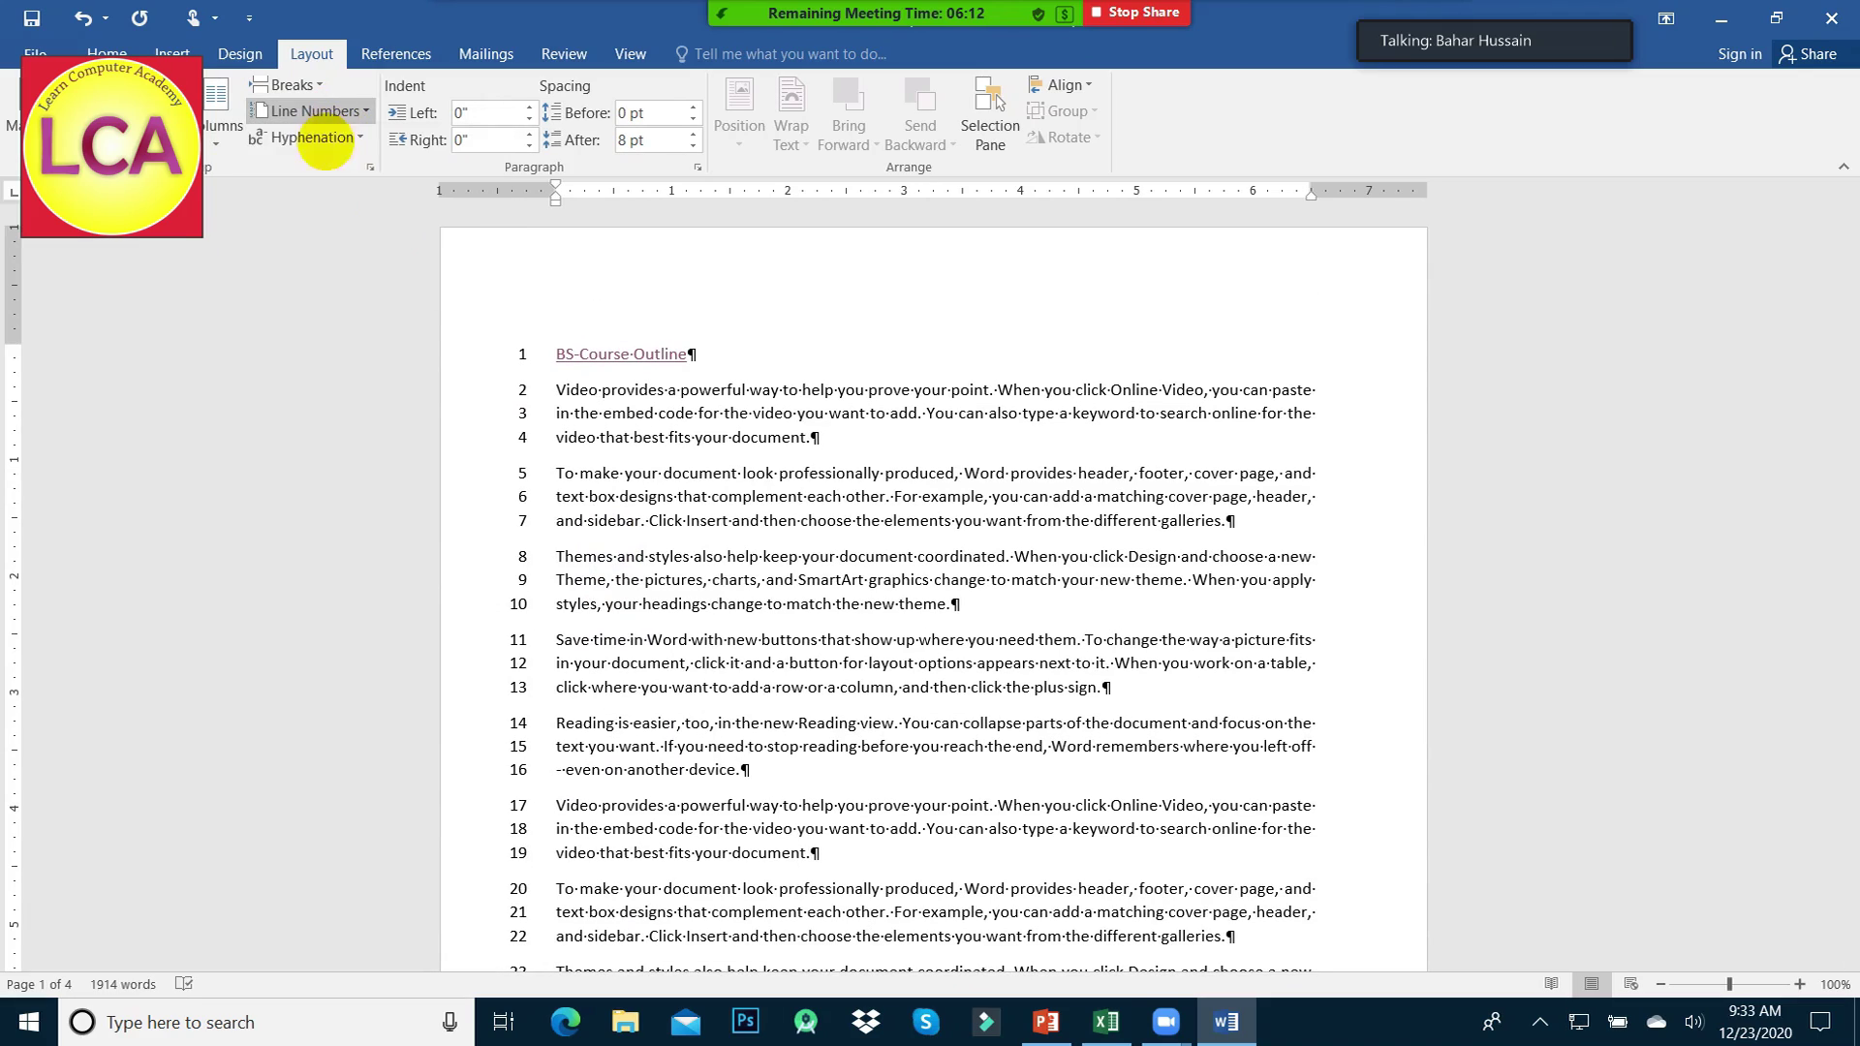
pyautogui.click(290, 140)
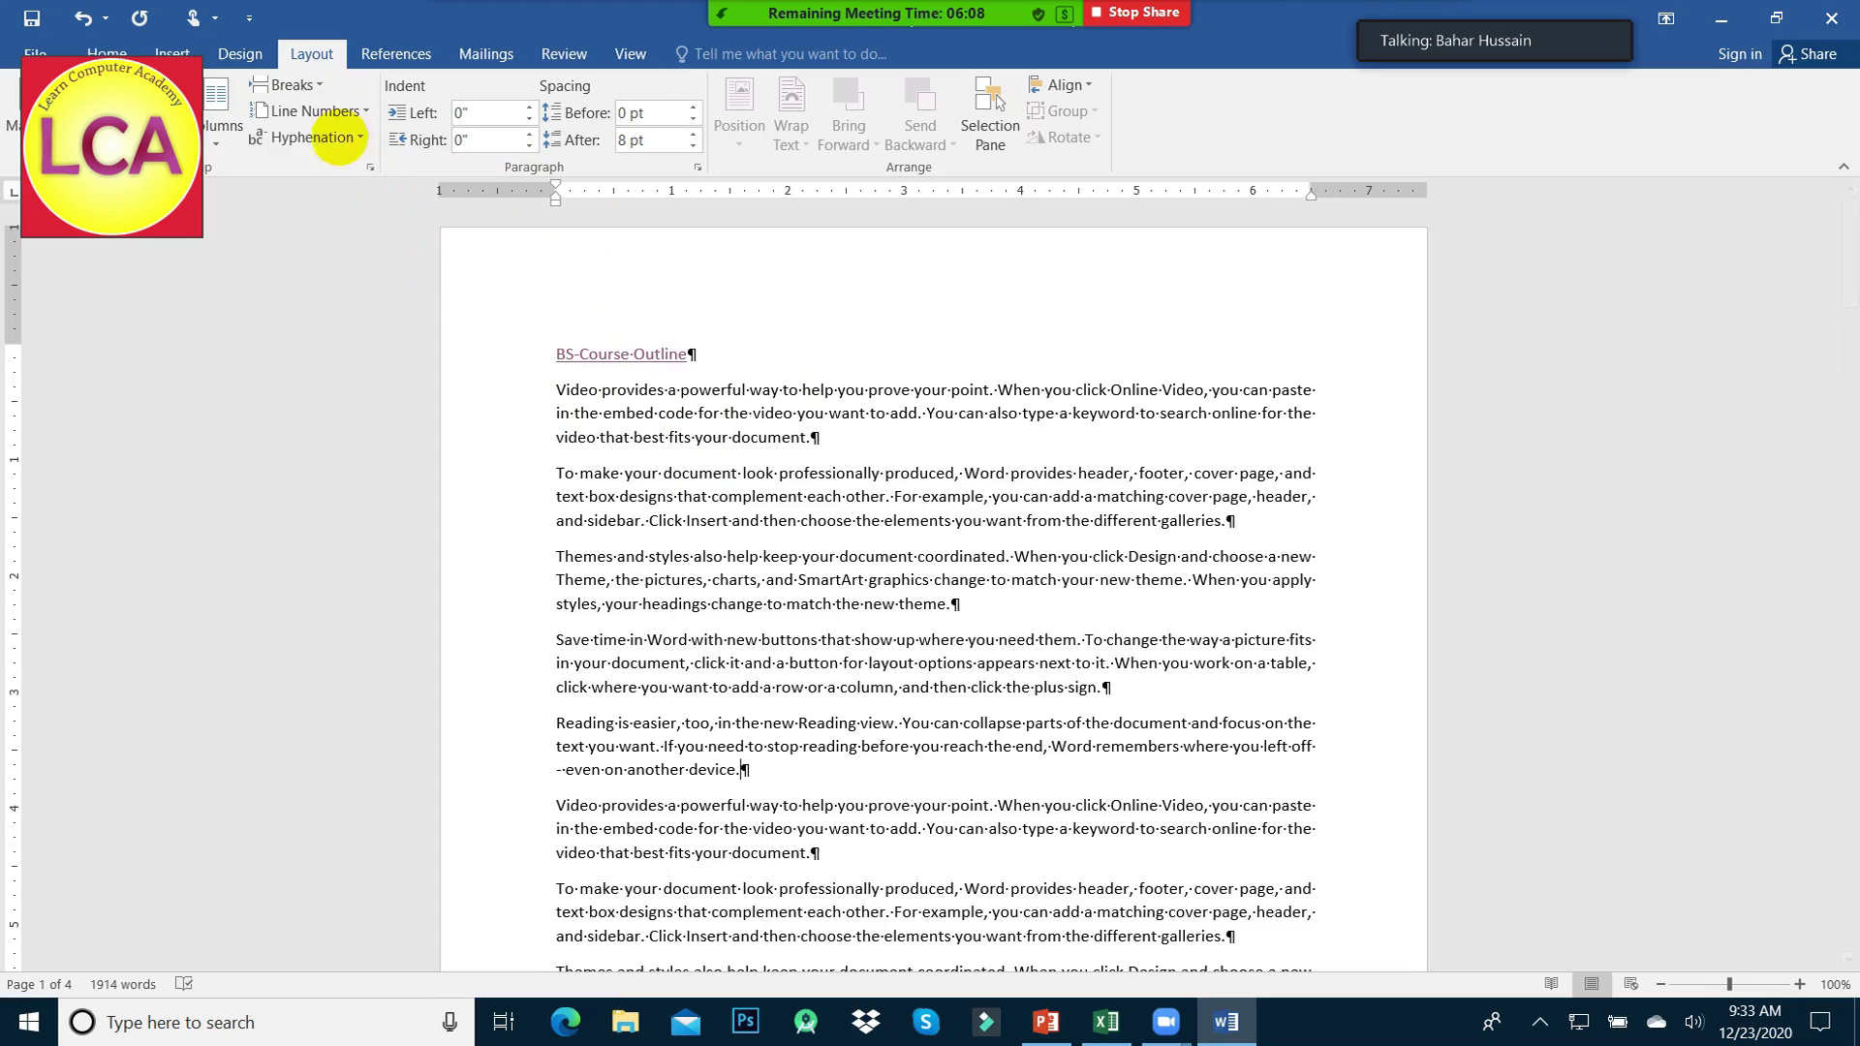
pyautogui.click(339, 138)
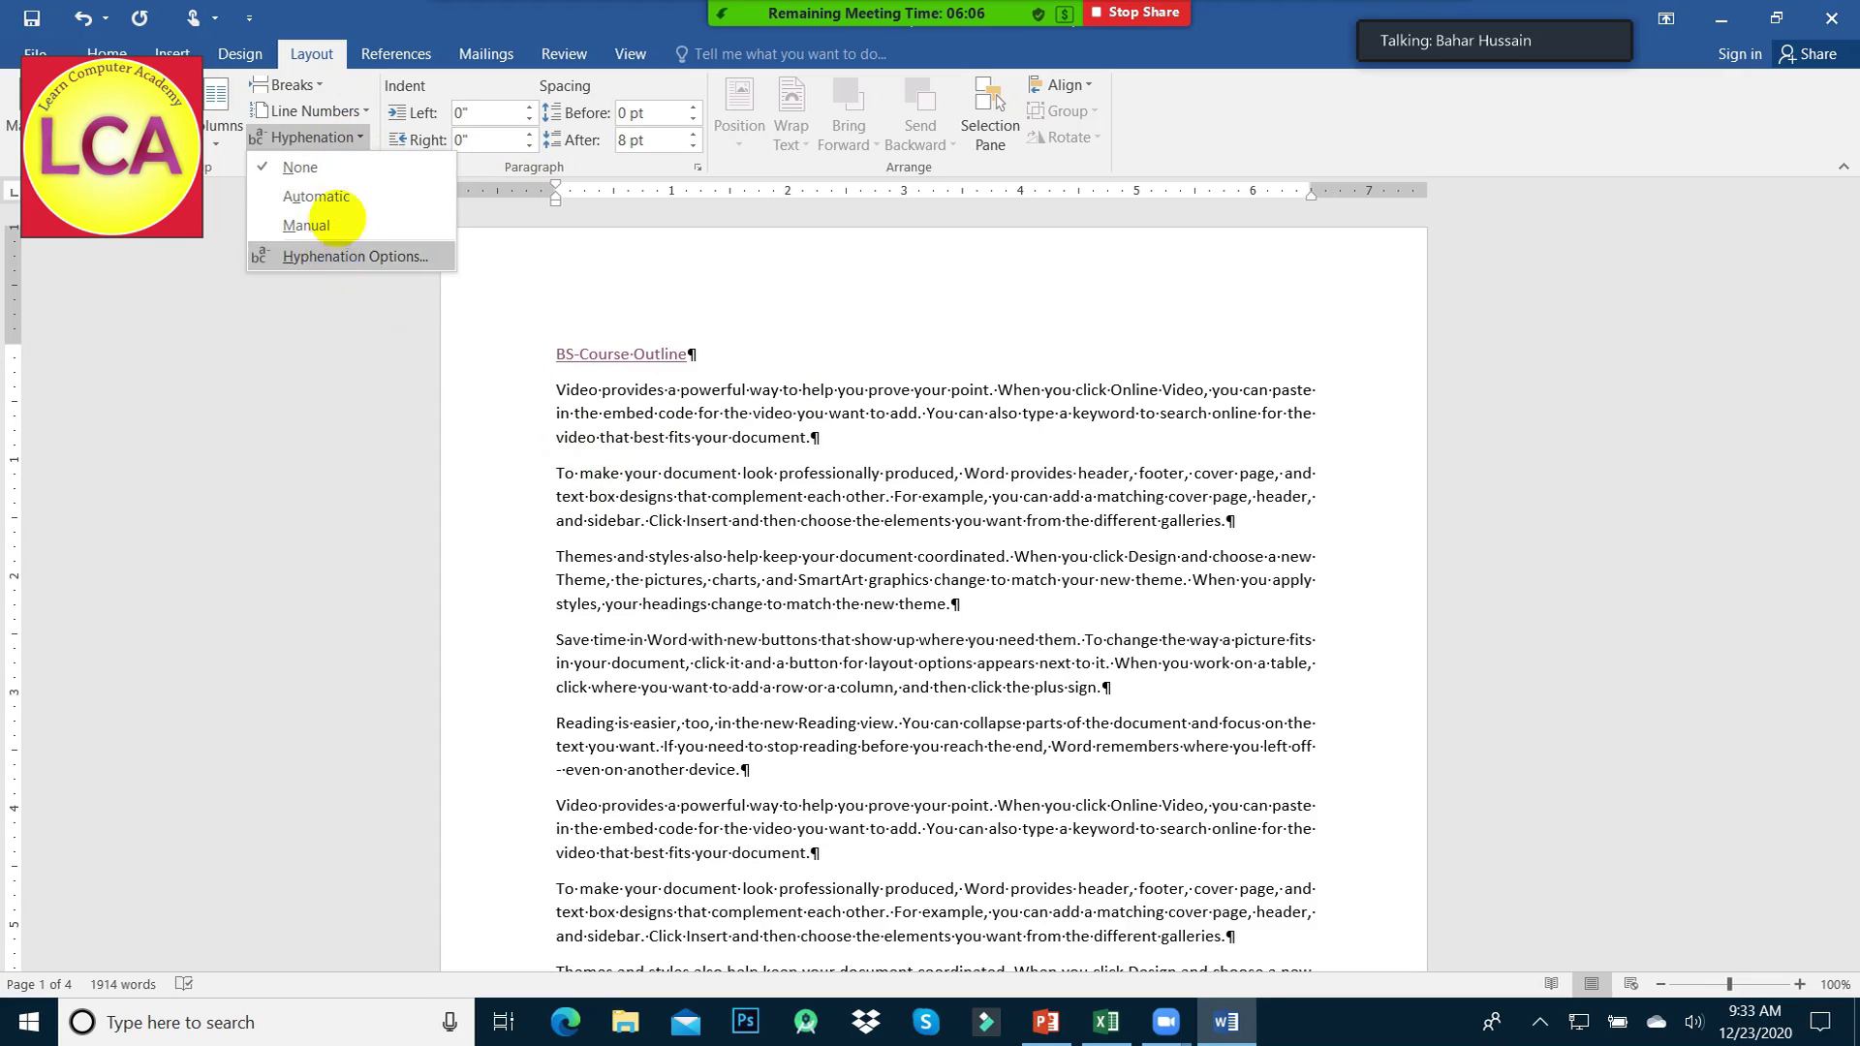
pyautogui.click(316, 196)
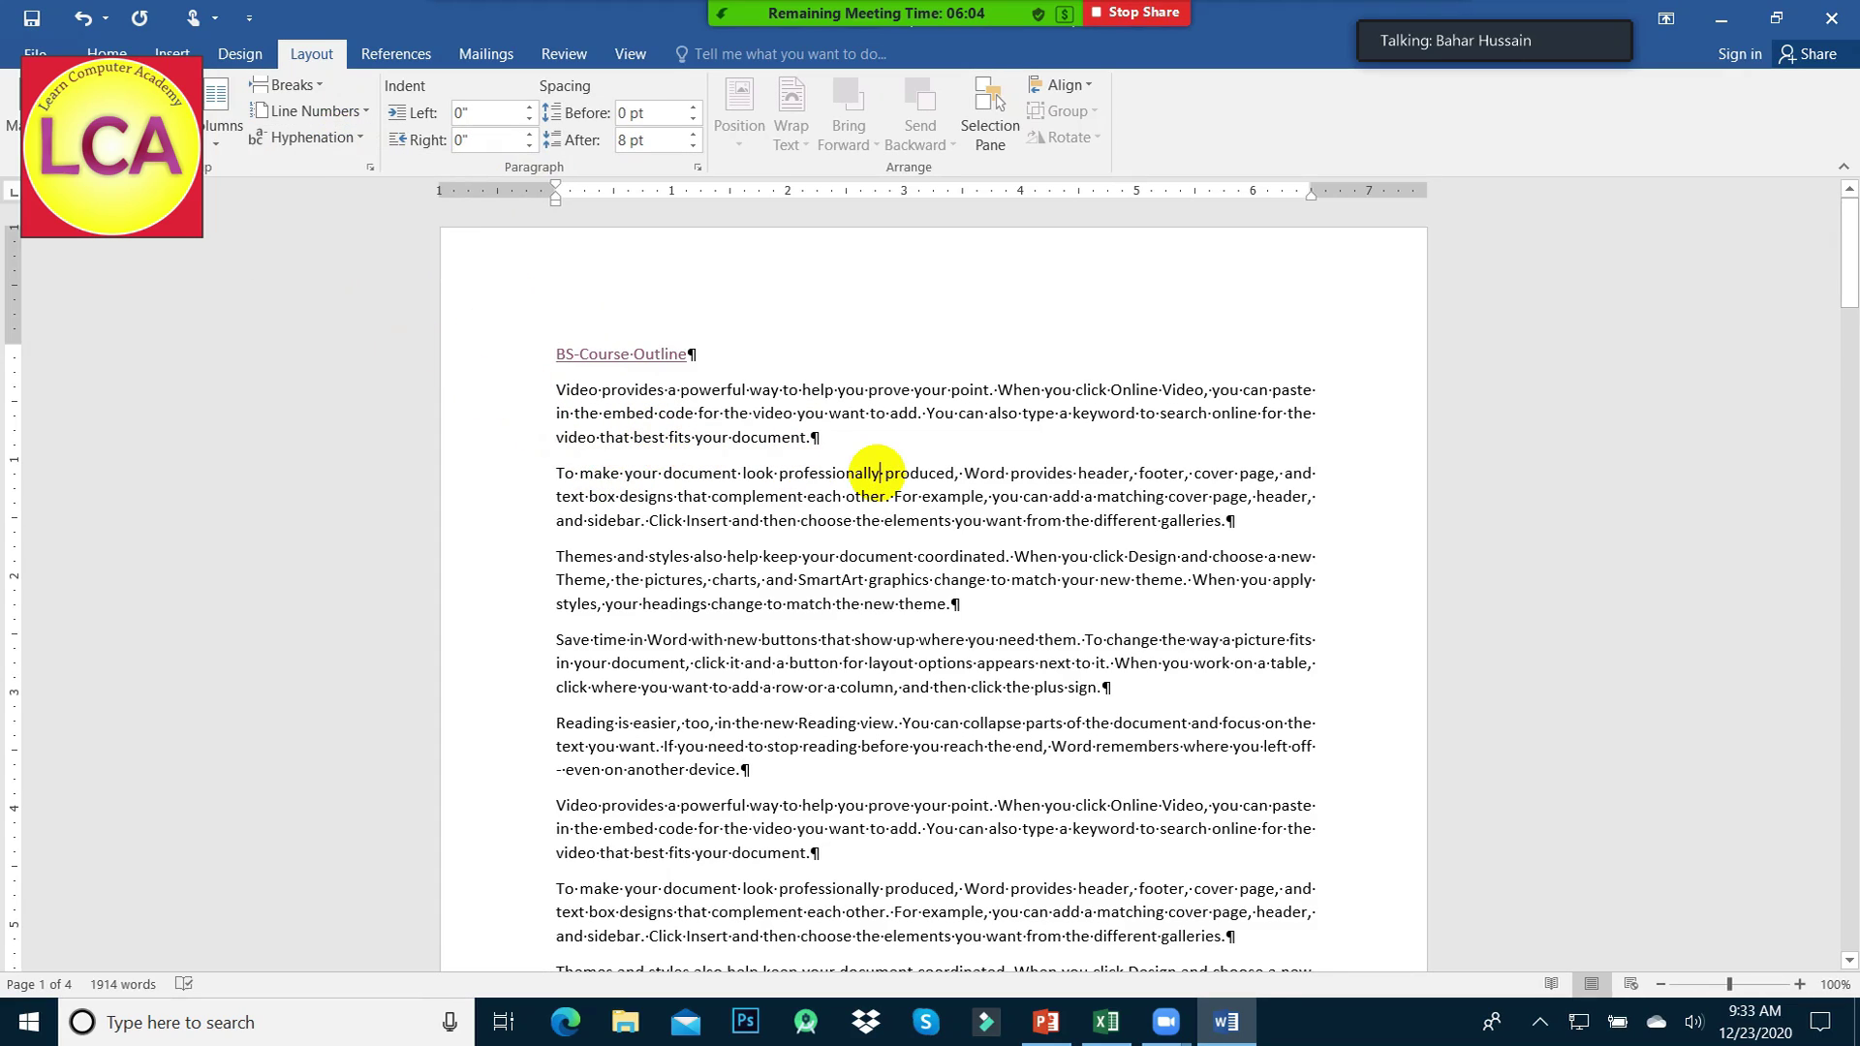
pyautogui.hotkey('ctrl', 'a')
pyautogui.click(291, 138)
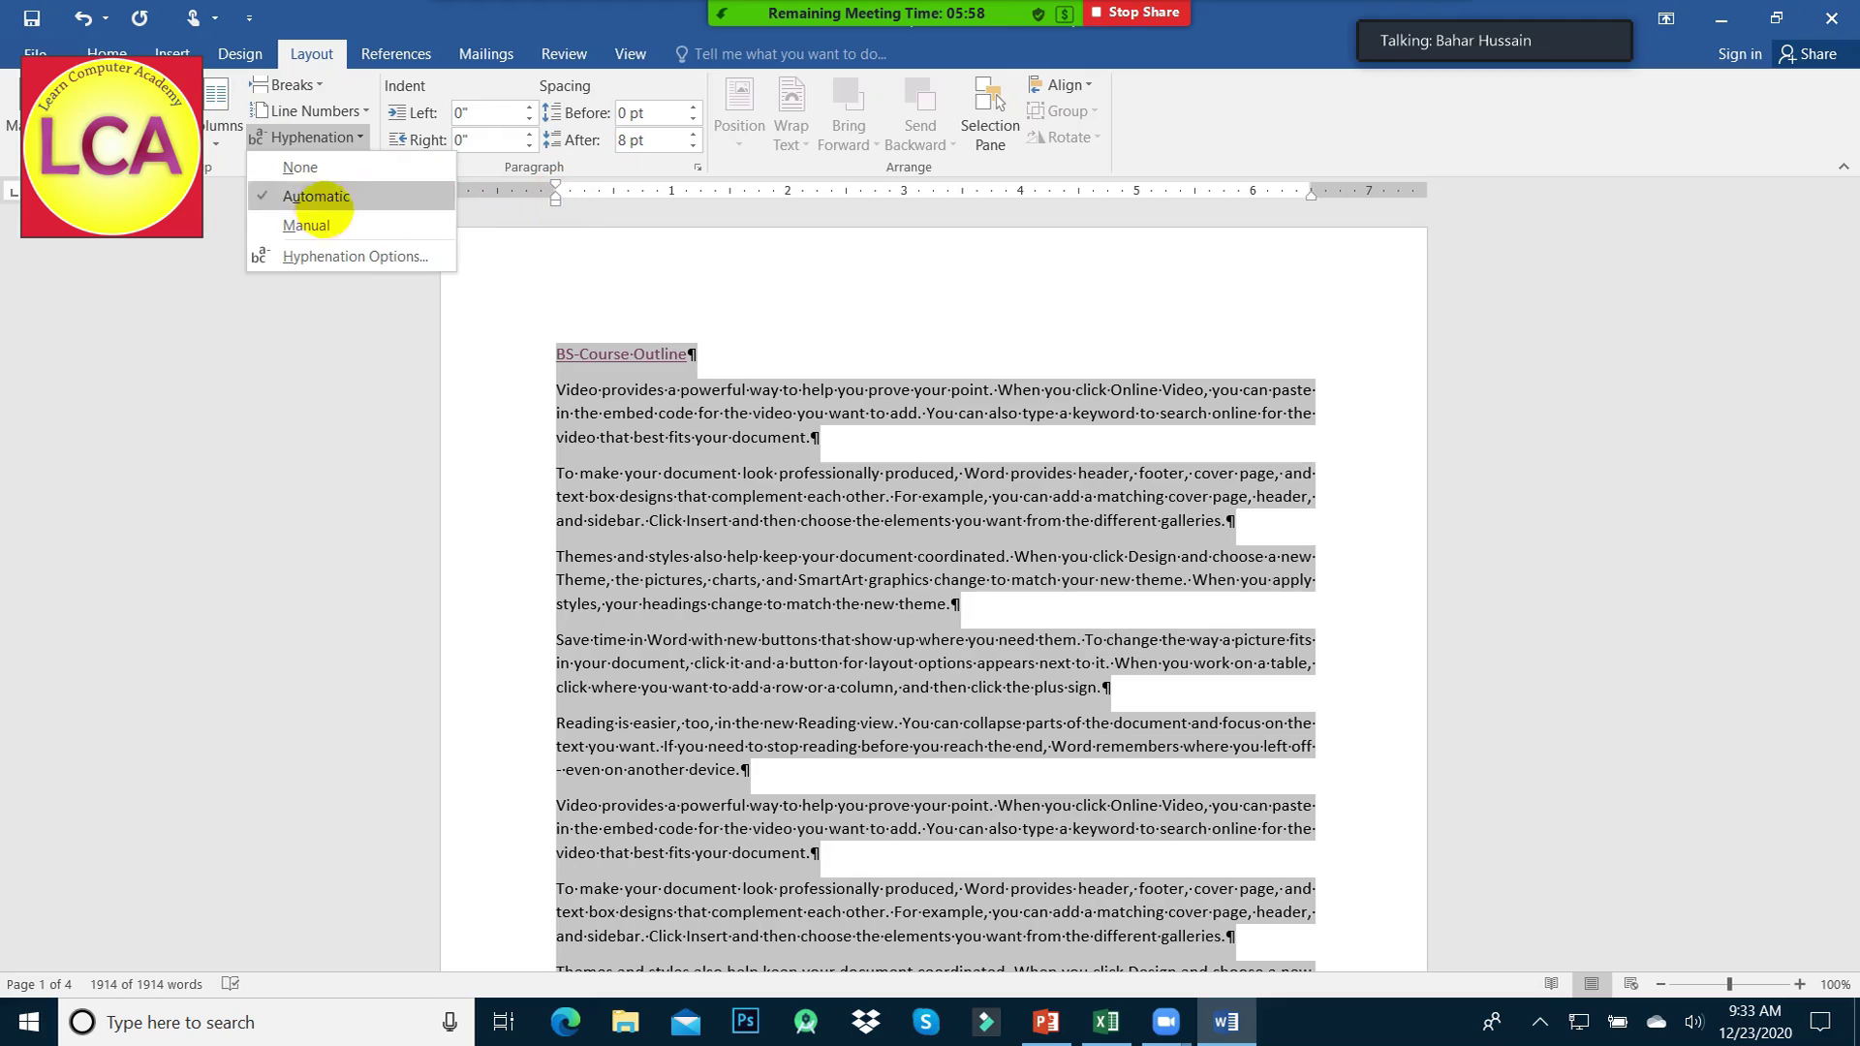
pyautogui.click(288, 194)
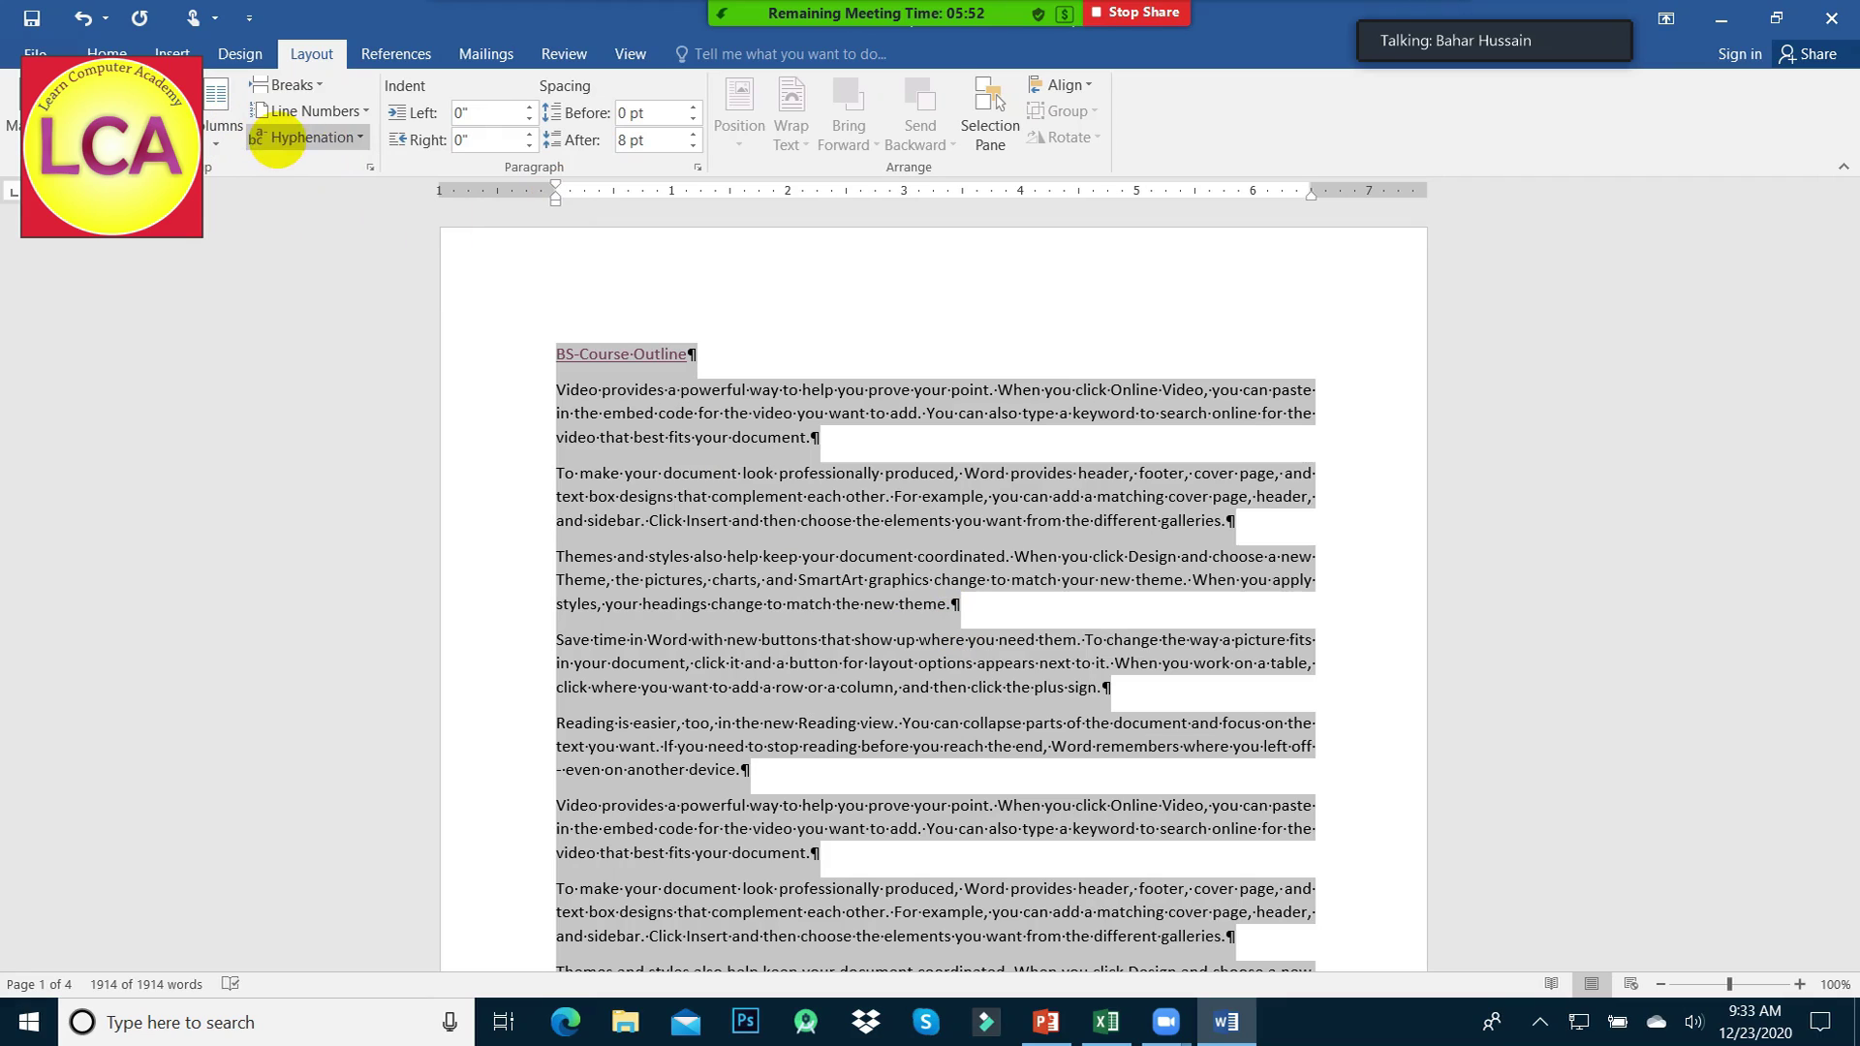
pyautogui.click(1043, 567)
pyautogui.click(309, 137)
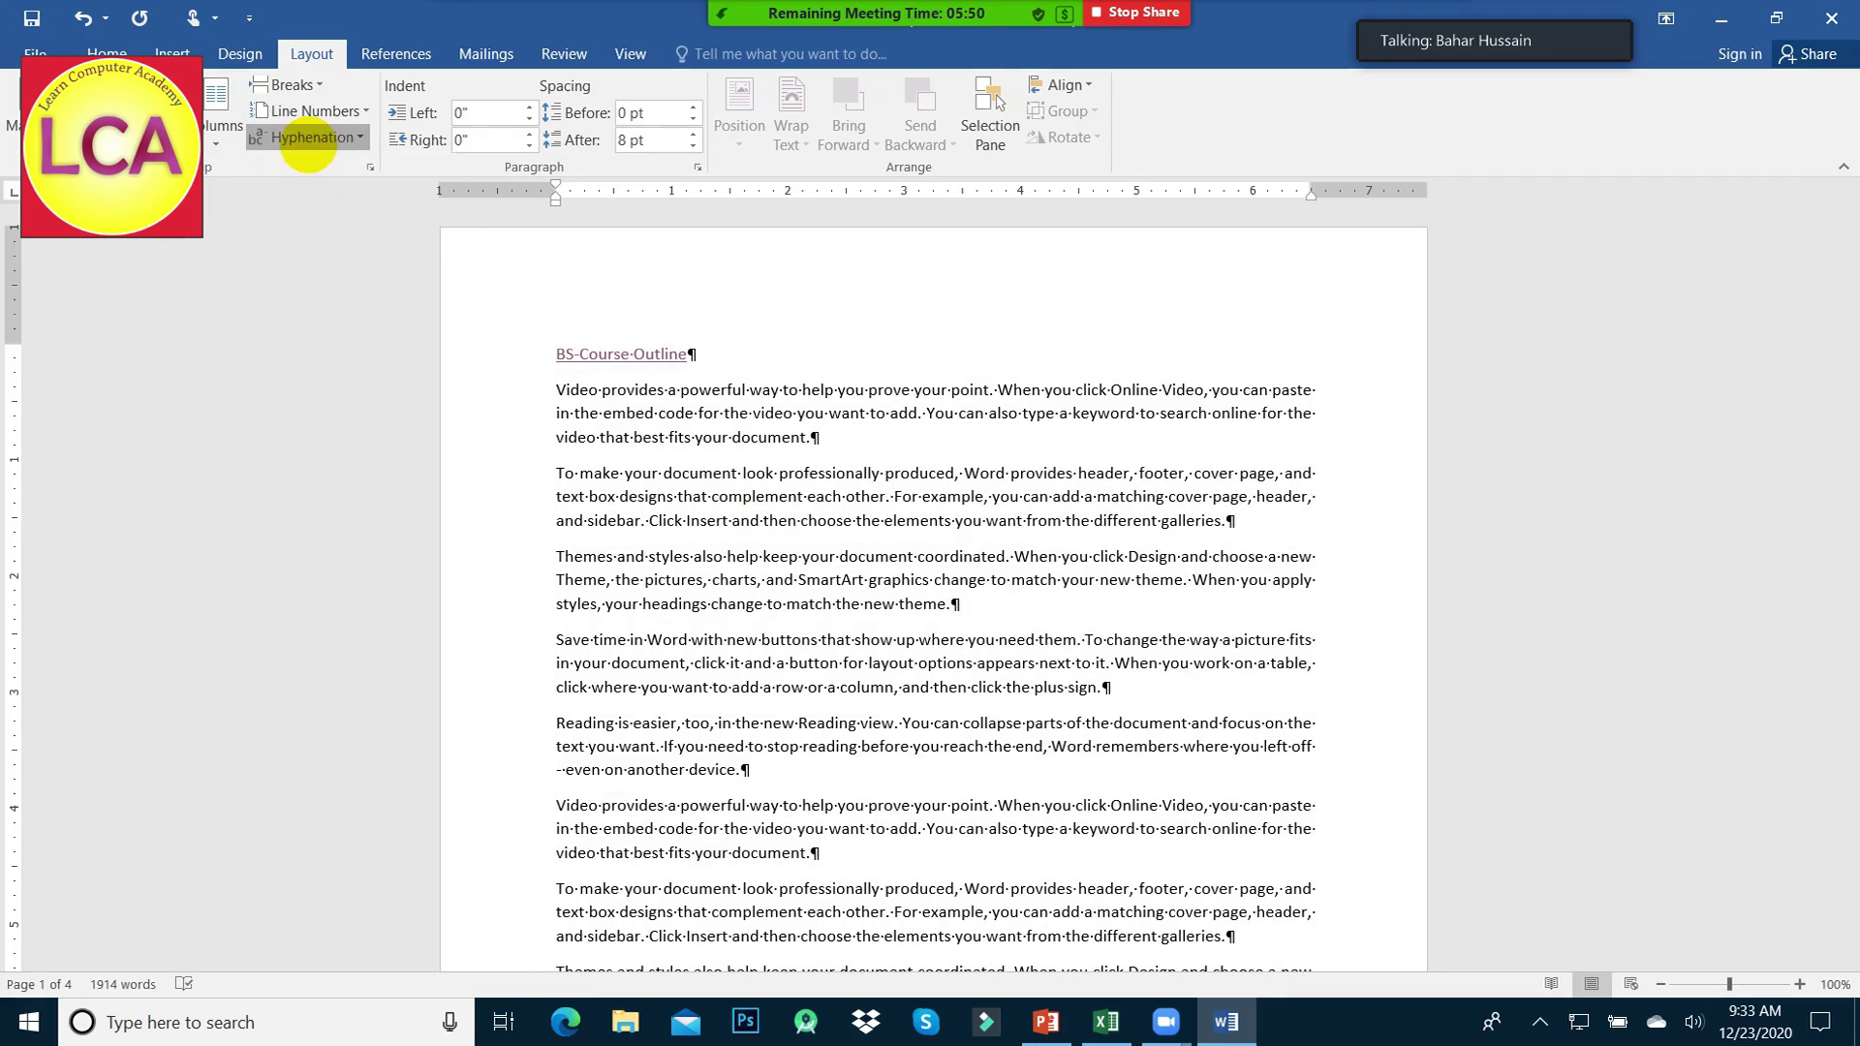
pyautogui.click(355, 233)
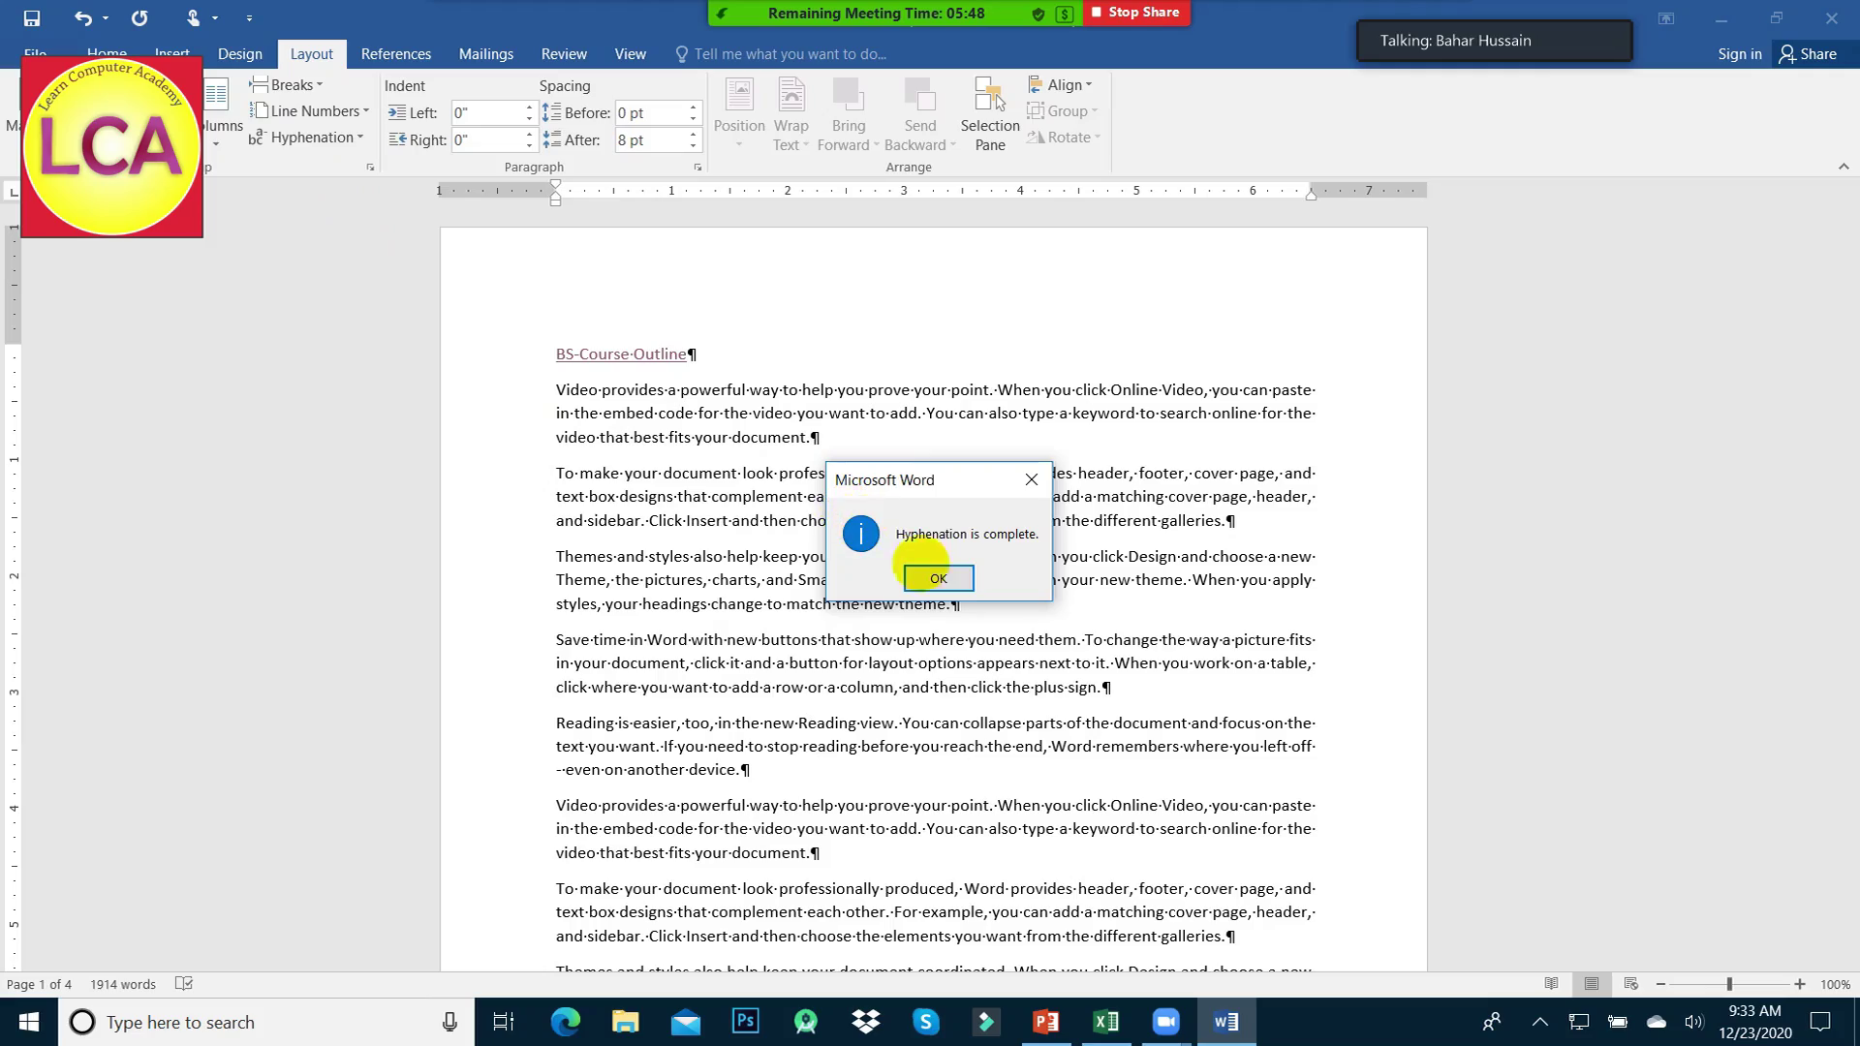
pyautogui.click(939, 580)
pyautogui.scroll(-5, 1376, 872)
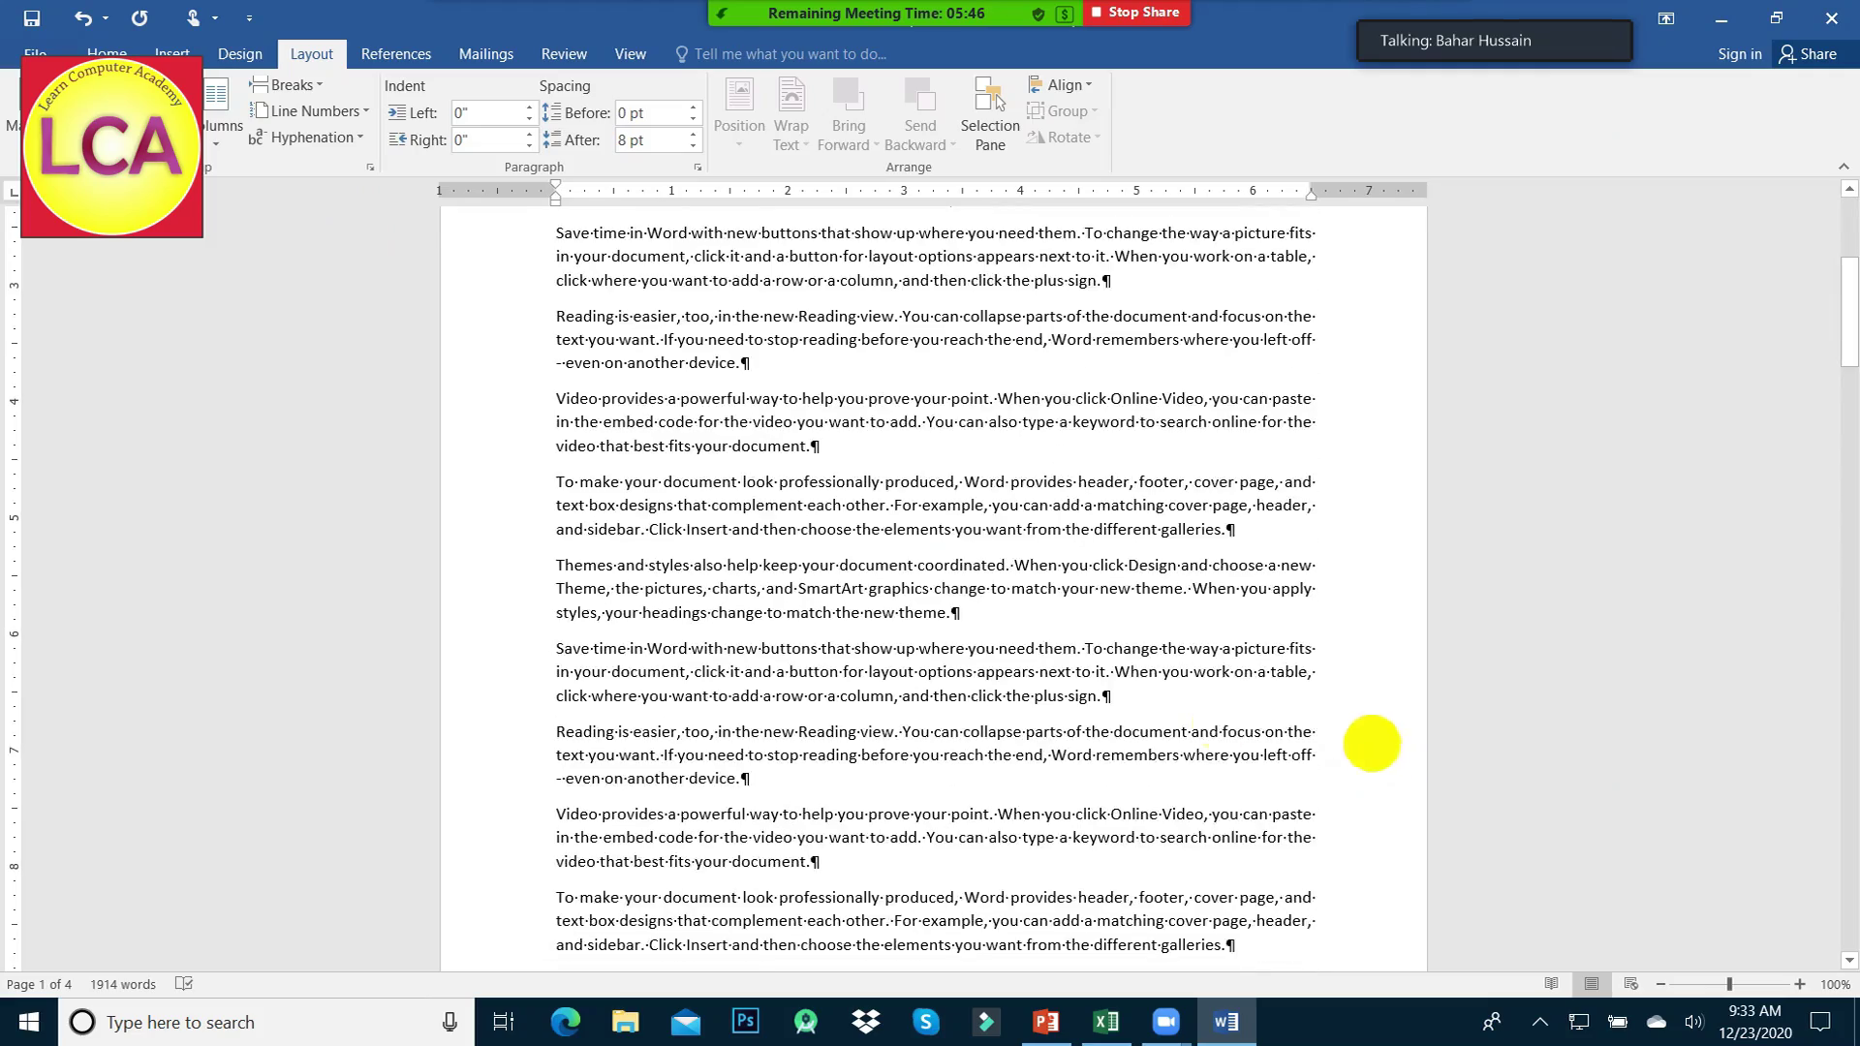
pyautogui.scroll(5, 1111, 704)
pyautogui.scroll(-4, 1111, 704)
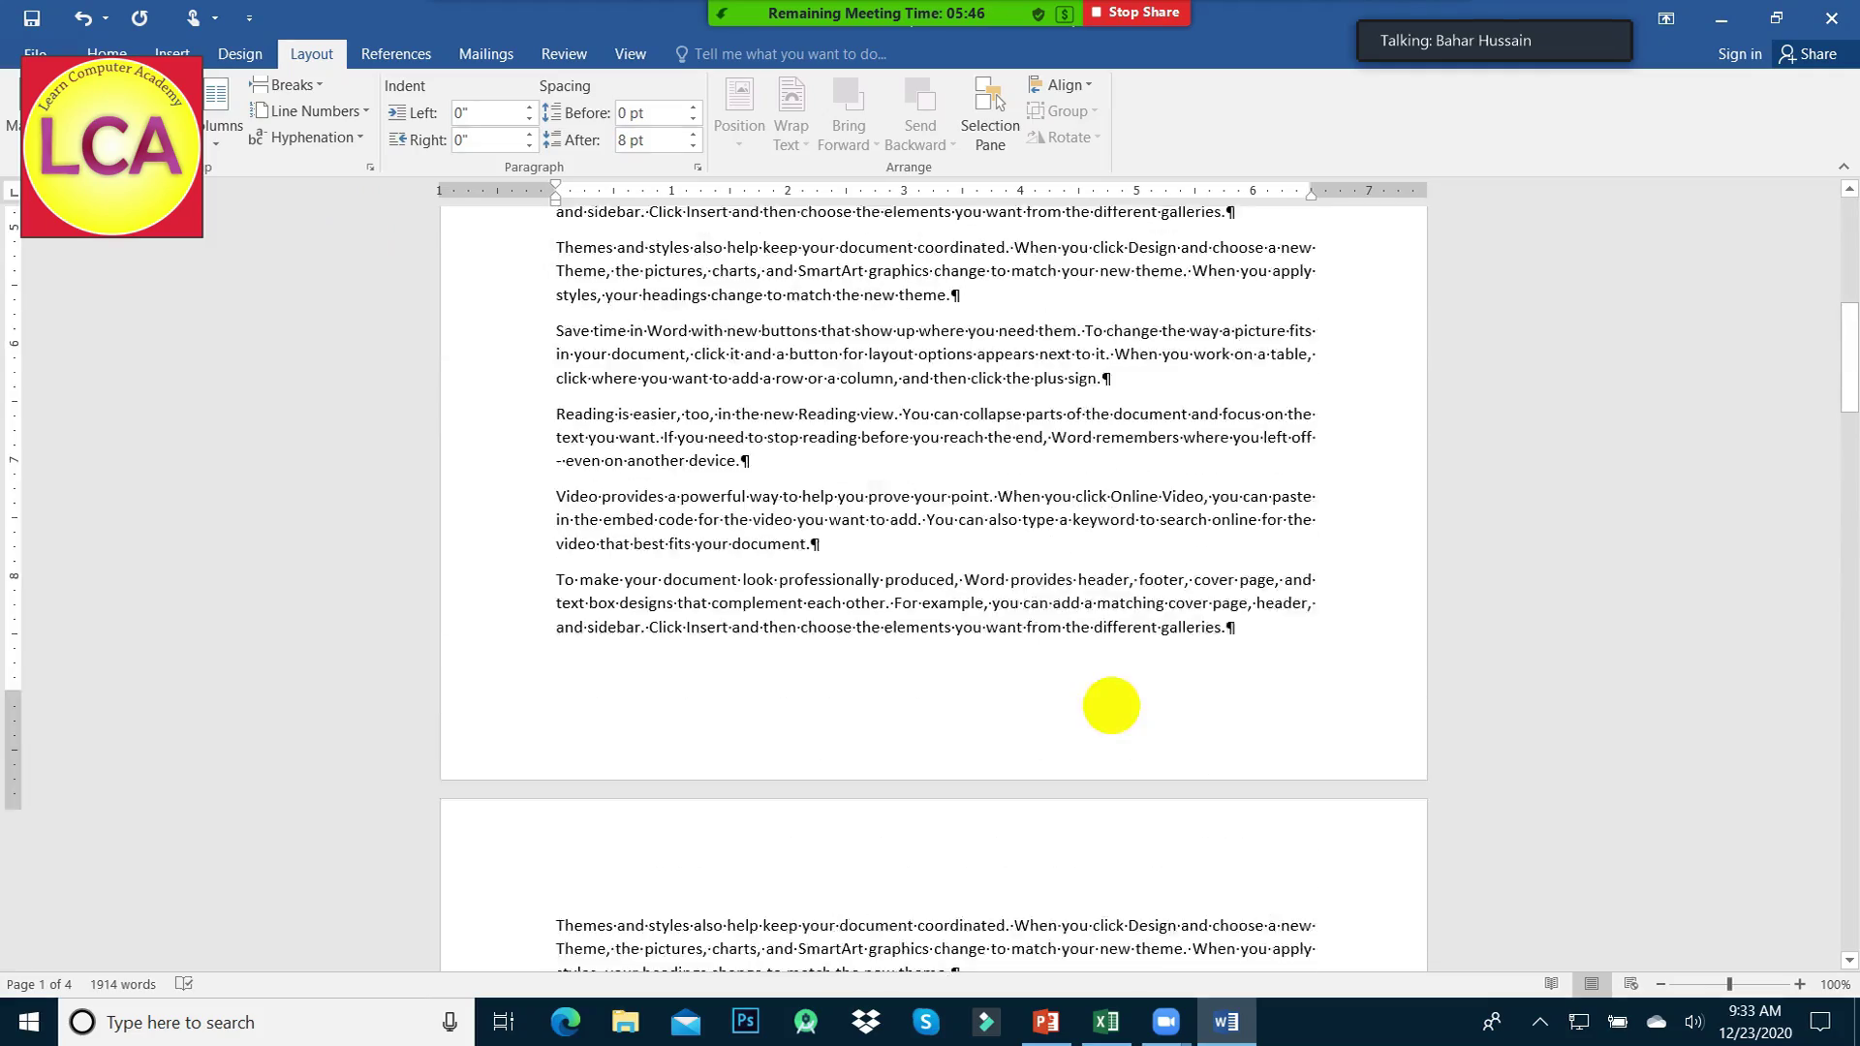
pyautogui.scroll(9, 1095, 693)
pyautogui.scroll(1, 1090, 693)
pyautogui.scroll(1, 506, 507)
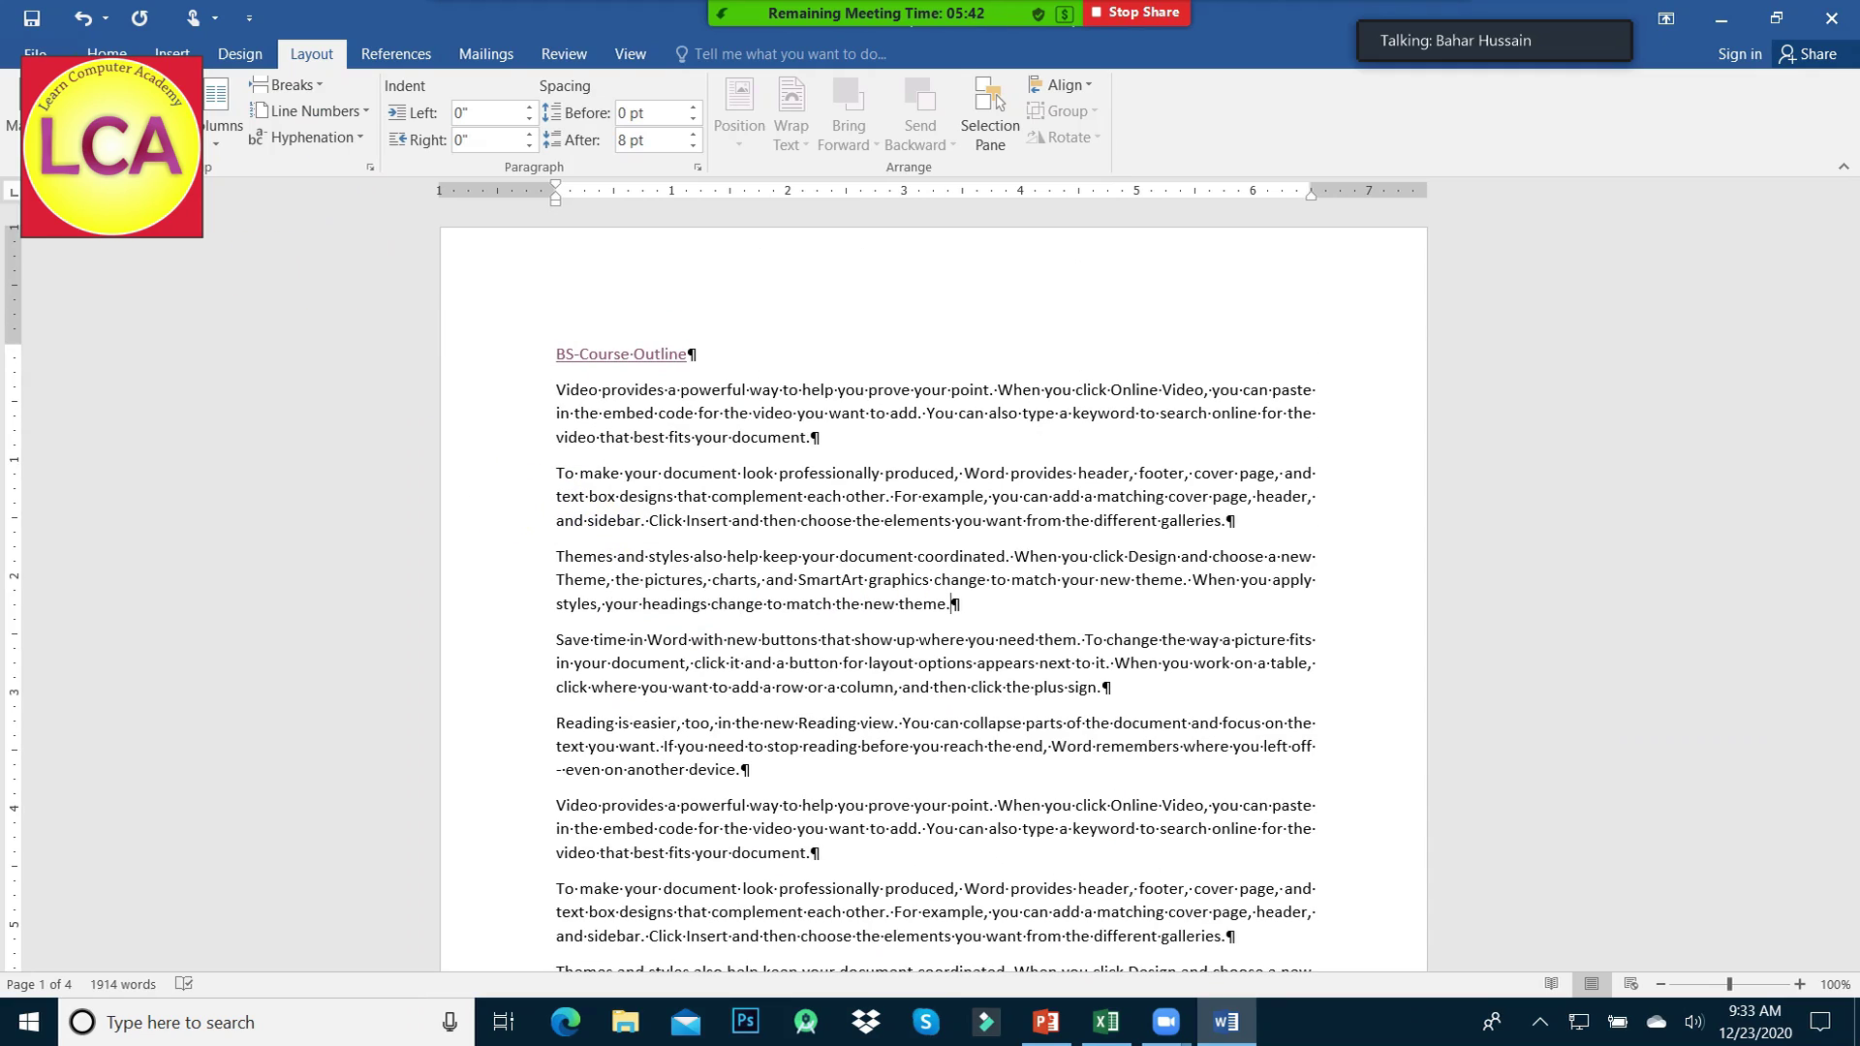
pyautogui.click(107, 54)
pyautogui.click(491, 130)
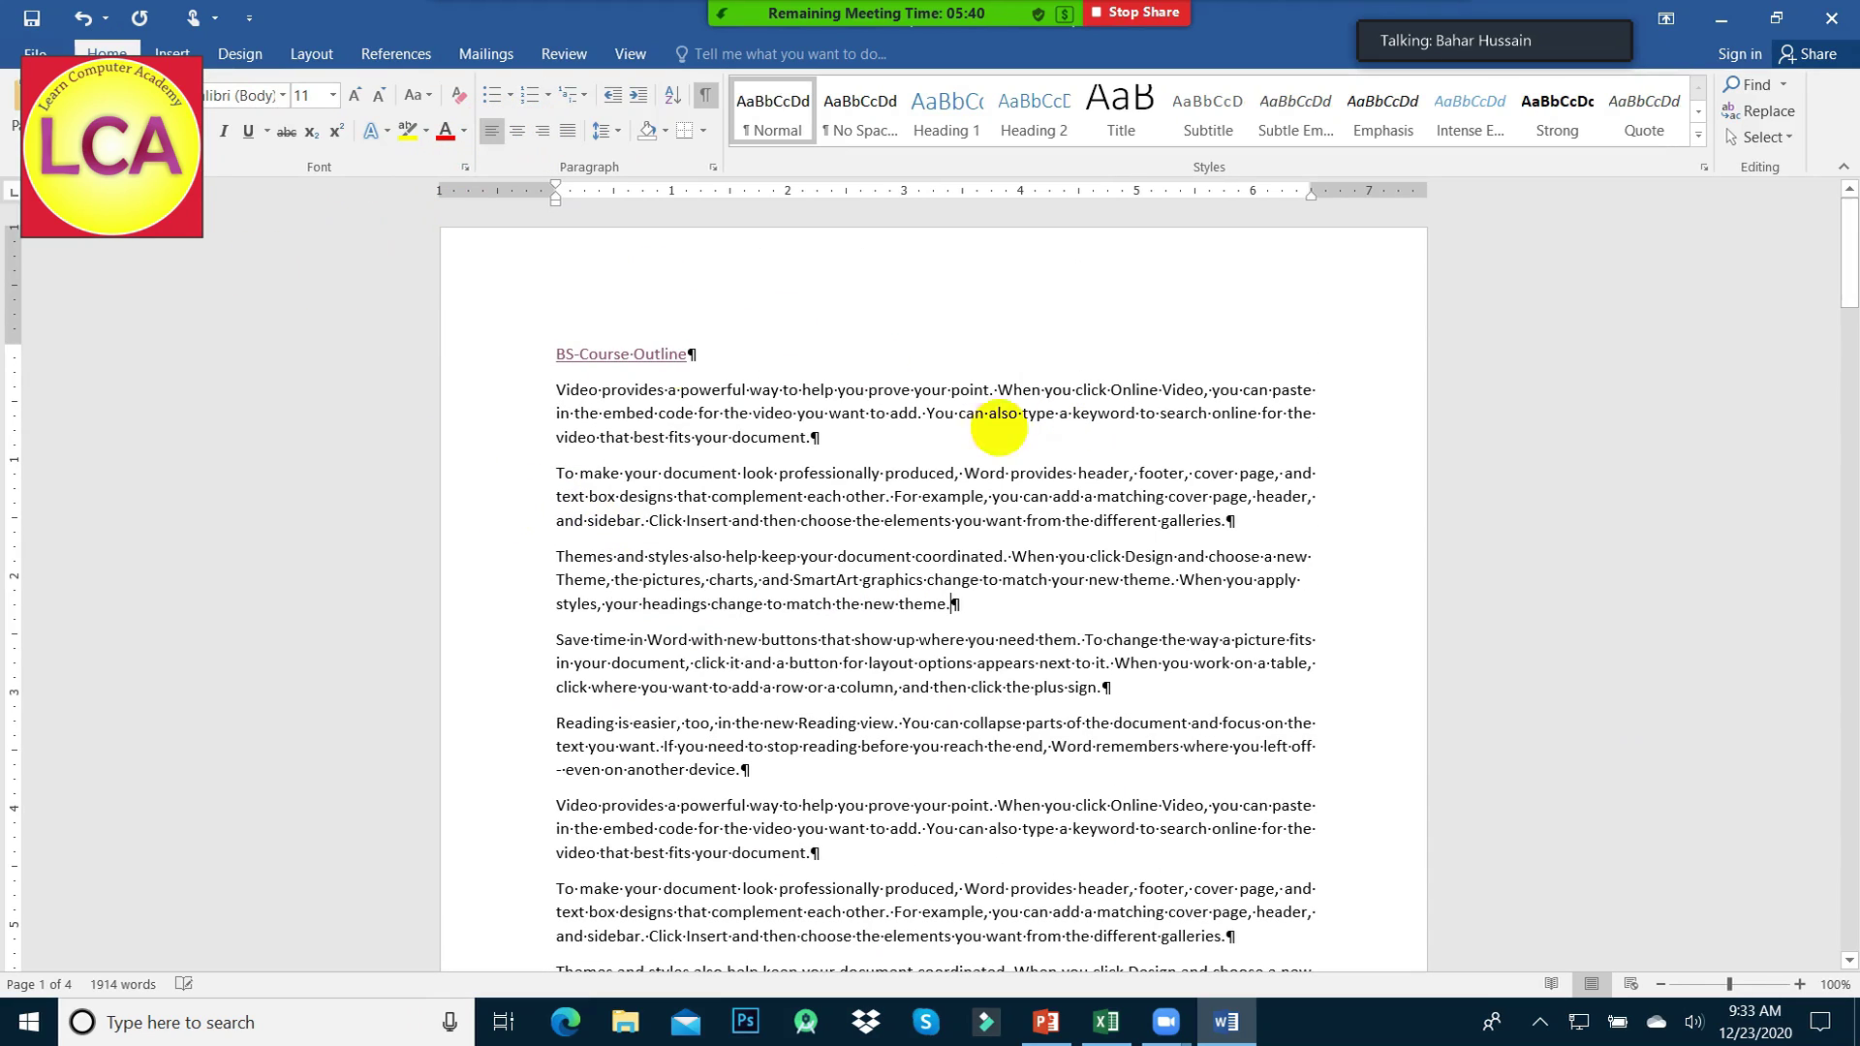
pyautogui.click(311, 53)
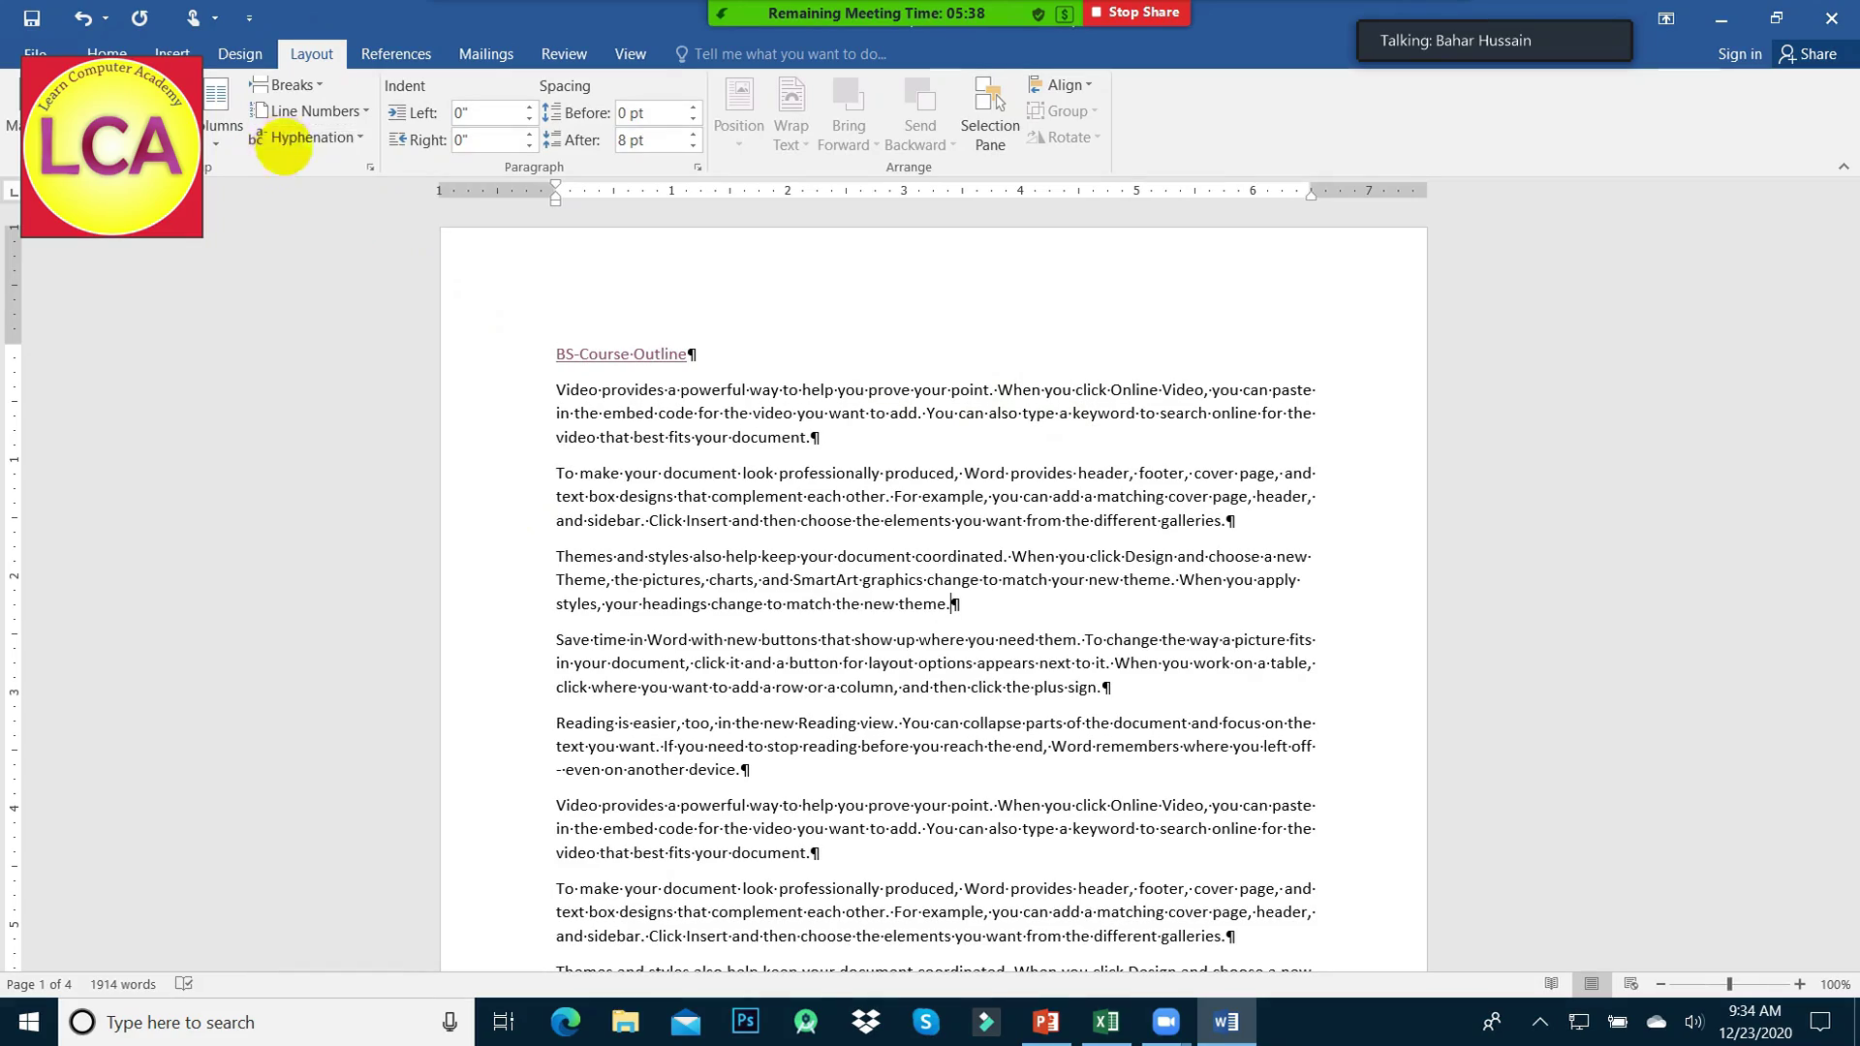
pyautogui.click(312, 137)
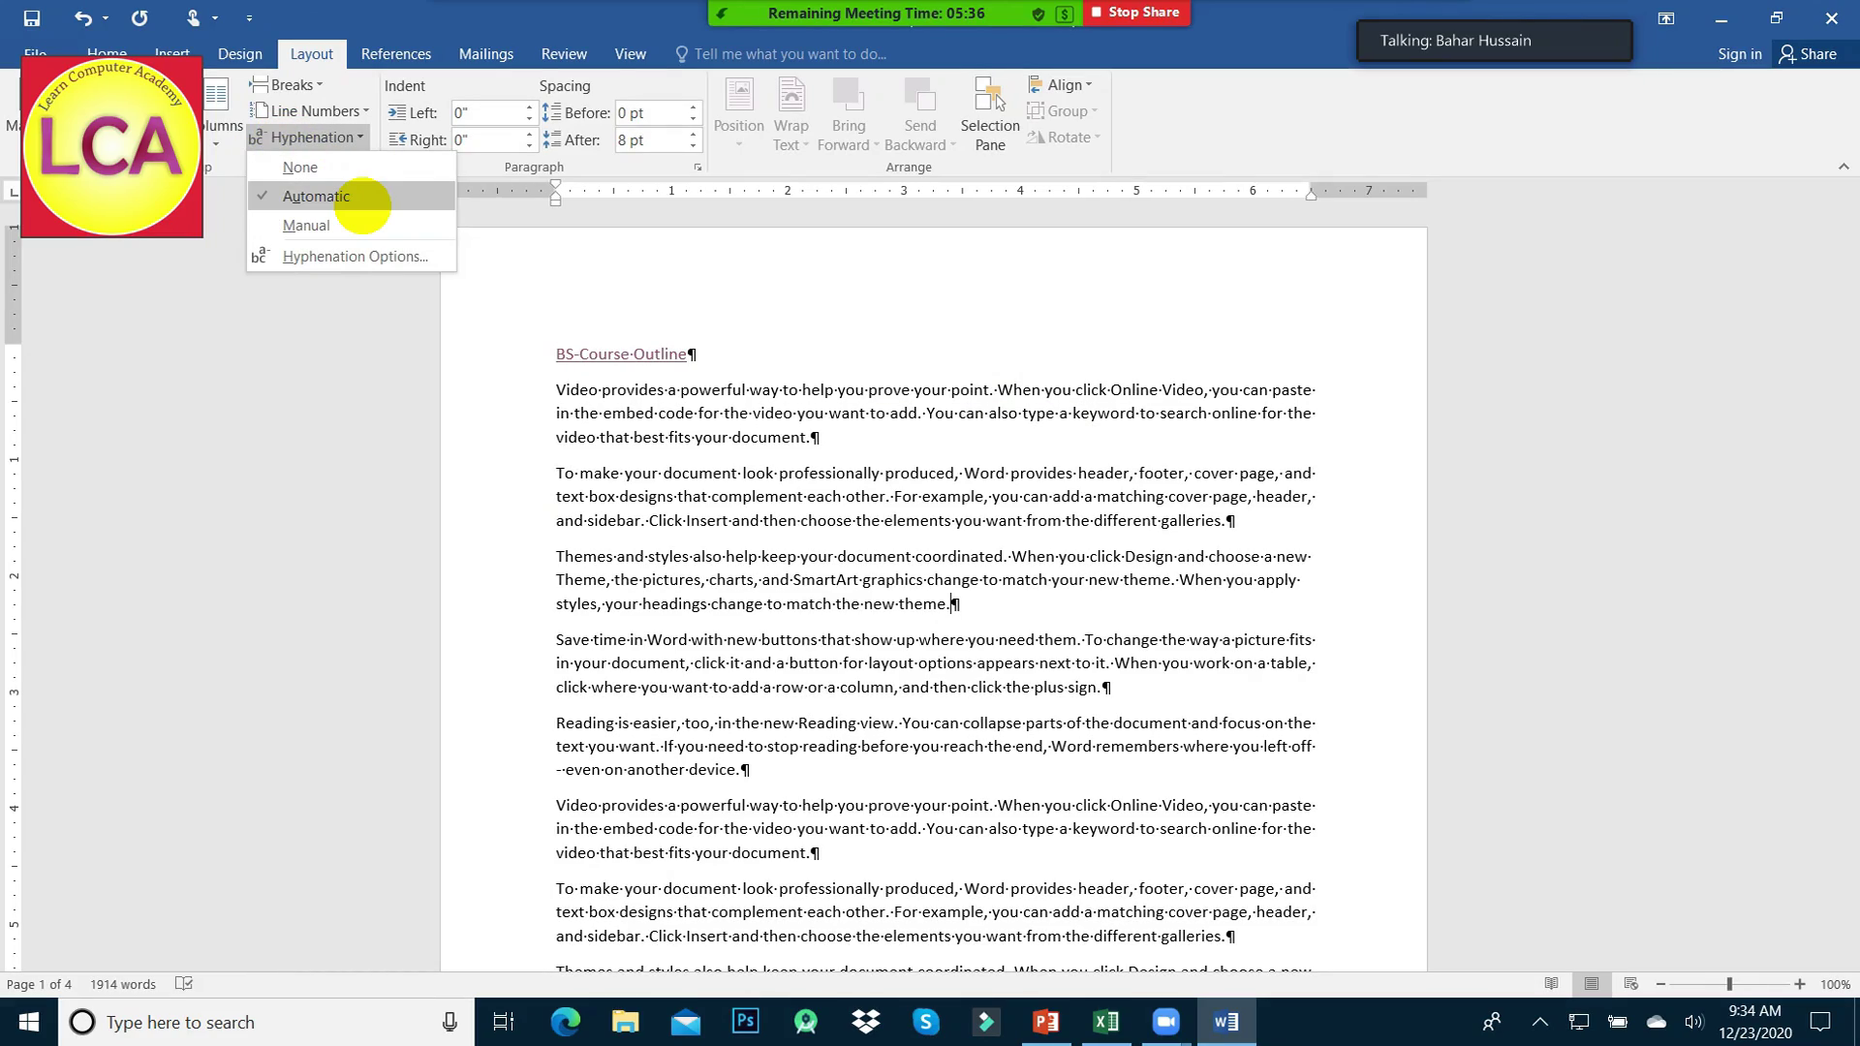
pyautogui.click(362, 198)
pyautogui.scroll(-6, 1020, 548)
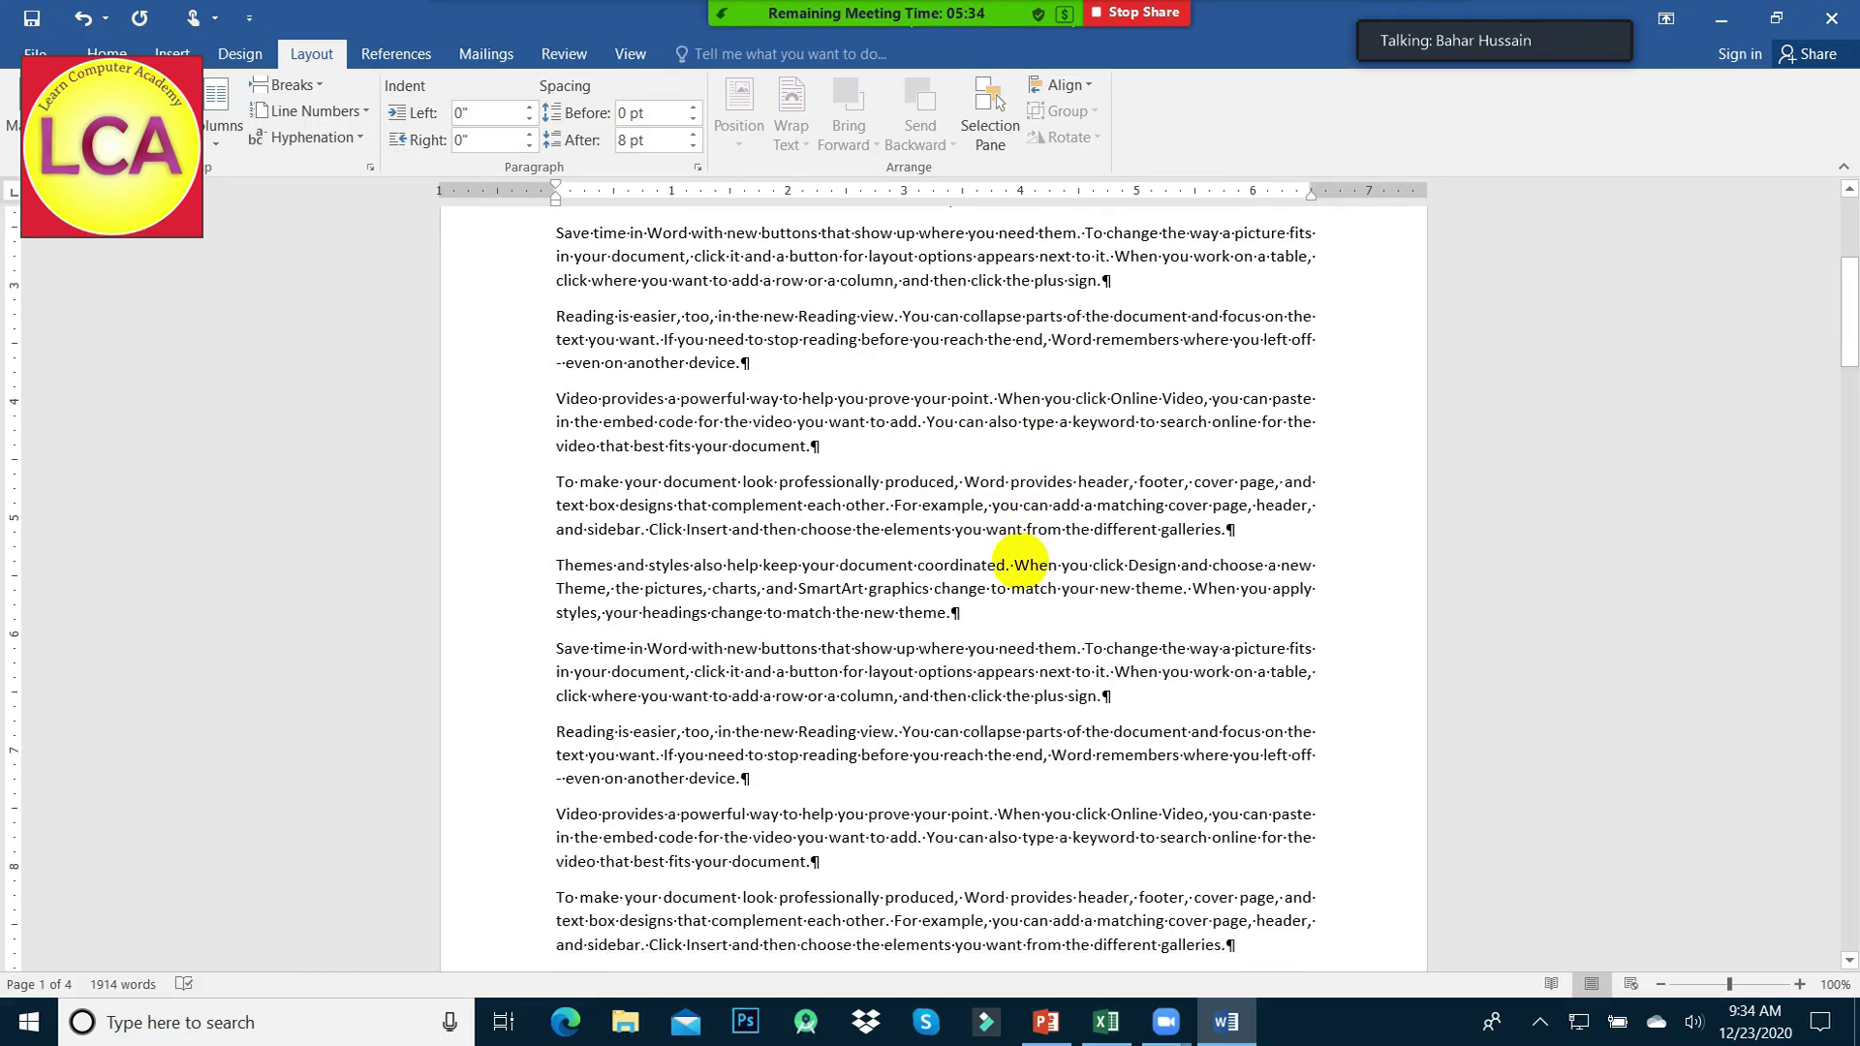
pyautogui.scroll(-4, 1019, 560)
pyautogui.scroll(-5, 1383, 706)
pyautogui.scroll(-6, 843, 706)
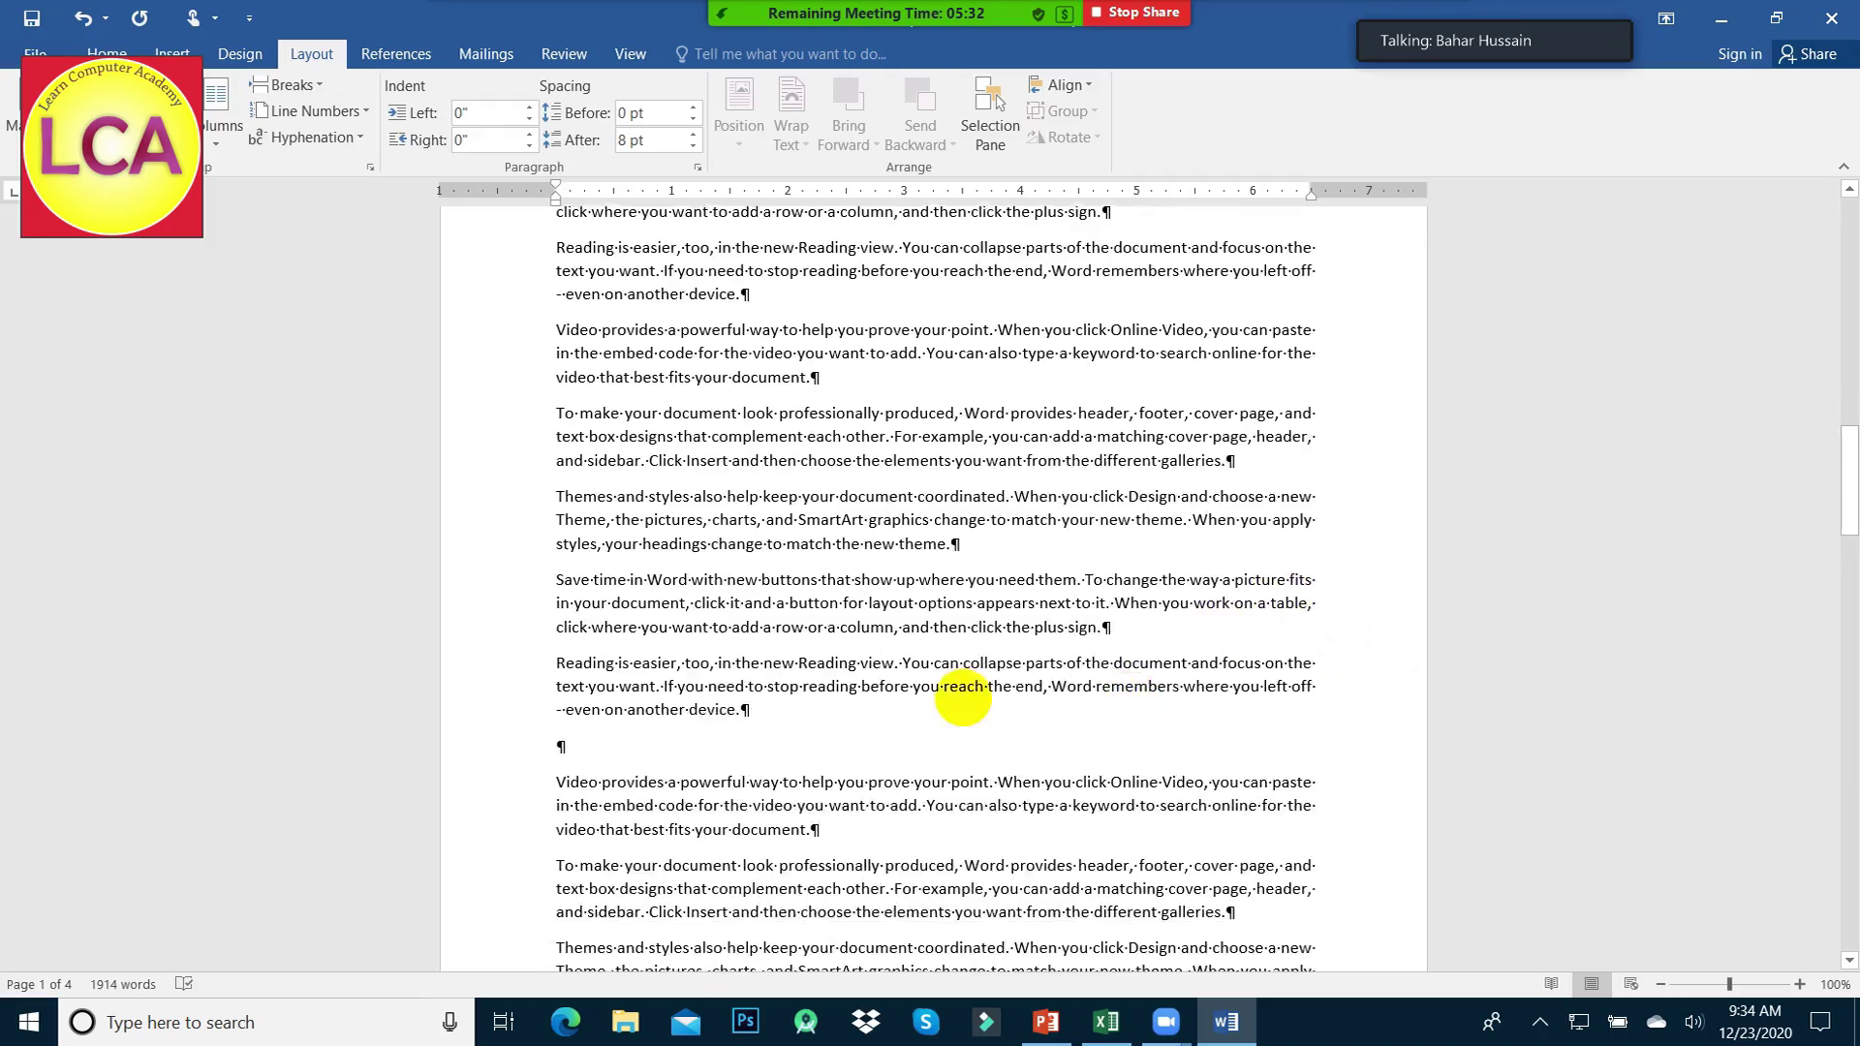
pyautogui.scroll(10, 963, 698)
pyautogui.scroll(8, 1065, 695)
pyautogui.scroll(3, 775, 484)
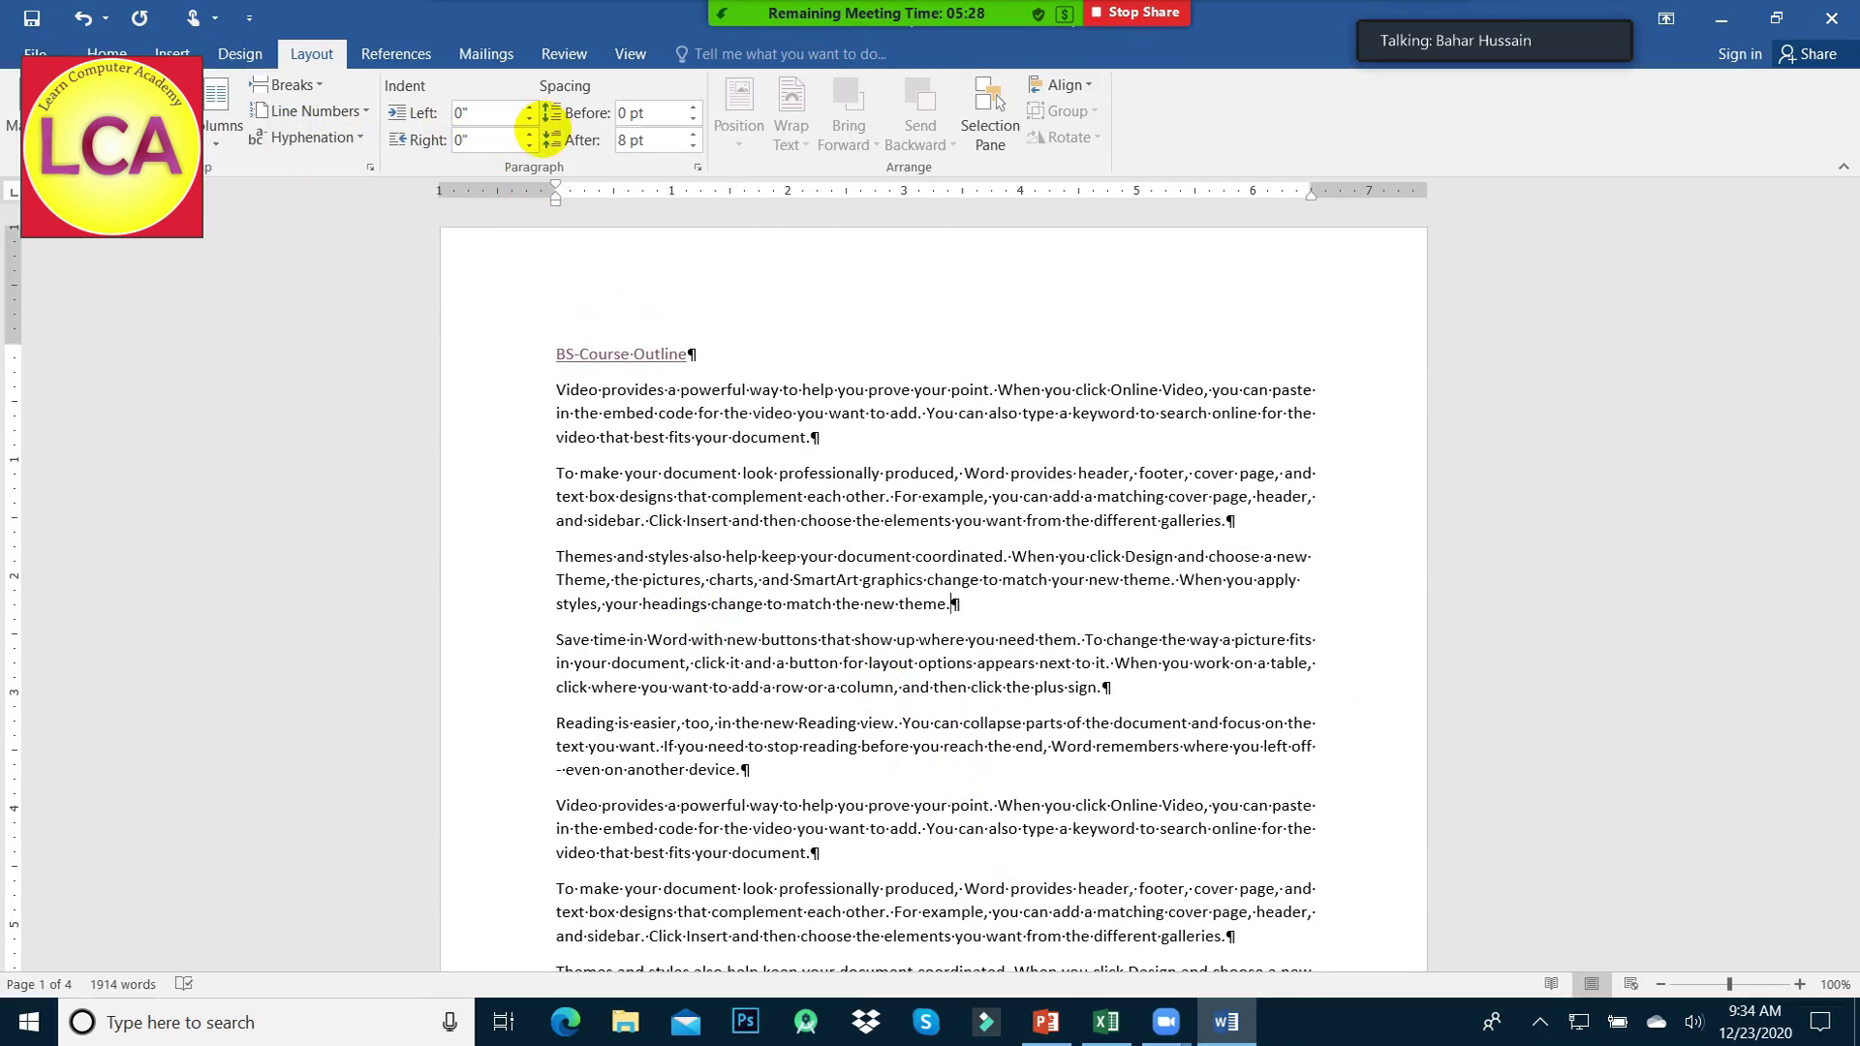
# - Give the first Video paragraph a 3.06" left indent and the To make paragraph a 3.44" right indent
pyautogui.click(557, 412)
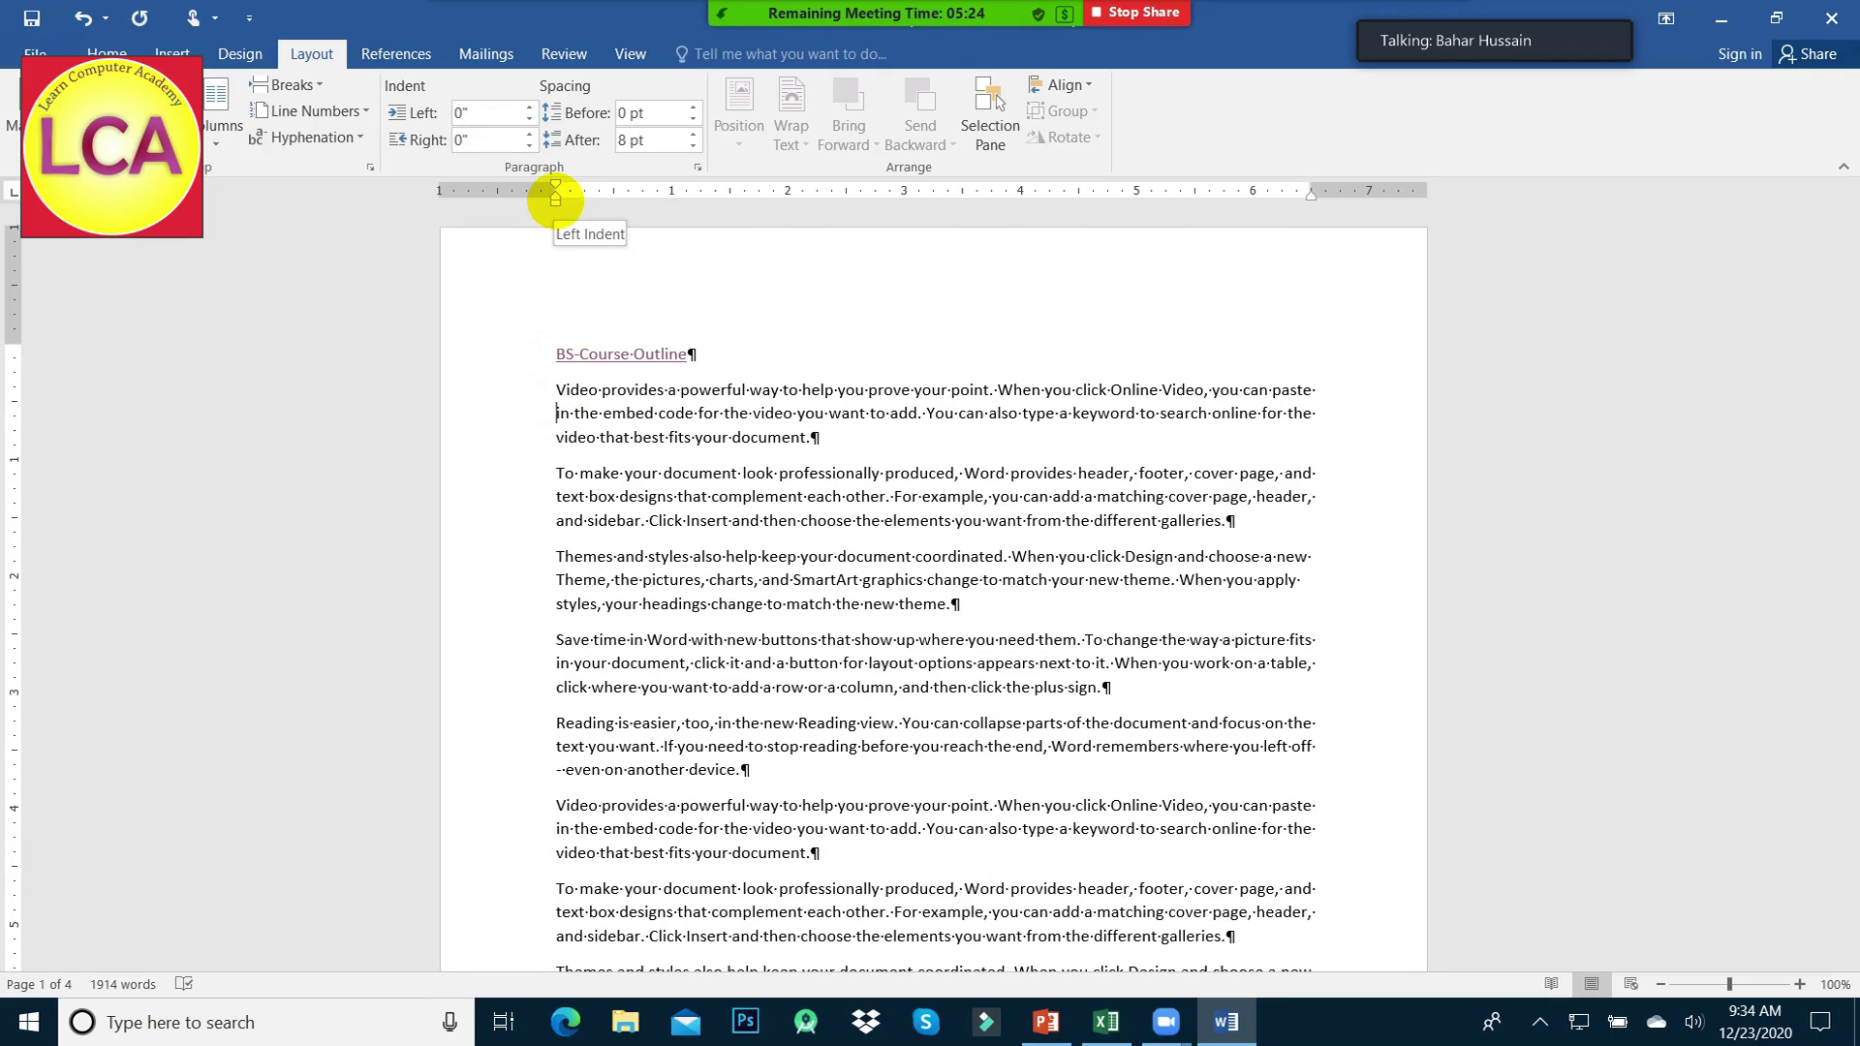
pyautogui.moveTo(555, 194); pyautogui.dragTo(911, 192)
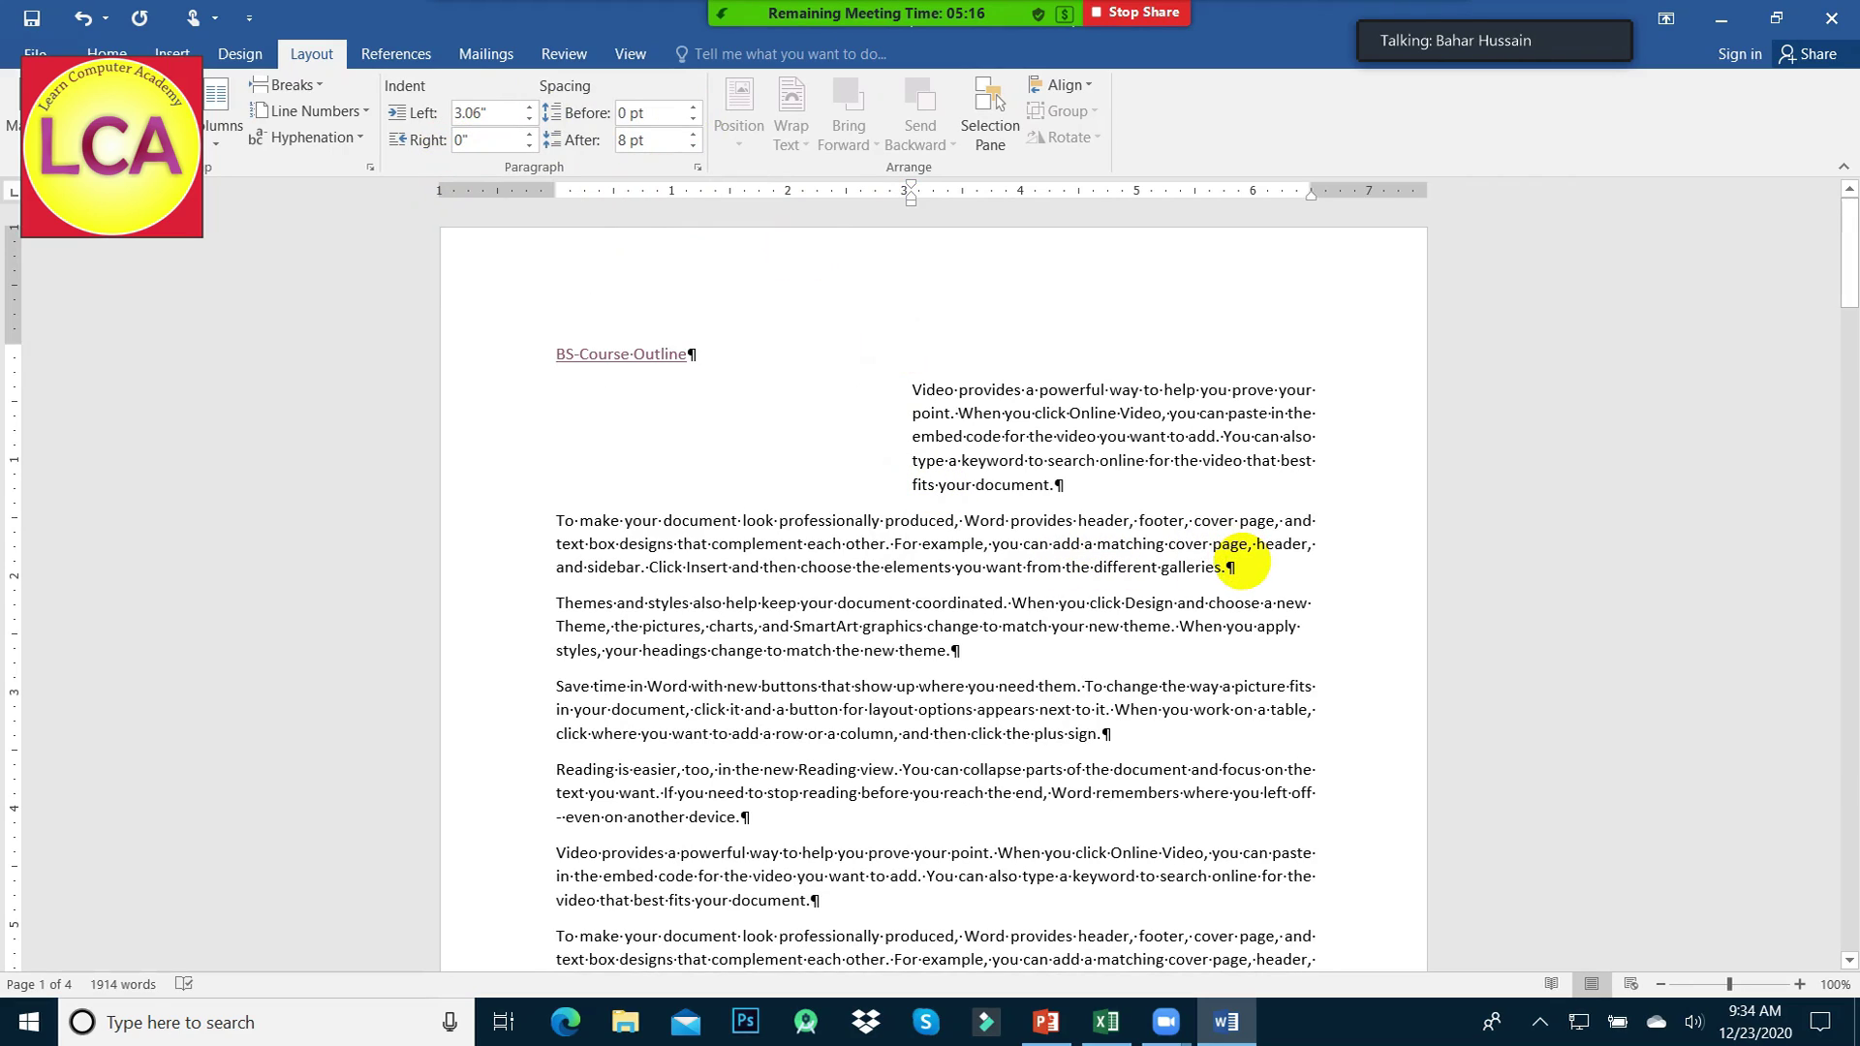
pyautogui.click(1241, 562)
pyautogui.moveTo(1311, 194); pyautogui.dragTo(911, 193)
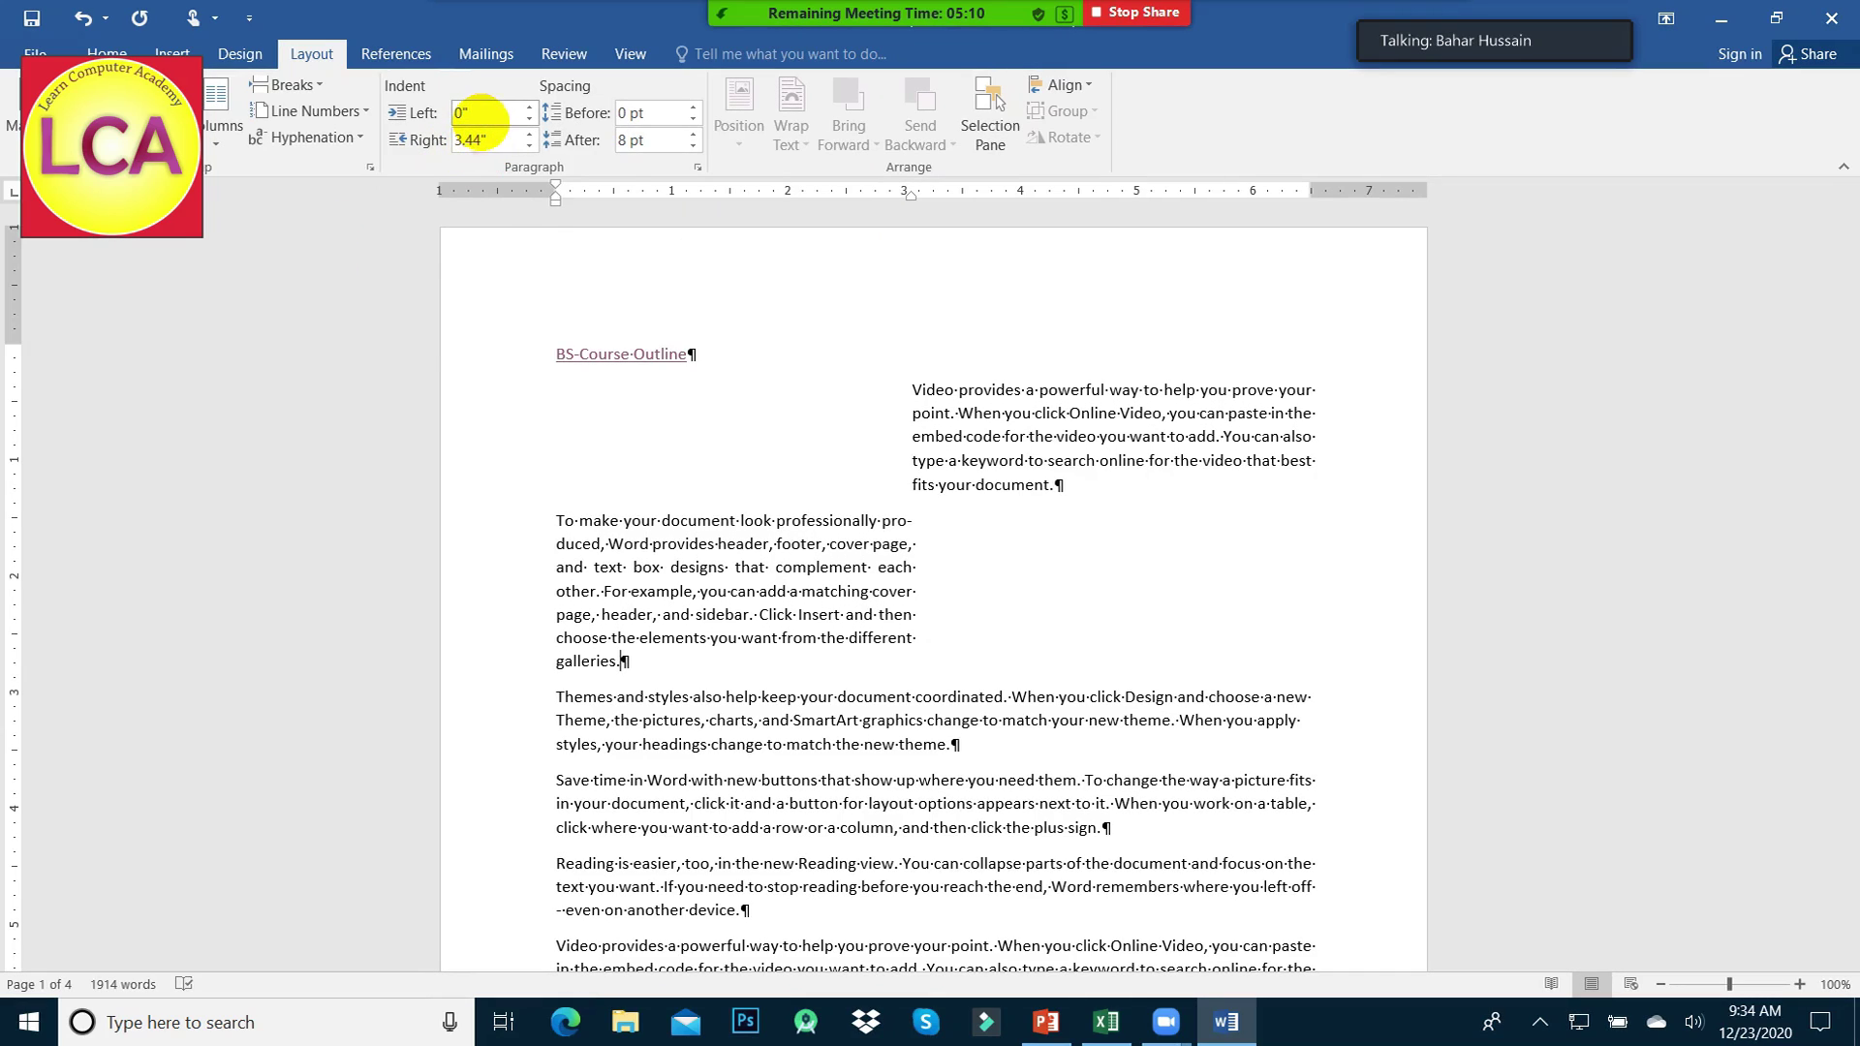
pyautogui.scroll(-5, 603, 380)
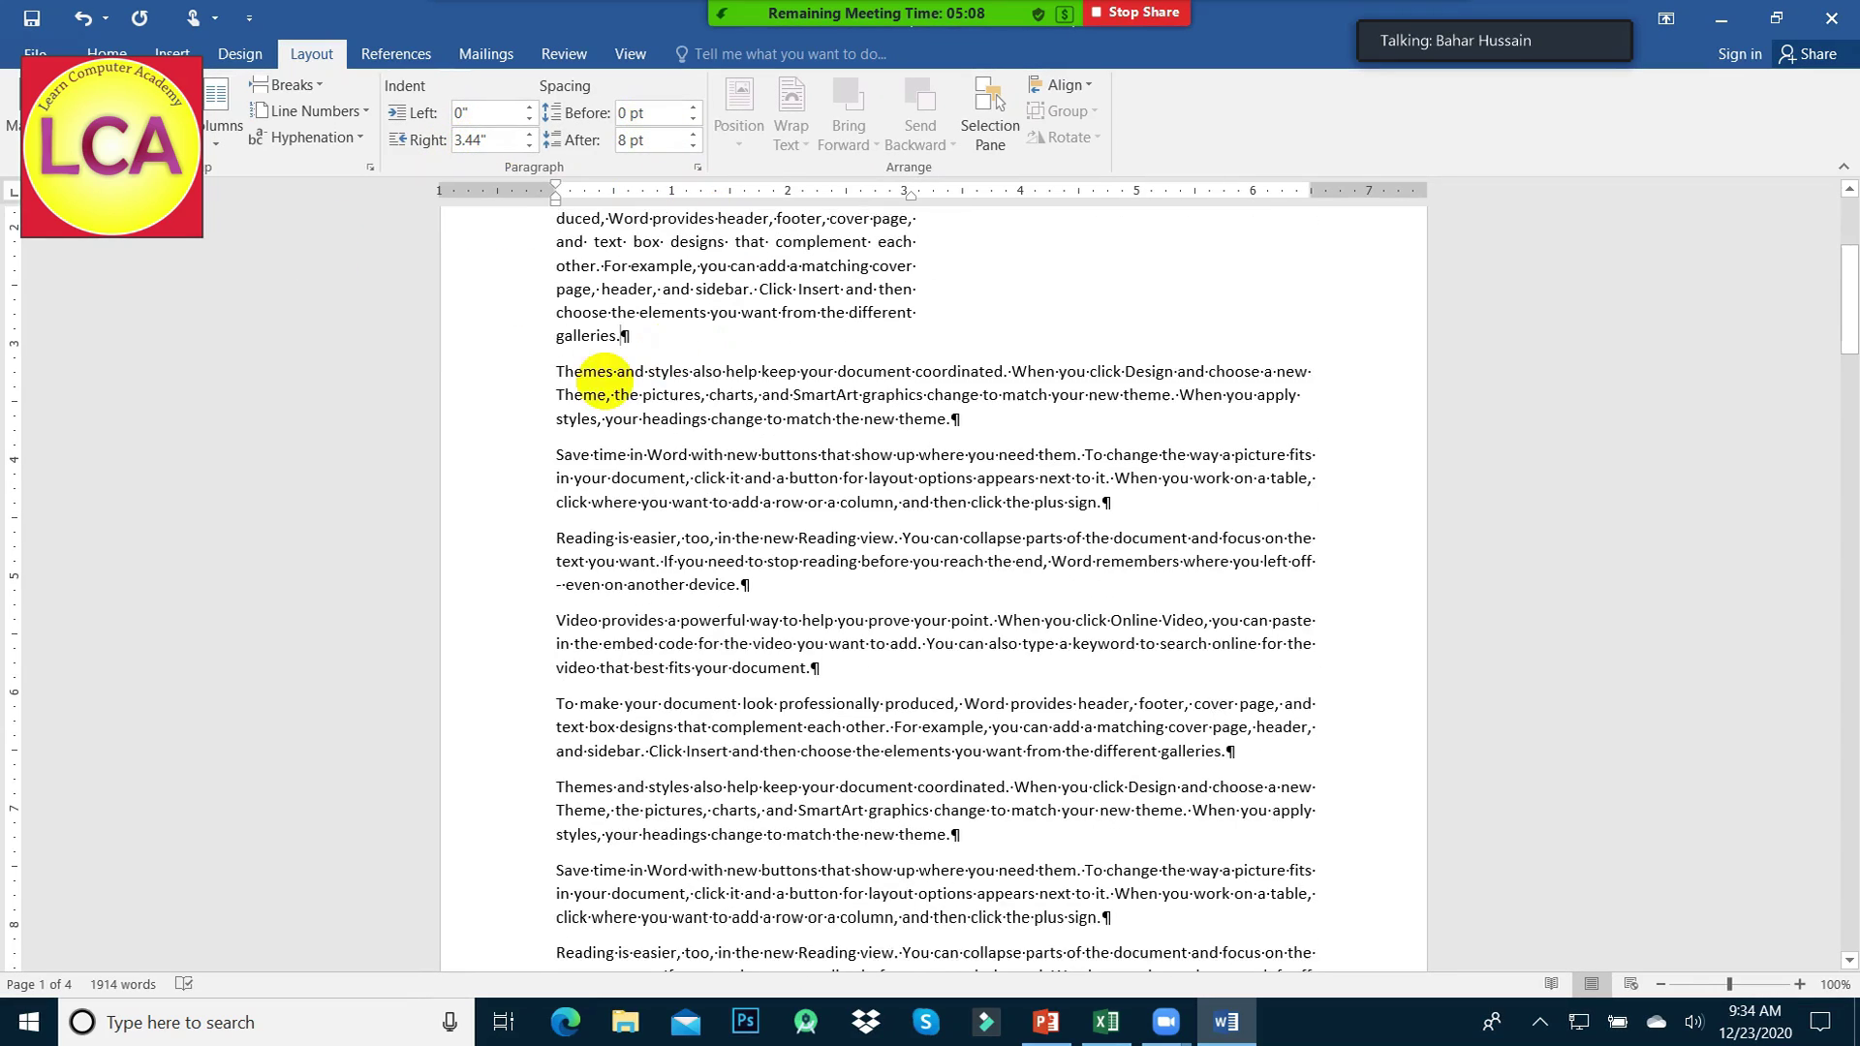
pyautogui.moveTo(498, 351); pyautogui.dragTo(498, 644)
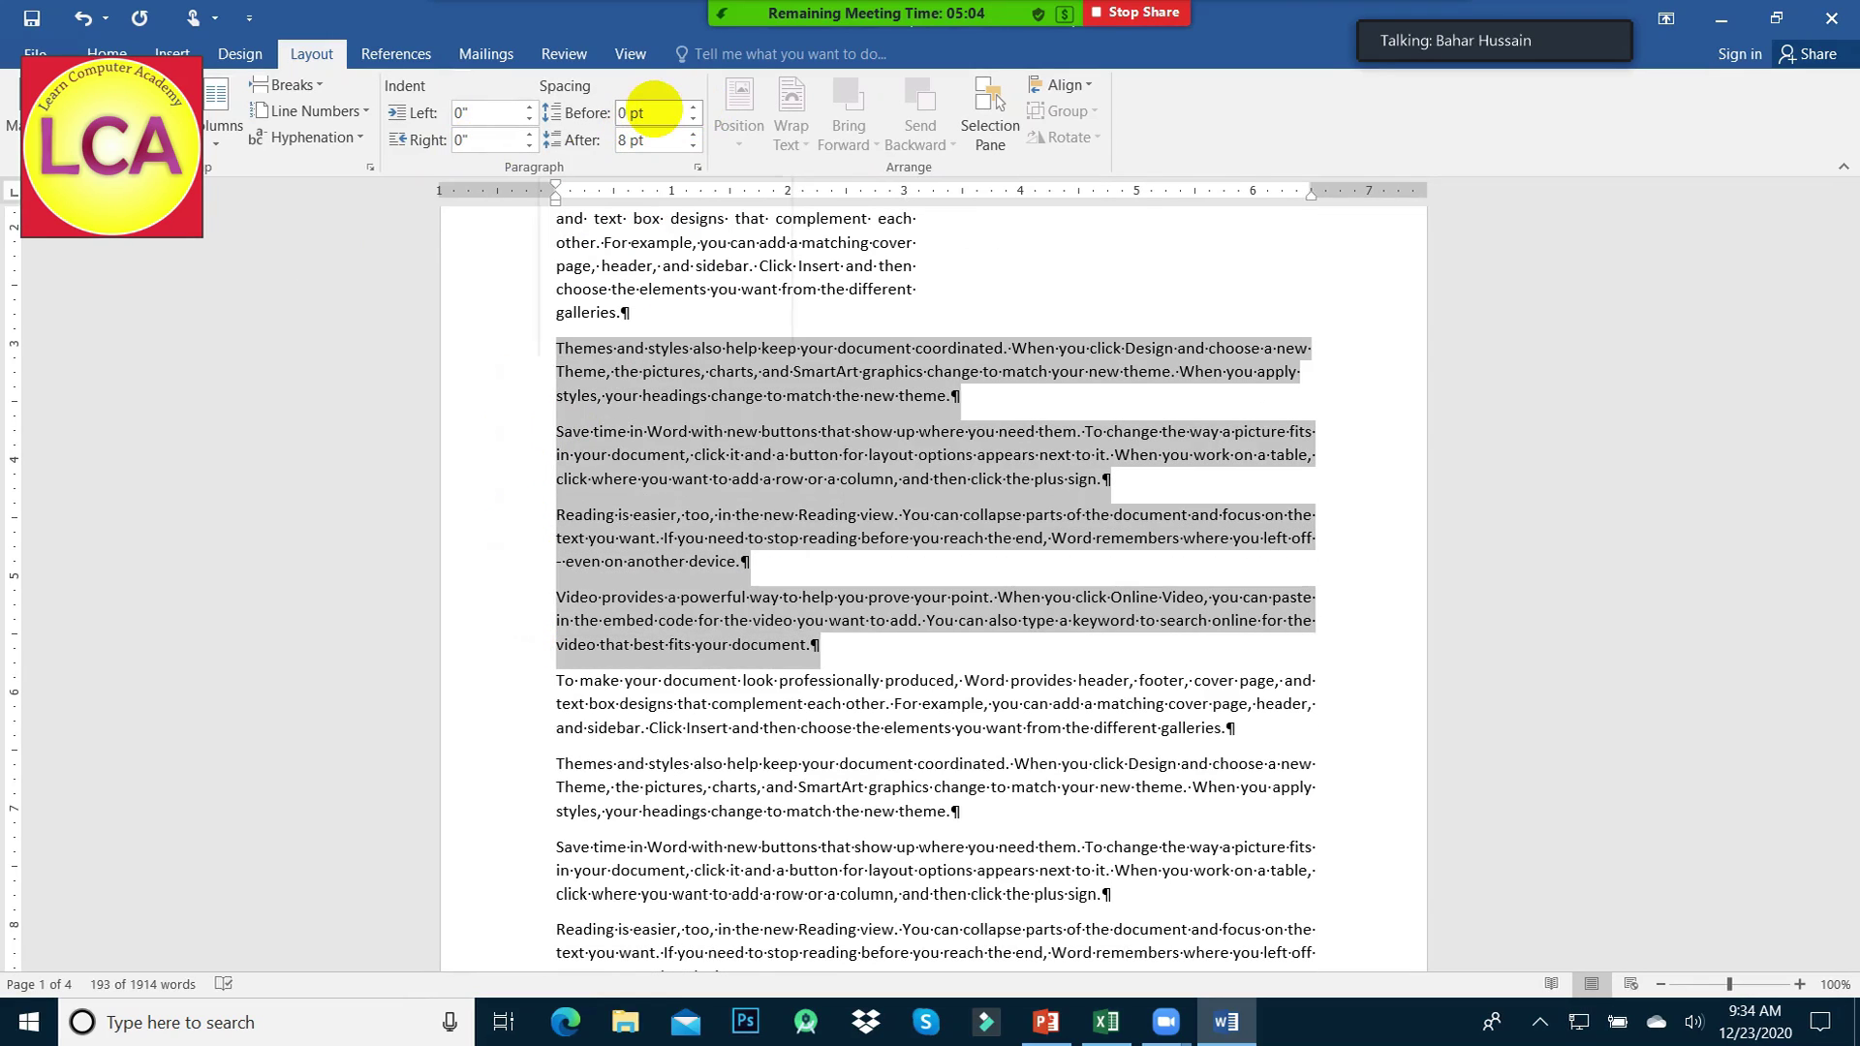
# - Try 24 pt spacing before and 30 pt spacing after the selected paragraphs
pyautogui.click(622, 113)
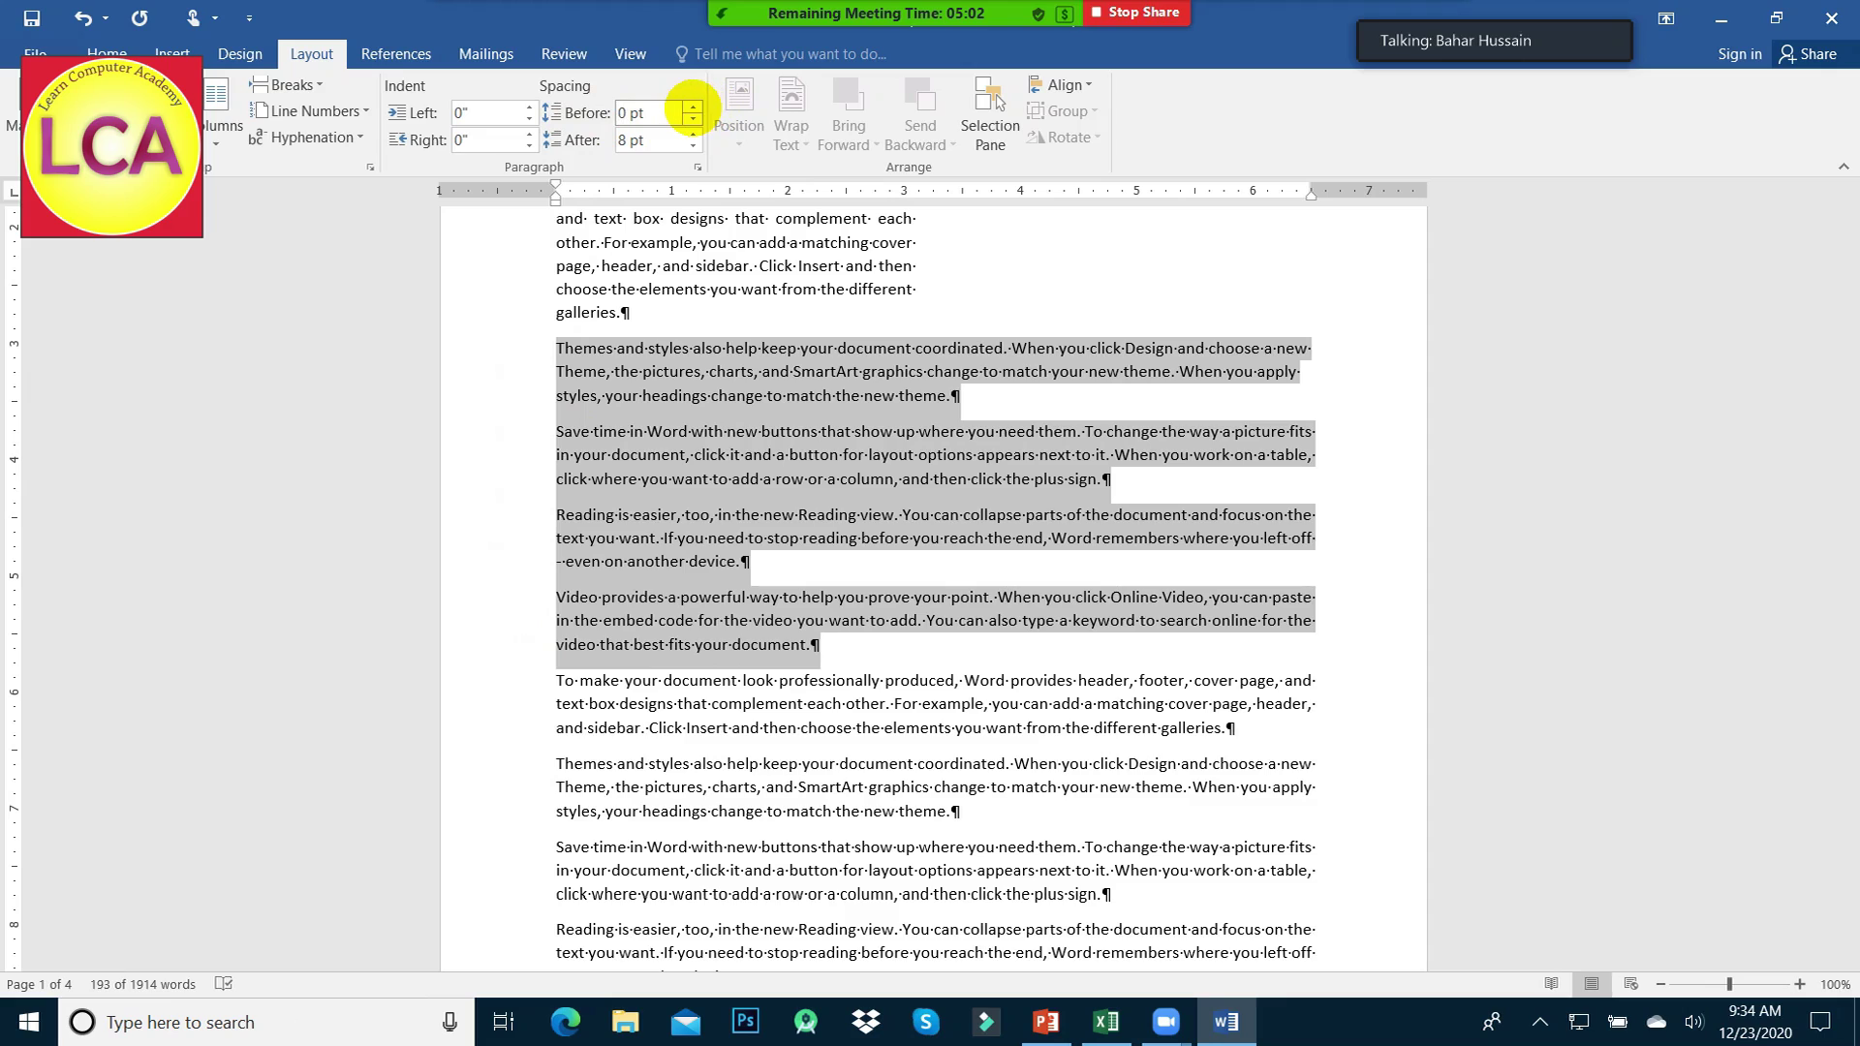
pyautogui.click(693, 107)
pyautogui.click(693, 107)
pyautogui.click(693, 106)
pyautogui.click(693, 107)
pyautogui.click(693, 145)
pyautogui.click(693, 146)
pyautogui.click(693, 145)
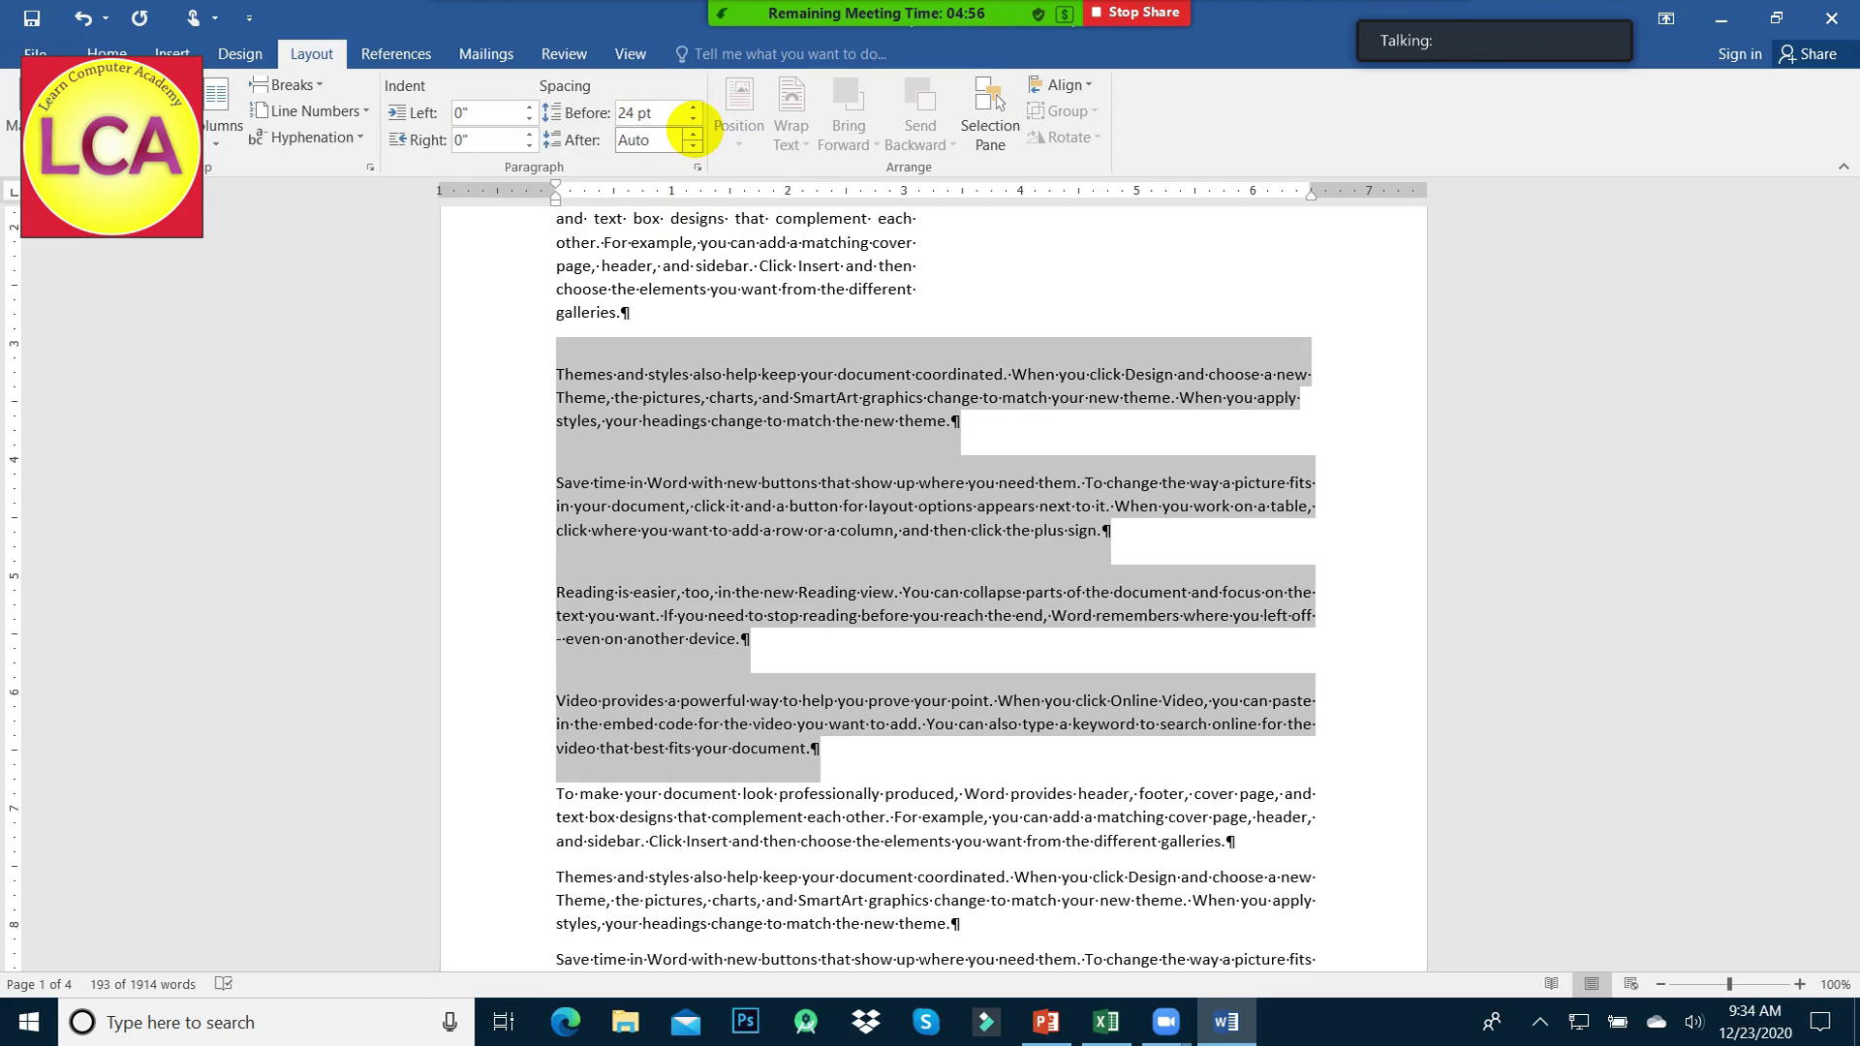
pyautogui.click(693, 134)
pyautogui.click(693, 134)
pyautogui.click(693, 133)
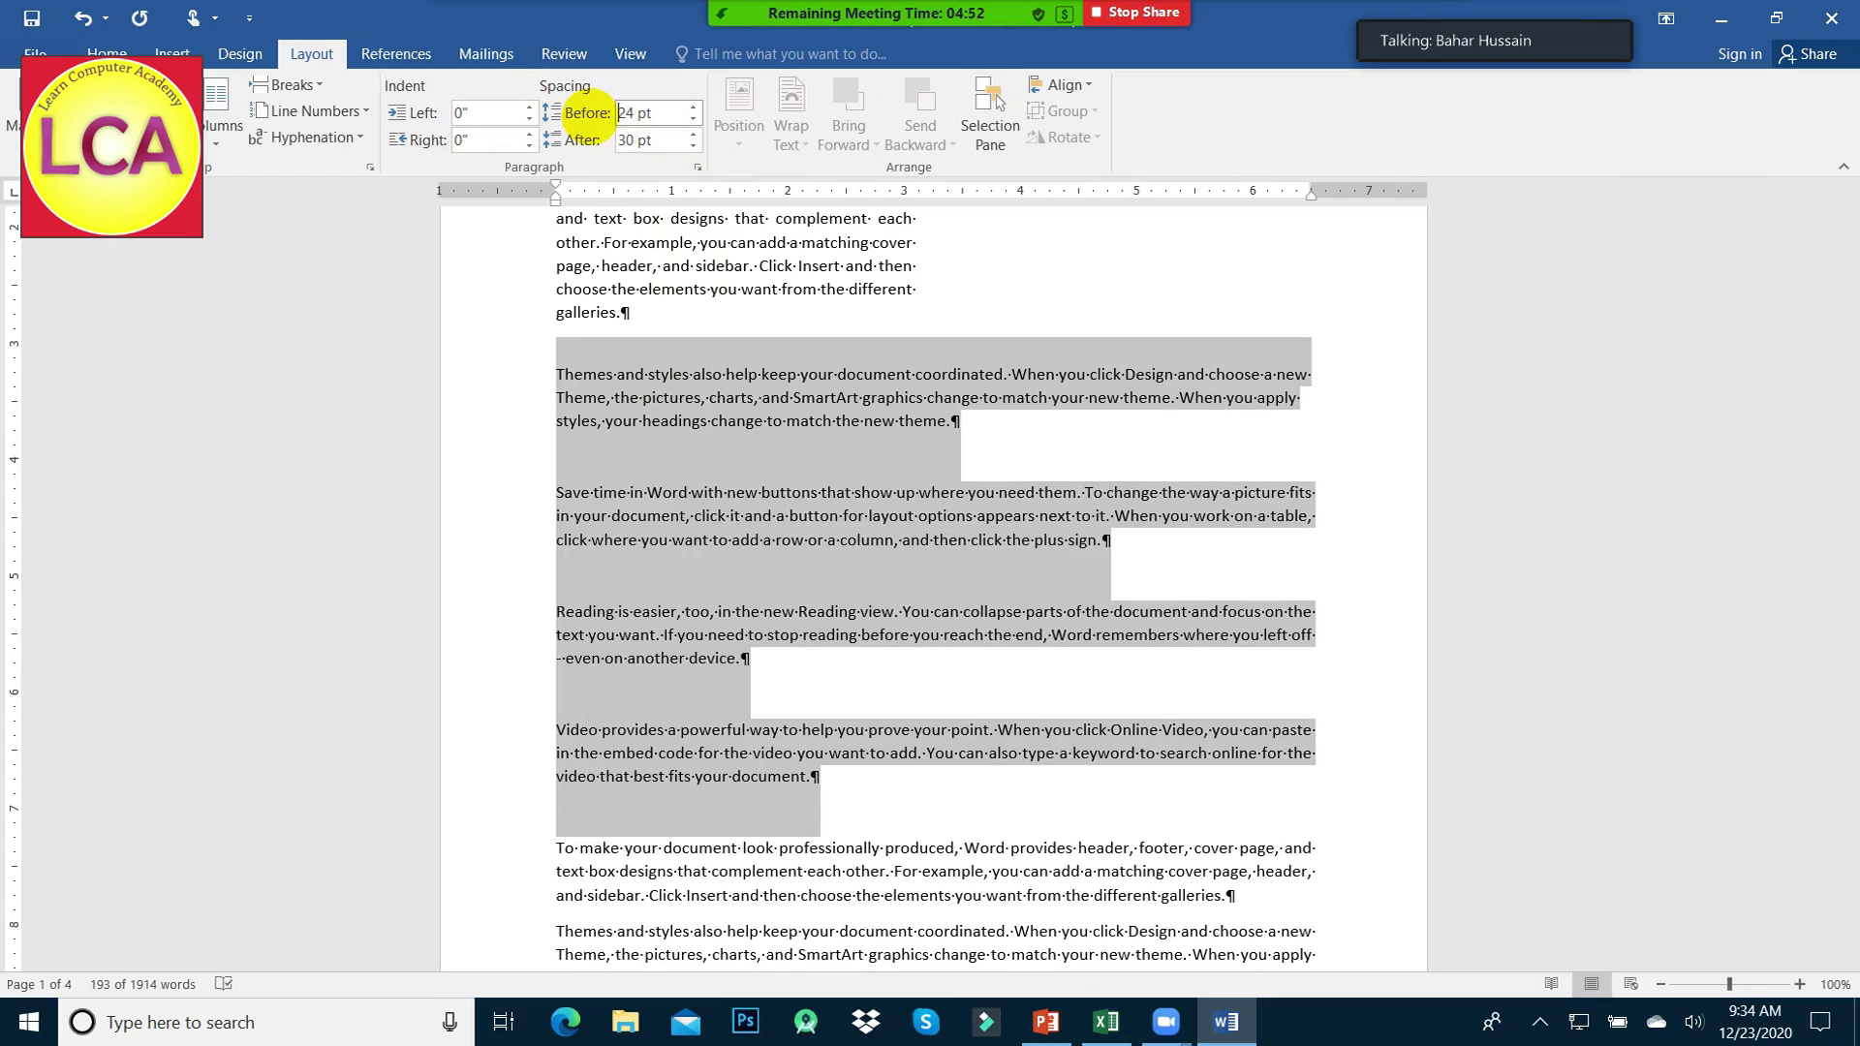
# - Set spacing Before and After to 0 pt for the Themes-through-Video paragraphs
pyautogui.write('0')
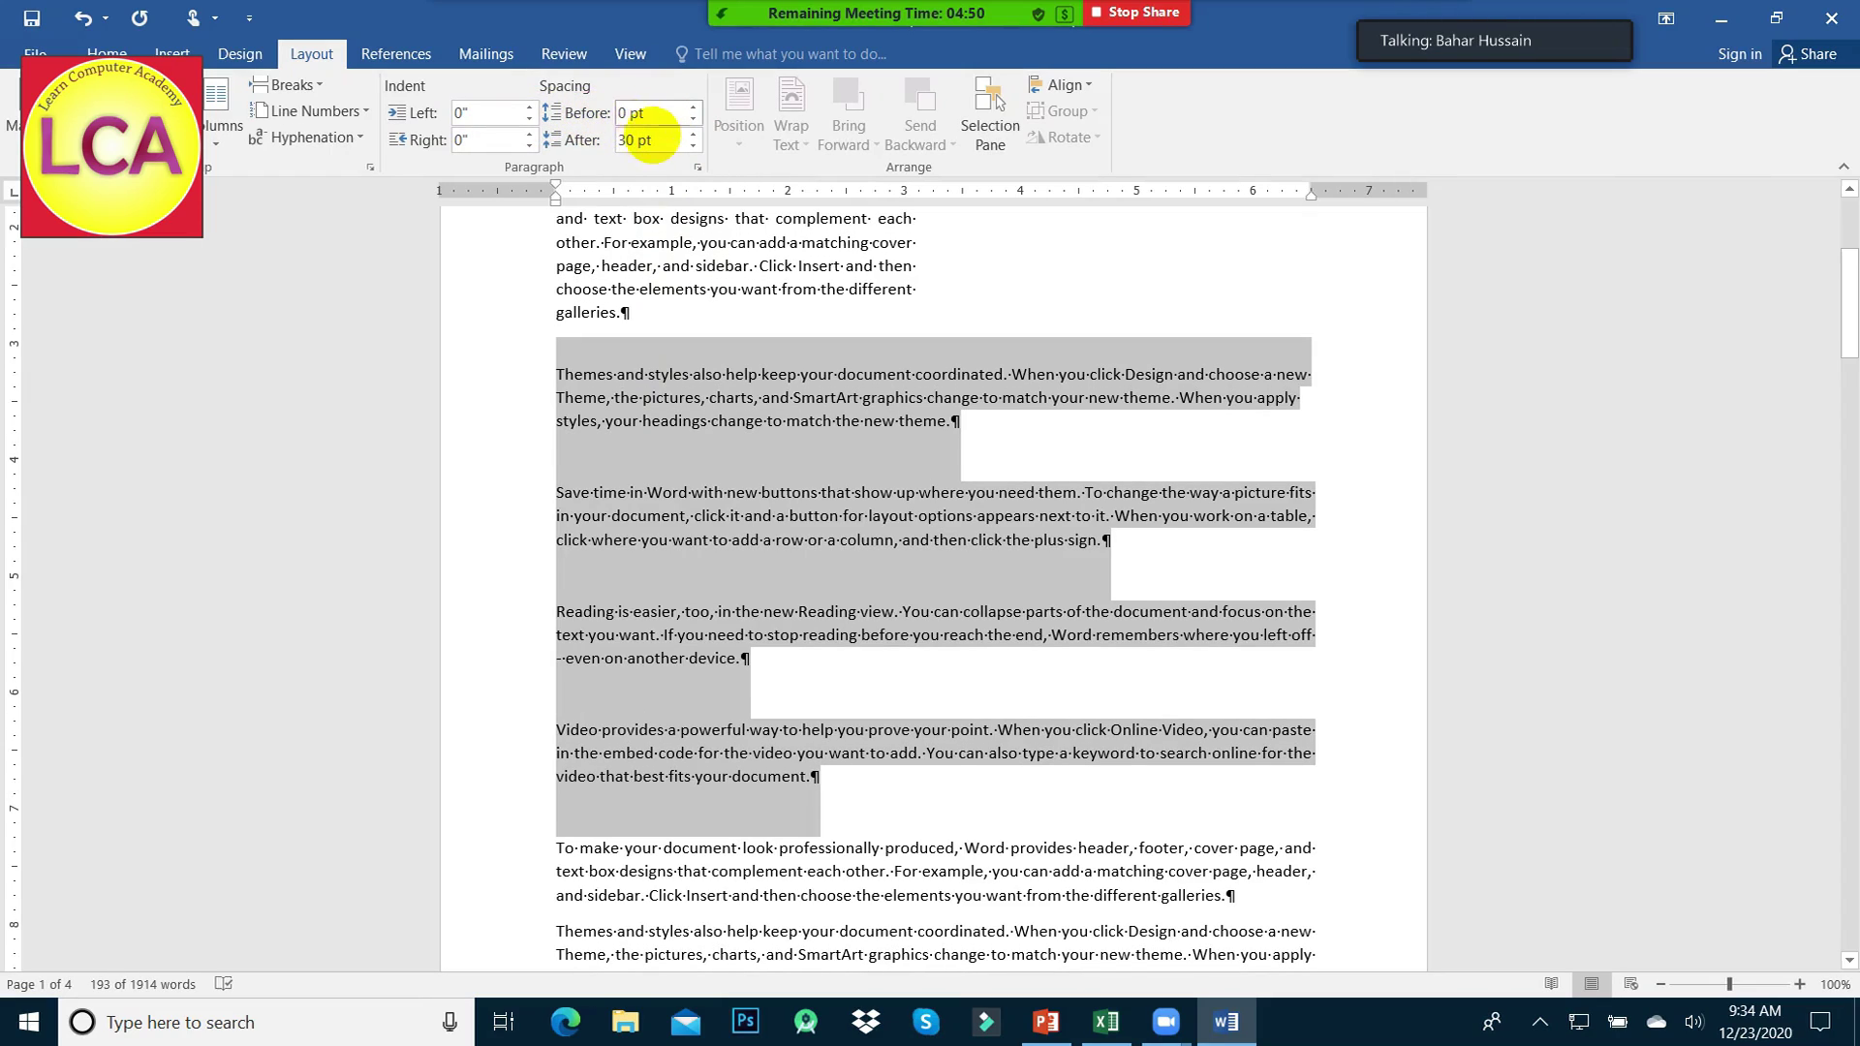
pyautogui.click(592, 139)
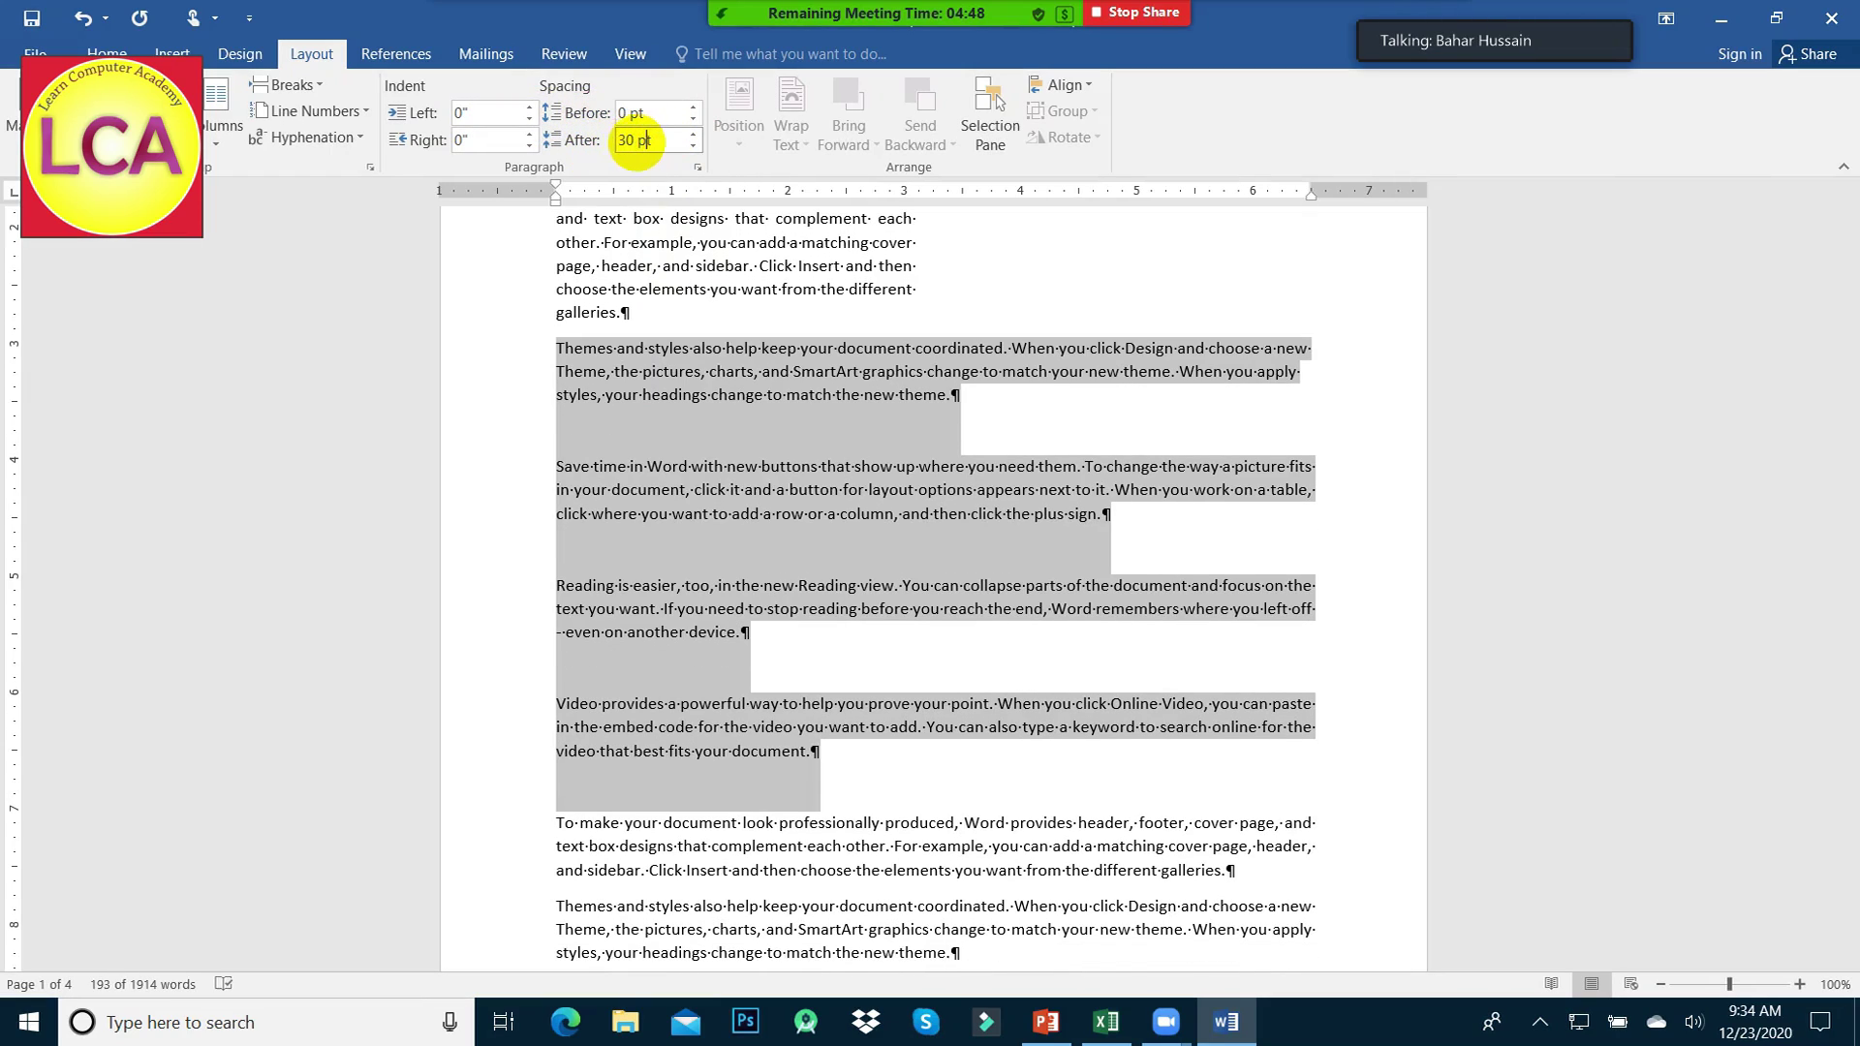
pyautogui.write('0')
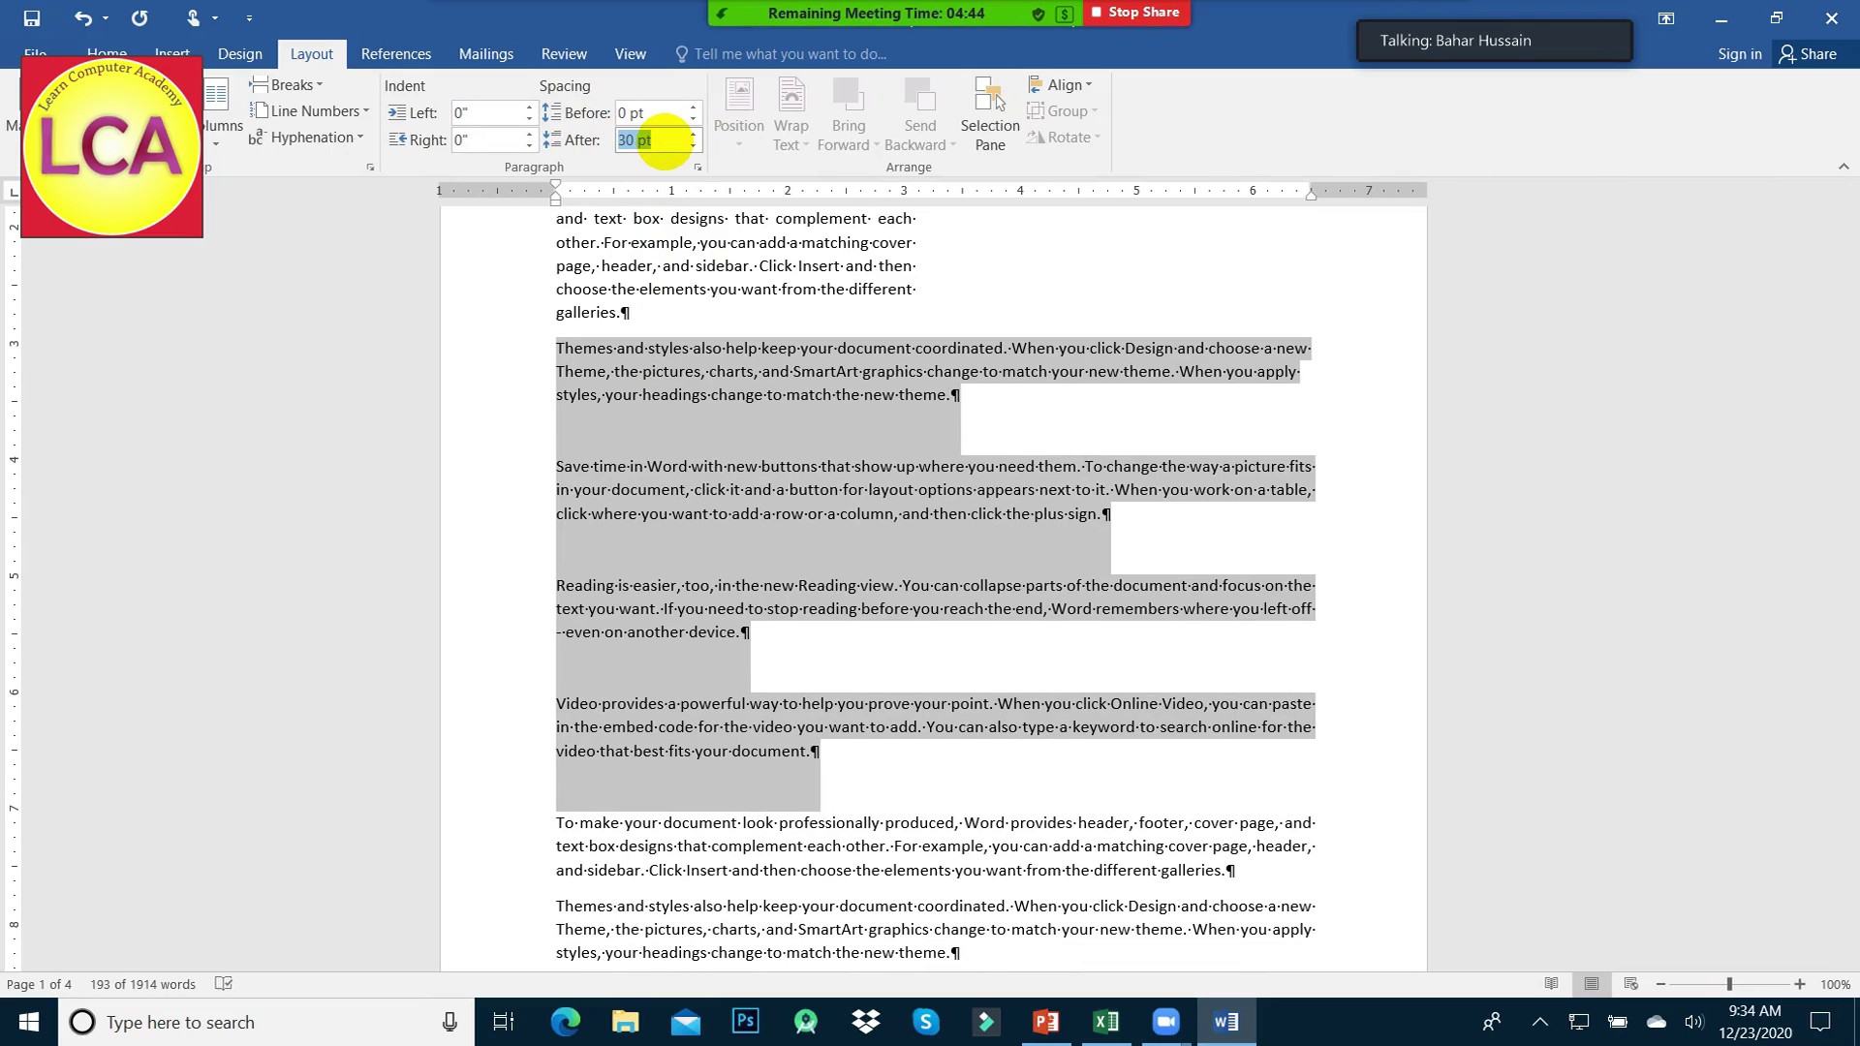
pyautogui.write('0')
pyautogui.press('Return')
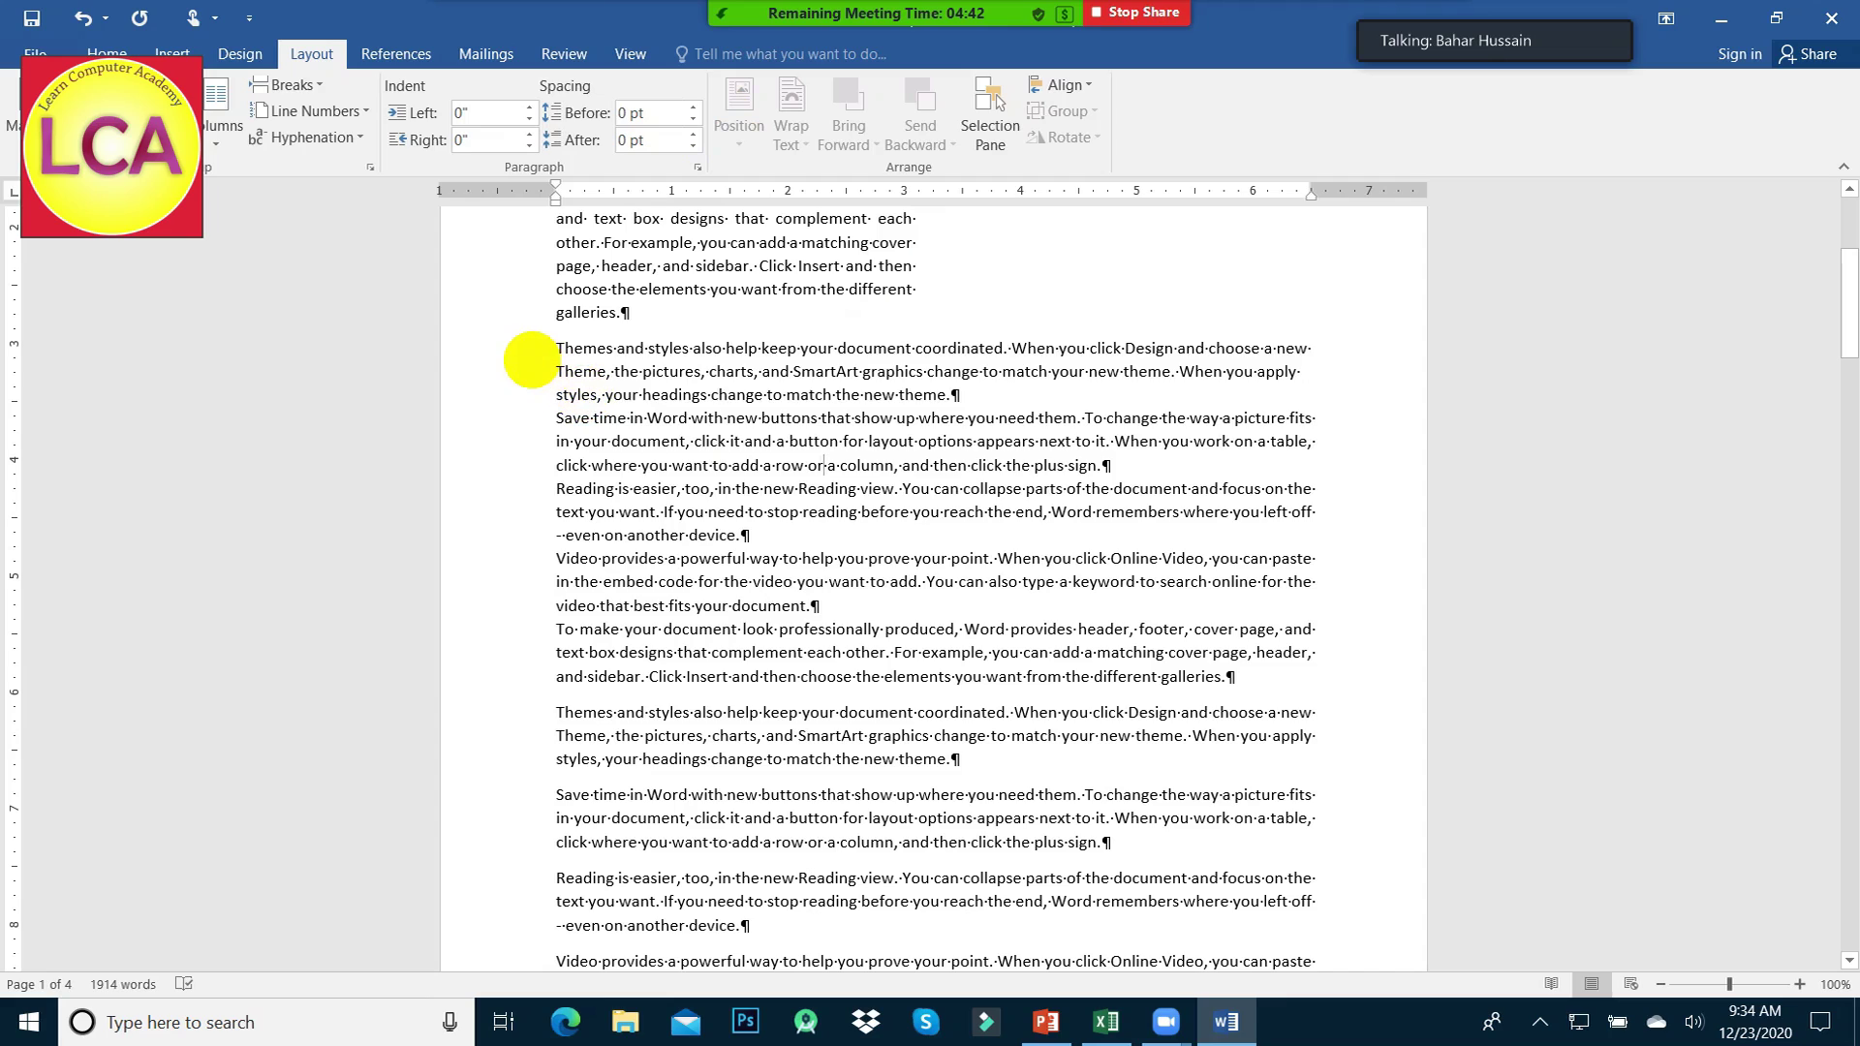
pyautogui.moveTo(531, 354); pyautogui.dragTo(525, 709)
pyautogui.scroll(4, 659, 434)
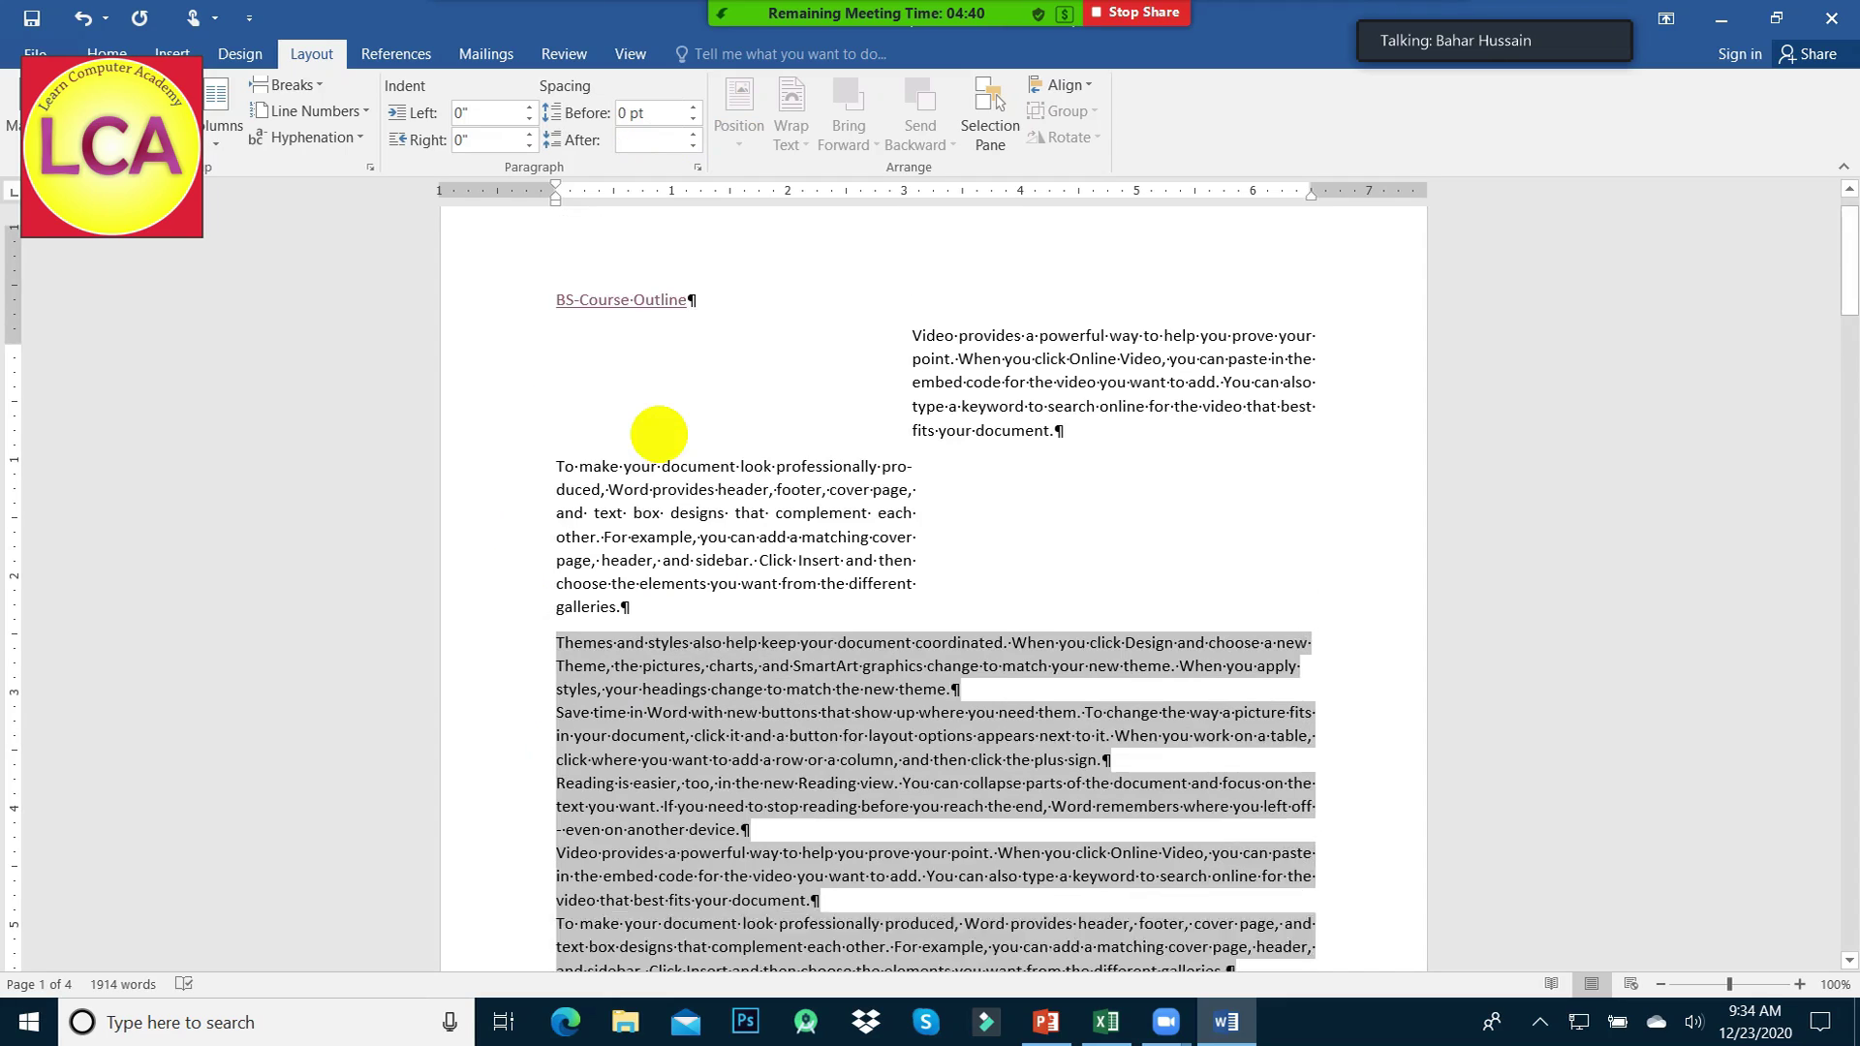
pyautogui.scroll(1, 659, 434)
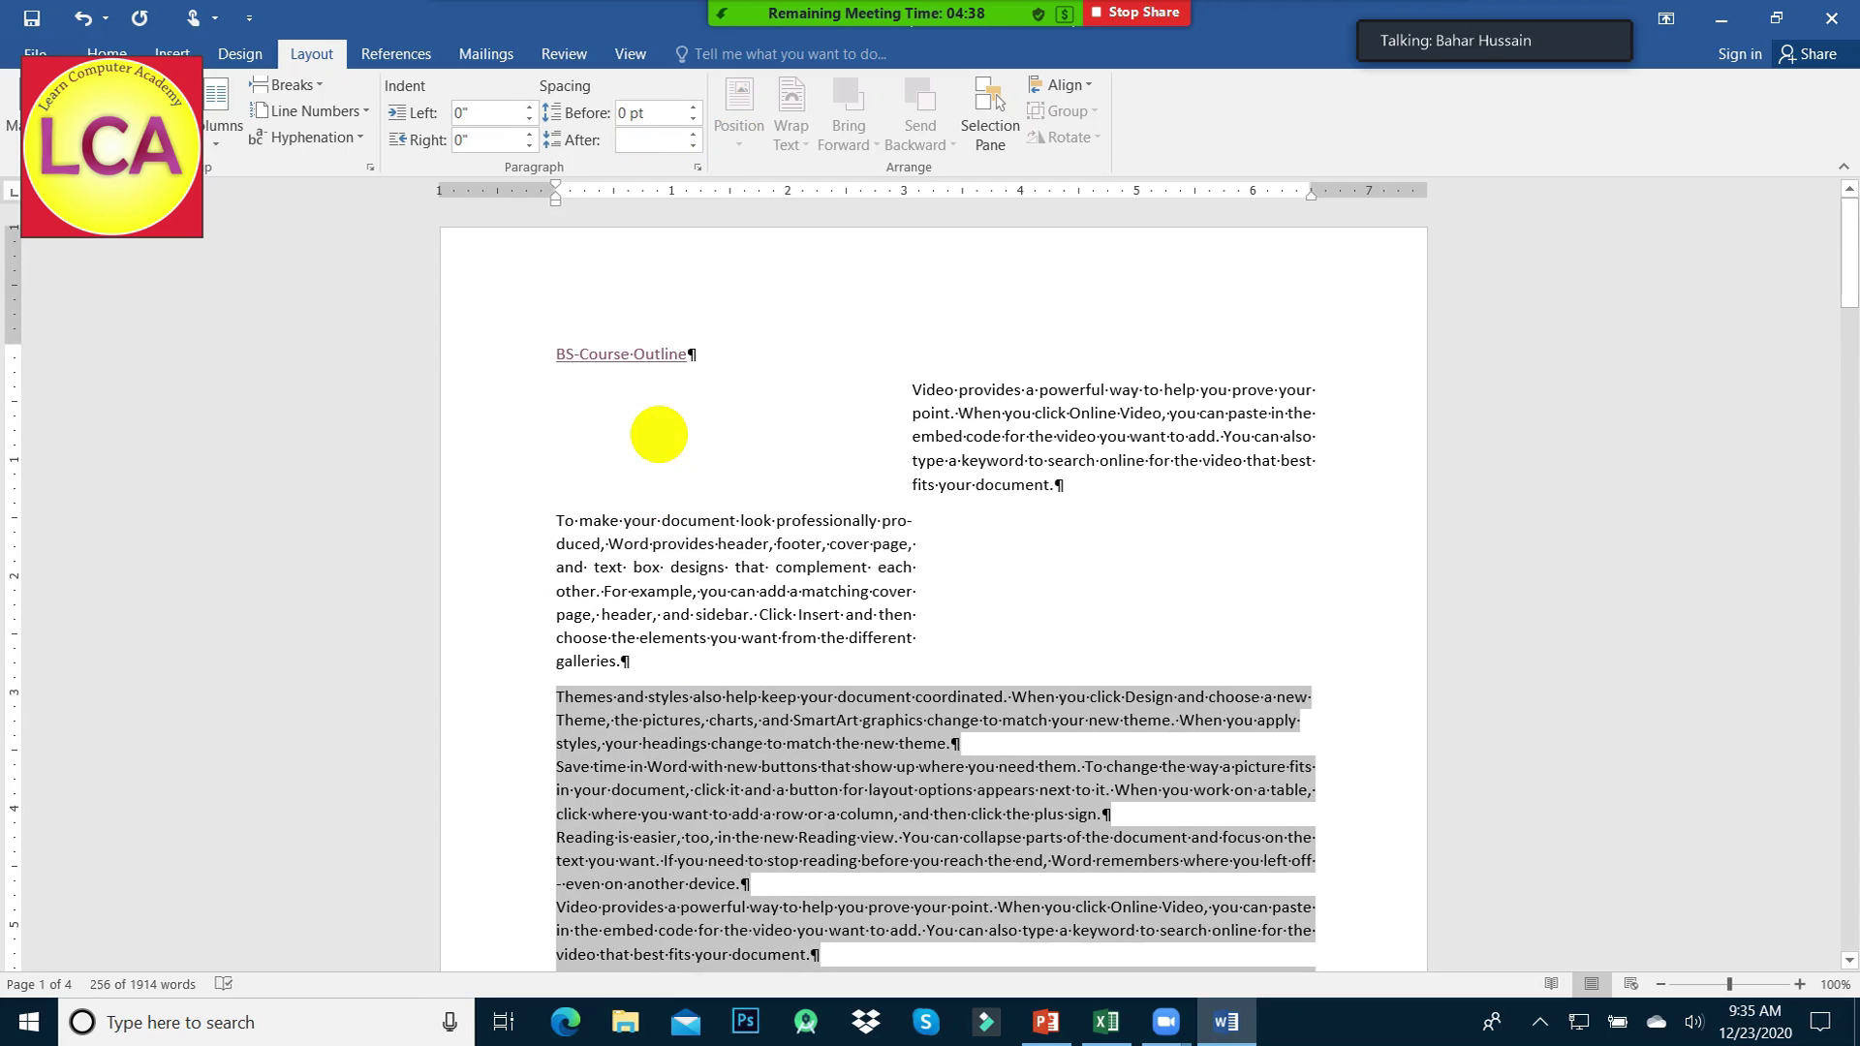
pyautogui.scroll(-3, 574, 407)
pyautogui.scroll(-6, 591, 426)
pyautogui.scroll(-5, 606, 447)
pyautogui.scroll(-4, 606, 447)
pyautogui.scroll(4, 607, 447)
pyautogui.scroll(5, 607, 447)
pyautogui.scroll(5, 607, 448)
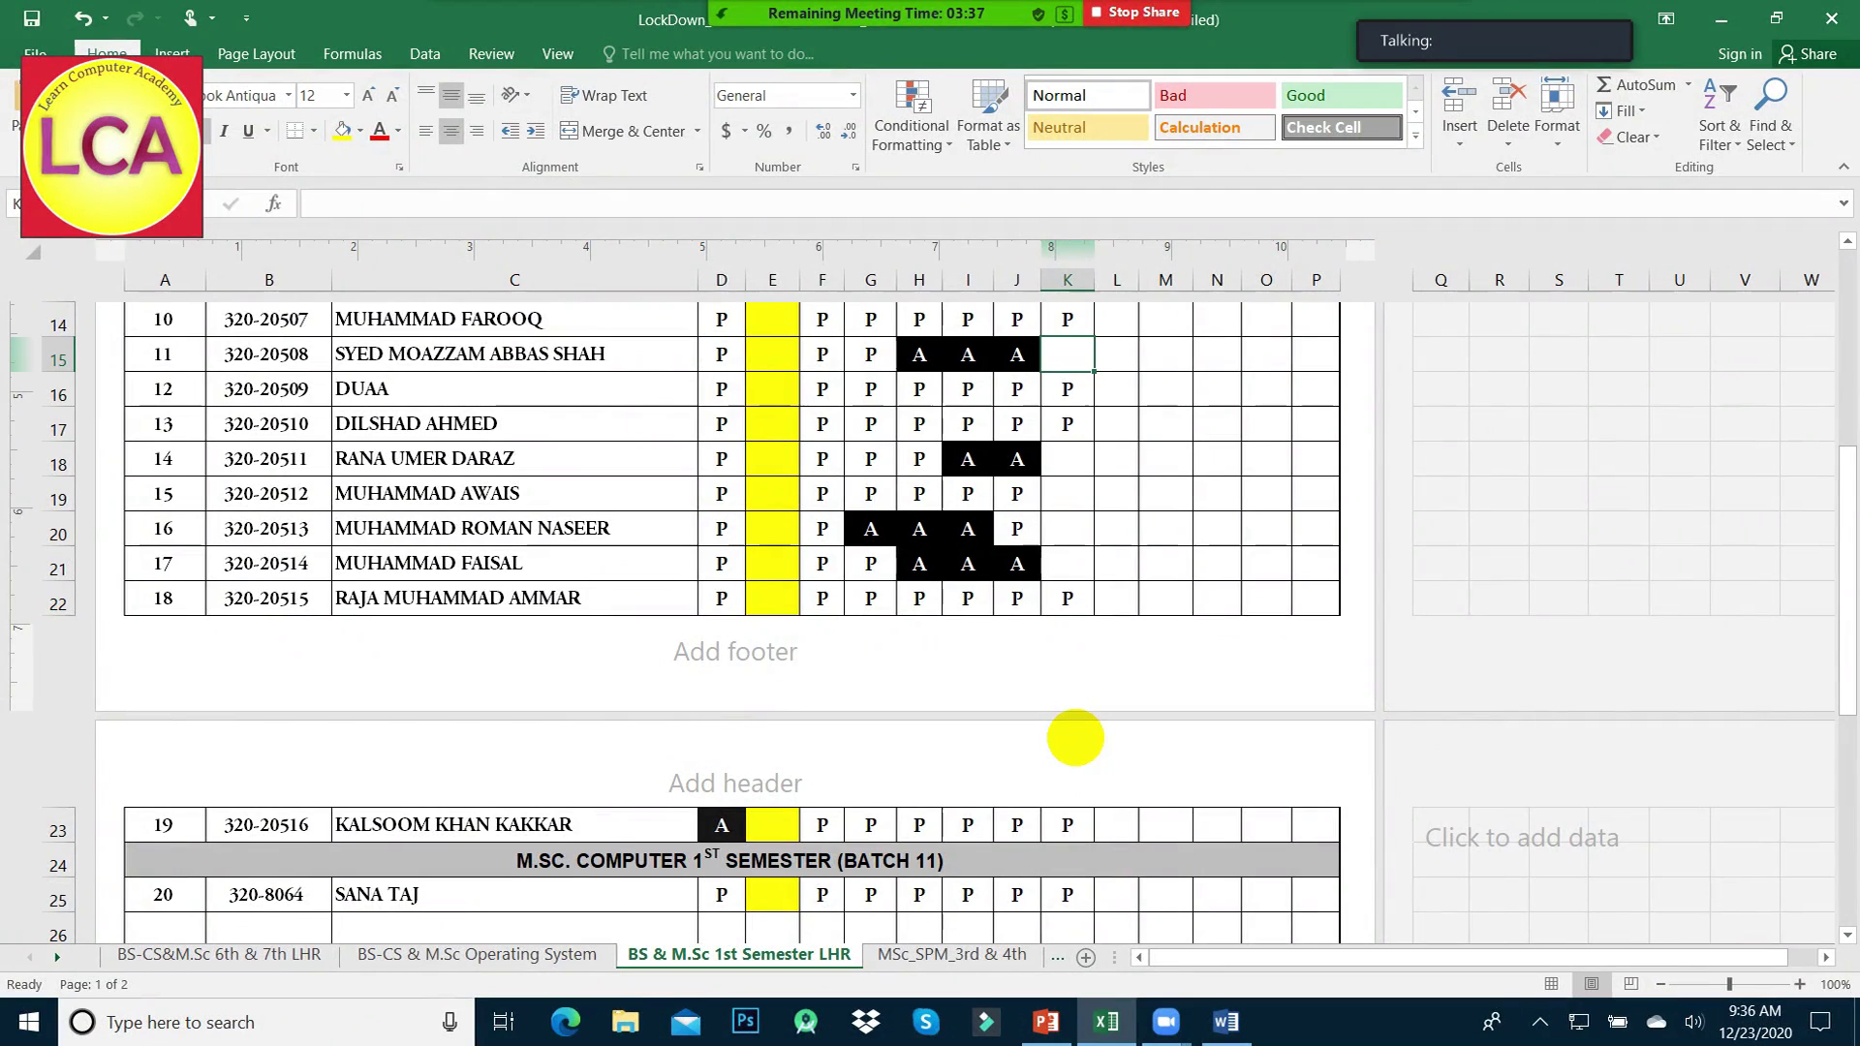
# - Review the 23 Wed attendance marks in column K, stepping from K6 down to K23 and back to K16
pyautogui.scroll(1, 1075, 737)
pyautogui.scroll(1, 1074, 737)
pyautogui.scroll(1, 1074, 737)
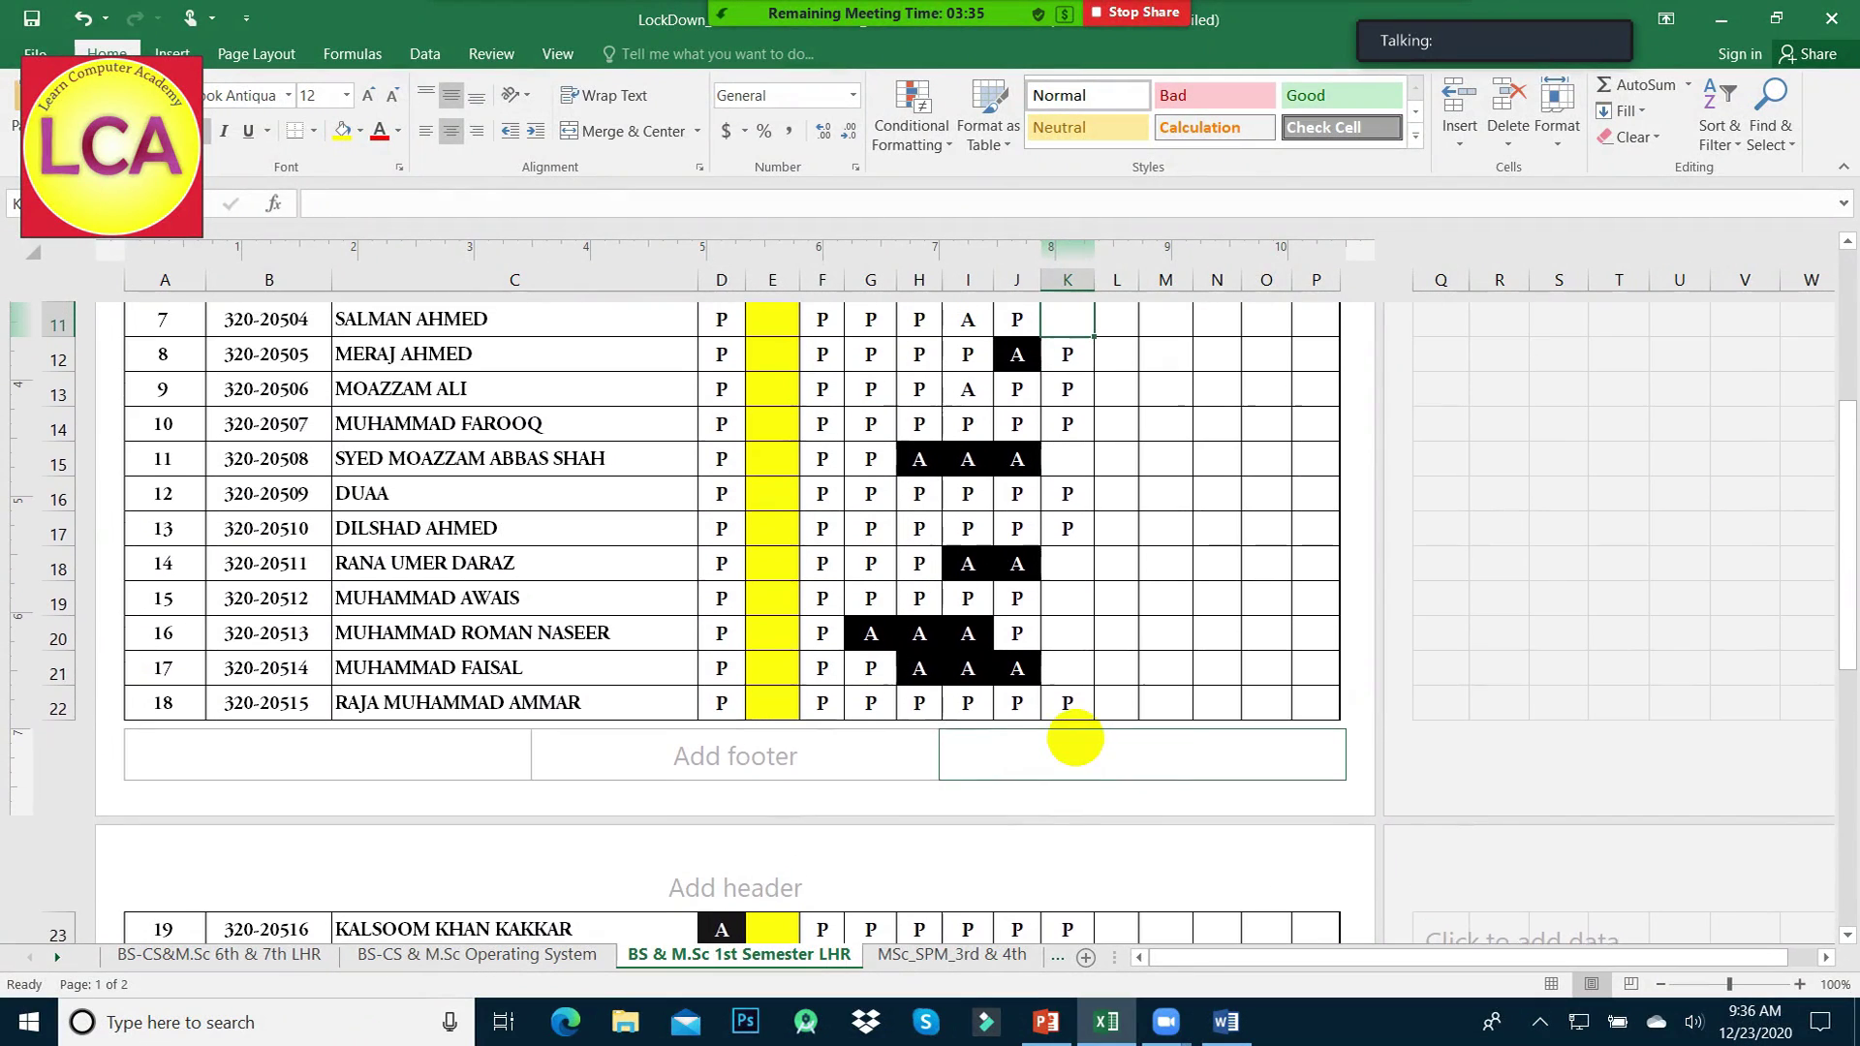
pyautogui.scroll(2, 1074, 737)
pyautogui.press('Up')
pyautogui.press('Up')
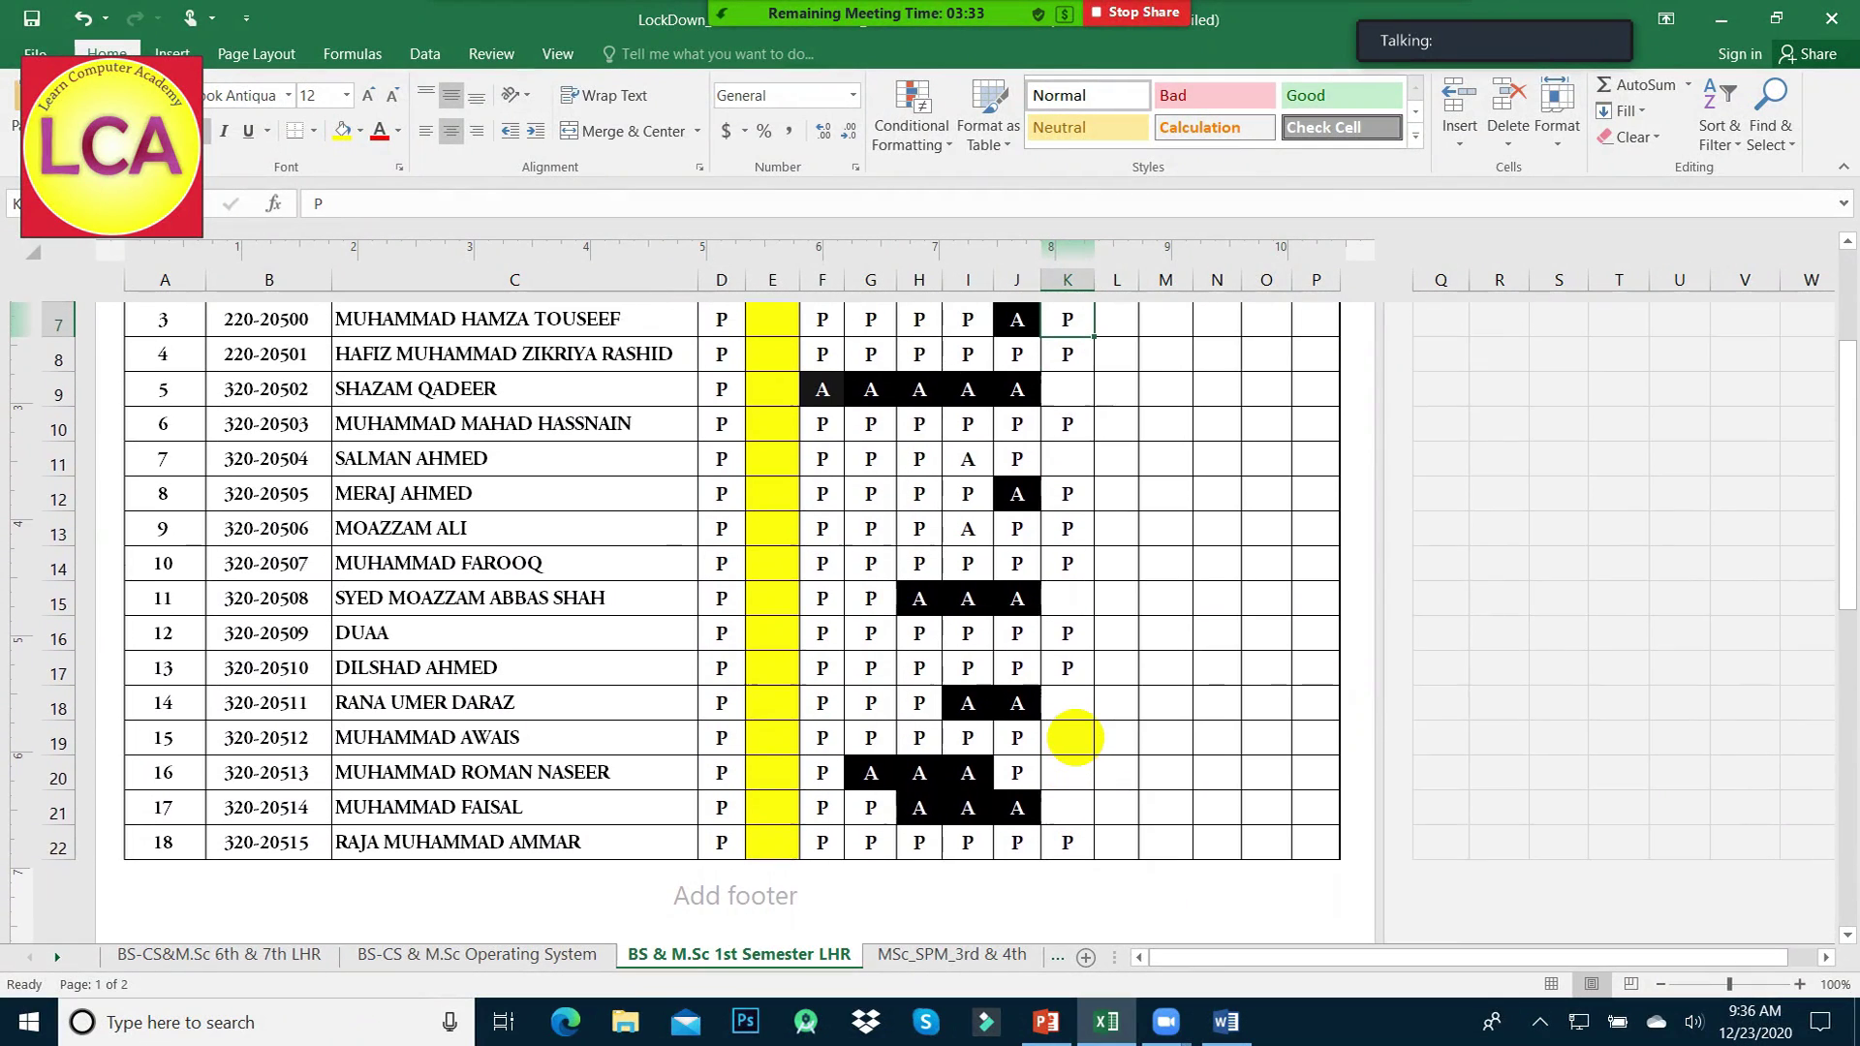
pyautogui.press('Up')
pyautogui.press('Up')
pyautogui.press('Up')
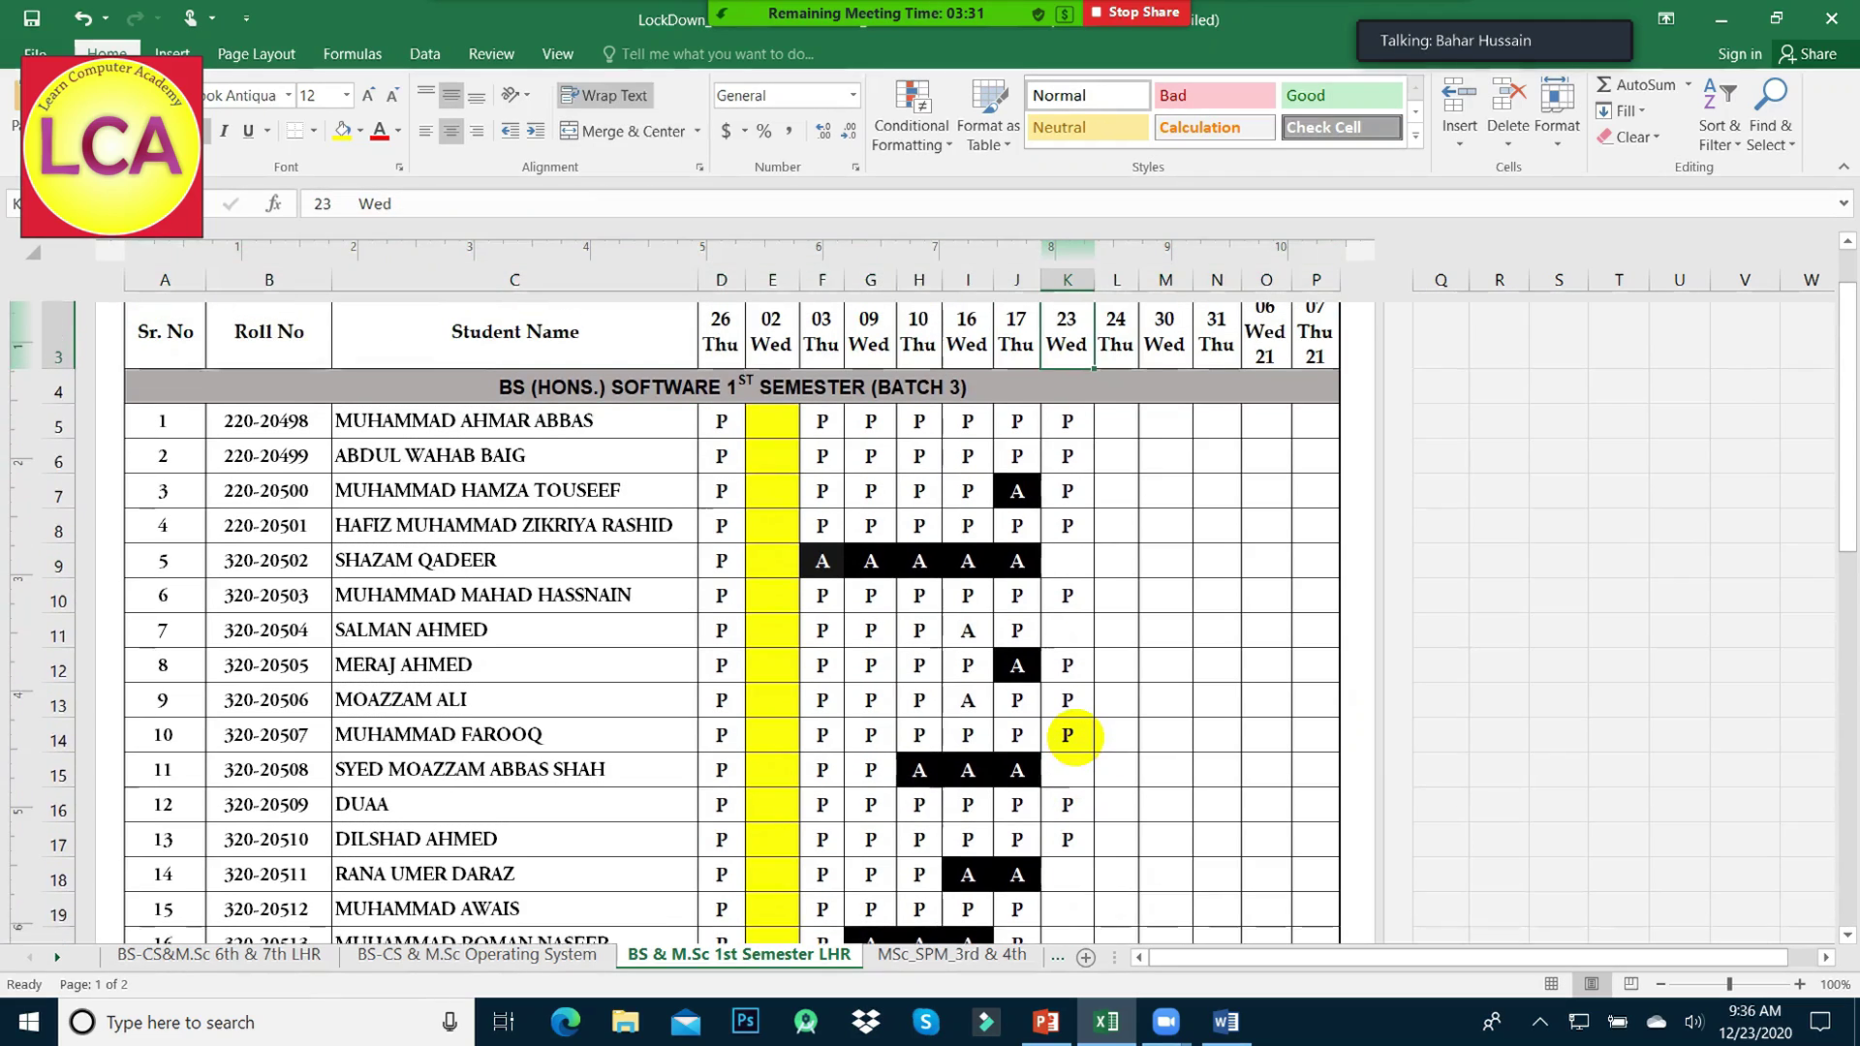
pyautogui.press('Down')
pyautogui.press('Down')
pyautogui.press('Down')
pyautogui.press('Down')
pyautogui.press('Down')
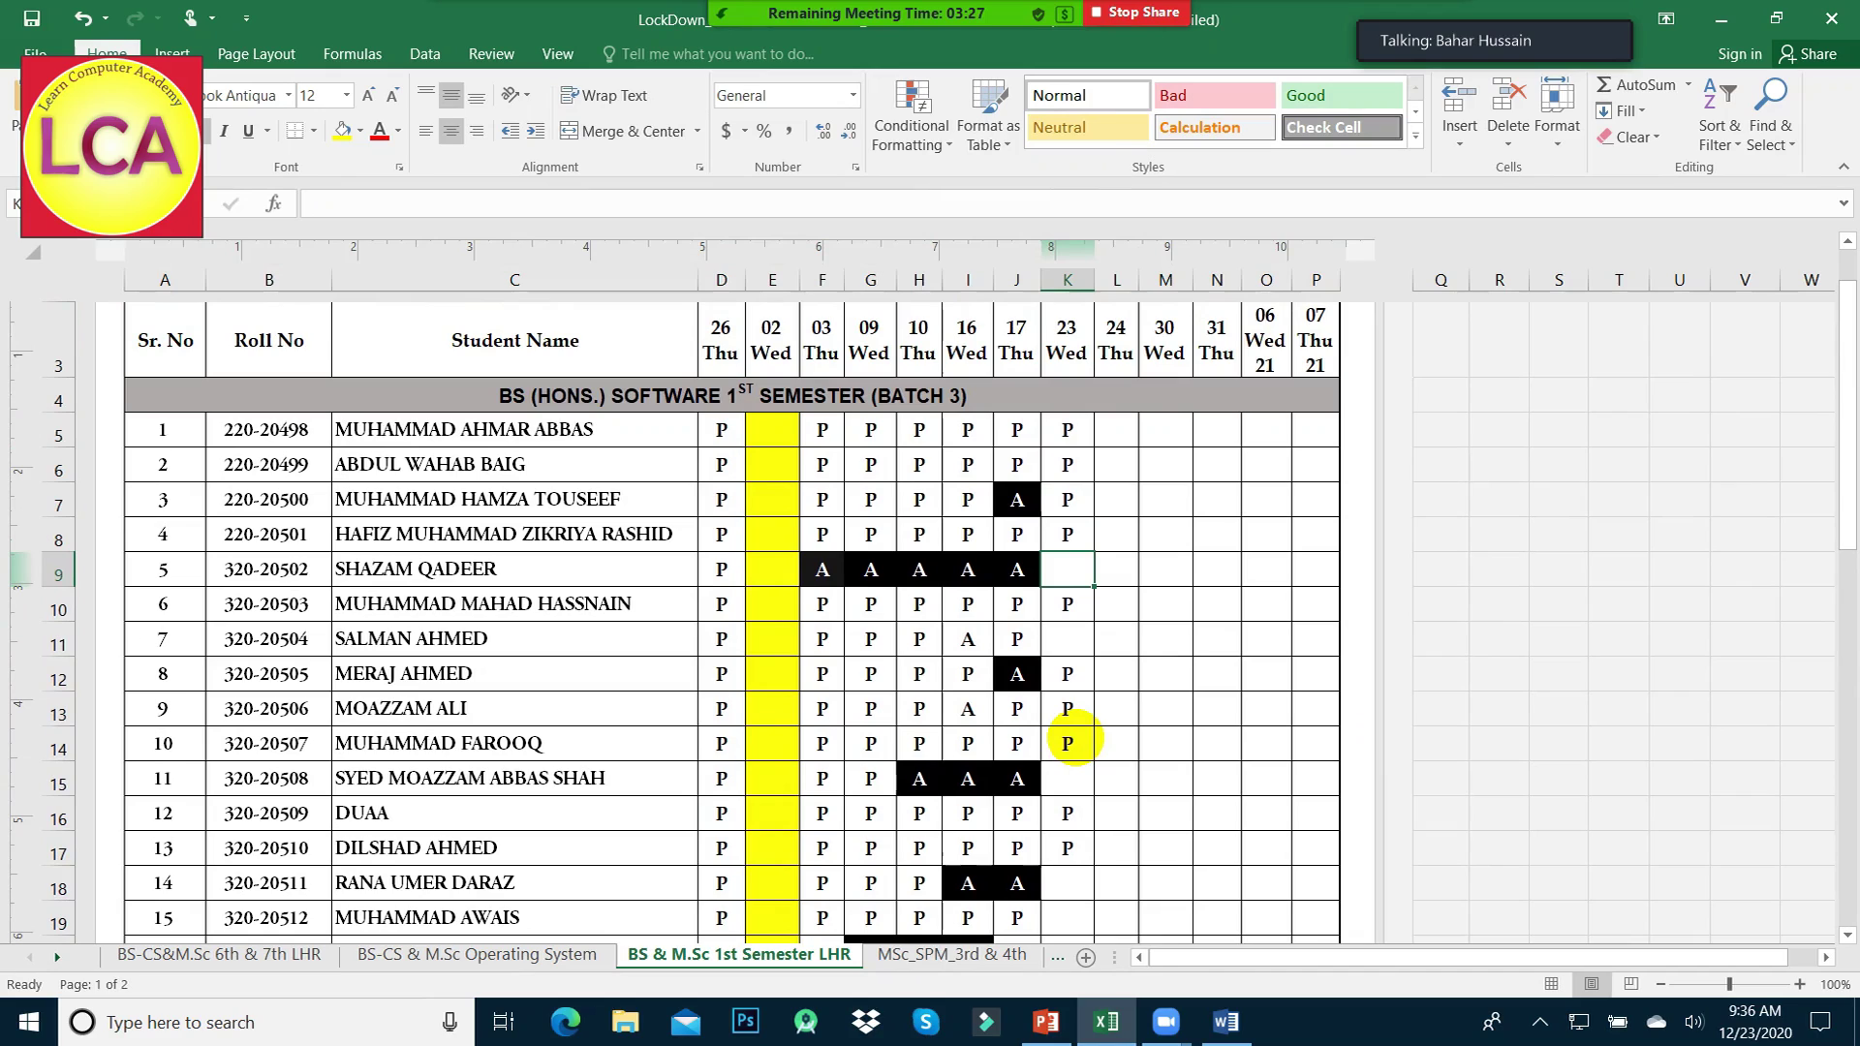
pyautogui.press('Down')
pyautogui.press('Down')
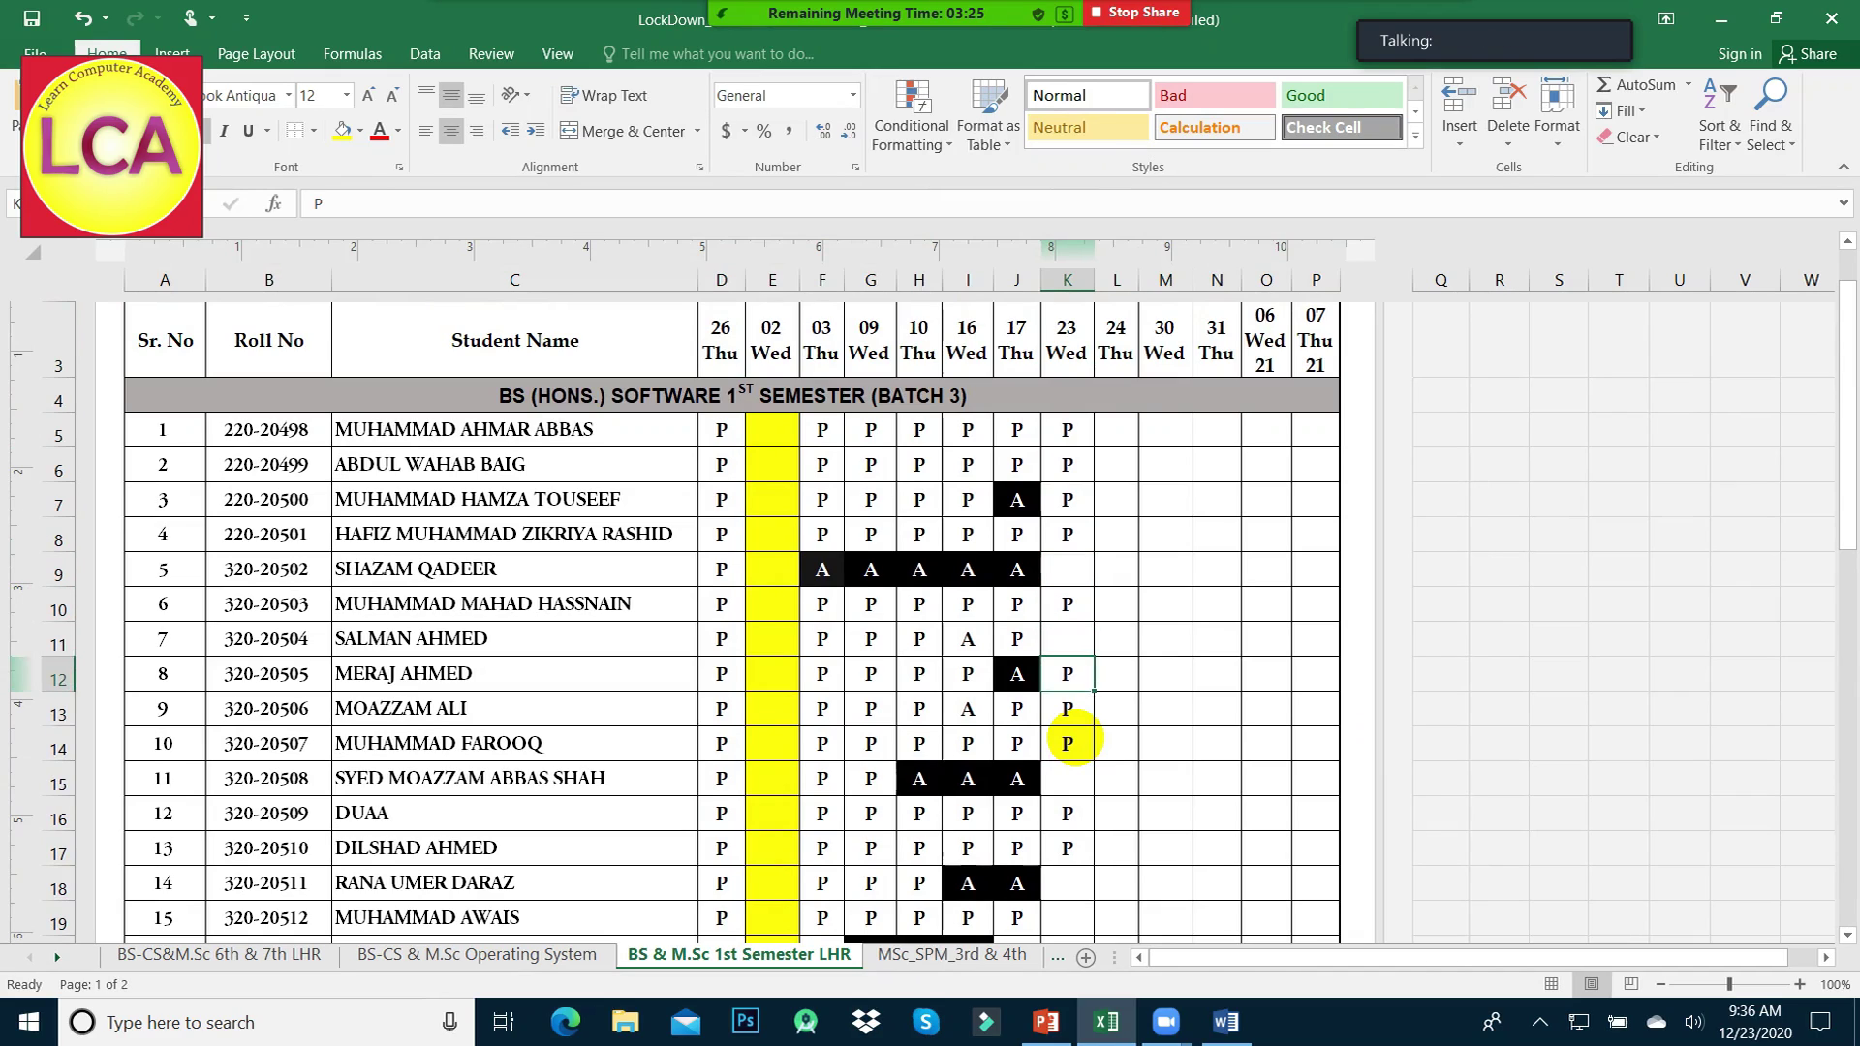
pyautogui.press('Down')
pyautogui.press('Down')
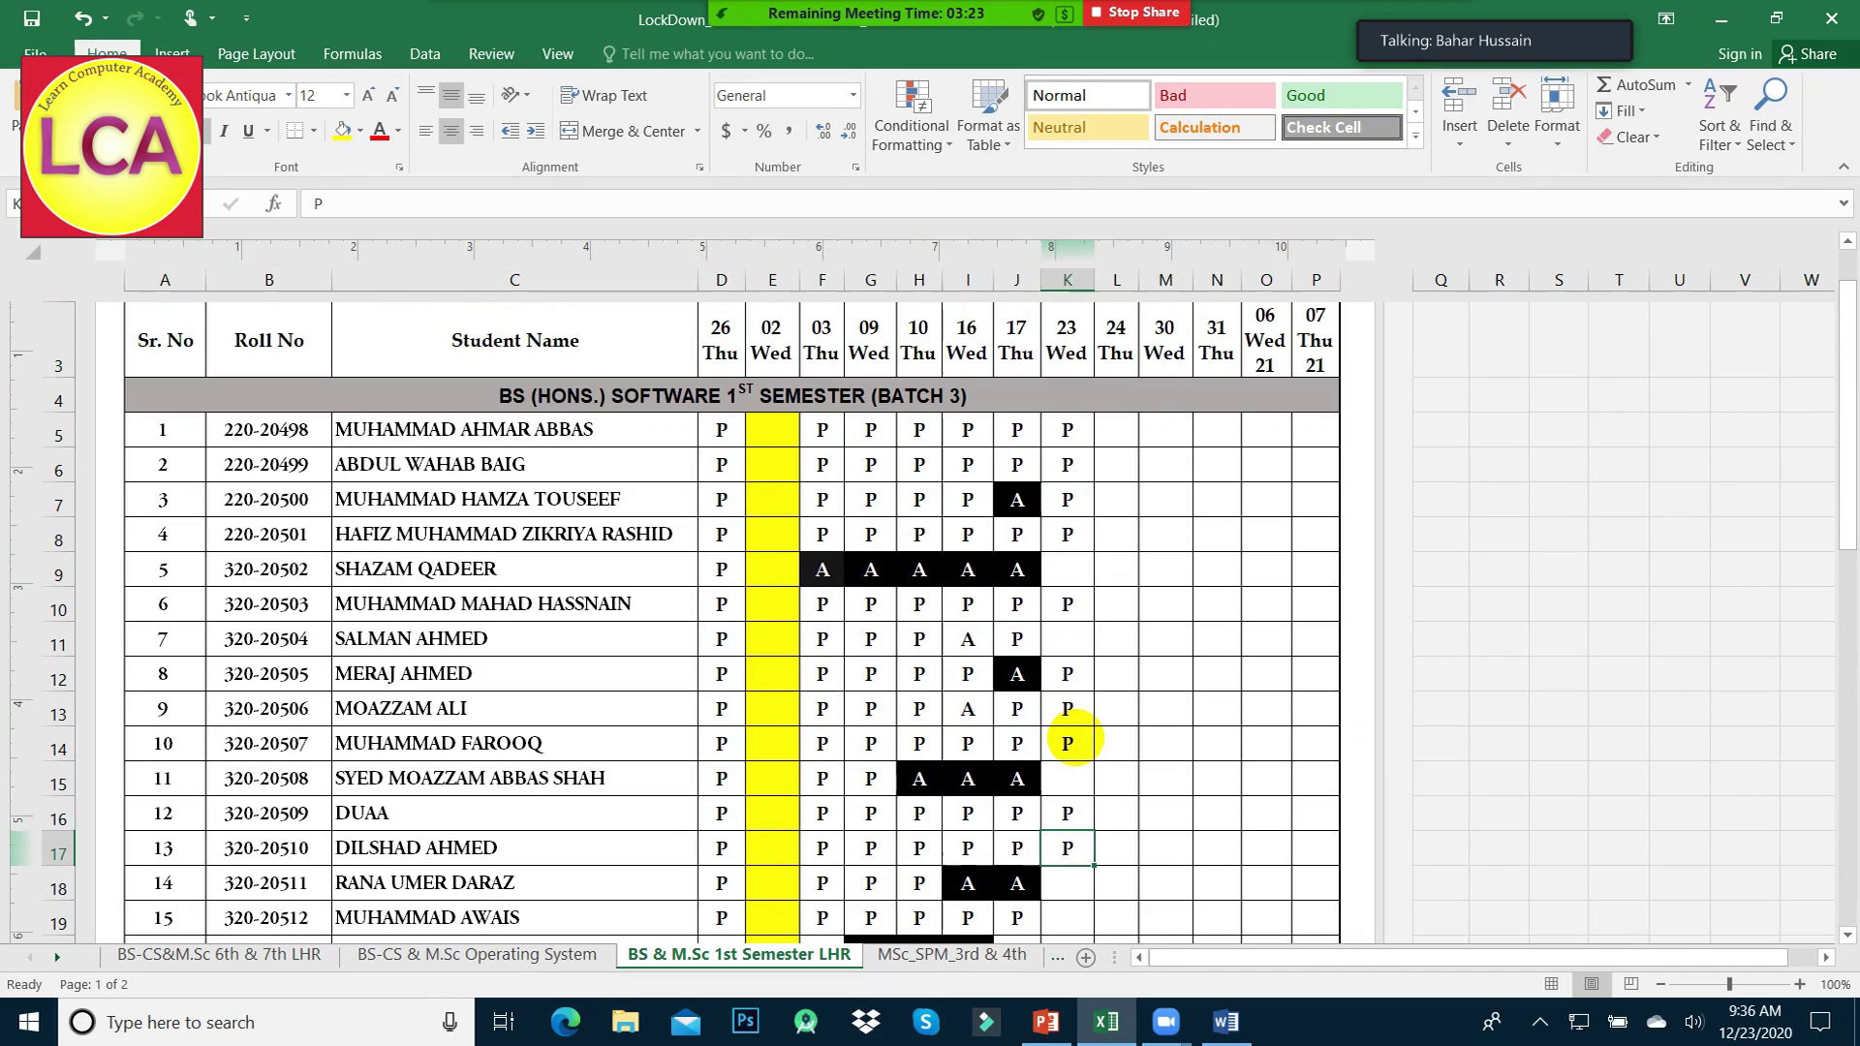
pyautogui.press('Down')
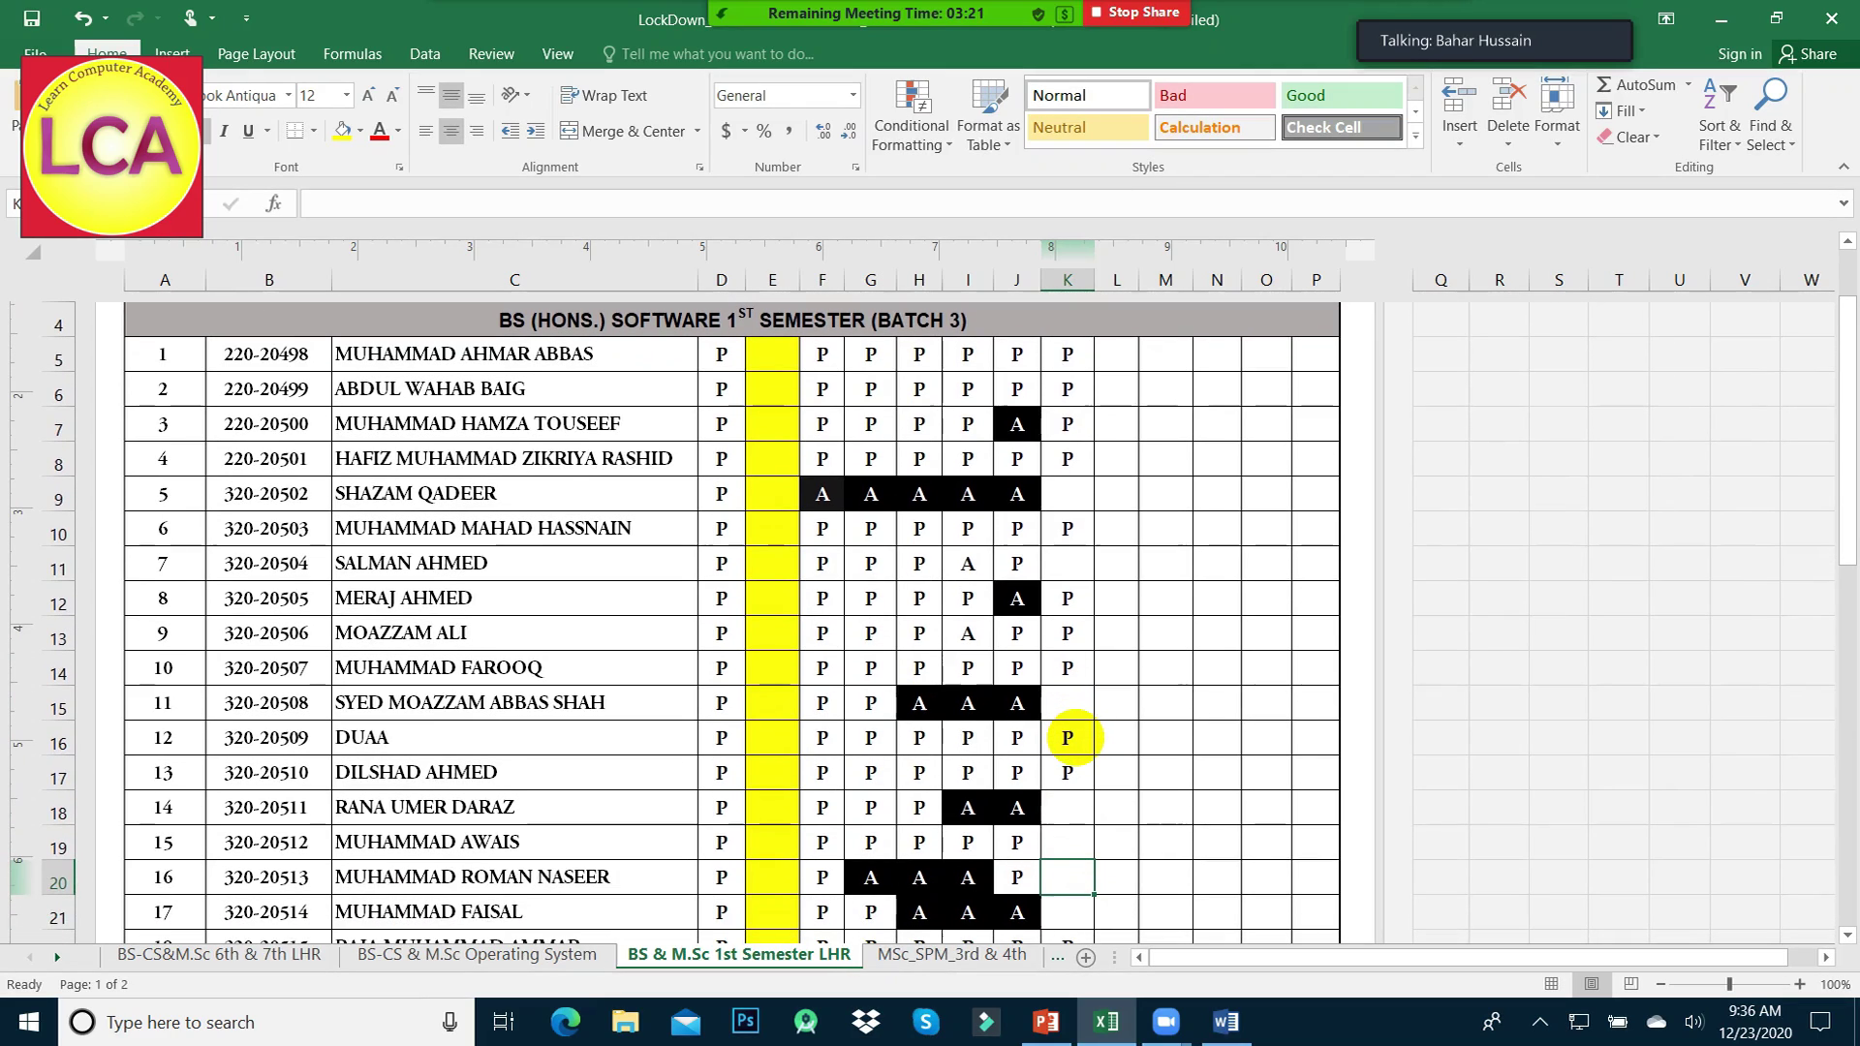
pyautogui.press('Down')
pyautogui.press('Down')
pyautogui.press('Down')
pyautogui.press('Up')
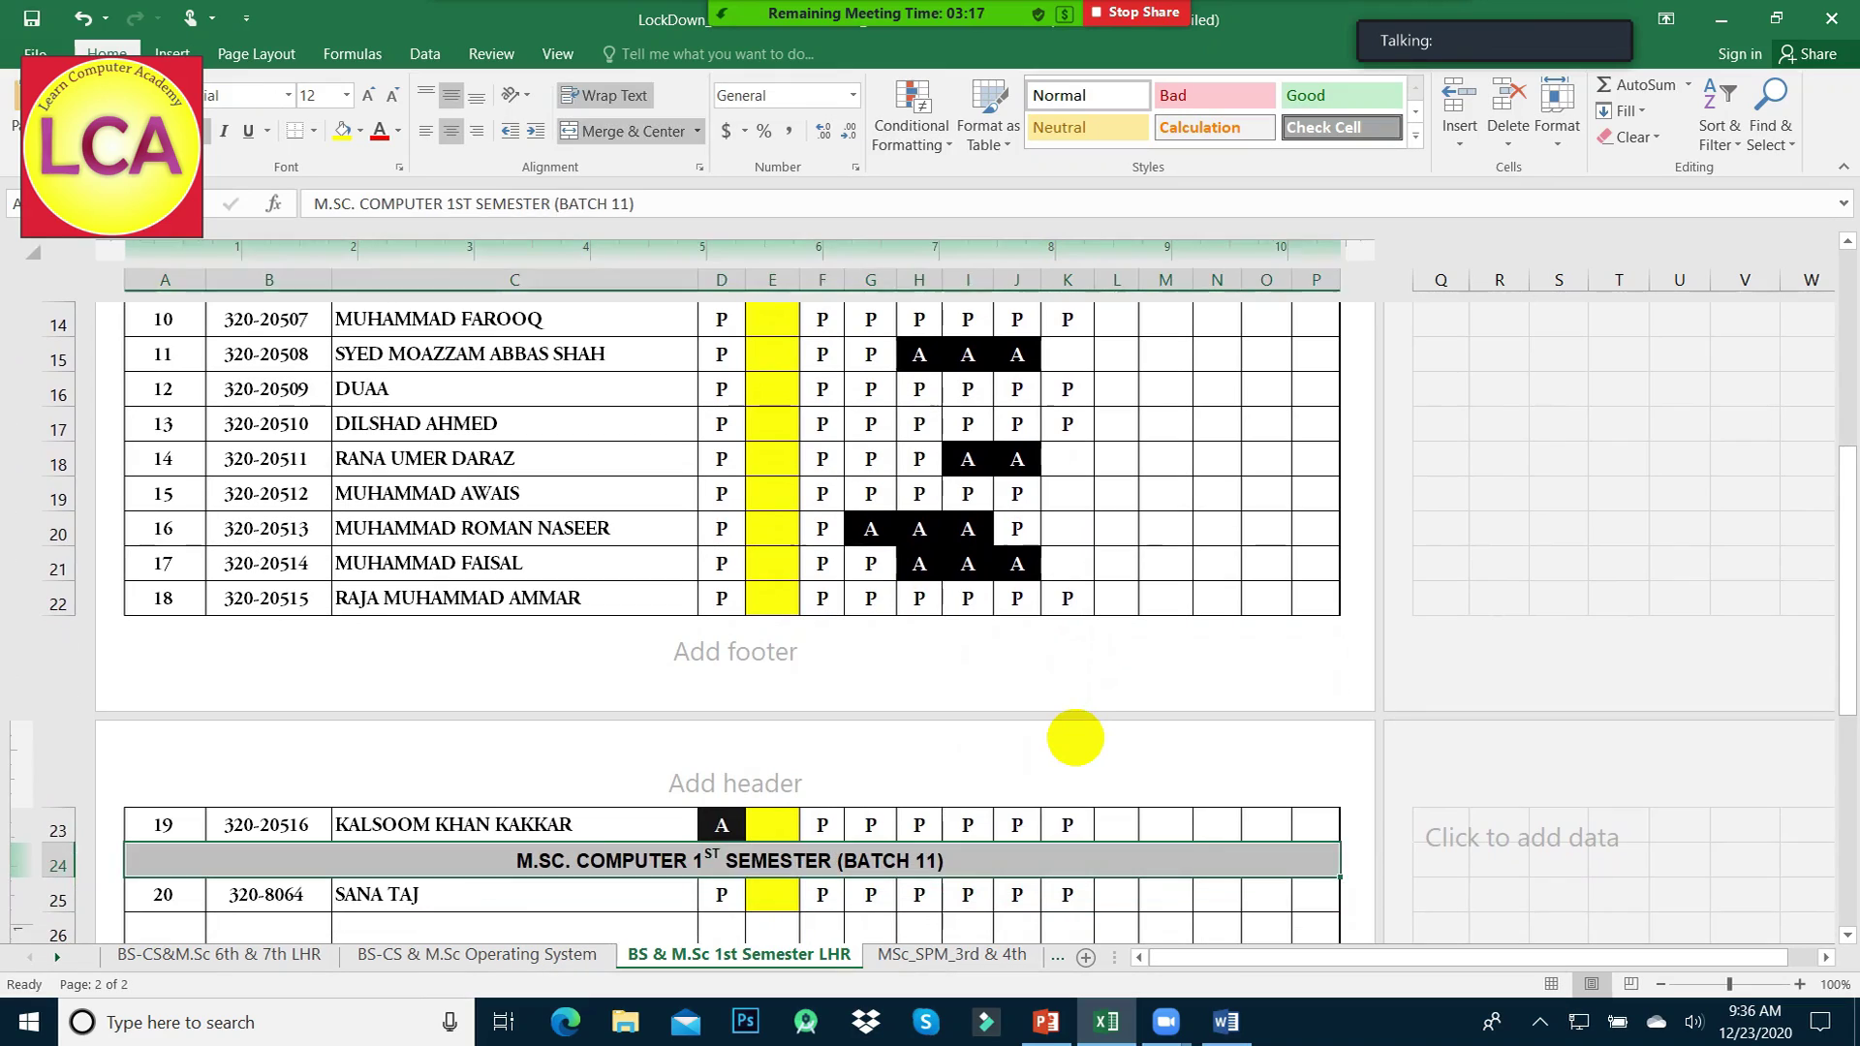
pyautogui.press('Up')
pyautogui.press('Up')
pyautogui.press('Up')
pyautogui.press('Up')
pyautogui.press('Up')
pyautogui.press('Up')
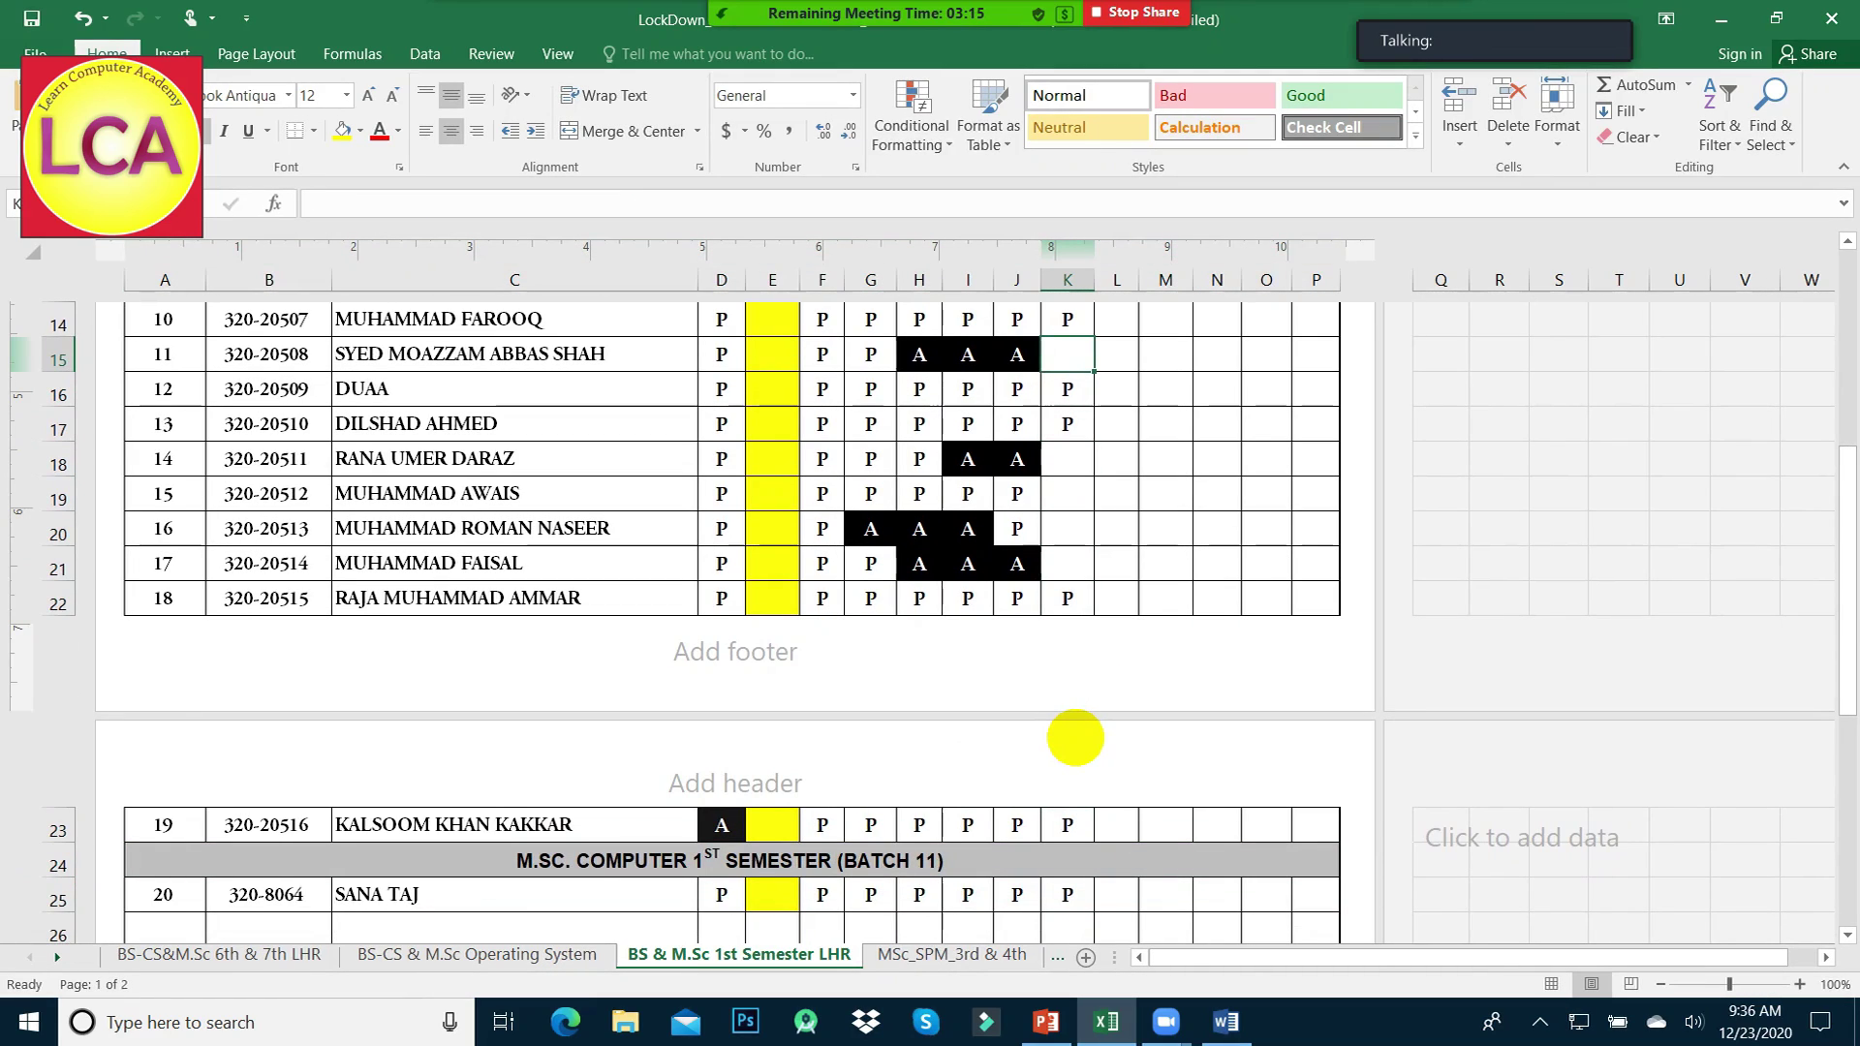